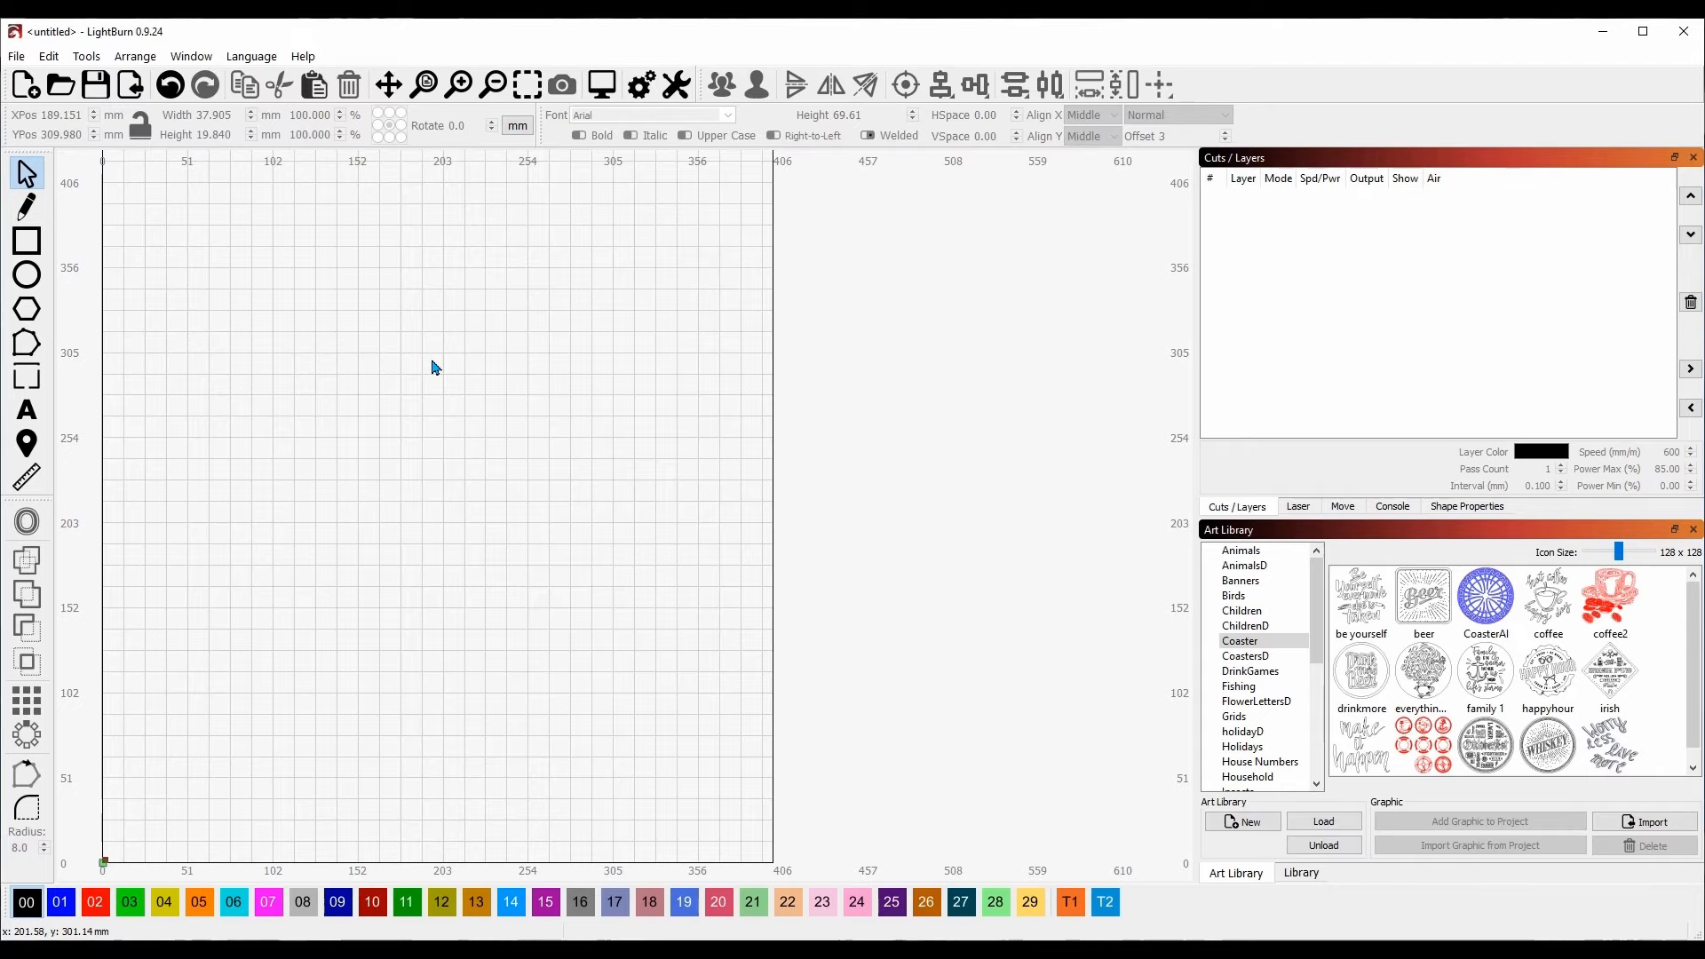
Step: Draw a rectangle about 99 × 67 mm, an ellipse about 79 × 60 mm and a hexagon about 86 × 60 mm side by side
left_click(27, 241)
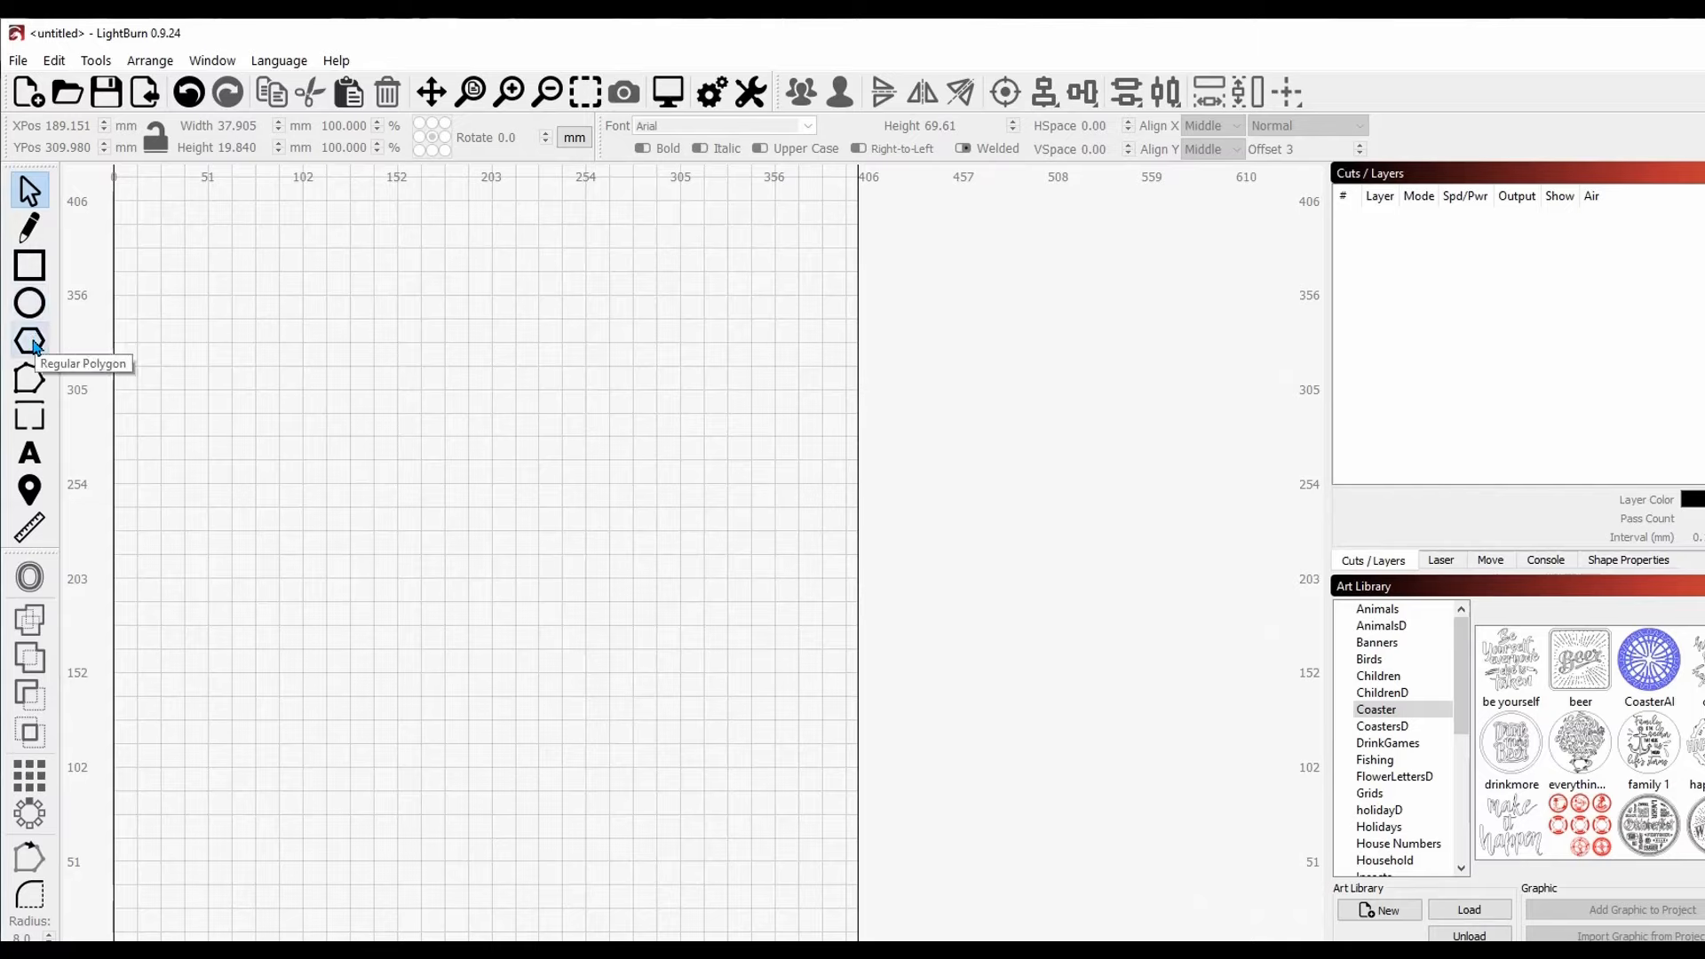
left_click(29, 265)
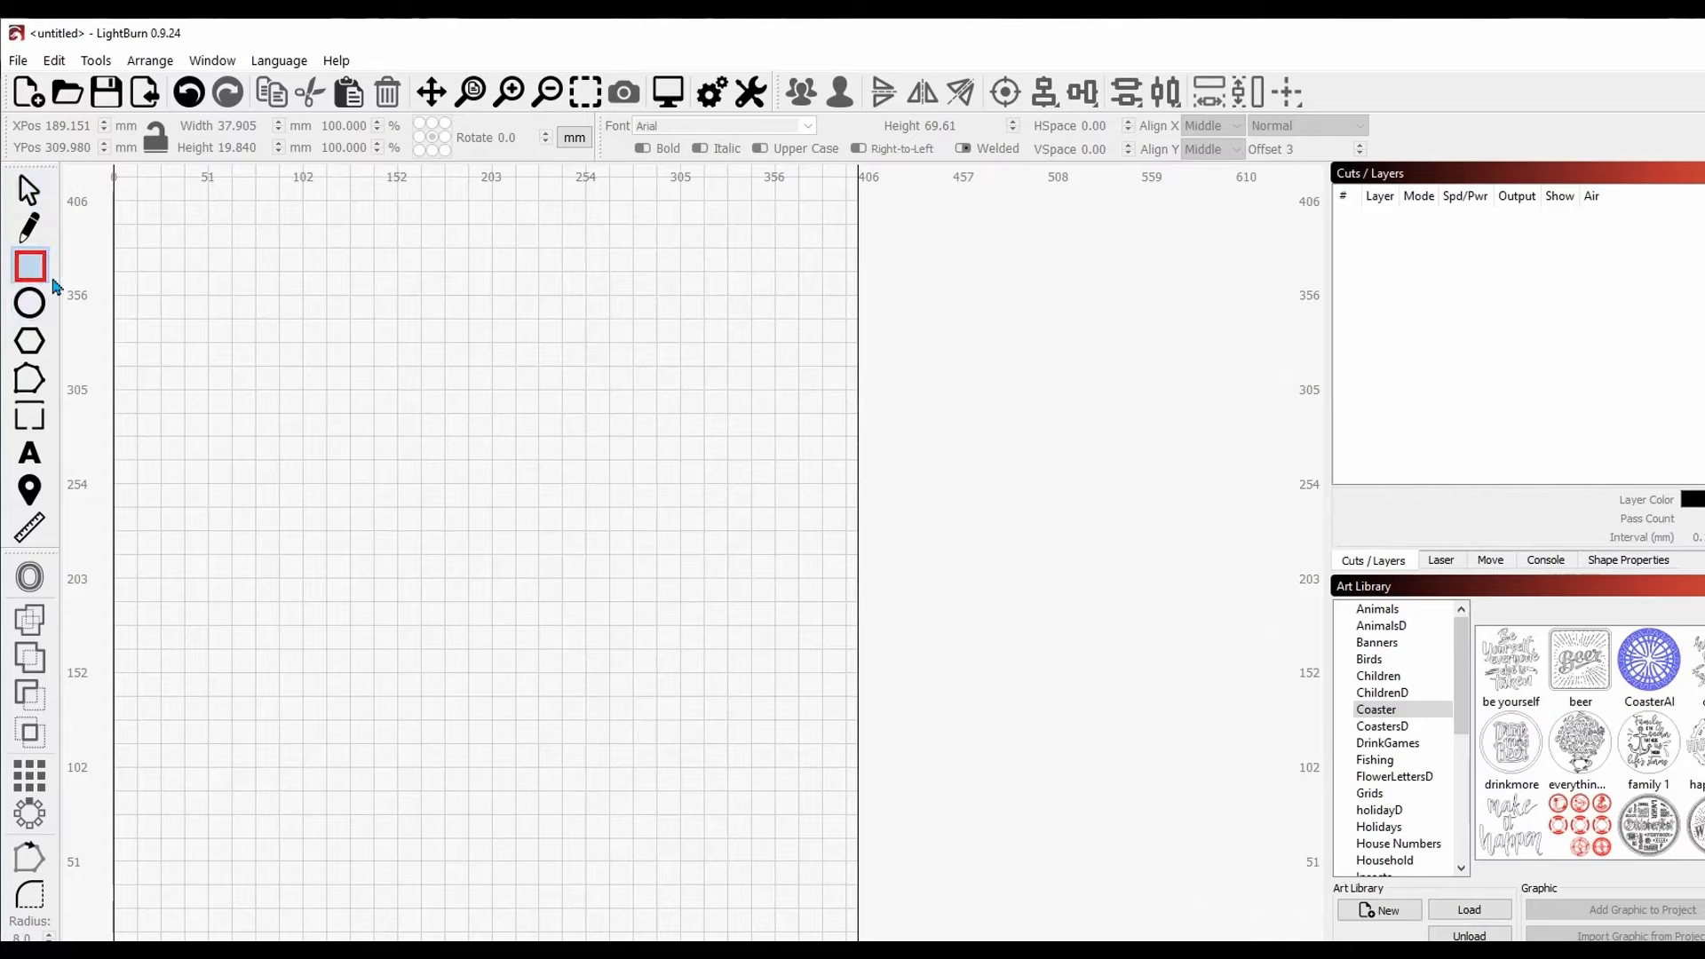
left_click_drag(227, 251, 410, 375)
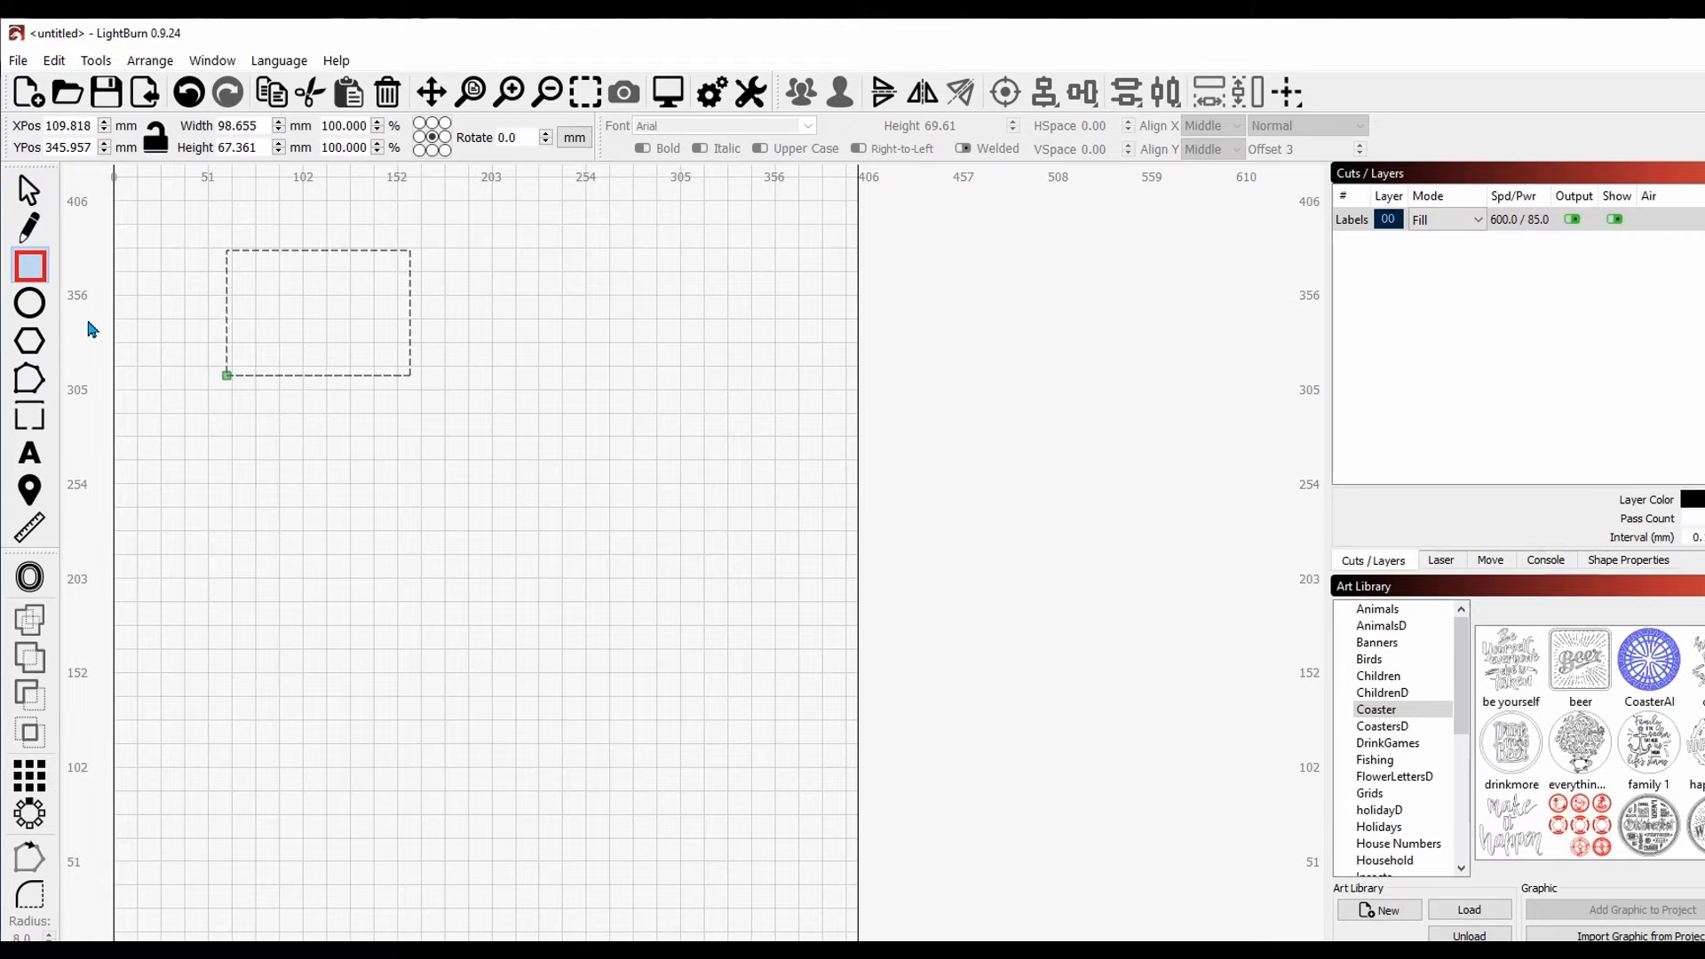
left_click(39, 308)
left_click_drag(450, 277, 595, 387)
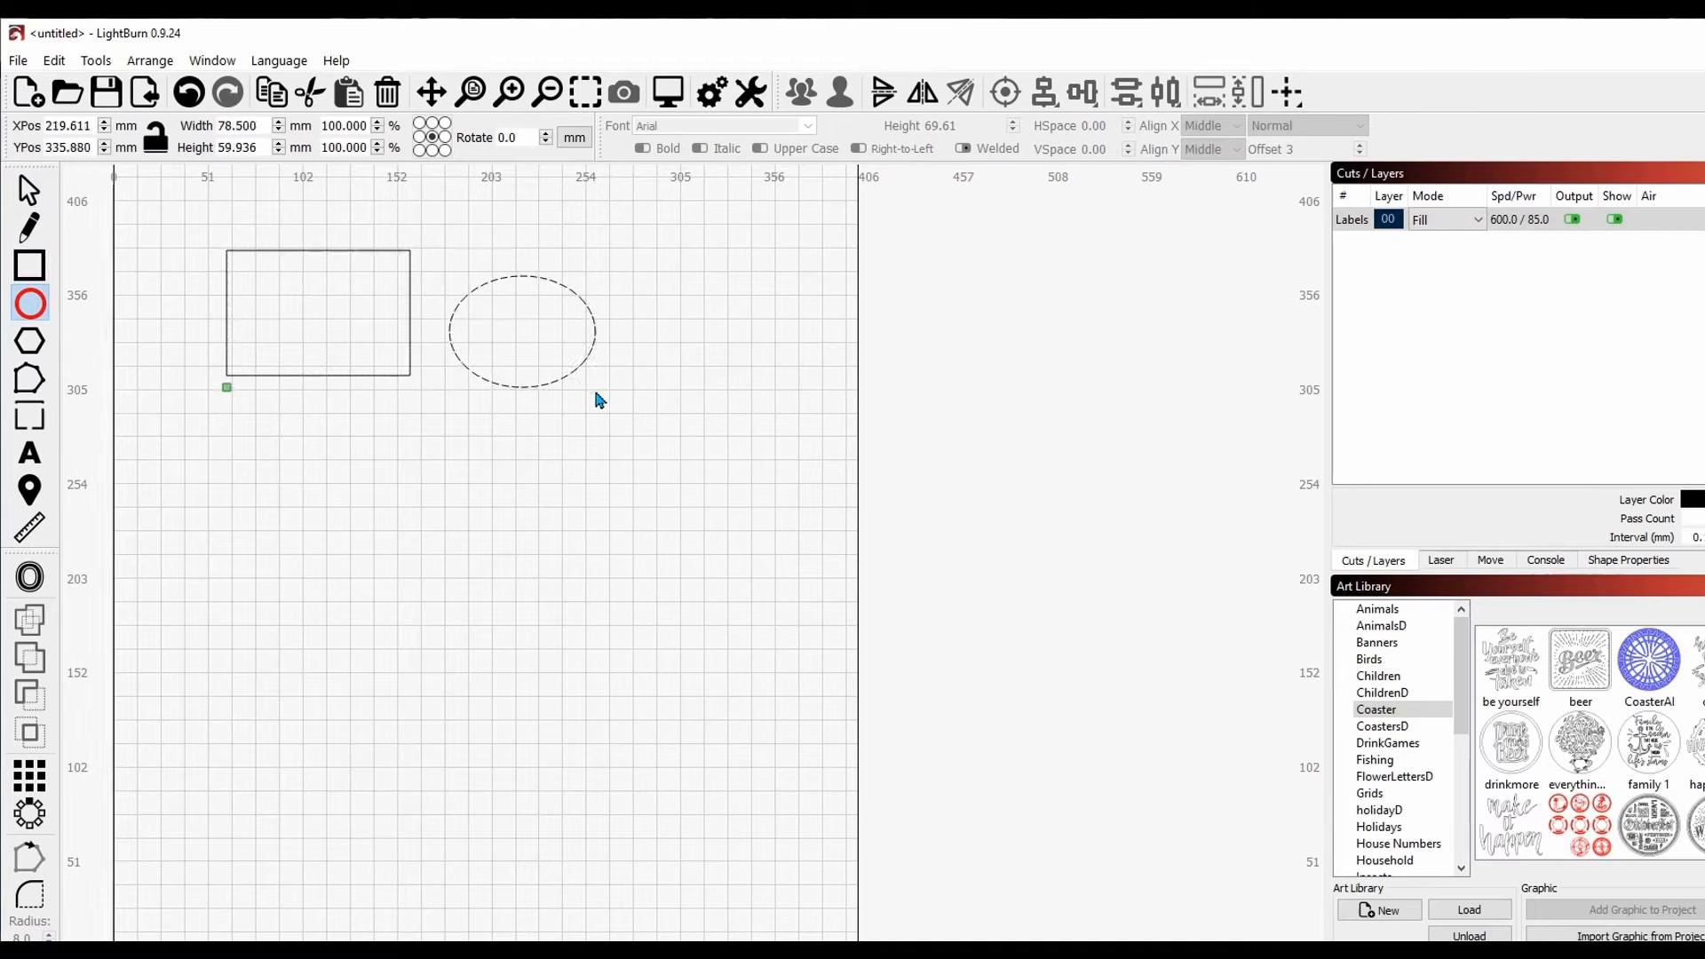
left_click(29, 340)
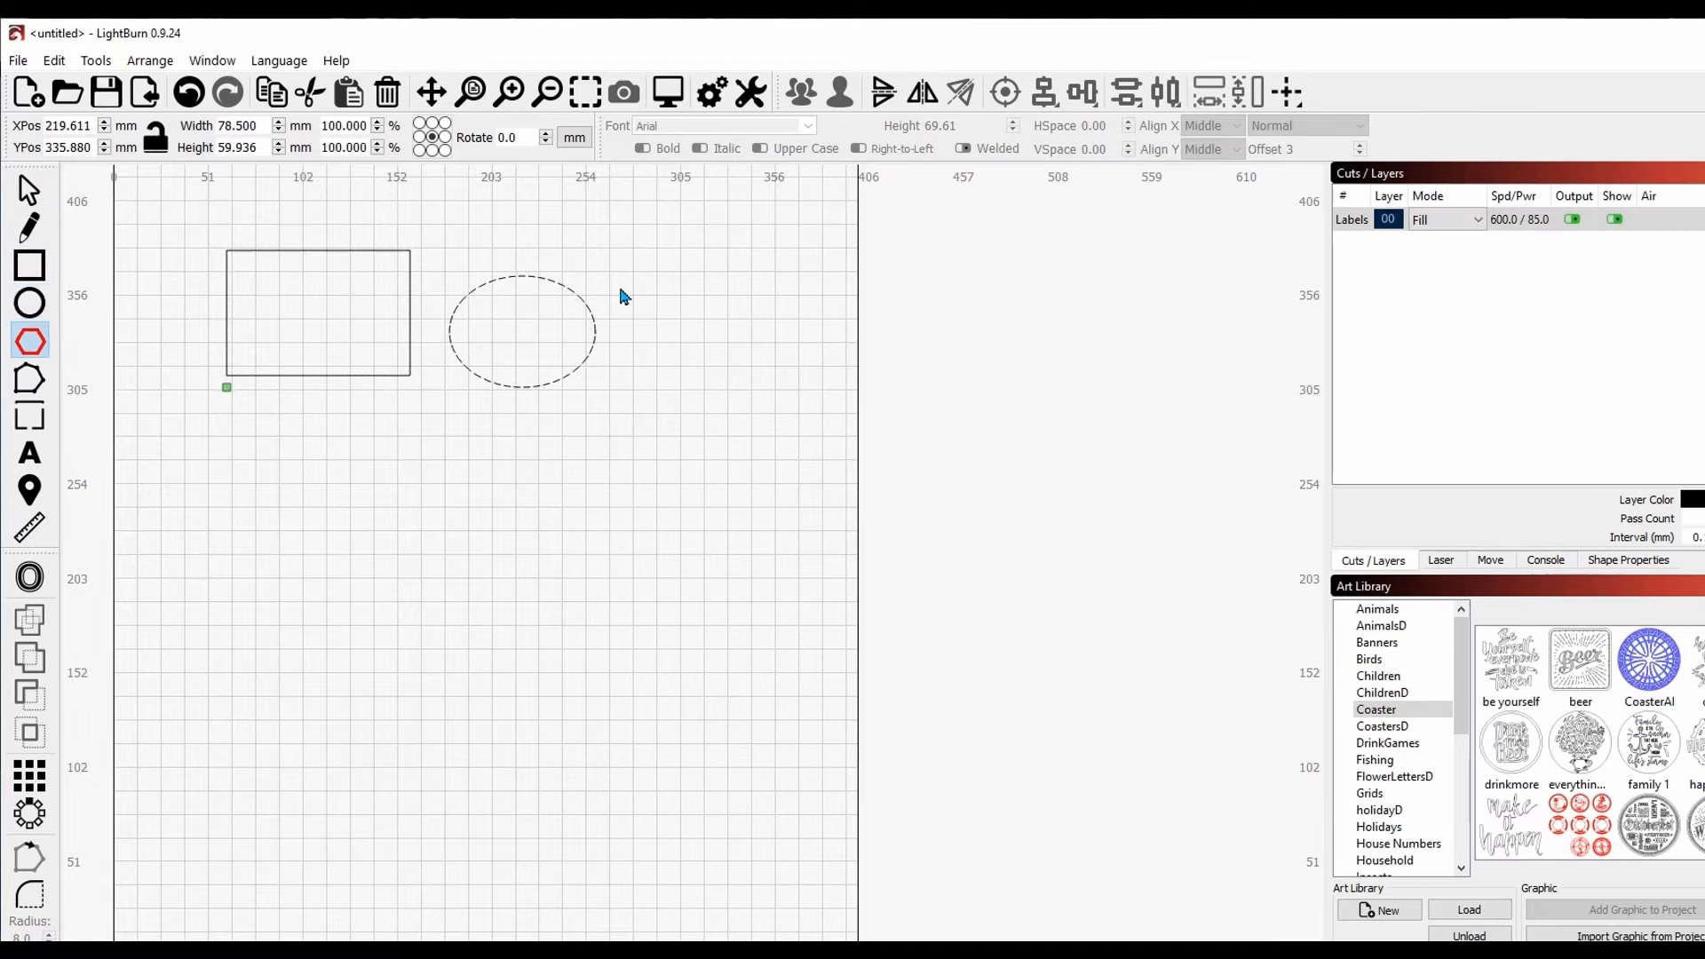
left_click_drag(620, 293, 783, 425)
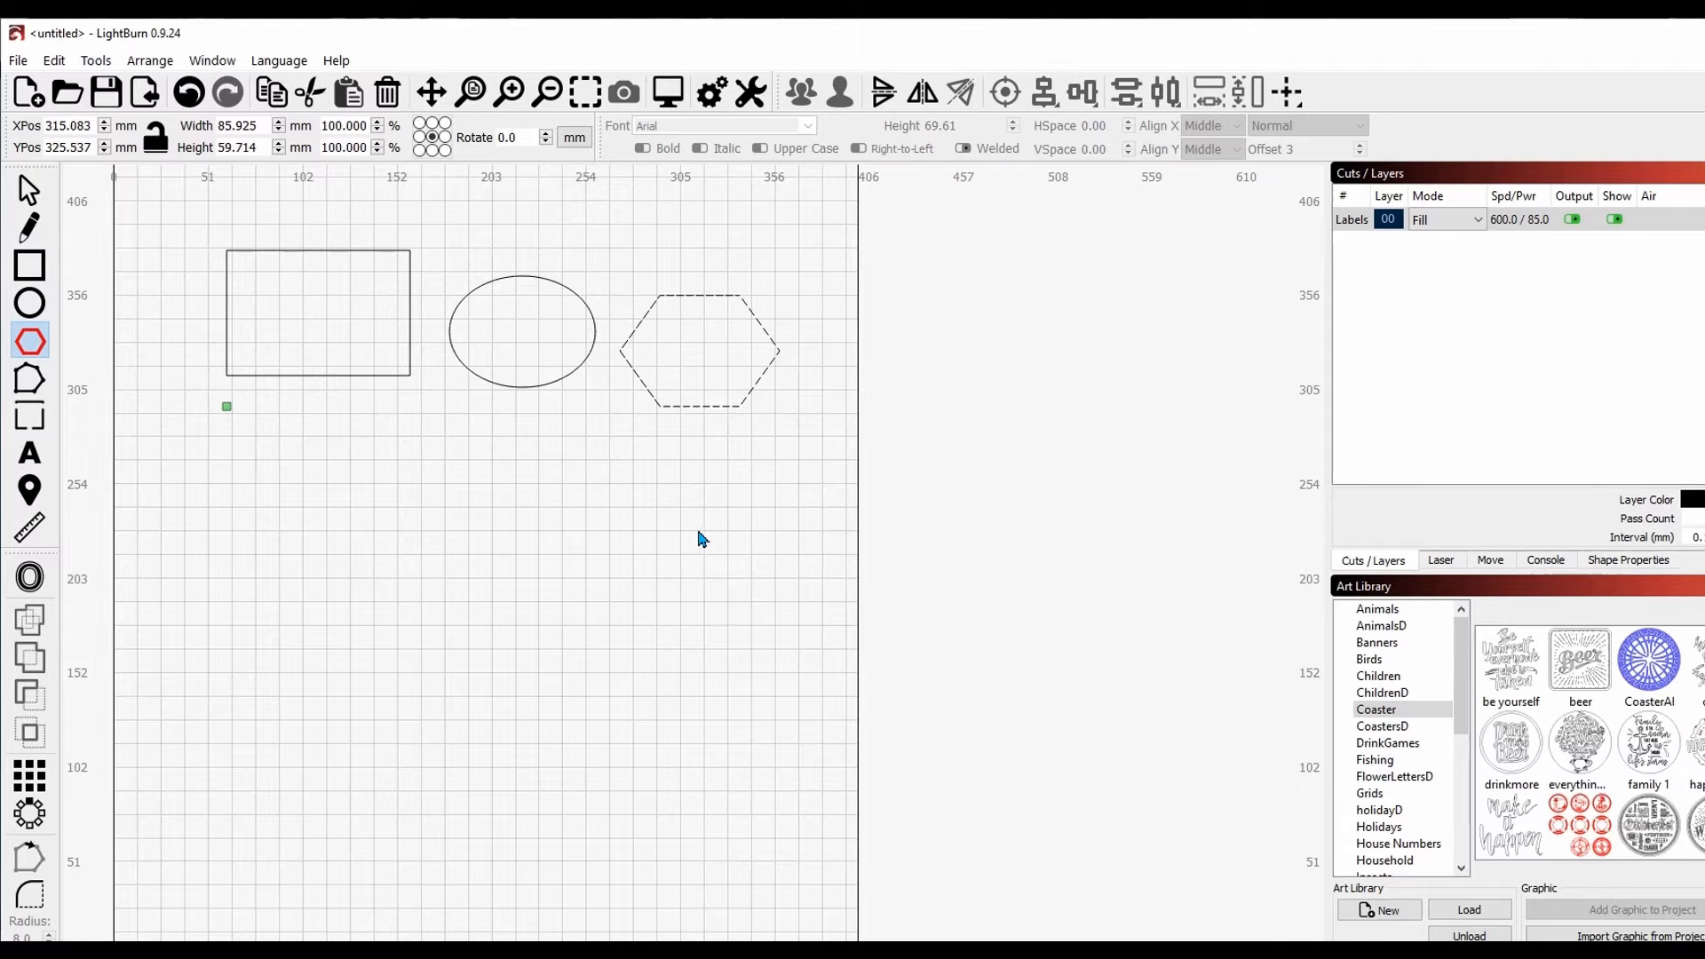
Step: Below the first row, draw a square about 60 mm wide, a circle about 67 mm across and a proportional hexagon about 77 × 67 mm
left_click(30, 265)
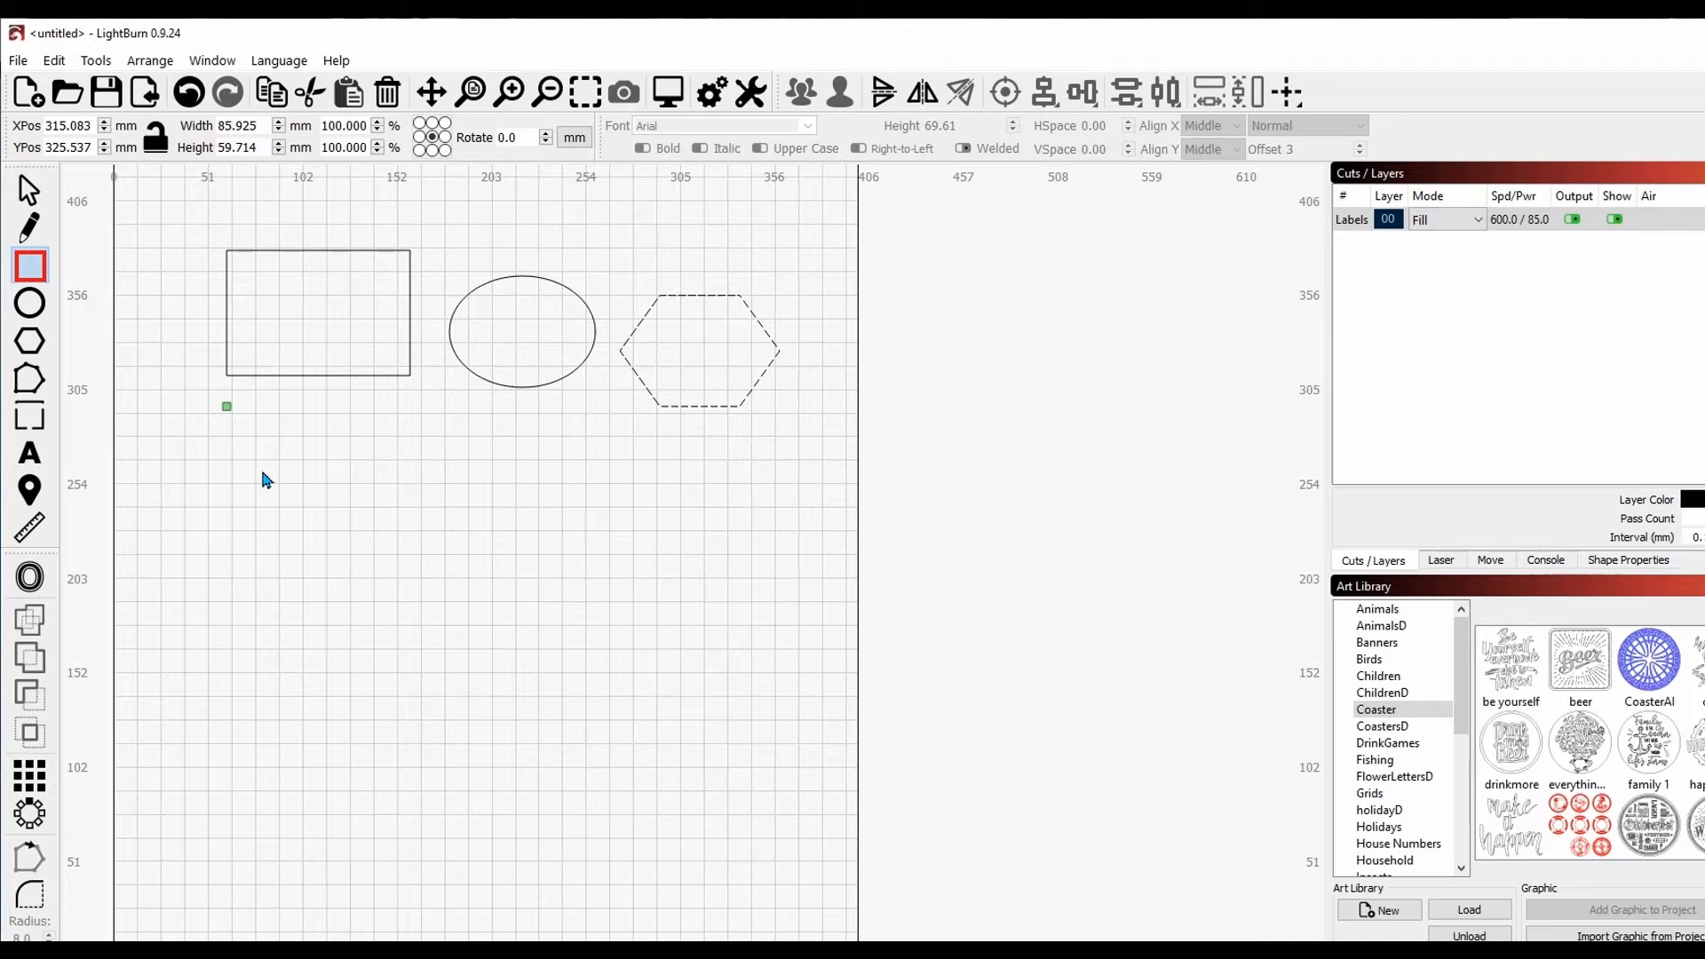
left_click_drag(262, 474, 334, 591)
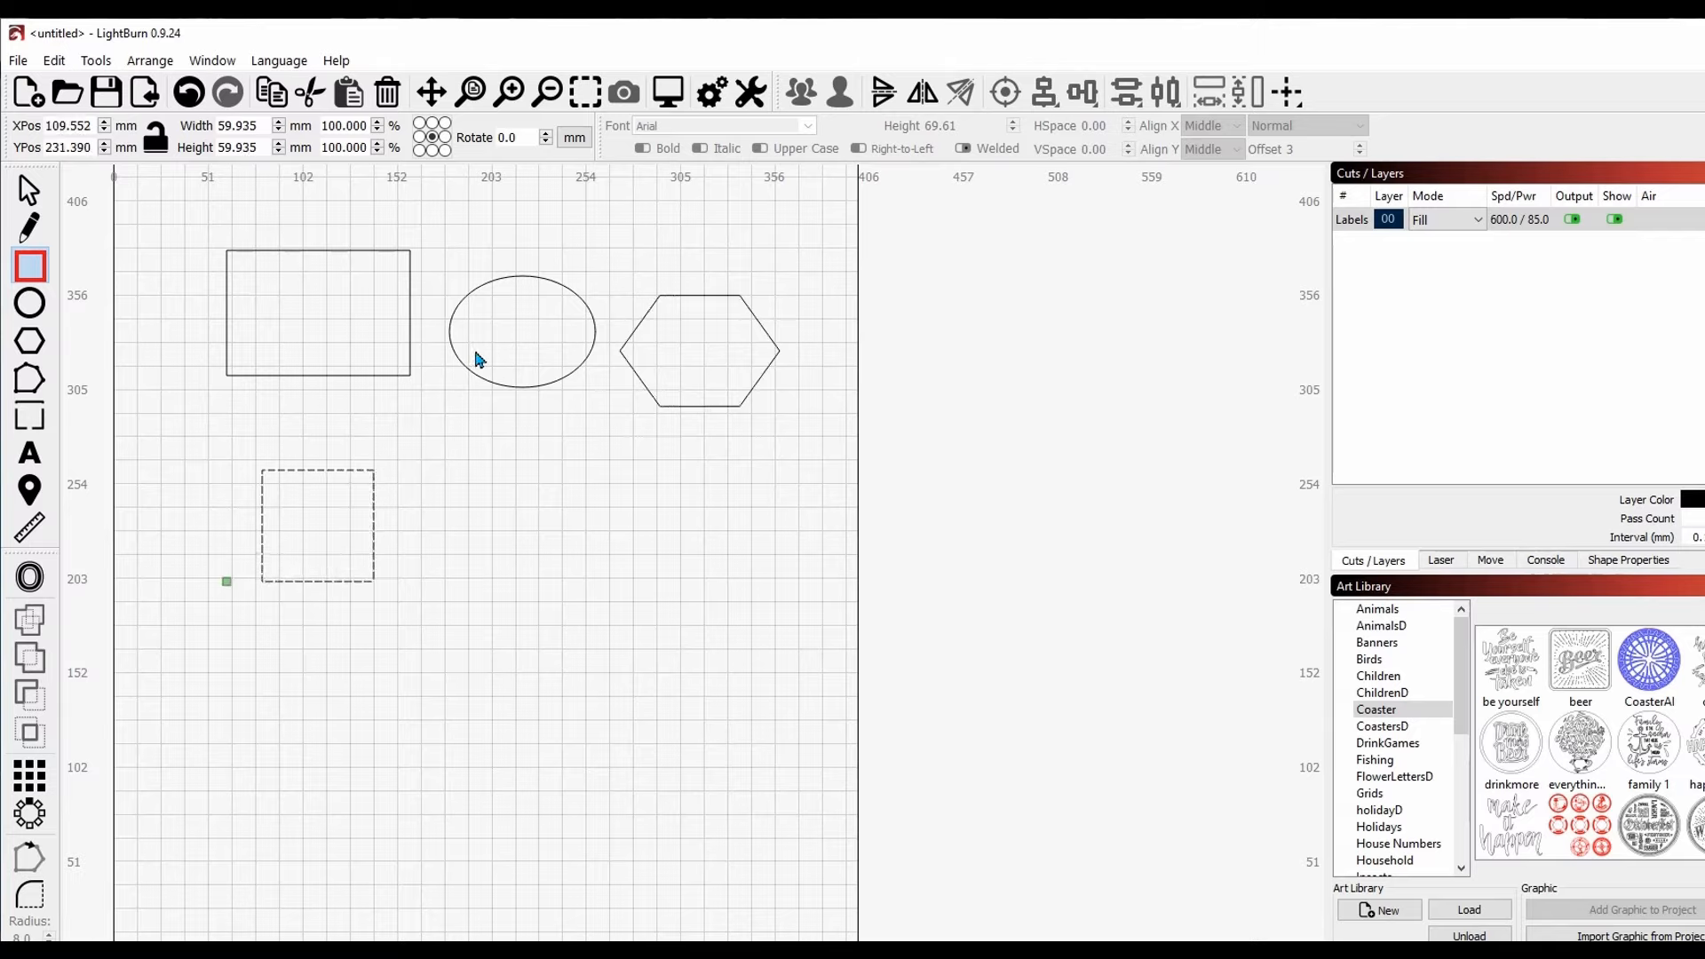
left_click(30, 307)
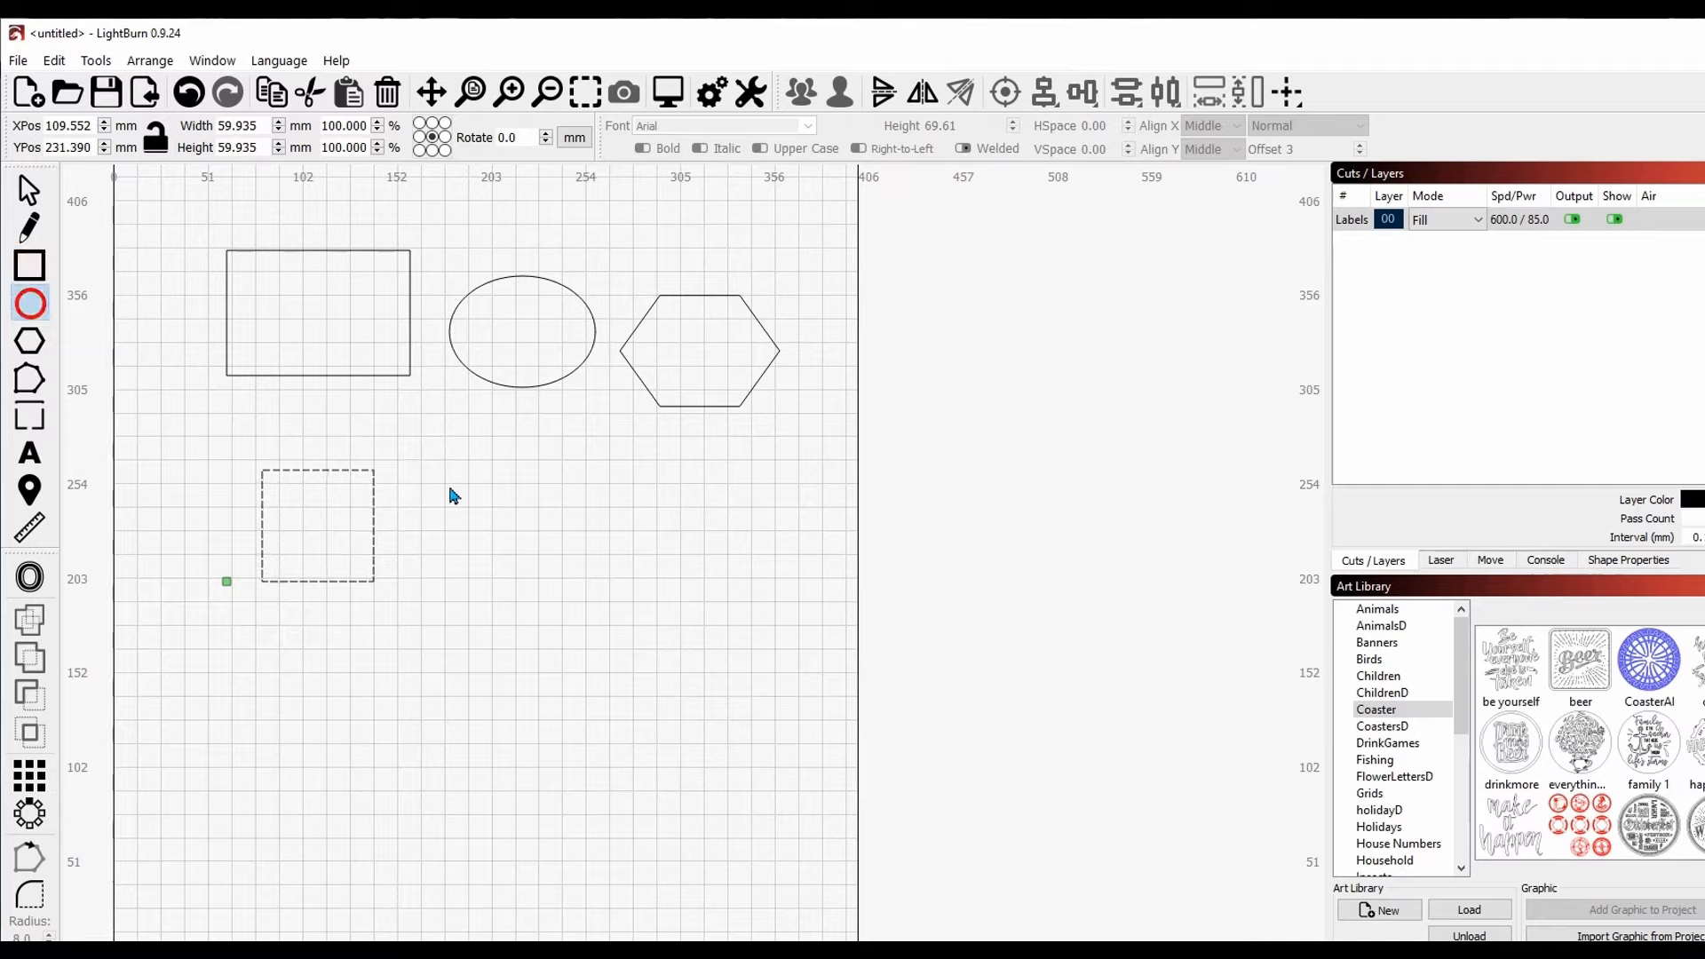
left_click_drag(448, 472, 513, 602)
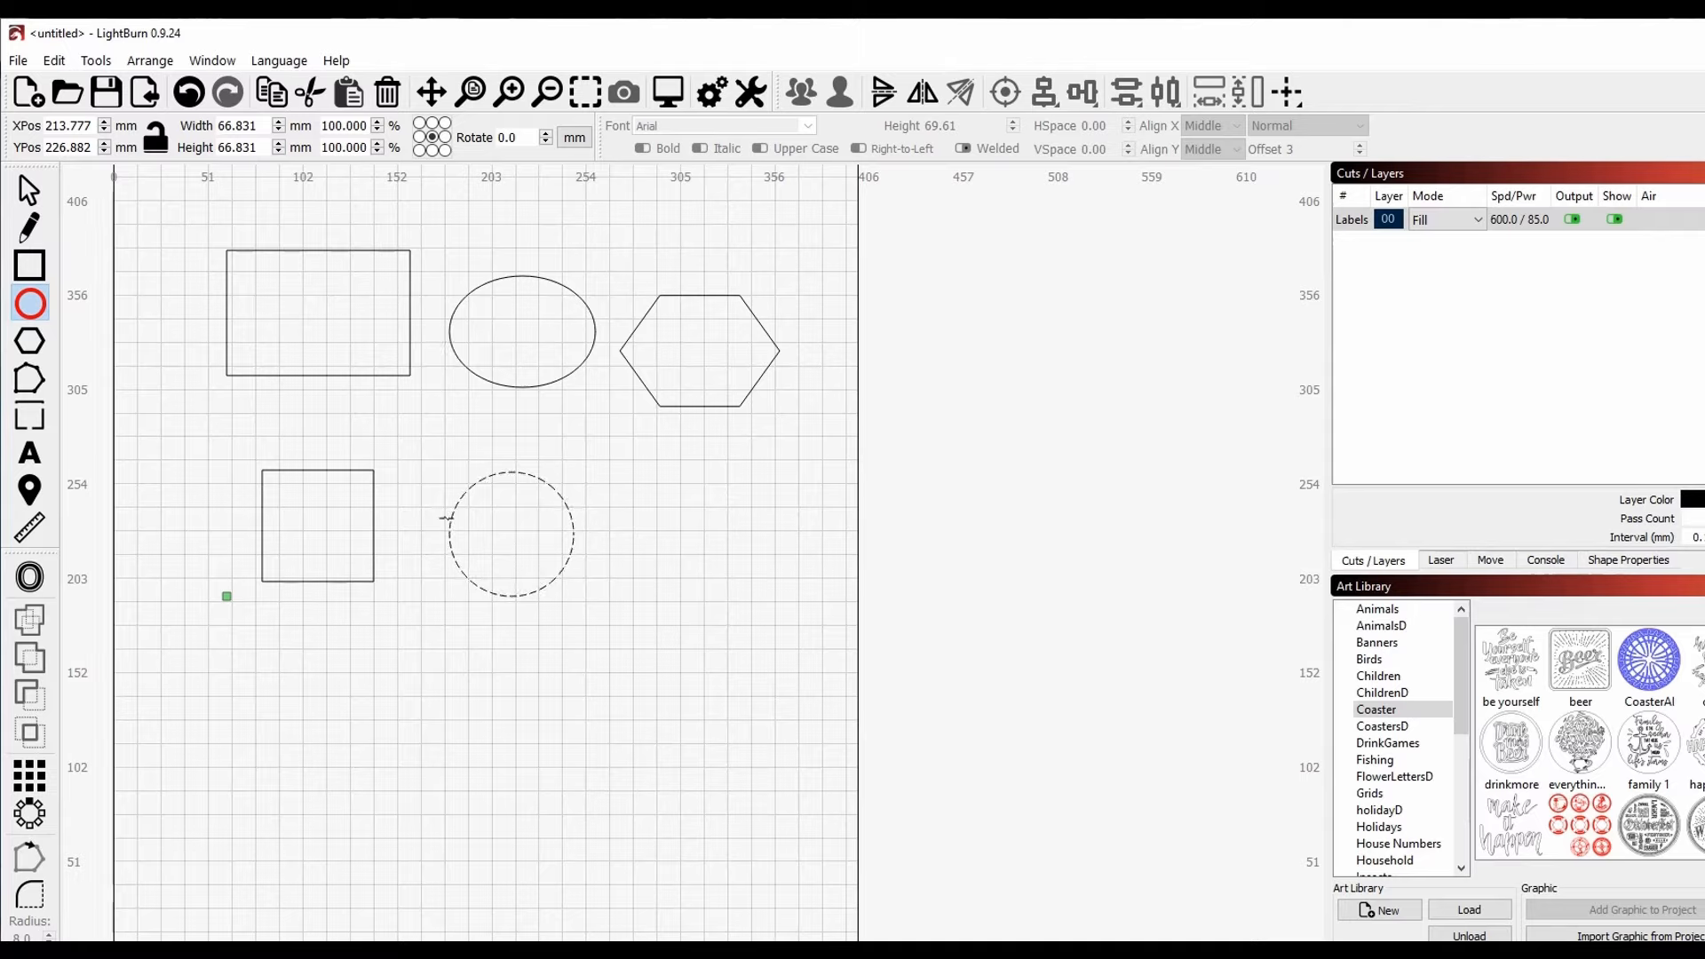
left_click(36, 350)
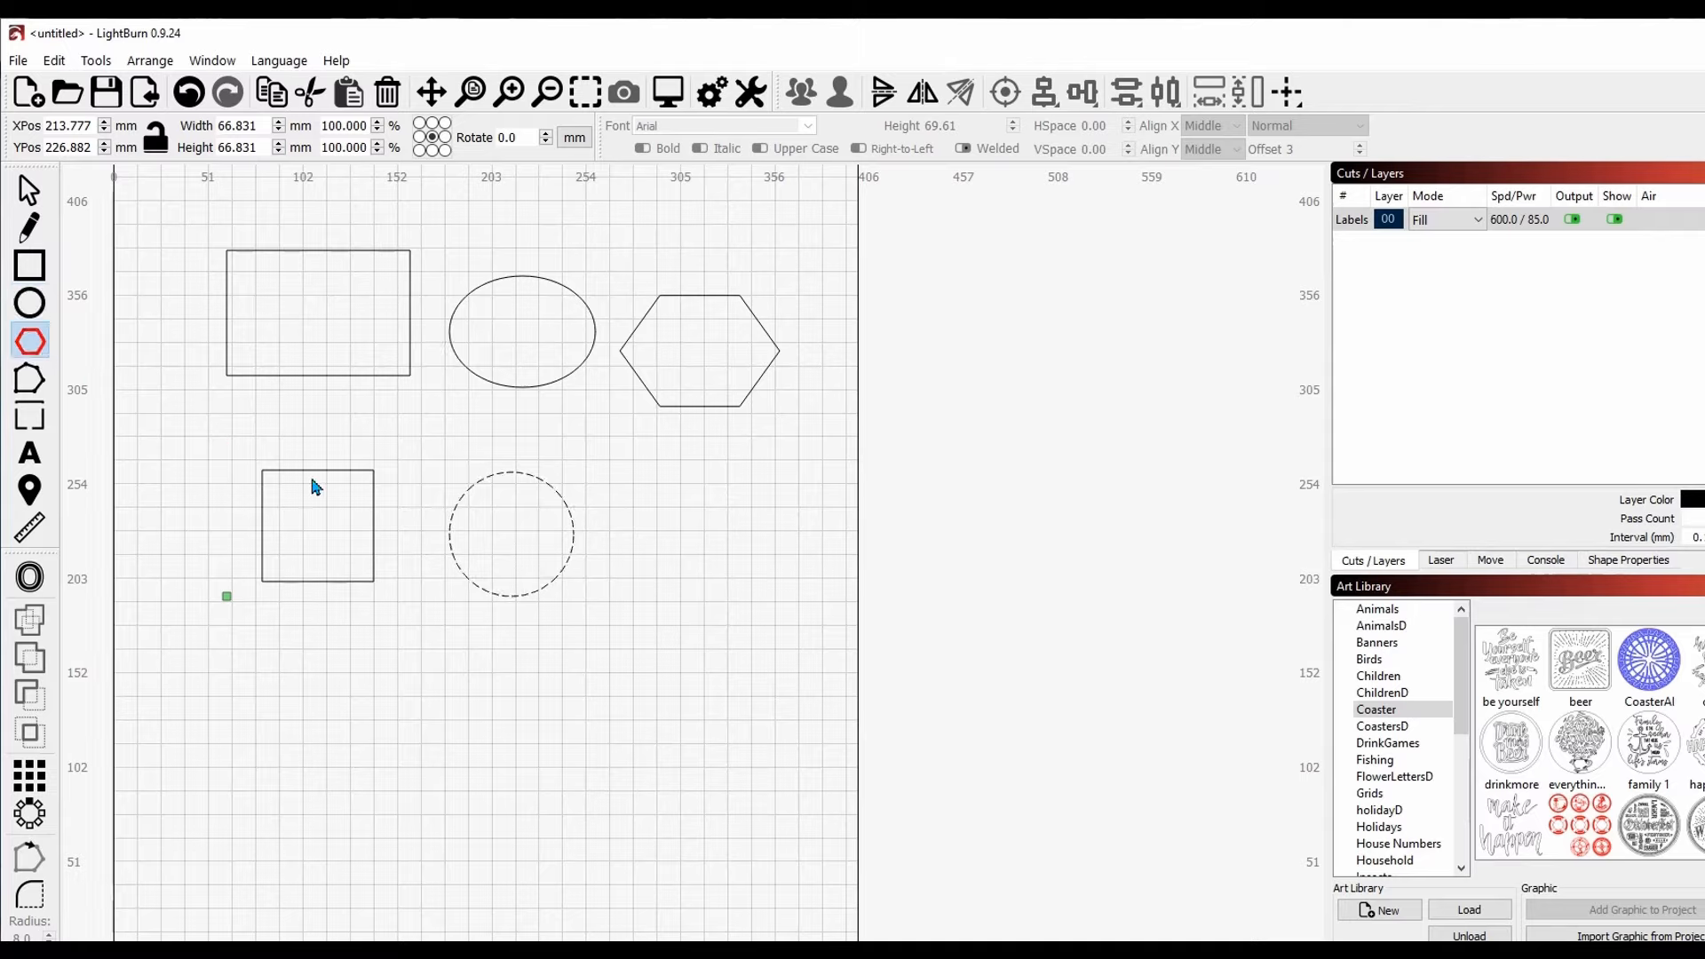
left_click_drag(636, 475, 705, 618)
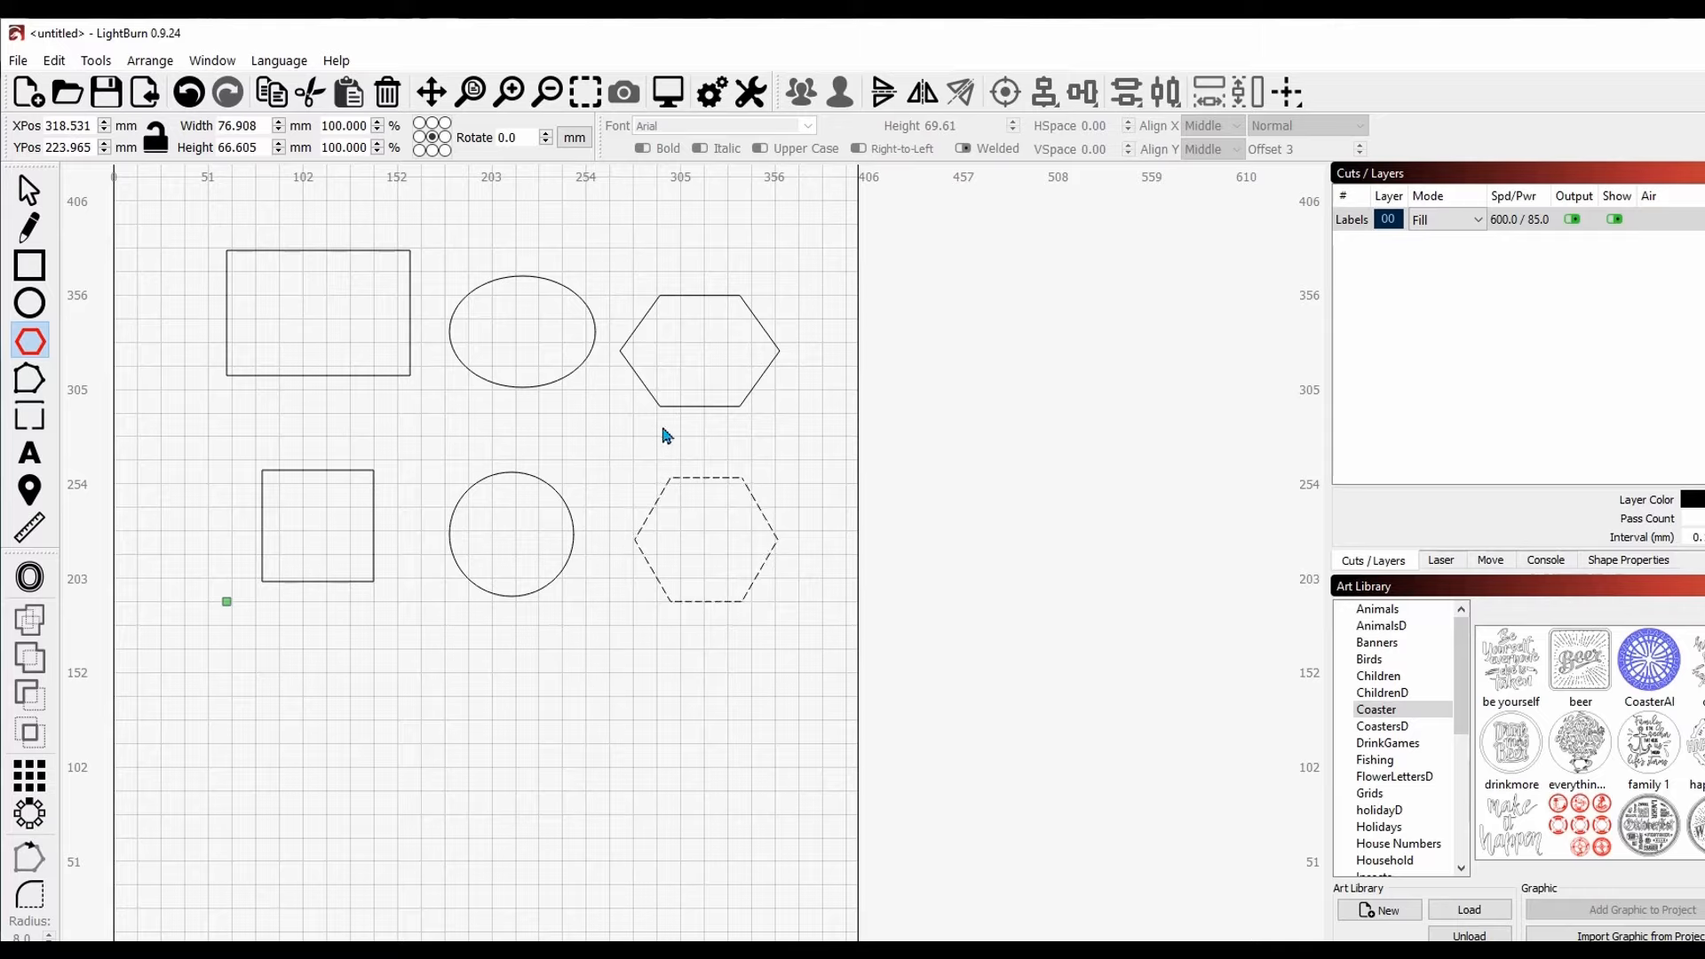
Step: Draw three more hexagons, about 164 × 81 mm, 73 × 63 mm and 432 × 254 mm, the last spanning the other shapes
left_click_drag(811, 426, 1115, 600)
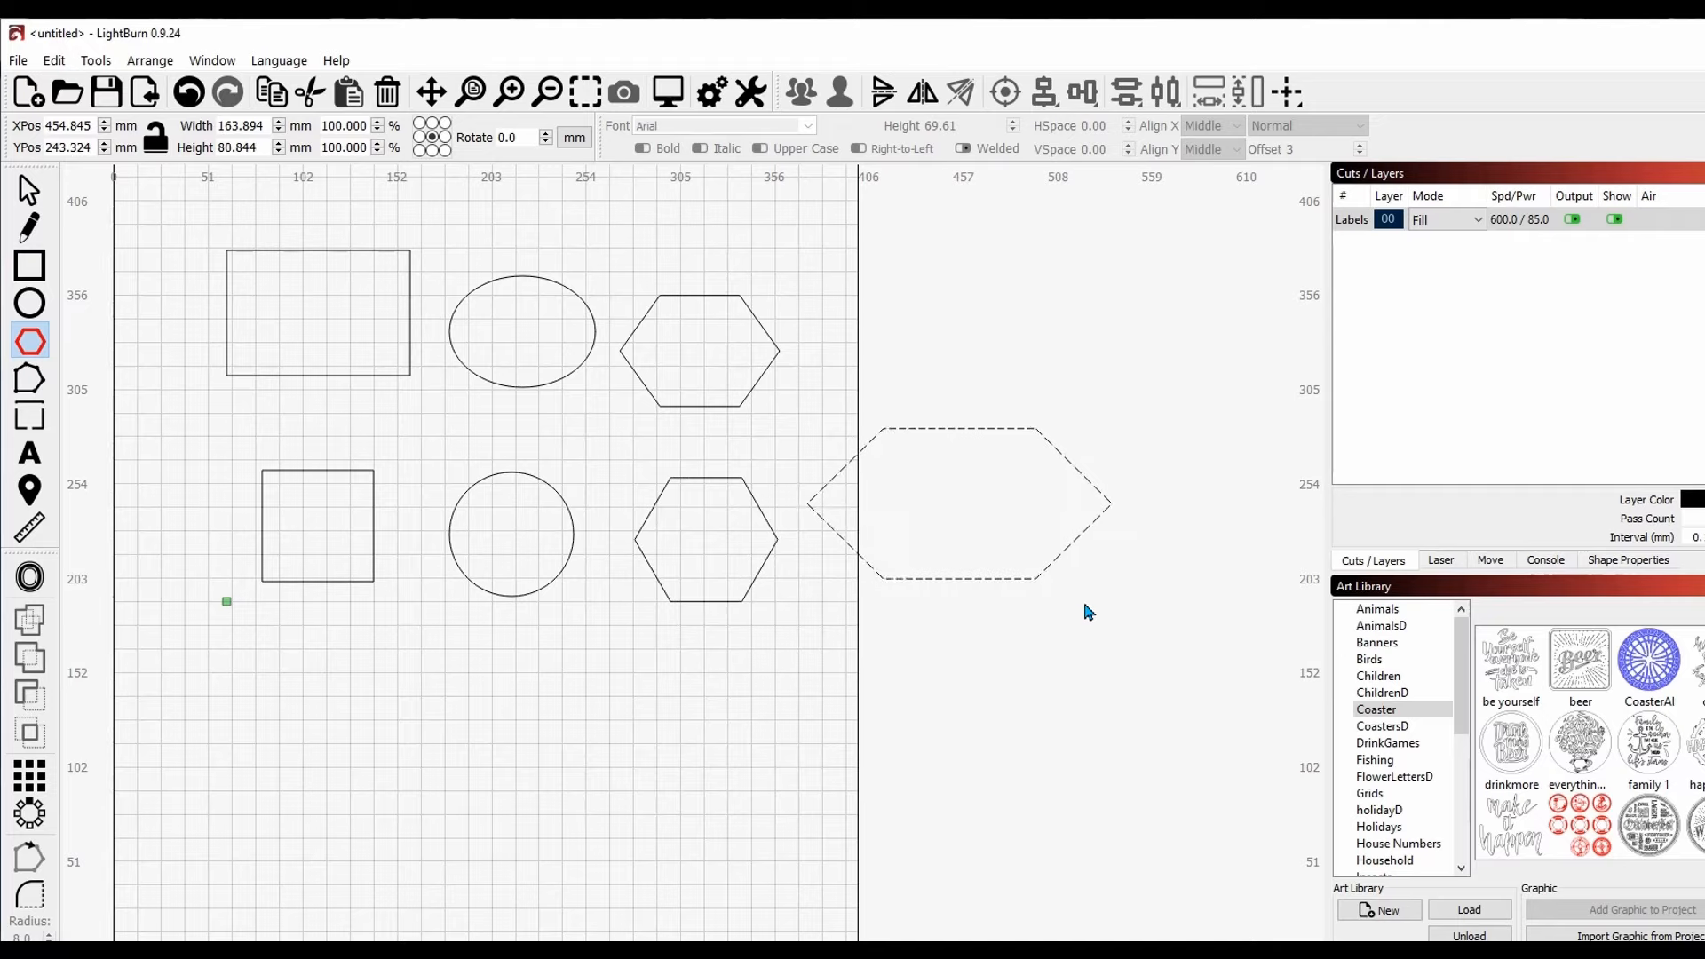
left_click_drag(706, 678, 841, 796)
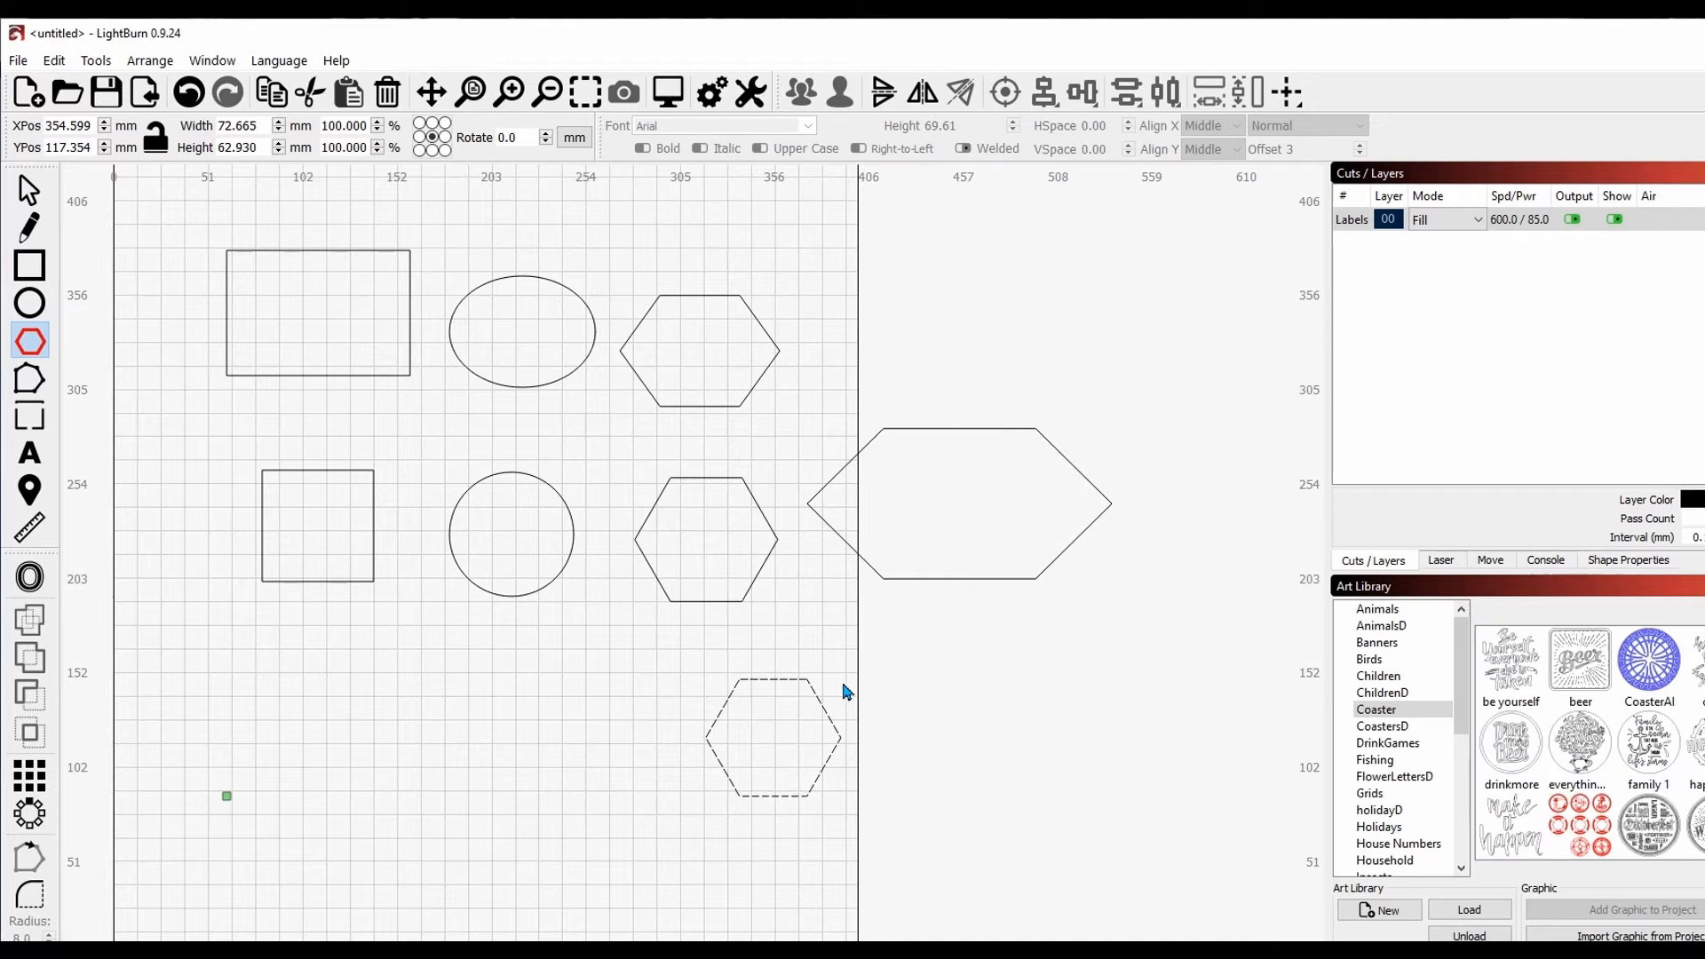
left_click_drag(1046, 797, 235, 259)
Step: Select all shapes in the workspace and delete them
left_click(31, 189)
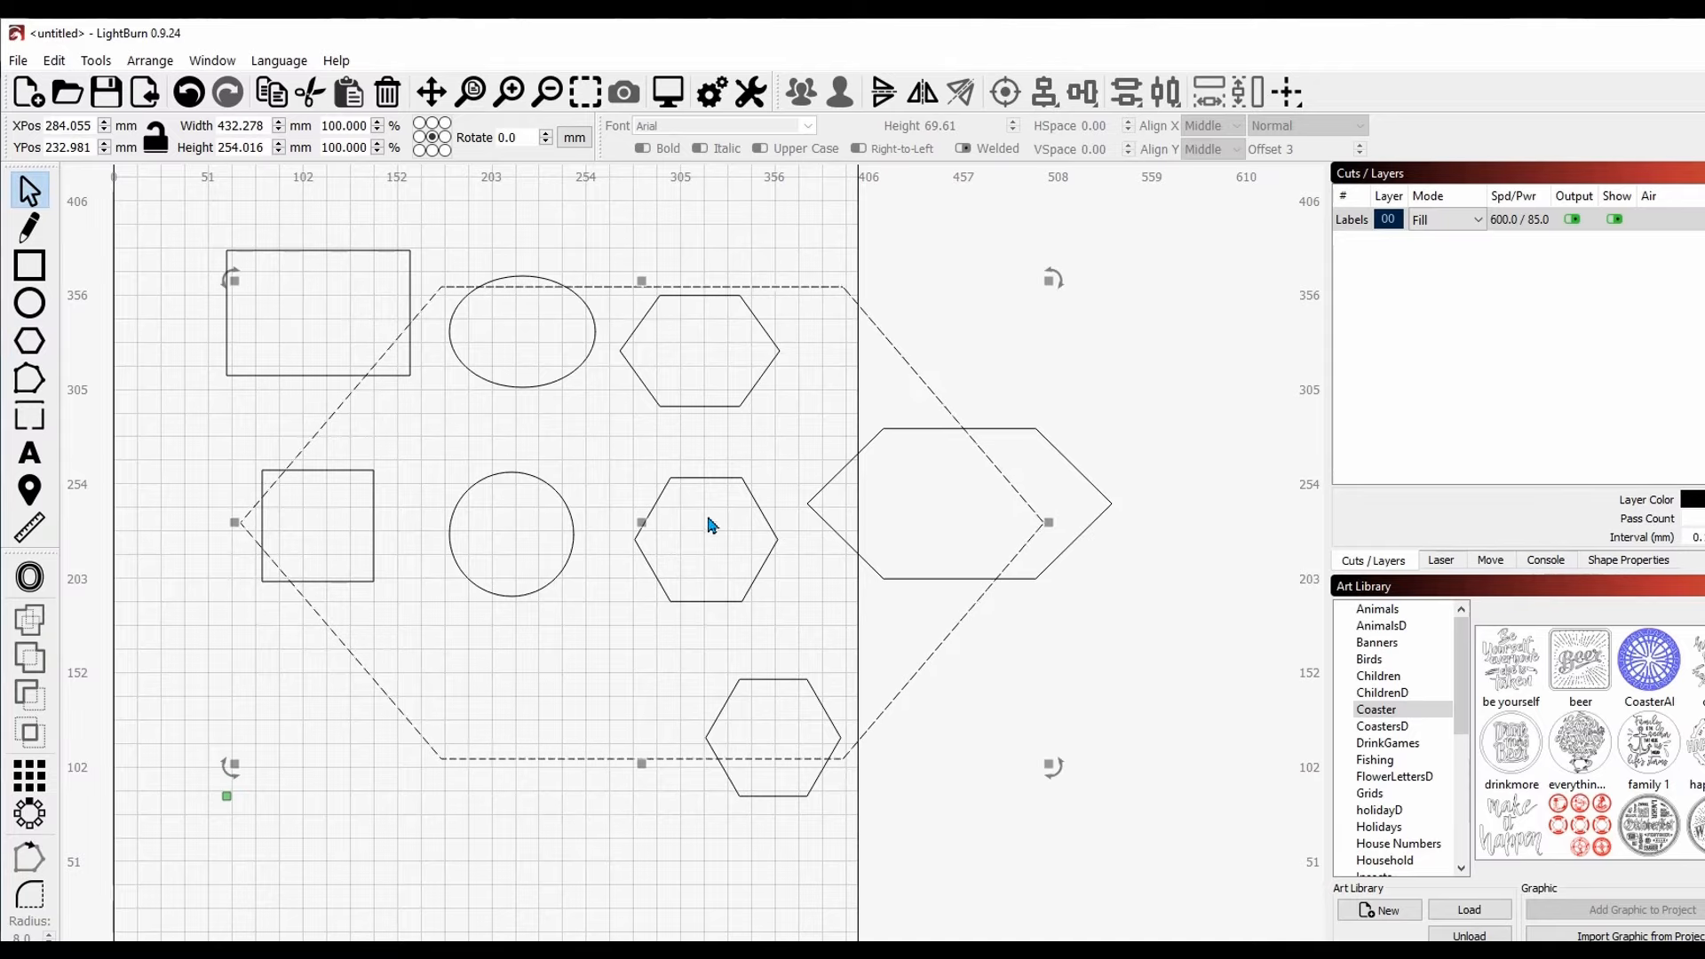
key("ctrl+a")
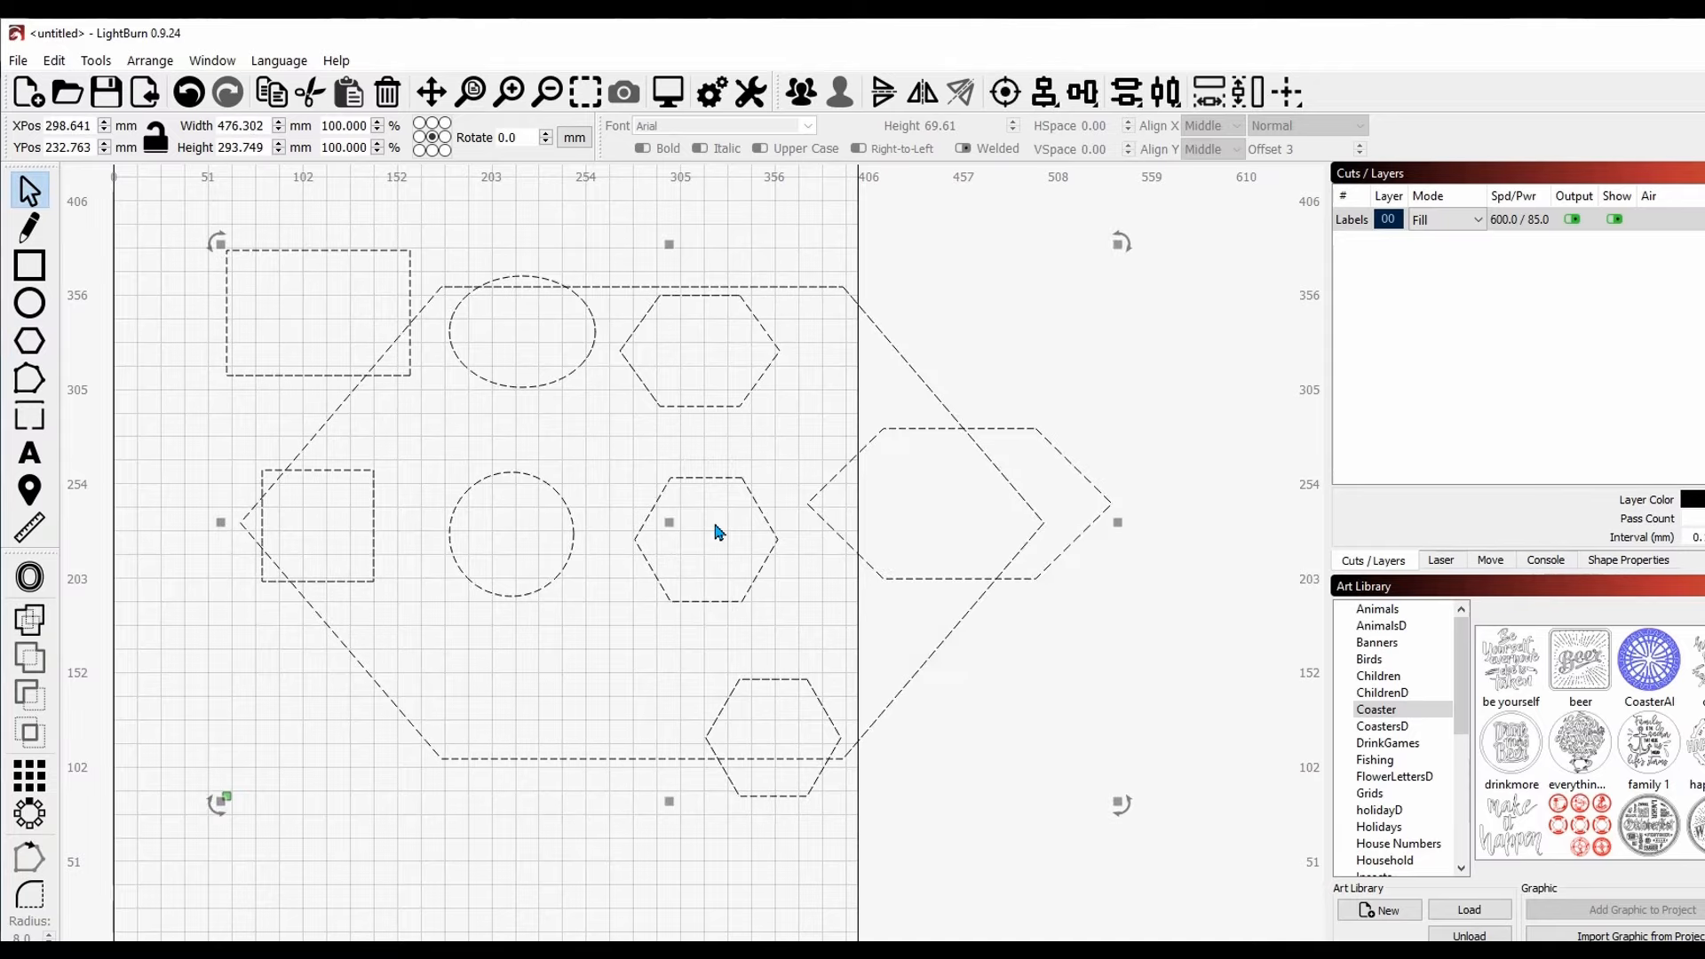
key("Delete")
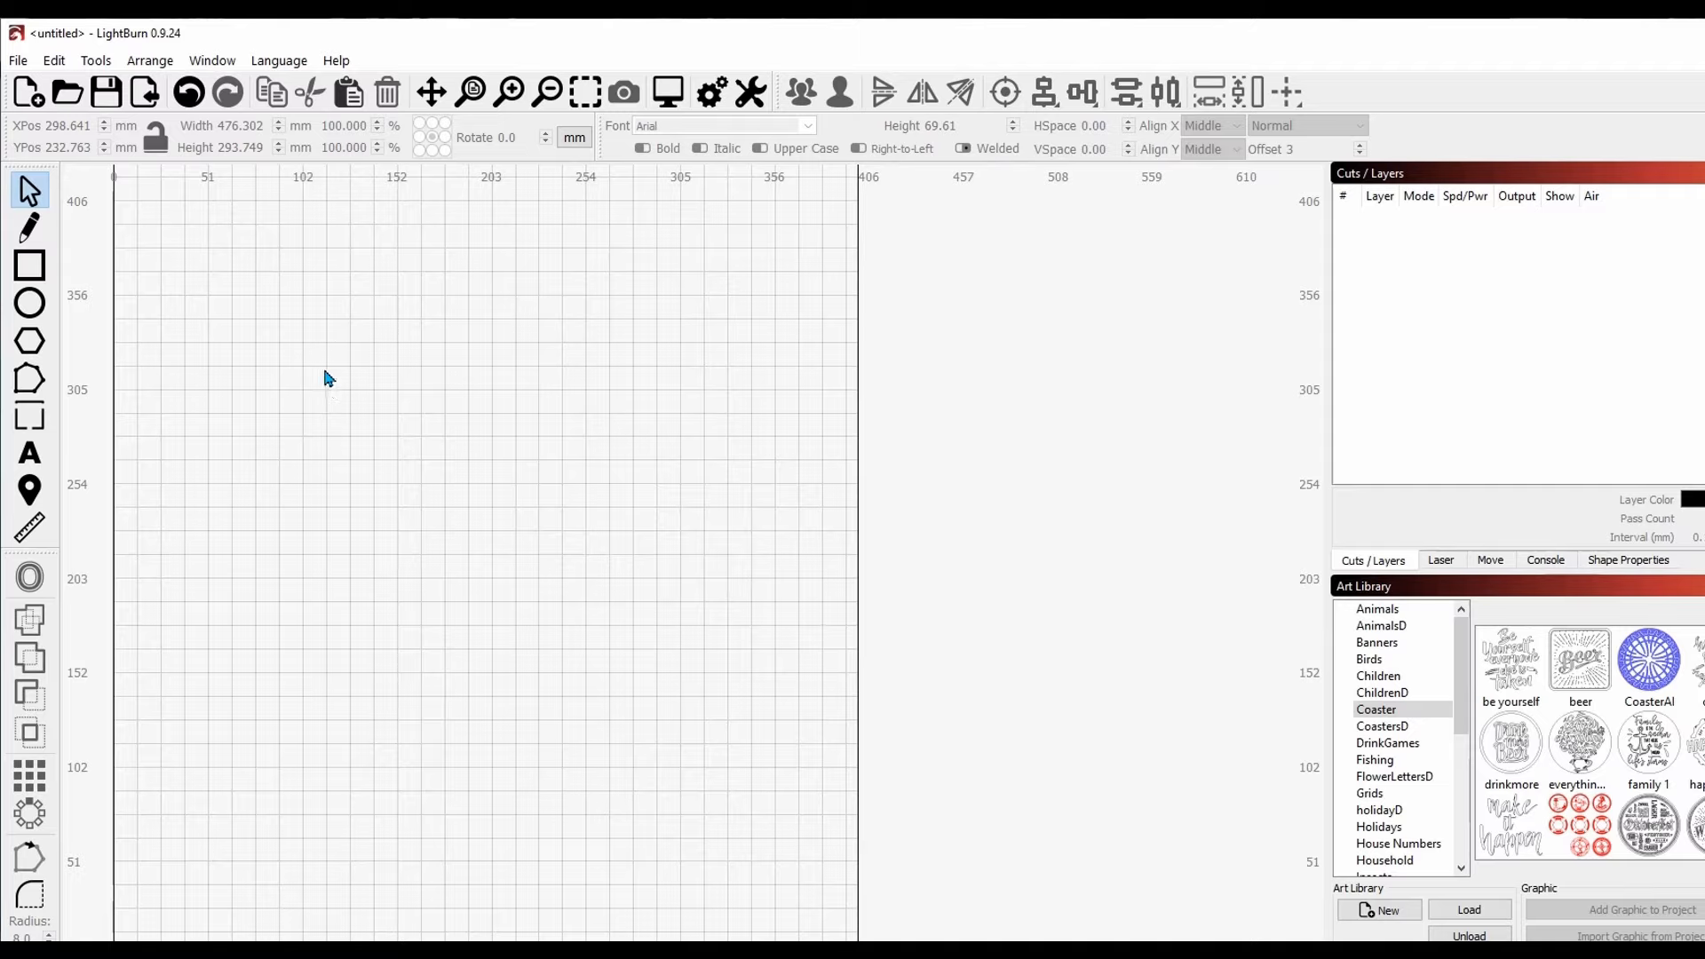
Step: Draw a rectangle about 203 × 122 mm and a smaller one about 95 × 46 mm overlapping its lower edge
left_click(29, 265)
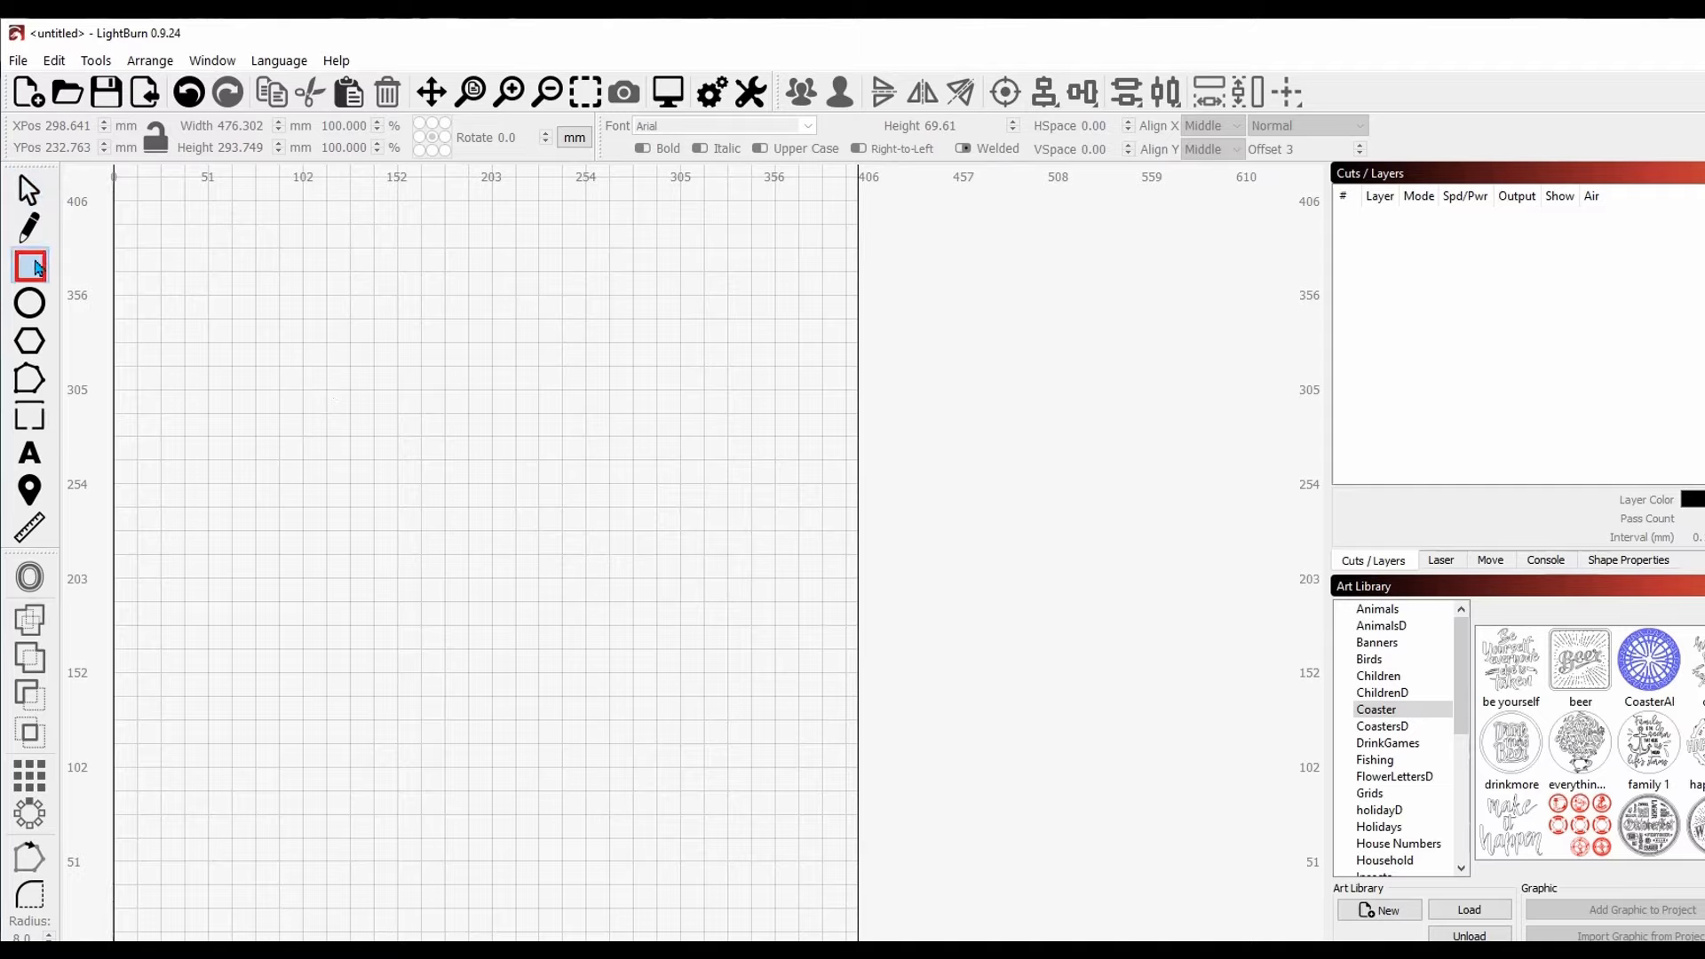
mouse_move(331, 318)
left_mouse_down()
mouse_move(616, 518)
mouse_move(709, 545)
left_mouse_up()
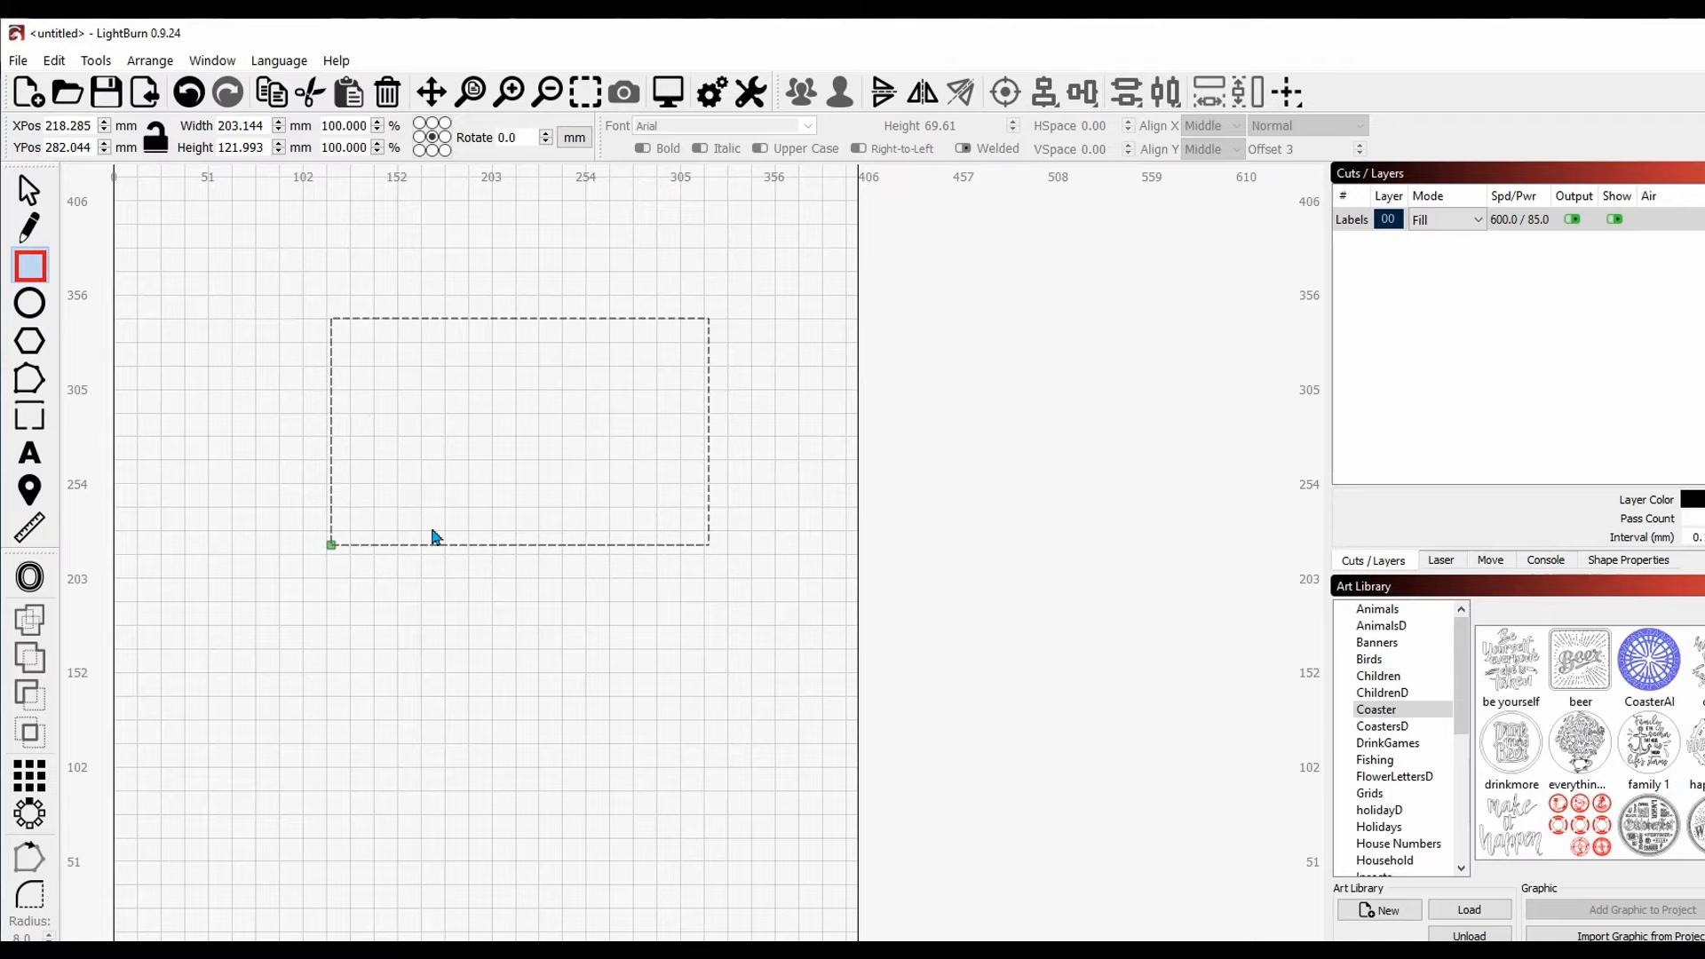
mouse_move(424, 510)
left_mouse_down()
mouse_move(432, 548)
mouse_move(602, 596)
left_mouse_up()
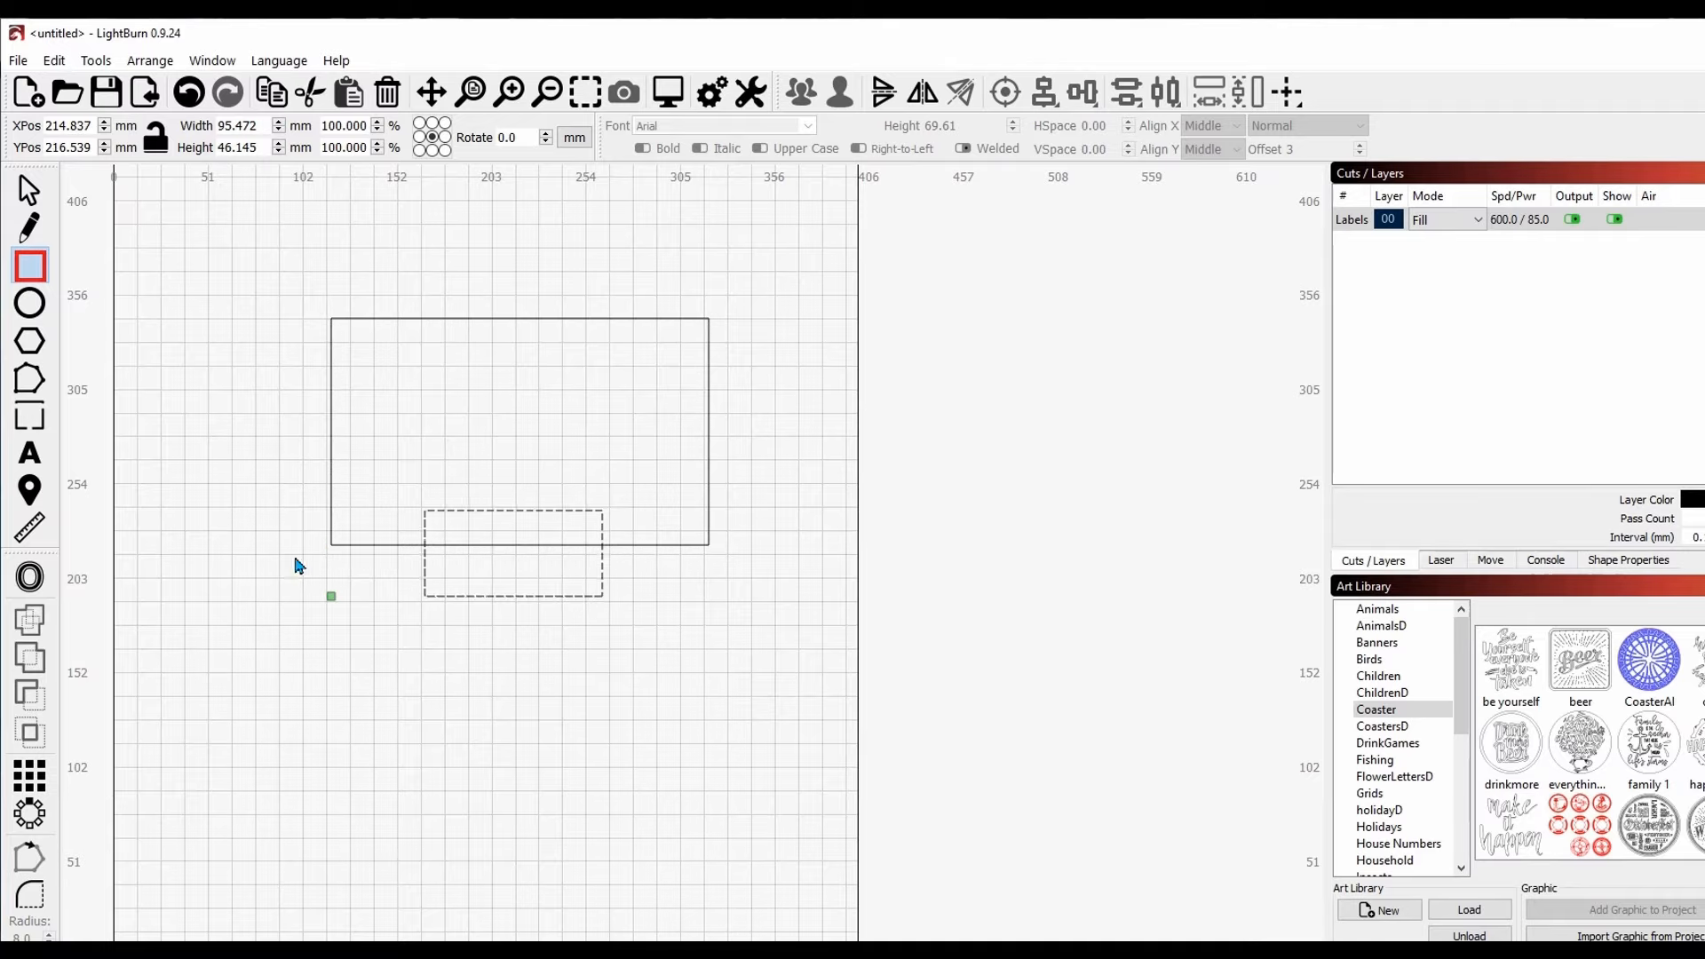
Step: Select both overlapping rectangles, weld them into a single outline and deselect it
left_click(29, 189)
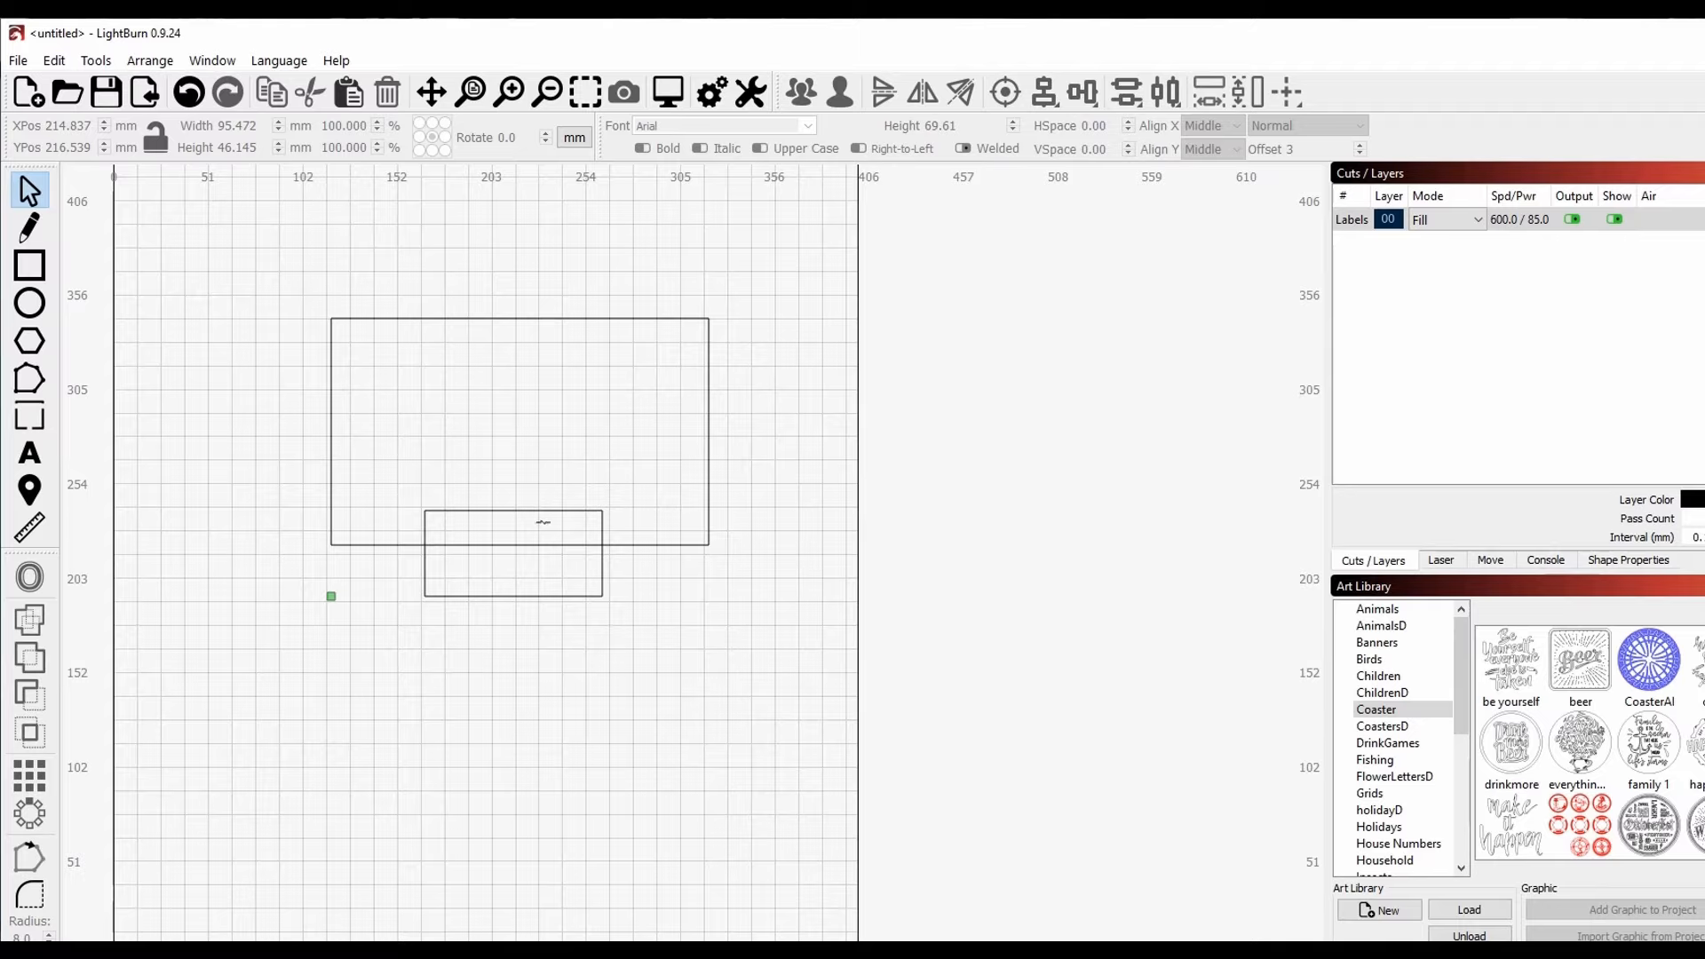
left_click_drag(774, 634, 312, 258)
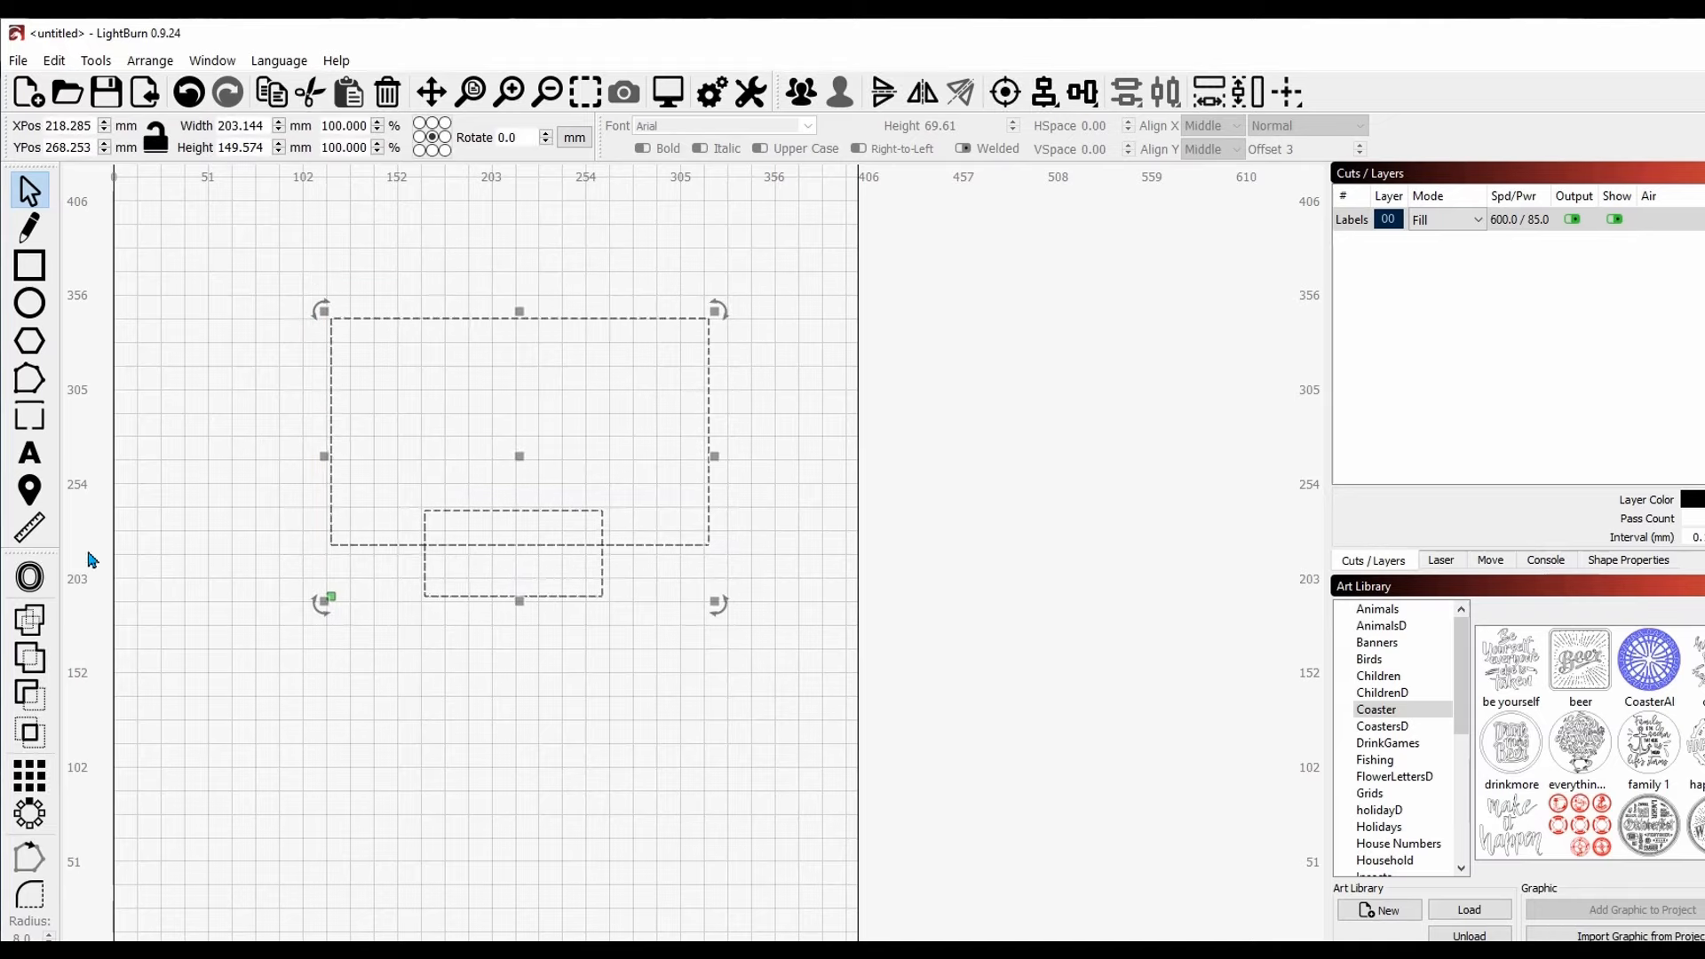
left_click(29, 619)
left_click(648, 727)
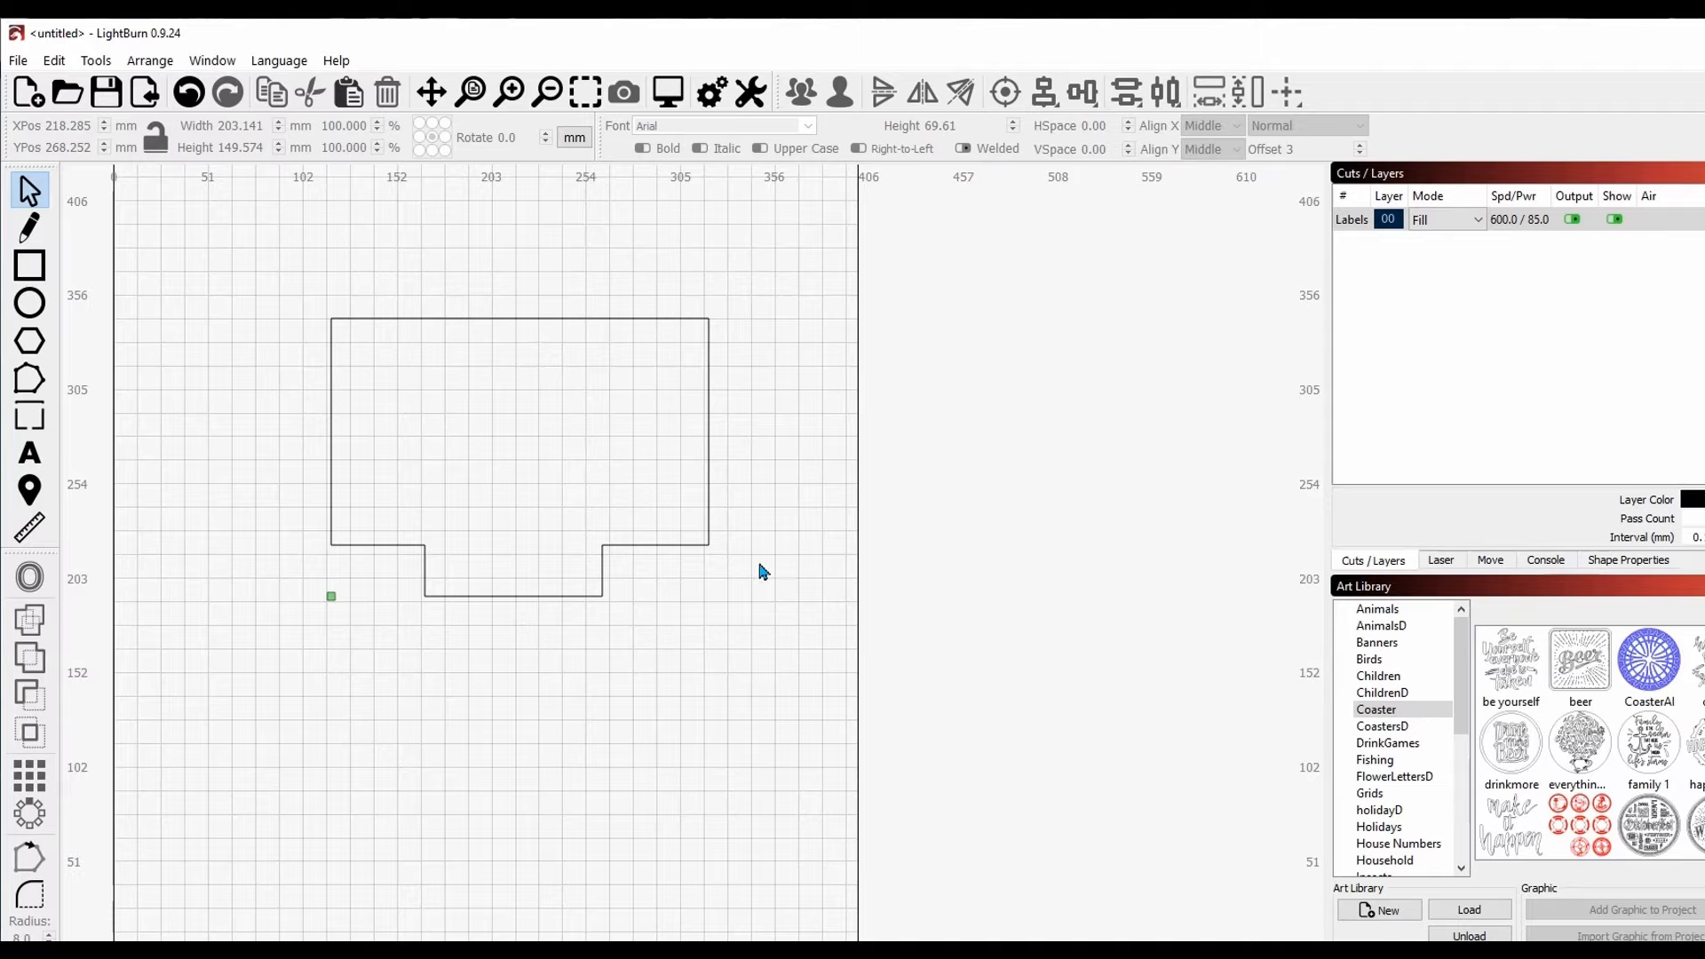
Step: Undo the weld of the two rectangles
left_click(196, 104)
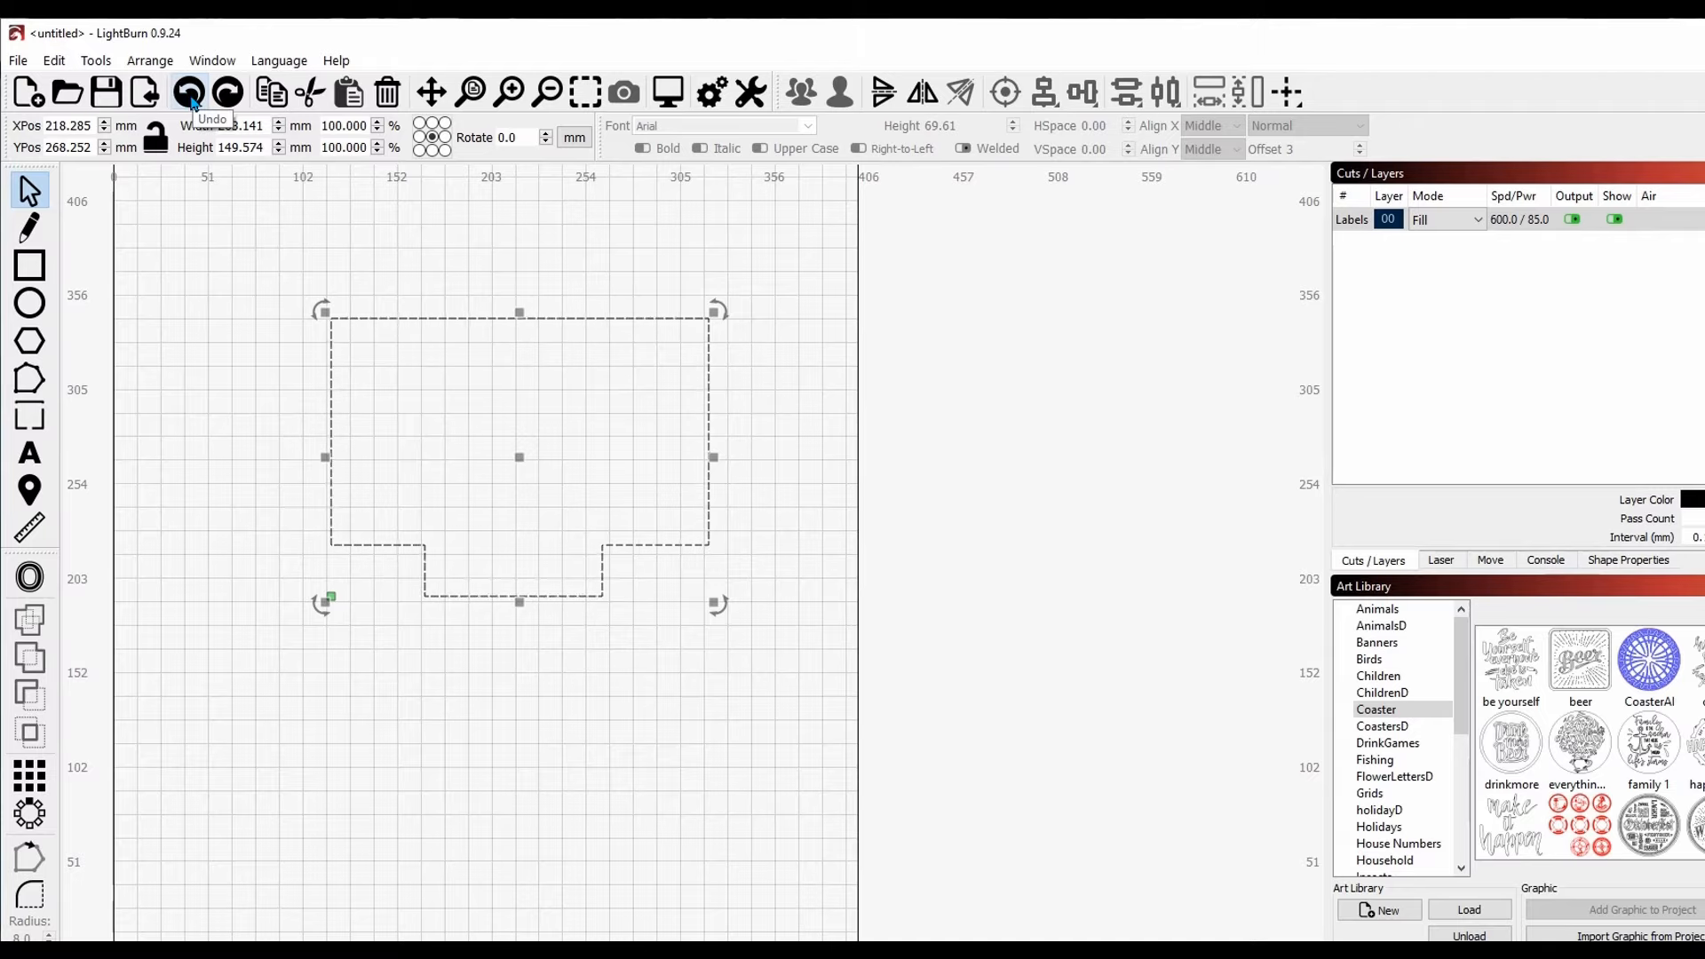
left_click(193, 101)
left_click(193, 102)
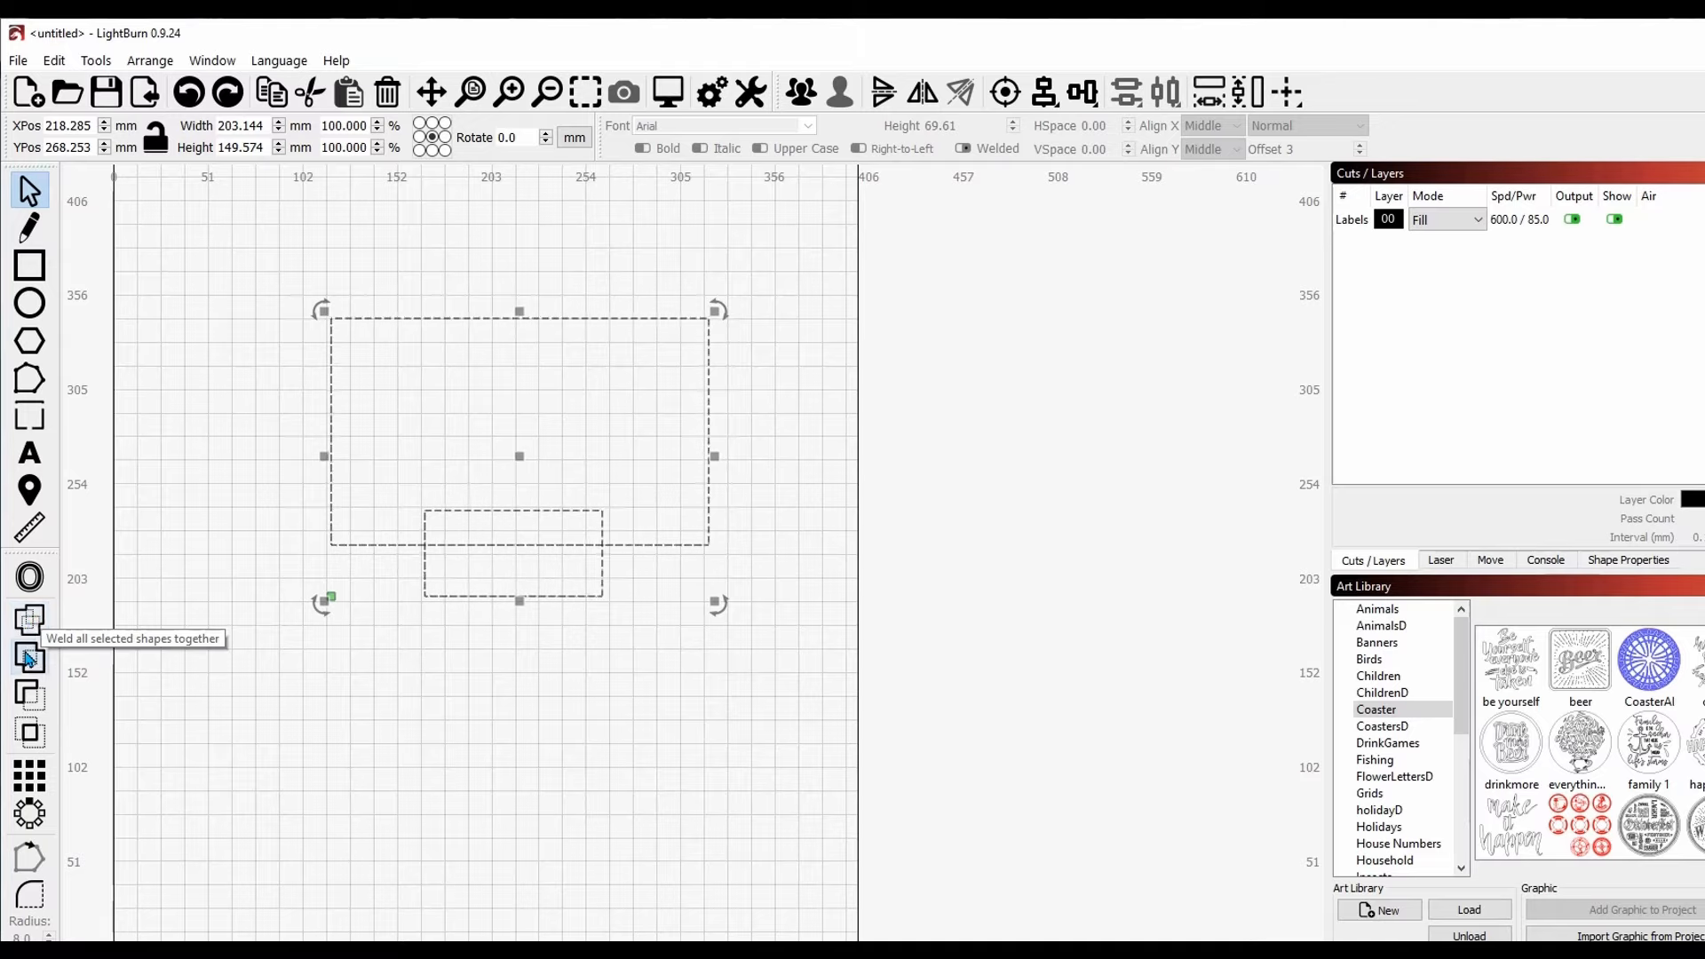
Step: Try a Boolean subtraction on the two selected rectangles, undo it and clear the selection
left_click(29, 695)
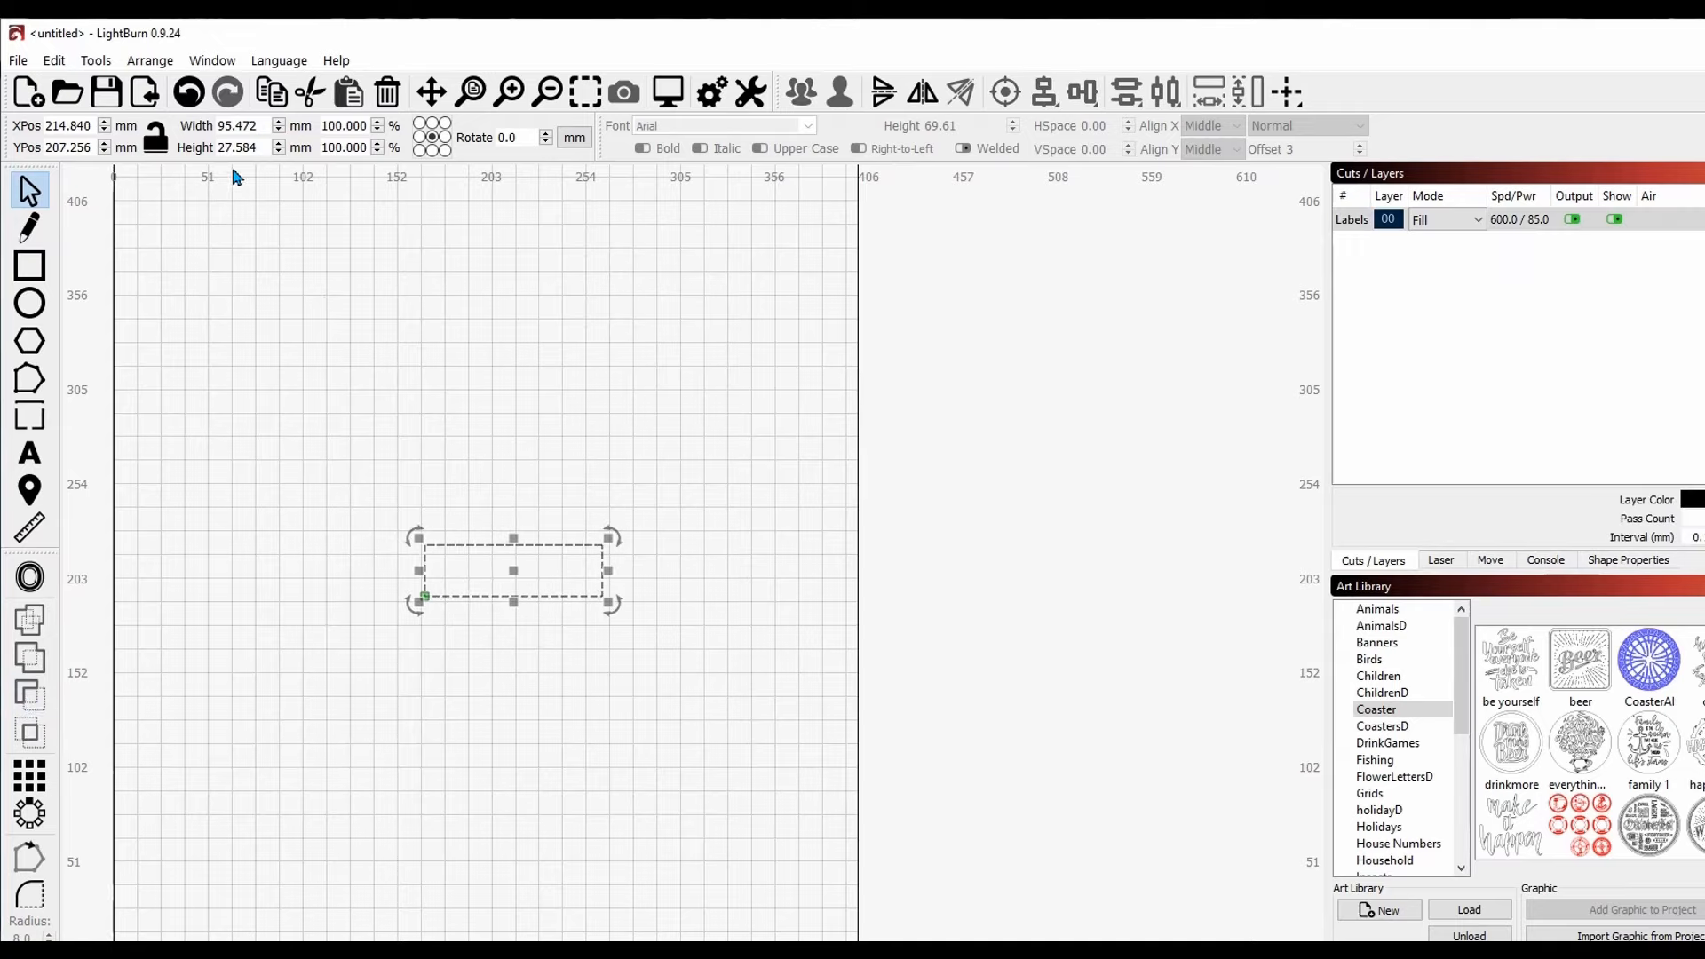
left_click(189, 95)
left_click(266, 414)
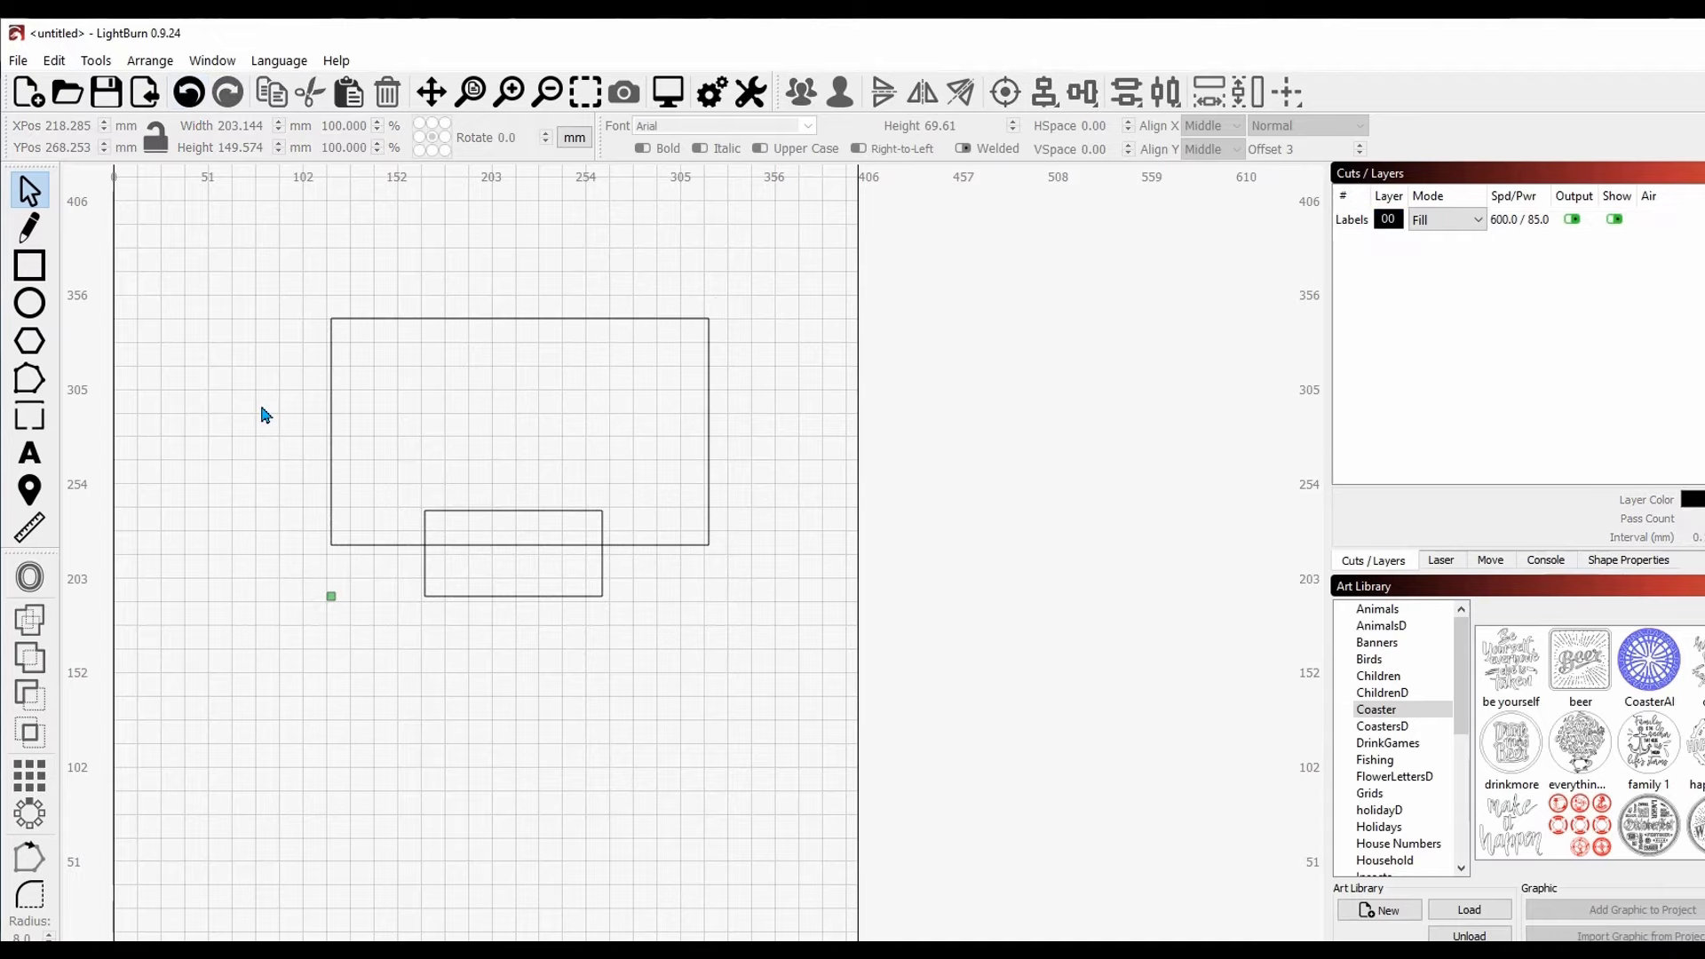
Step: Try to subtract the large rectangle from the small one by selecting the small one first, and undo the subtraction
left_click(439, 511)
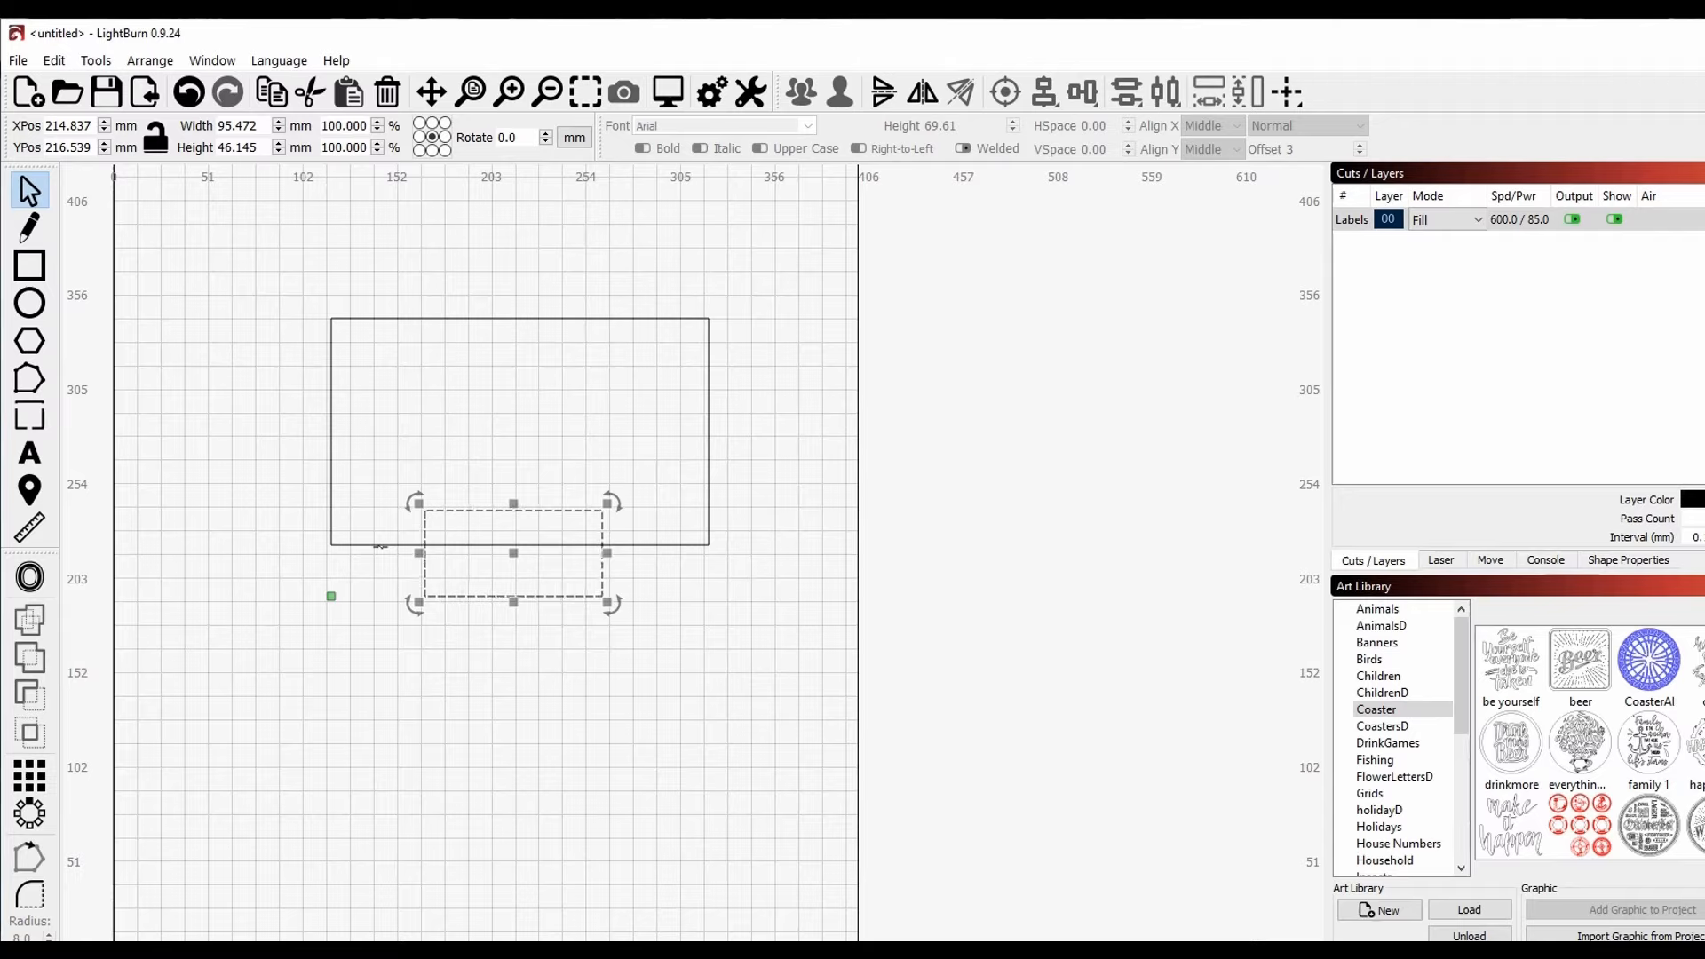
key("ctrl+a")
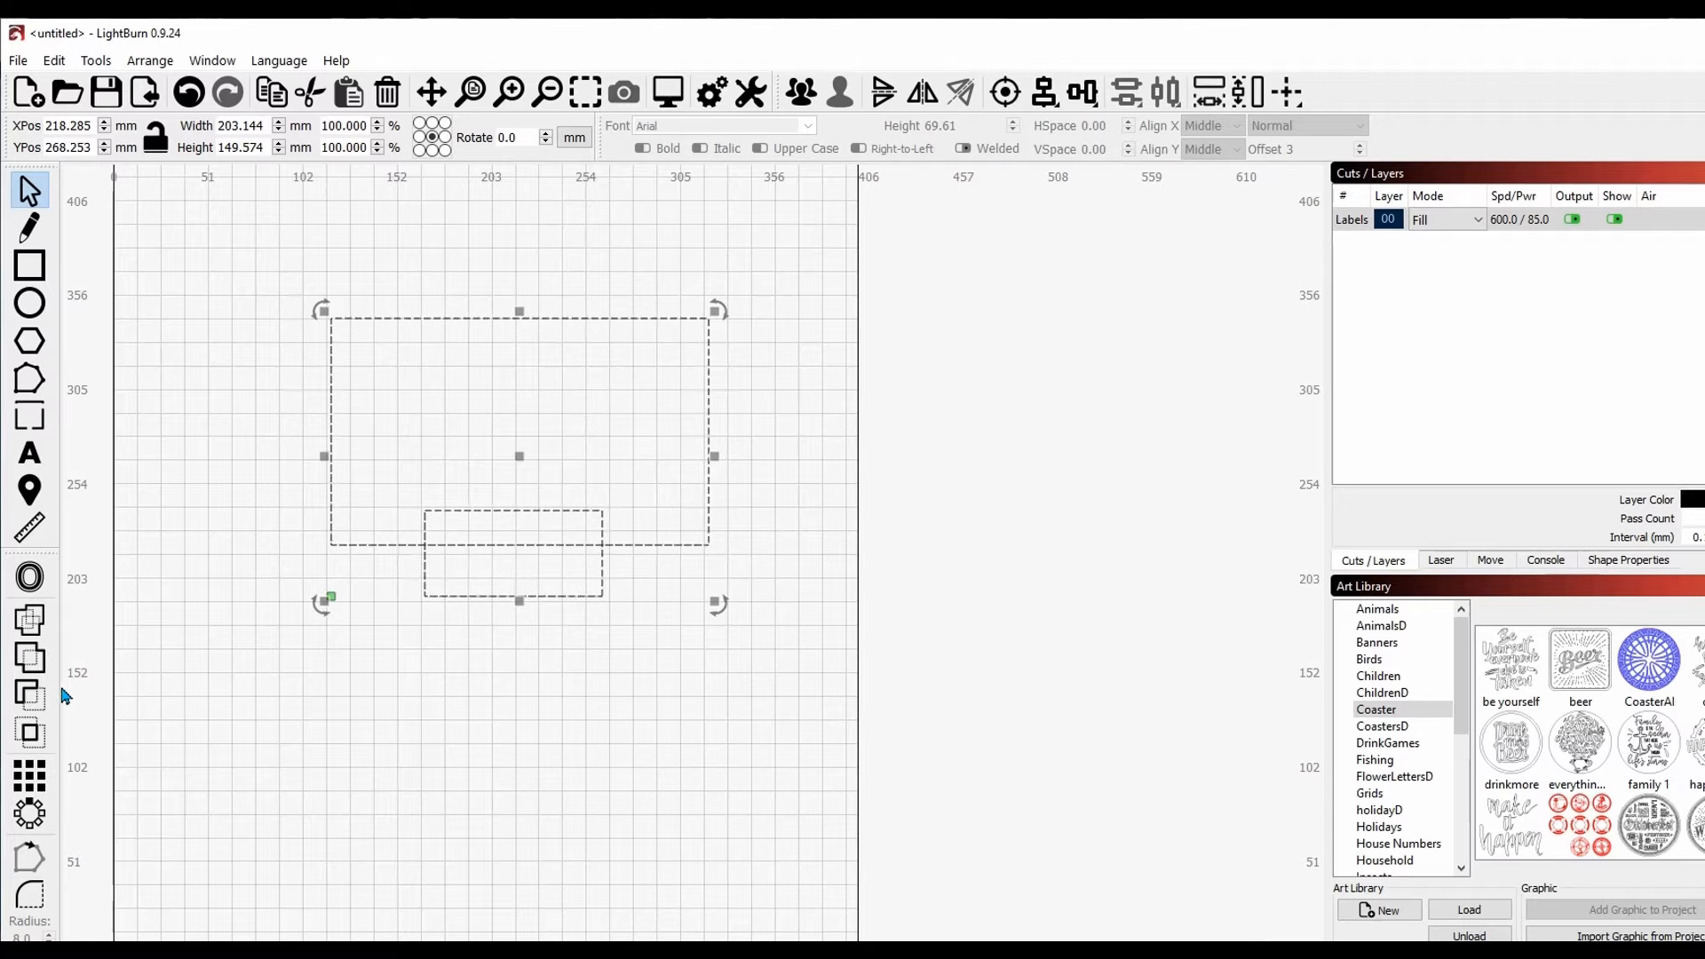
left_click(39, 699)
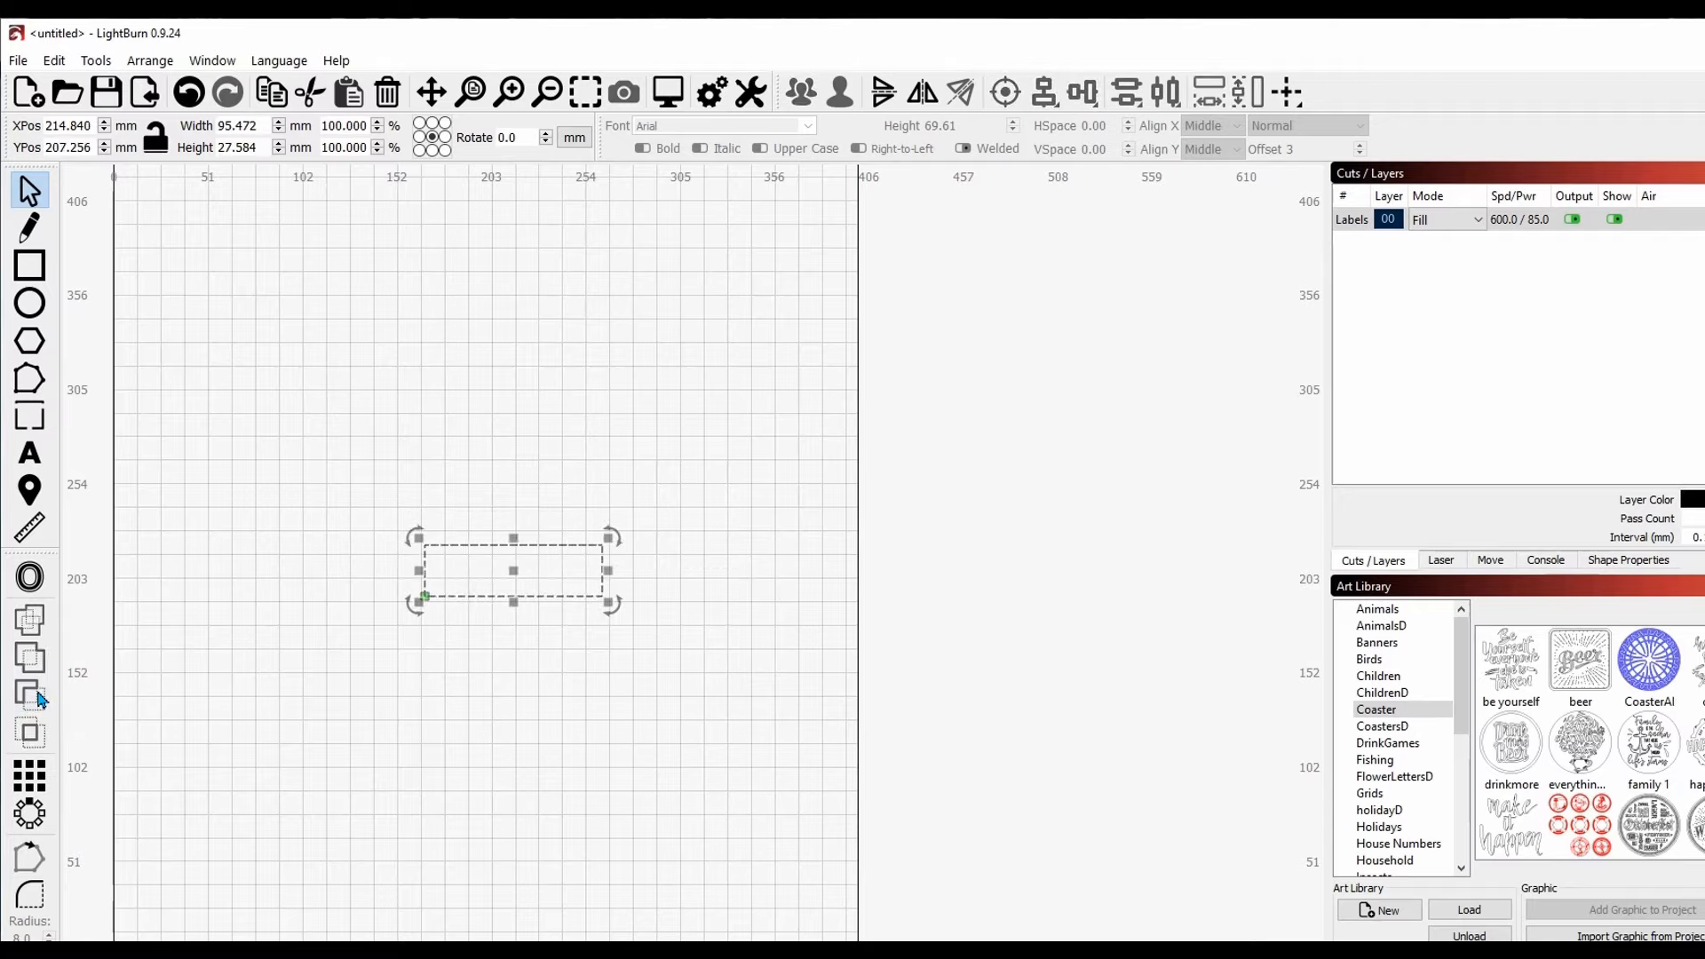
key("ctrl+z")
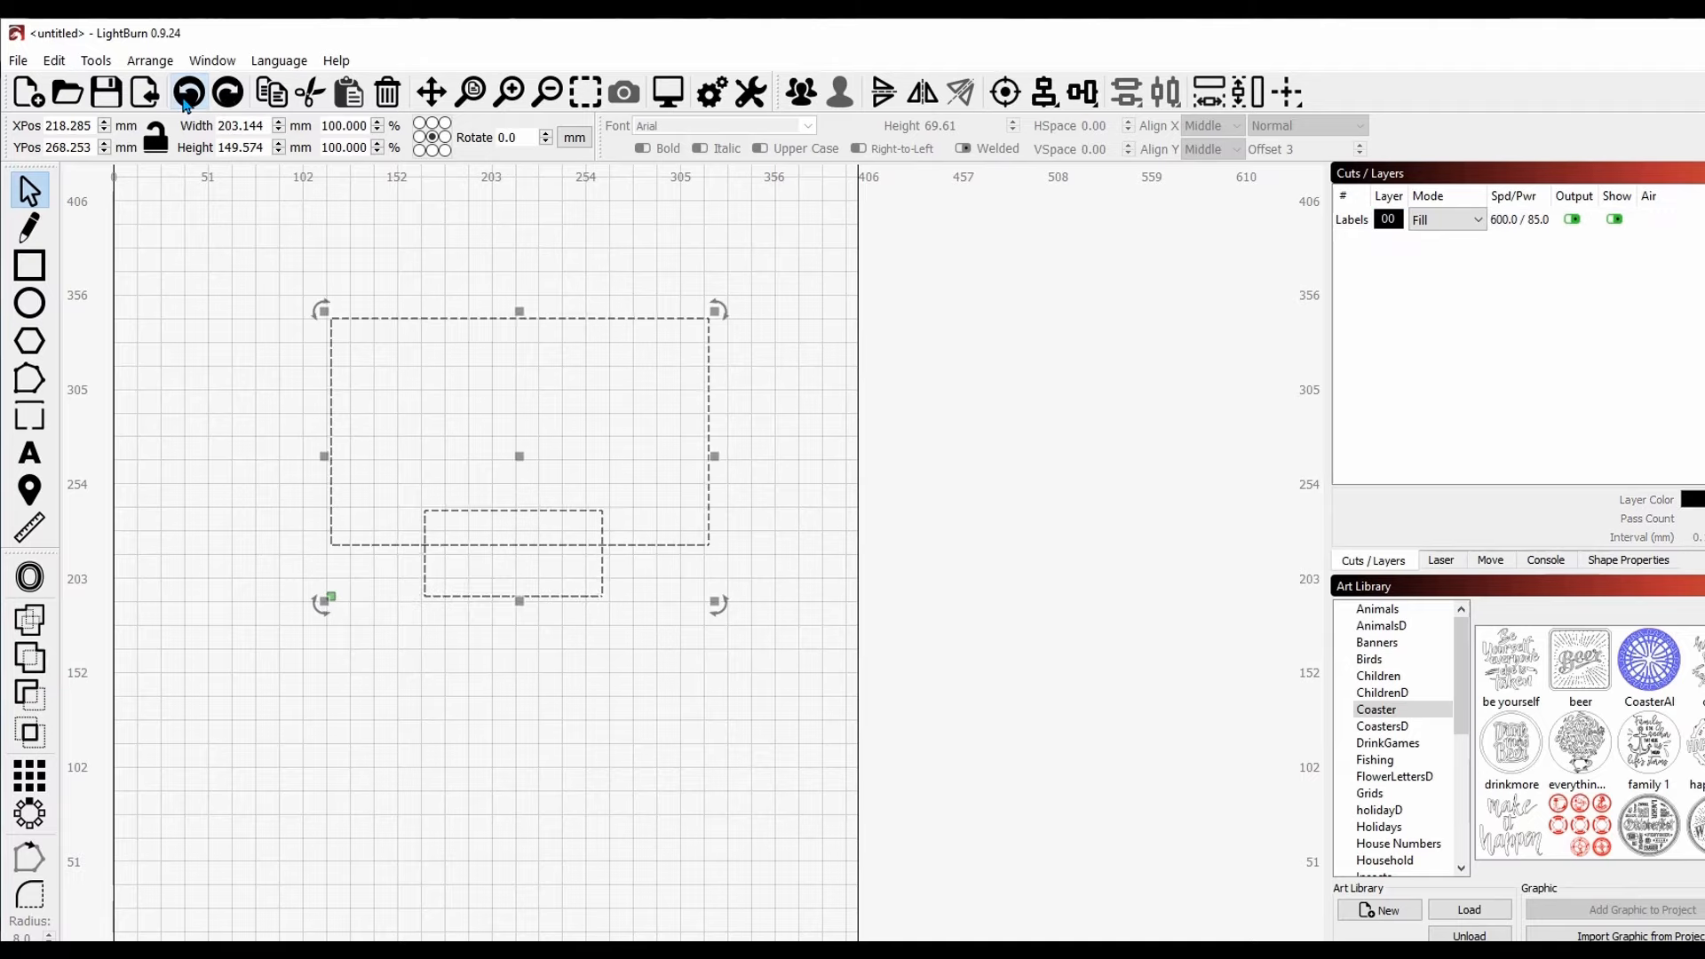
Step: Select the large rectangle first and the small one second, subtract the small one to notch the lower edge, and deselect the shape
left_click(221, 339)
left_click(333, 319)
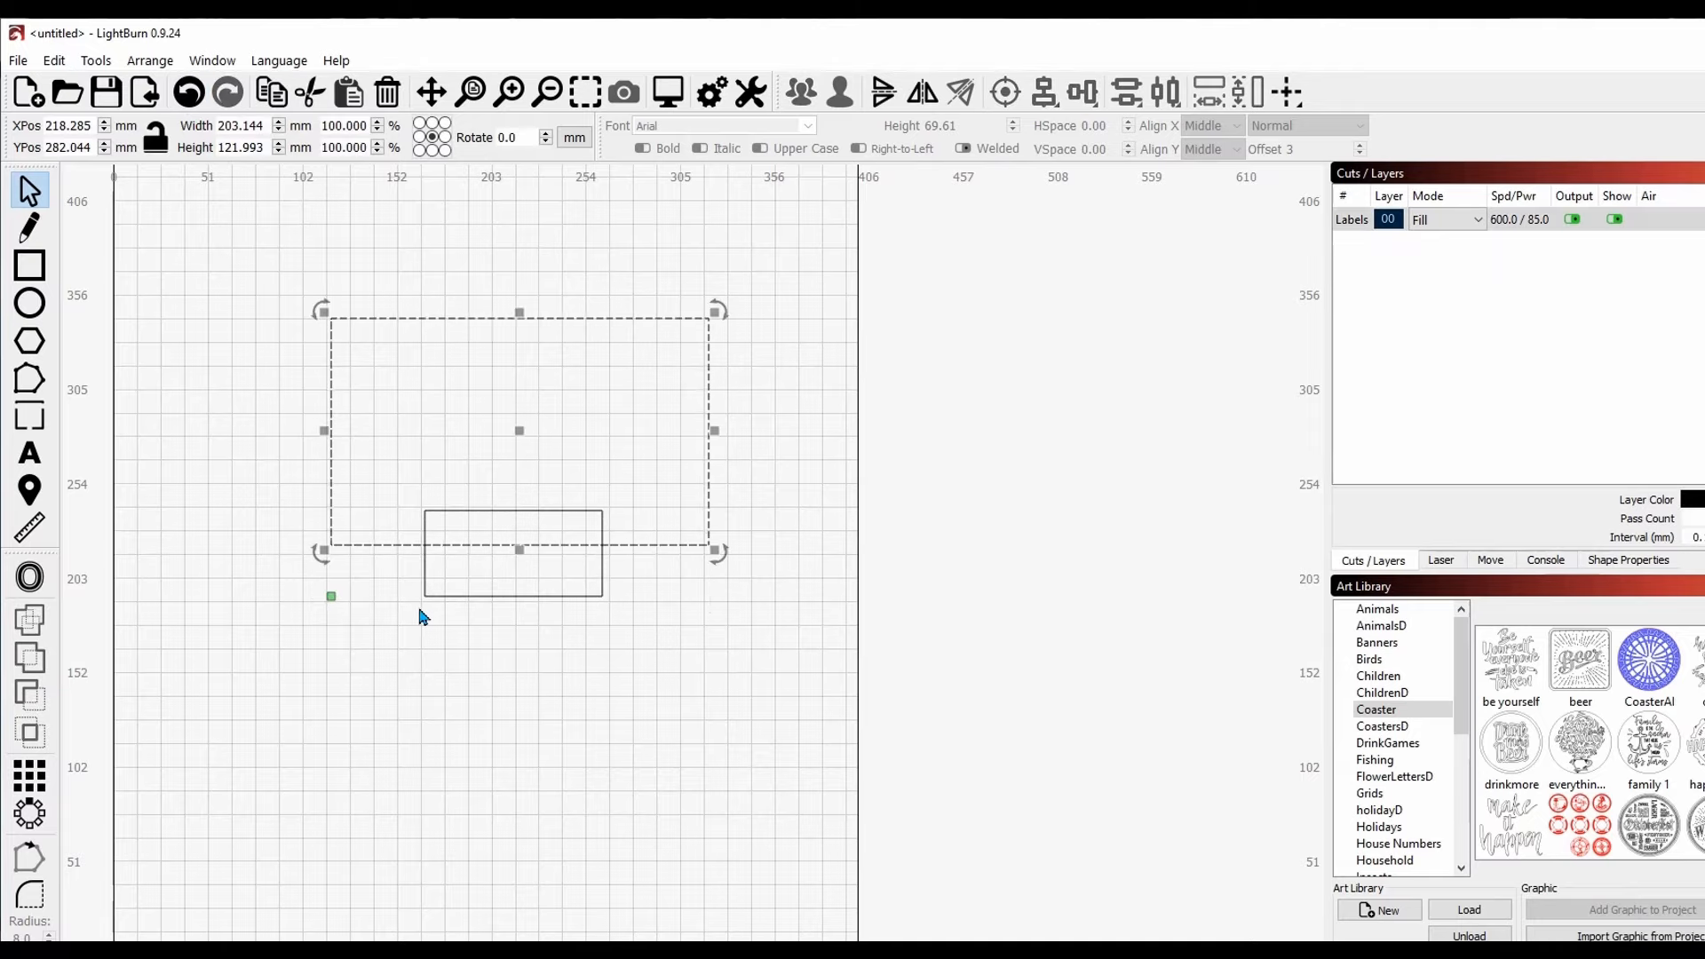
left_click(460, 597, "shift")
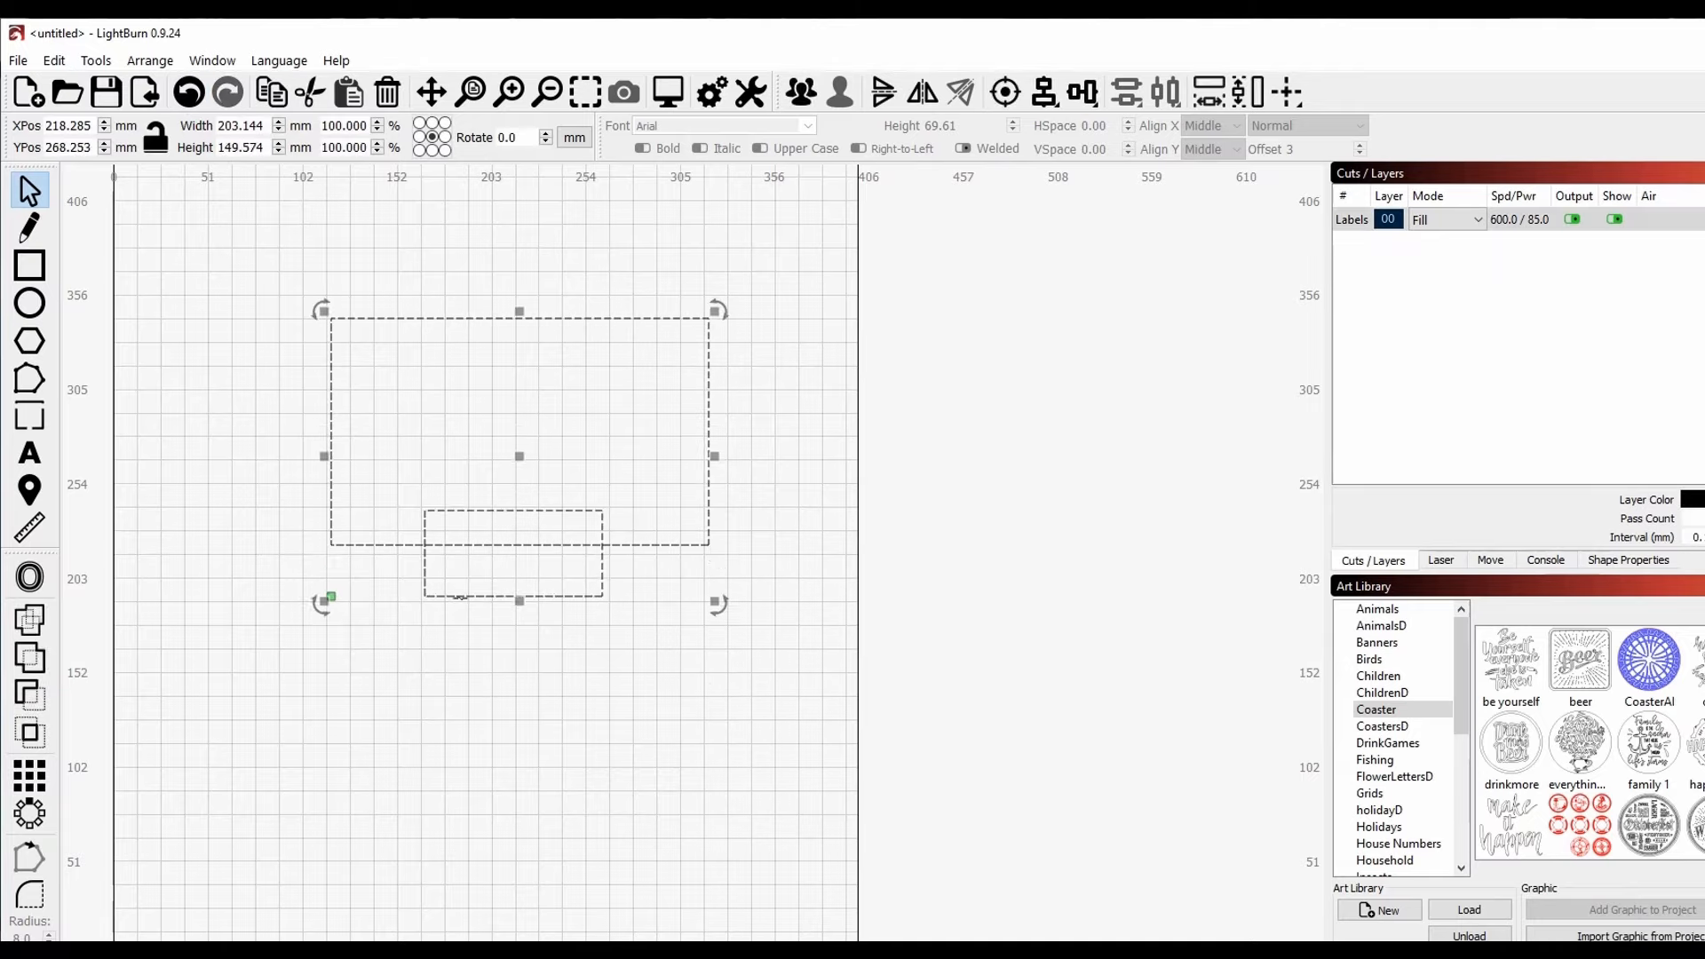
left_click(31, 705)
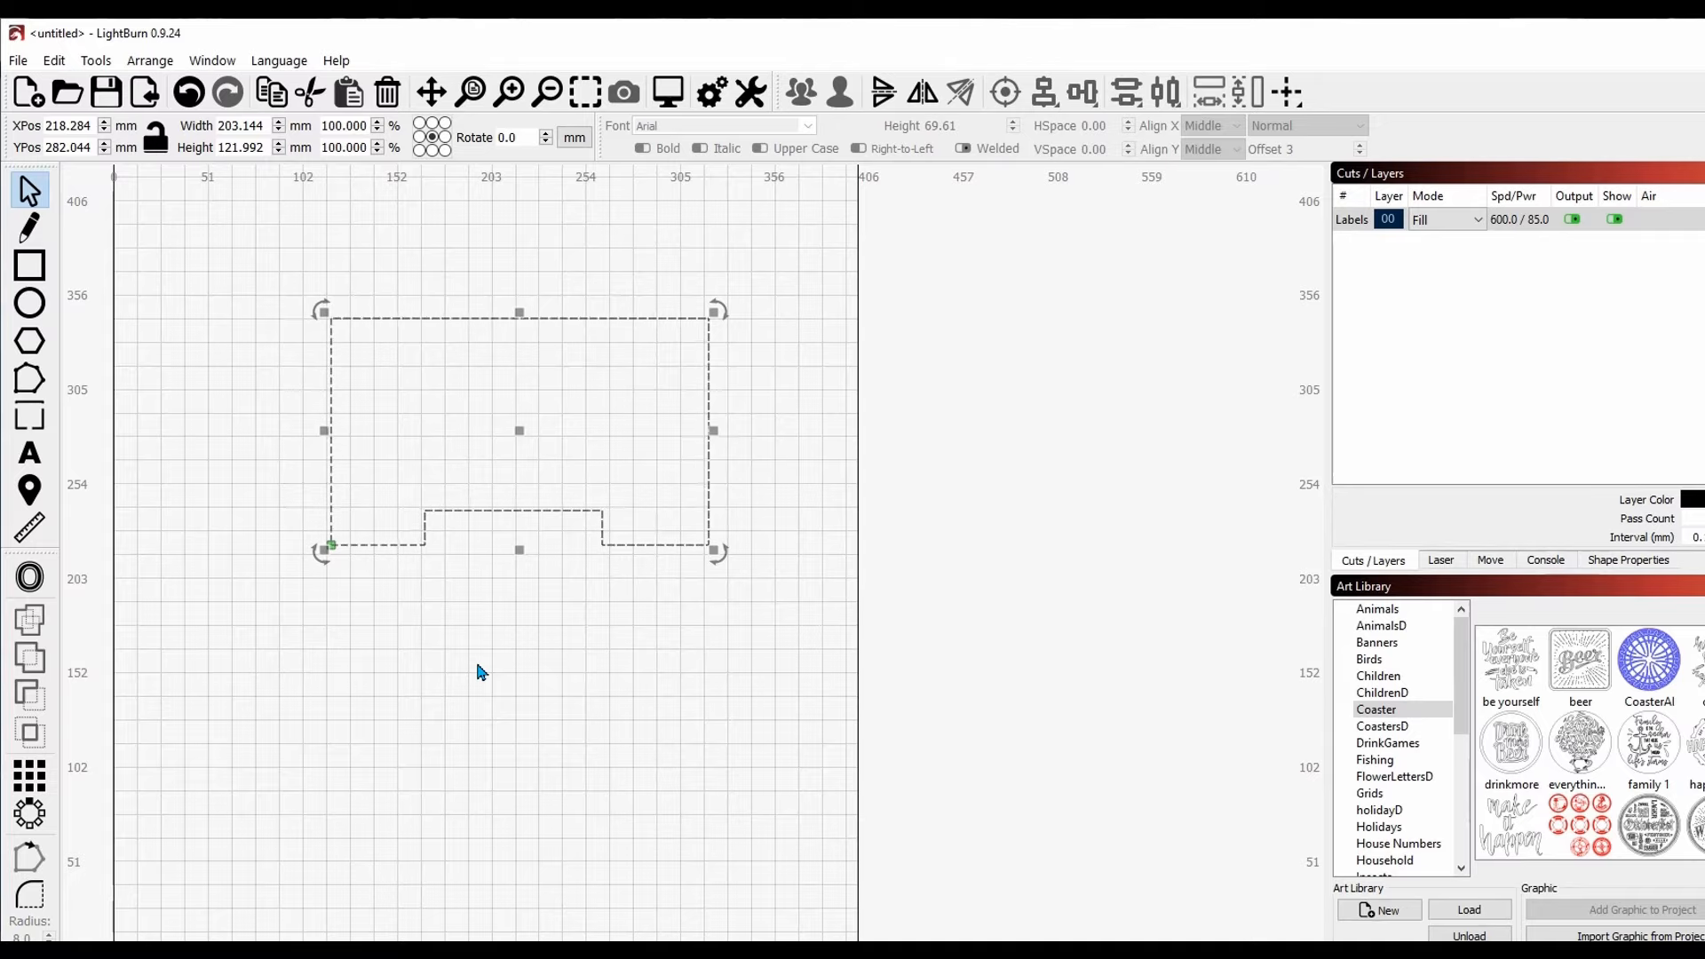
left_click(480, 626)
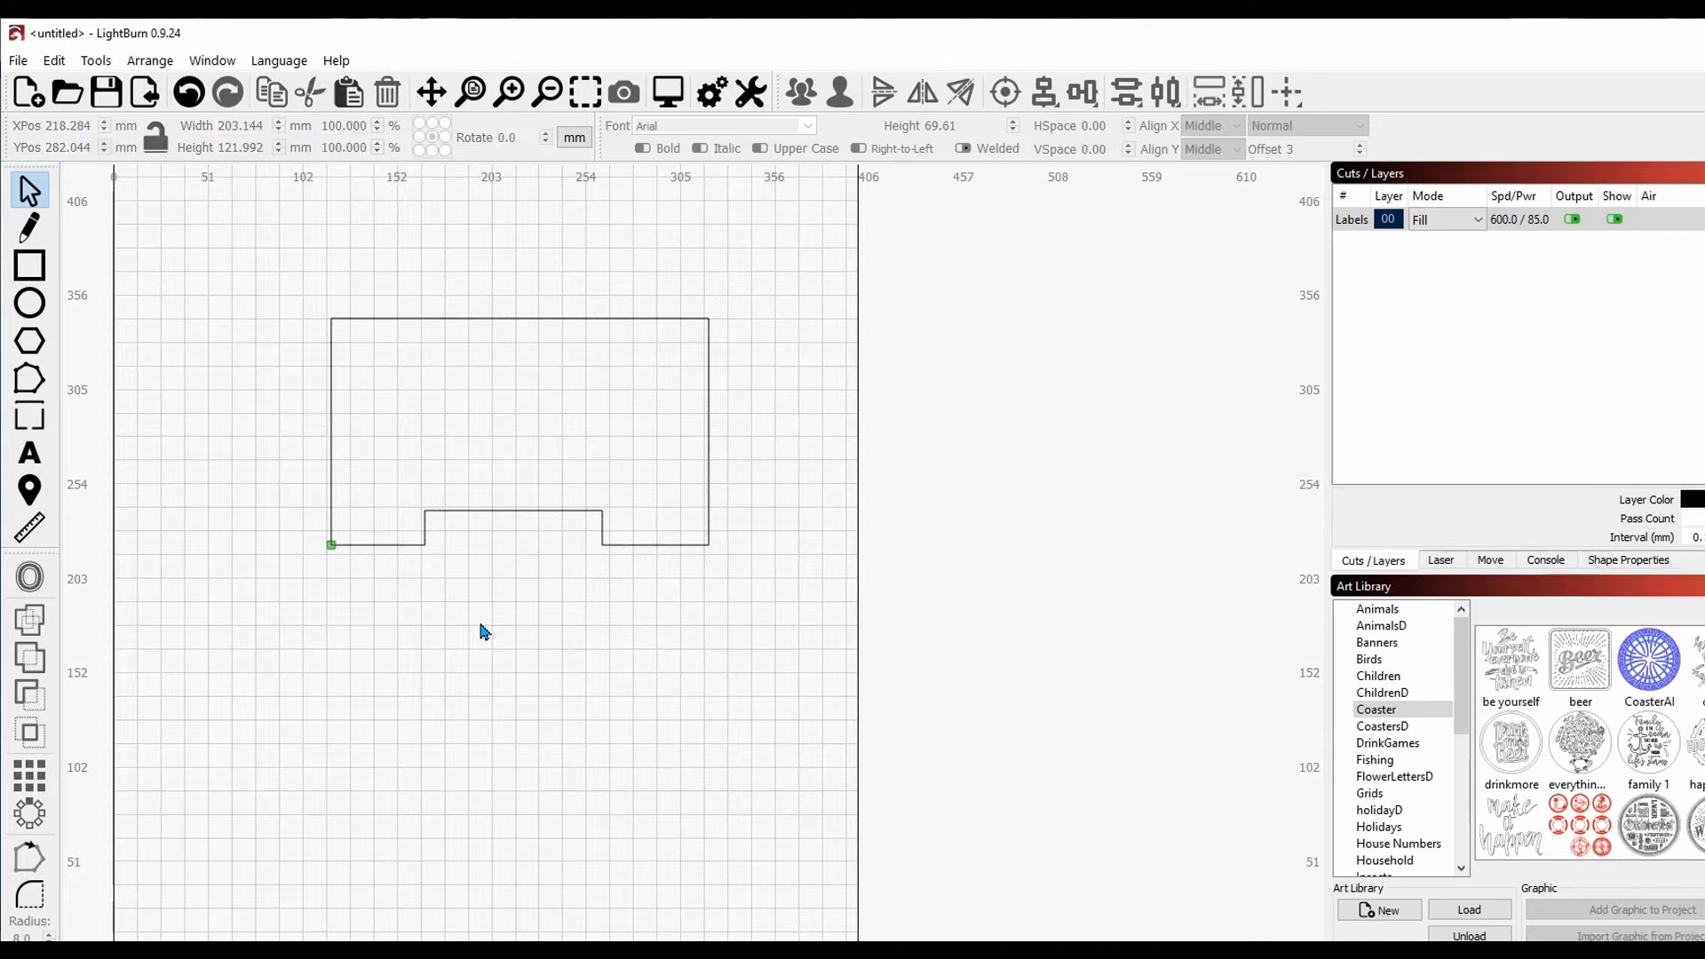
Step: Undo the subtraction, weld the two overlapping rectangles into one outline, and deselect it
left_click(186, 99)
left_click(197, 106)
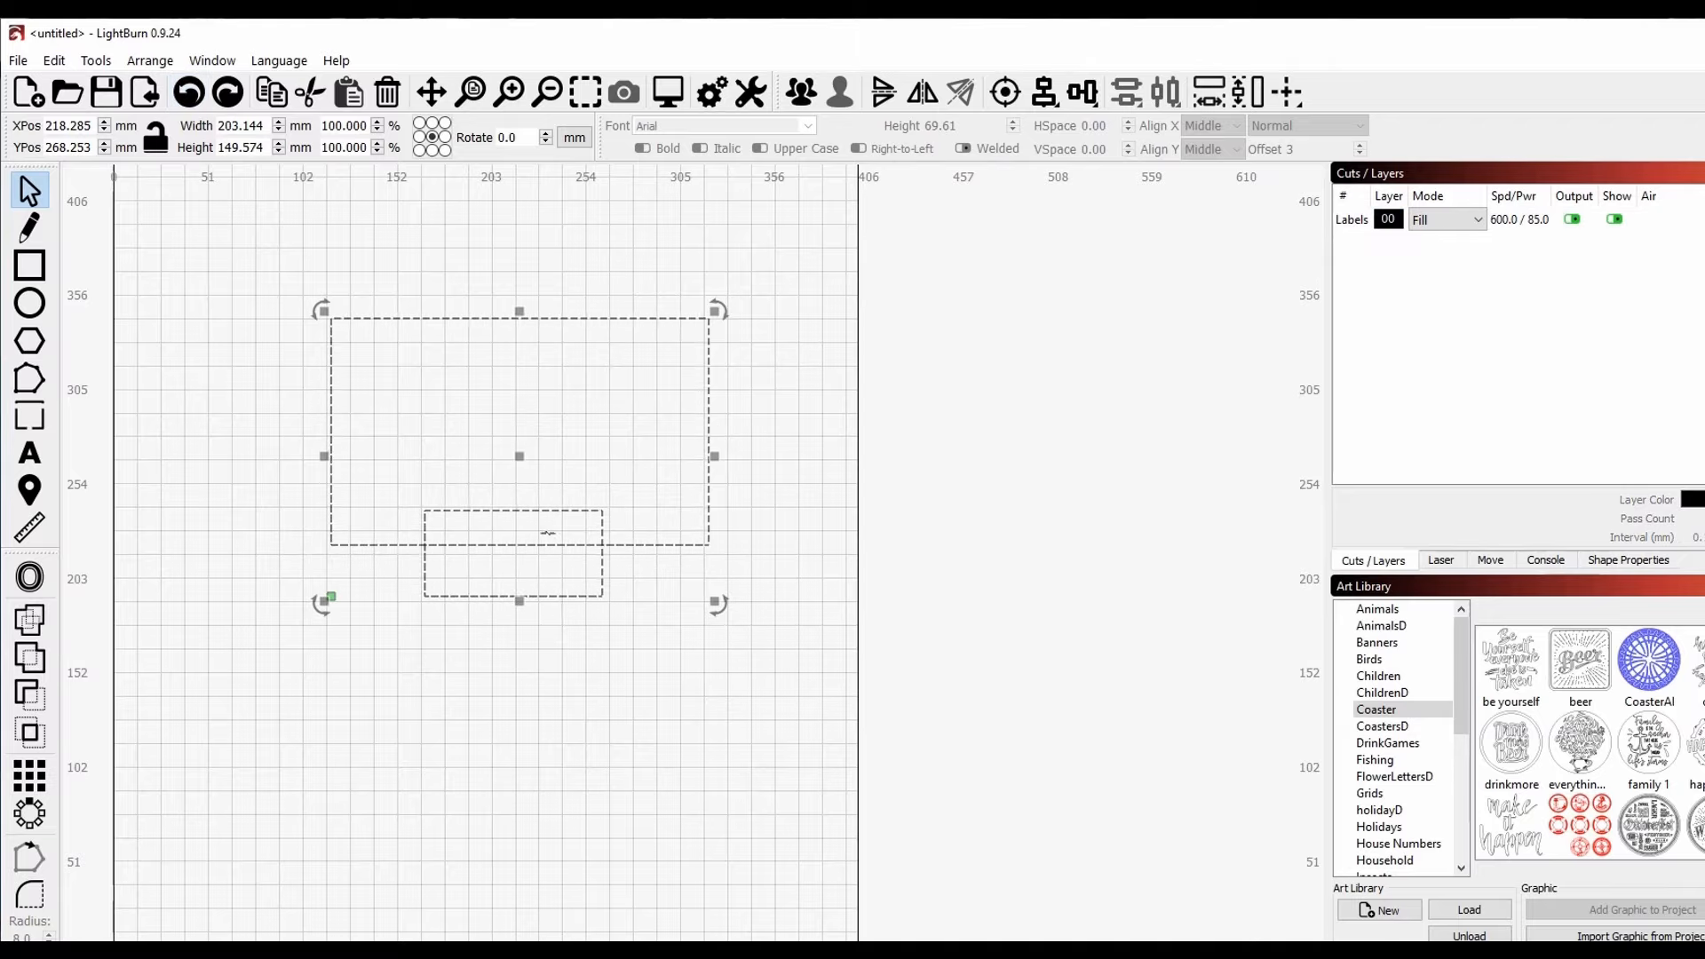
left_click(32, 624)
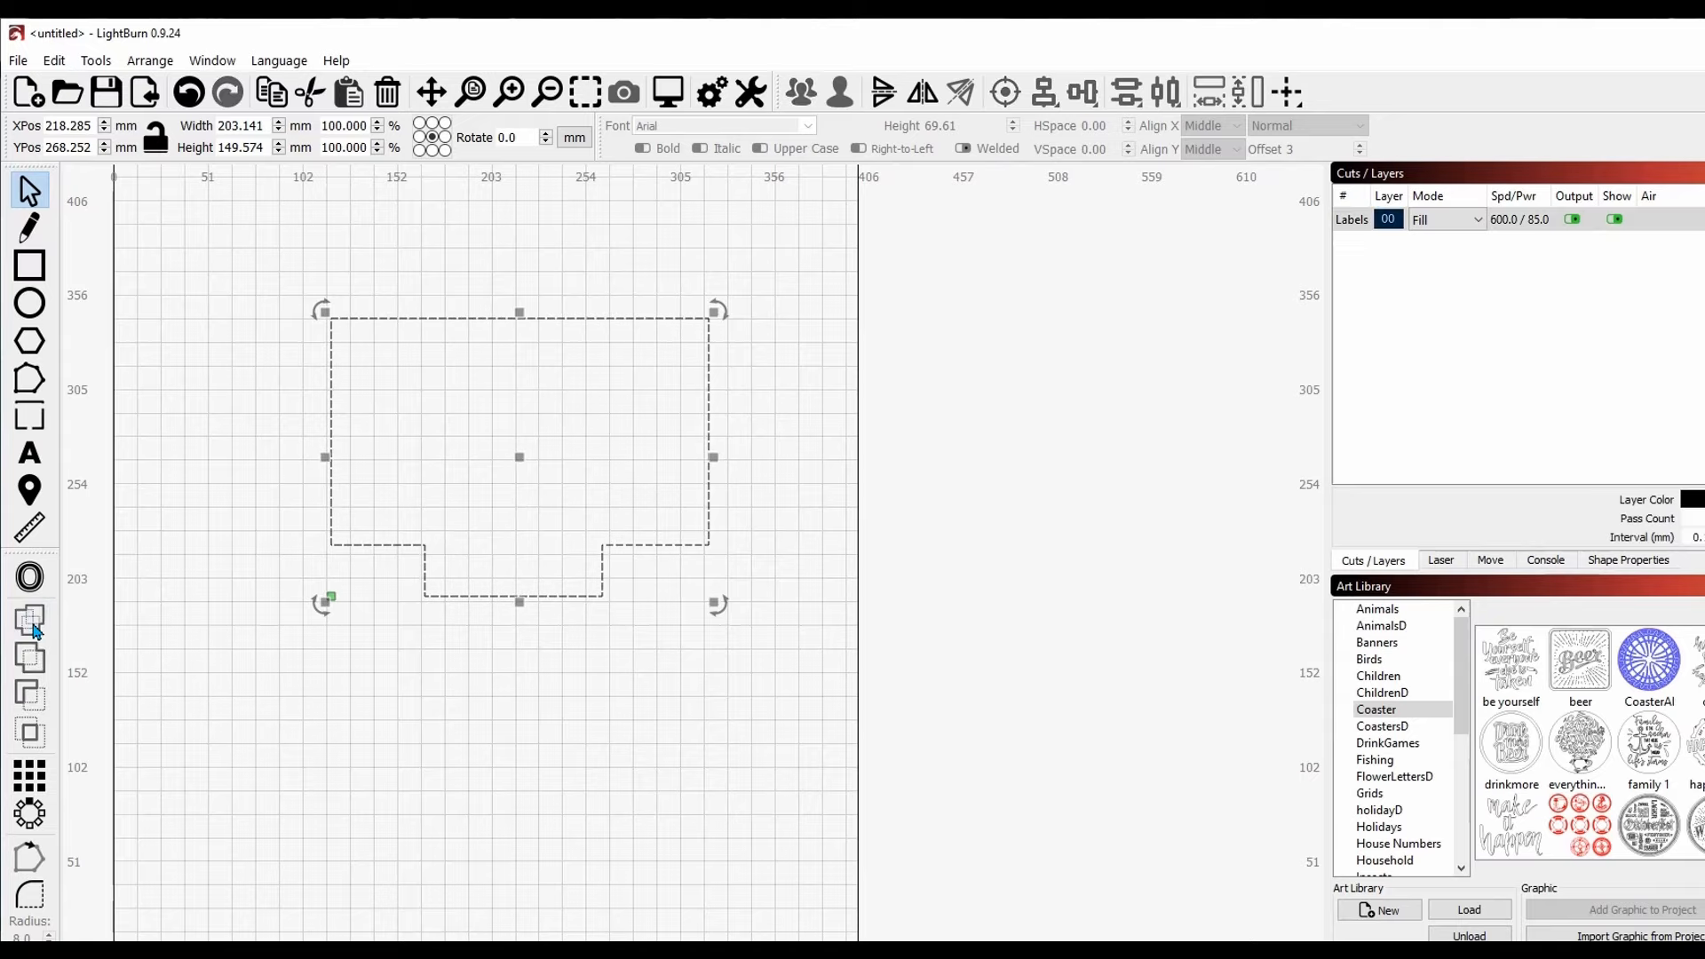
left_click(517, 675)
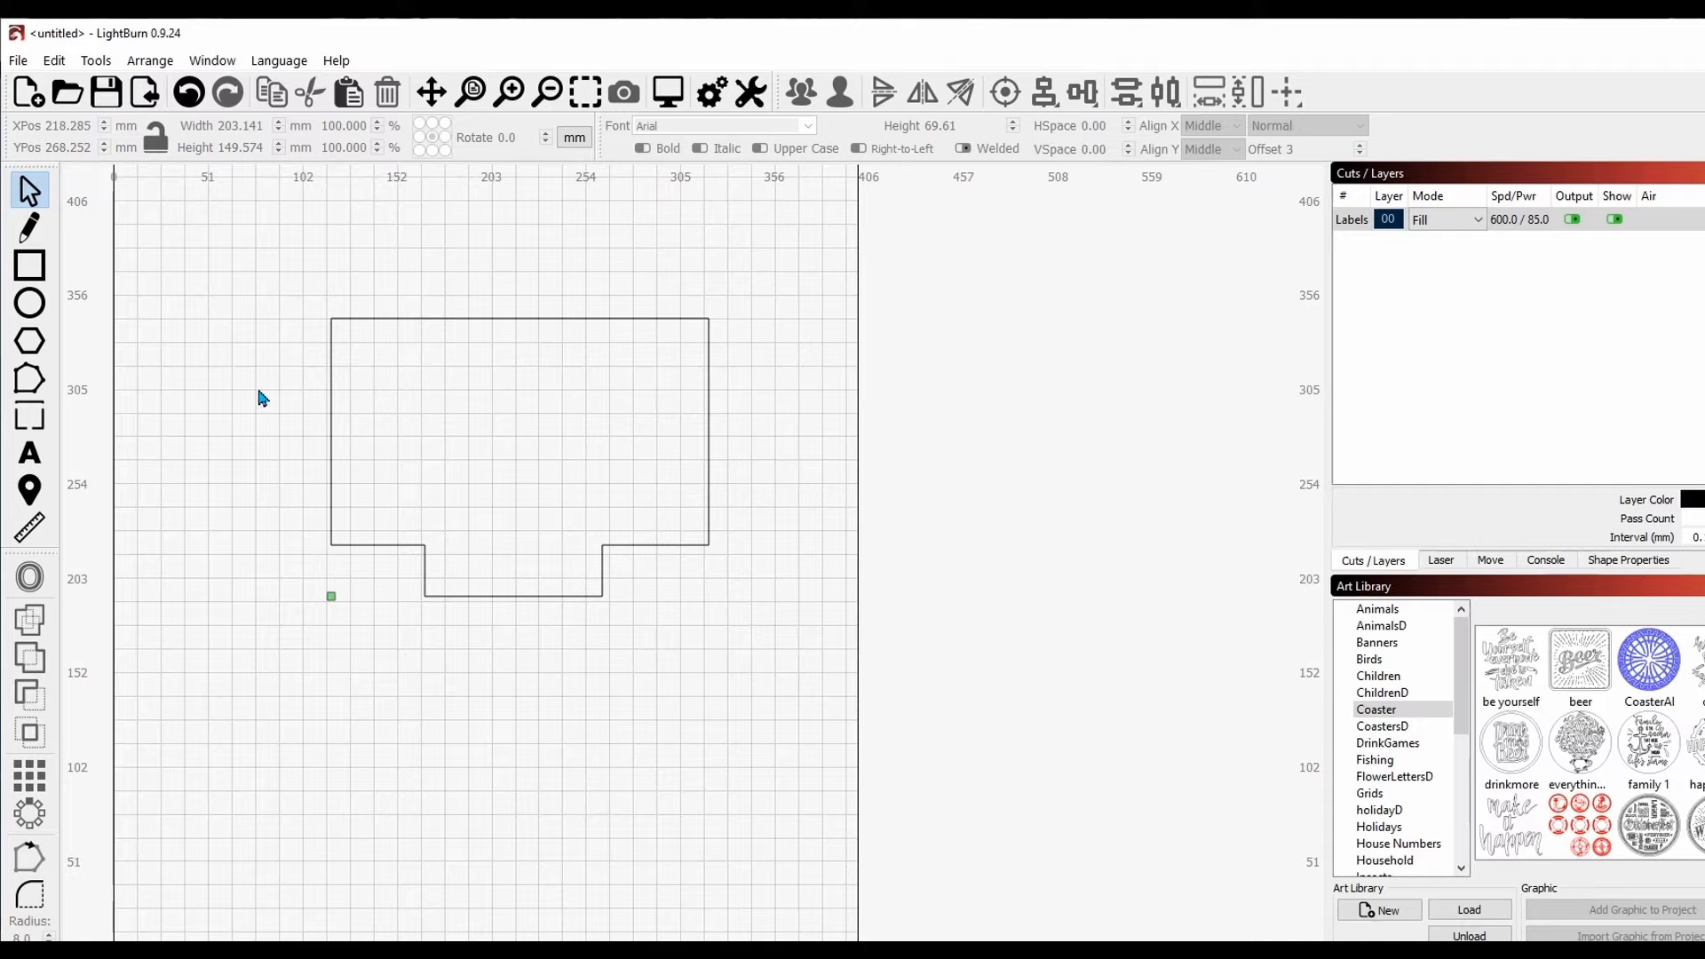
Step: Undo the weld and the small rectangle so that only the large rectangle is left, and deselect it
left_click(188, 94)
left_click(188, 94)
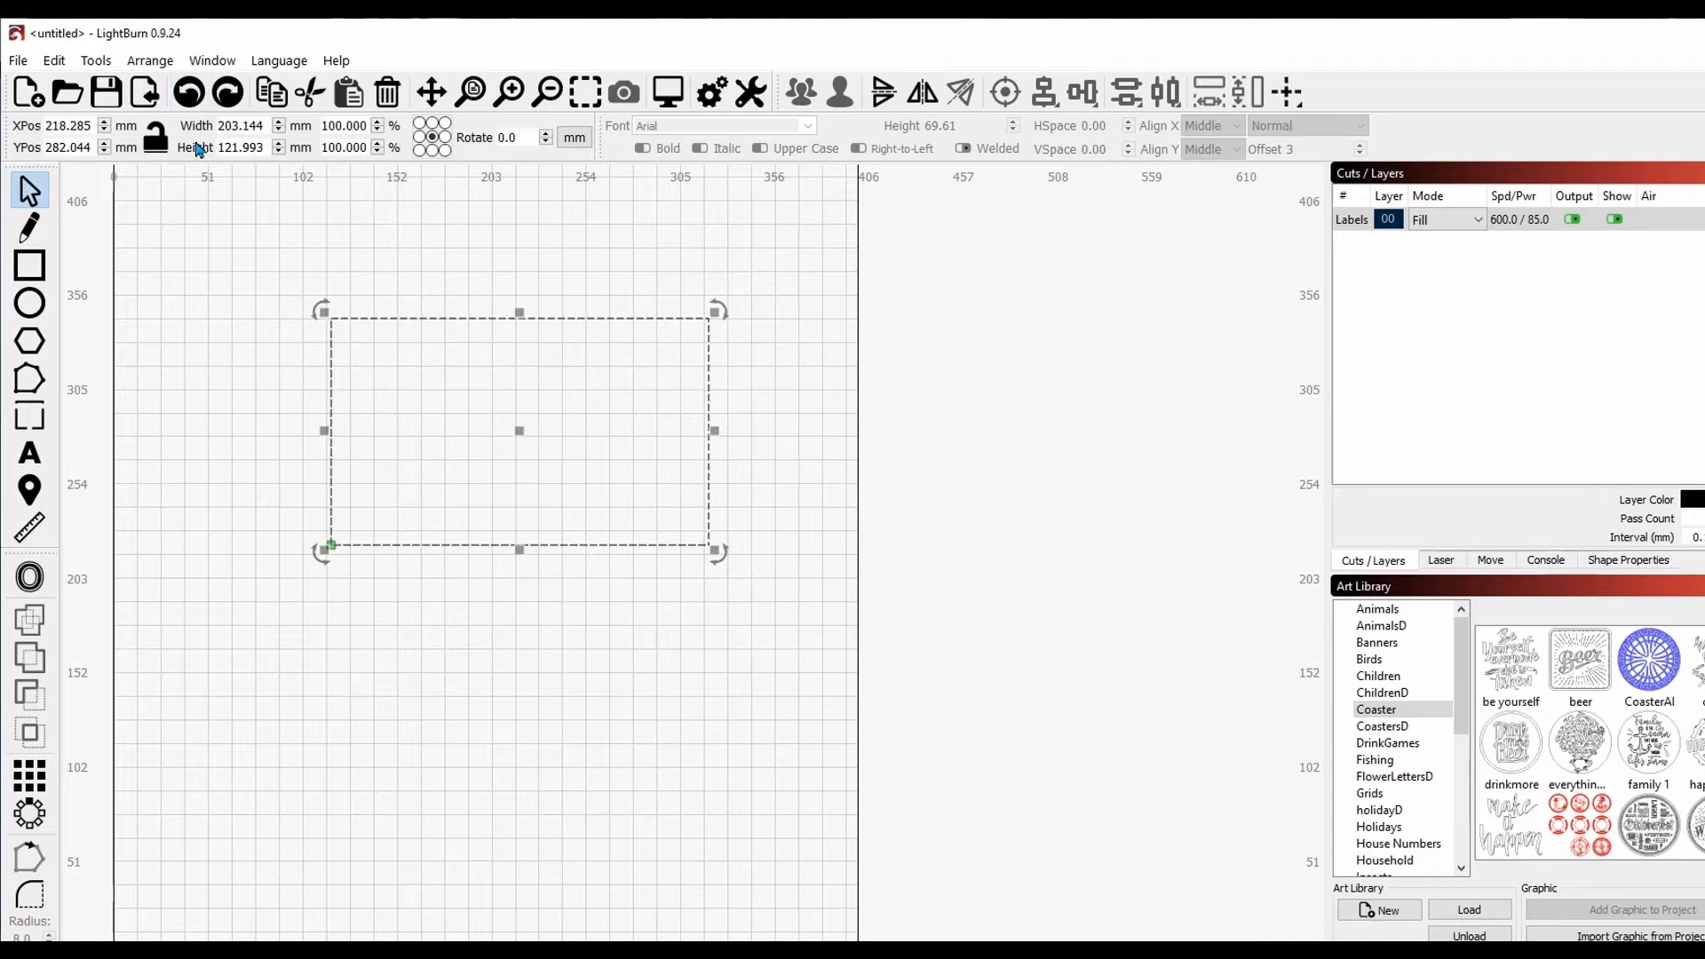
left_click(190, 393)
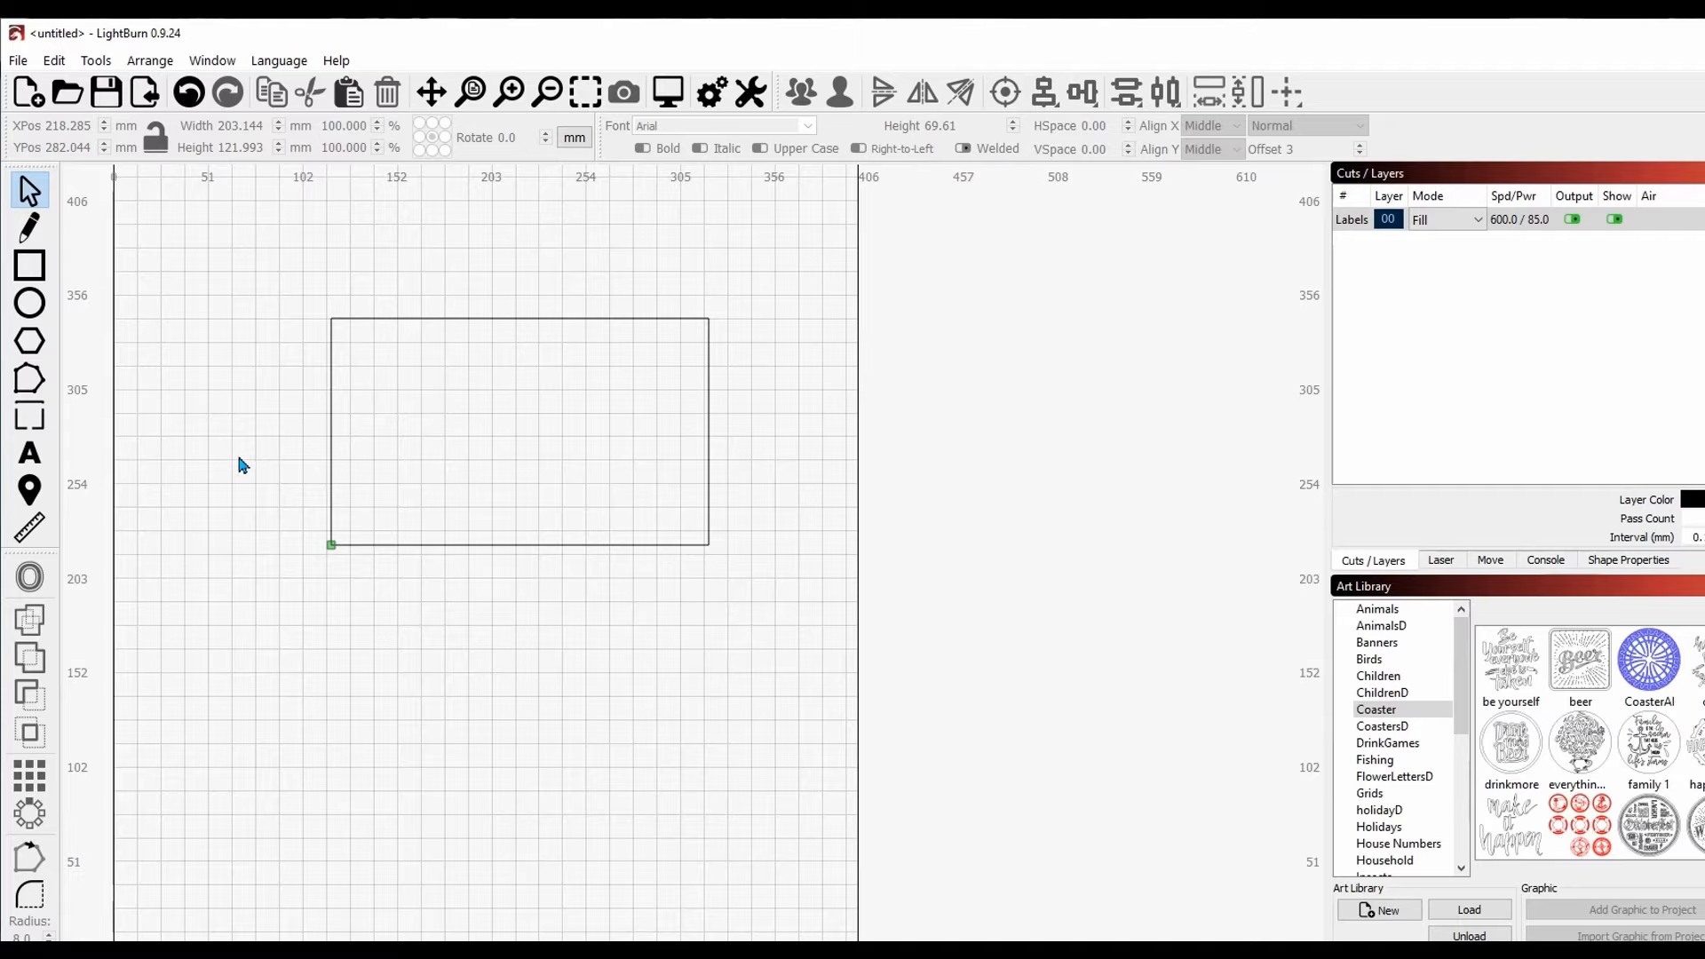
Step: Draw a square about 48 mm wide overlapping the upper-right corner of the large rectangle
left_click(31, 267)
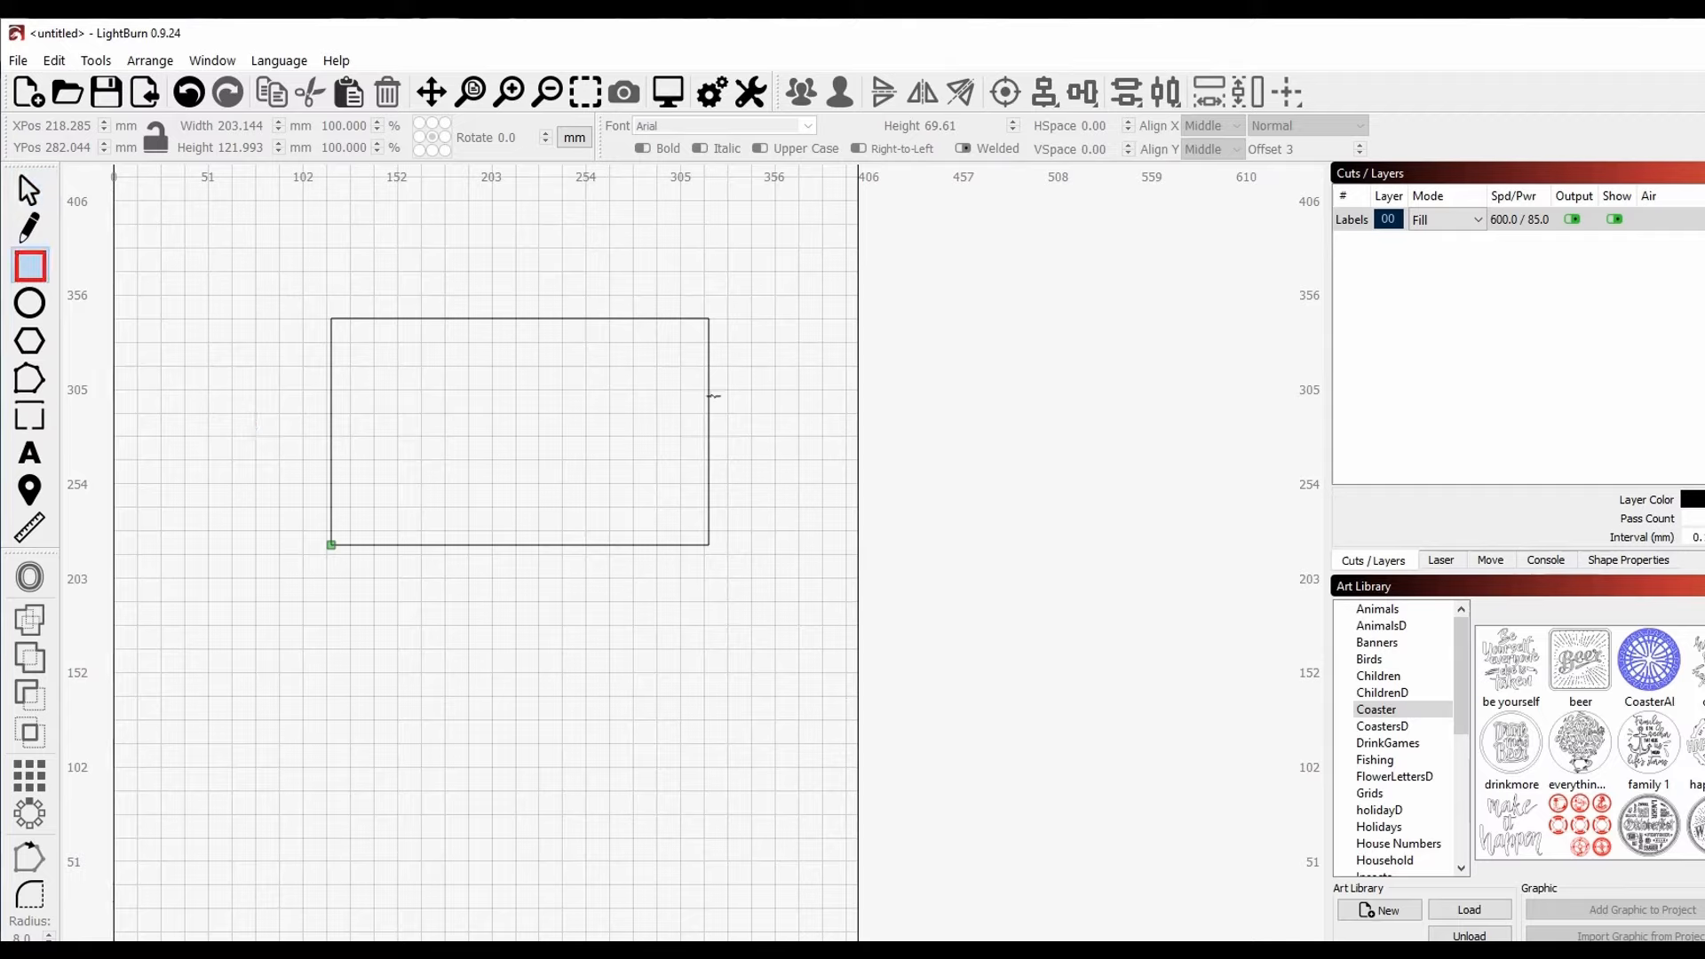
left_click_drag(664, 277, 753, 365)
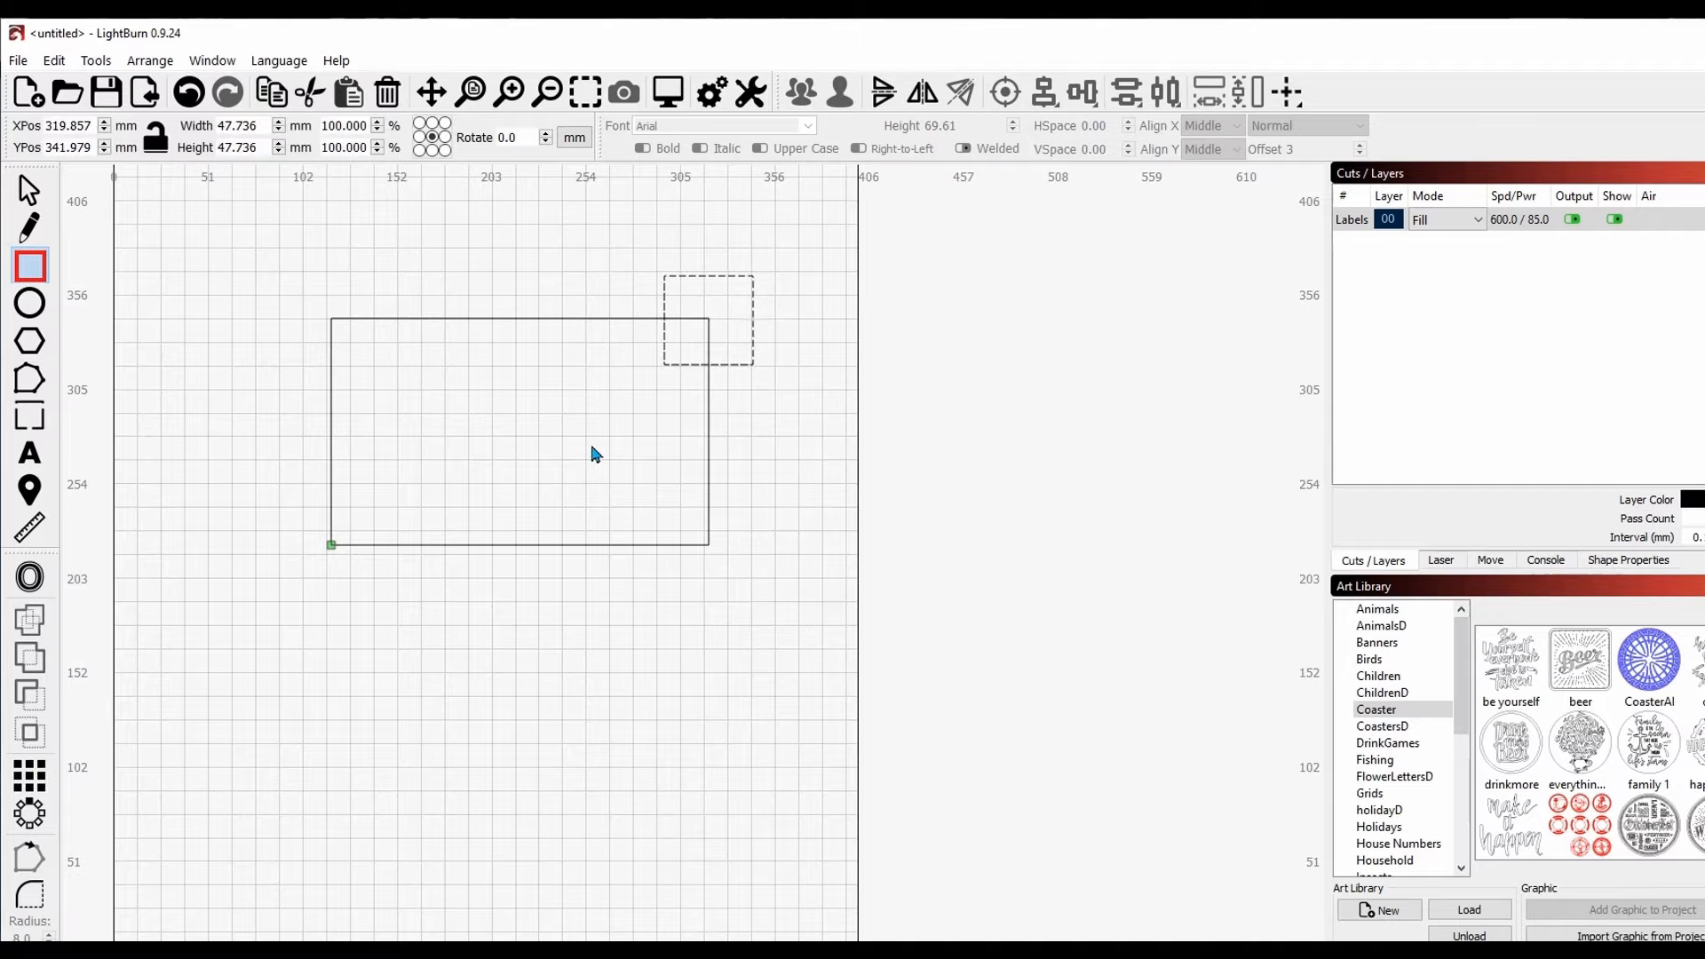
left_click(41, 201)
Step: Move the large rectangle to about X 190, Y 307 mm and the square to about X 281, Y 358 mm, over its upper-right corner
left_click(527, 325)
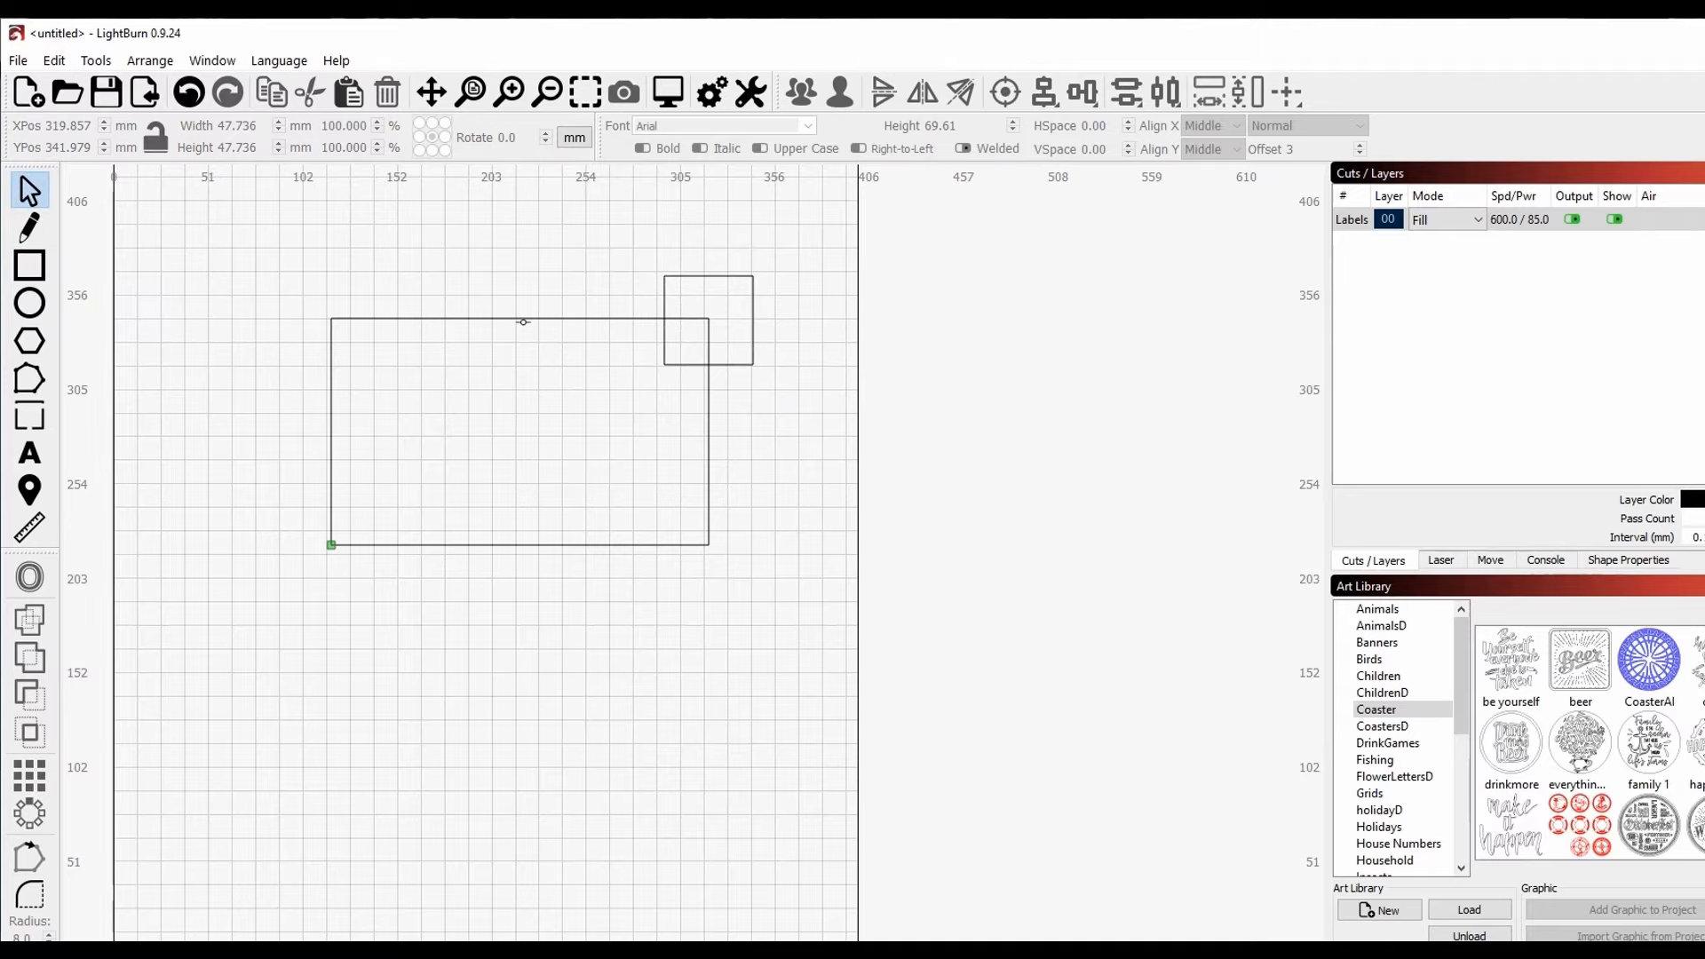
left_click(511, 318)
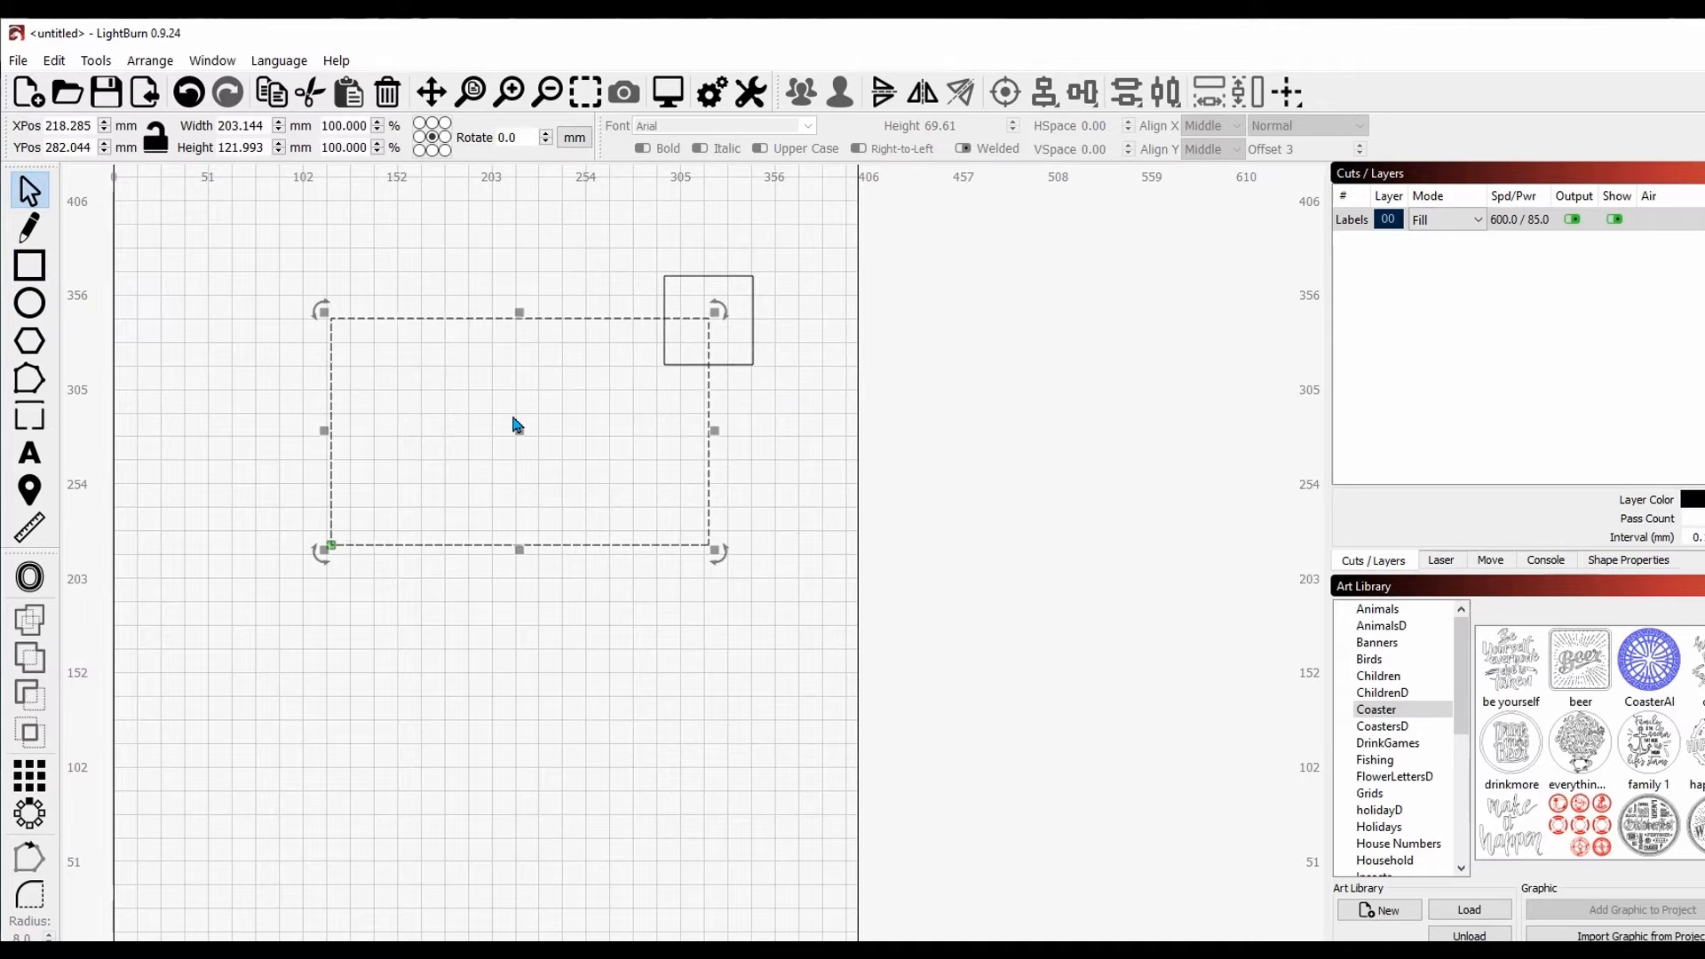
left_click_drag(512, 427, 471, 391)
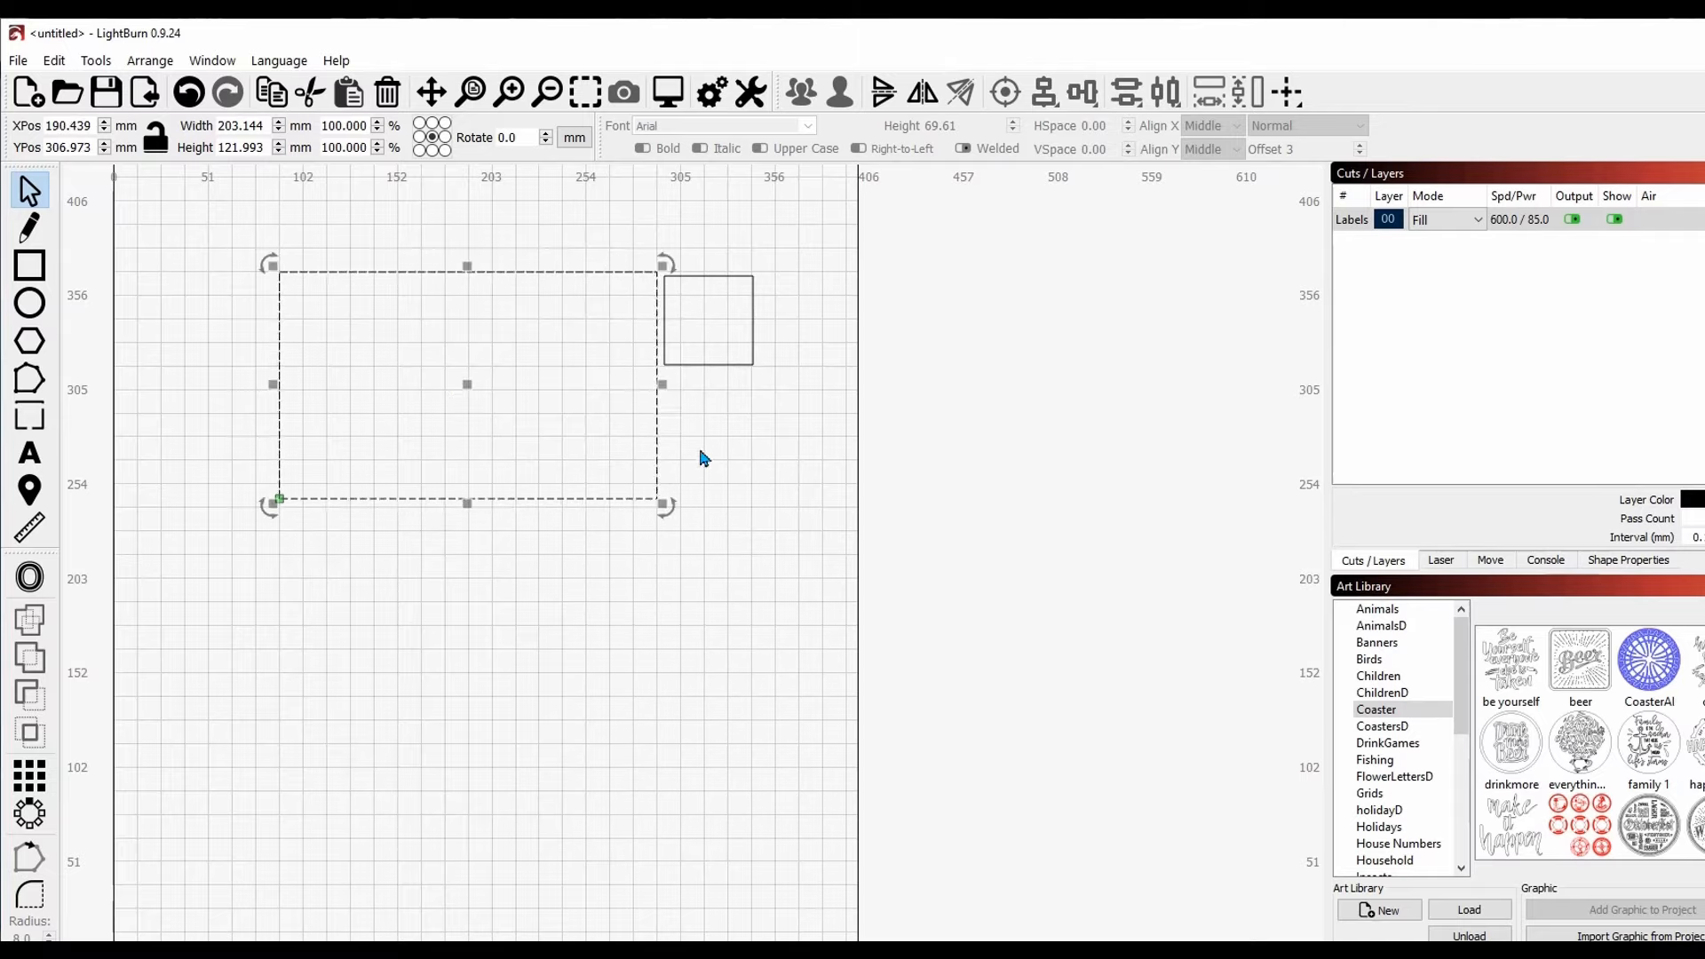
left_click(727, 364)
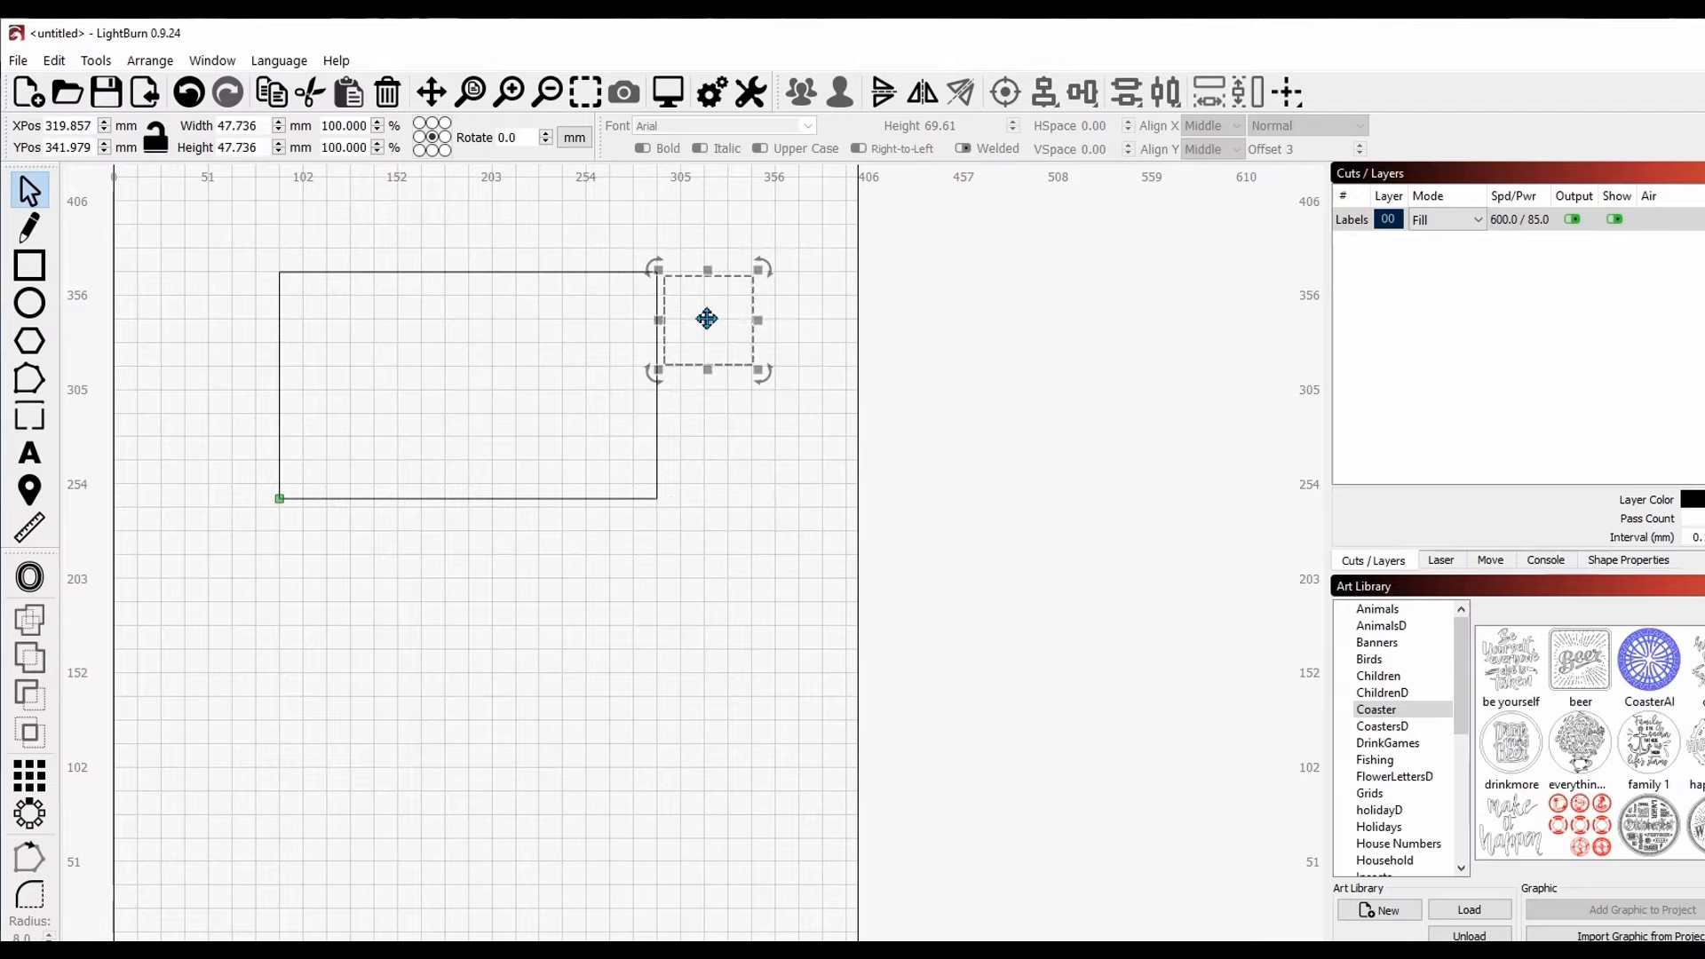
left_click_drag(705, 320, 641, 300)
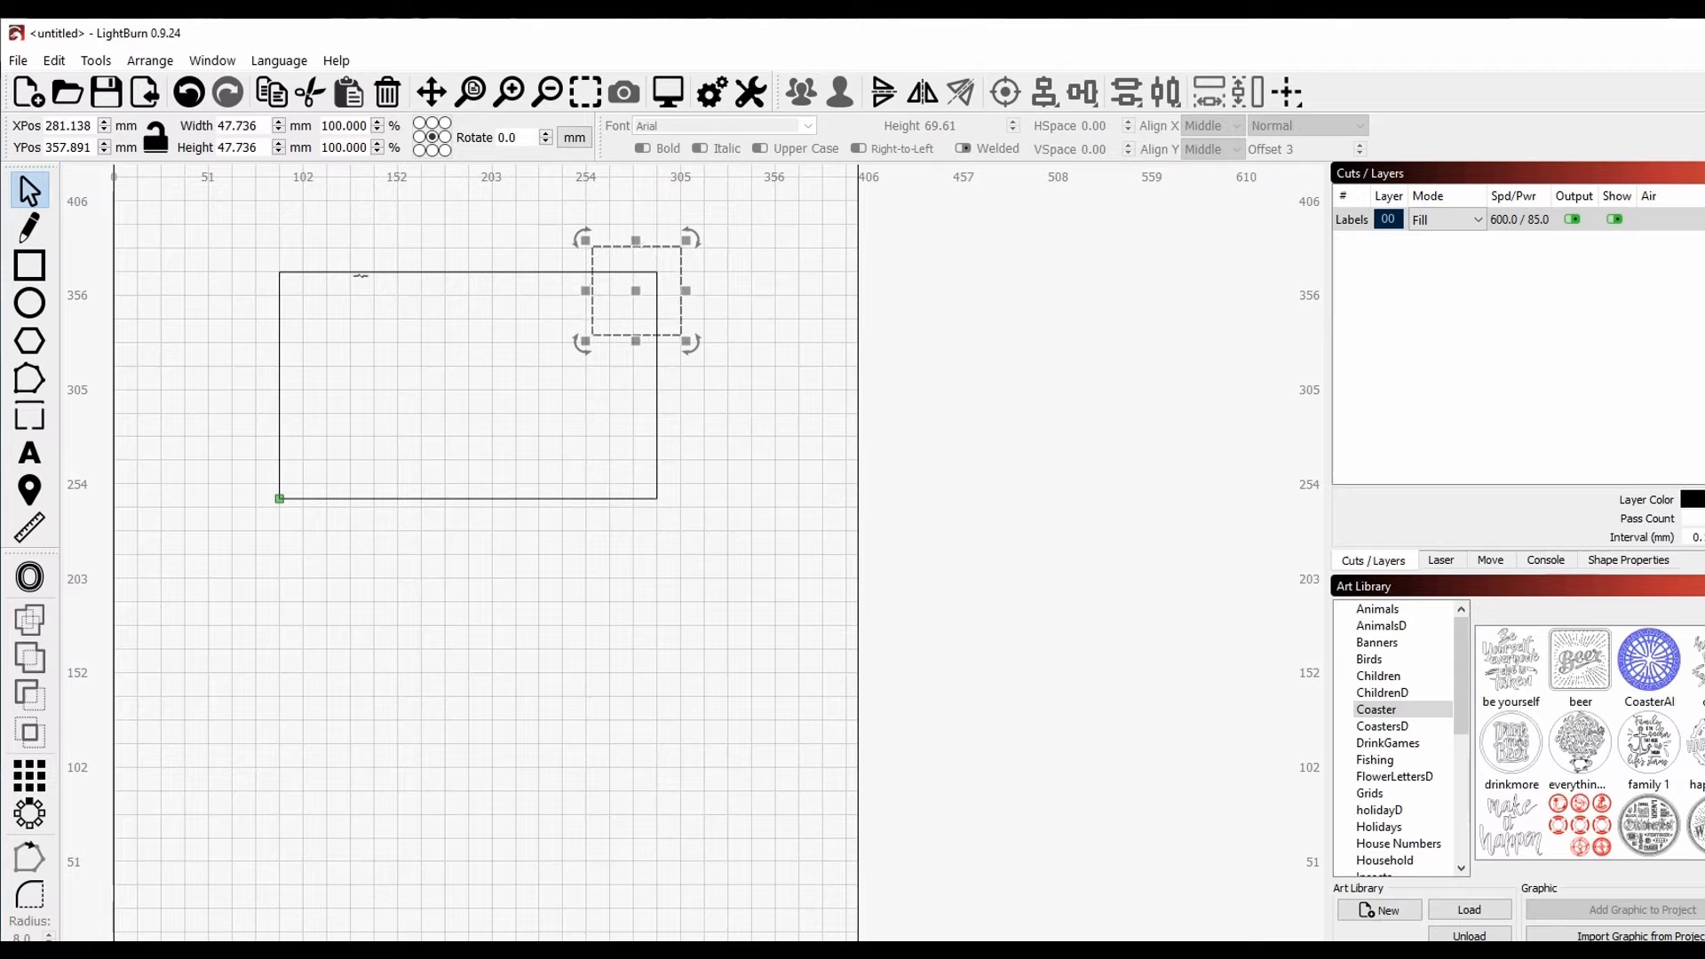
Step: Try welding the large rectangle and the corner square into one outline, undo the weld and clear the selection
left_click_drag(738, 572, 325, 203)
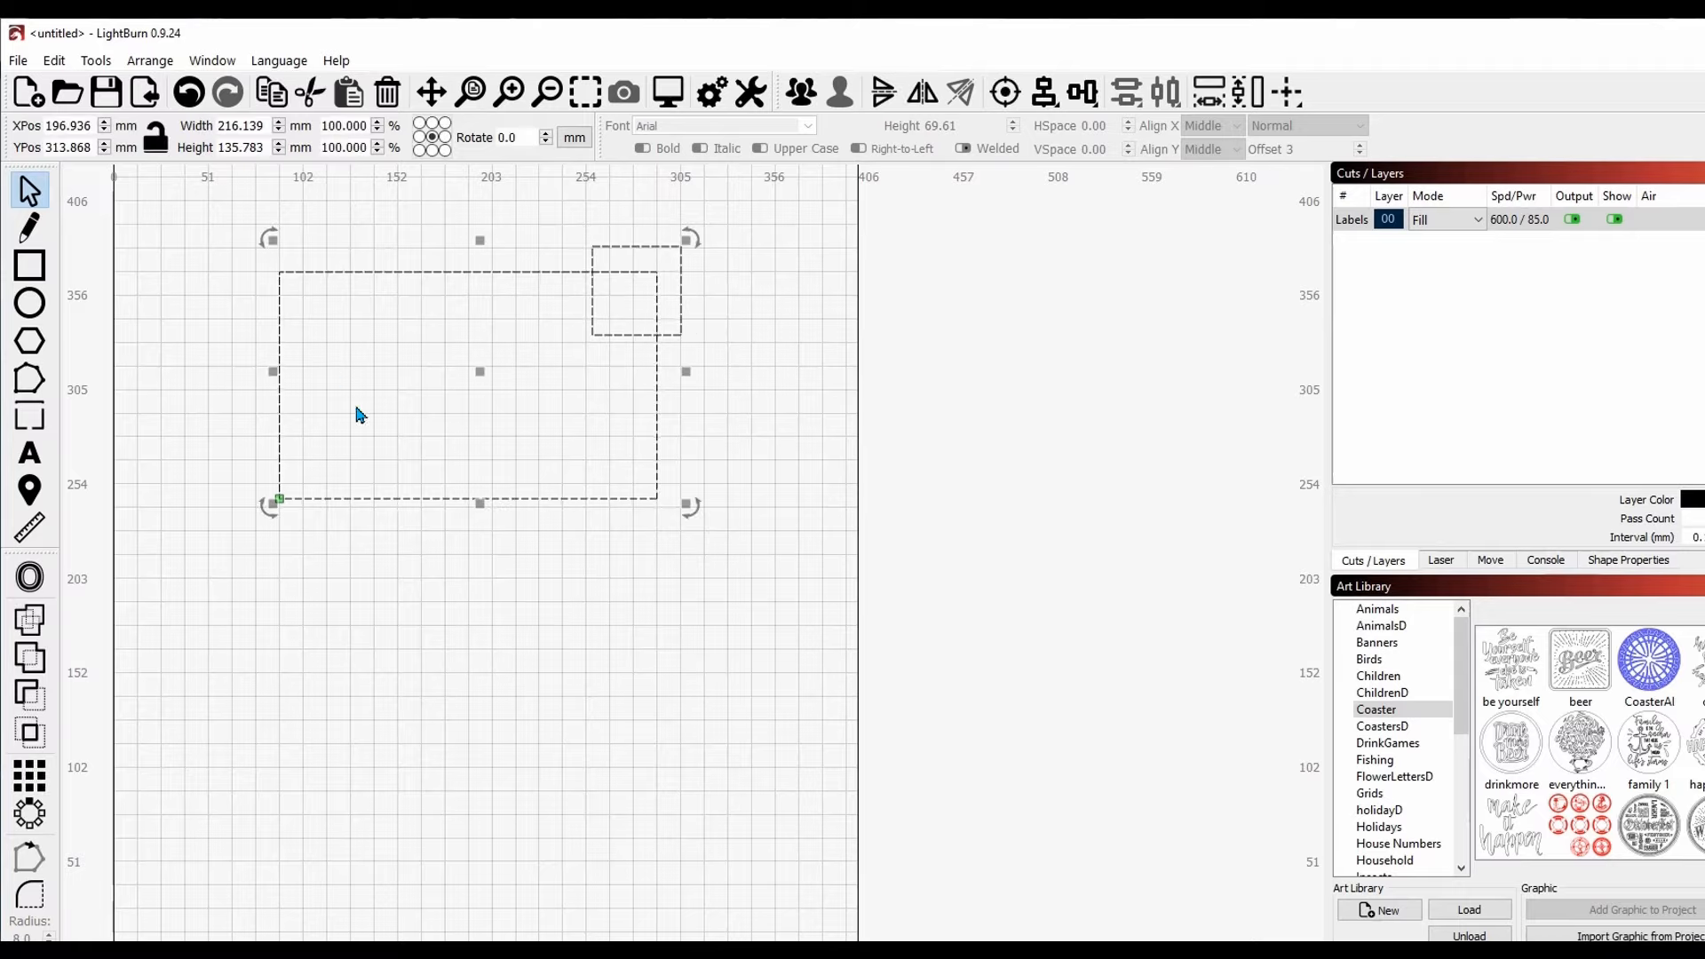
left_click(29, 619)
left_click(783, 590)
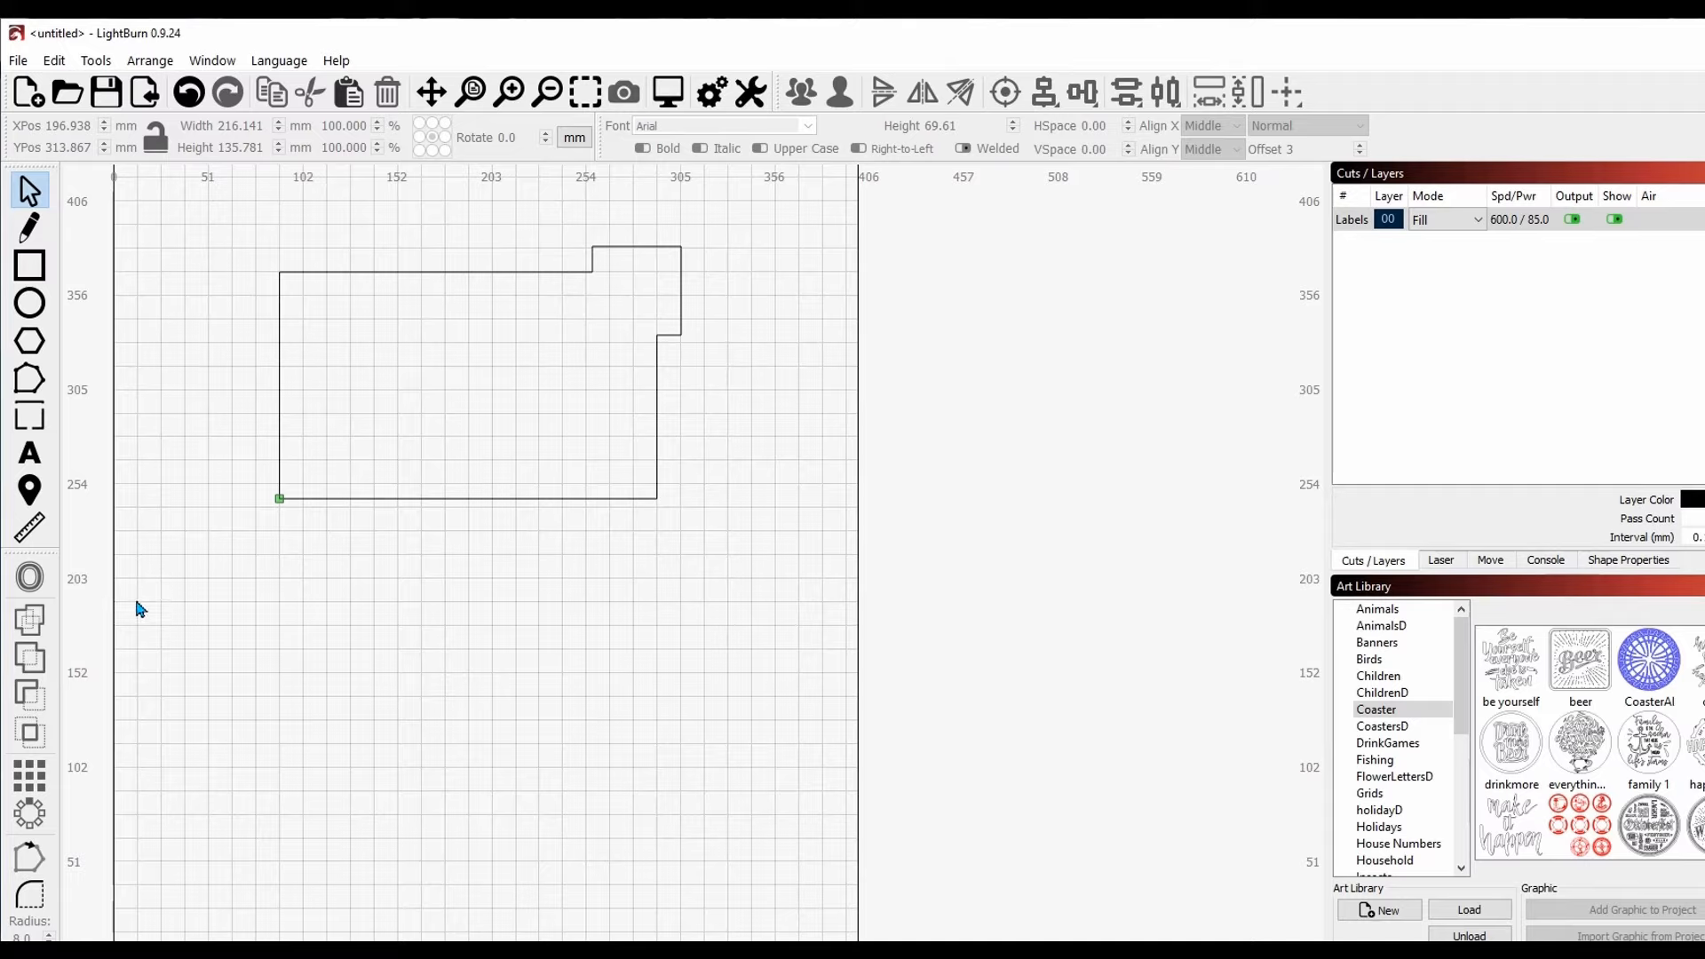
left_click_drag(218, 200, 807, 628)
left_click(786, 559)
left_click(189, 92)
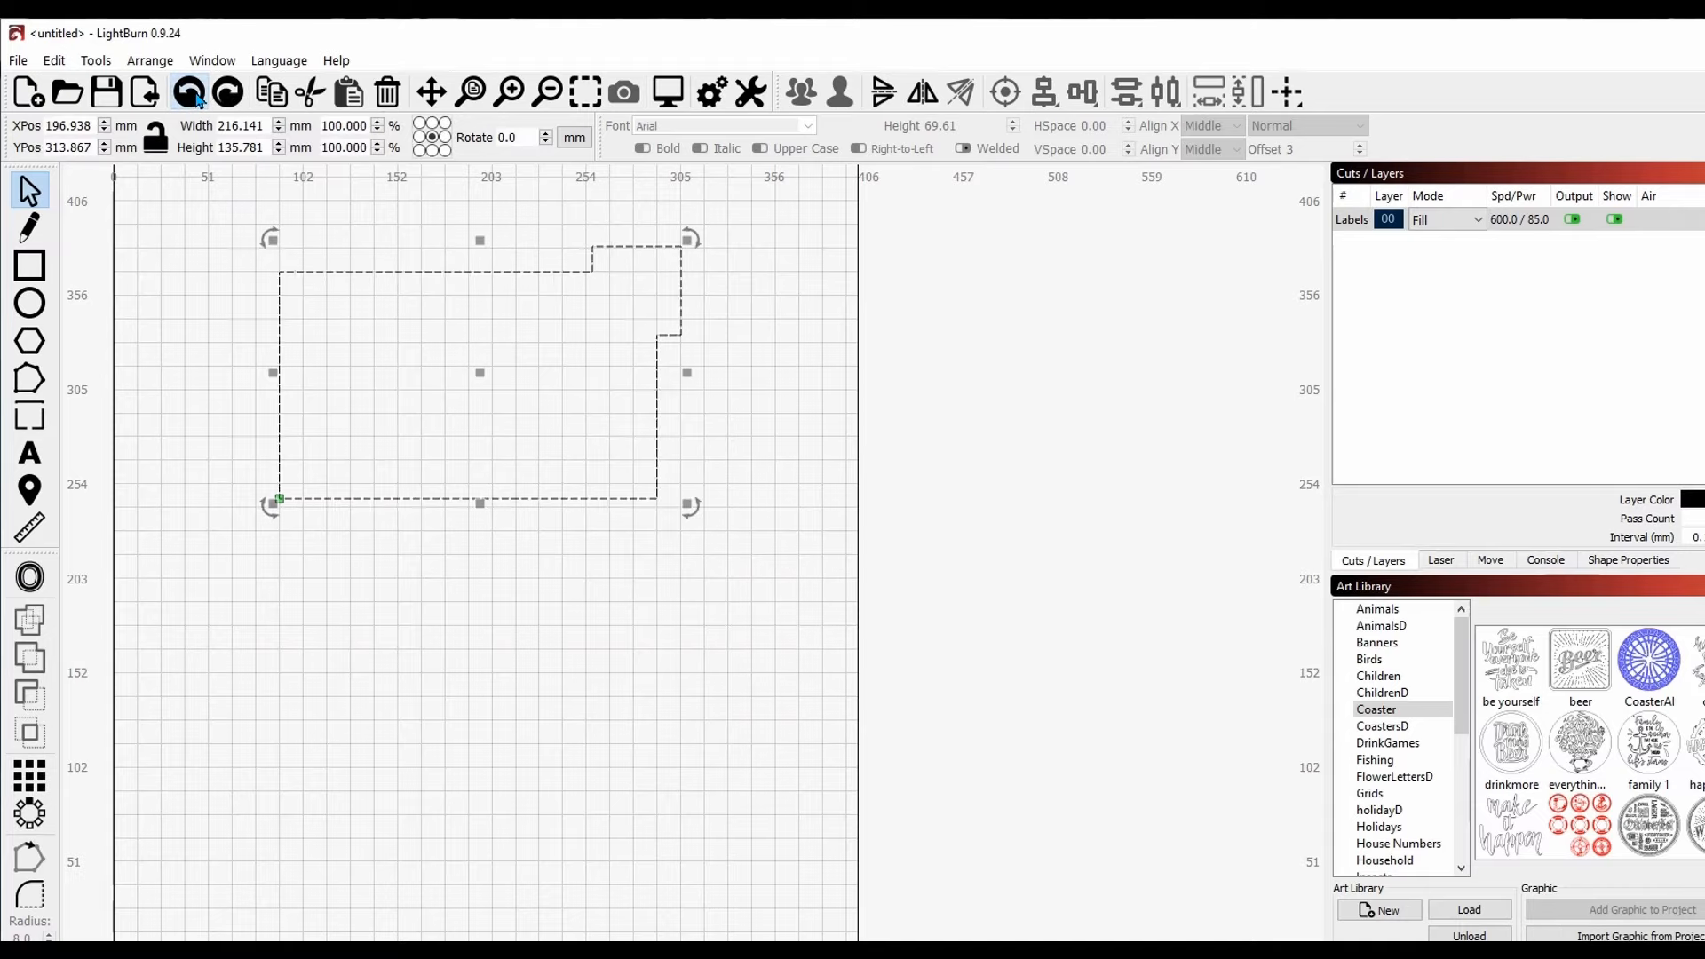
left_click(190, 92)
left_click(780, 594)
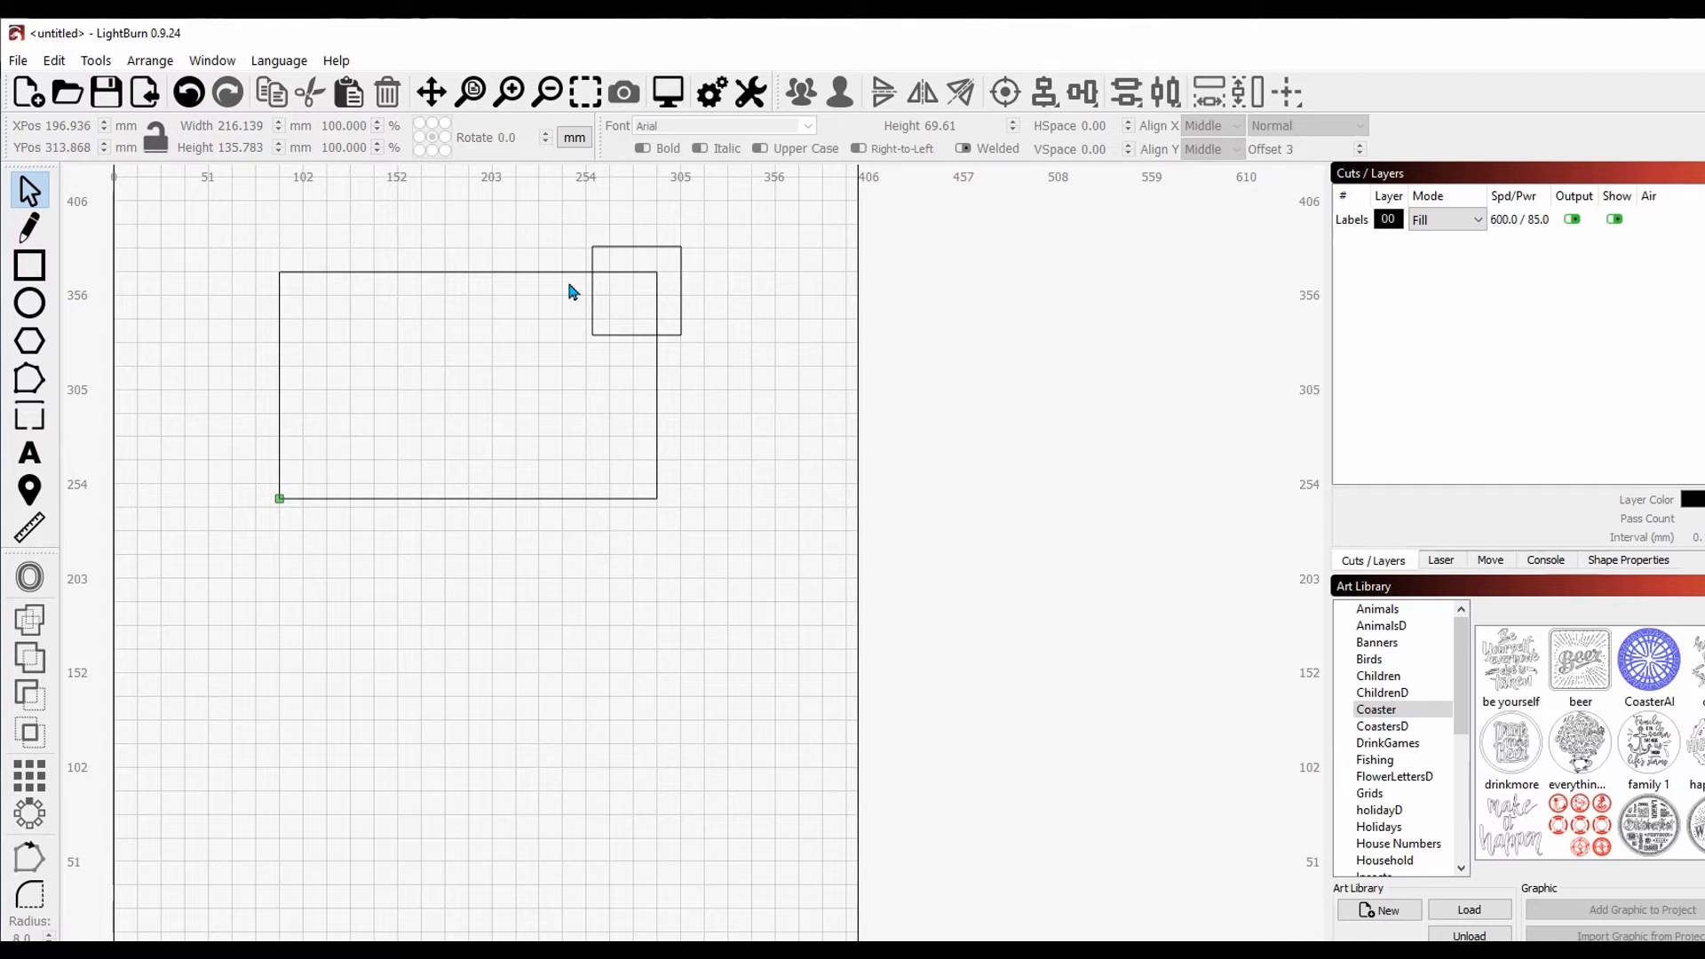
Step: Compare a left-to-right selection enclosing only the square with a right-to-left selection crossing both shapes, clearing the selection each time
left_click_drag(229, 202, 730, 384)
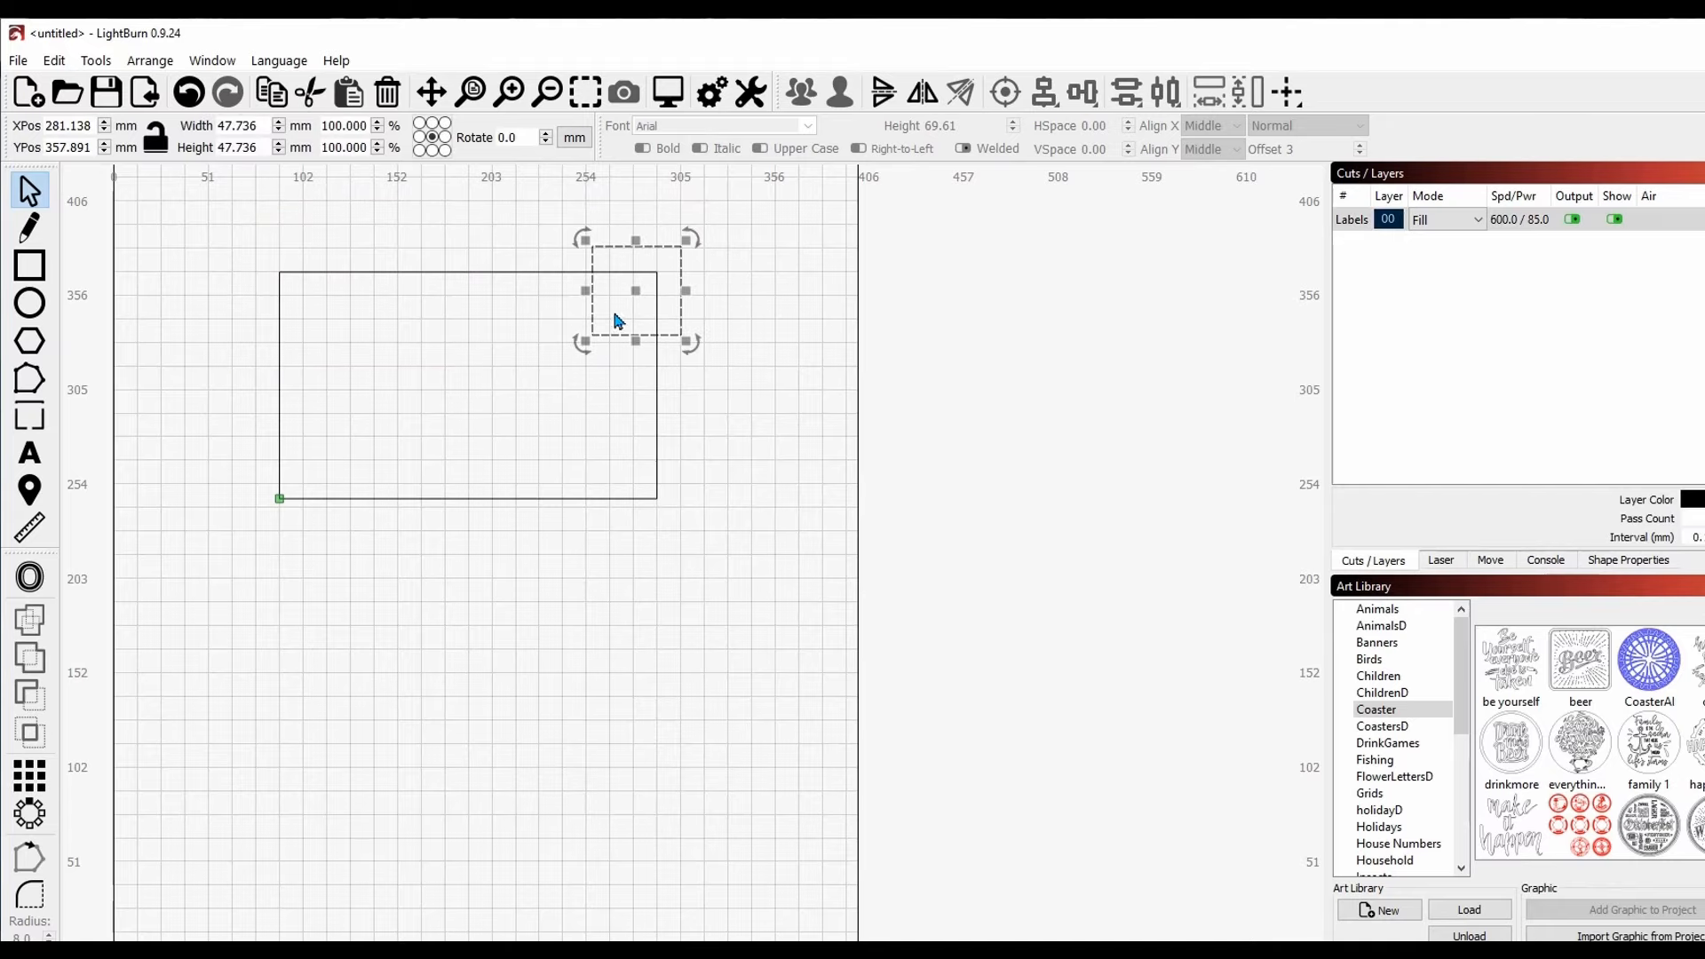
left_click(525, 248)
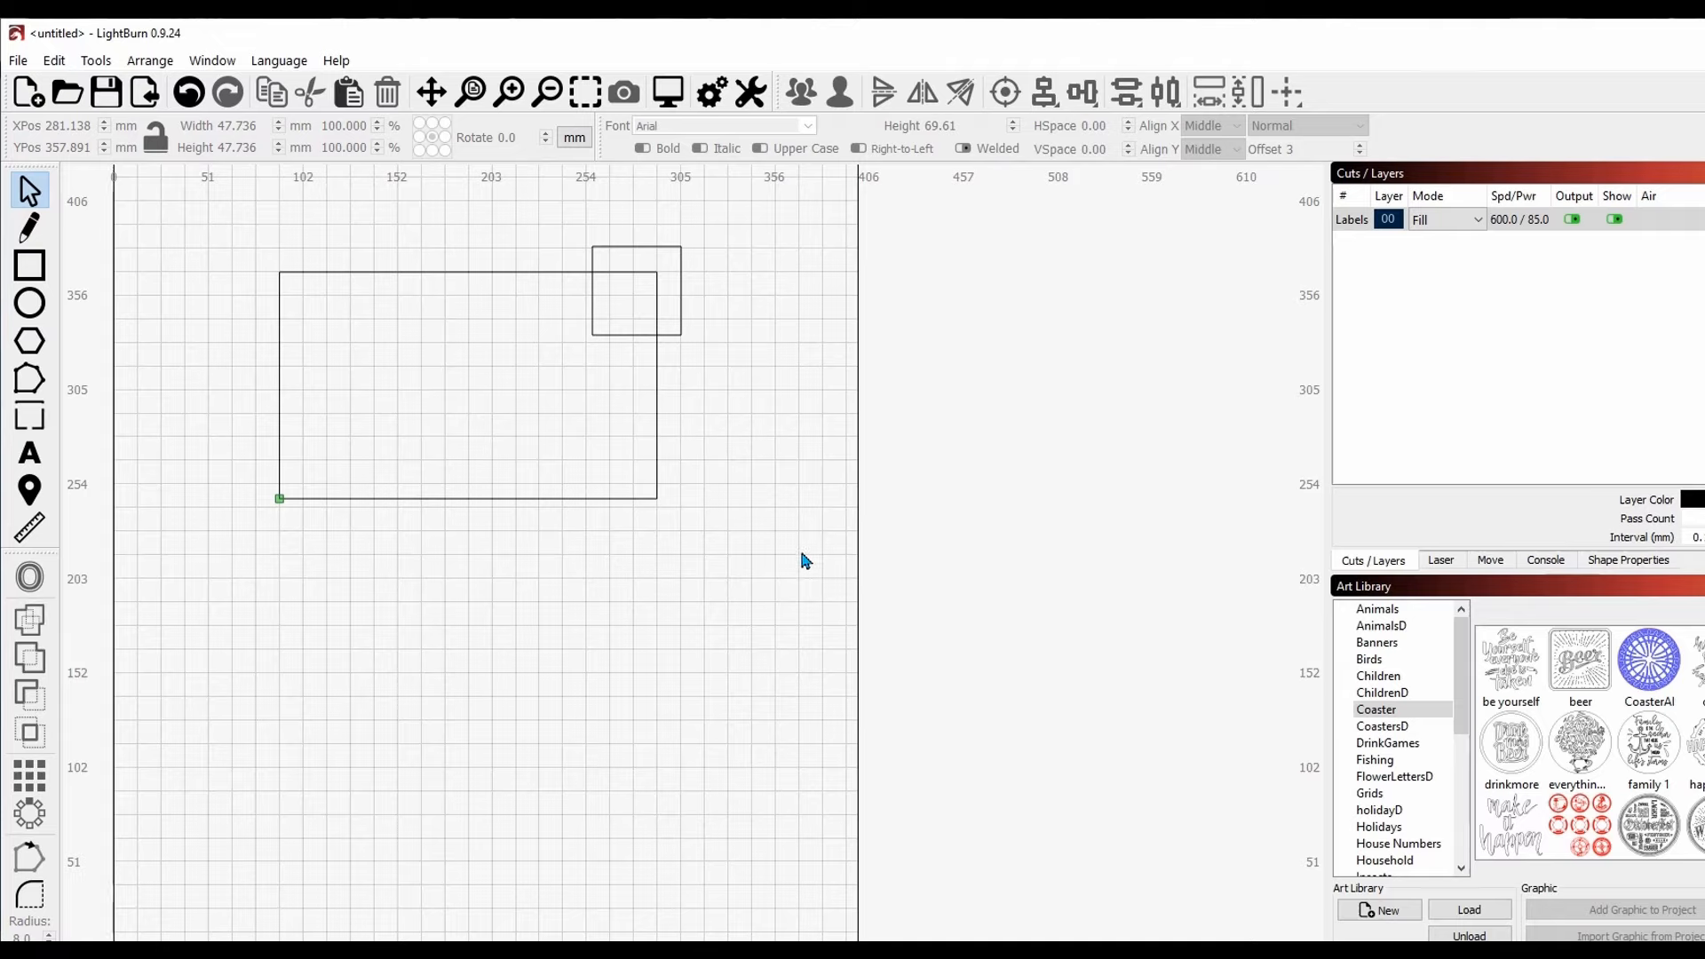
left_click_drag(734, 560, 549, 233)
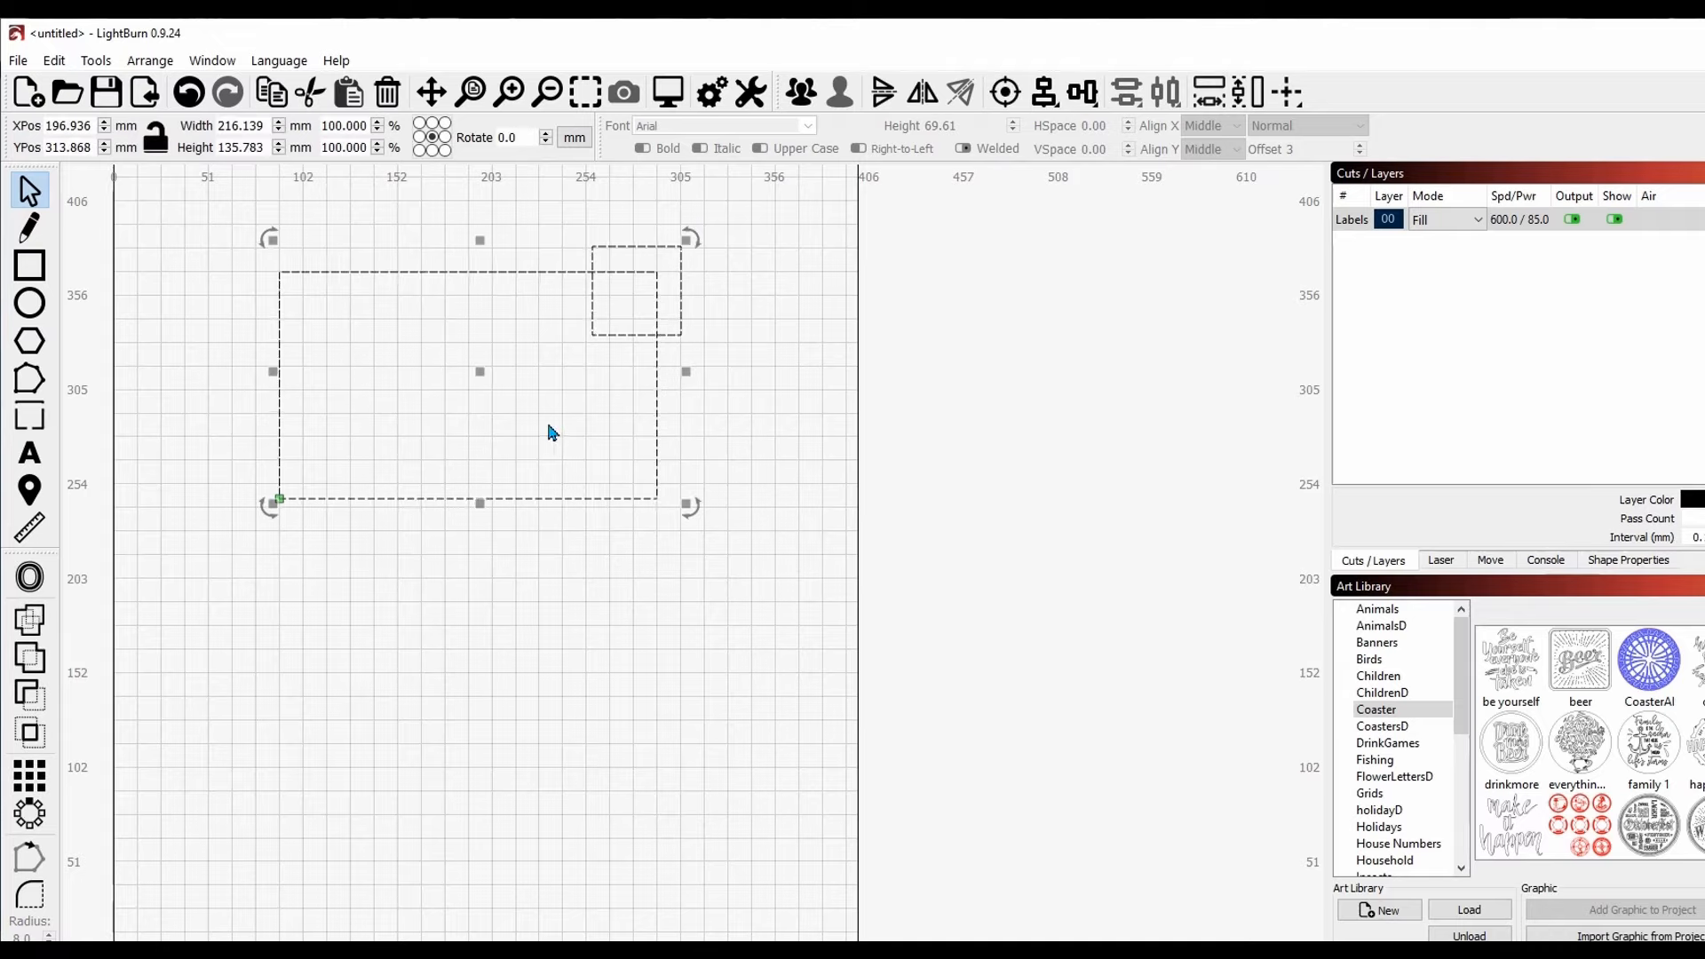
left_click(749, 393)
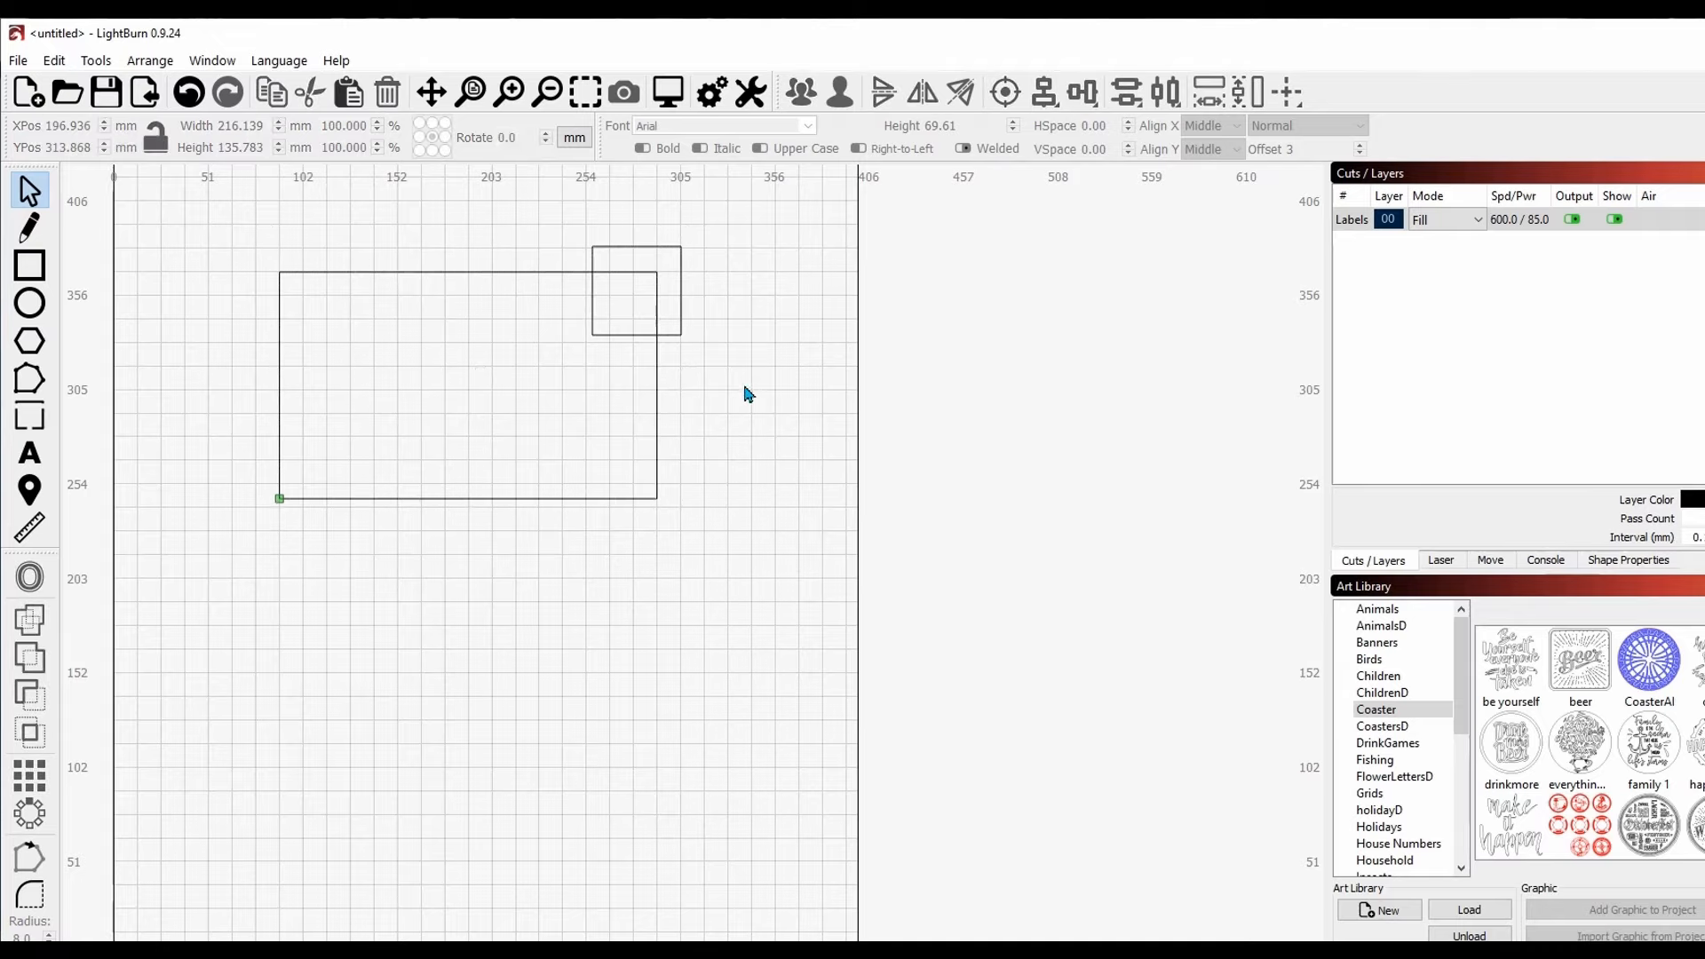
Step: Select only the corner square twice with a left-to-right selection window that fully encloses it, deselecting it each time
left_click_drag(409, 217, 695, 352)
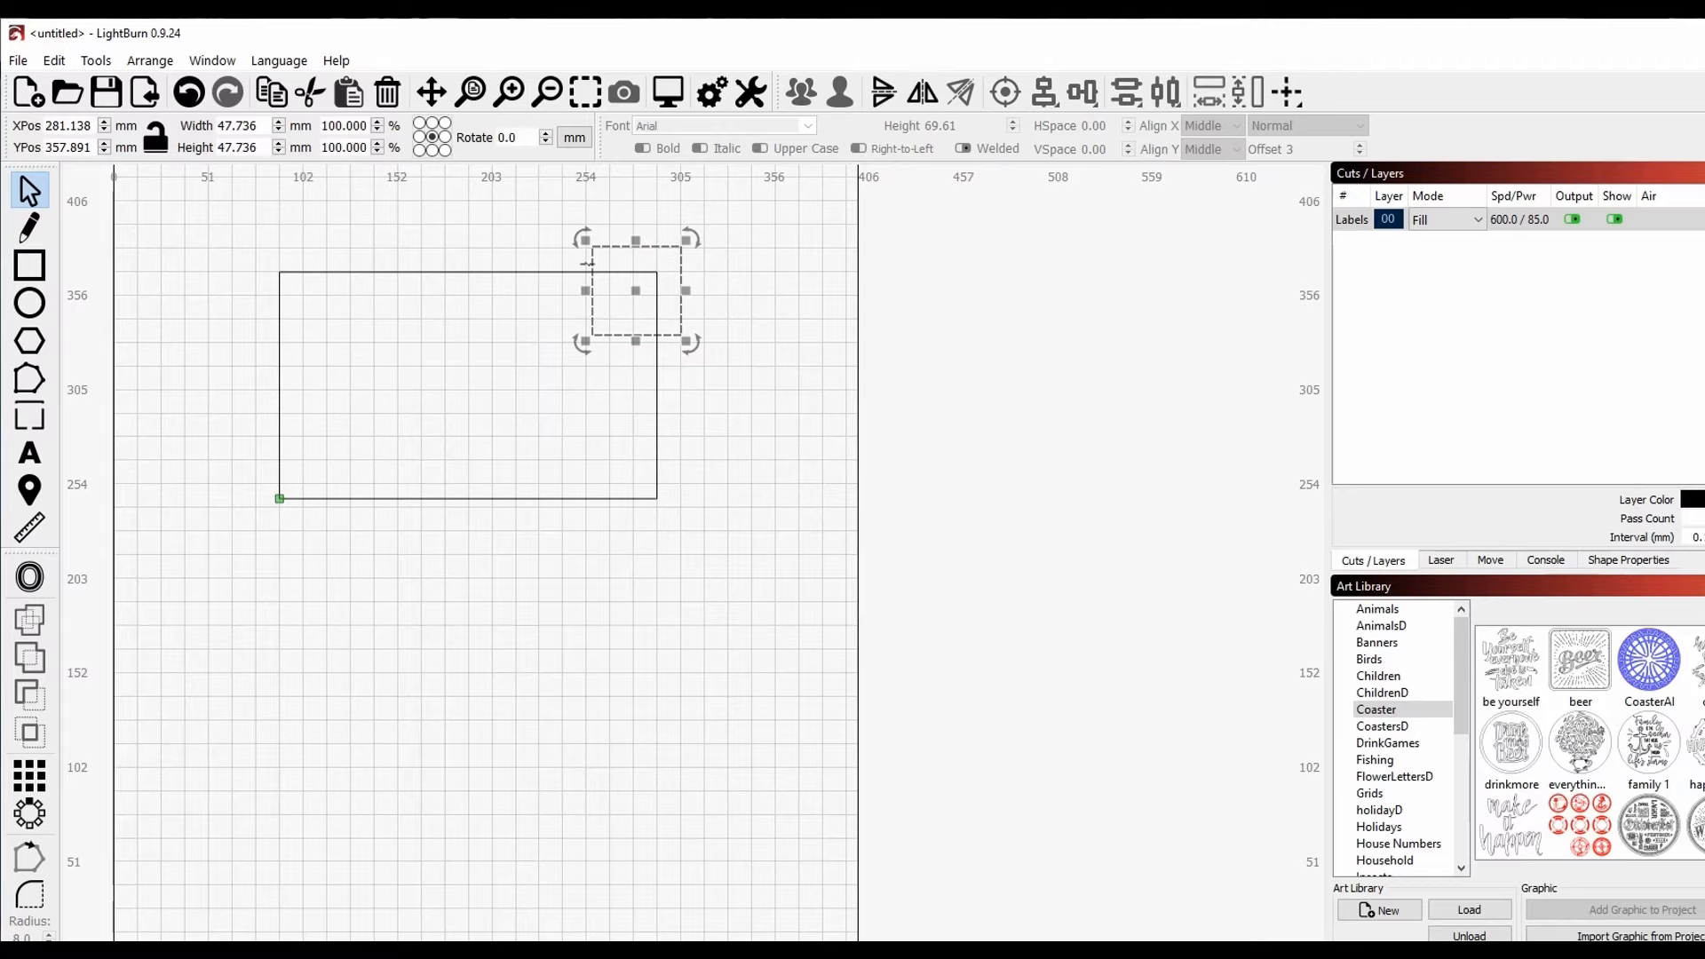
left_click(447, 227)
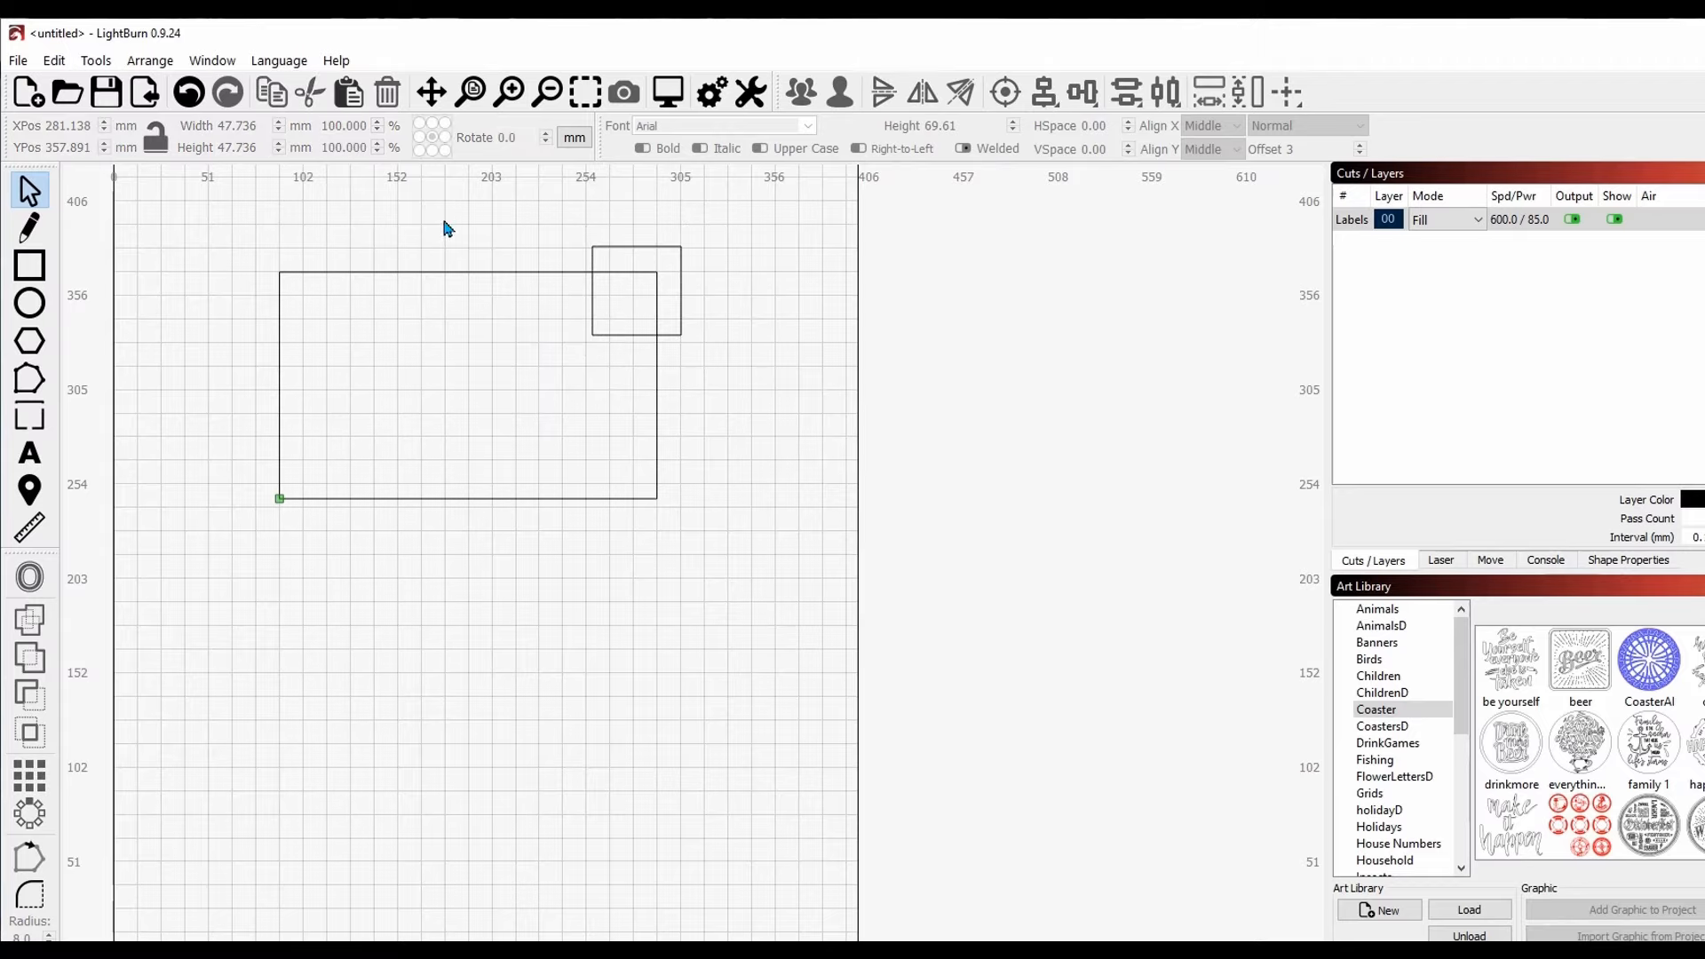
left_click_drag(471, 206, 683, 378)
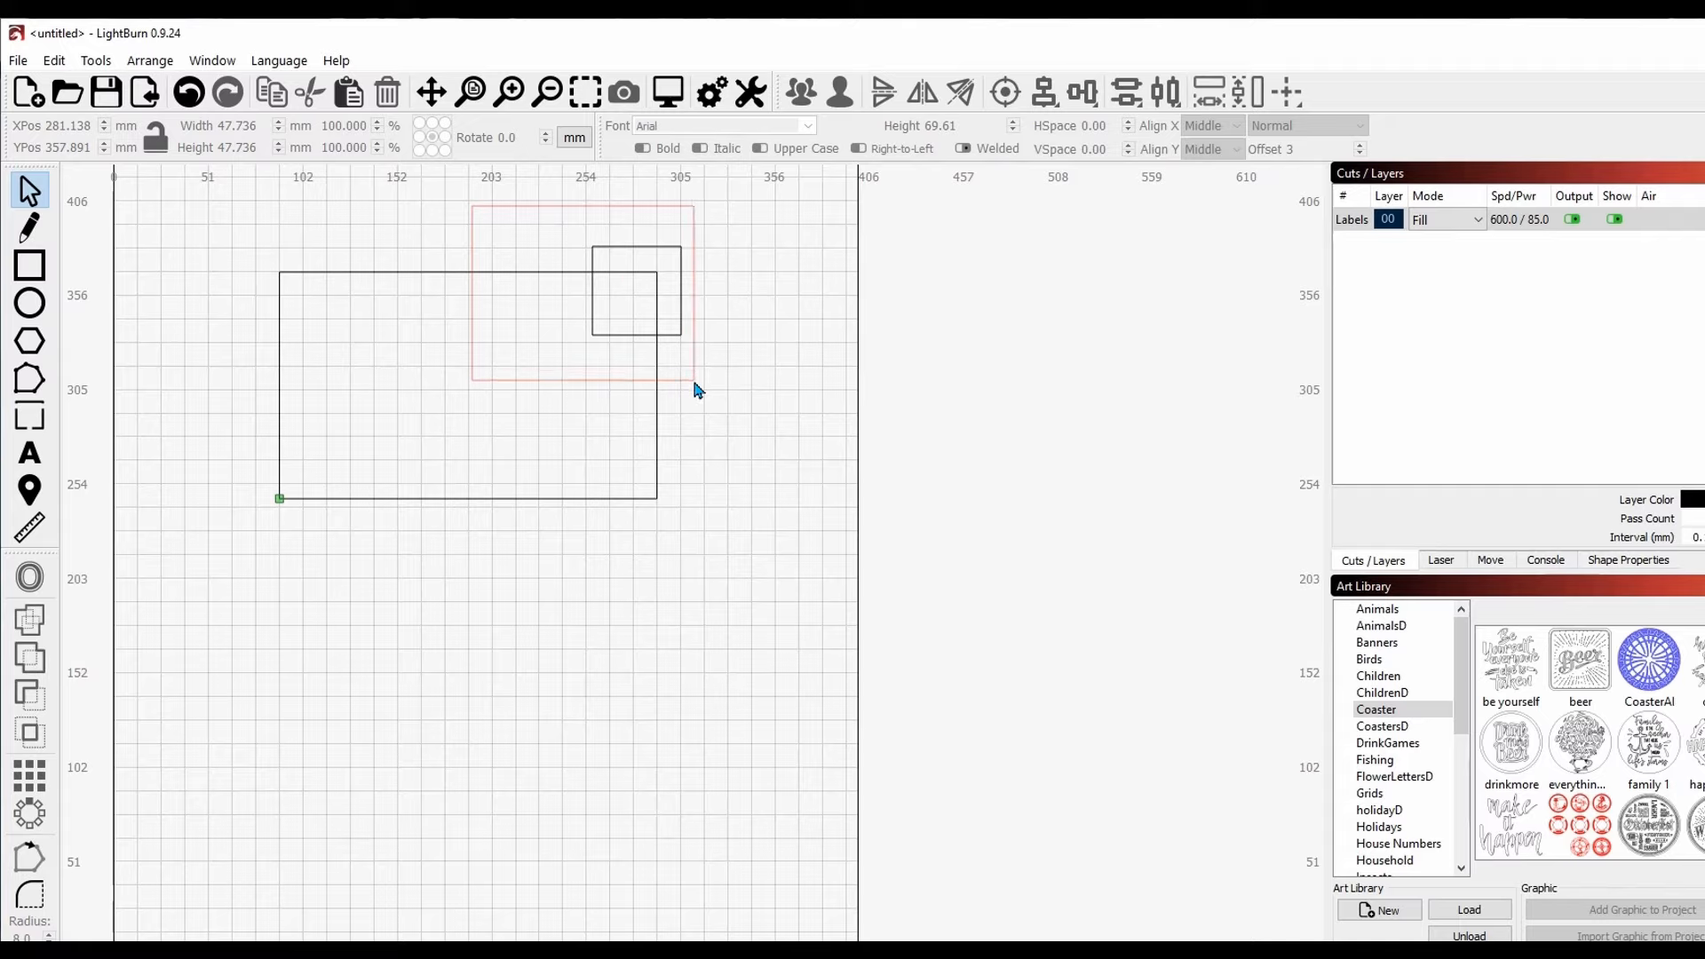
left_click_drag(705, 374, 705, 375)
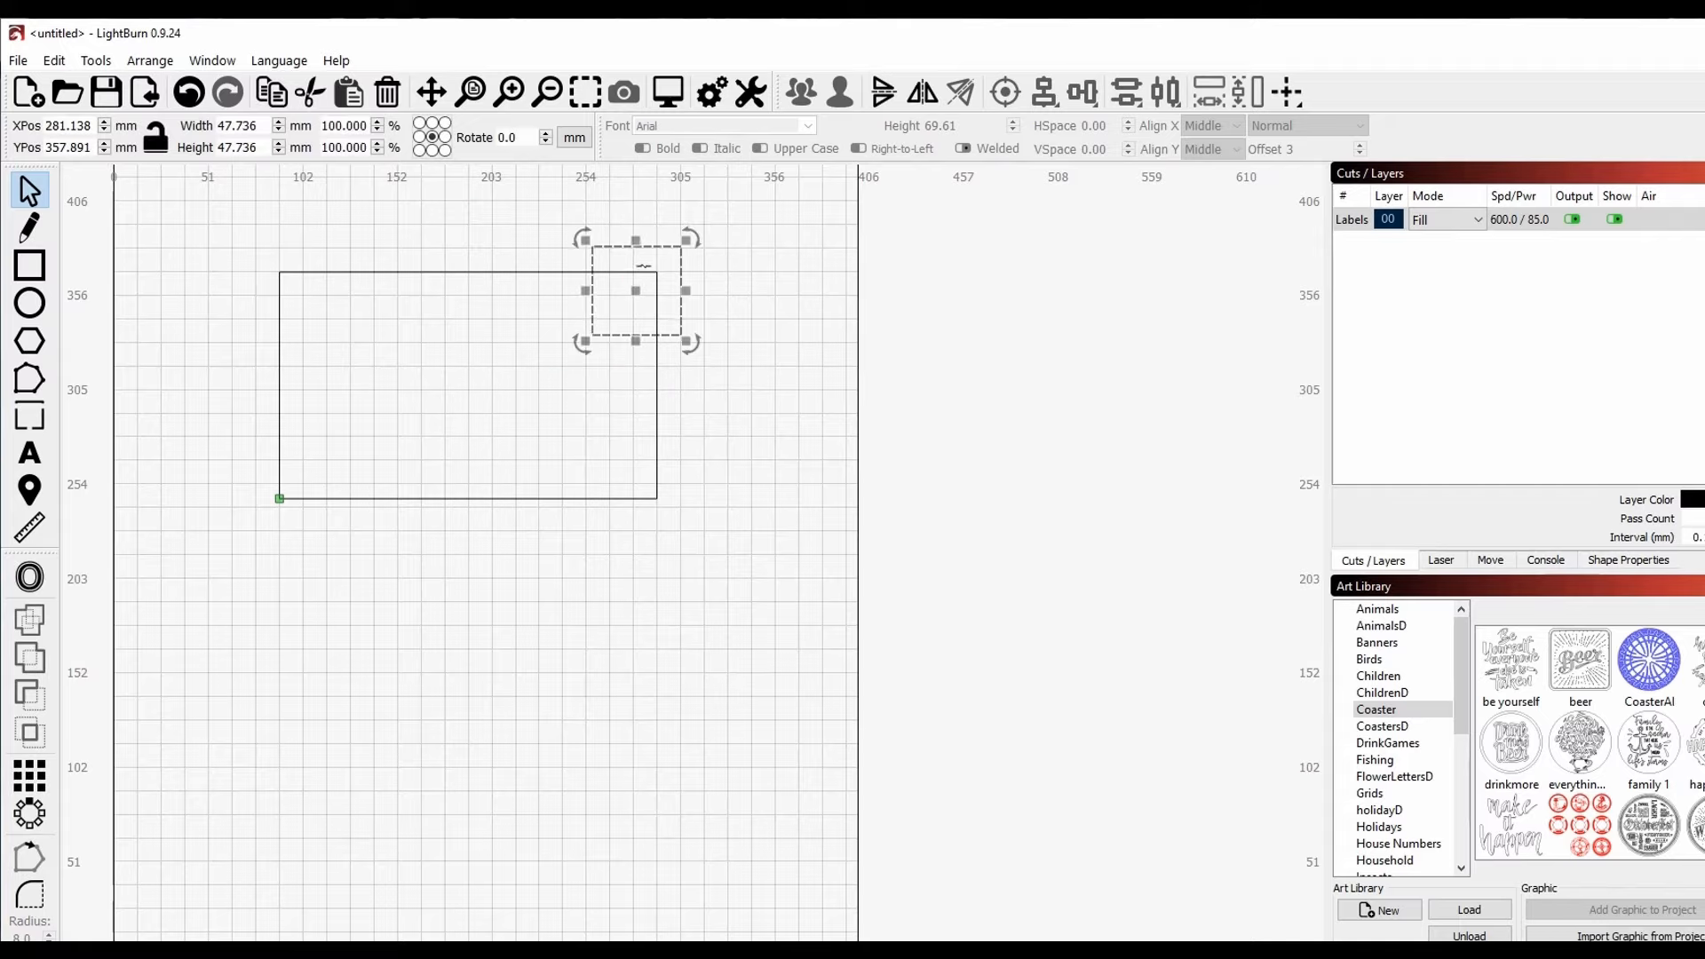
left_click(731, 453)
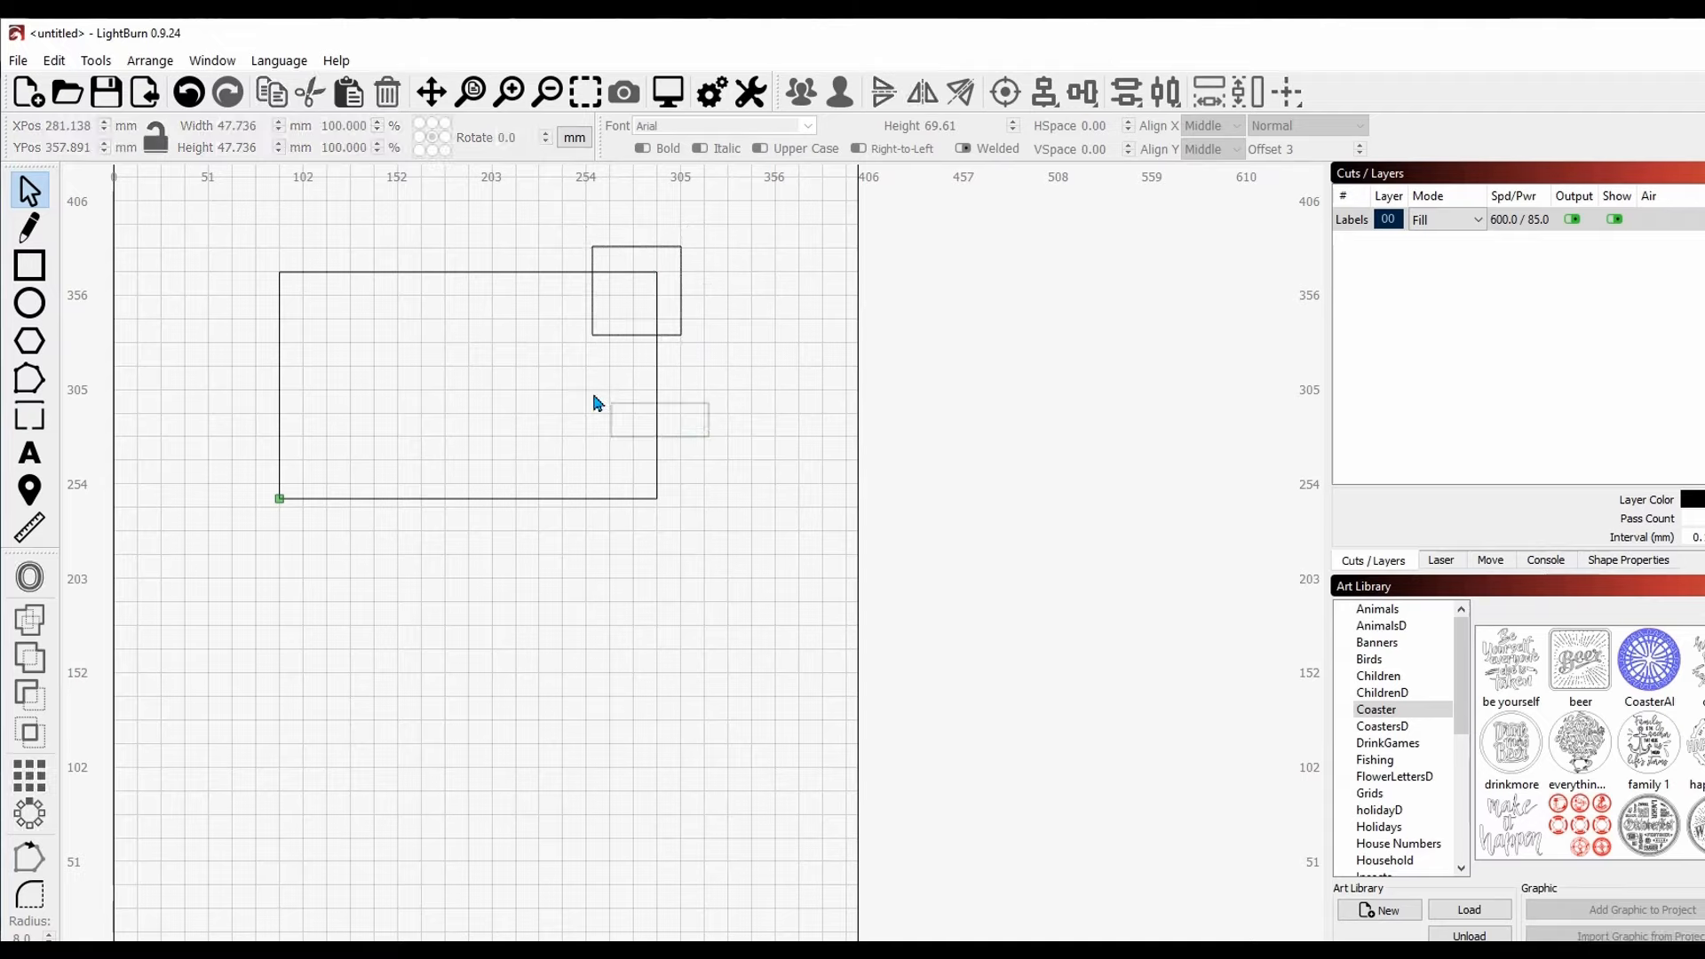
Step: Select both shapes twice with a right-to-left selection window that merely touches them, clearing the selection each time
left_click_drag(556, 218, 556, 218)
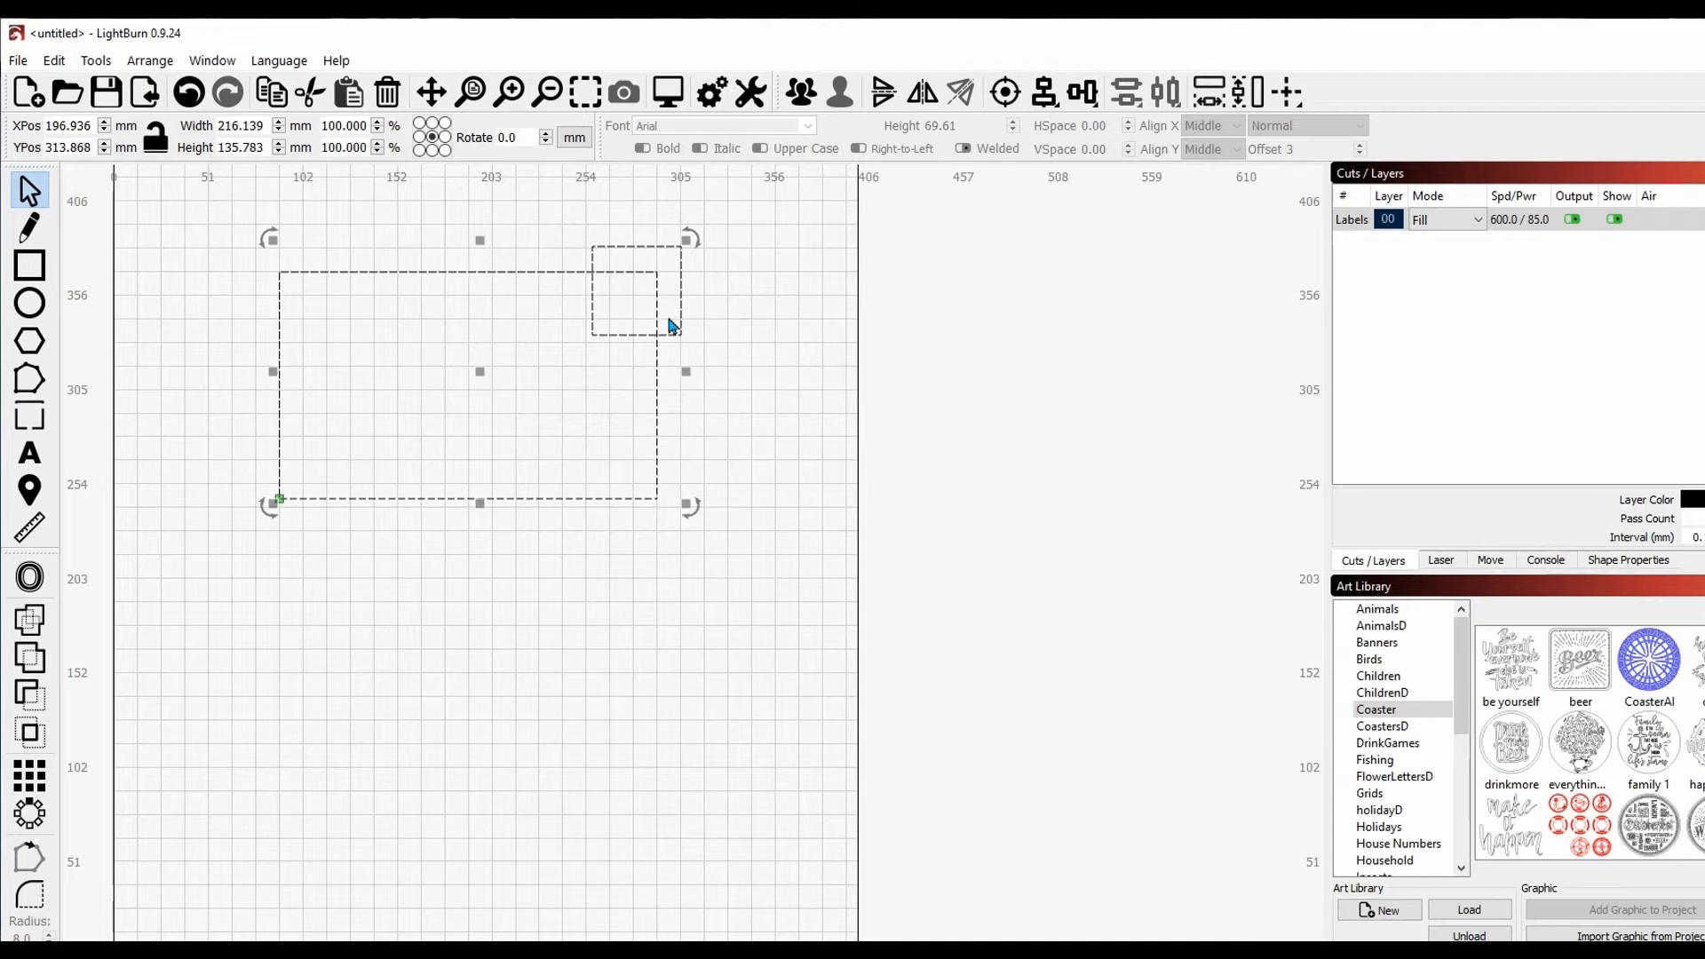
left_click(743, 464)
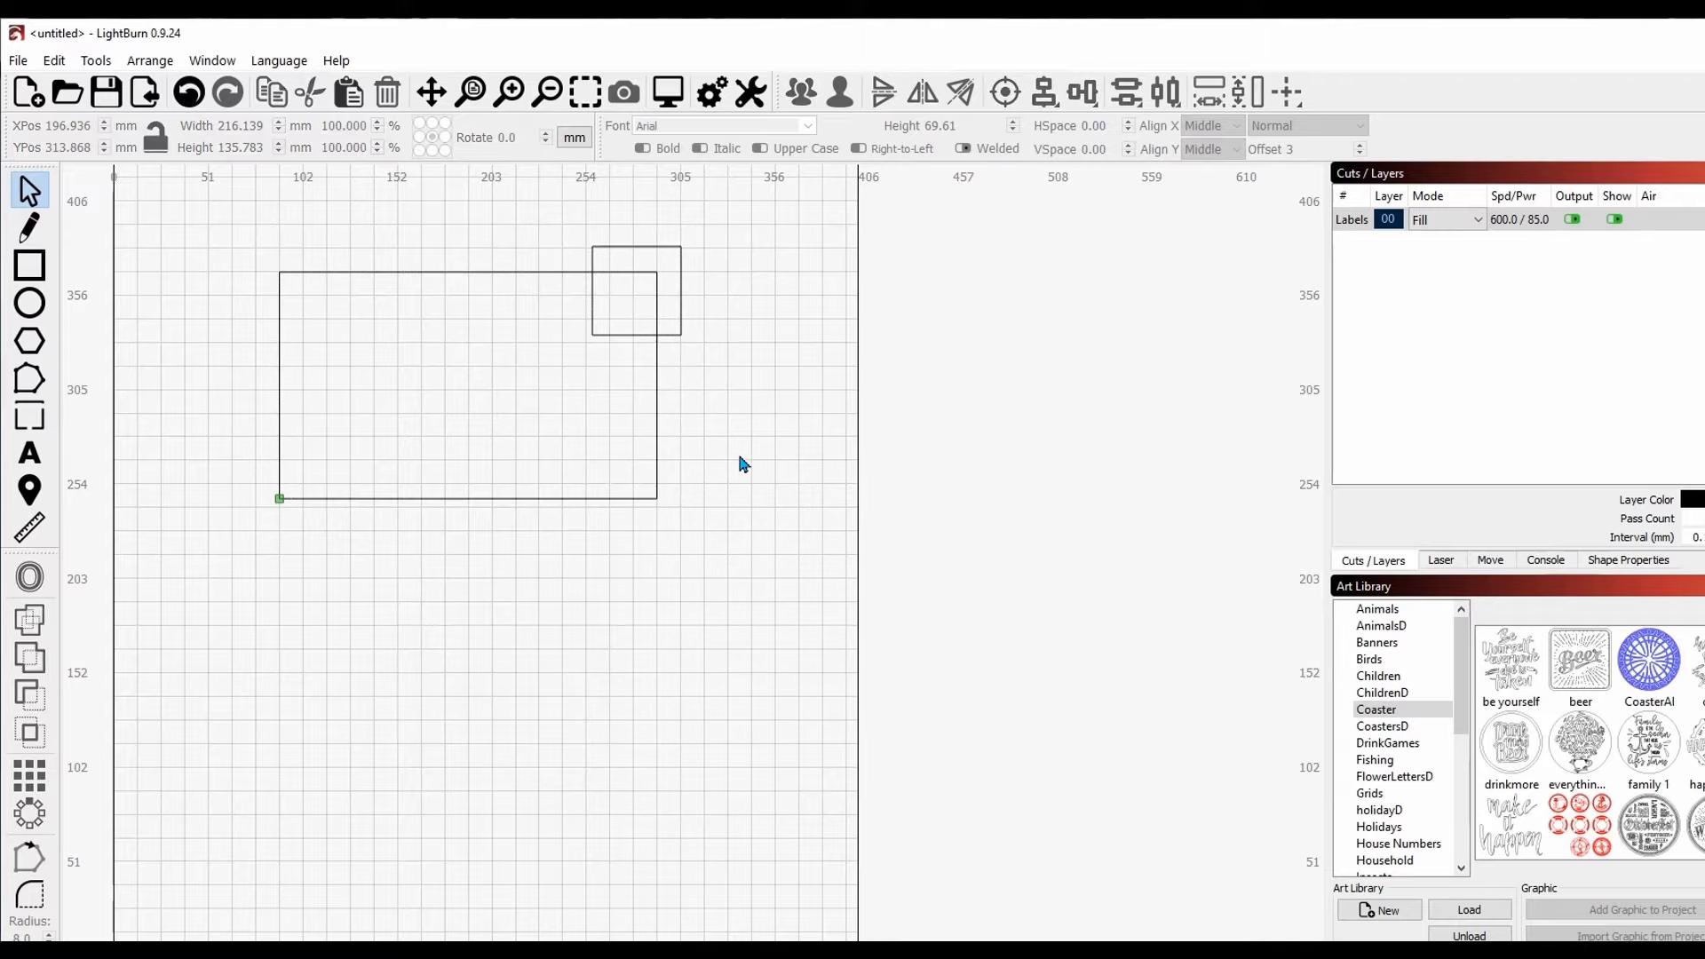
left_click_drag(746, 404, 551, 296)
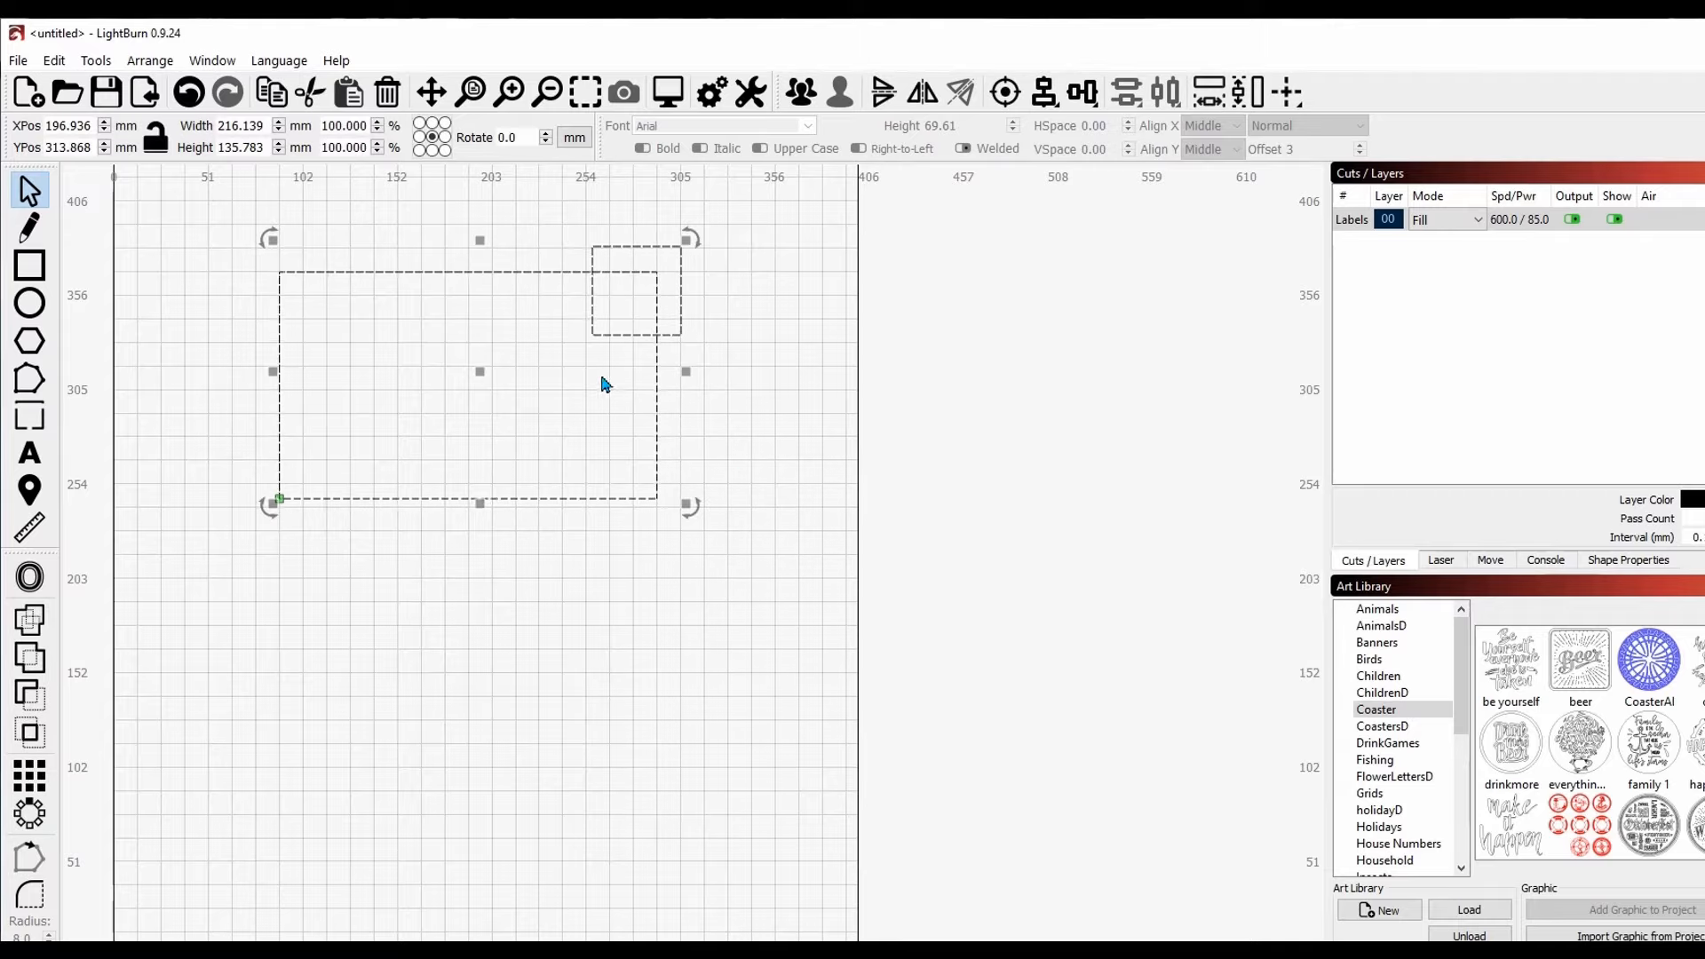
left_click(282, 621)
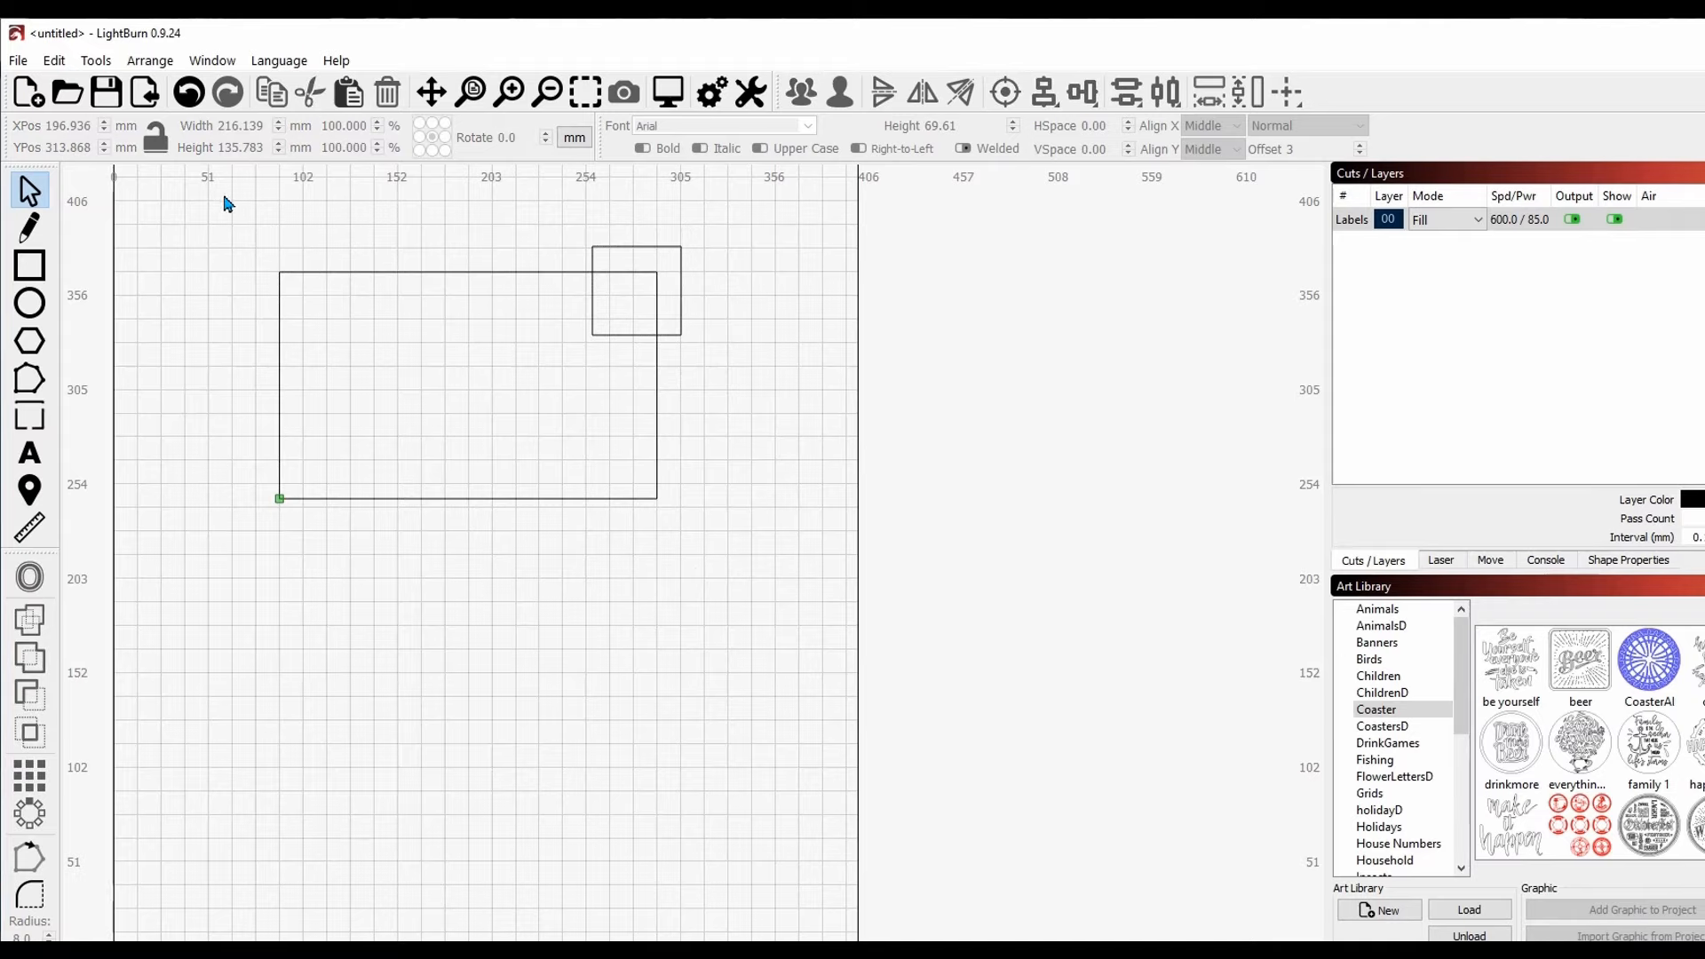
Step: Select the large rectangle and the corner square together and delete them to empty the workspace
left_click_drag(227, 205, 769, 568)
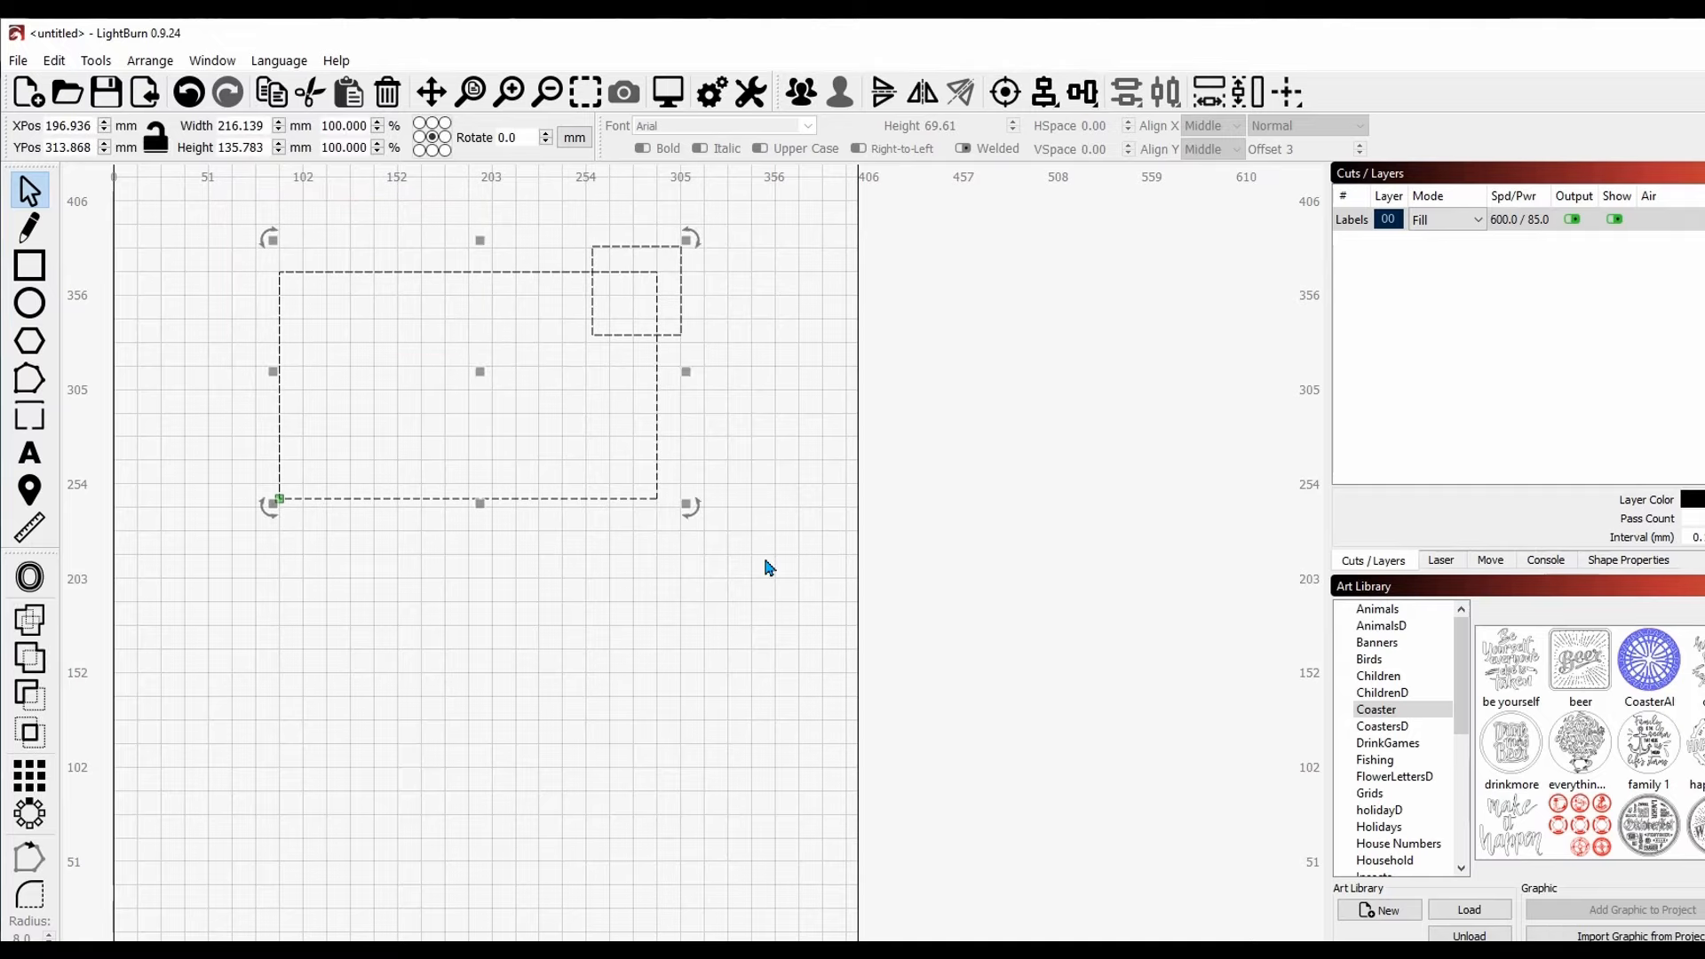
key("Delete")
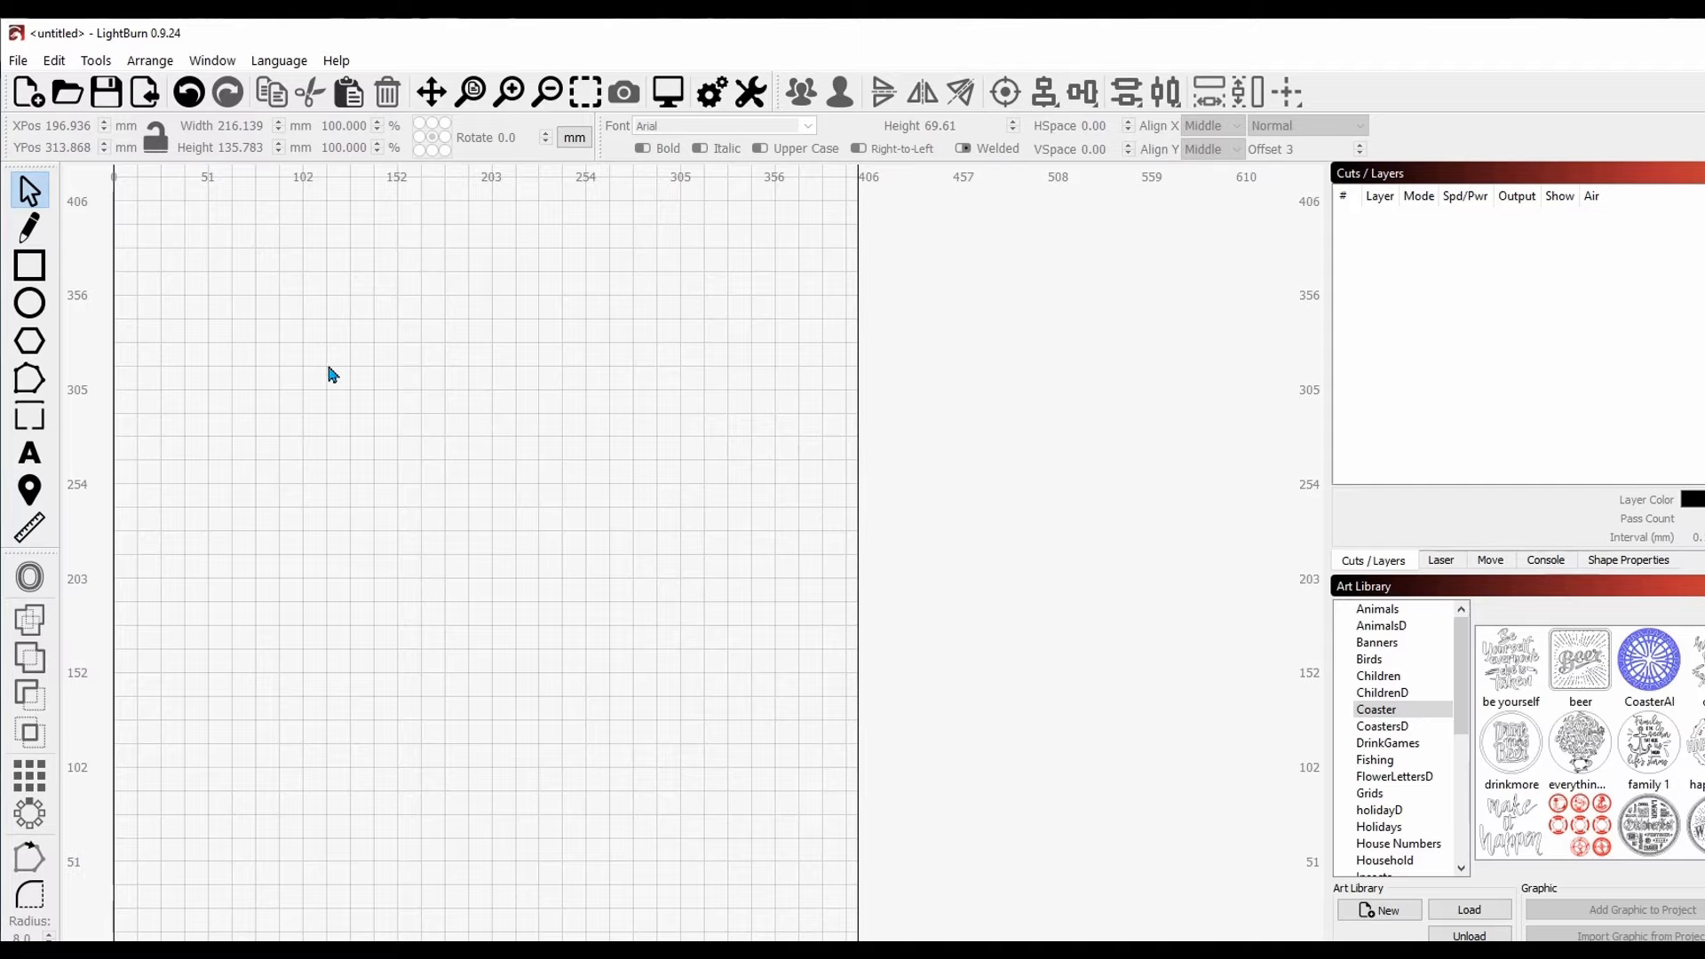
Step: Import smallletters.jpg from the Desktop, move the image to about X 236, Y 284 mm and deselect it
left_click(145, 94)
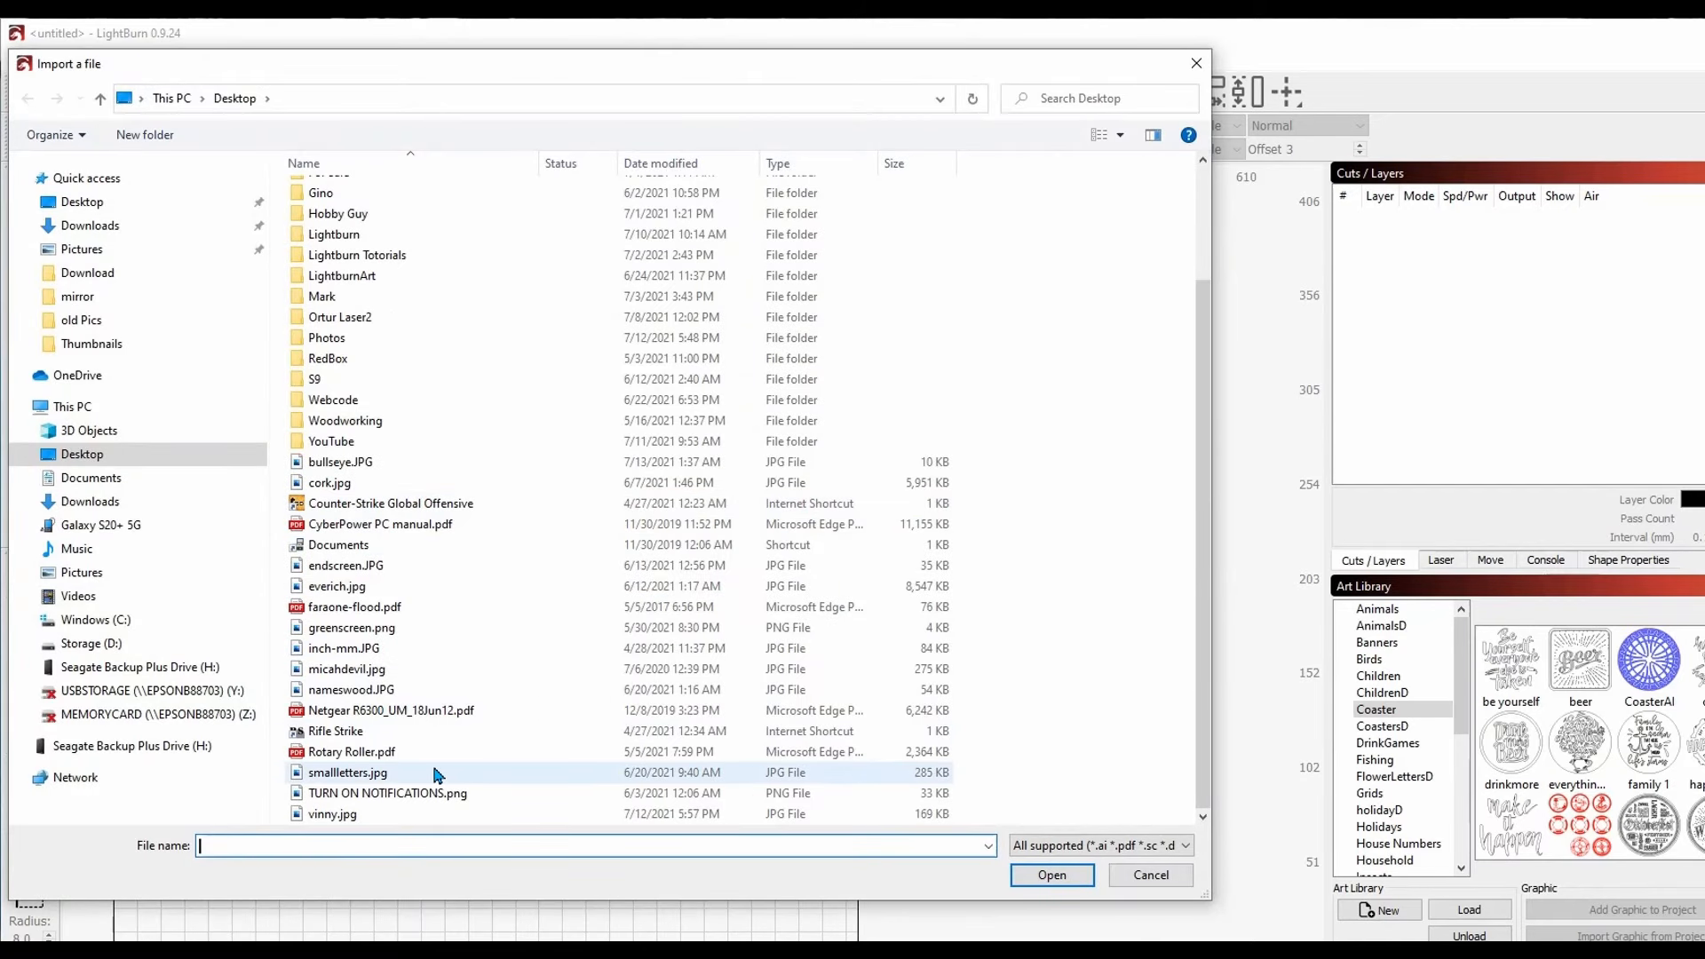
double_click(436, 774)
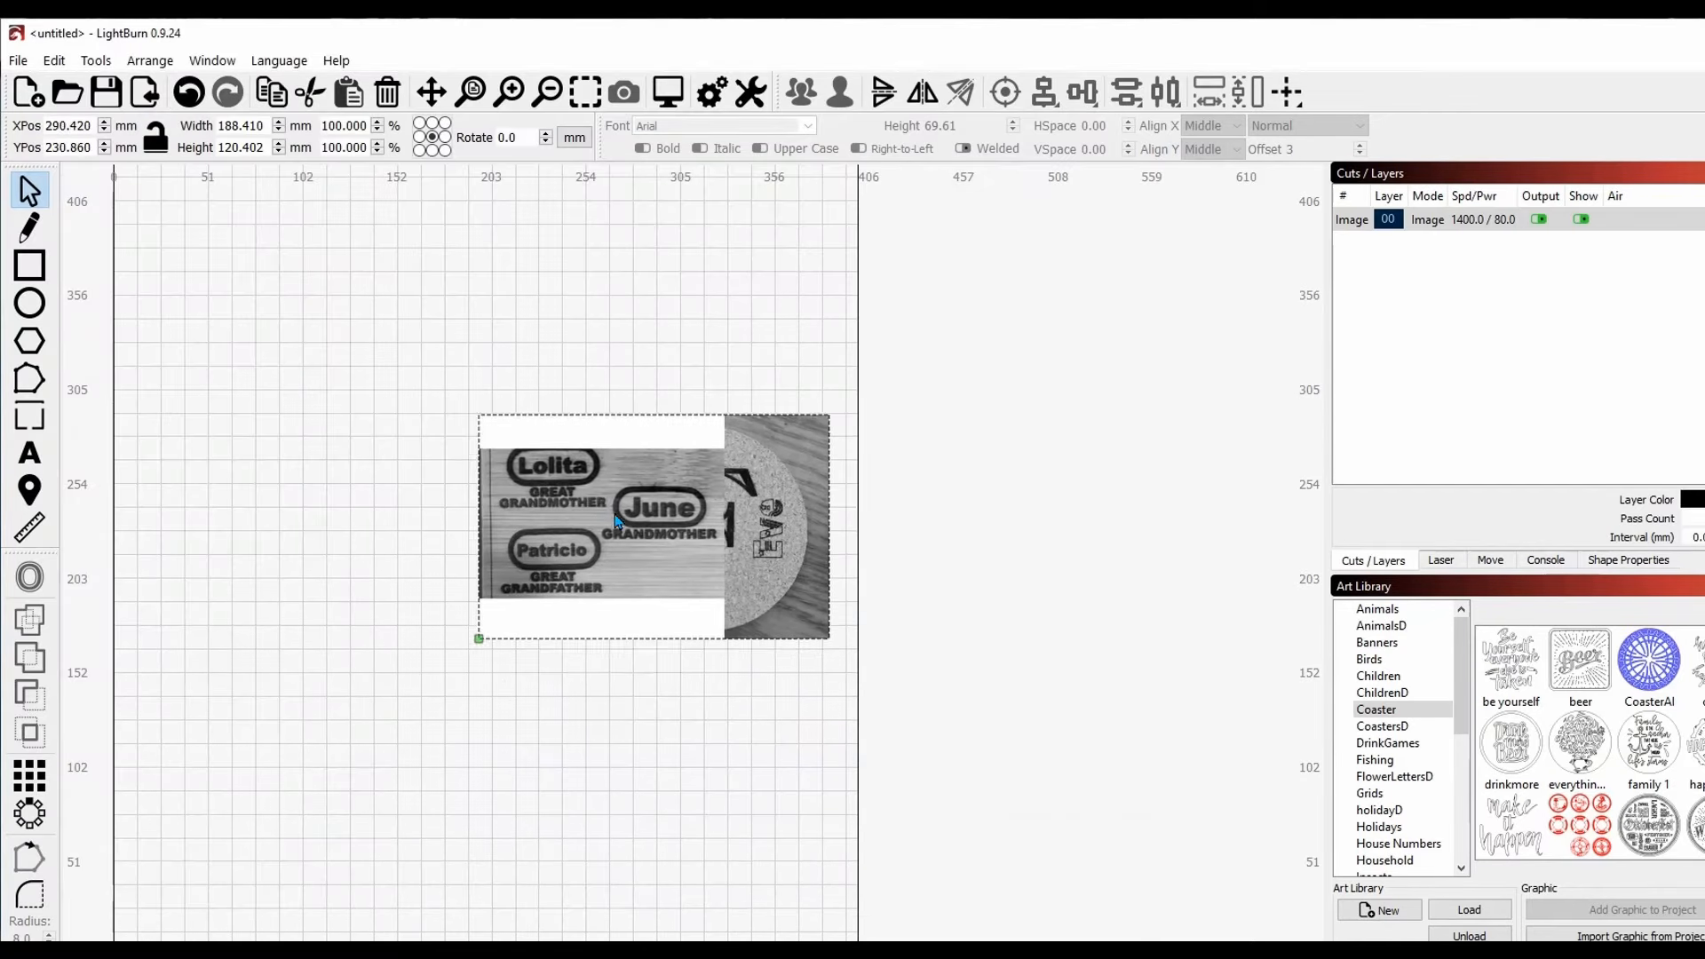
left_click_drag(614, 514, 514, 415)
left_click(499, 694)
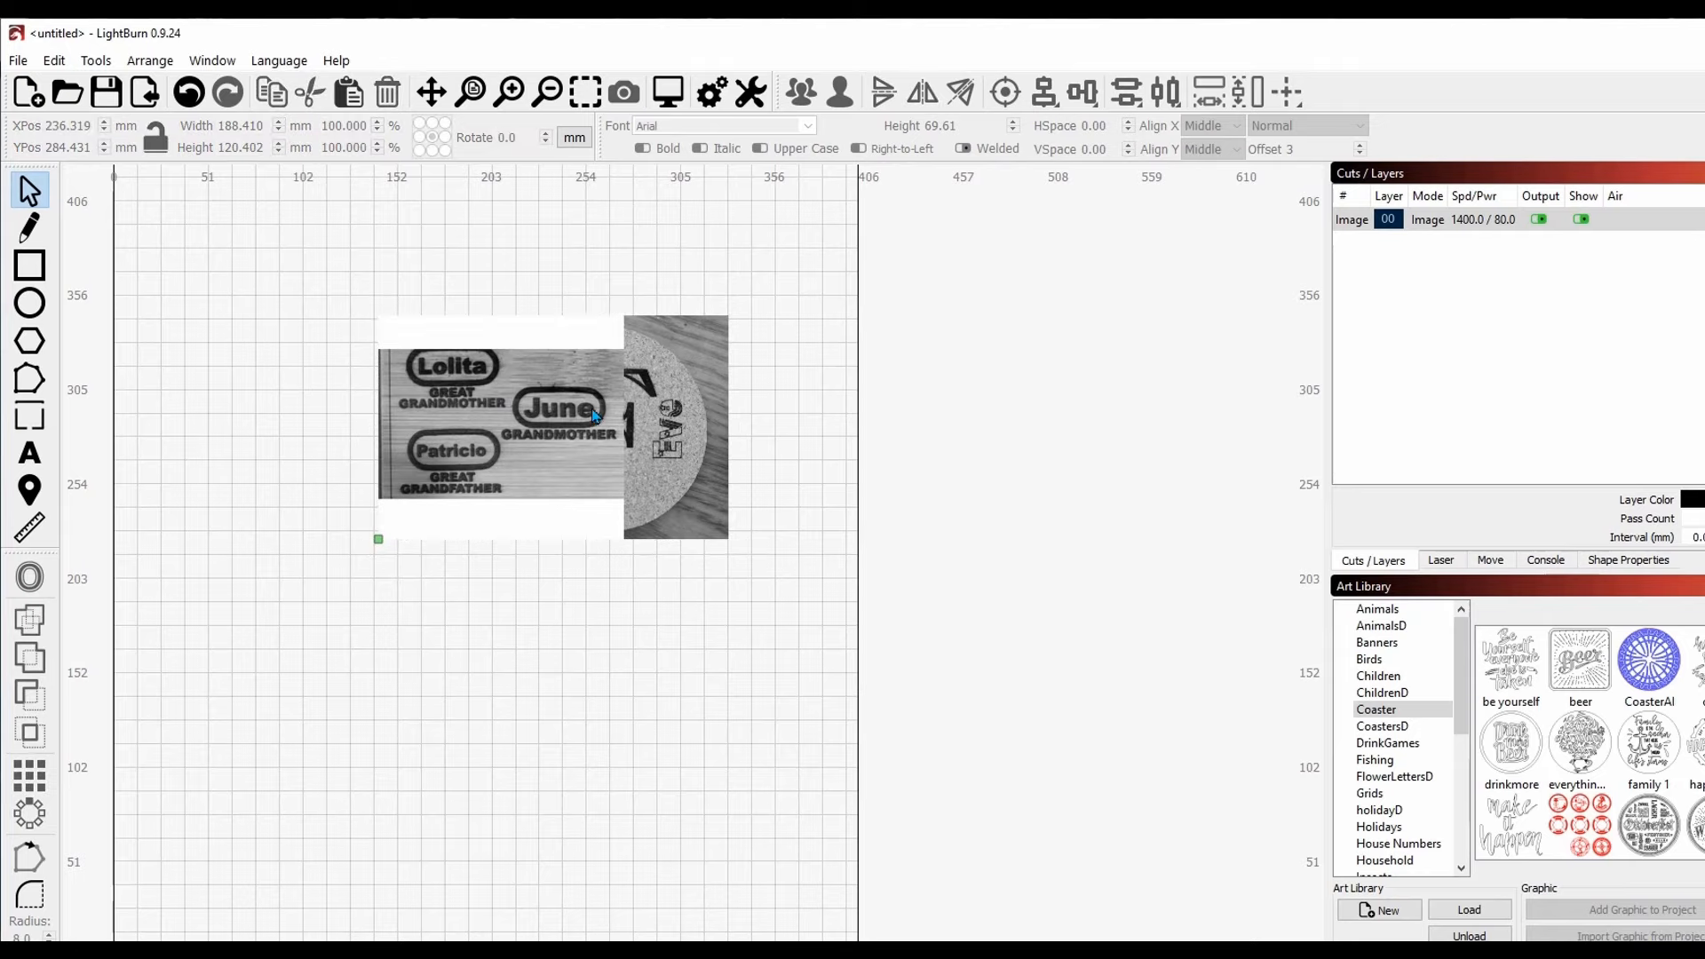
Step: Draw an ellipse about 56 × 29 mm around the name label above the single word GRANDMOTHER in the image
key("ctrl+e")
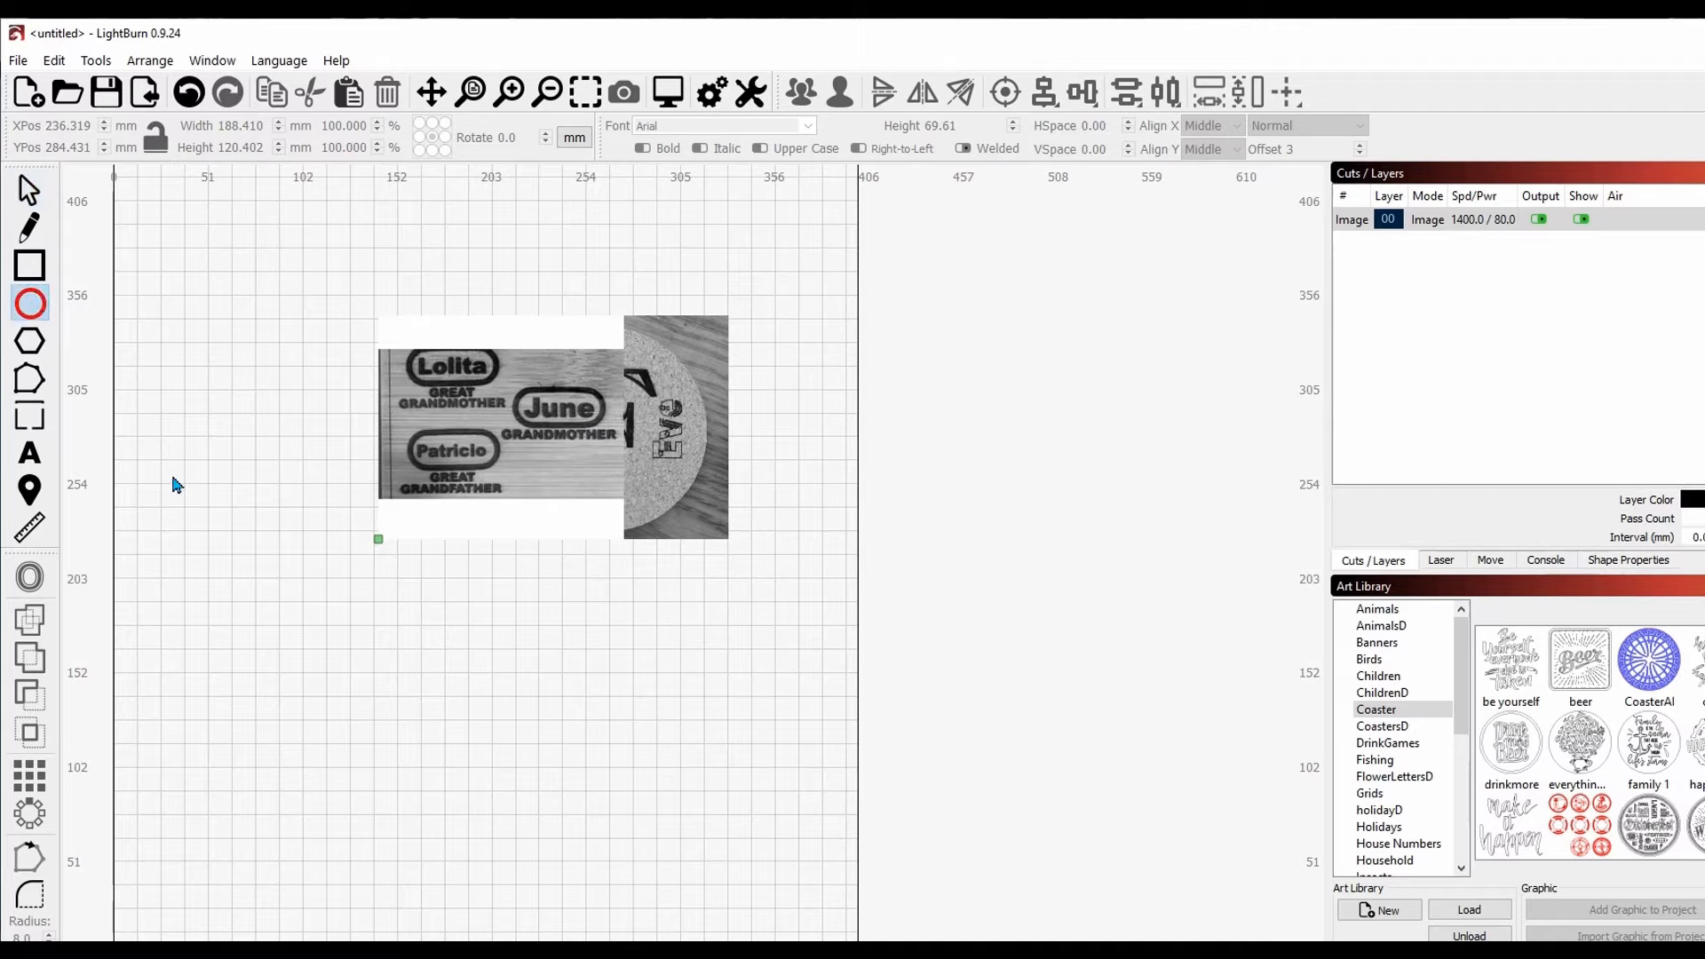
left_click_drag(503, 376, 616, 438)
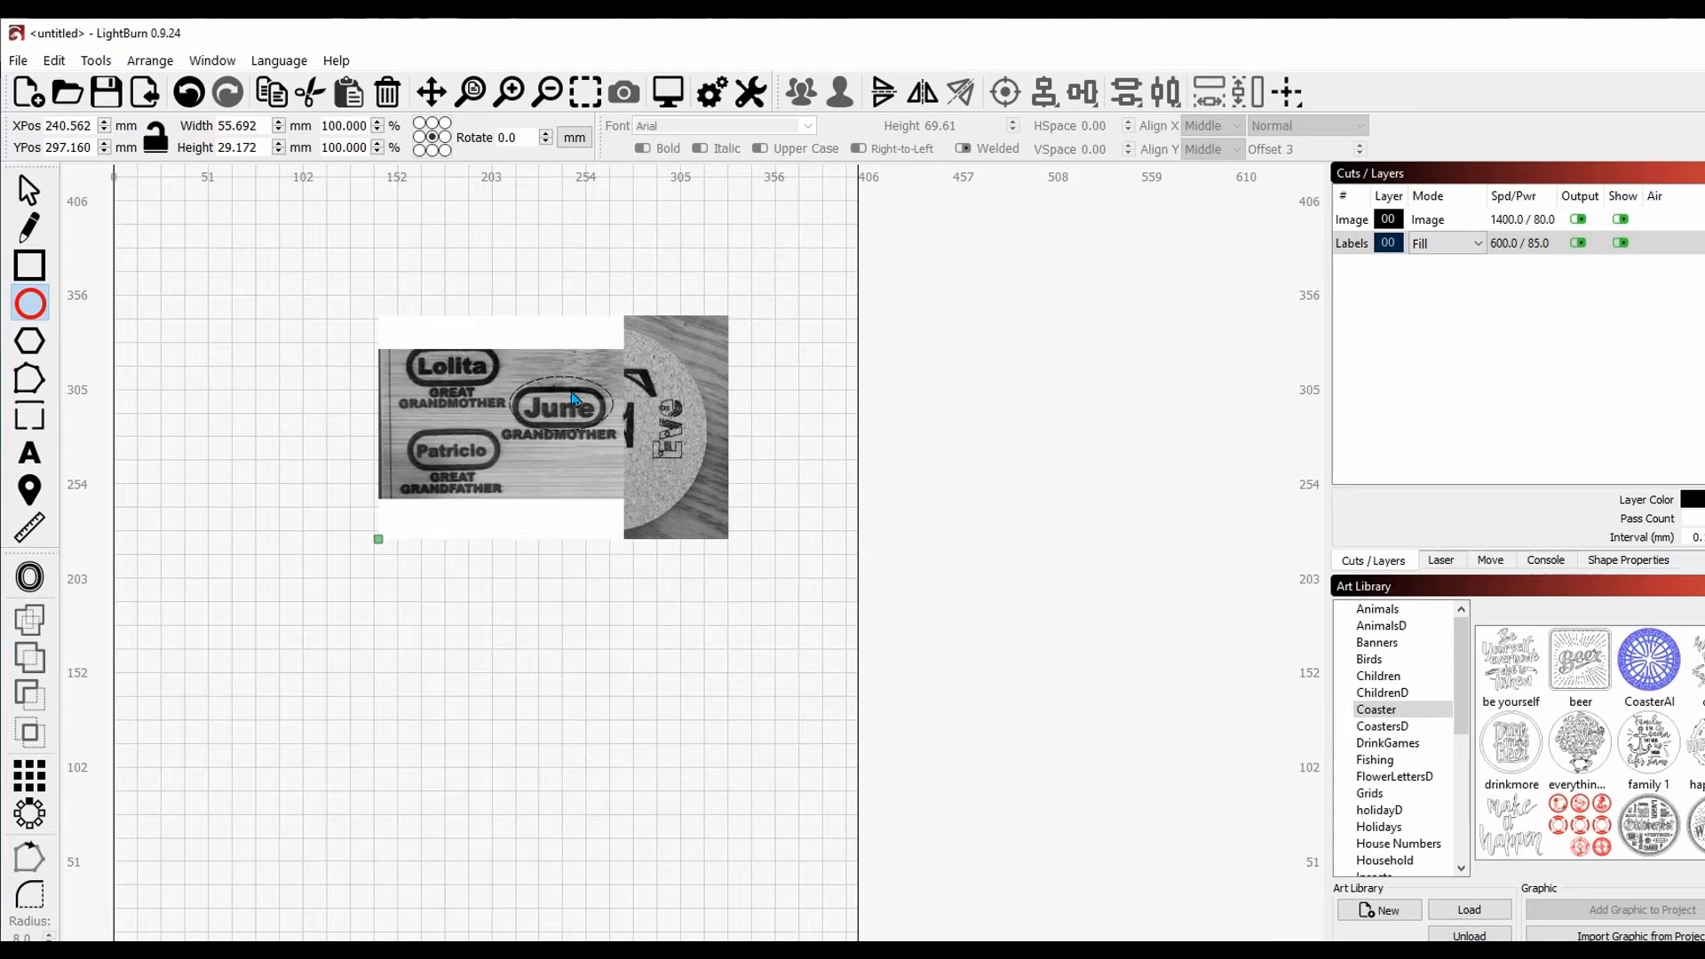
scroll(555, 368, "up", 5)
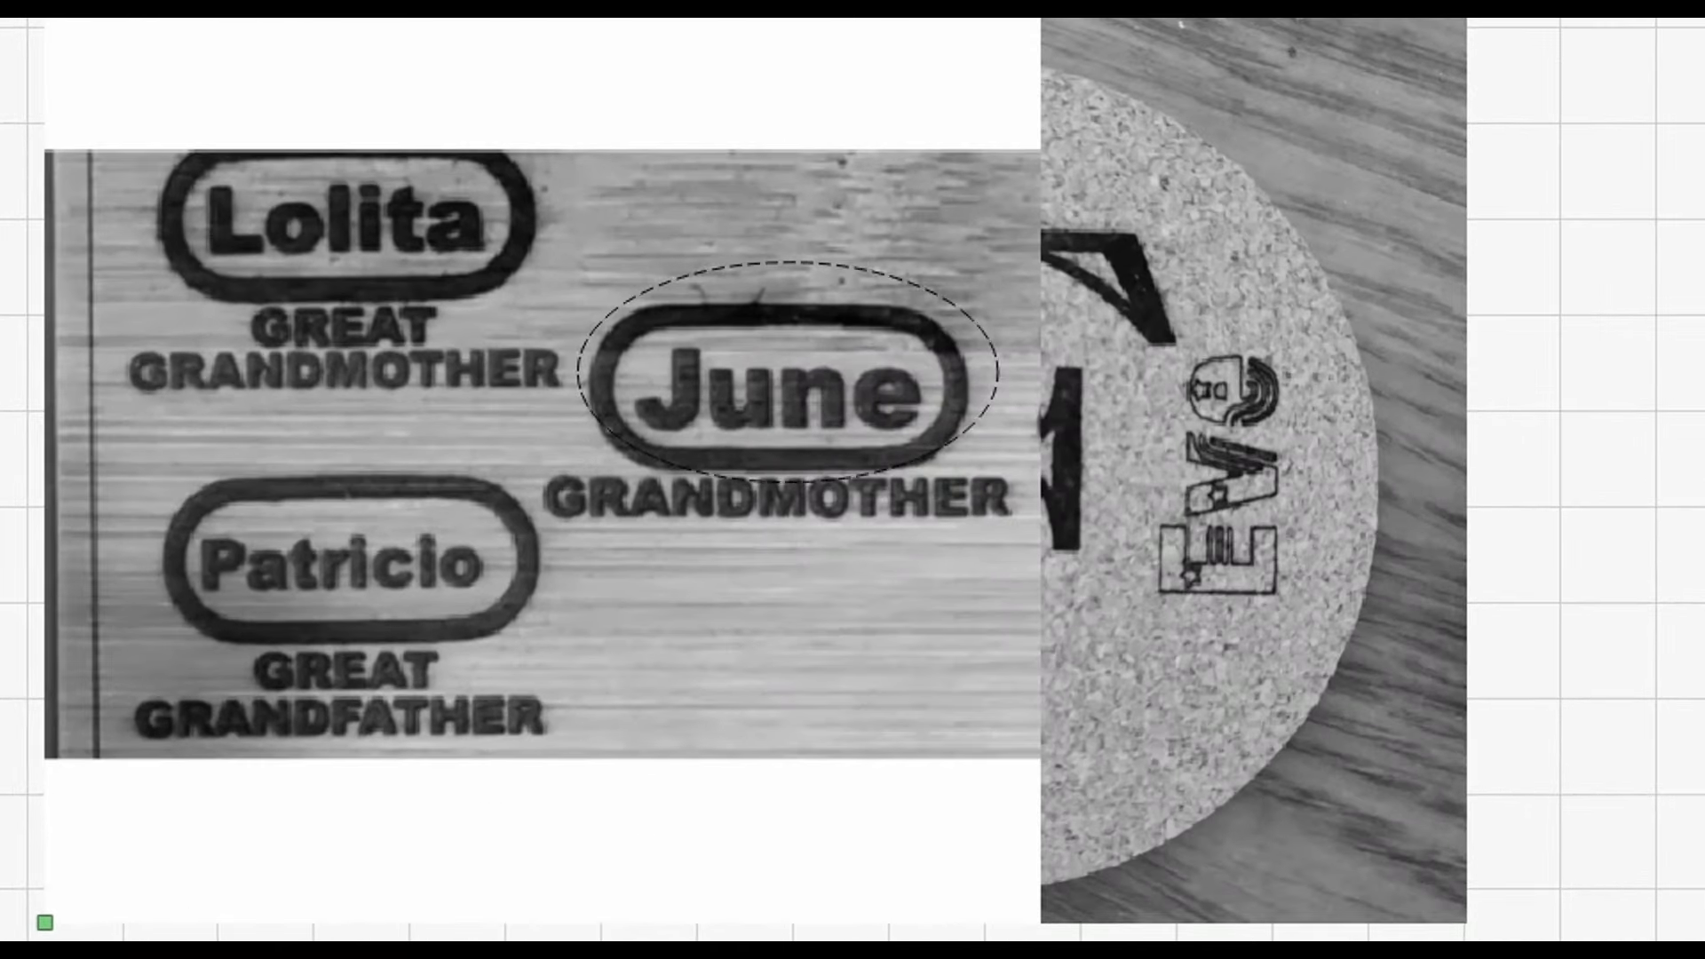
Step: Assign the ellipse to the T1 tool layer and deselect it
left_click(577, 364)
left_click(1646, 483)
left_click(826, 264)
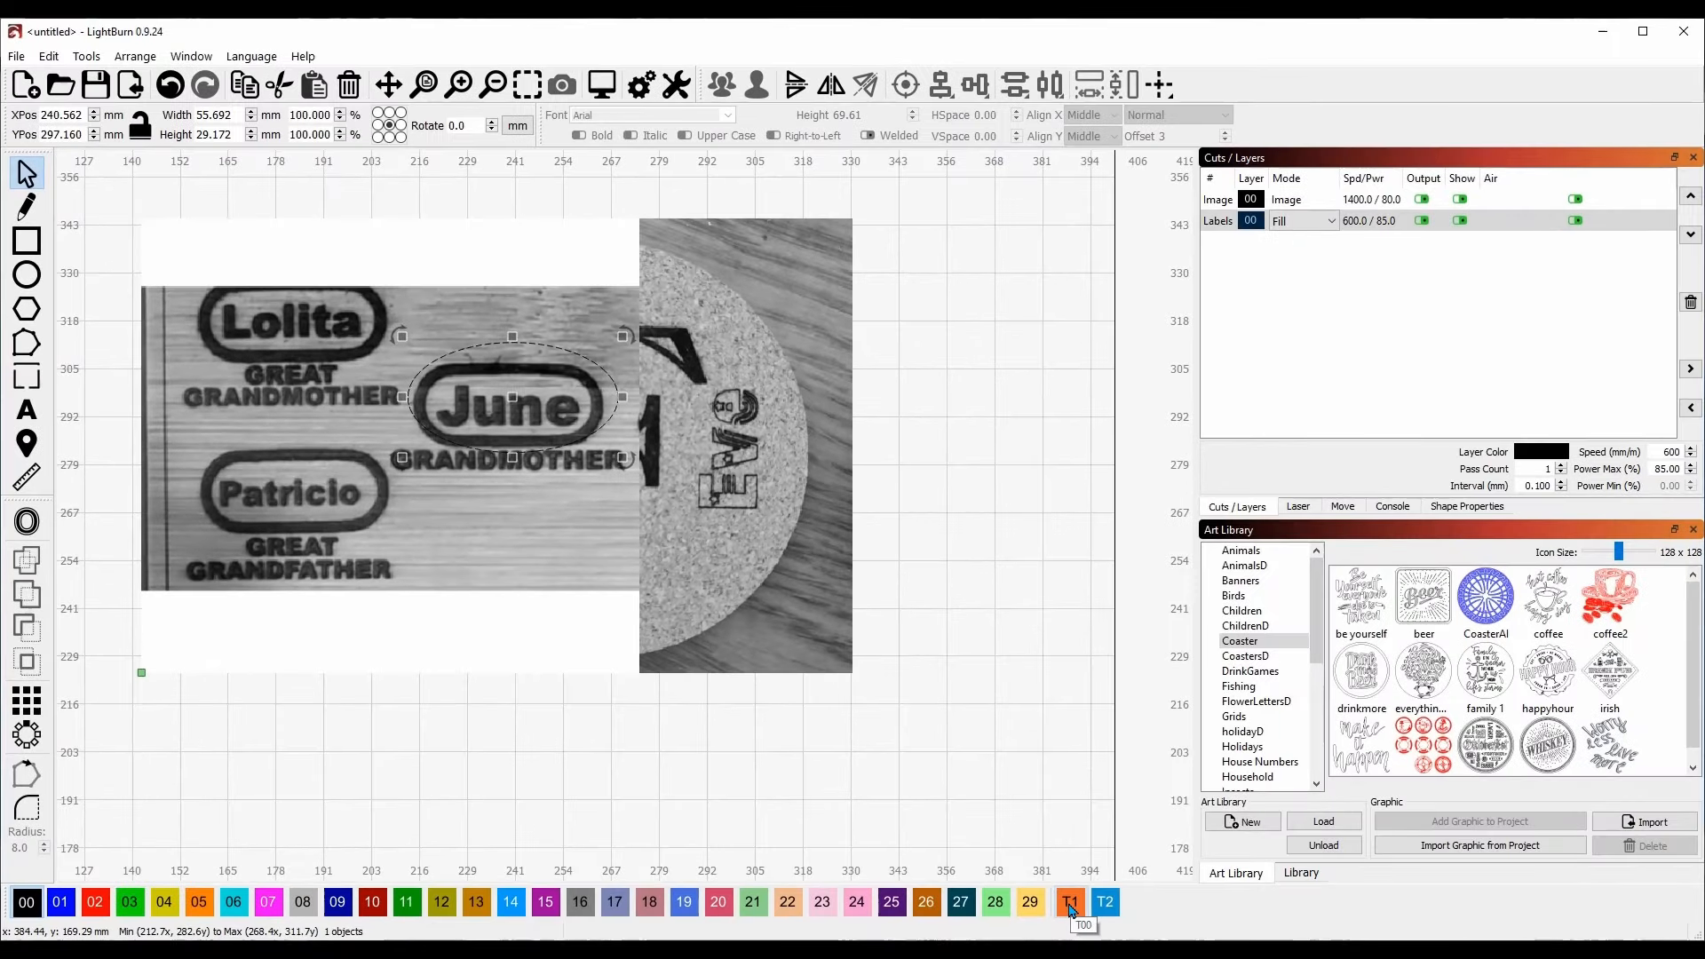
left_click(1072, 902)
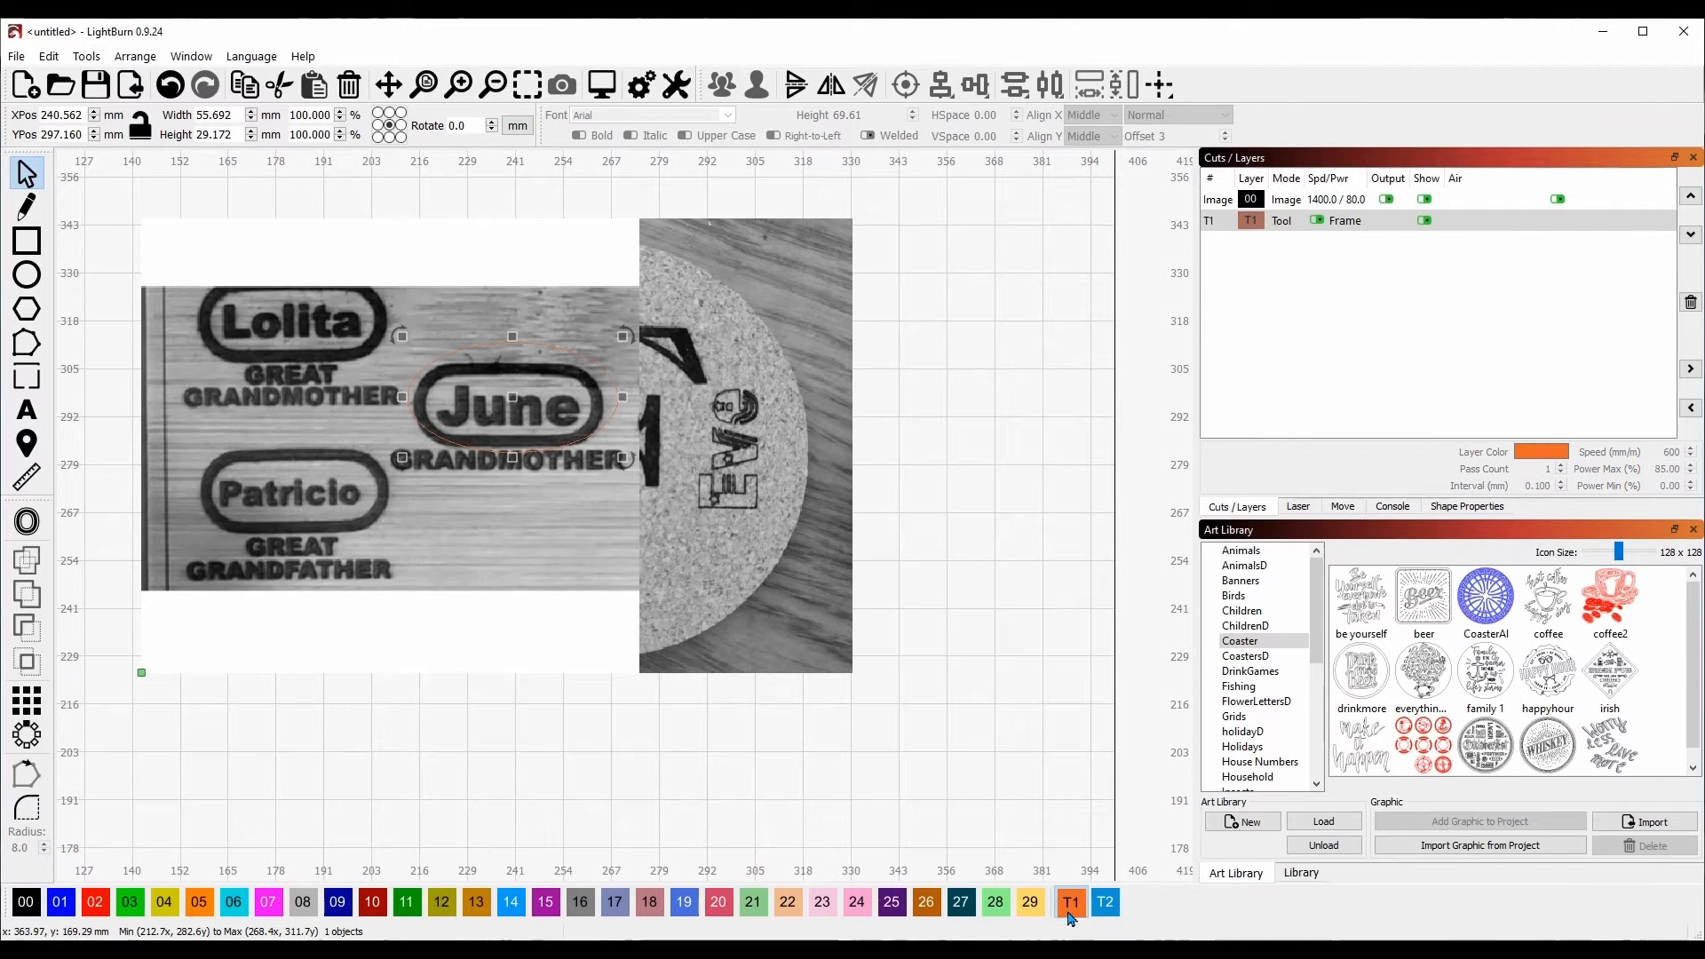
left_click(920, 531)
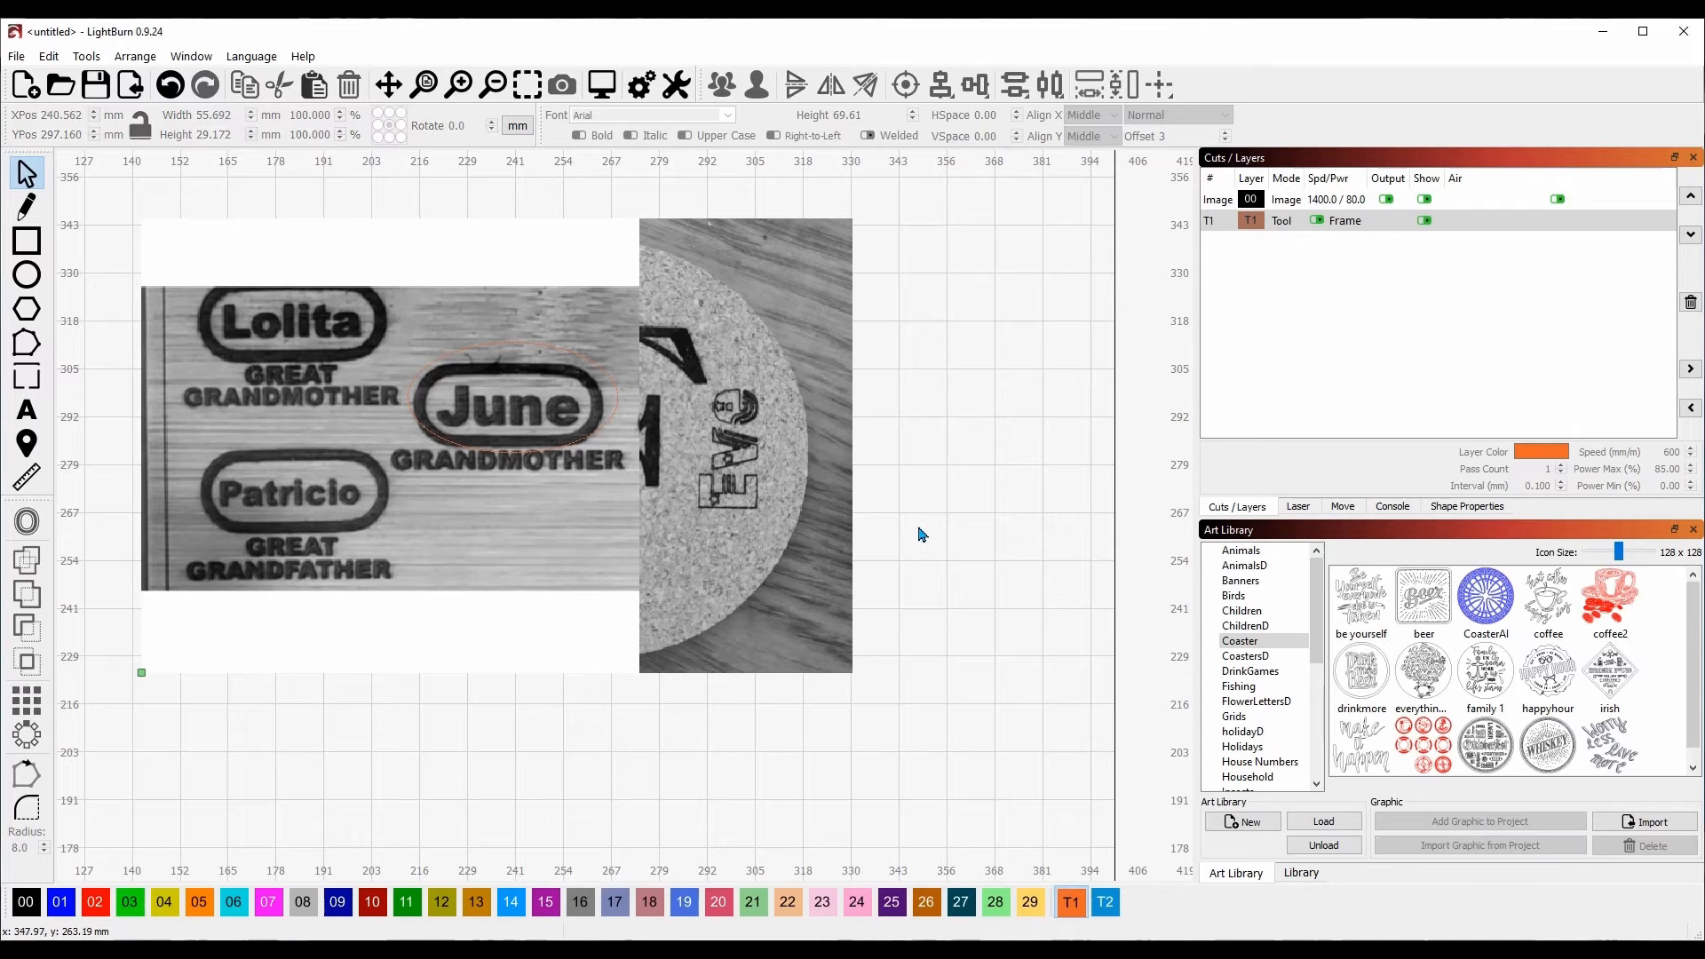
Step: Select the image together with the ellipse and apply the ellipse as a mask to the image
key("ctrl+a")
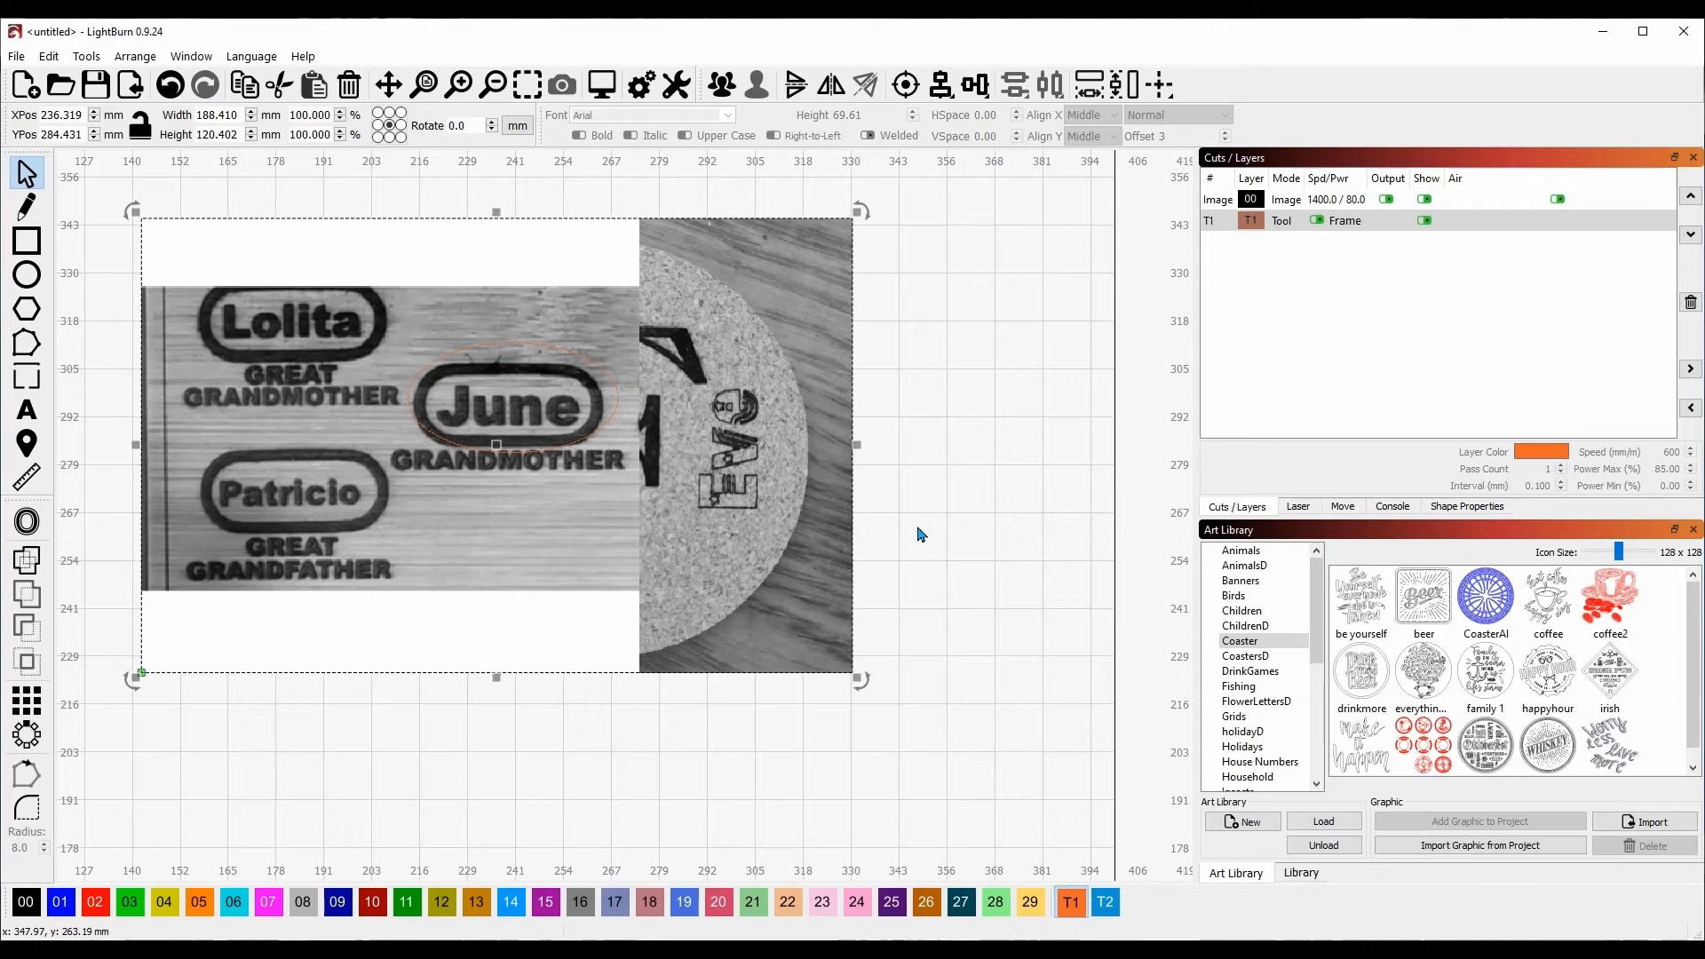
right_click(661, 356)
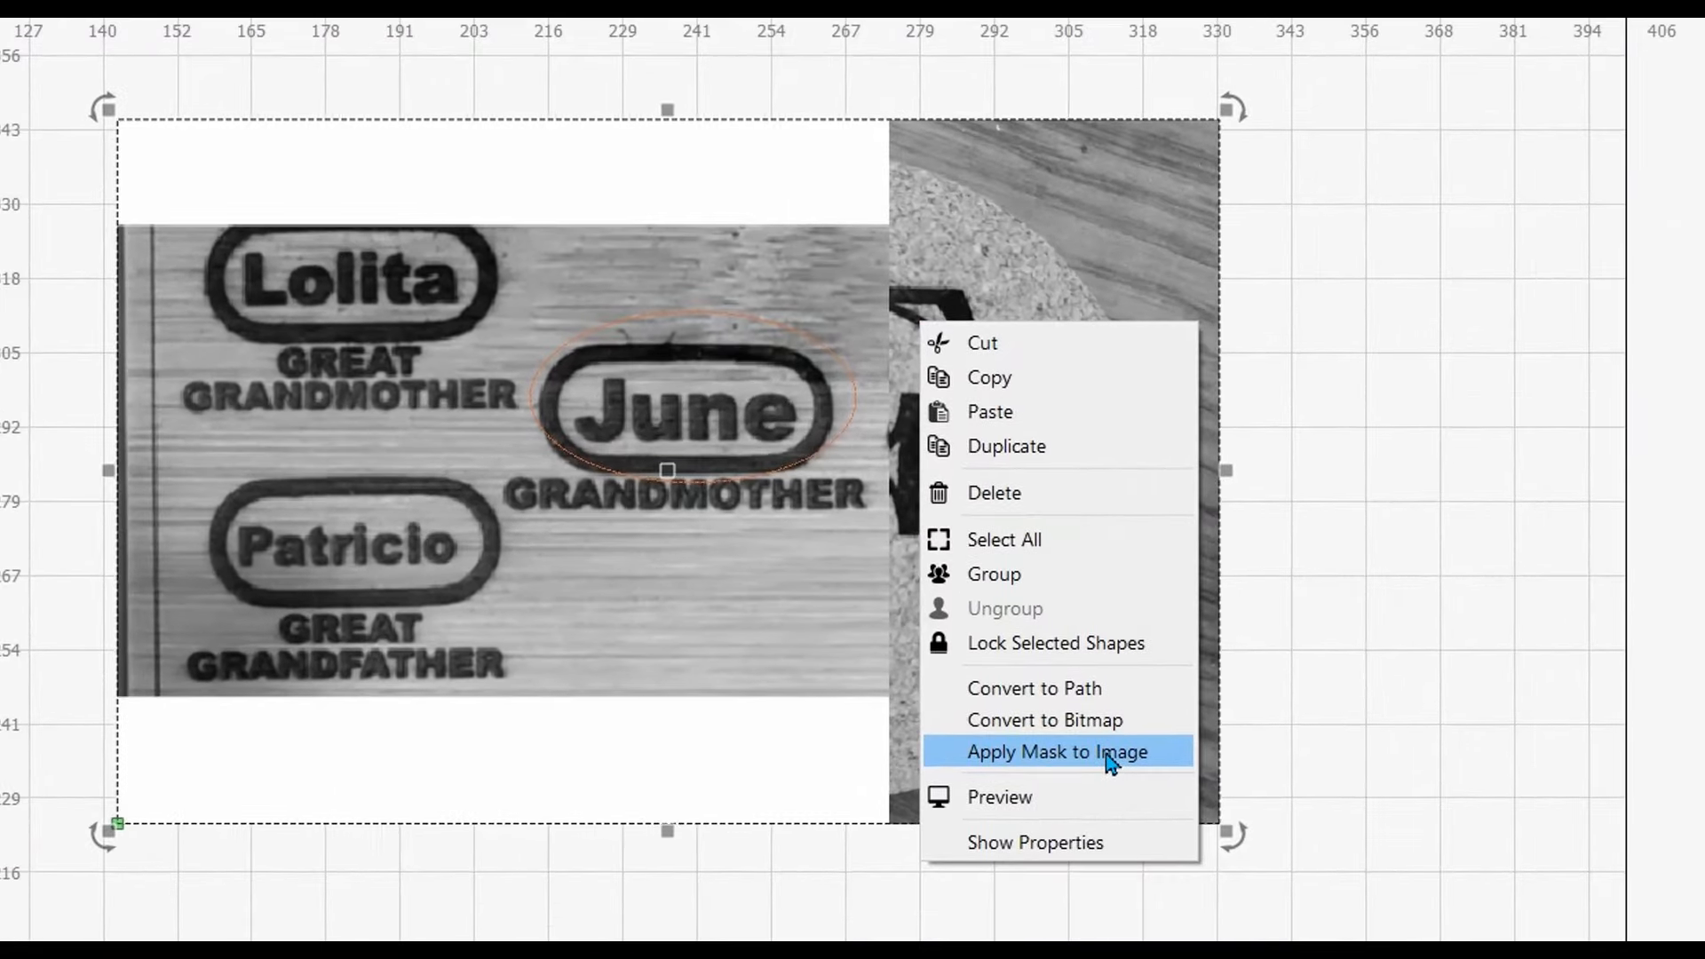
left_click(1106, 753)
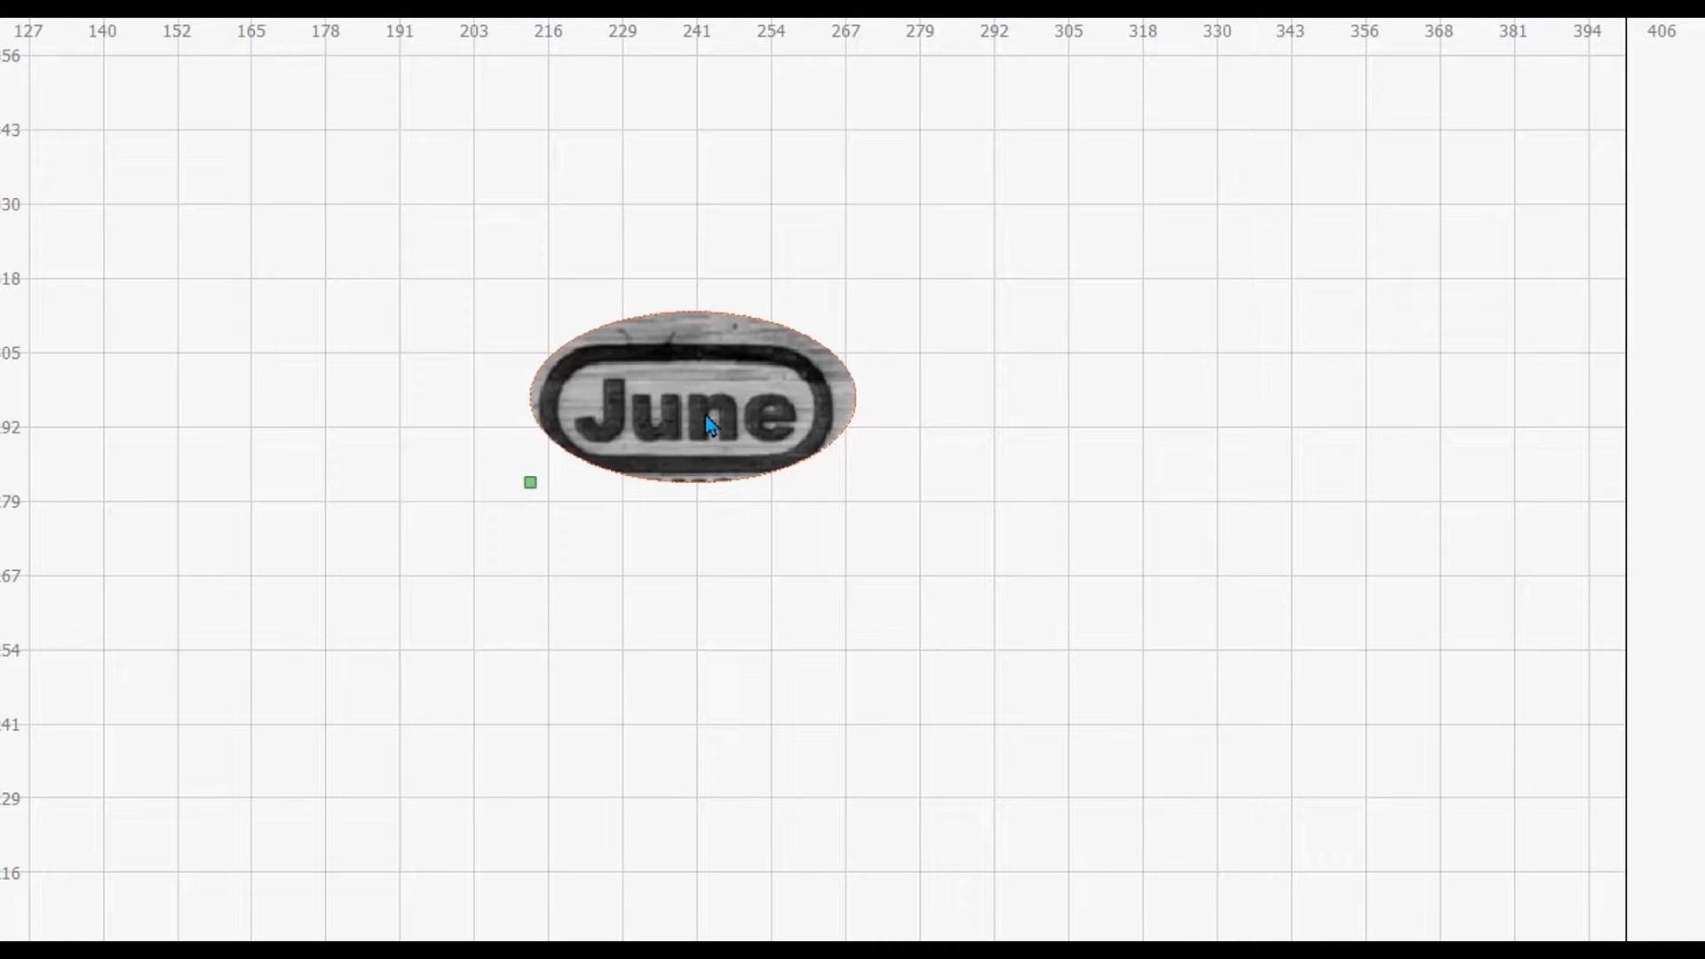
Step: Shift the masked image slightly up and right to center the name label in the ellipse, and slightly adjust the ellipse's lower edge
left_click(883, 447)
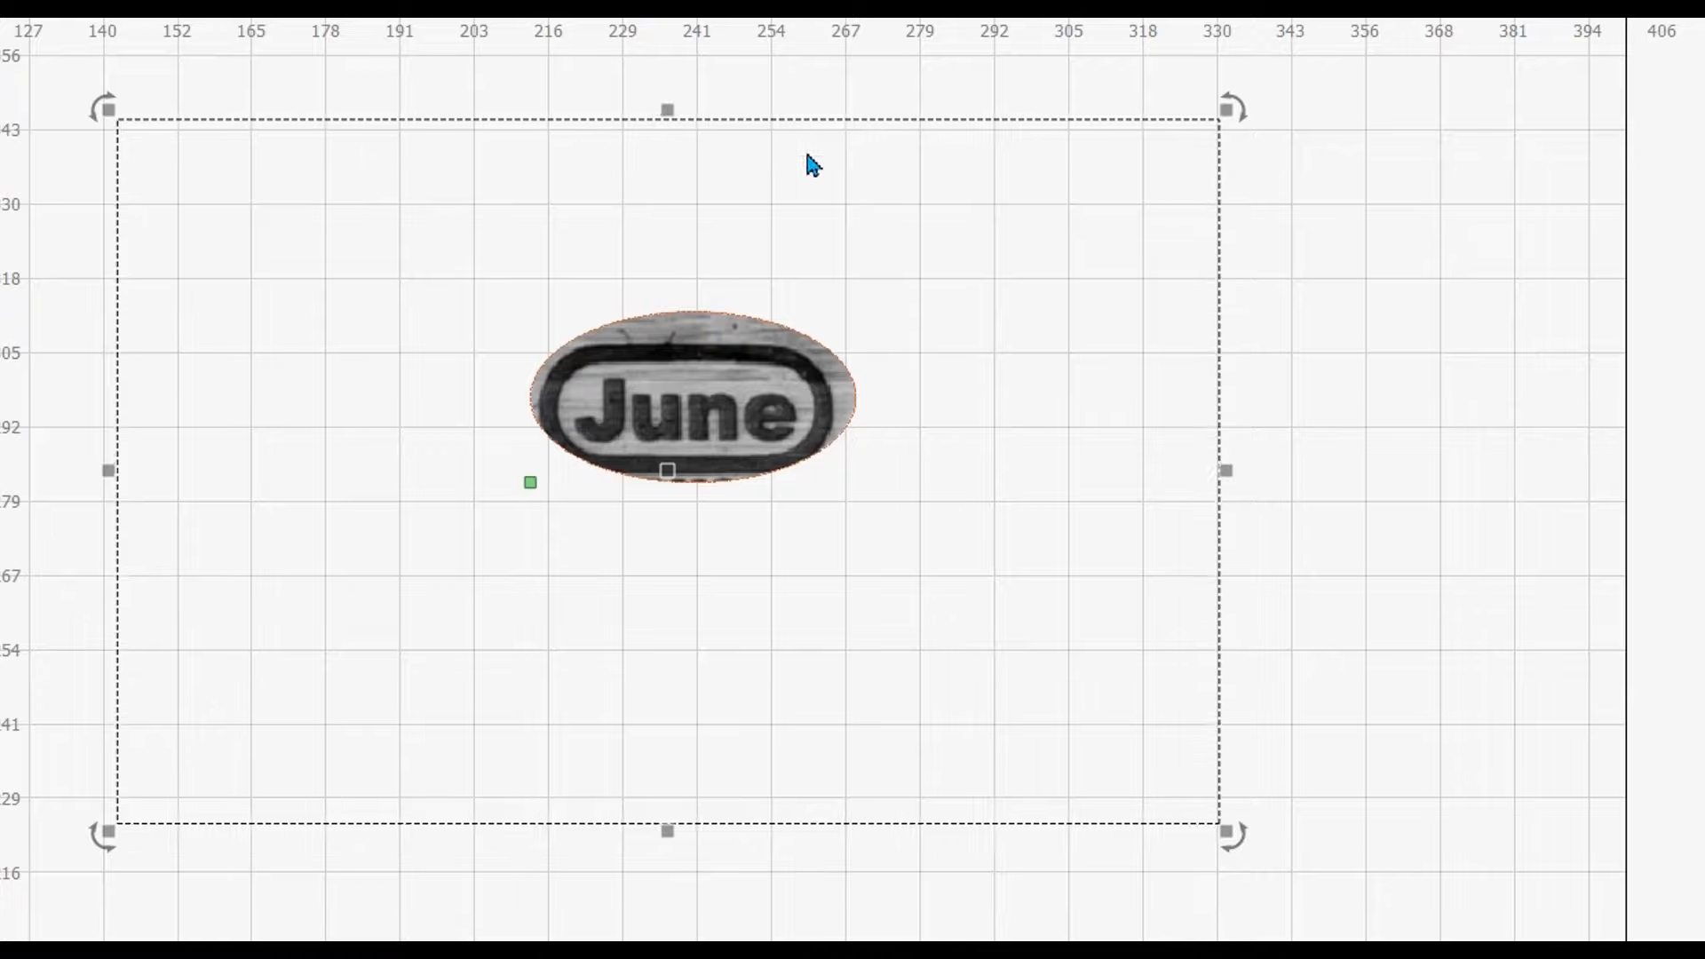
mouse_move(739, 427)
left_mouse_down()
mouse_move(748, 412)
mouse_move(761, 432)
mouse_move(744, 414)
left_mouse_up()
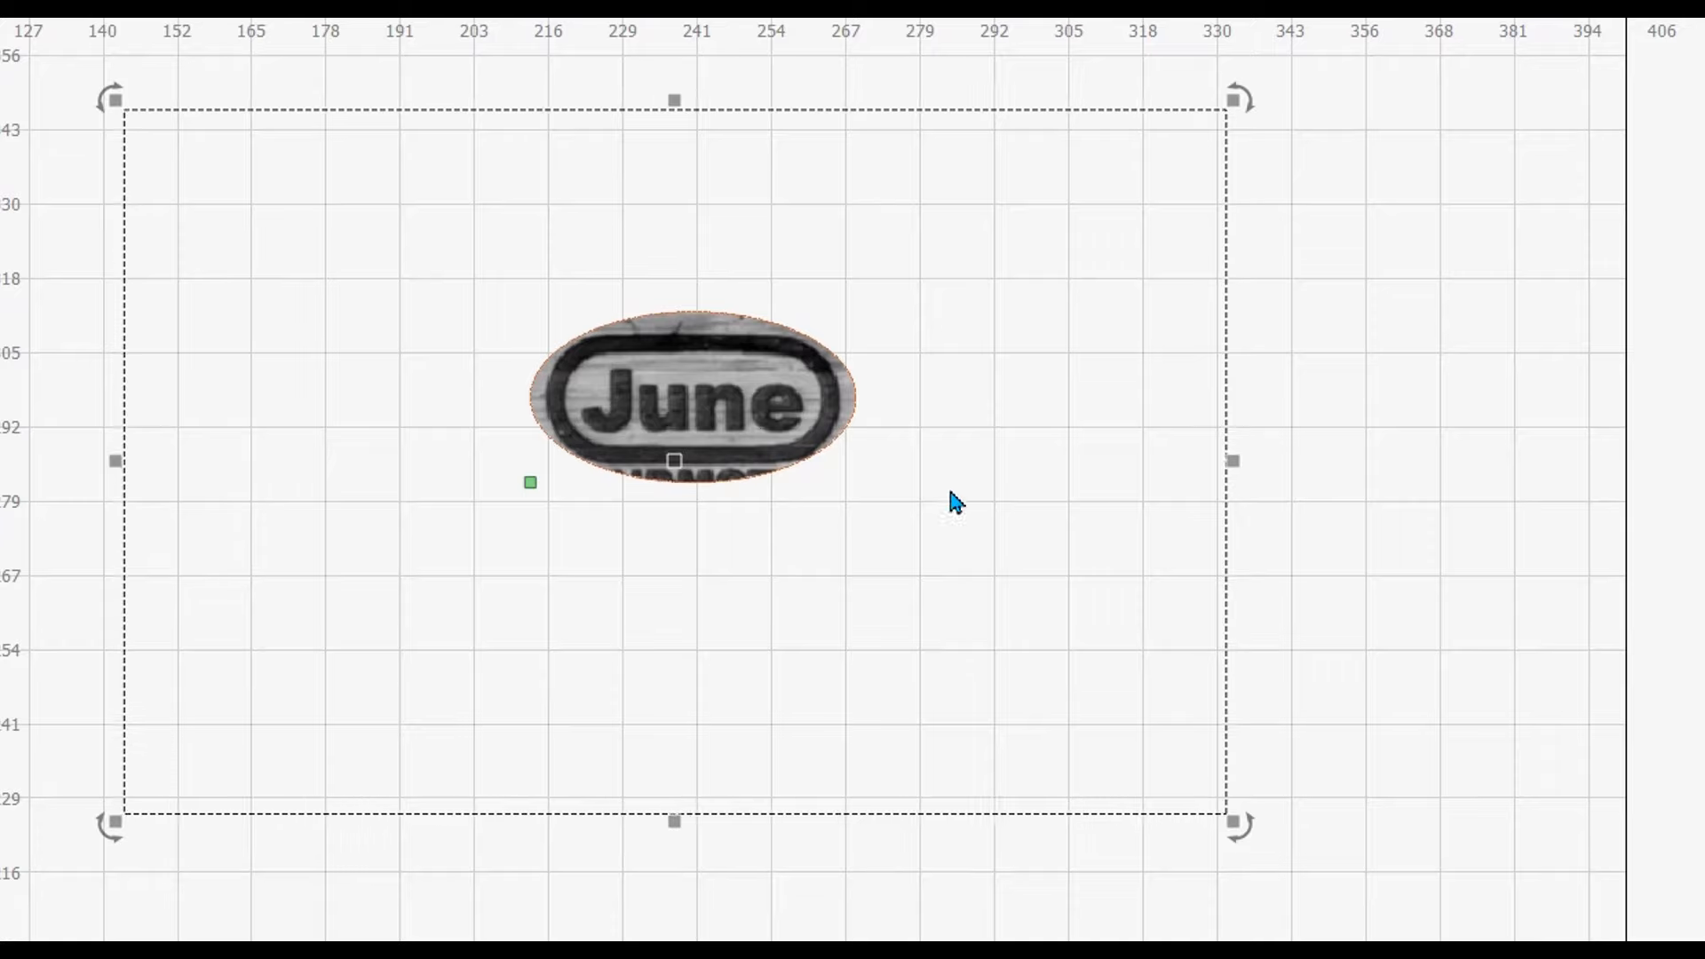
left_click(857, 399)
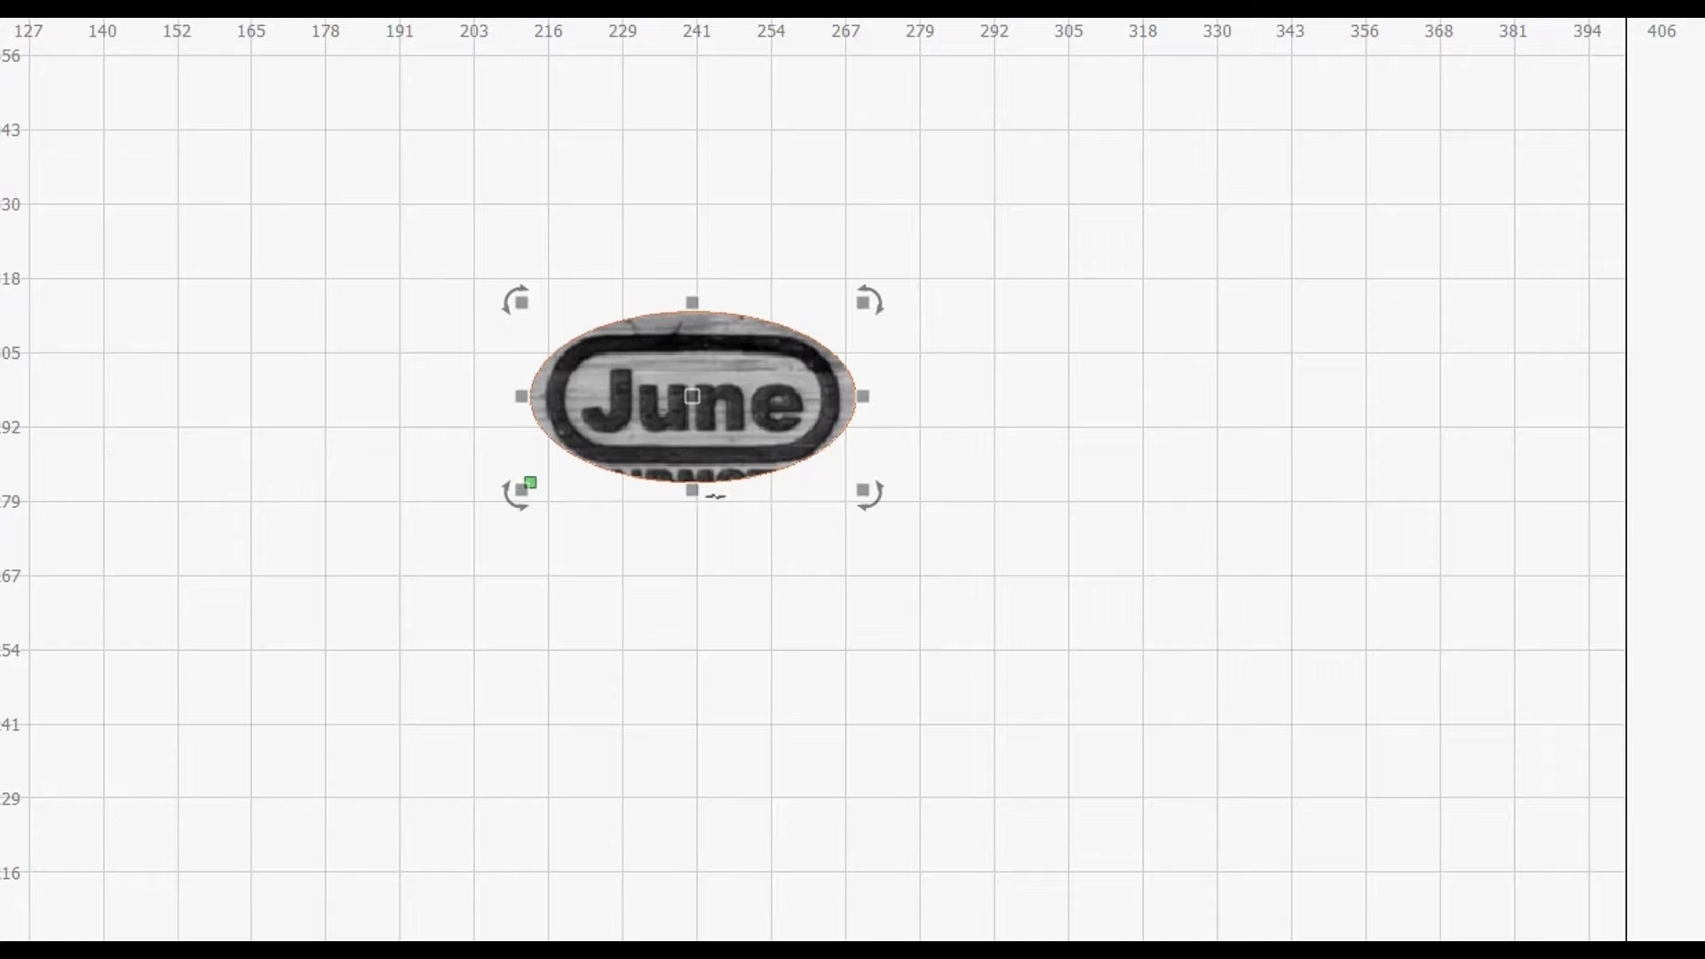
mouse_move(693, 484)
left_mouse_down()
mouse_move(696, 669)
mouse_move(699, 484)
left_mouse_up()
left_click(1157, 494)
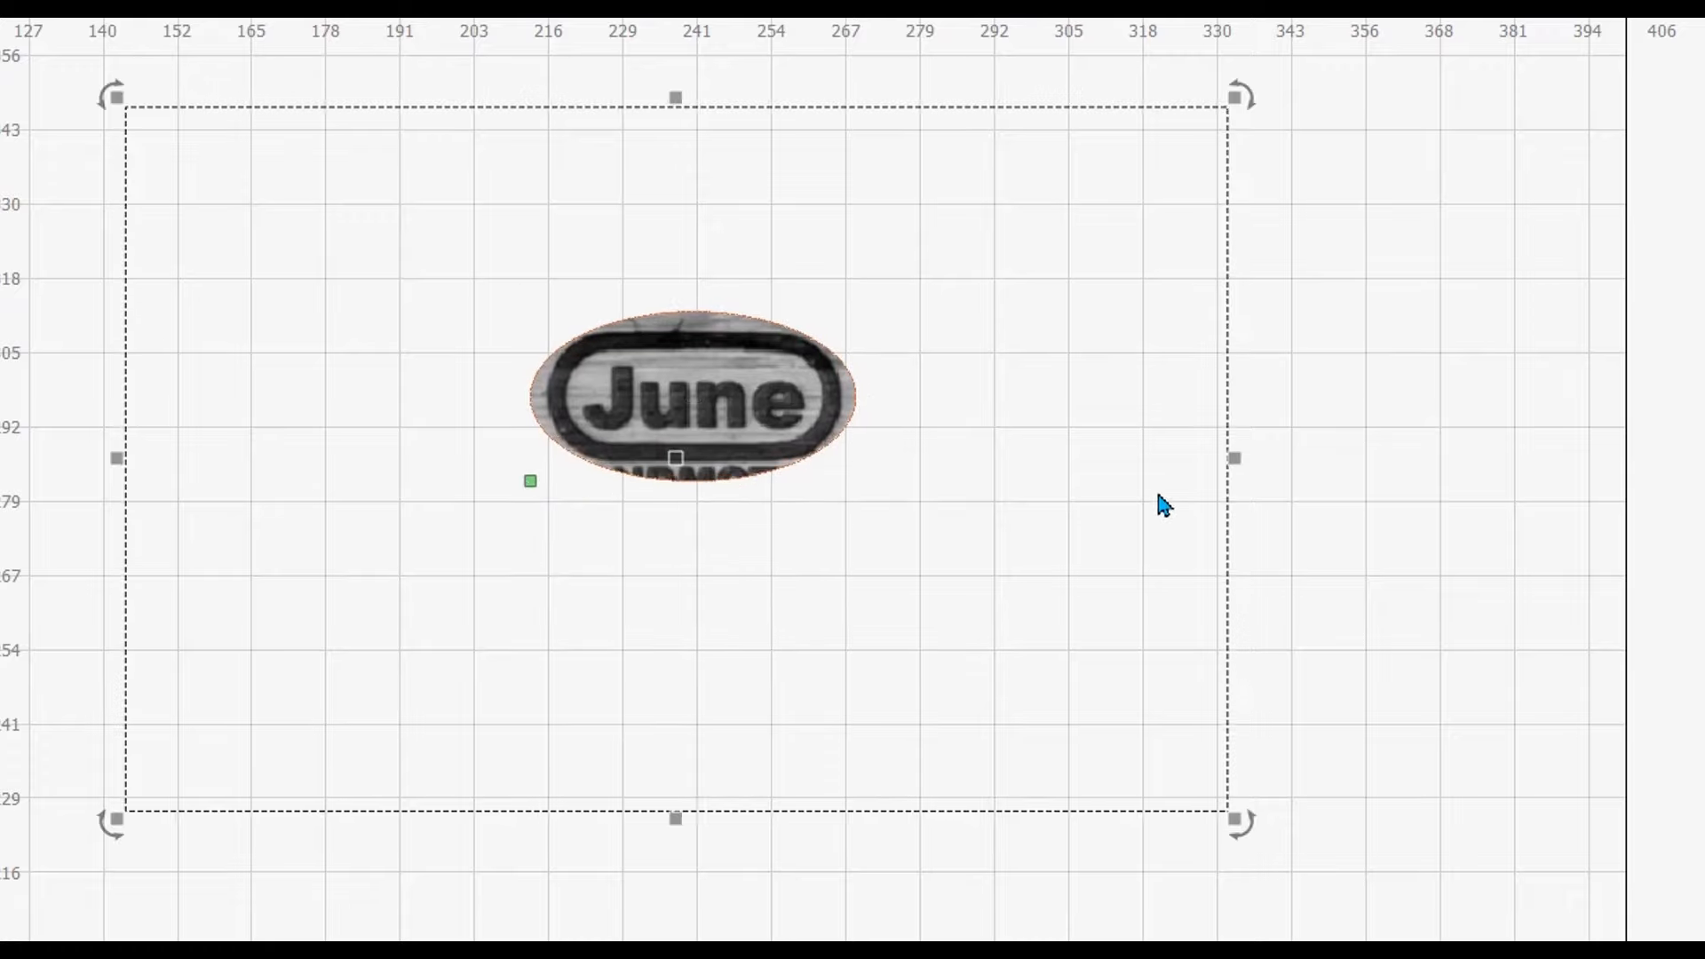
left_click(1408, 530)
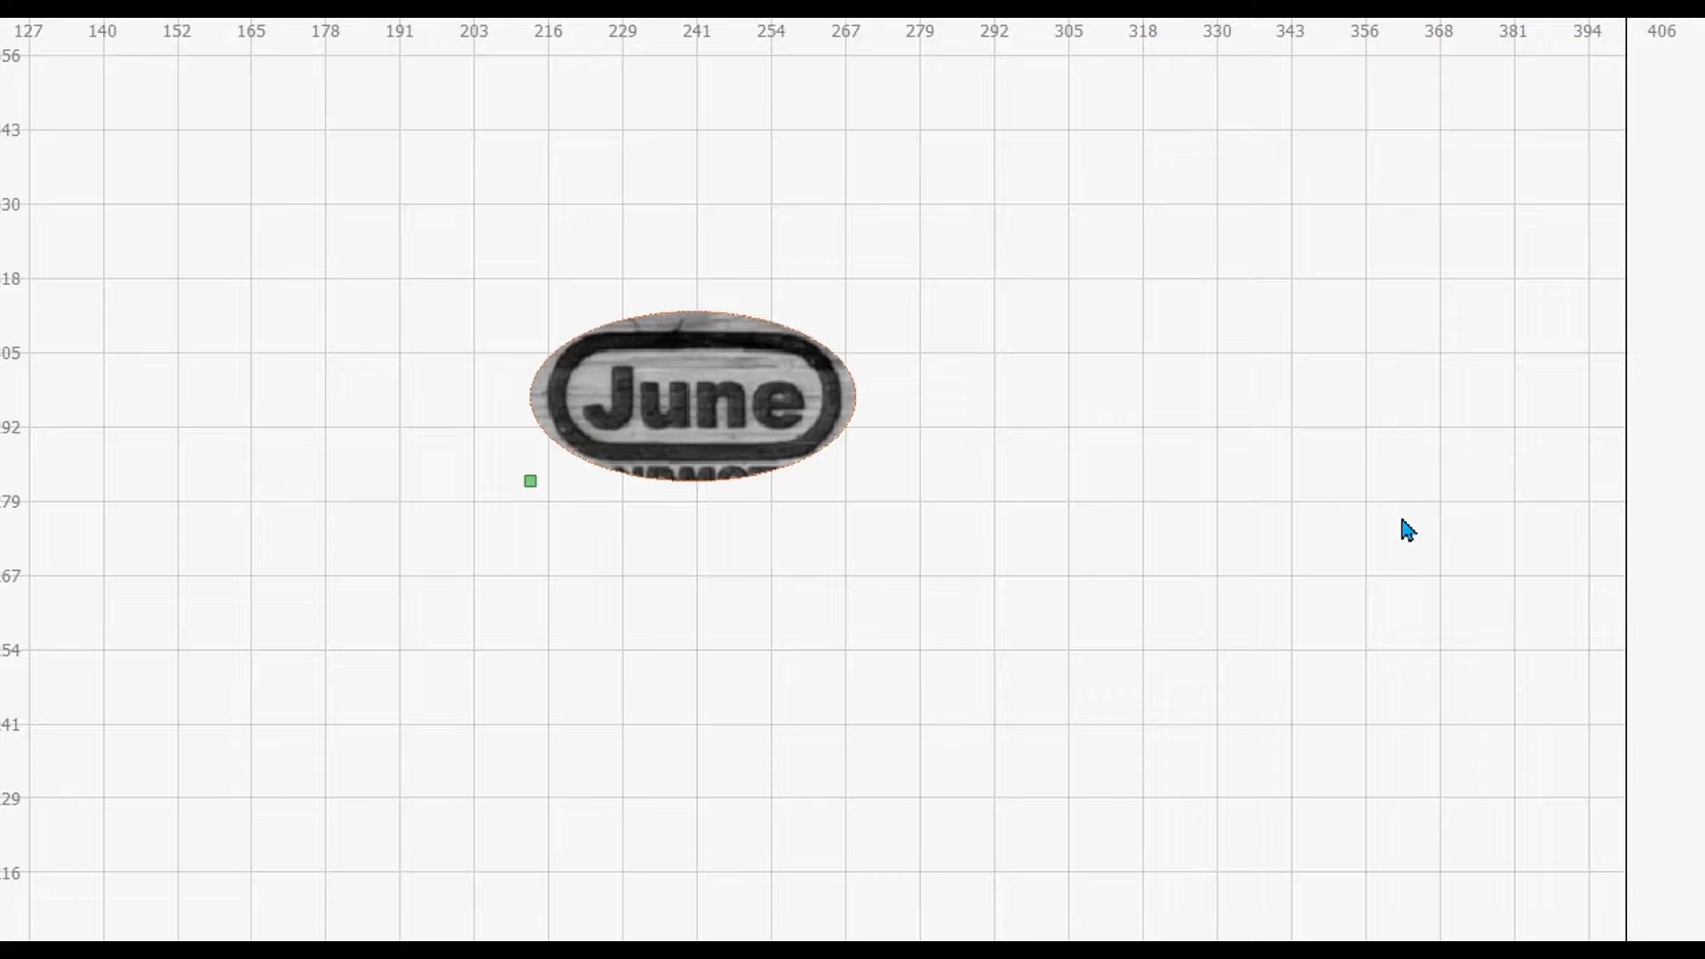
Step: Flatten the image mask so the picture is cropped to the ellipse, and deselect the result
left_click(811, 404)
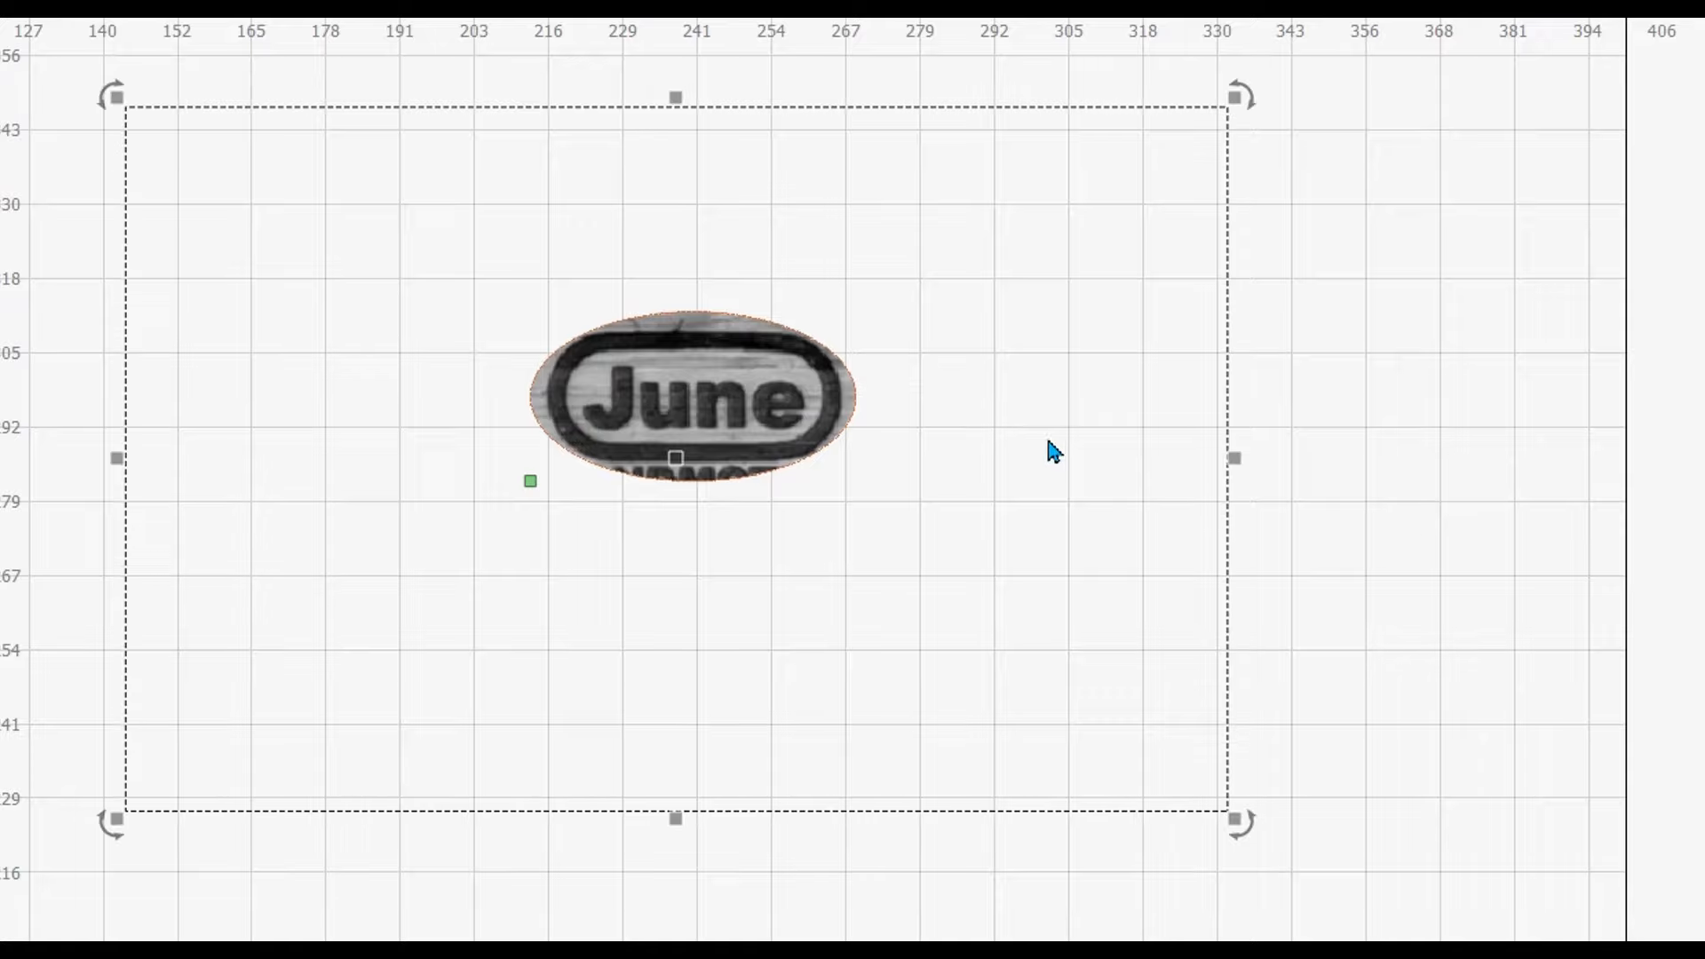
right_click(808, 390)
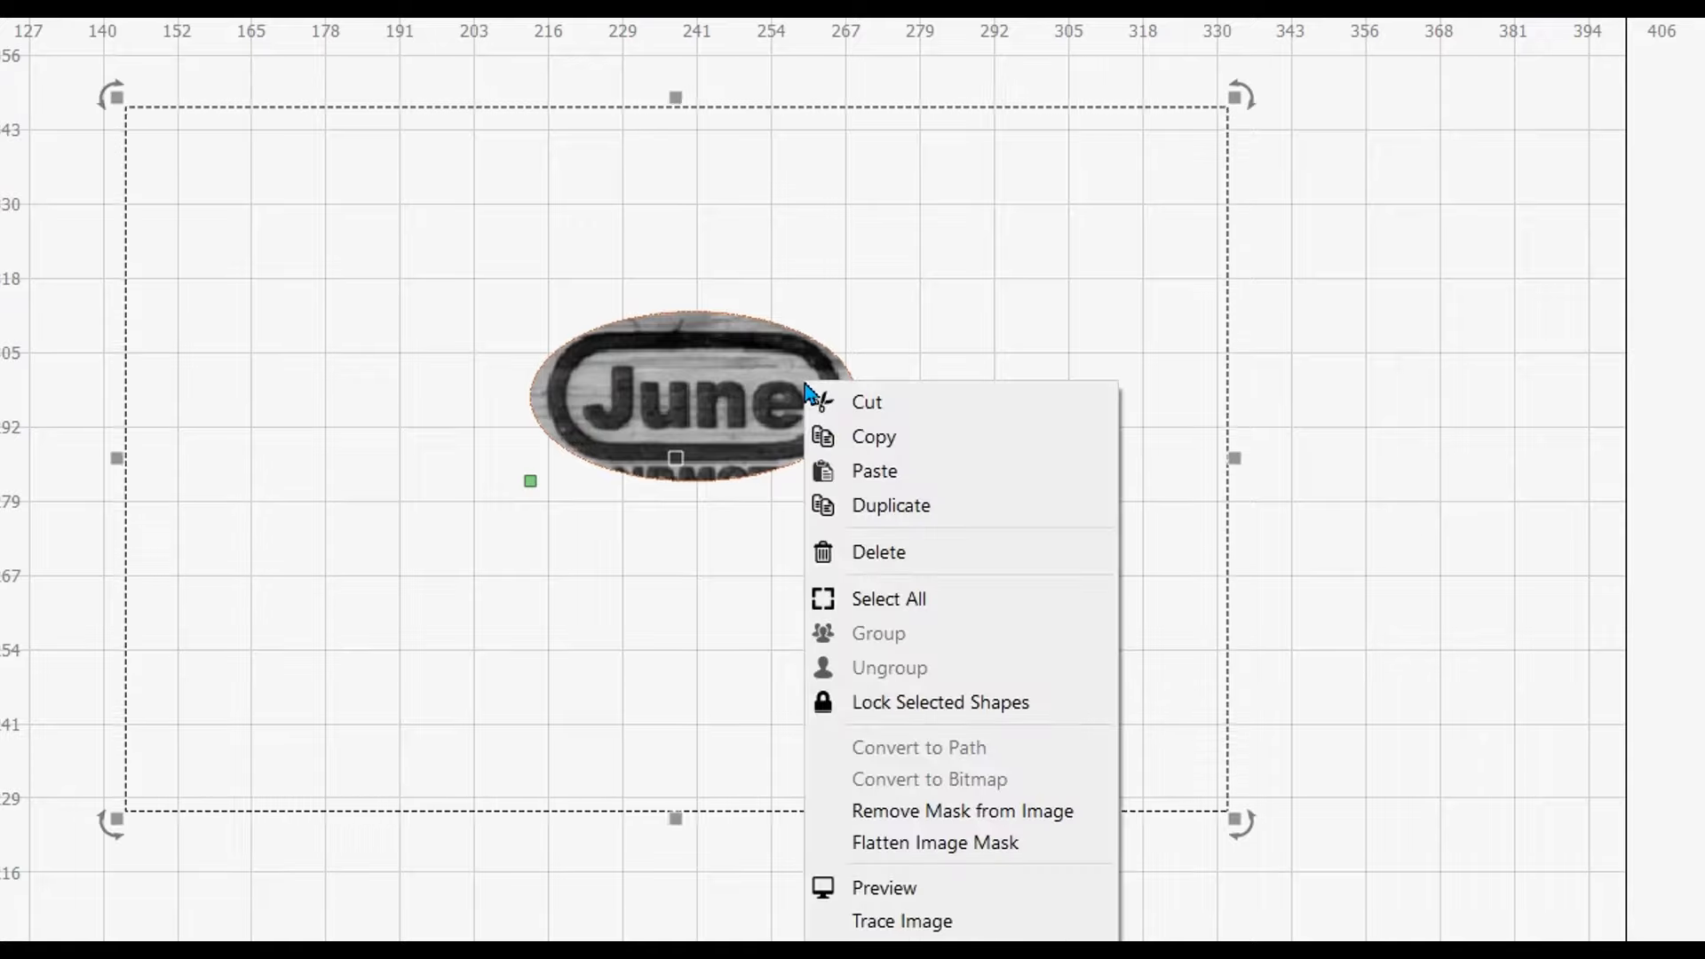
left_click(1041, 842)
left_click(1143, 617)
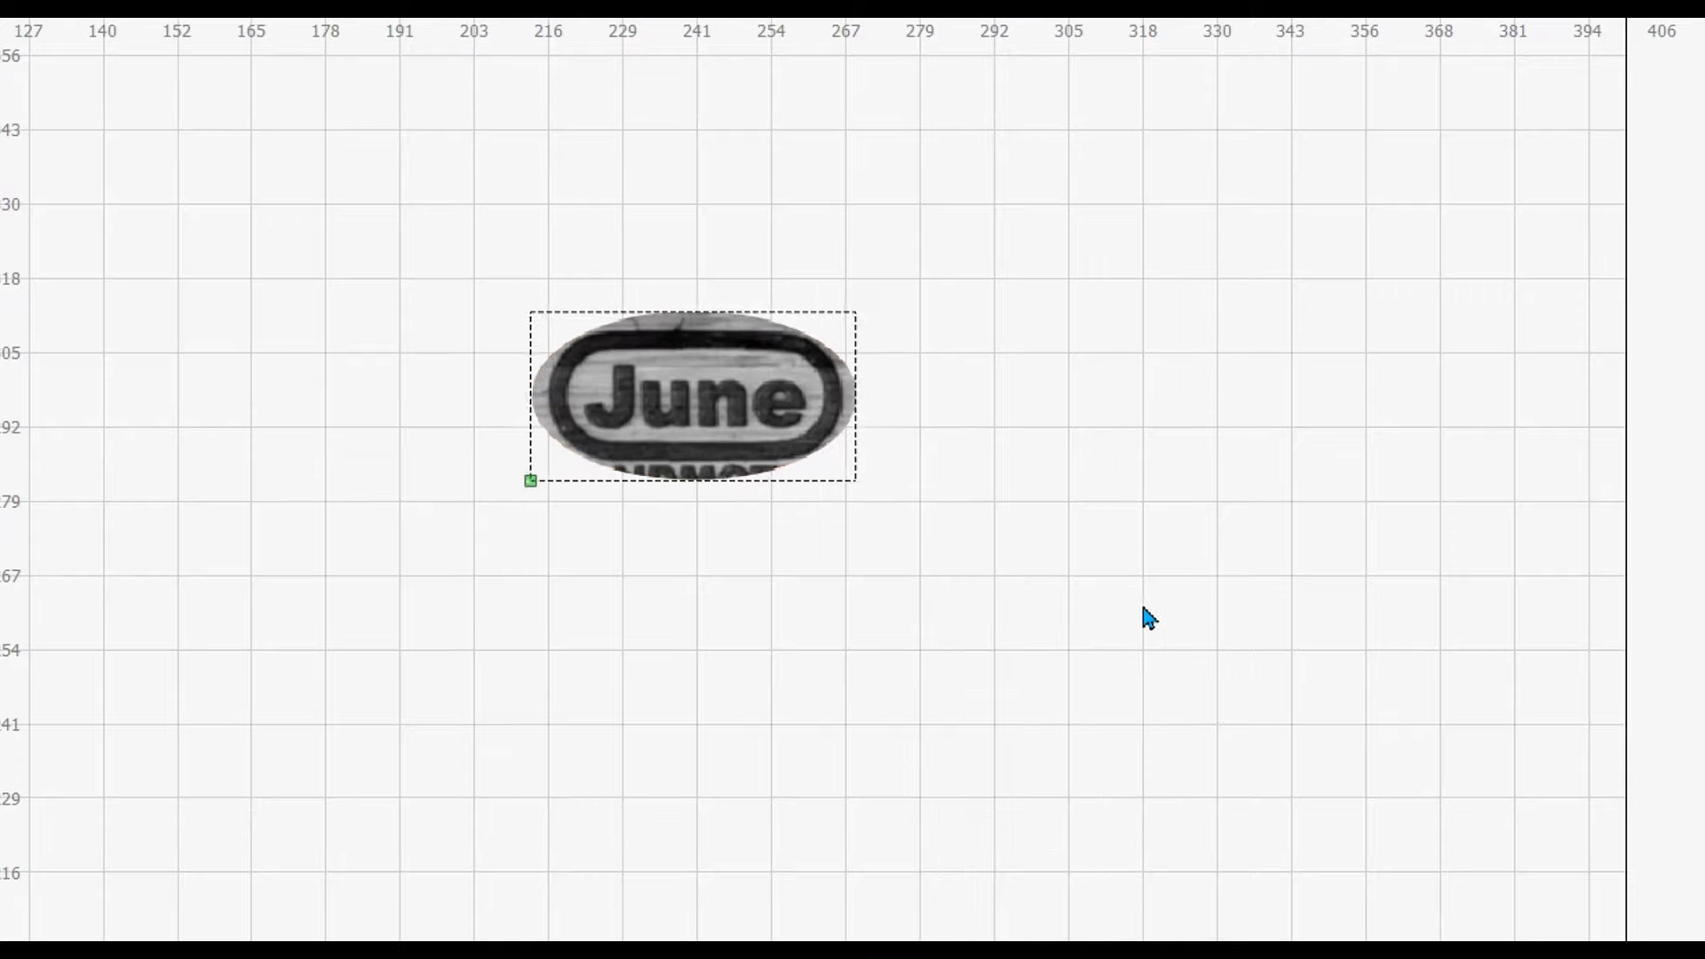
Step: Move the flattened oval image slightly to the right and deselect it
left_click(719, 356)
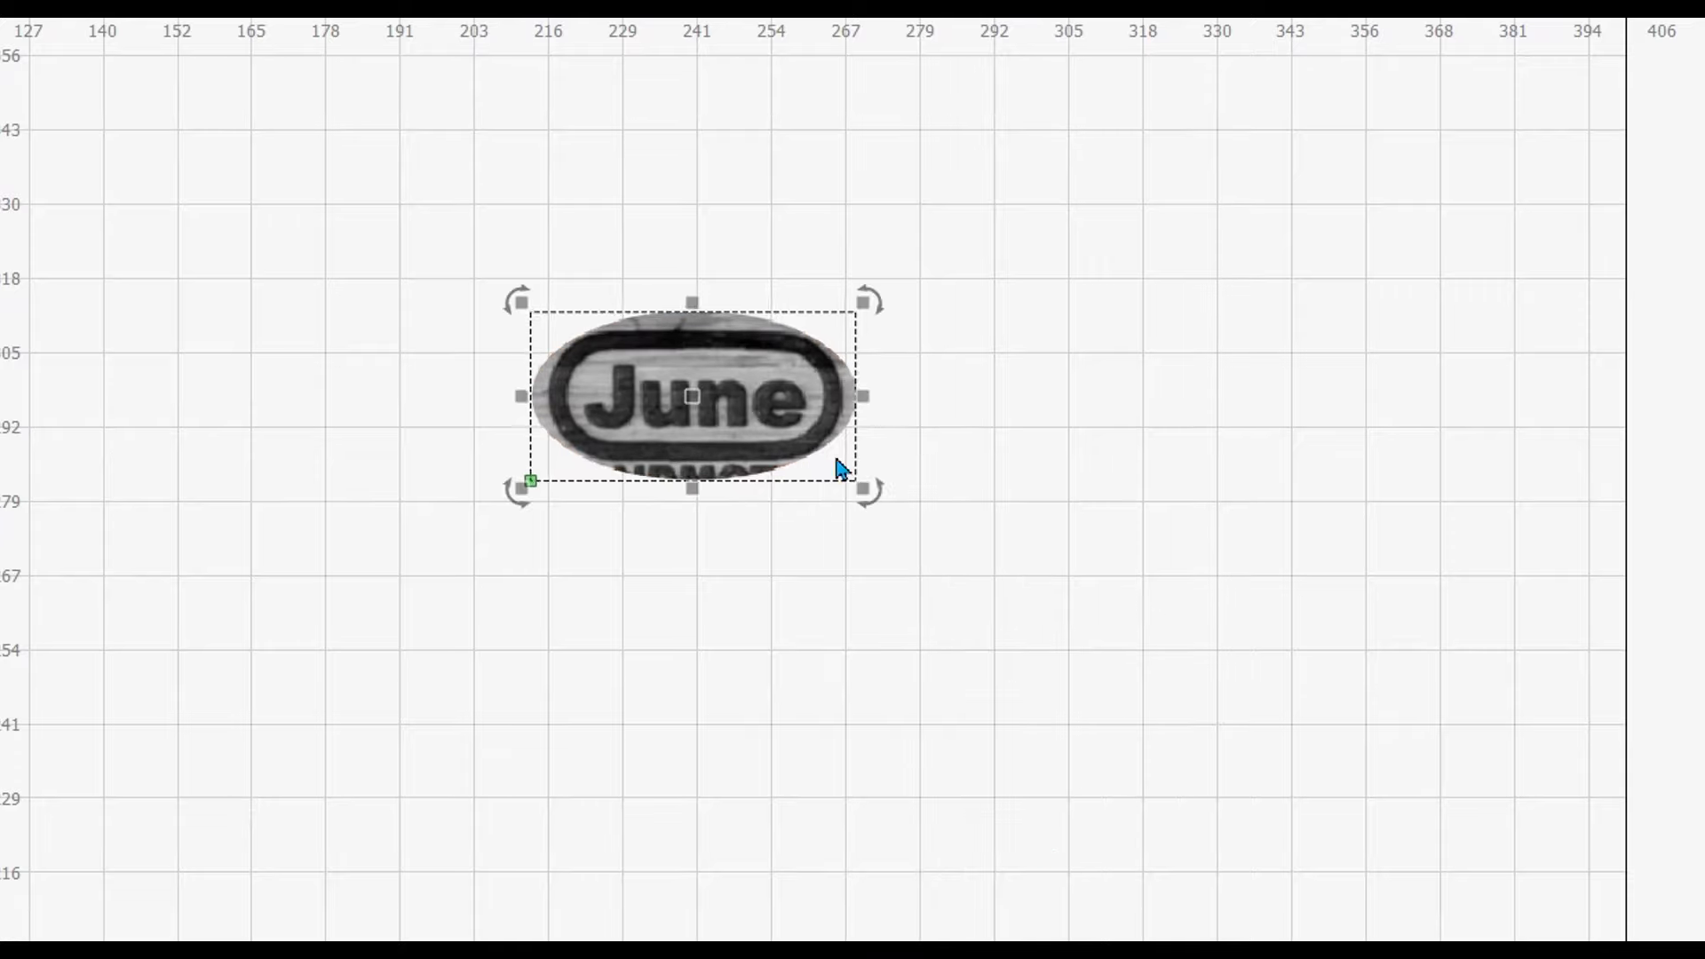
left_click_drag(693, 404, 785, 400)
left_click(471, 425)
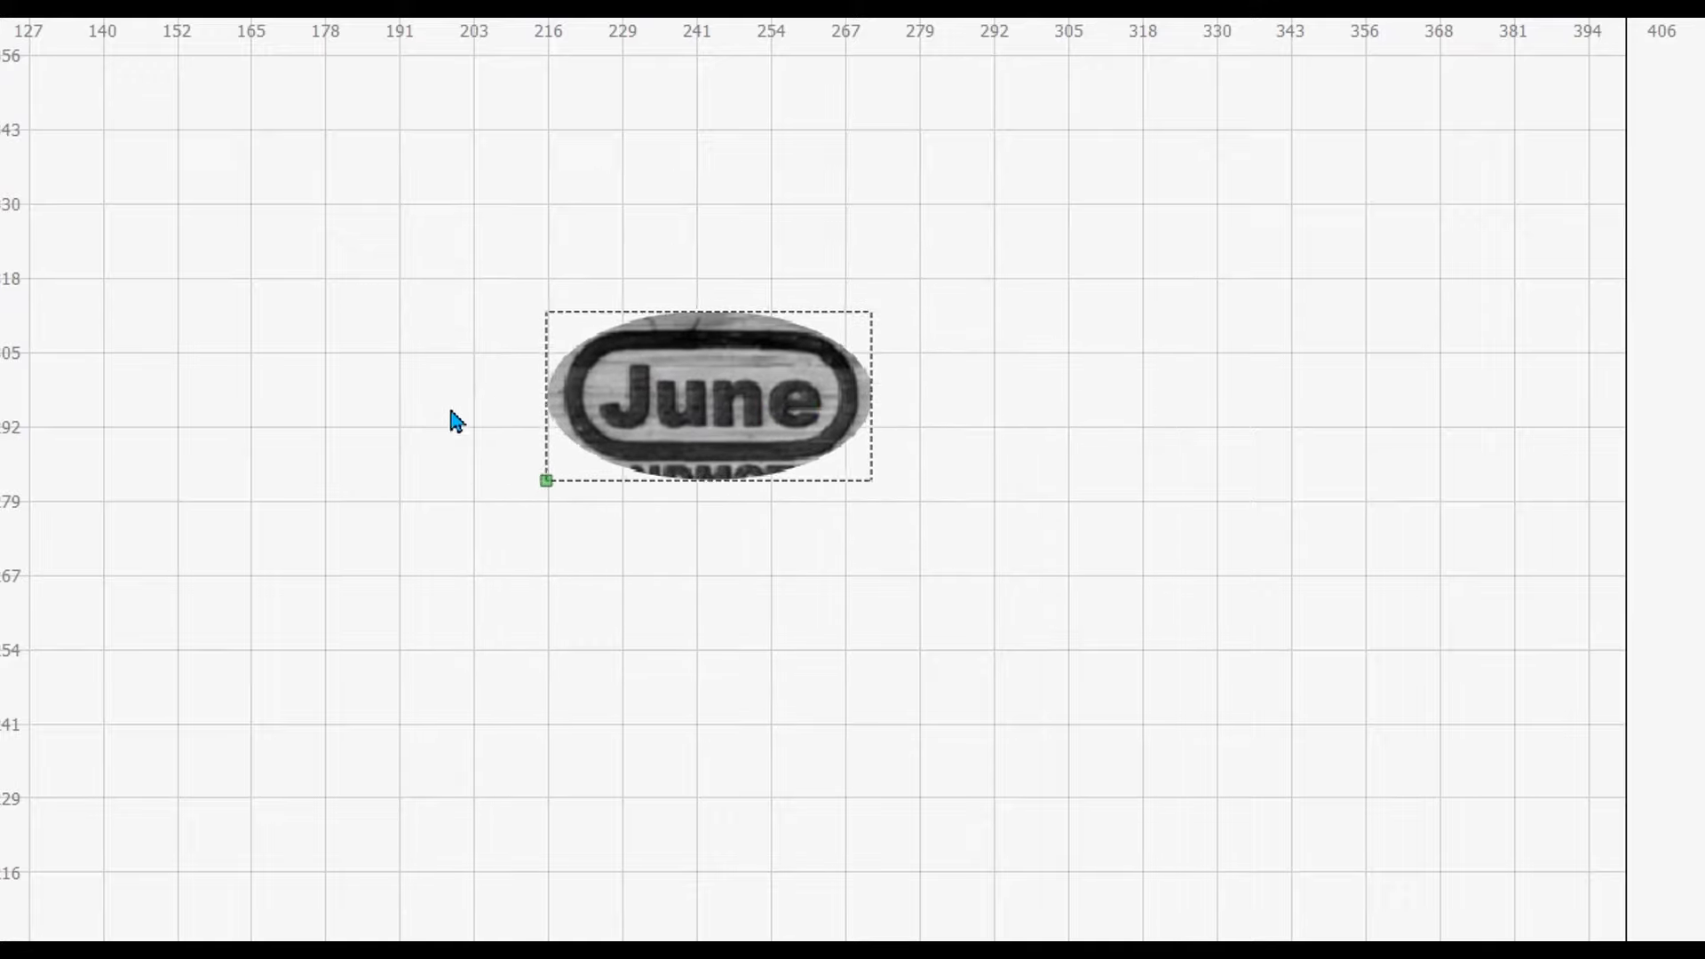
Step: Undo the oval image's move and the mask flattening
left_click(725, 397)
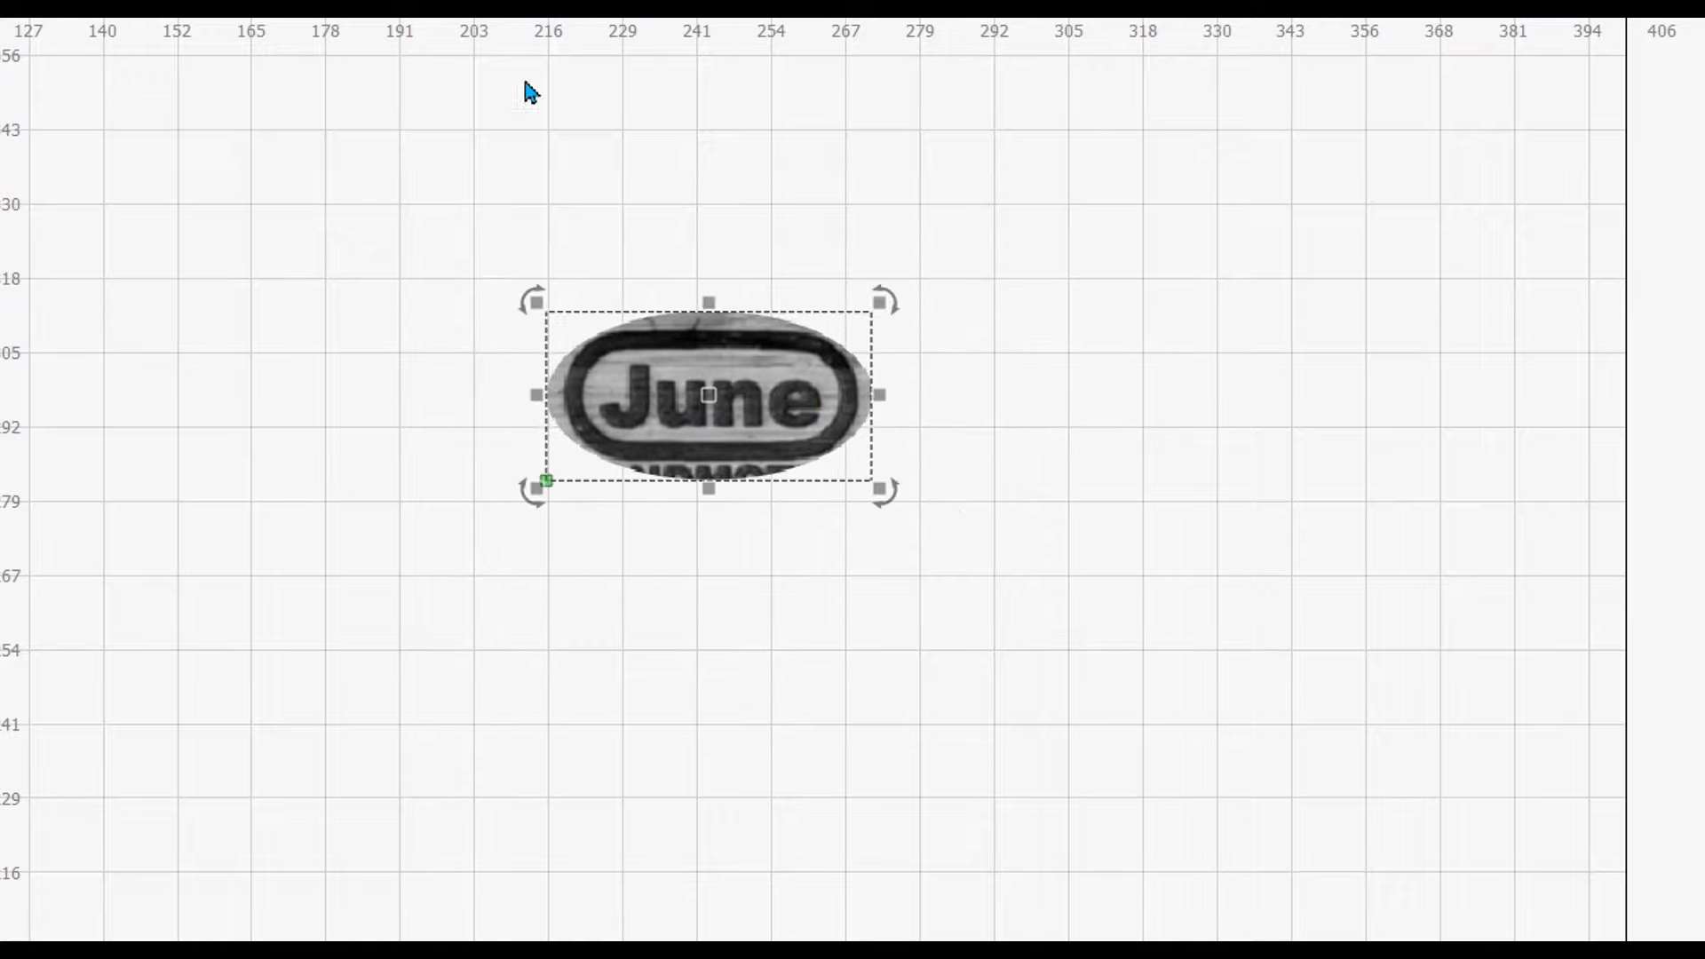
key("Escape")
mouse_move(547, 480)
left_mouse_down()
mouse_move(546, 449)
mouse_move(379, 484)
mouse_move(531, 365)
mouse_move(531, 480)
left_mouse_up()
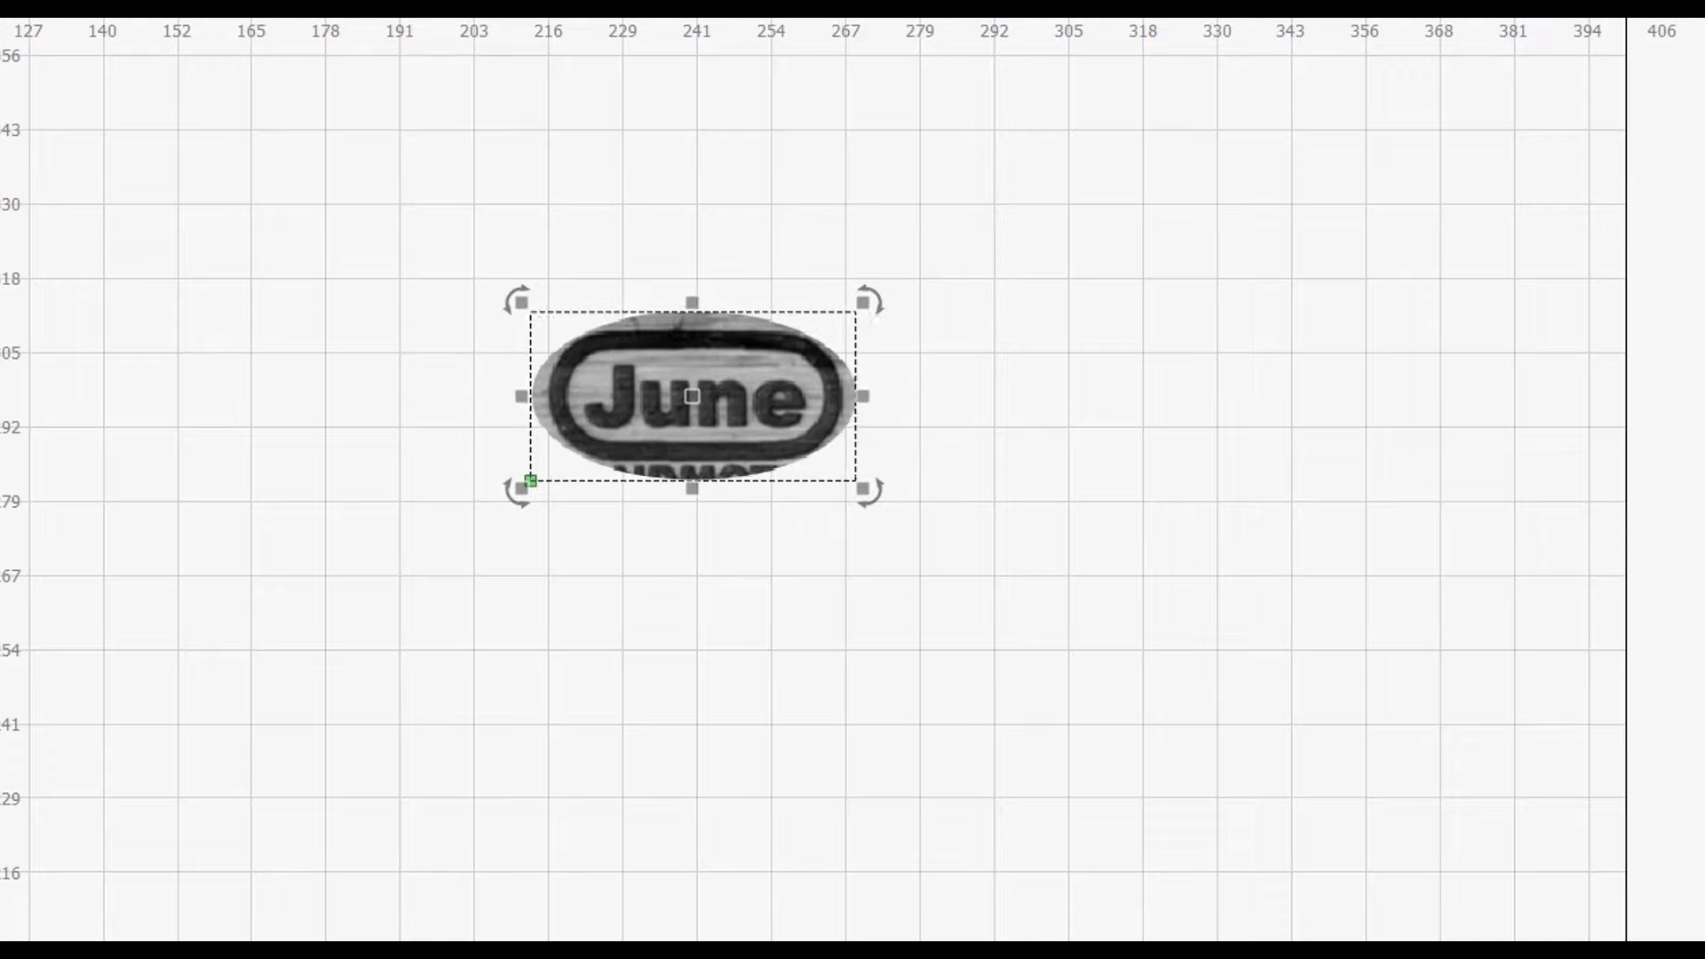
key("ctrl+z")
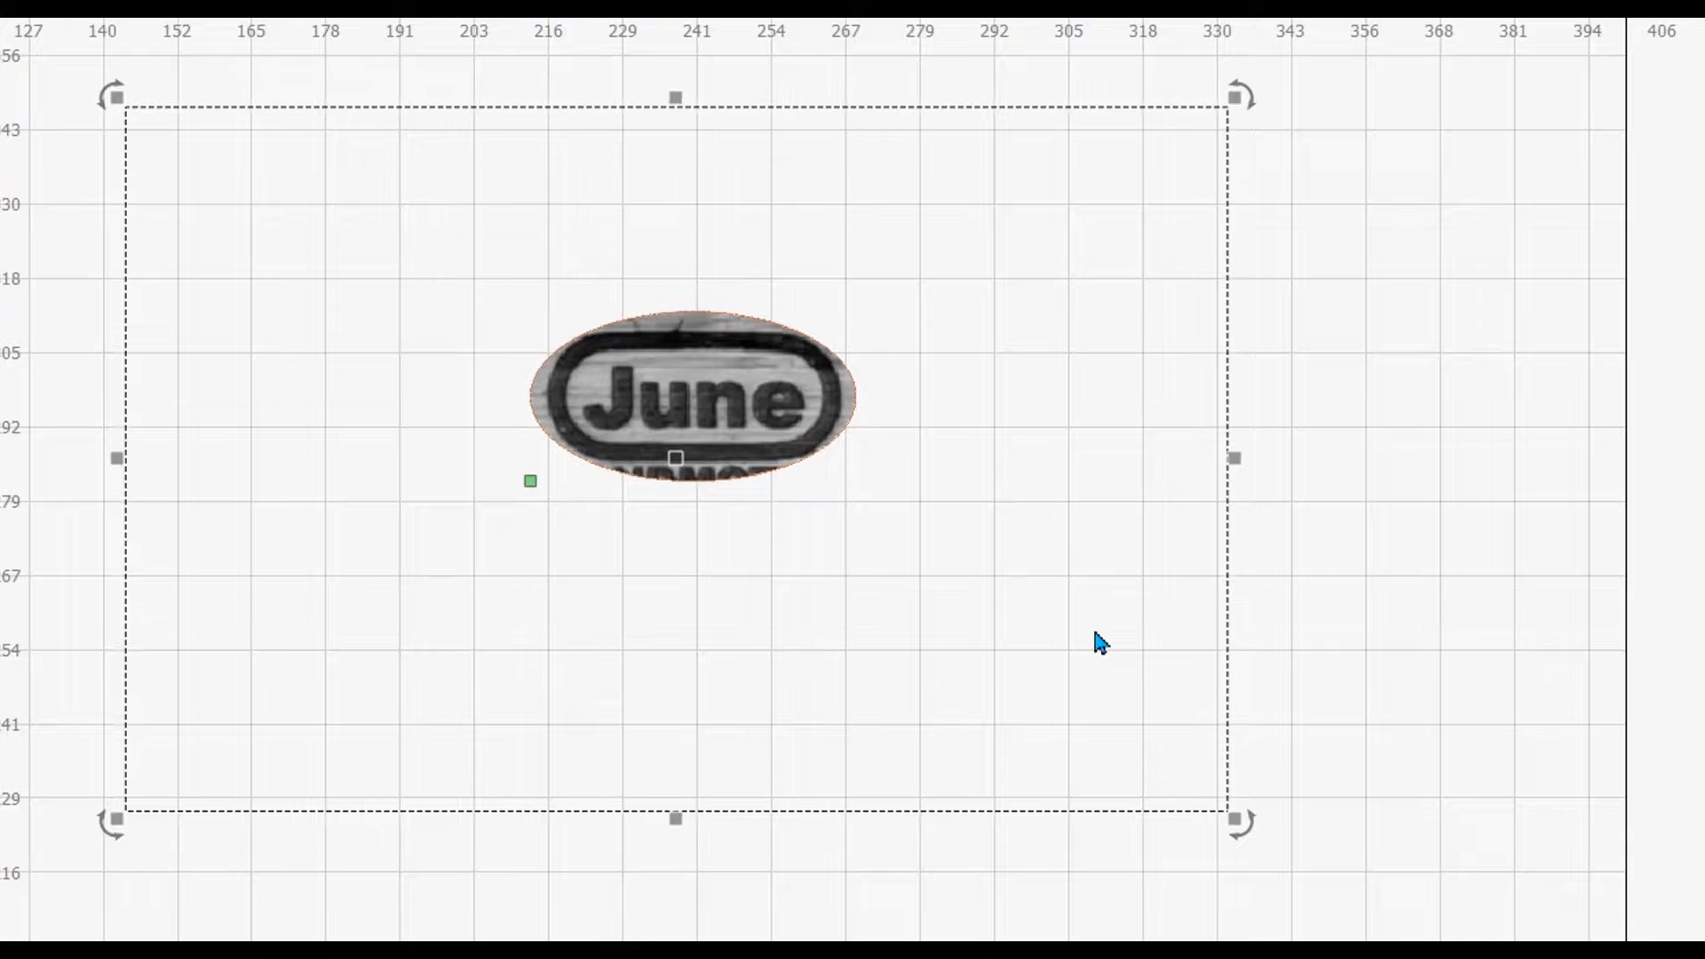
Step: Shift the masked image and its ellipse slightly up and right, flatten the image mask again and deselect the result
left_click_drag(628, 397, 733, 384)
left_click(1063, 451)
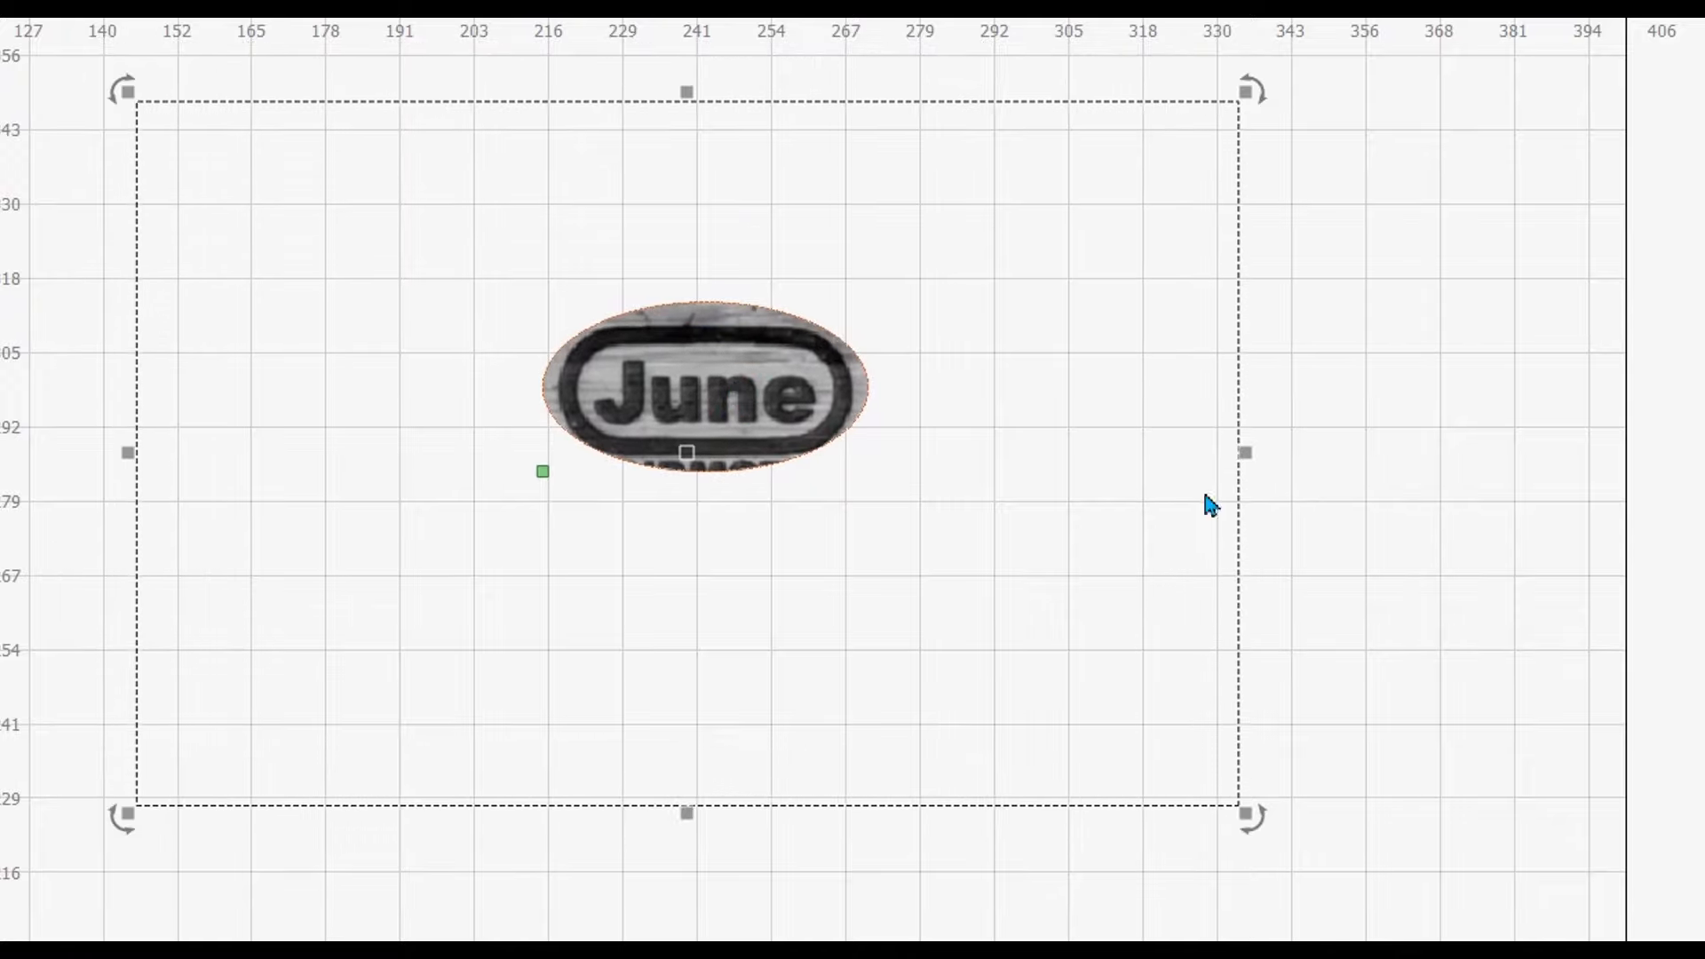
right_click(796, 372)
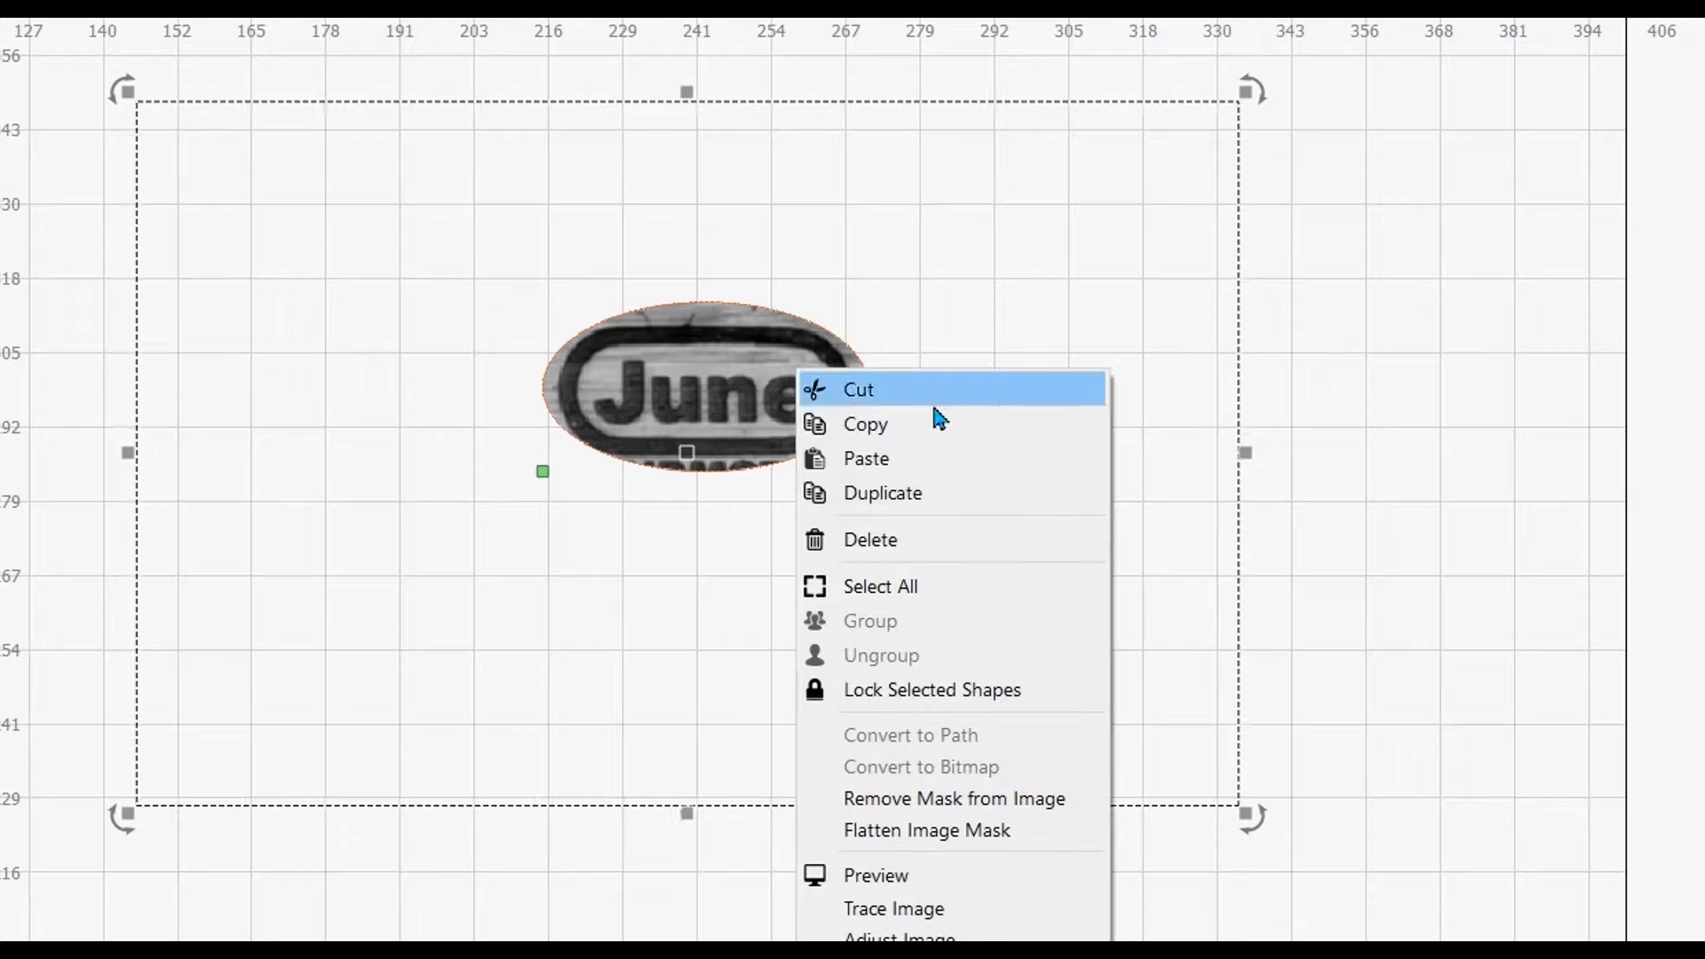
left_click(1037, 826)
left_click(1054, 540)
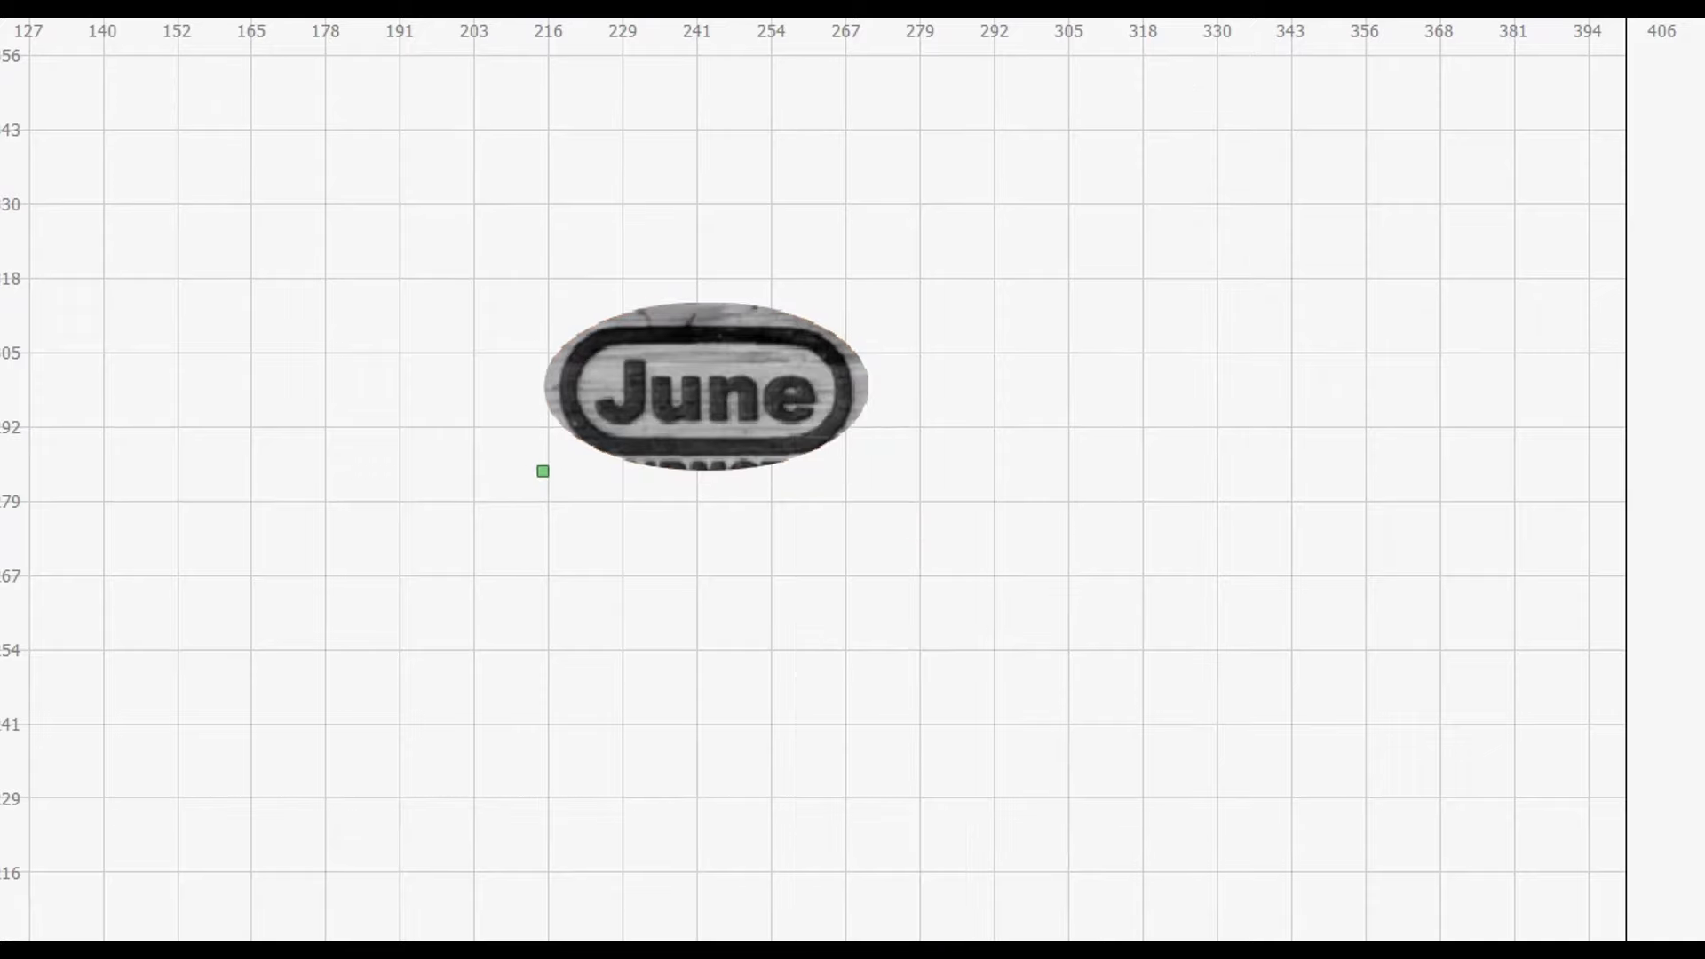
Step: Undo the flattening, the image and ellipse moves and the mask to restore the full image
key("ctrl+z")
key("ctrl+z")
key("ctrl+z")
key("ctrl+z")
key("ctrl+z")
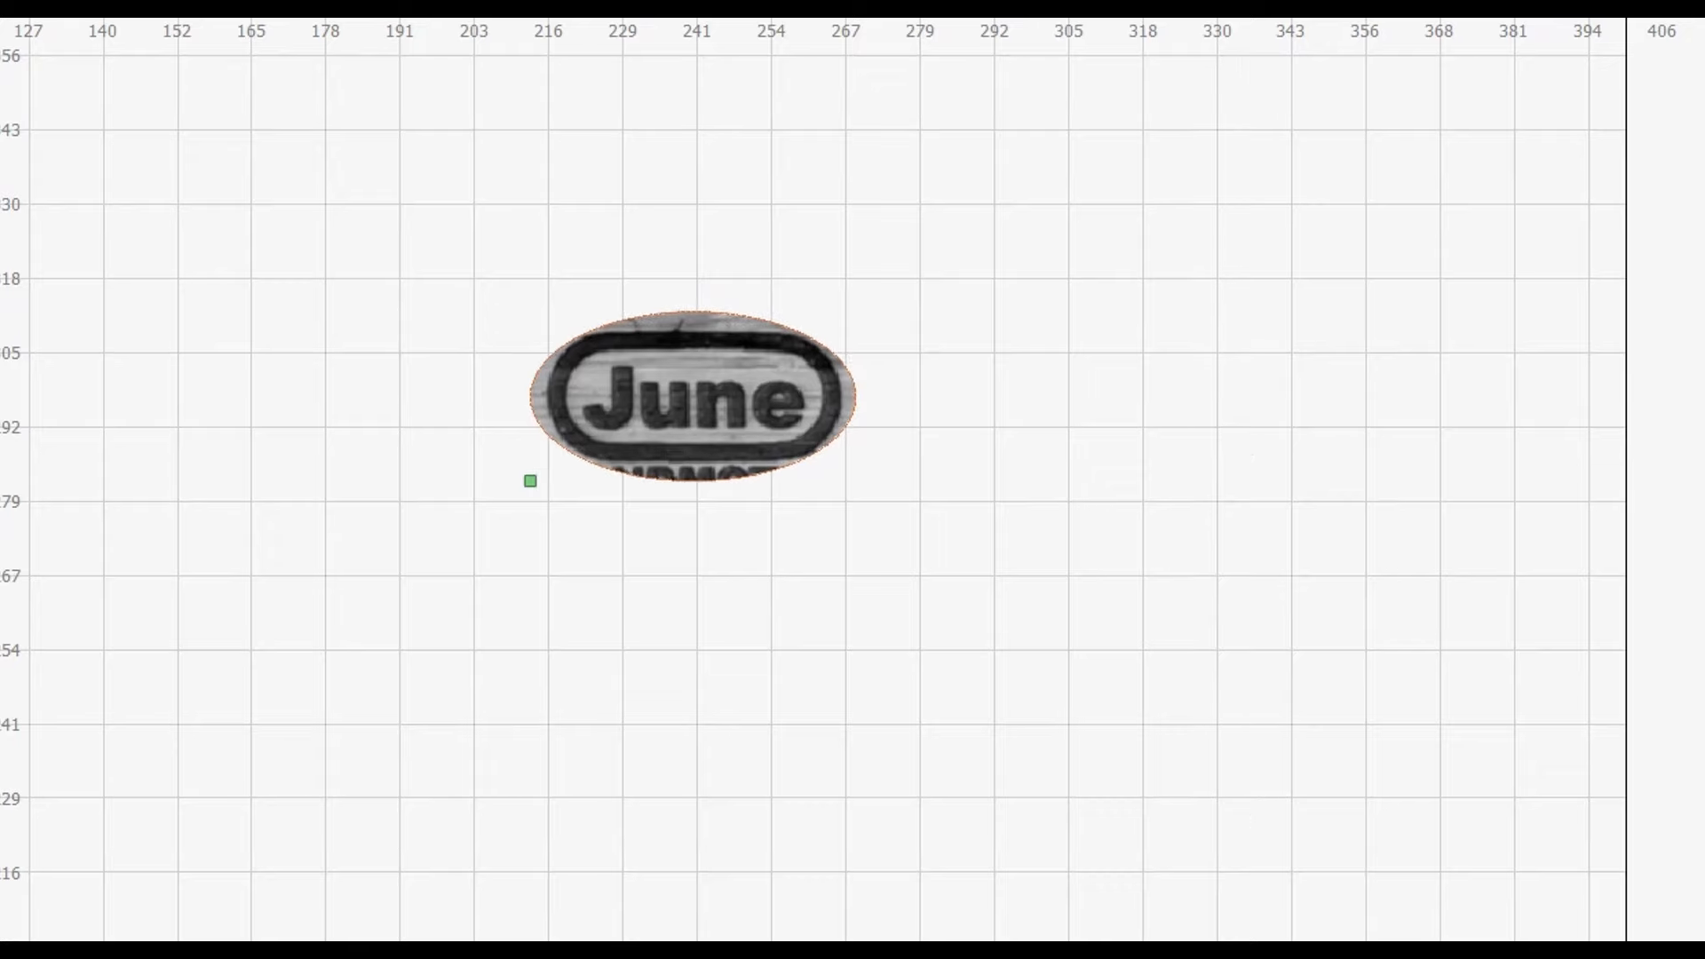
key("ctrl+z")
key("ctrl+z")
key("ctrl+z")
key("ctrl+z")
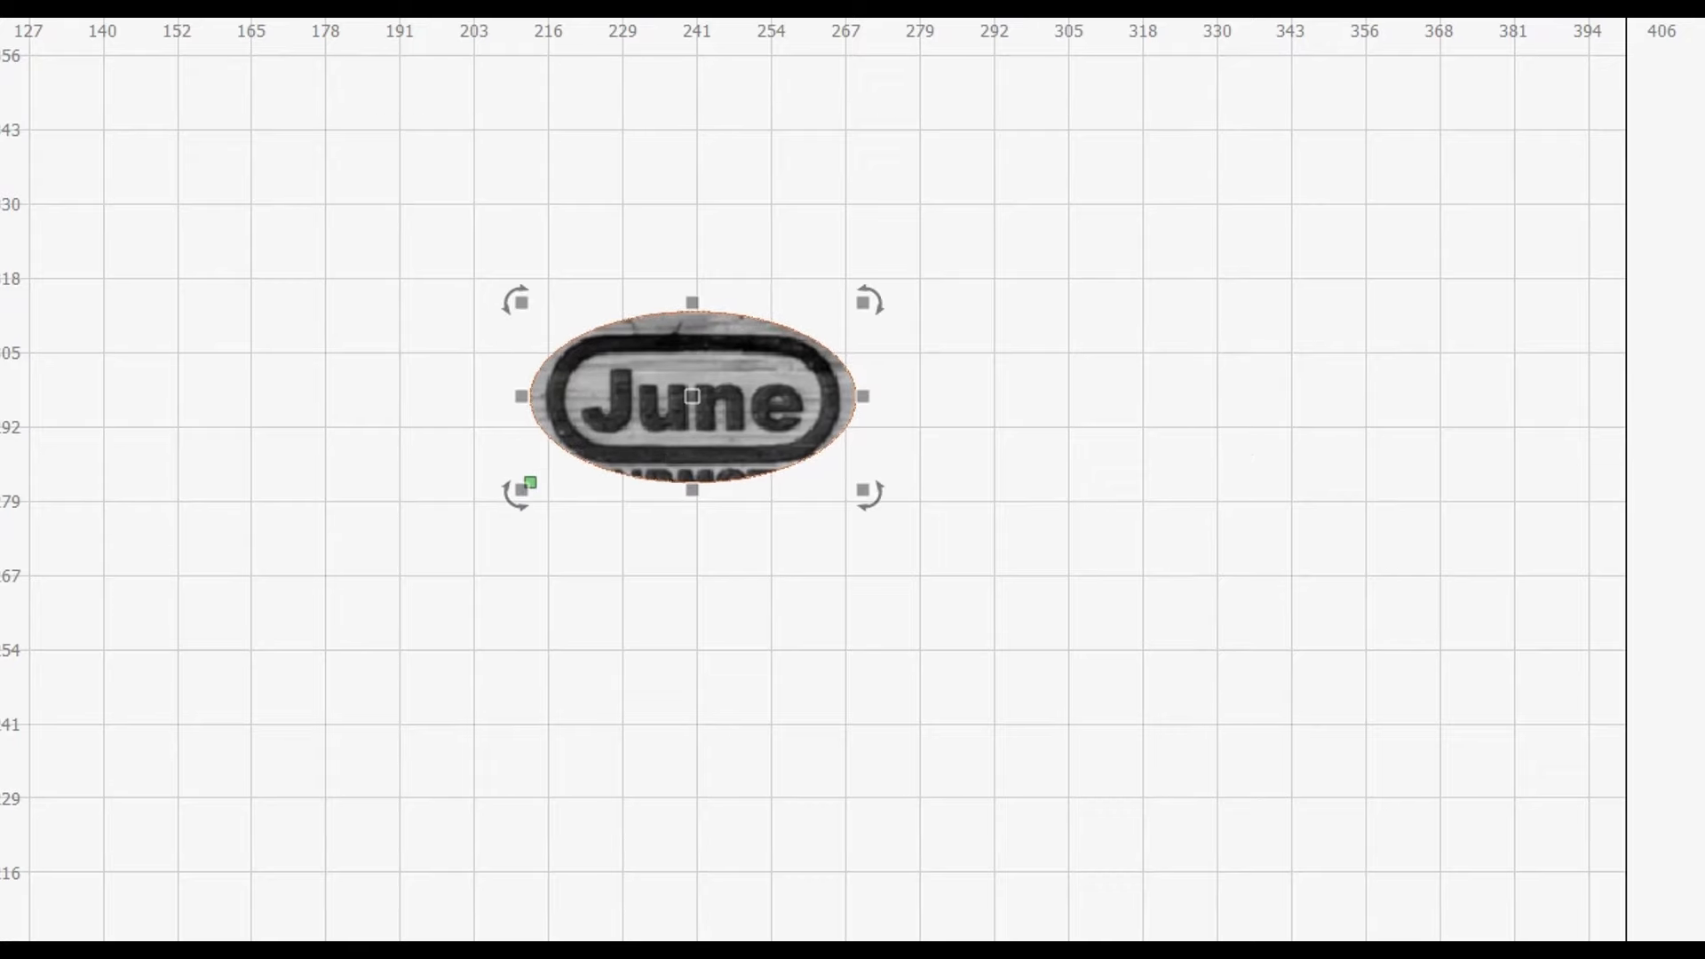
key("ctrl+z")
key("ctrl+z")
key("ctrl+z")
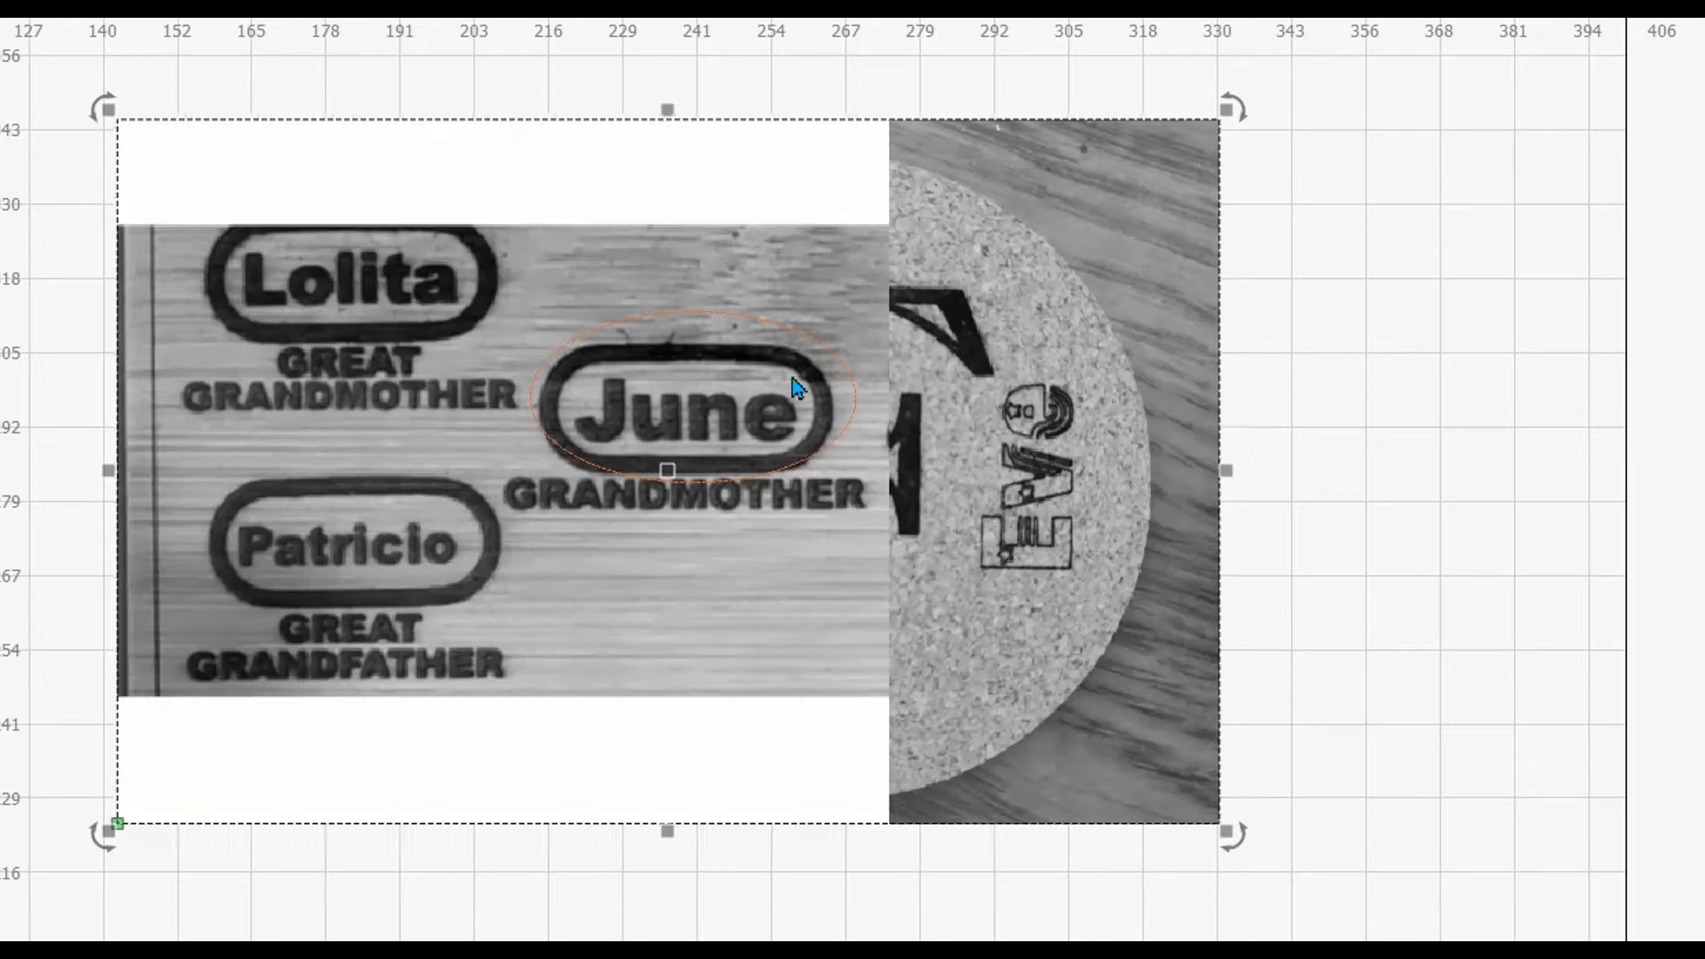
Step: Undo the ellipse's T1 layer assignment and its drawing, leaving only the image in the workspace
left_click(215, 92)
left_click(215, 91)
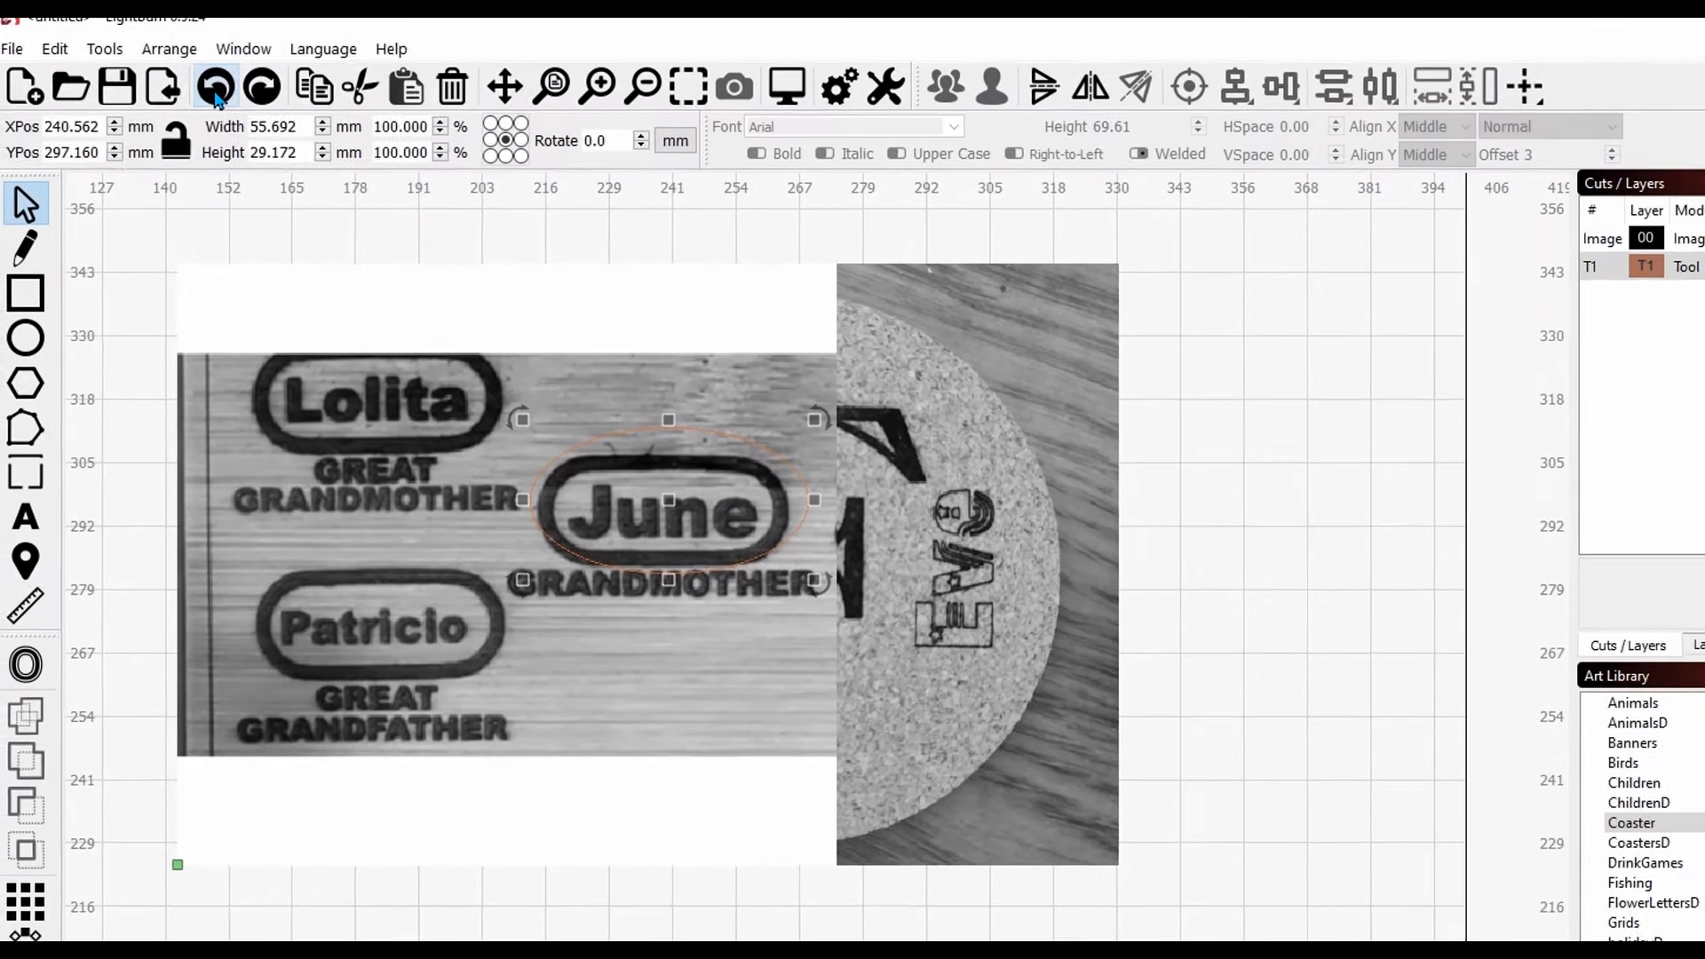
left_click(215, 91)
left_click(215, 92)
left_click(215, 92)
left_click(215, 91)
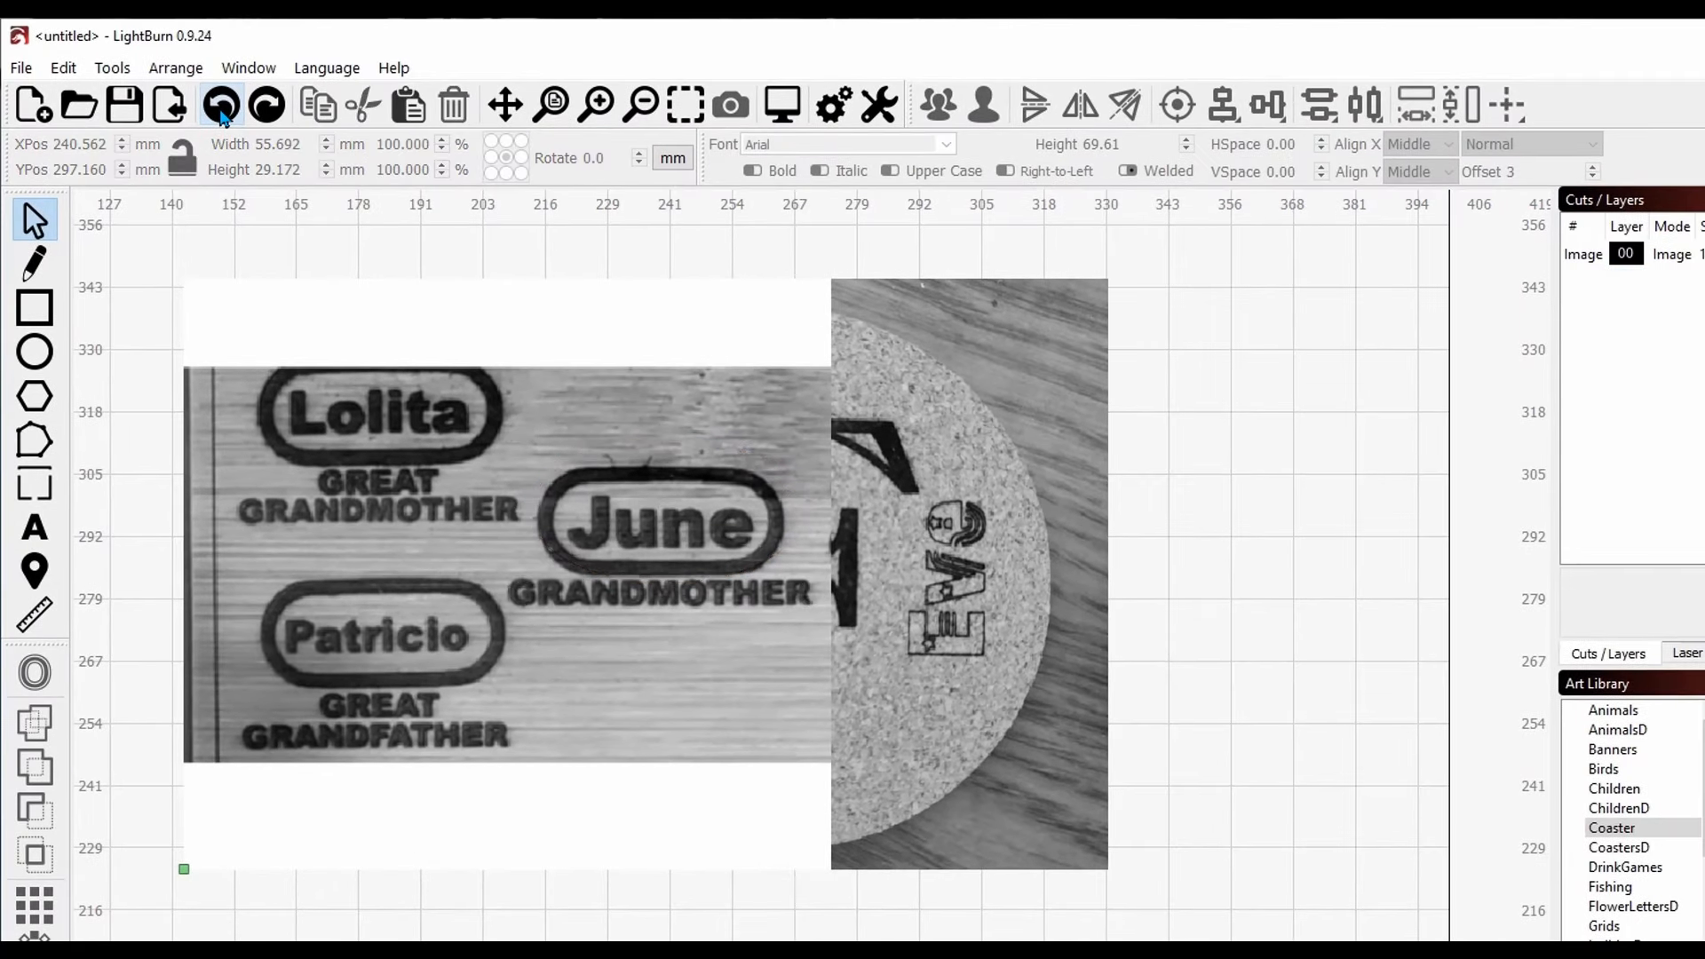
Step: Move the image down and right to about X 263, Y 261 mm and deselect it
left_click_drag(644, 469, 776, 583)
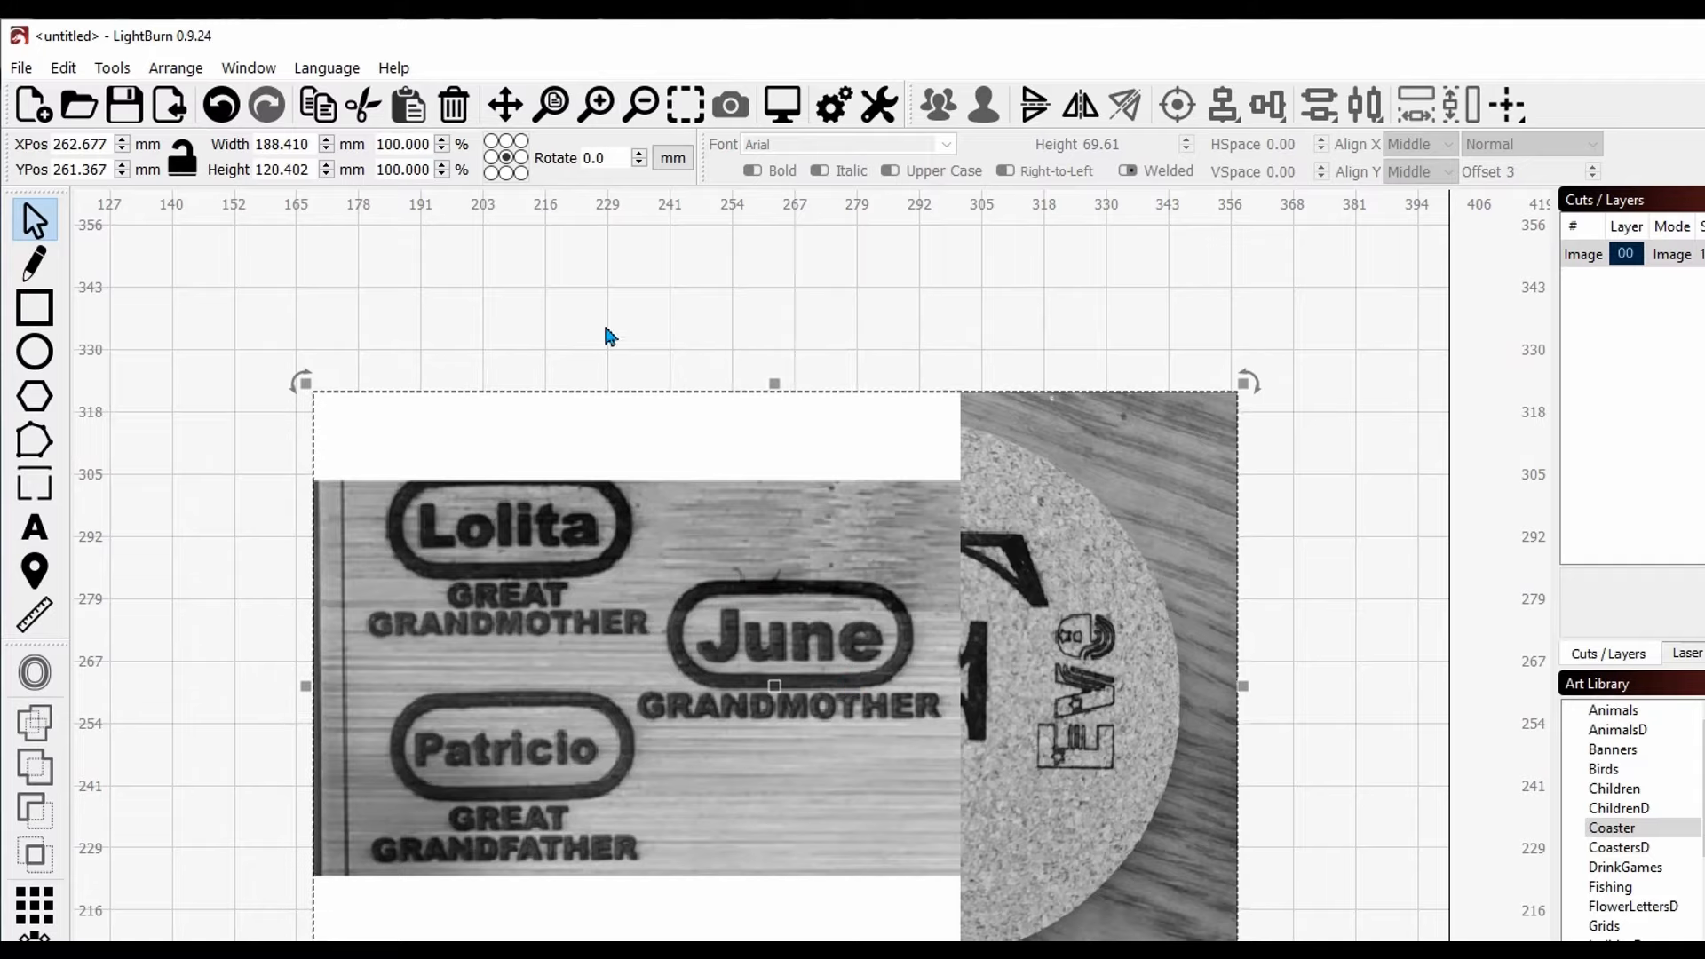
left_click(579, 322)
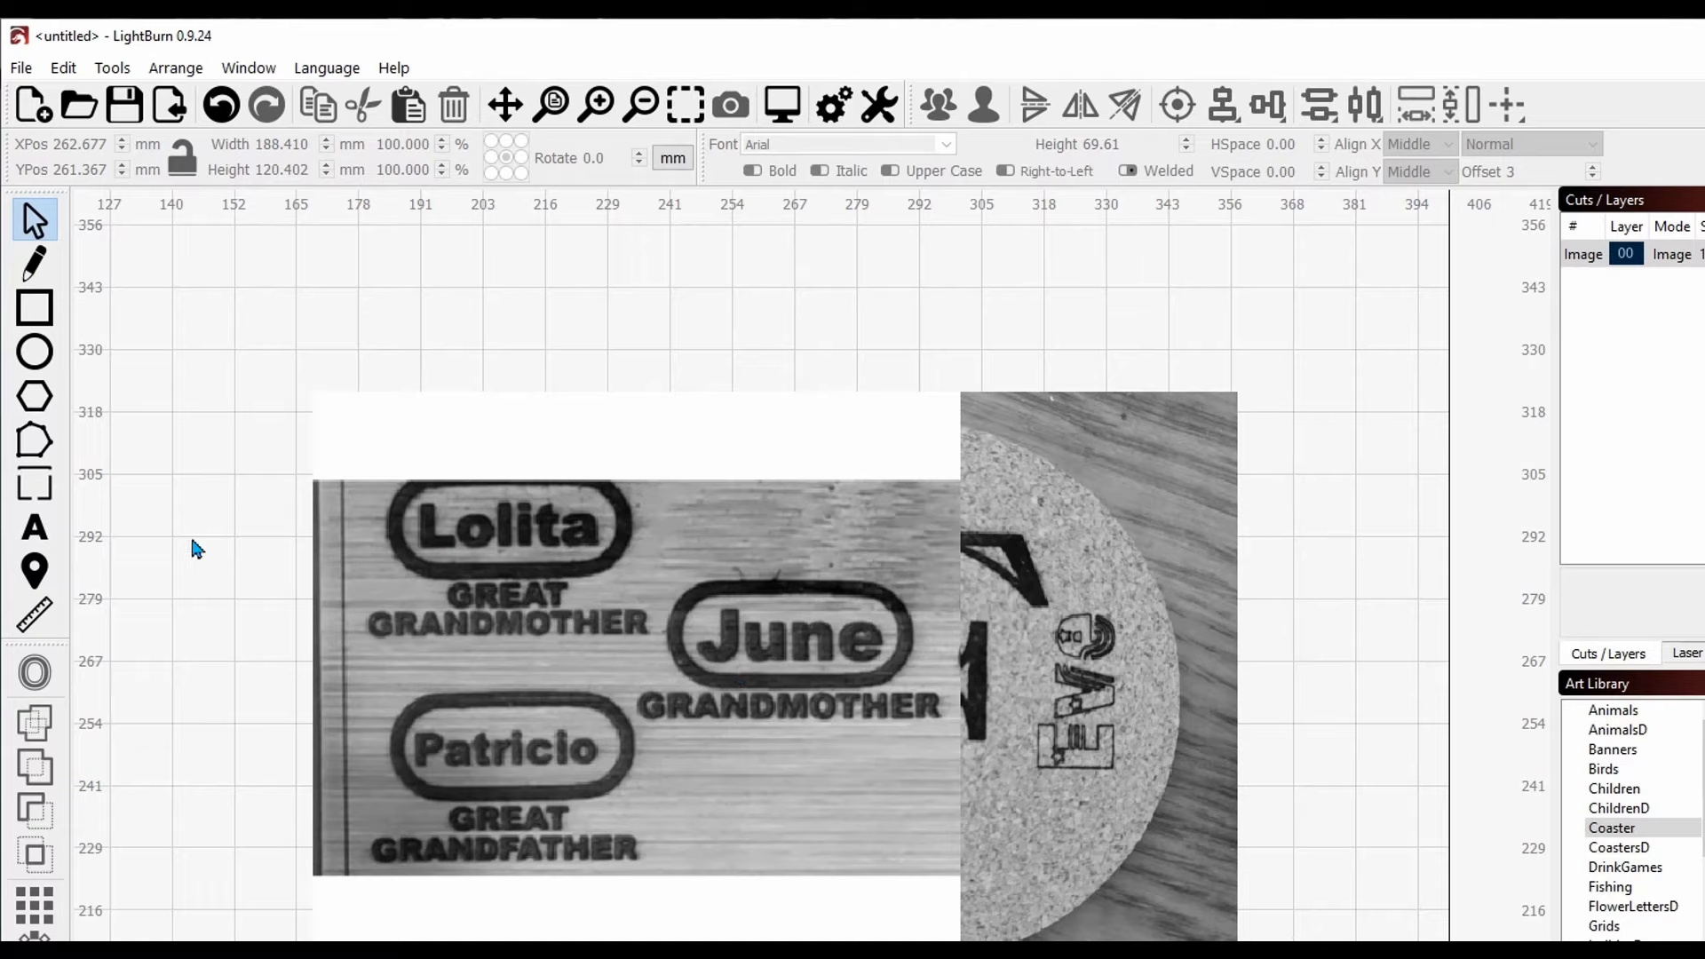
Step: Add the text TEXT in Arial above the image, overlapping its upper part
key("ctrl+t")
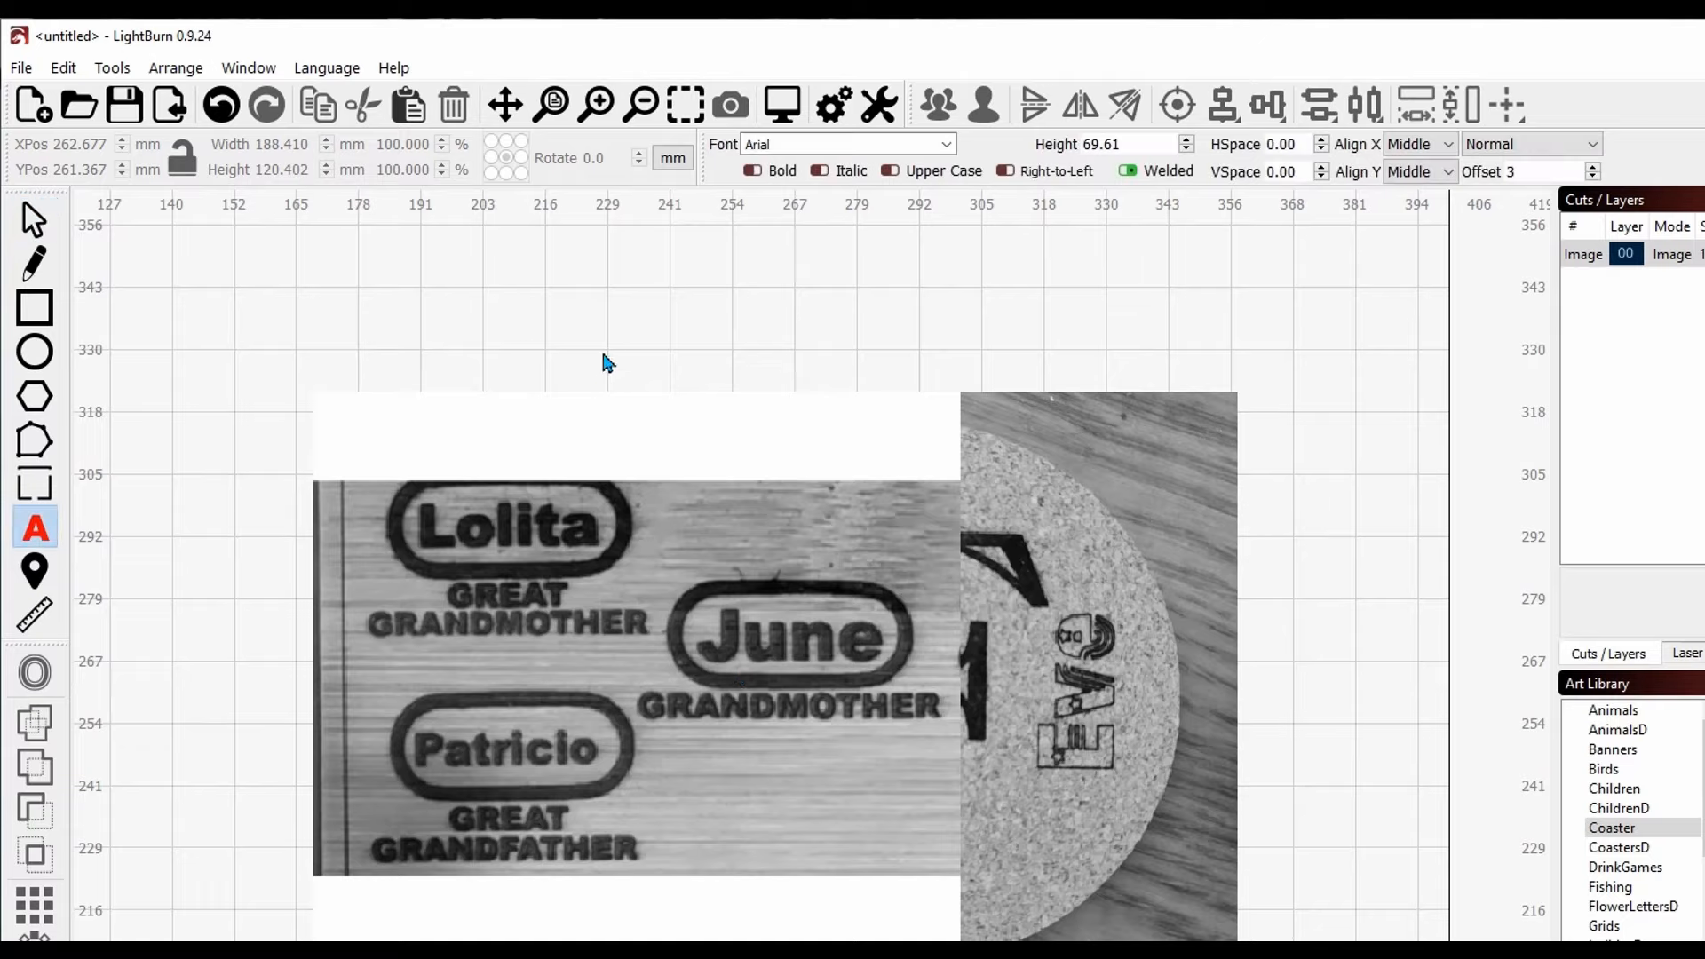
left_click(605, 352)
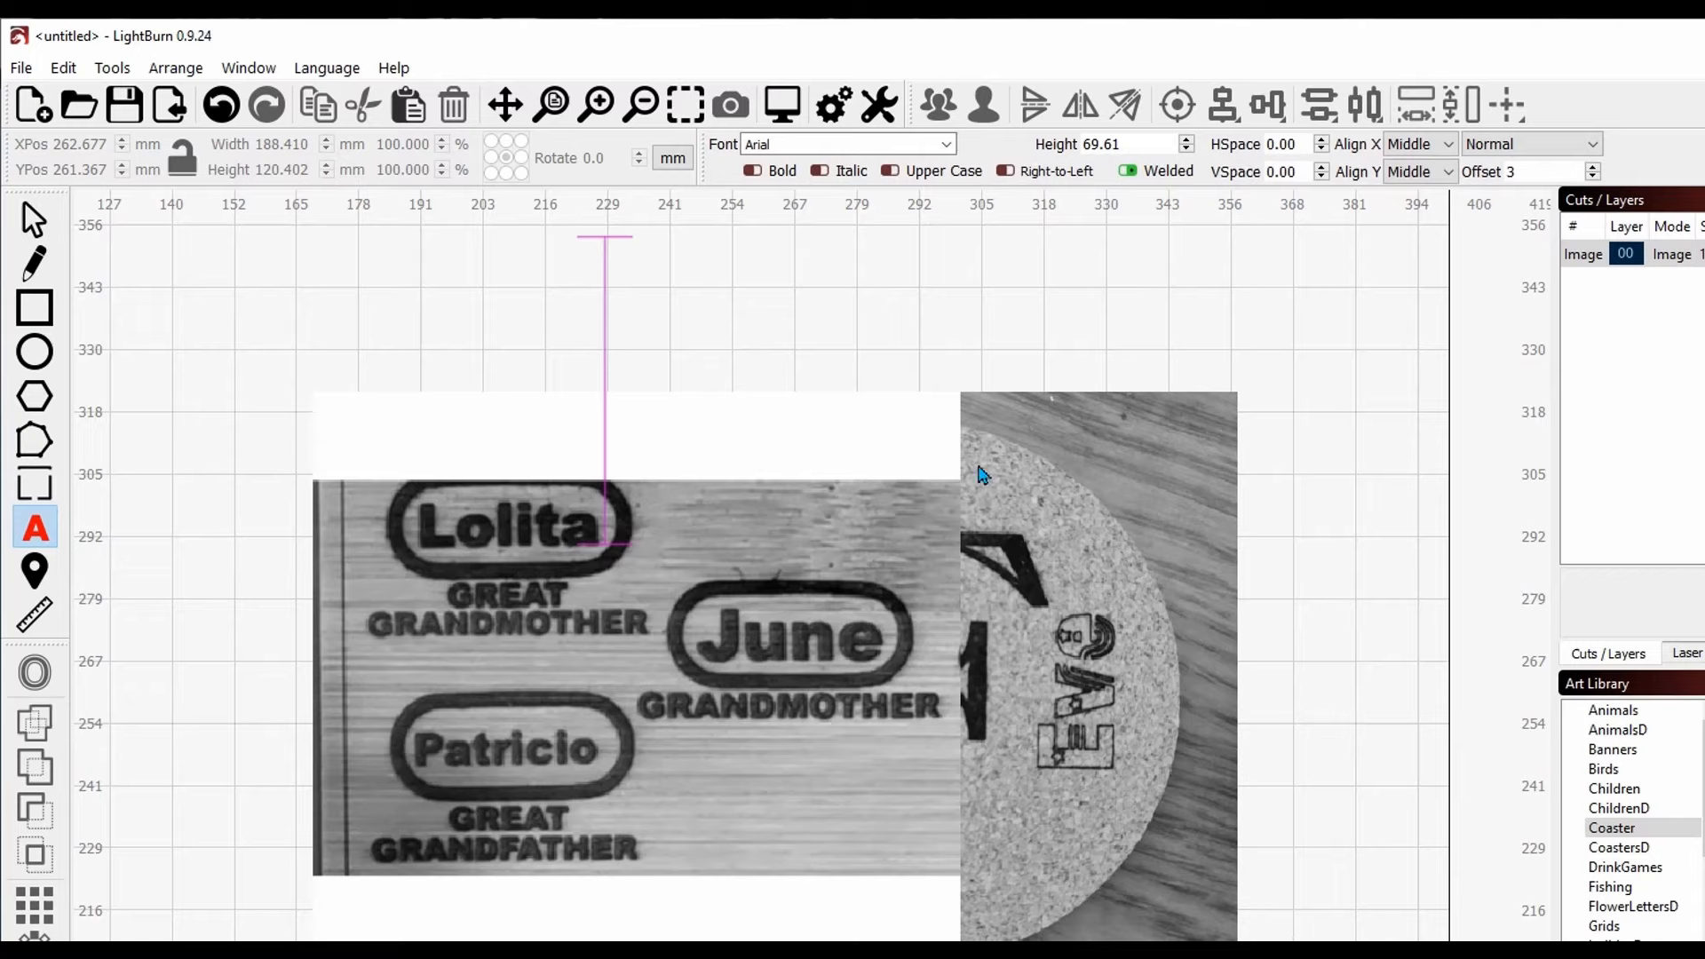
type("TEXT")
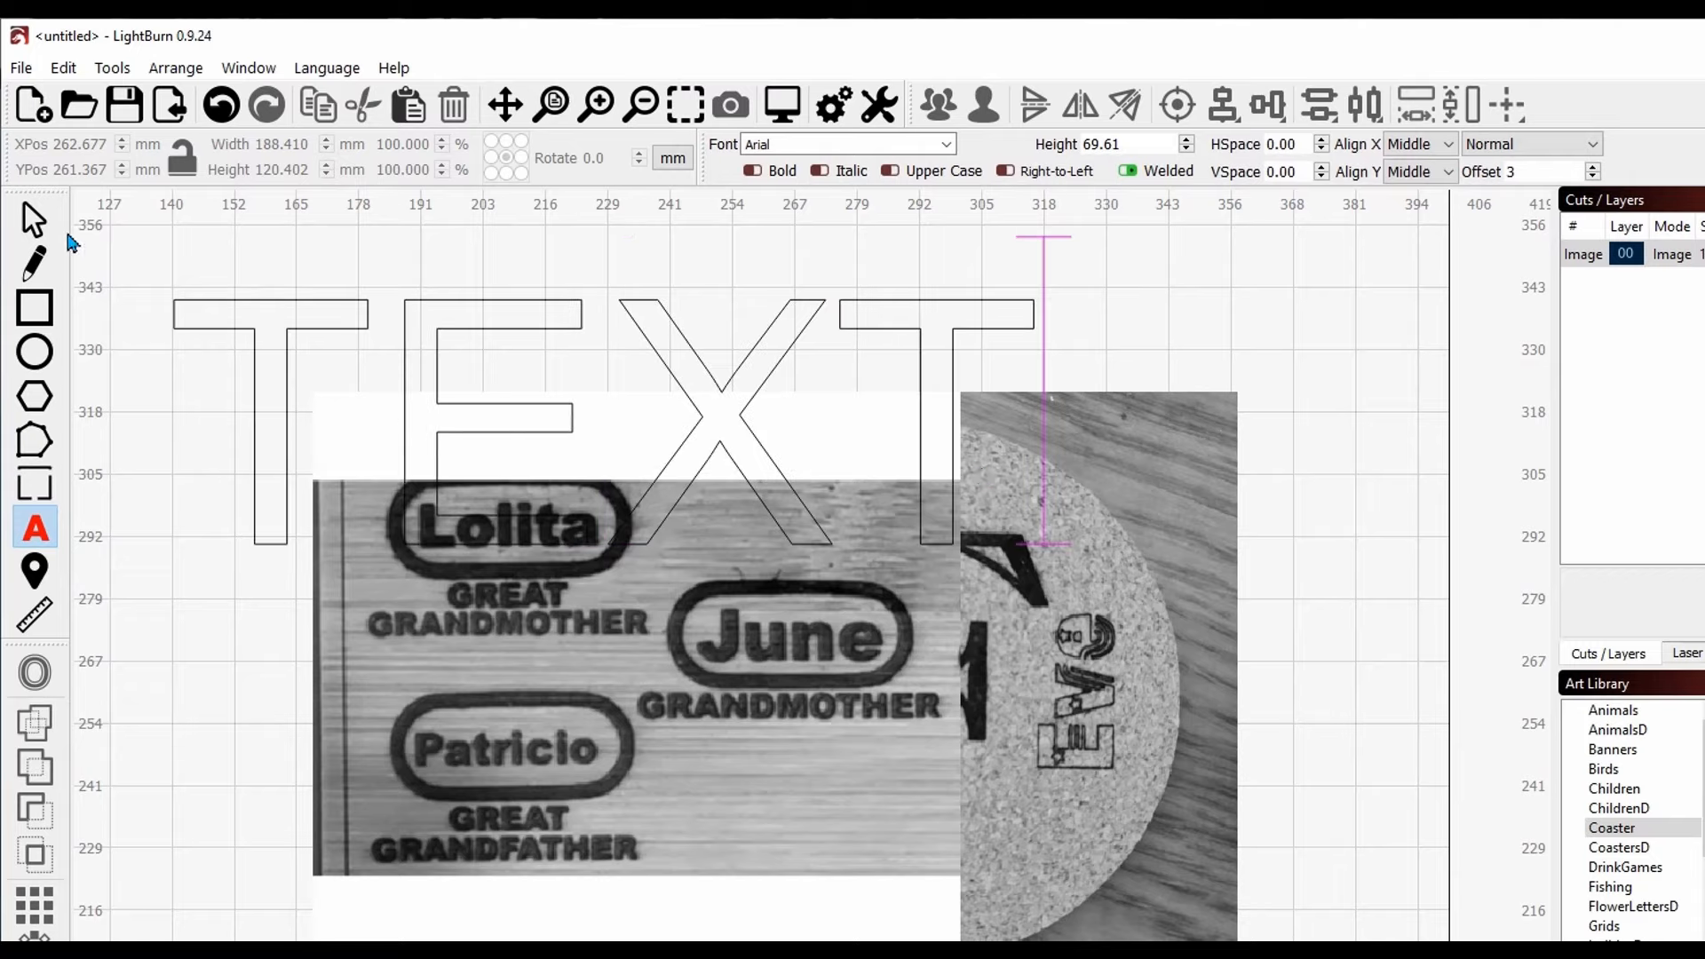
Step: Finish the text entry and move TEXT down over the image to about X 261, Y 266 mm
left_click(32, 222)
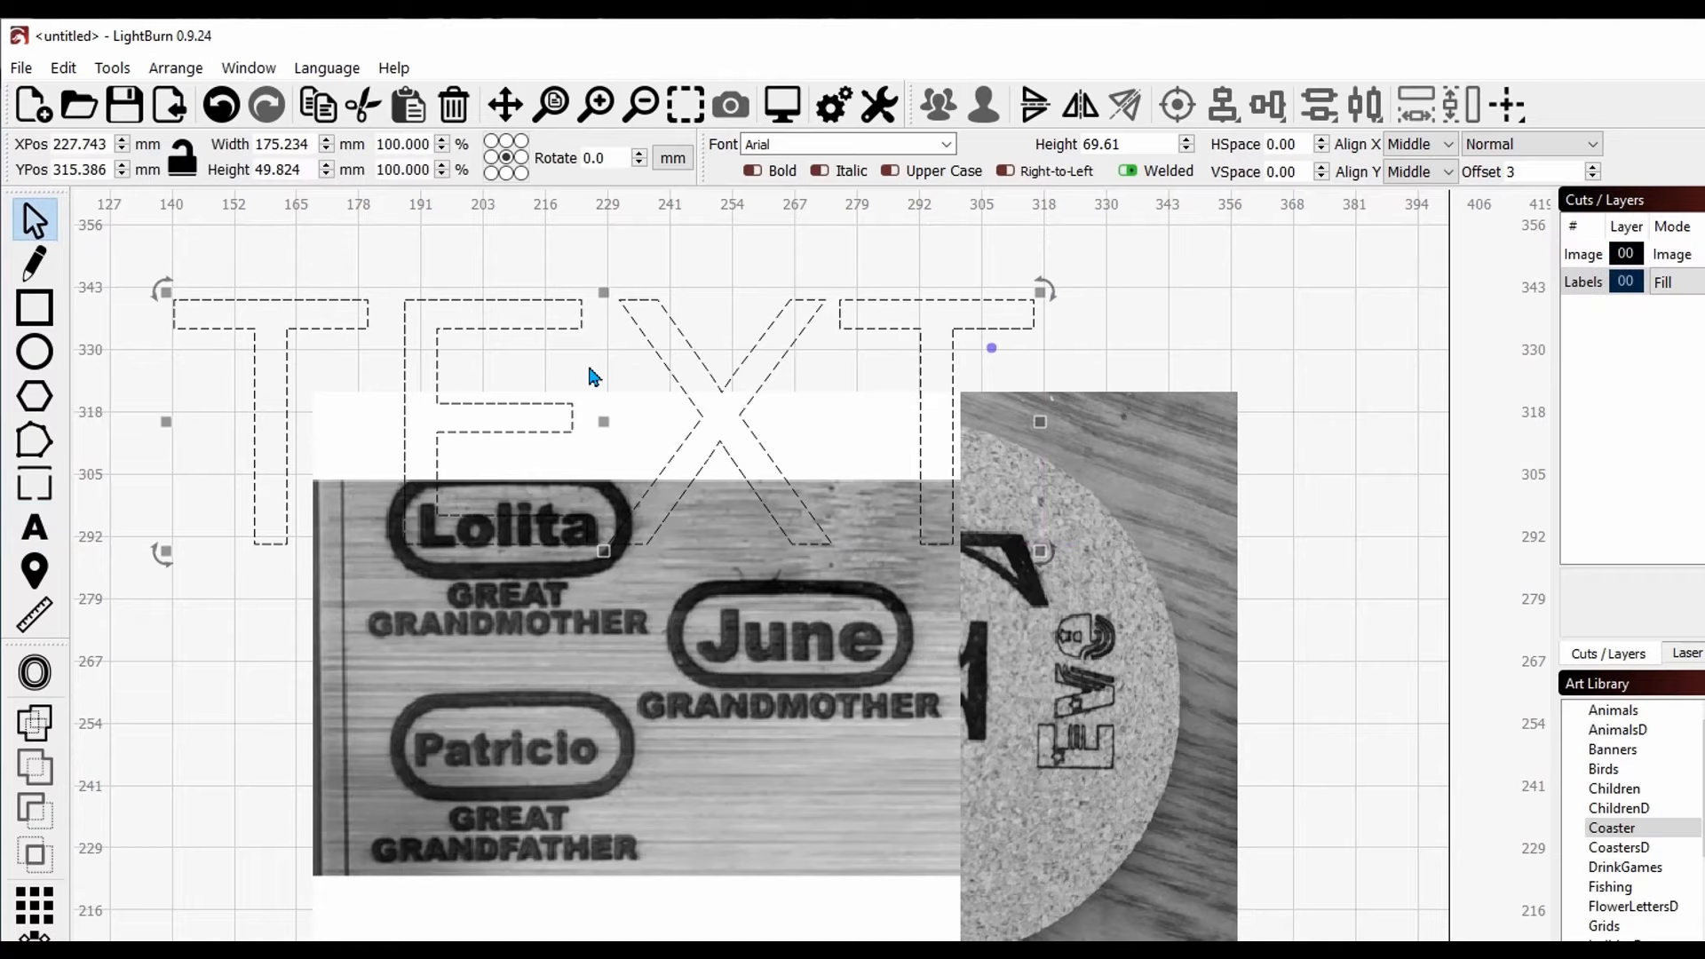
left_click(1236, 329)
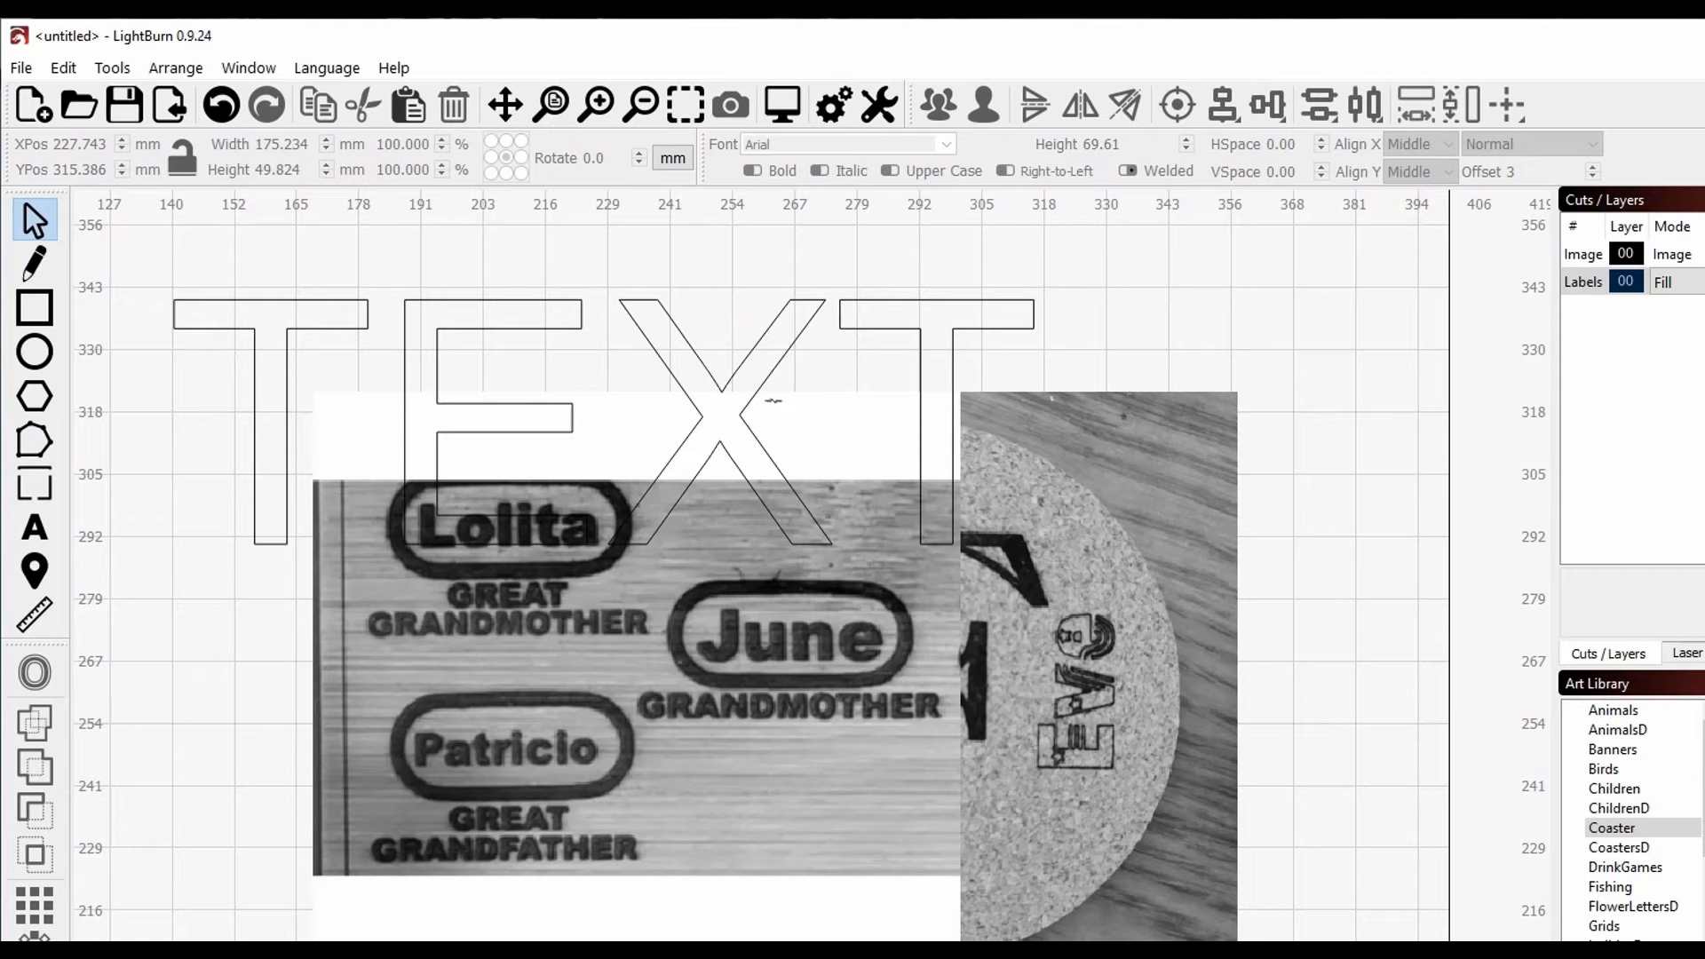
left_click(779, 393)
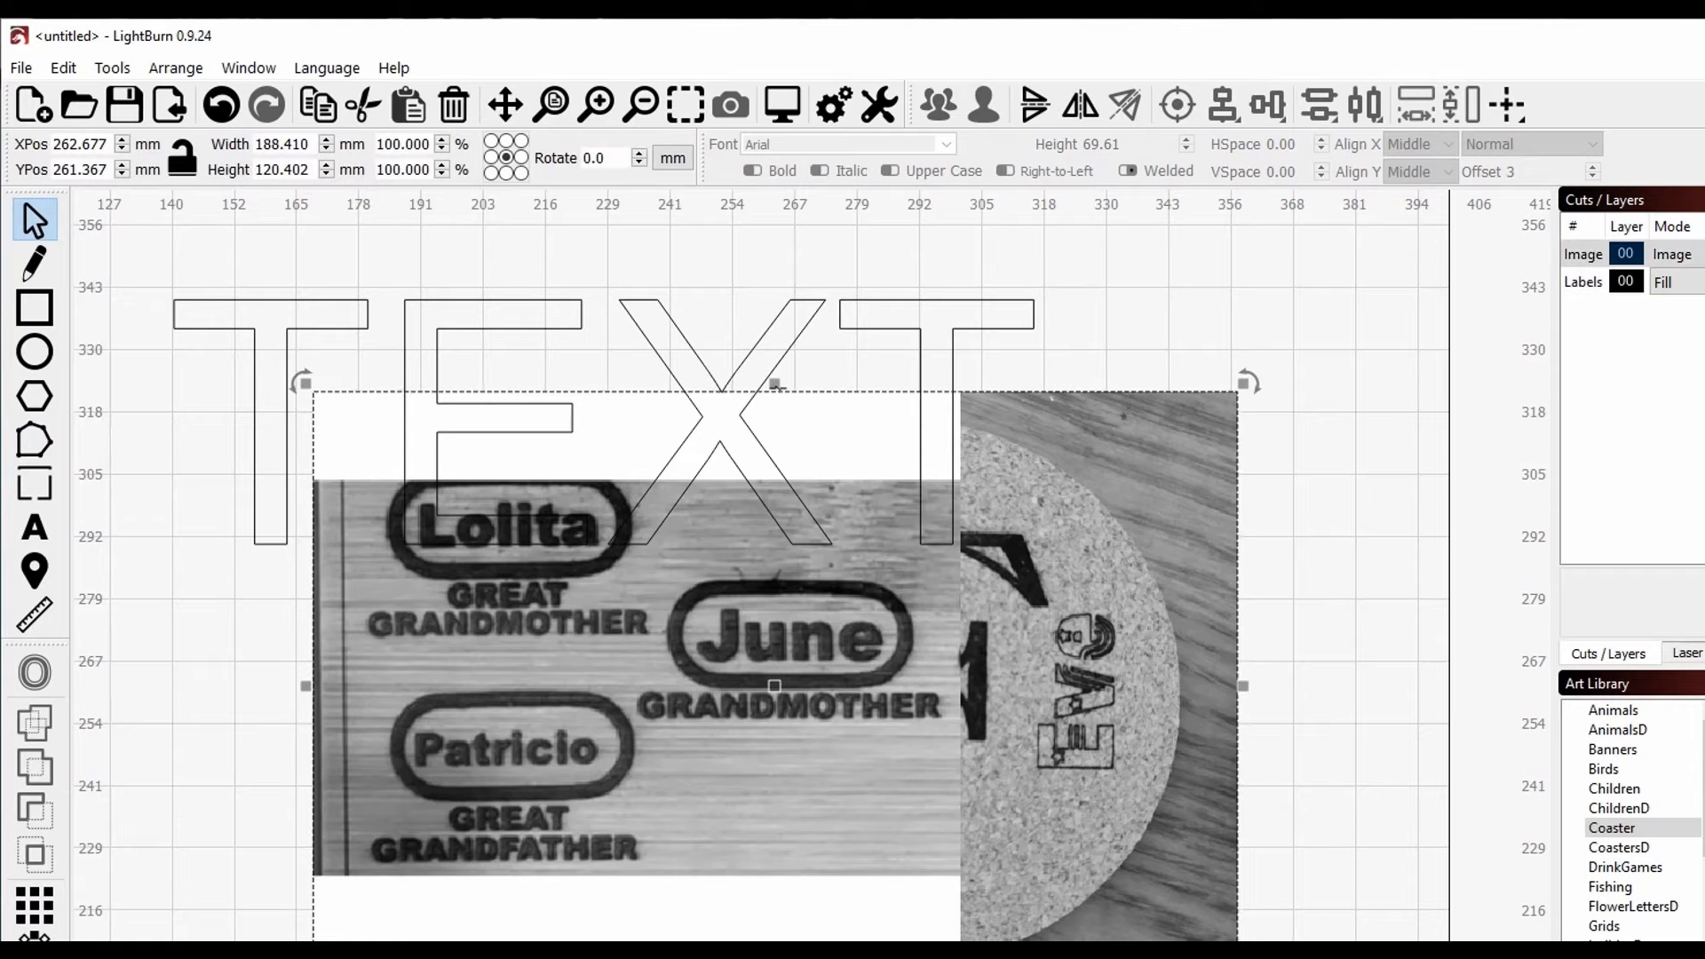
double_click(788, 347)
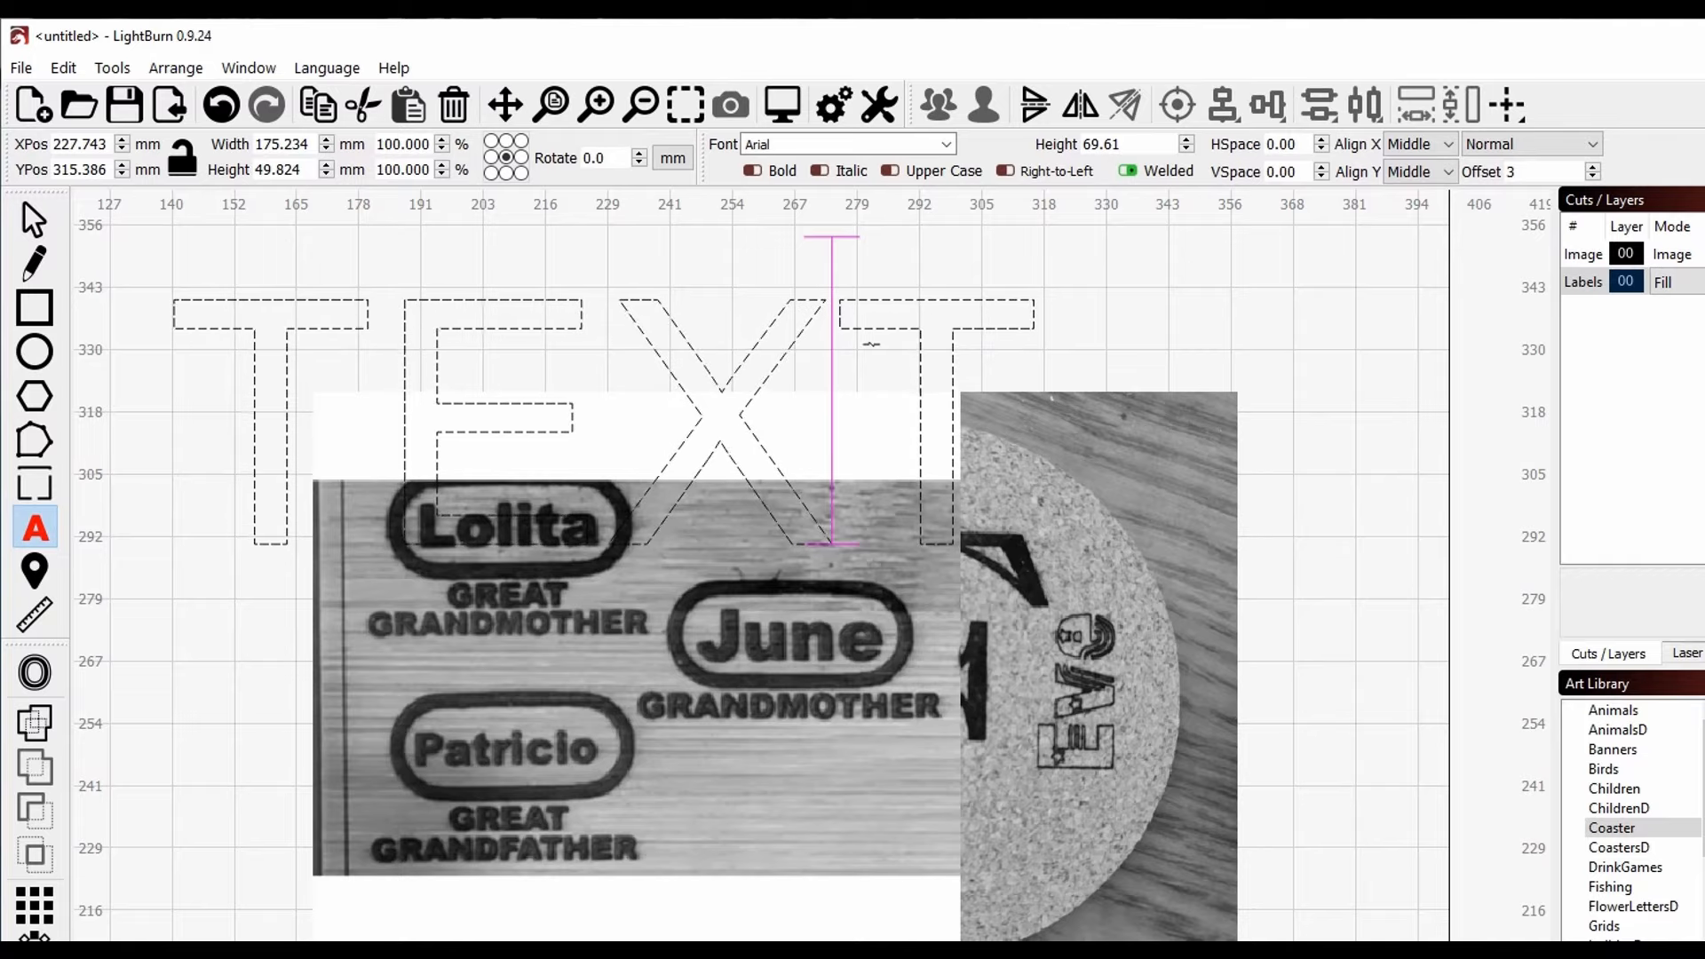
key("Escape")
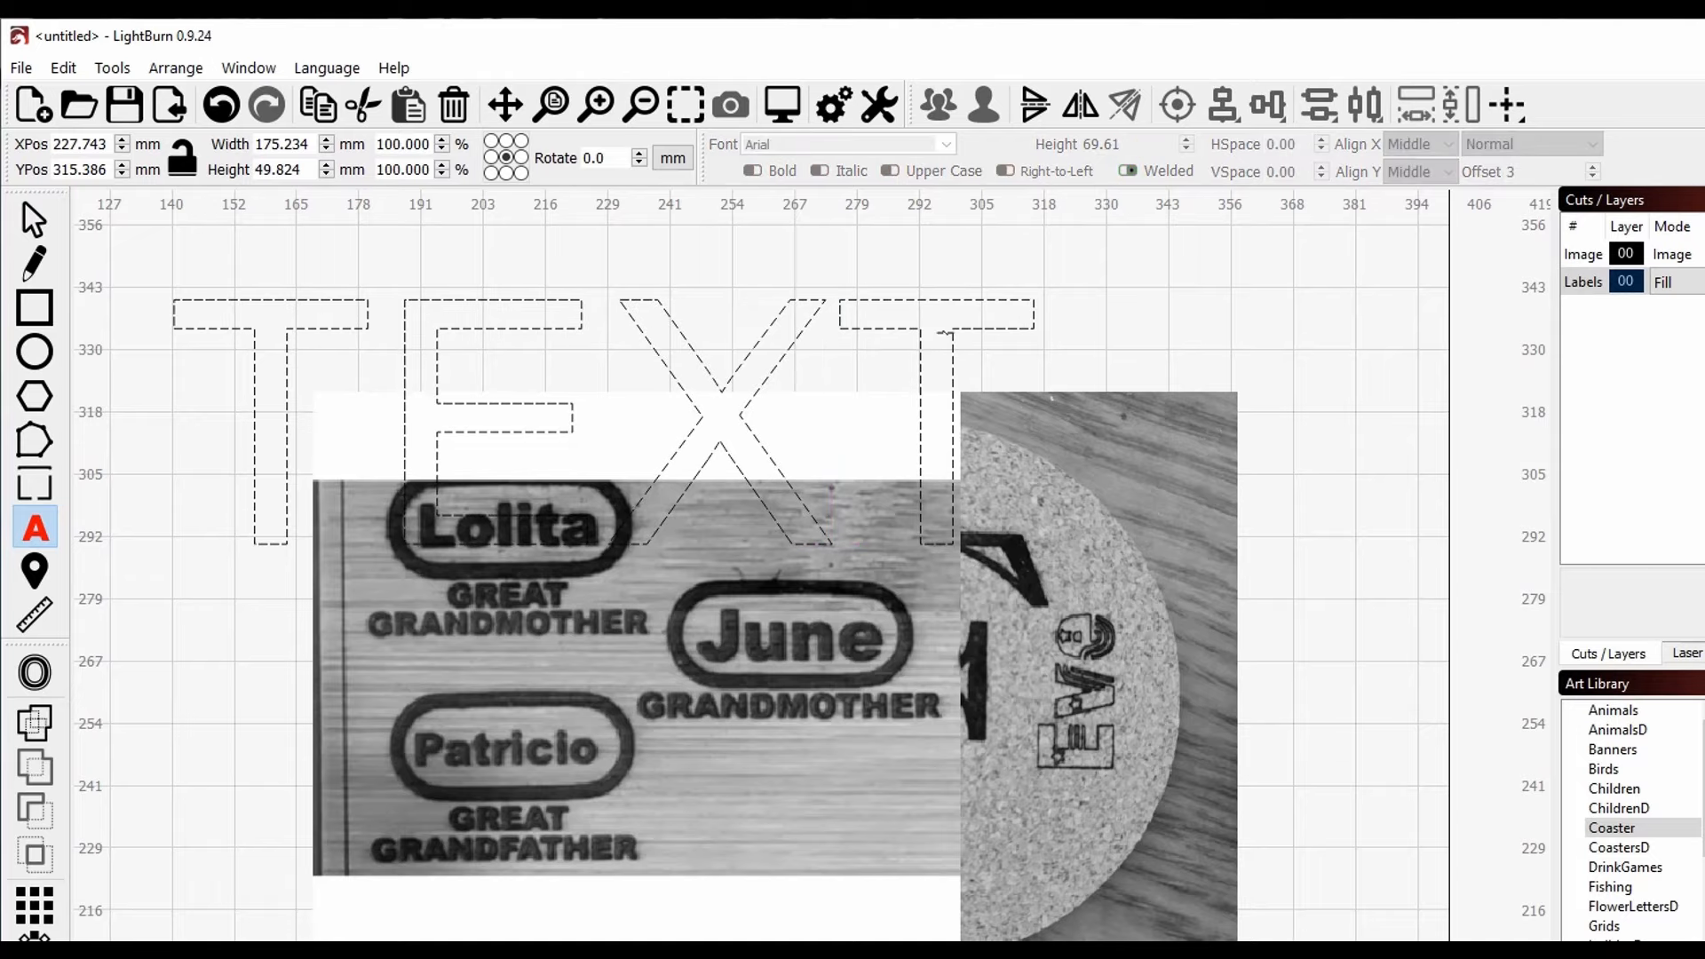
key("Escape")
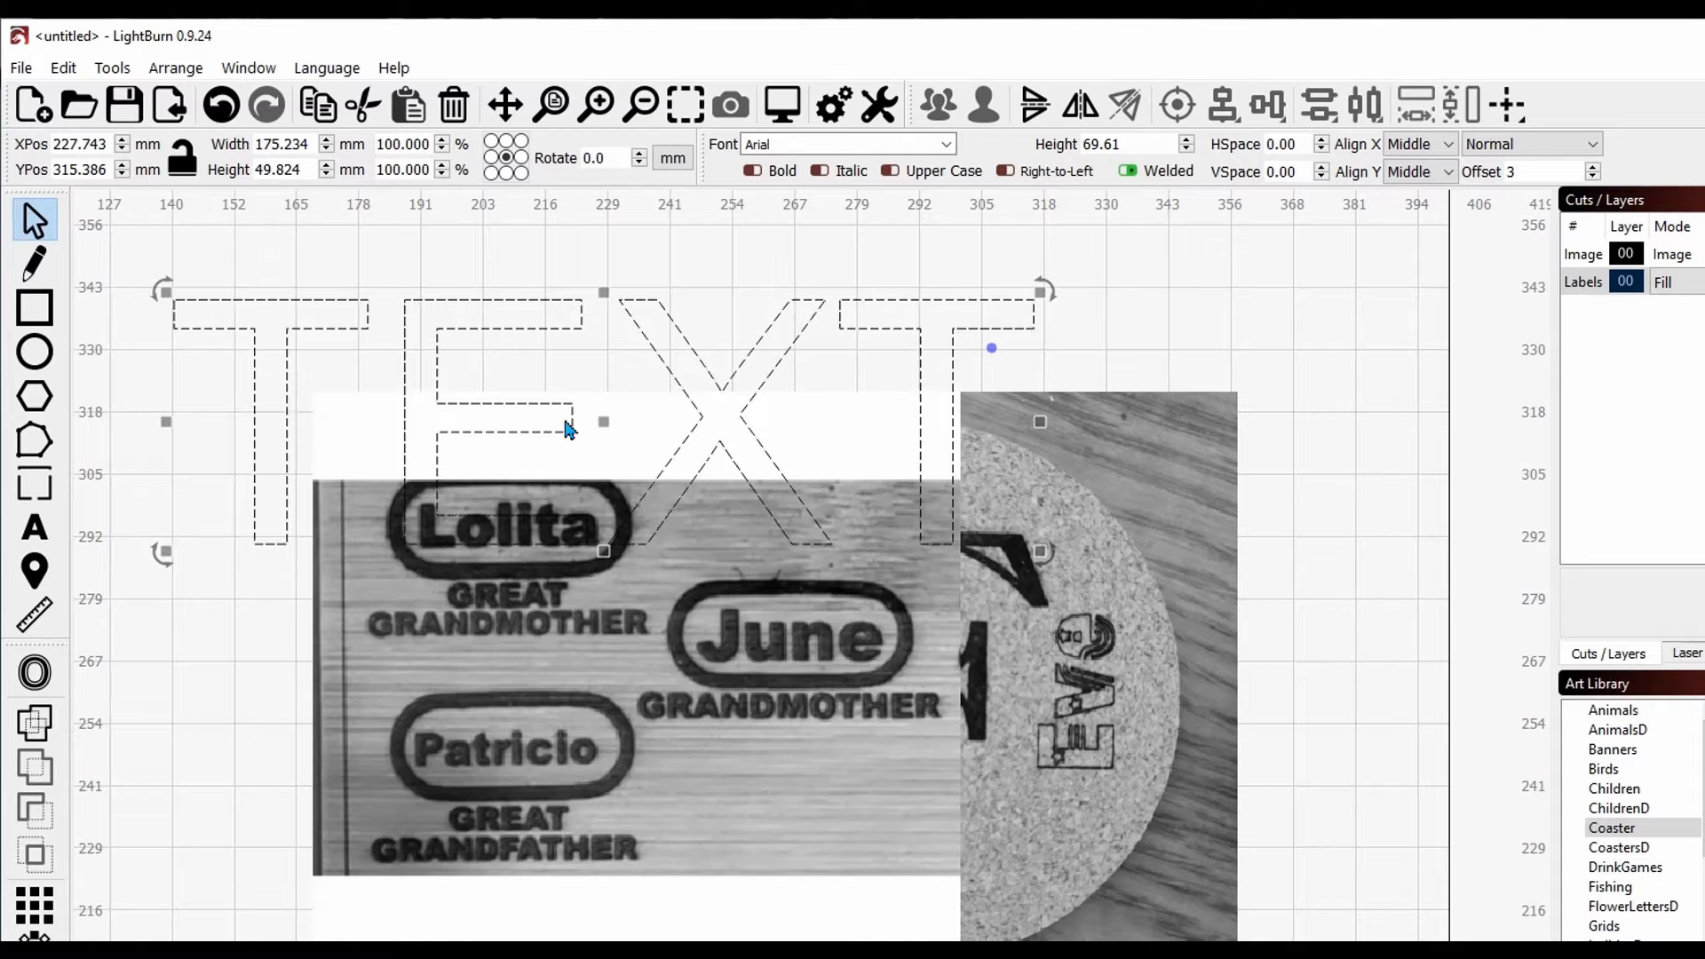
left_click_drag(607, 420, 765, 668)
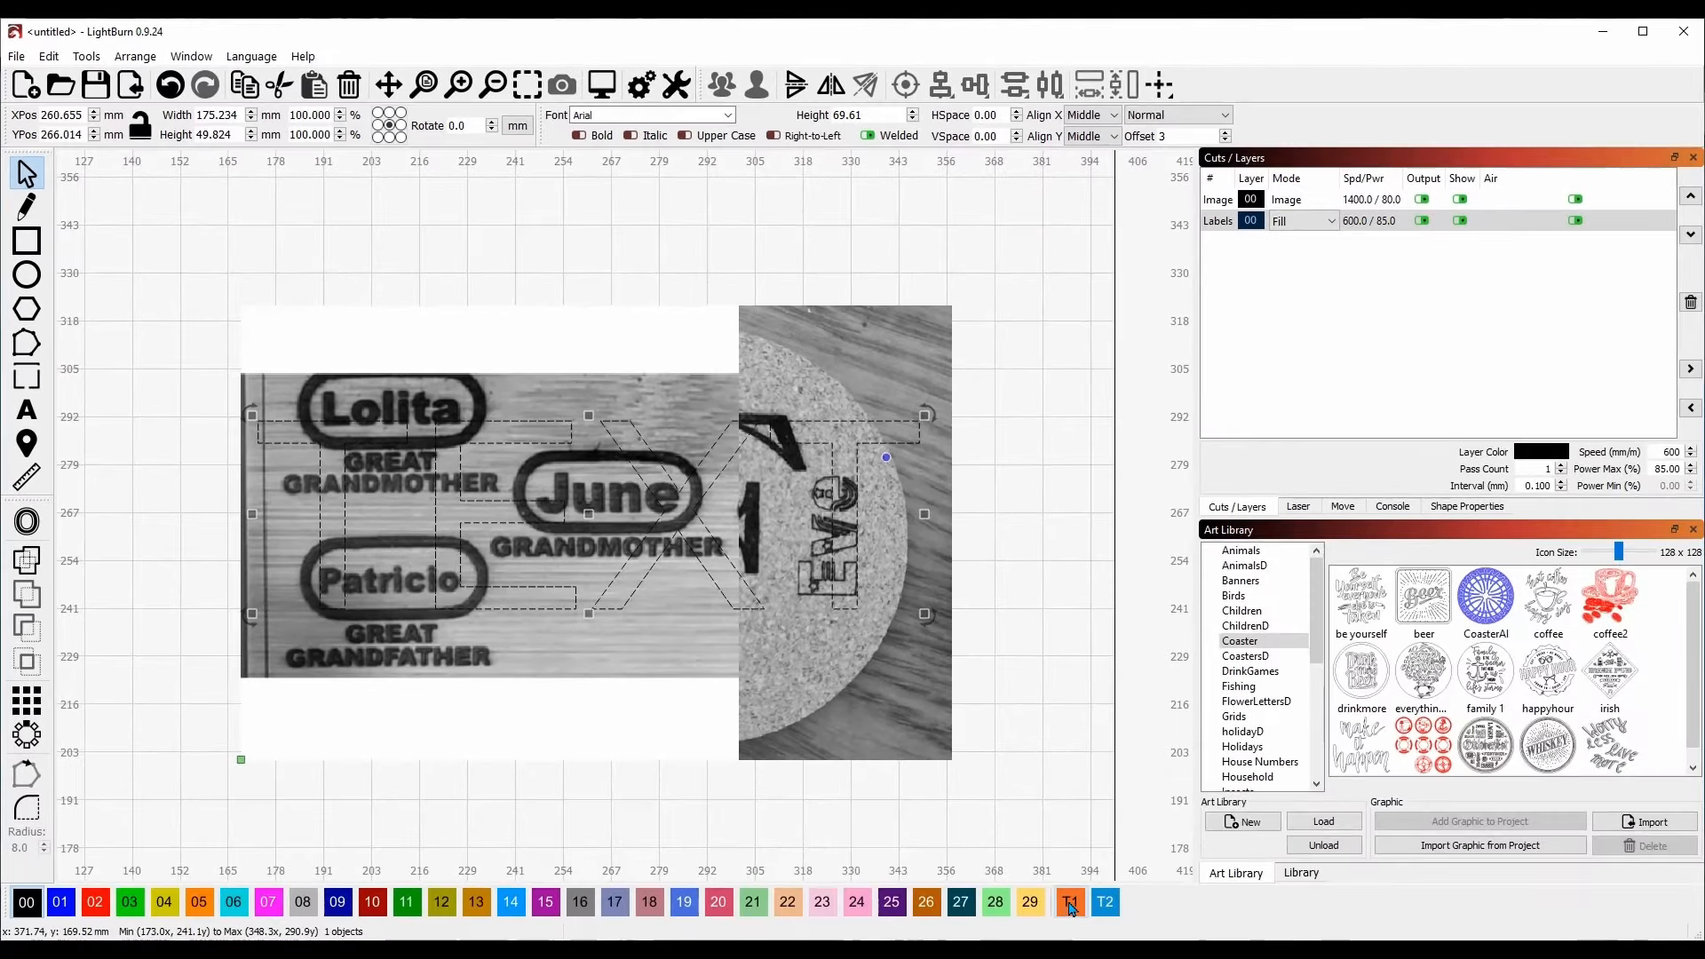
Step: Assign TEXT to layer T1, apply it as a mask to the image, and deselect everything
left_click(1073, 902)
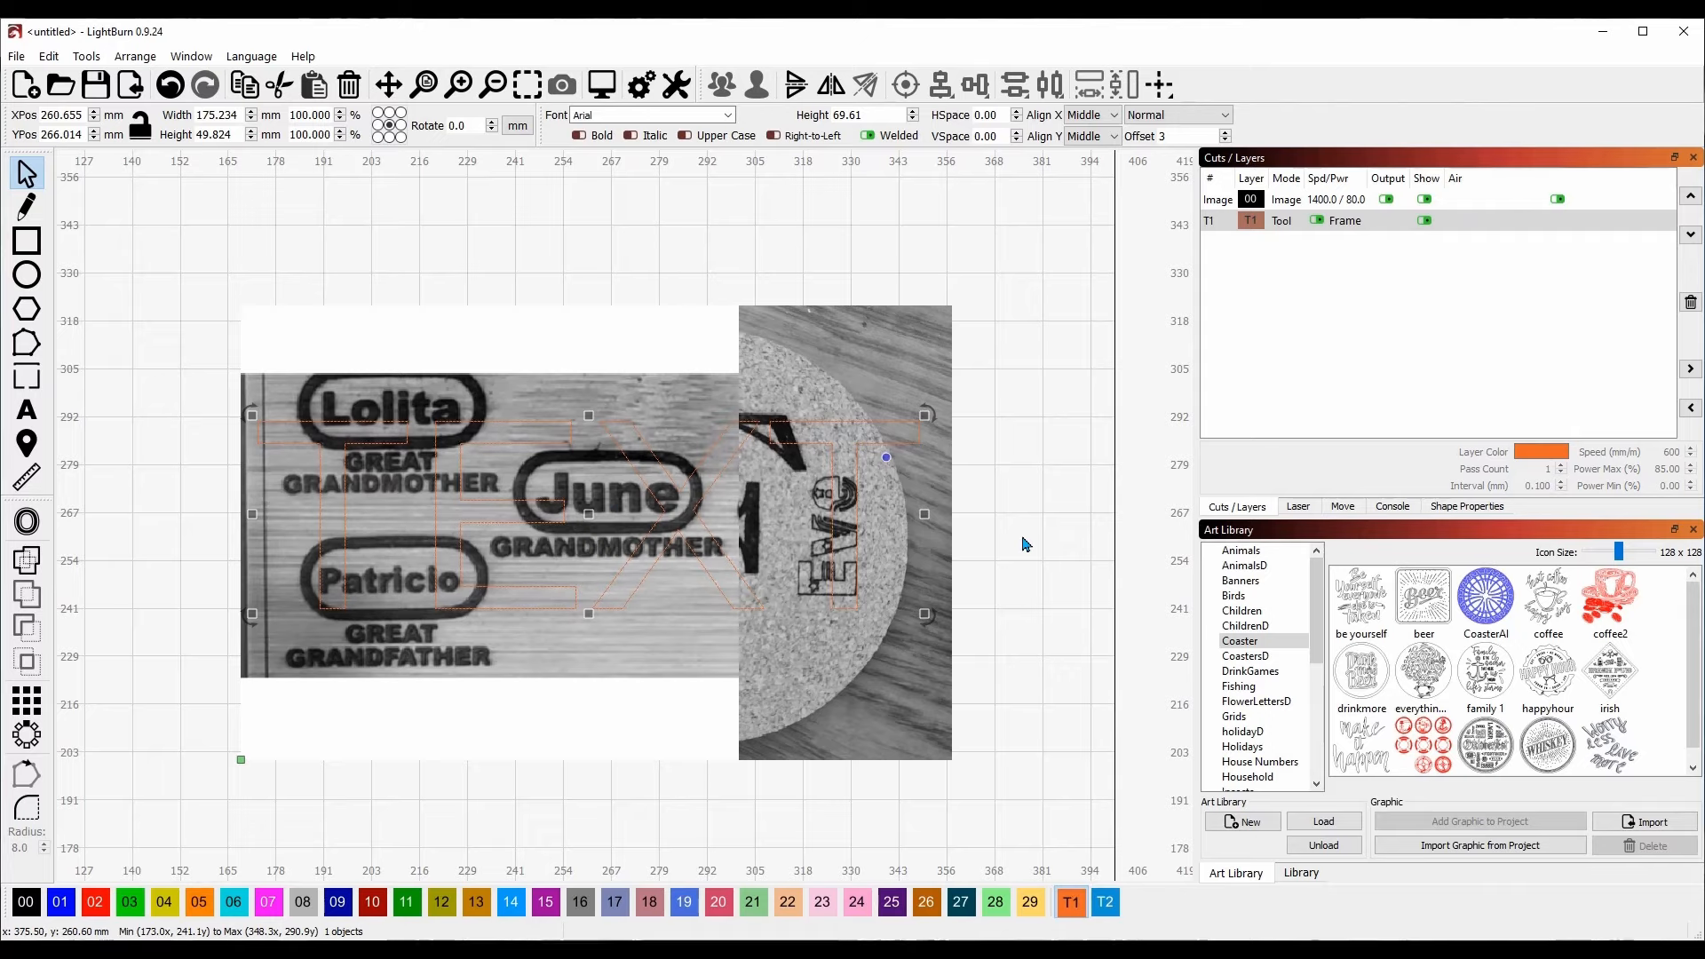
key("ctrl+a")
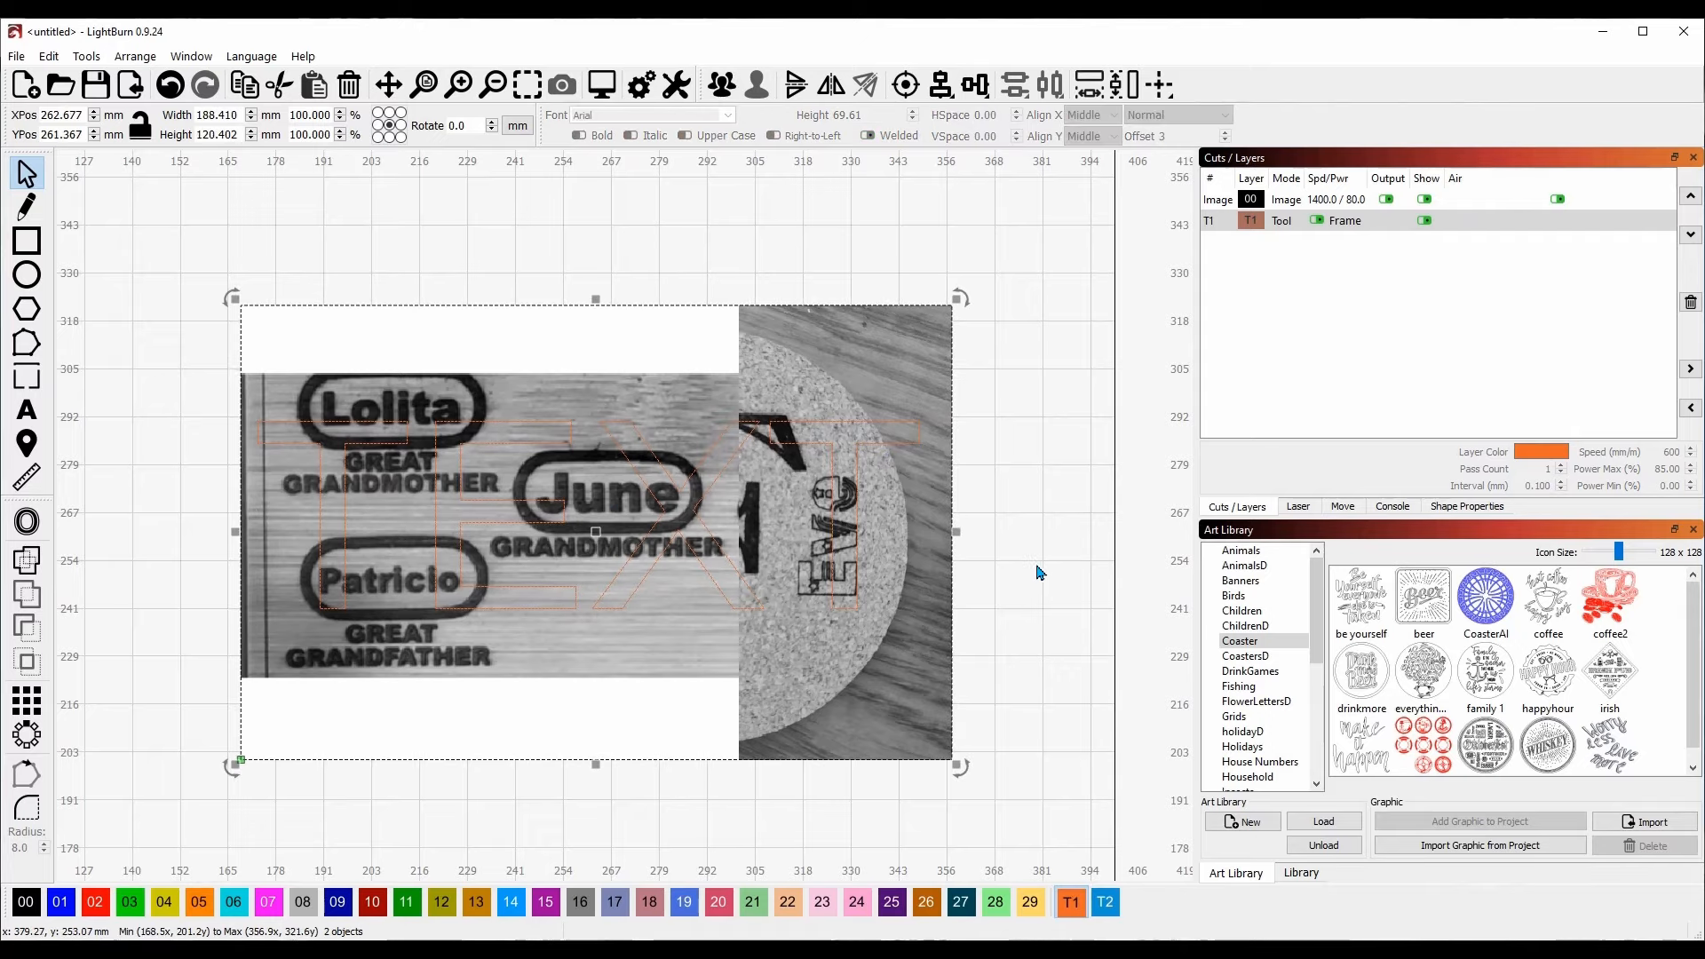
right_click(737, 389)
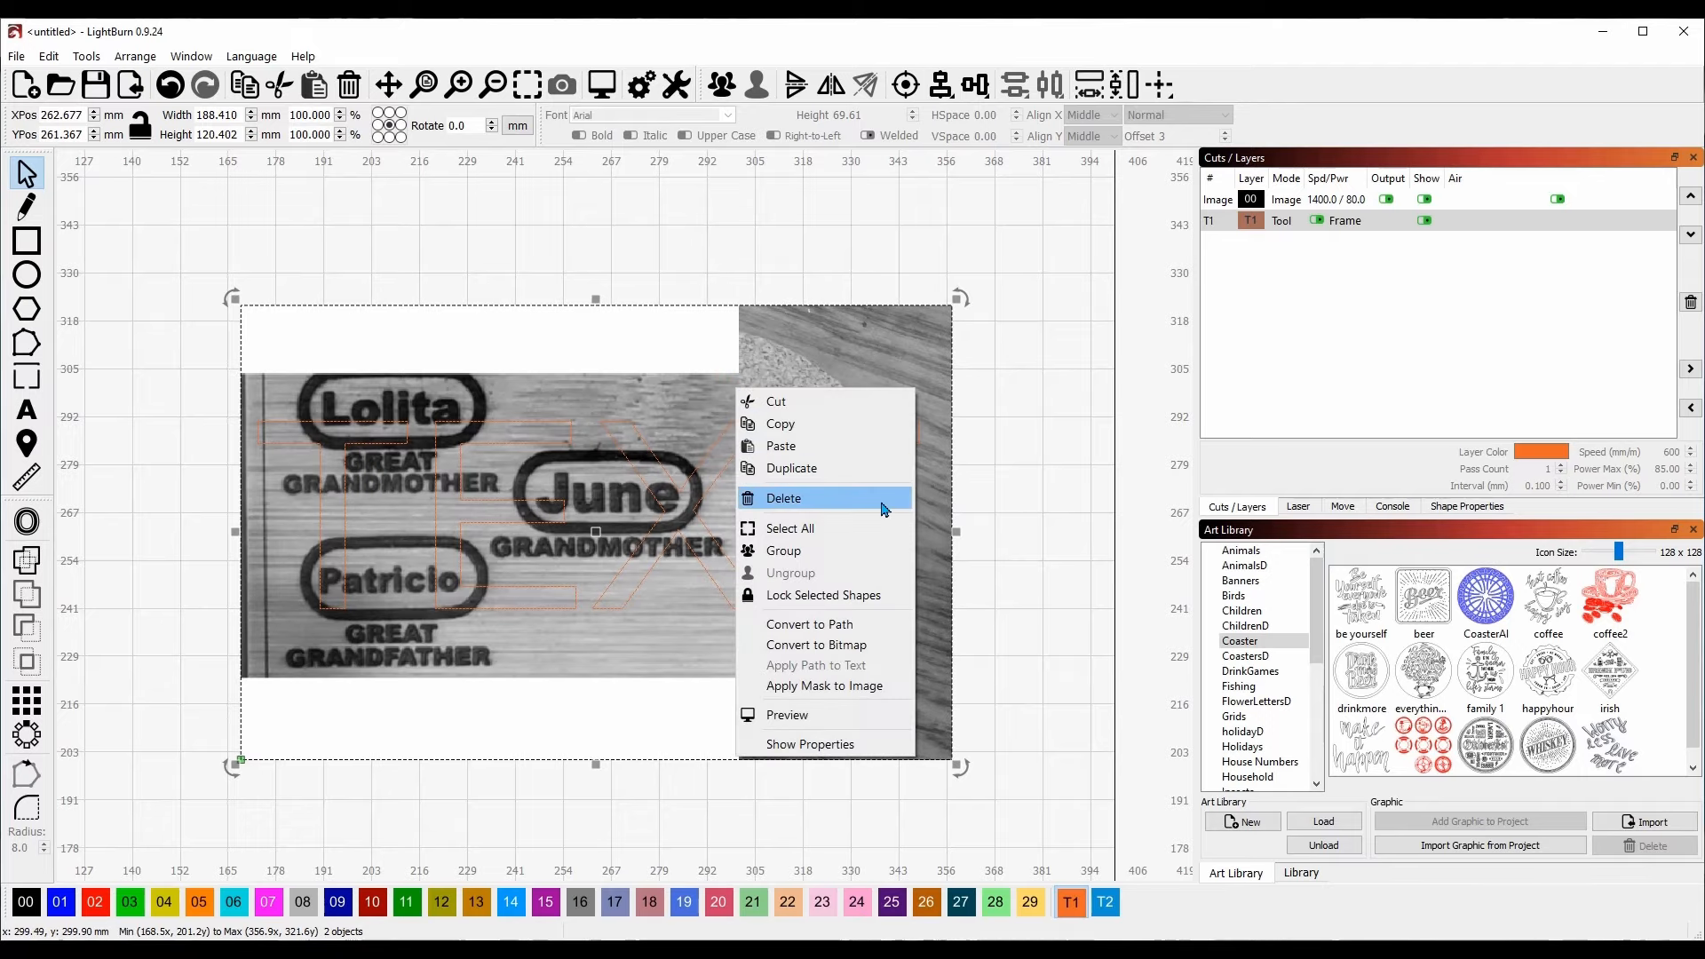
left_click(868, 685)
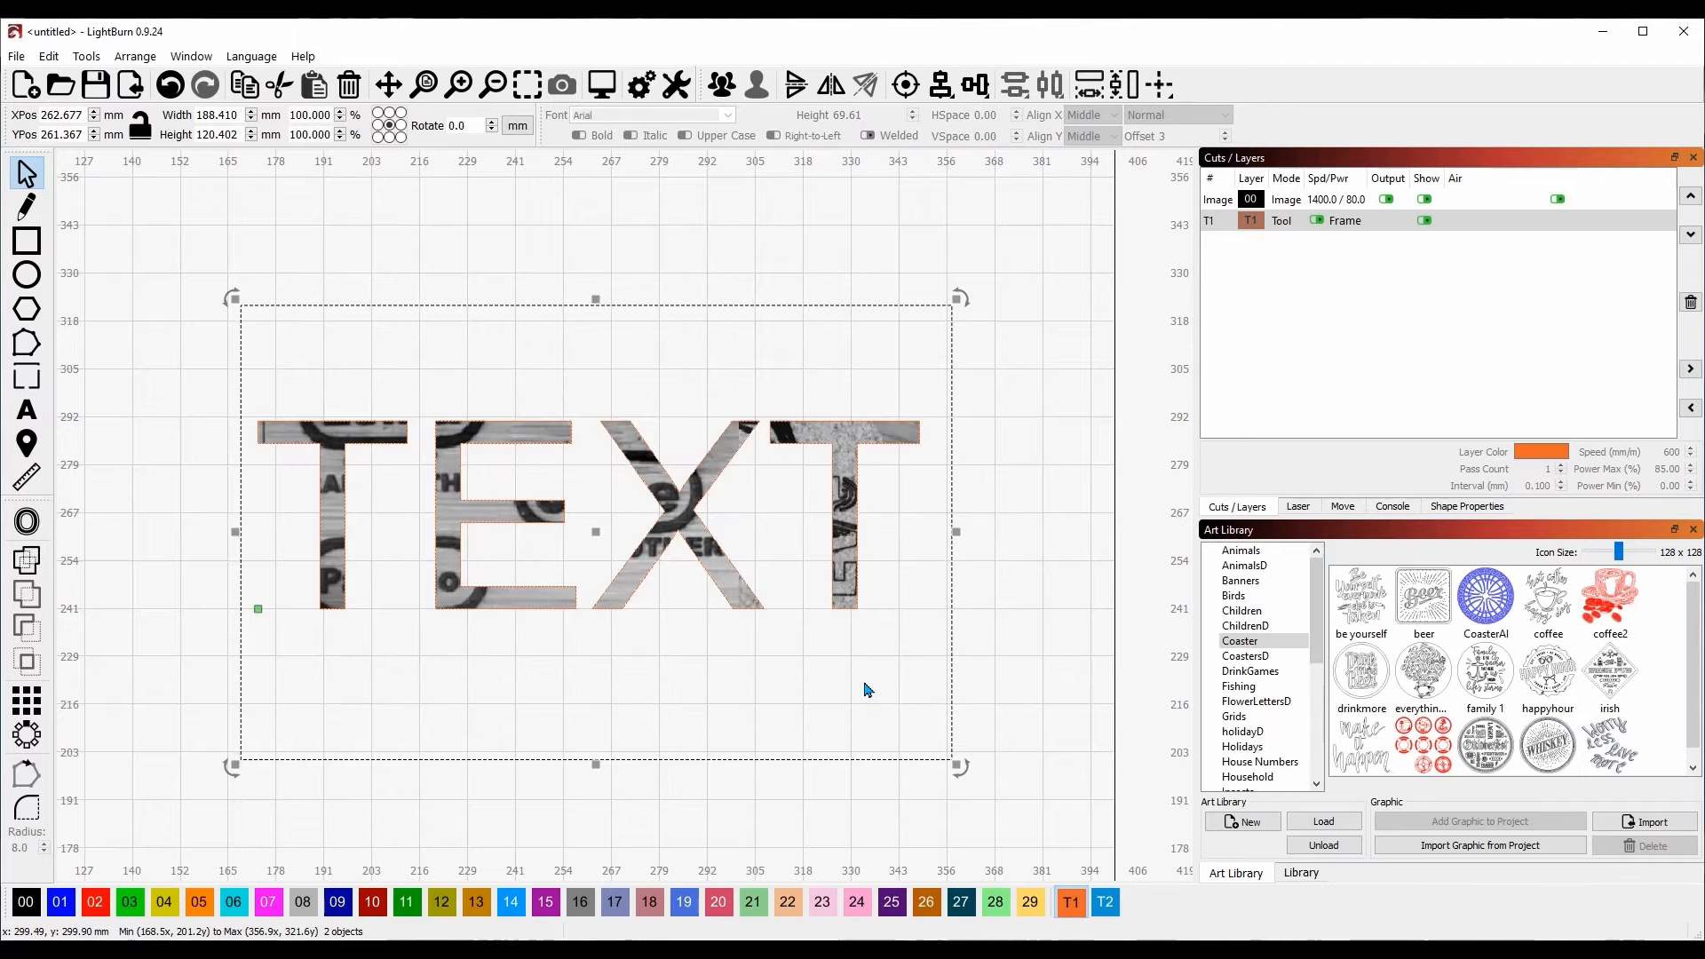
left_click(1028, 488)
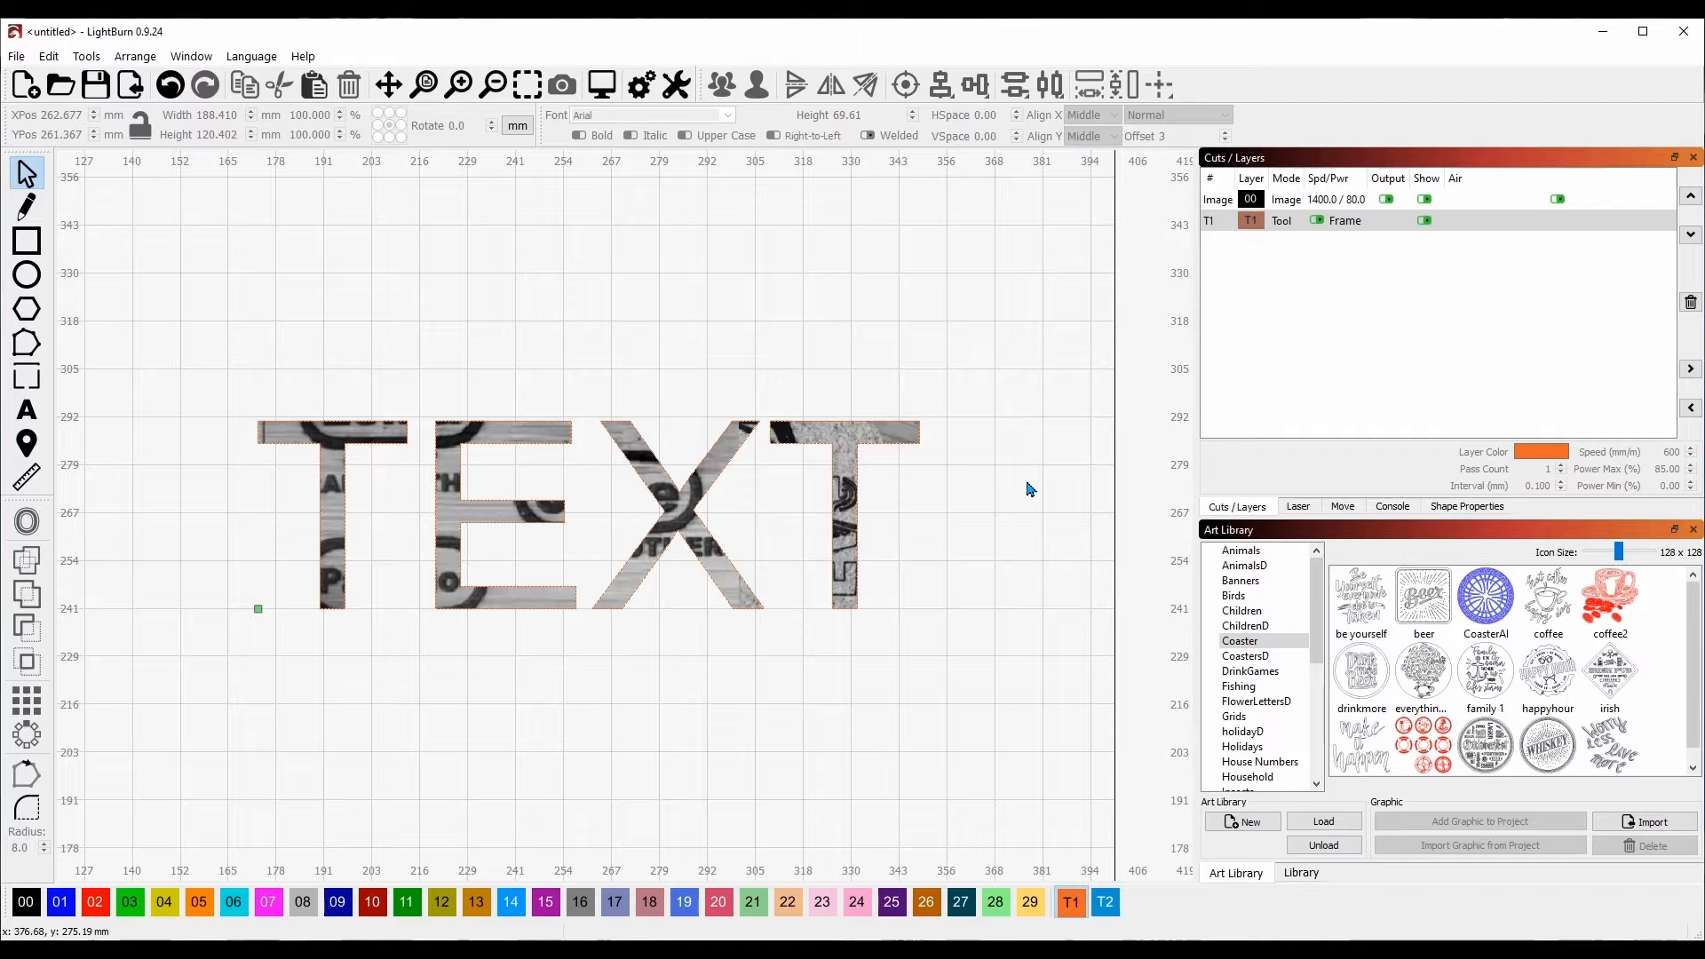
Step: Shift the masked image within the lettering to about X 266, Y 257 mm and flatten its mask
left_click(865, 444)
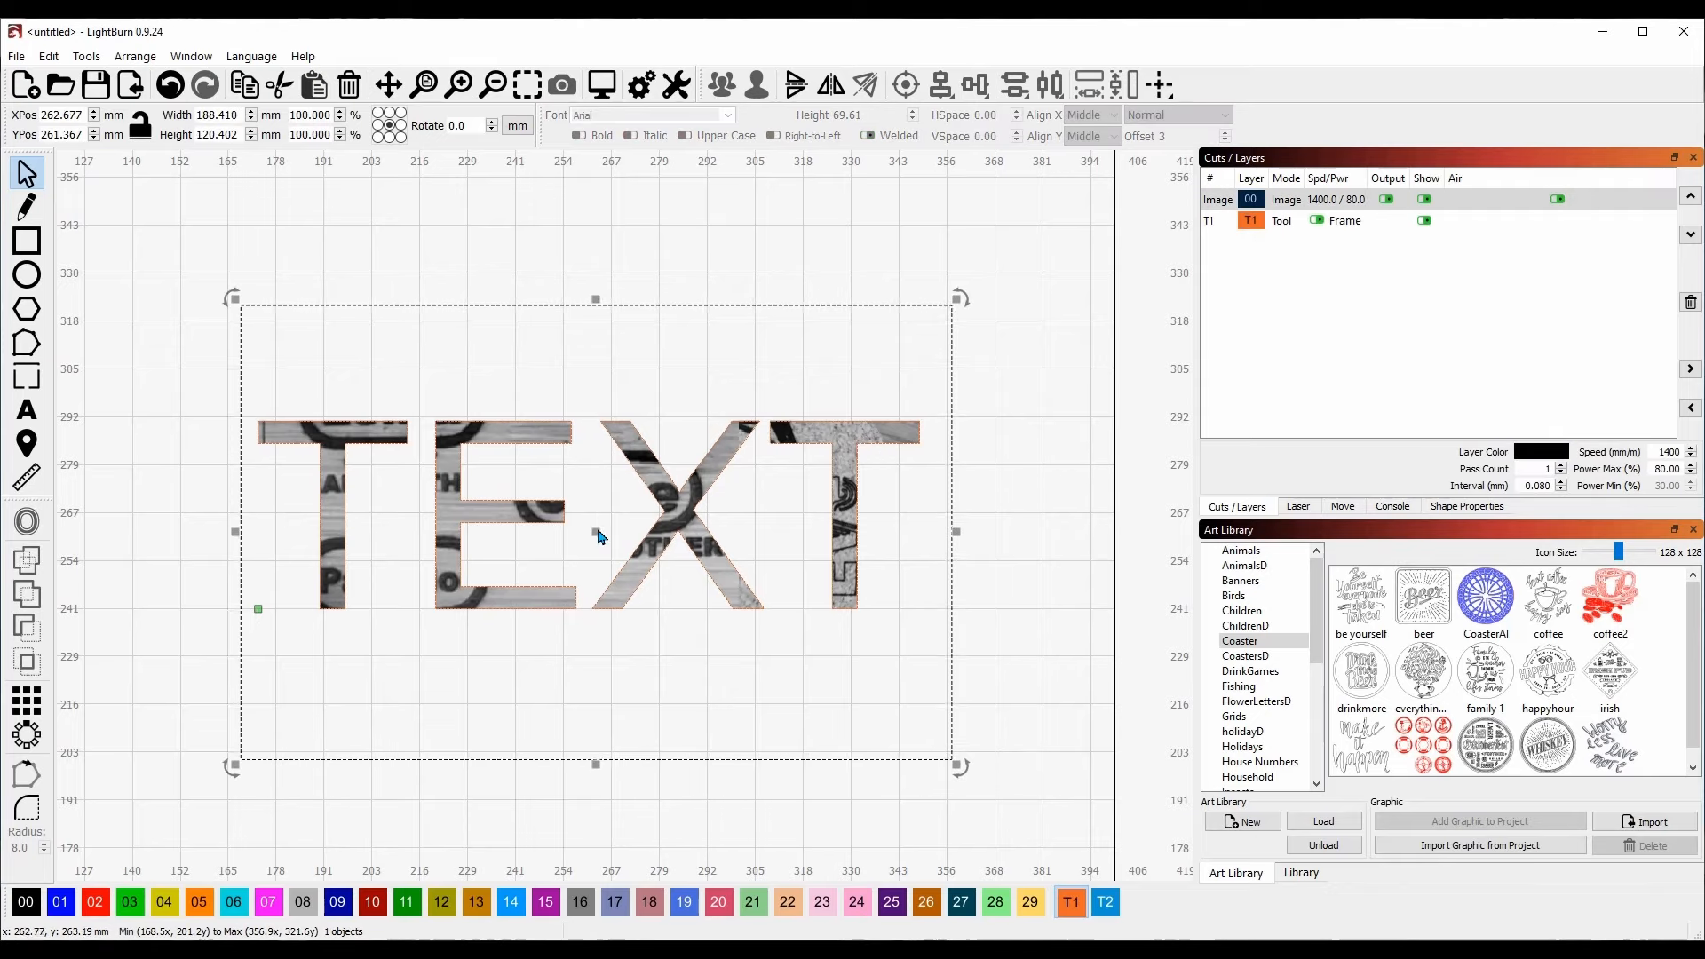
left_click_drag(674, 512, 693, 533)
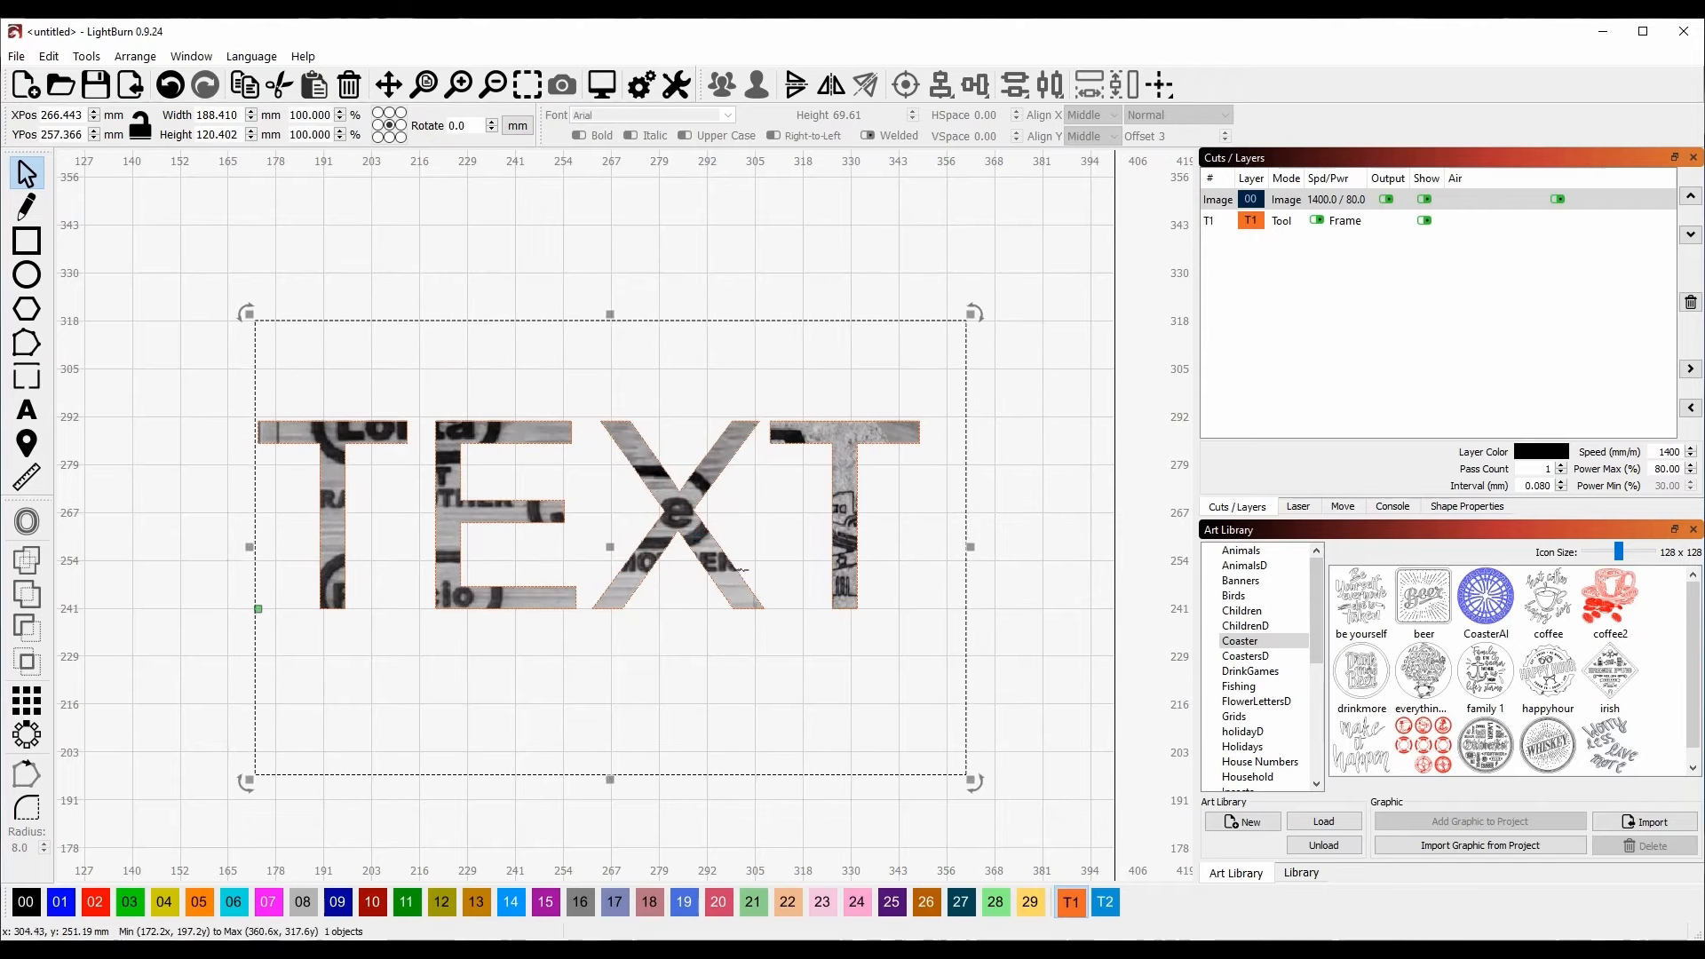
right_click(717, 461)
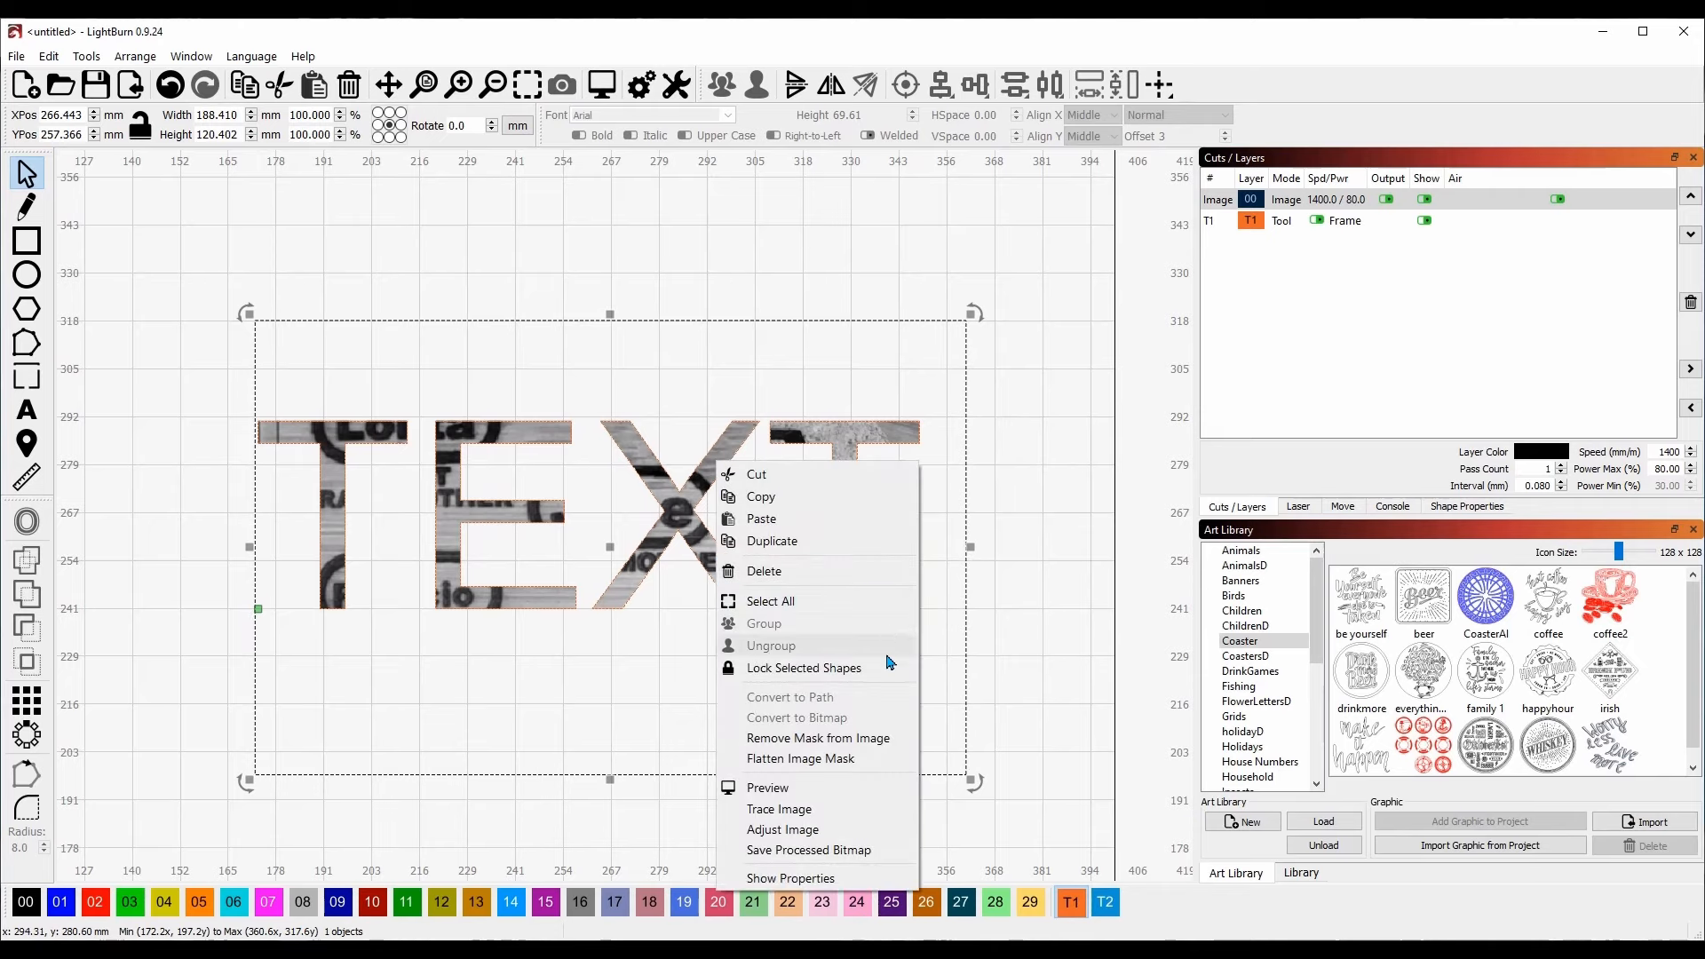
left_click(851, 761)
left_click(1009, 576)
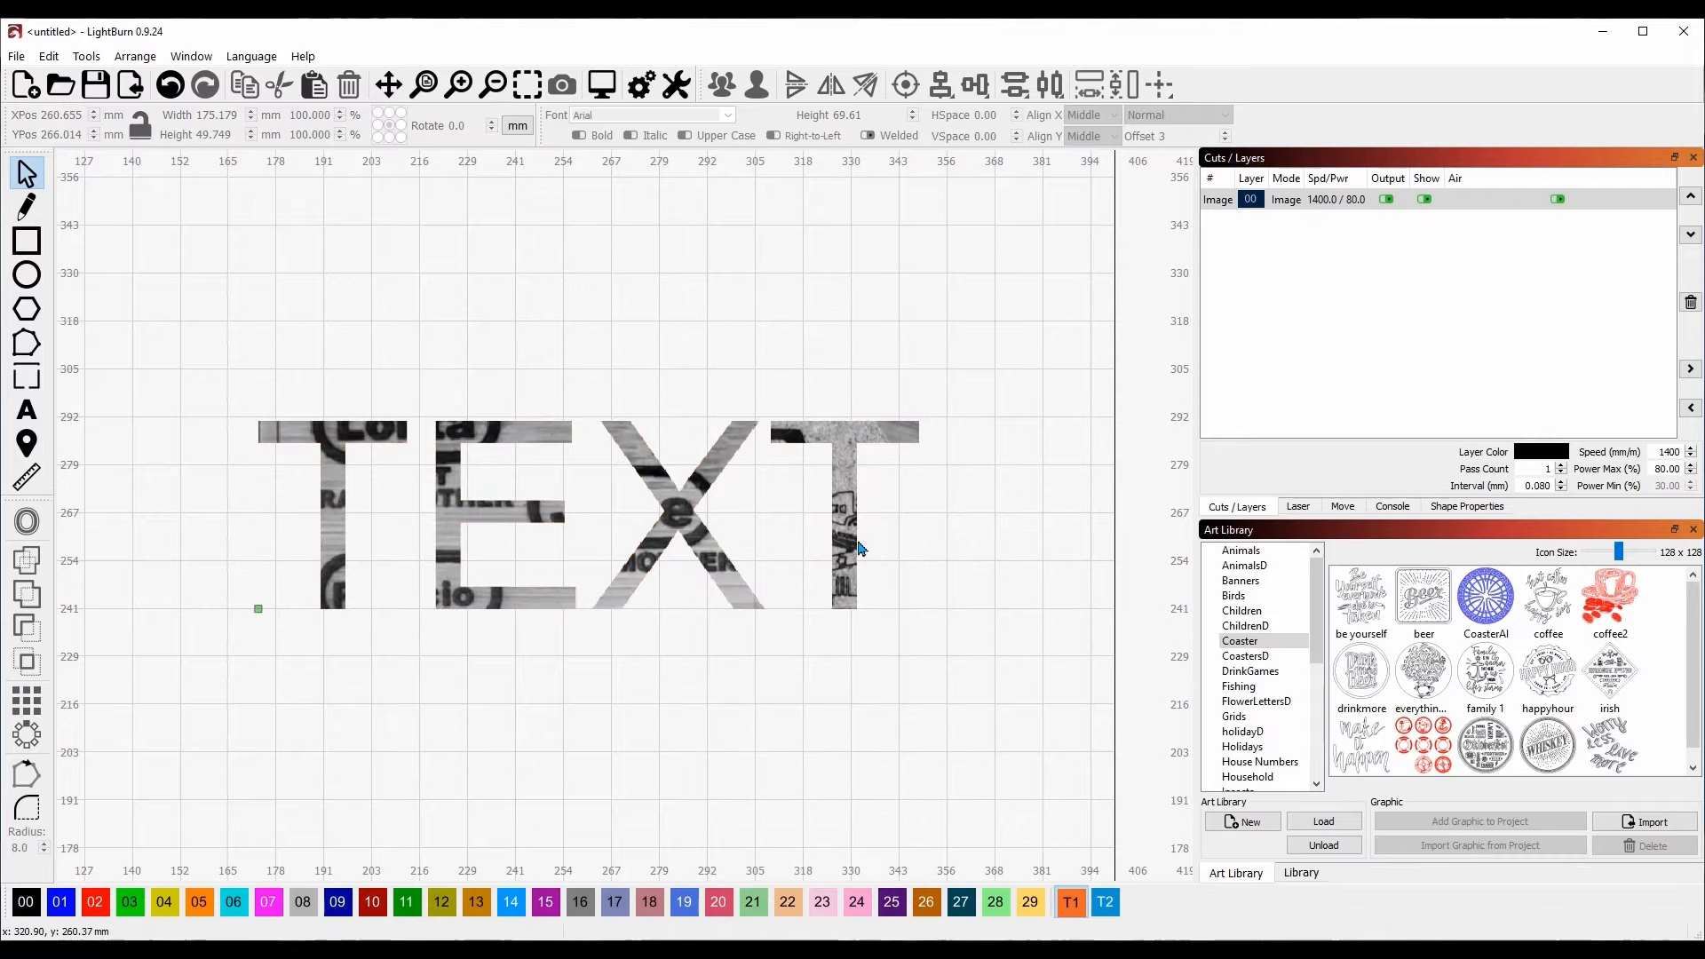
Step: Move the flattened text image up, enlarging it to about 203 by 58 mm, and delete it from the workspace
left_click_drag(707, 541, 683, 409)
left_click_drag(901, 283, 998, 257)
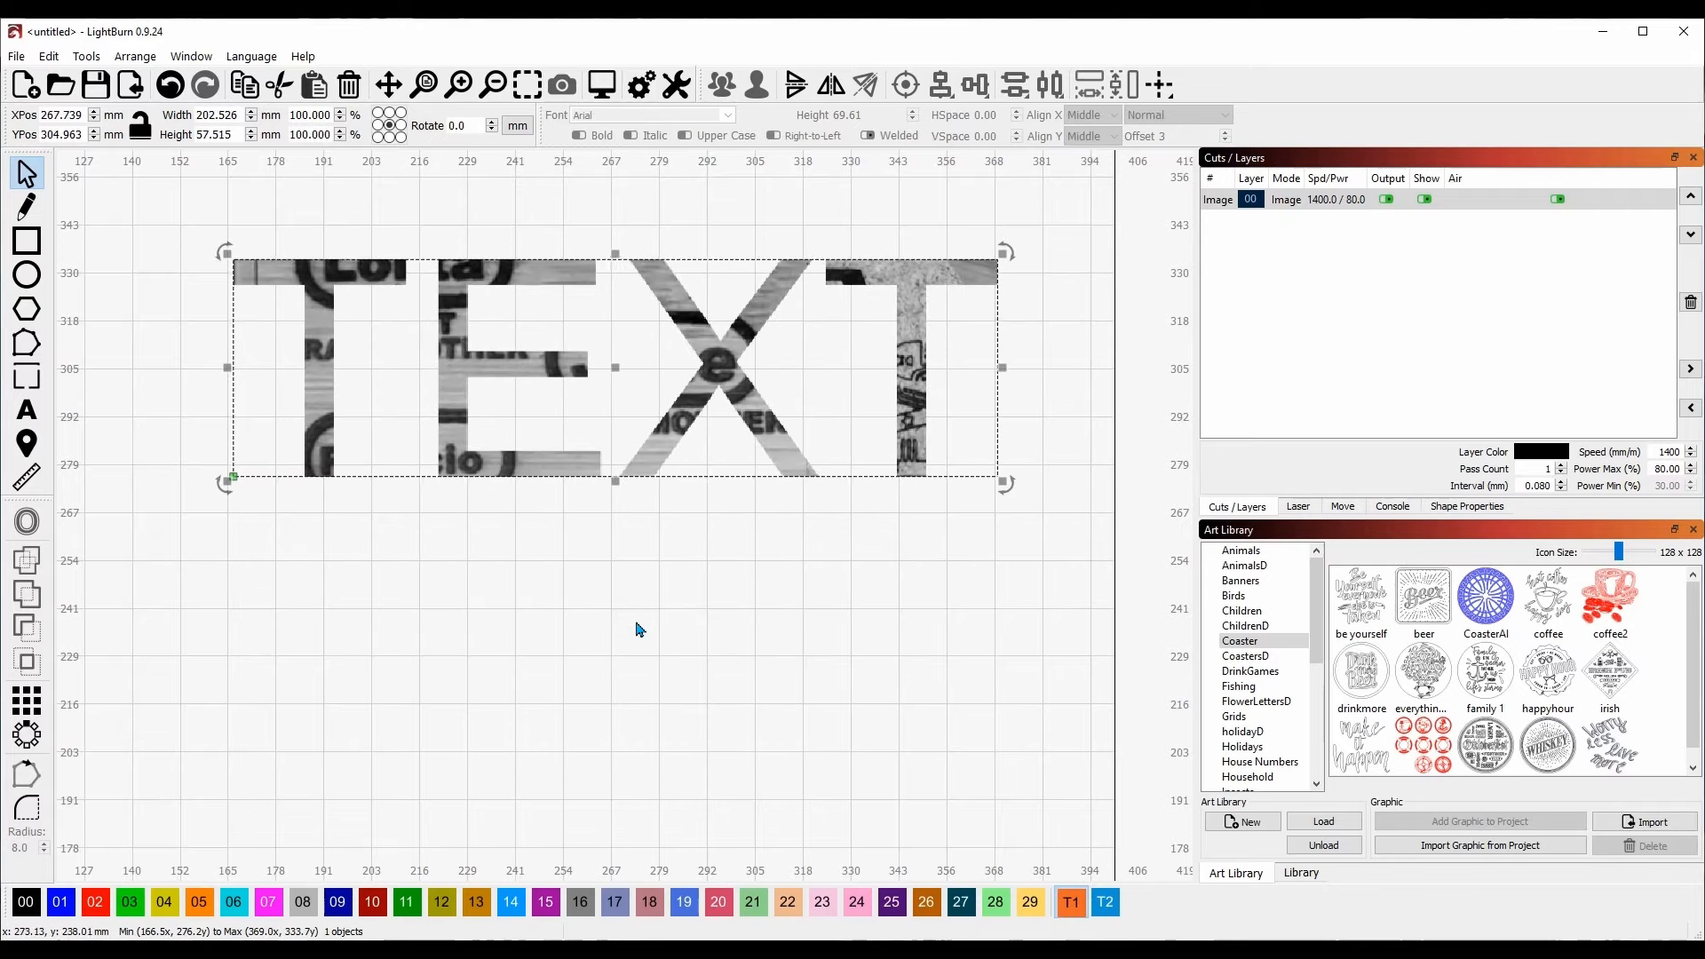
key("Delete")
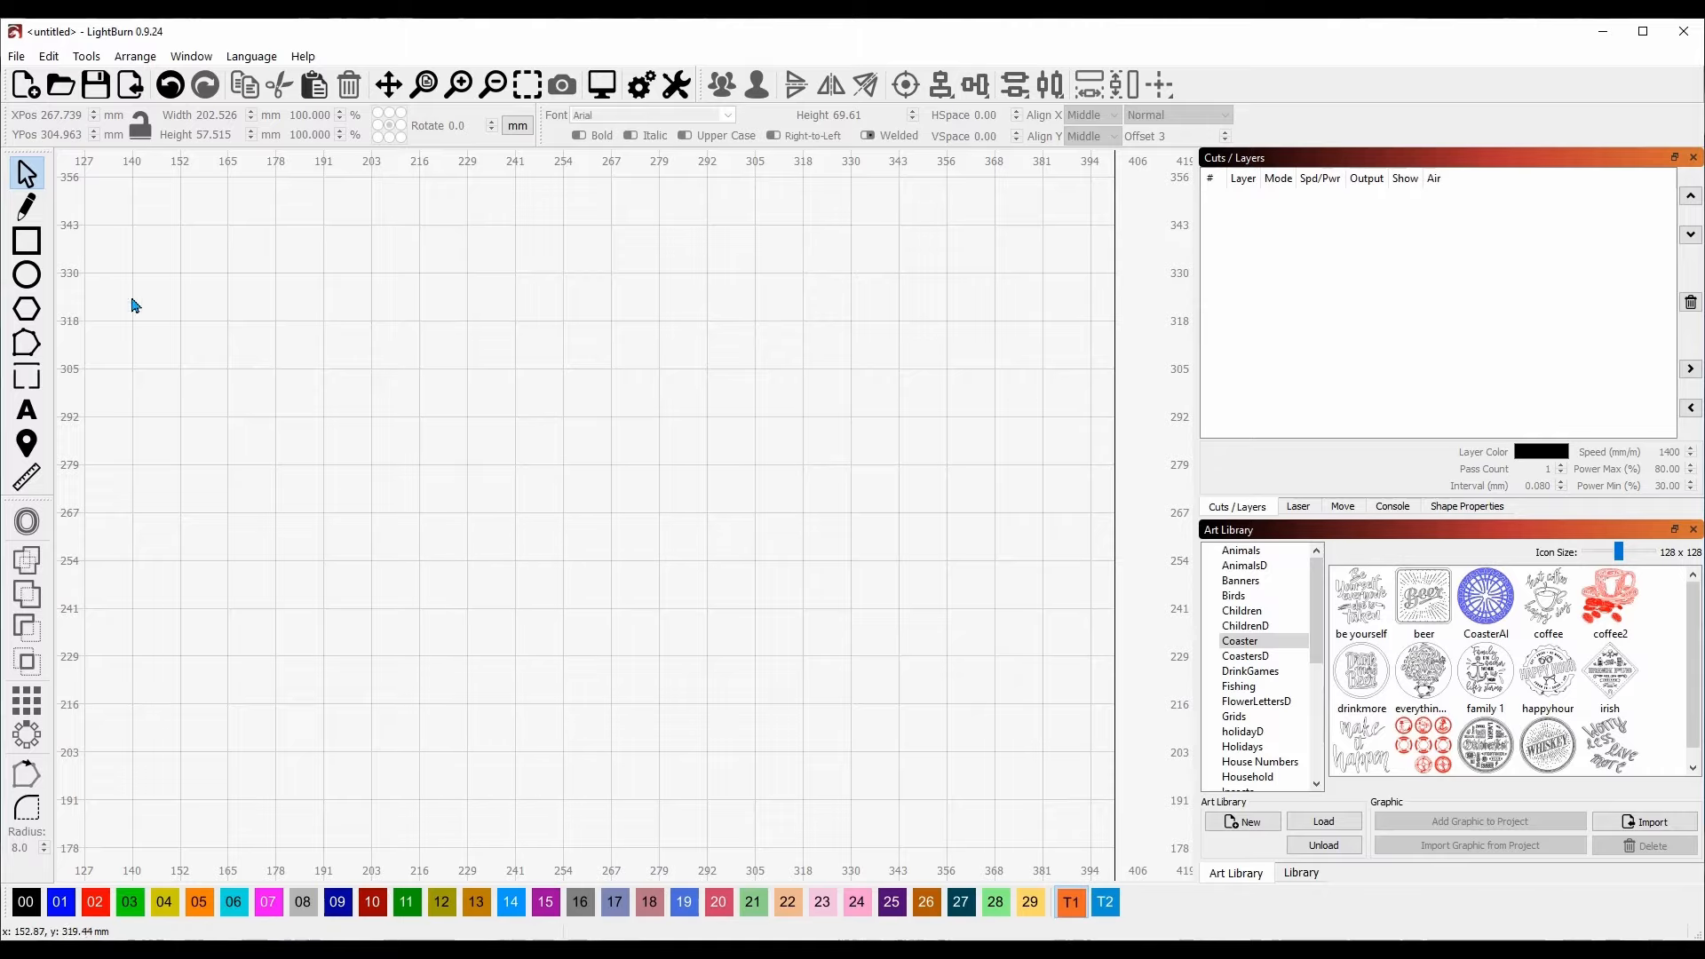
Step: Draw a circle about 124 mm in diameter near the middle of the workspace
left_click(27, 274)
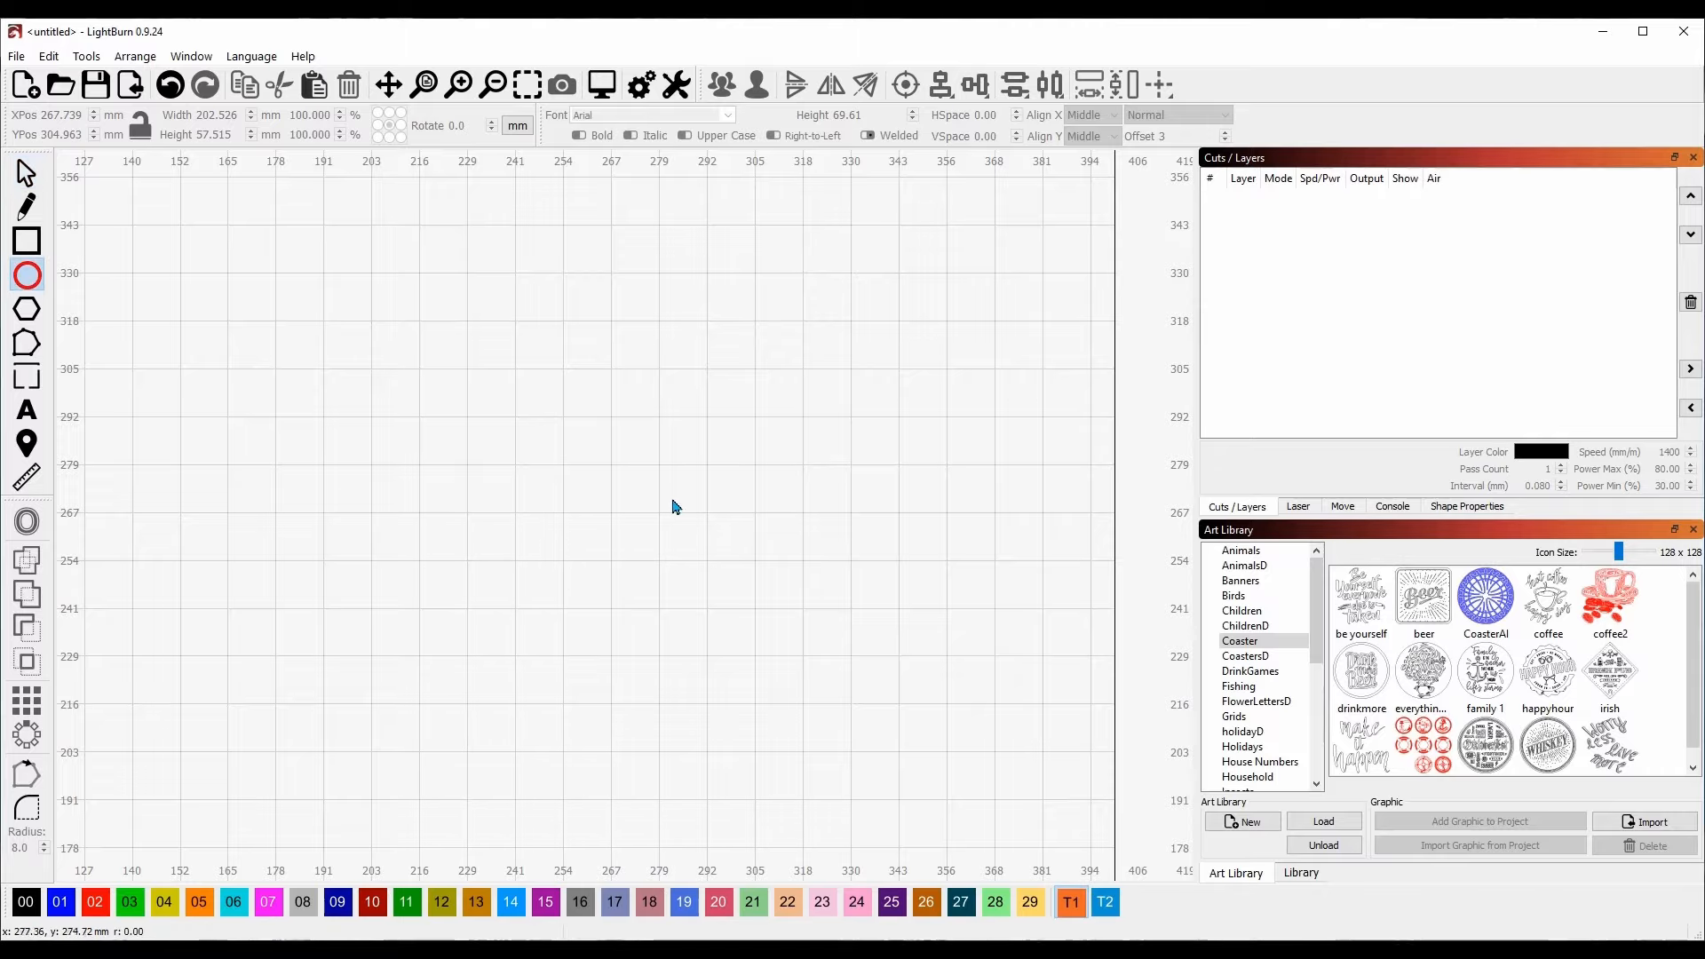
mouse_move(370, 322)
left_mouse_down()
mouse_move(461, 438)
mouse_move(837, 757)
left_mouse_up()
left_click_drag(918, 589, 891, 506)
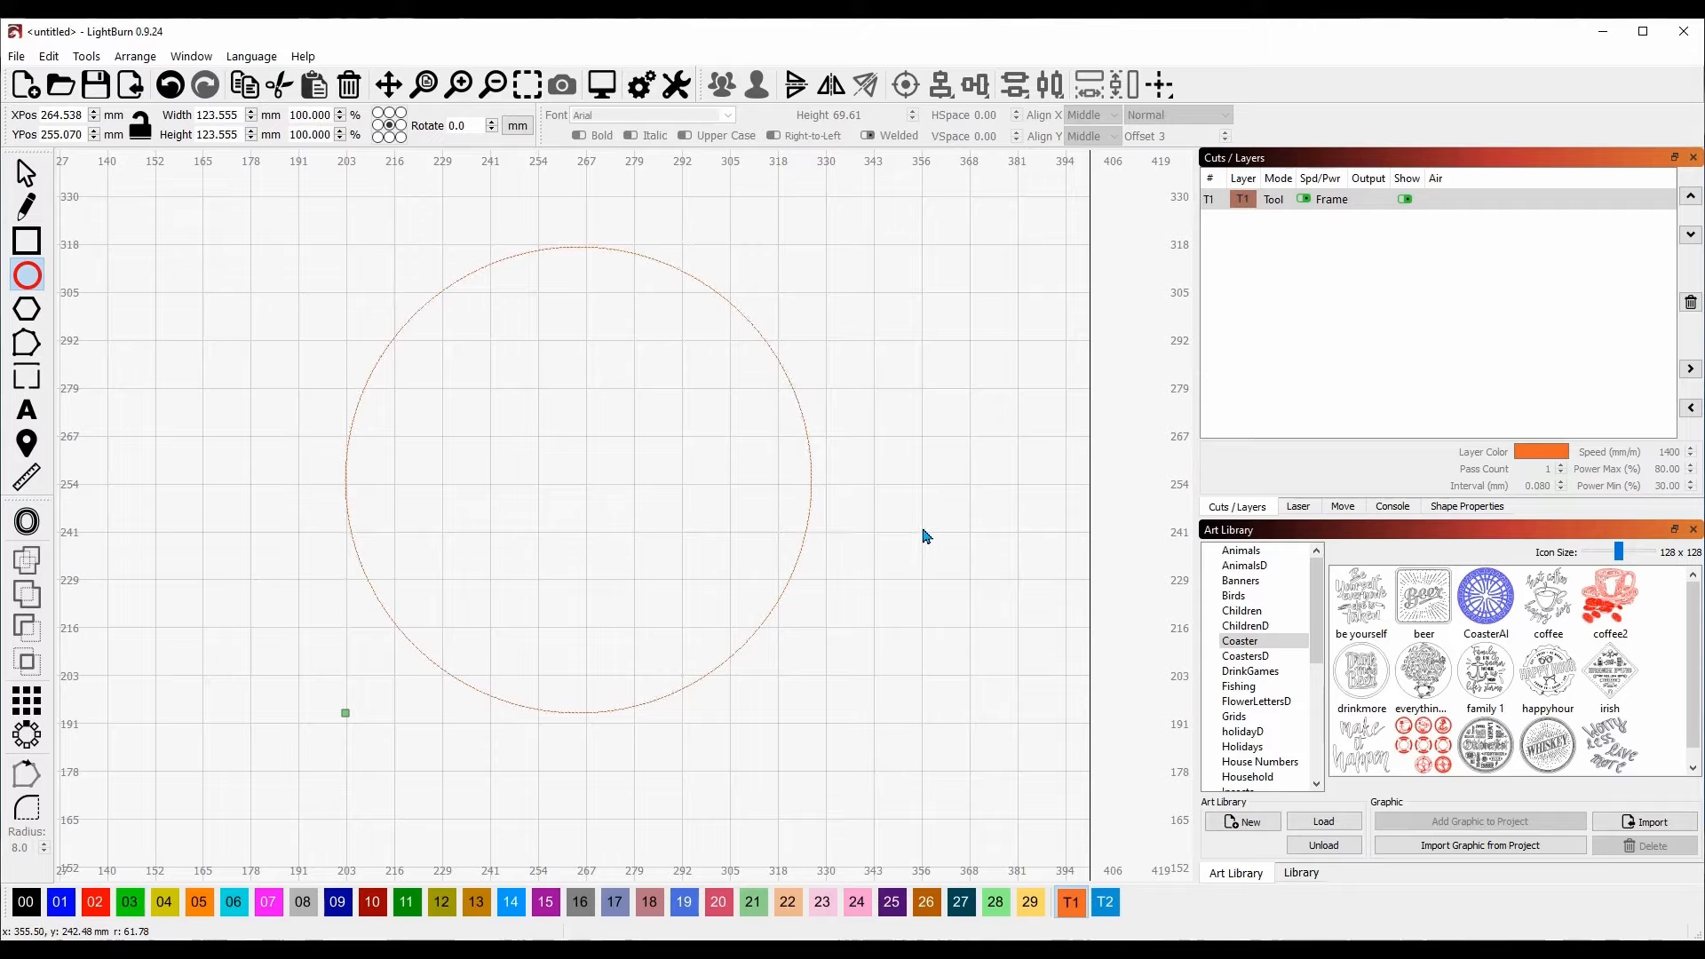
key("space")
left_click_drag(916, 460, 951, 468)
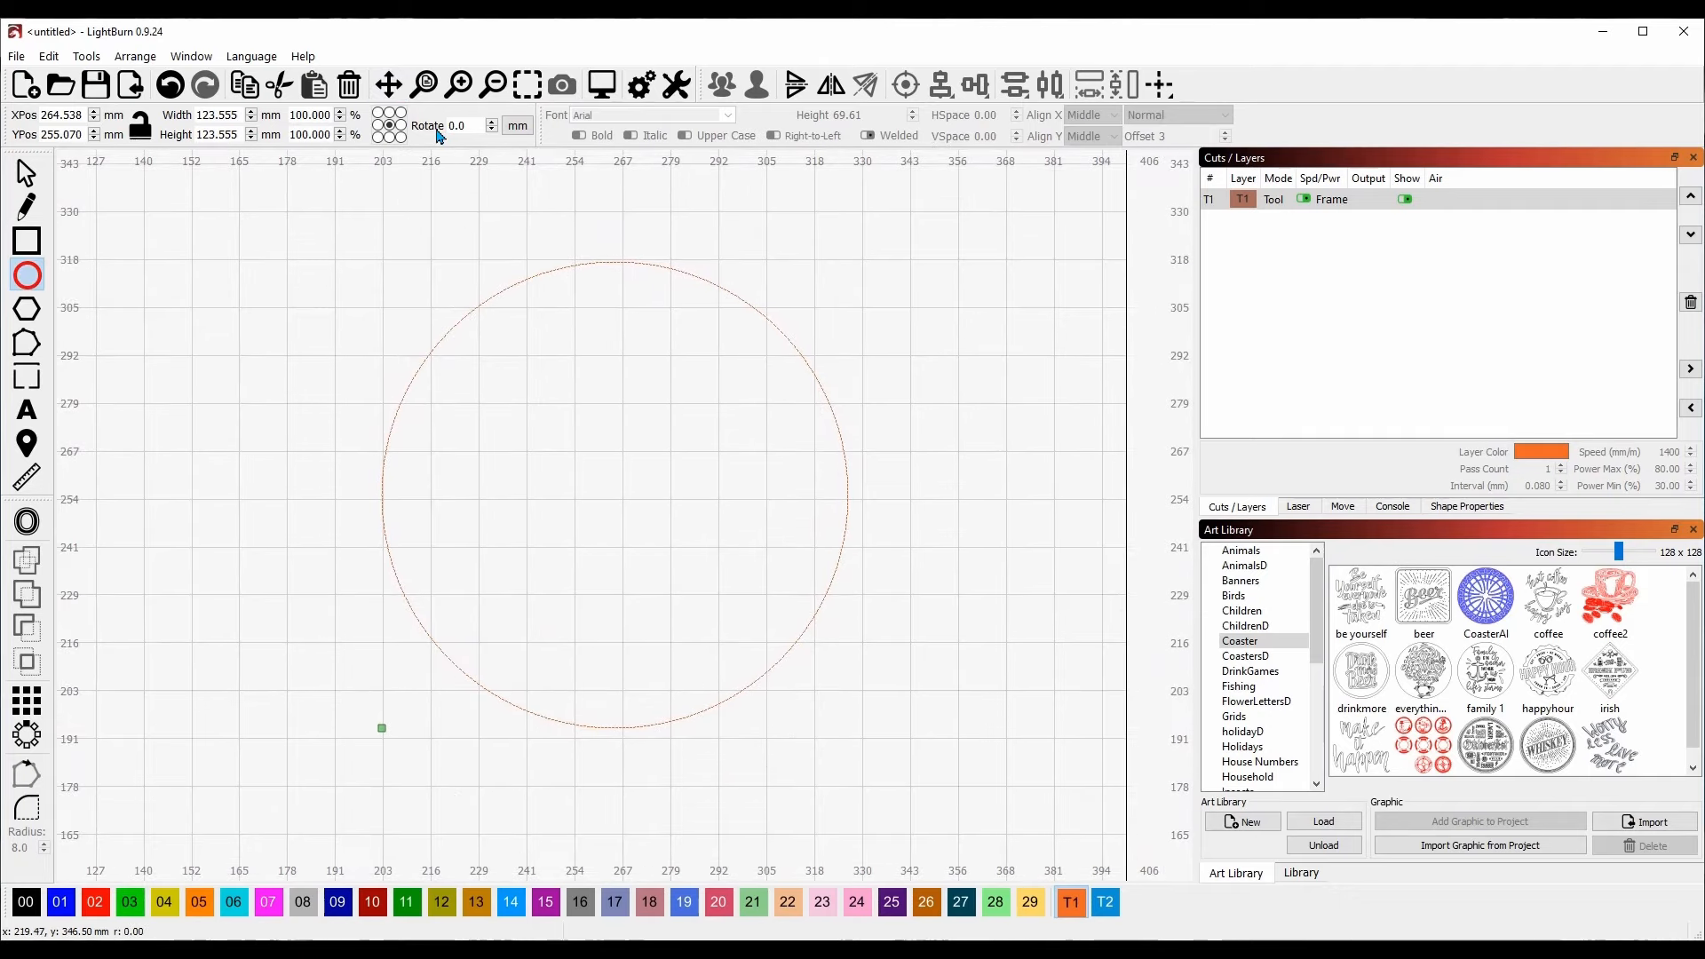
Step: Assign the circle to layer 00 and deselect it
left_click(395, 96)
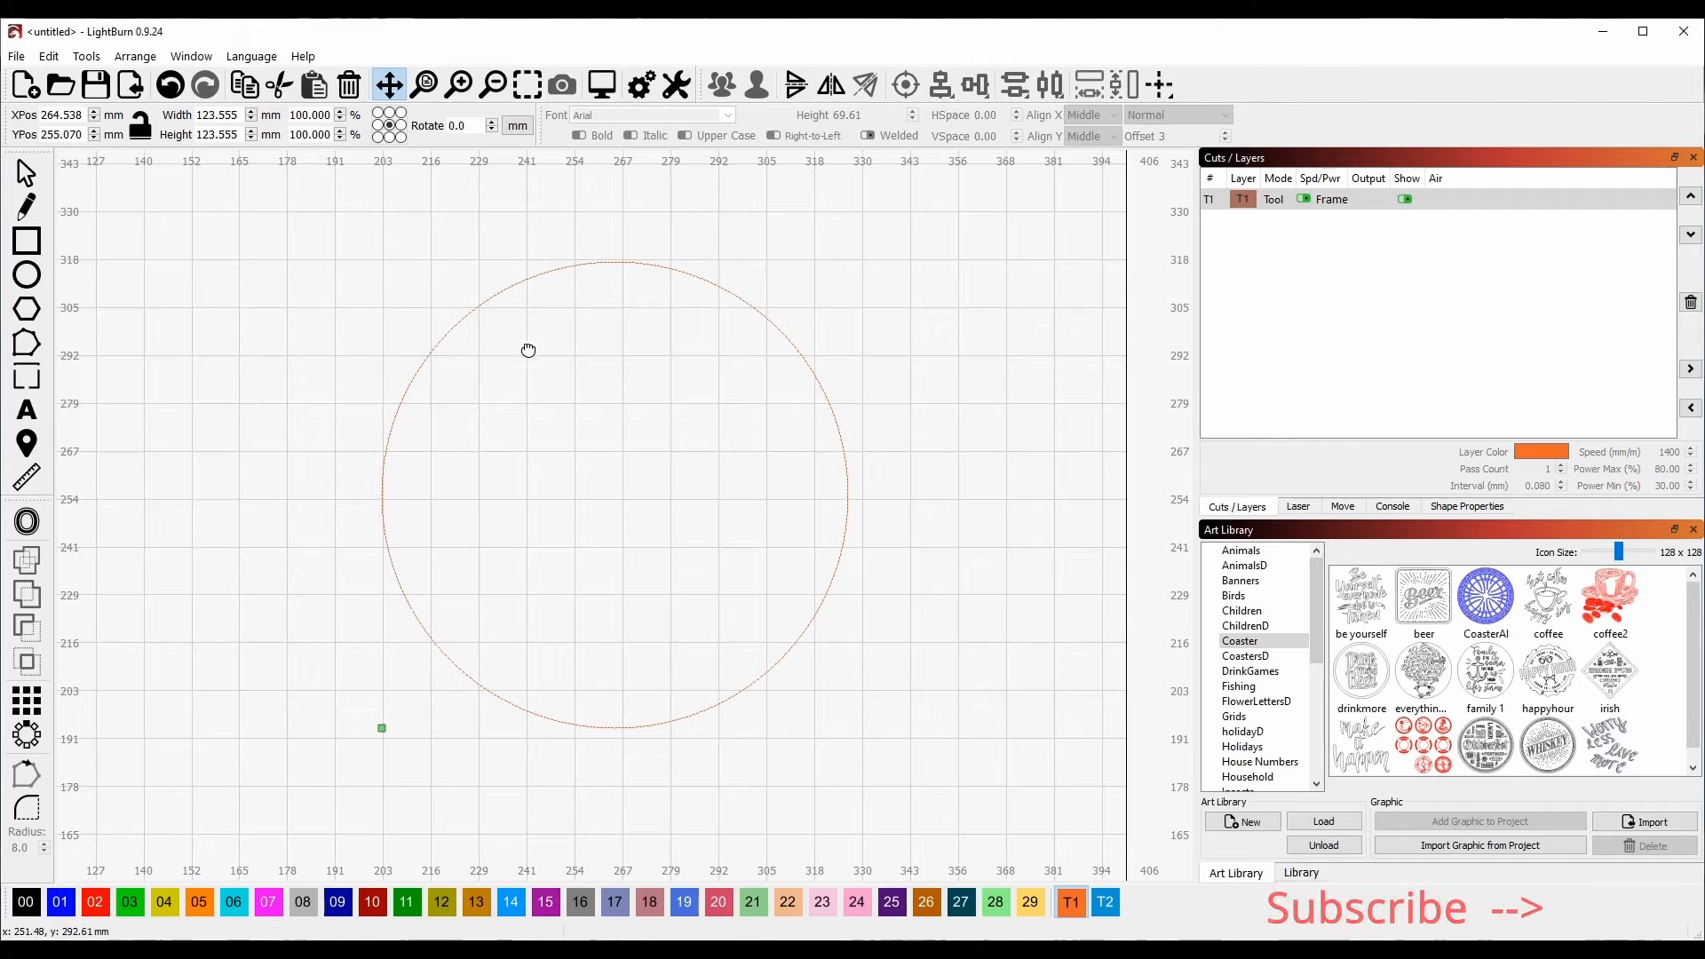
mouse_move(529, 350)
left_mouse_down()
mouse_move(556, 343)
mouse_move(590, 589)
mouse_move(544, 369)
left_mouse_up()
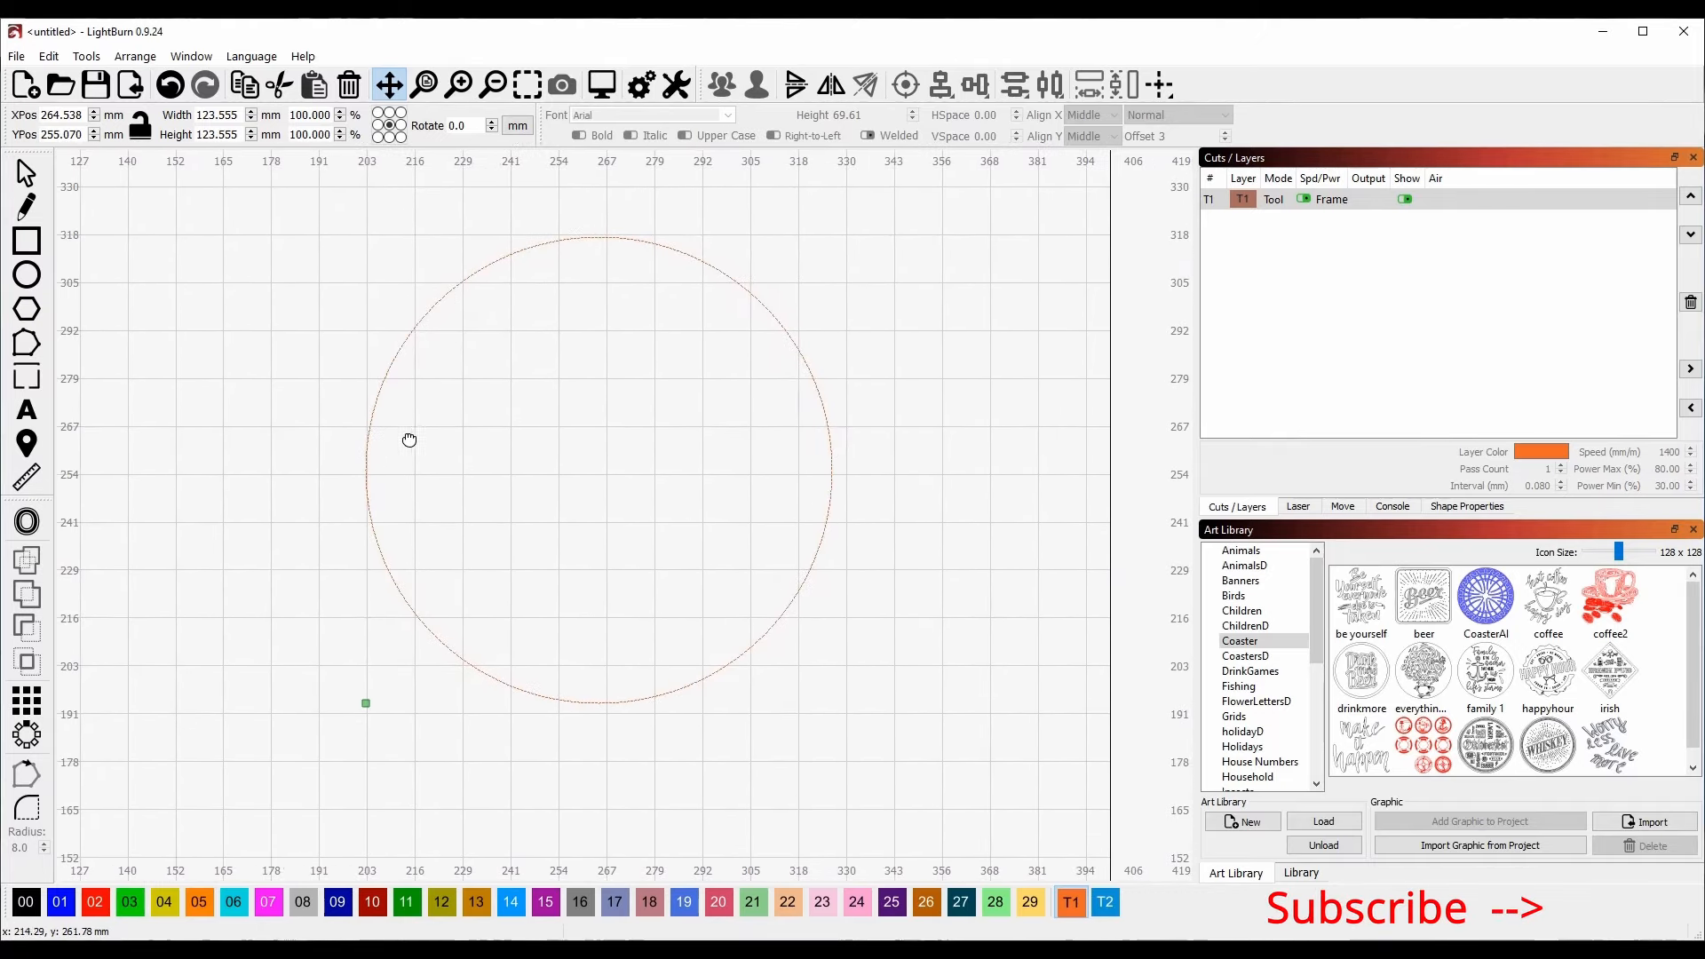
left_click(26, 173)
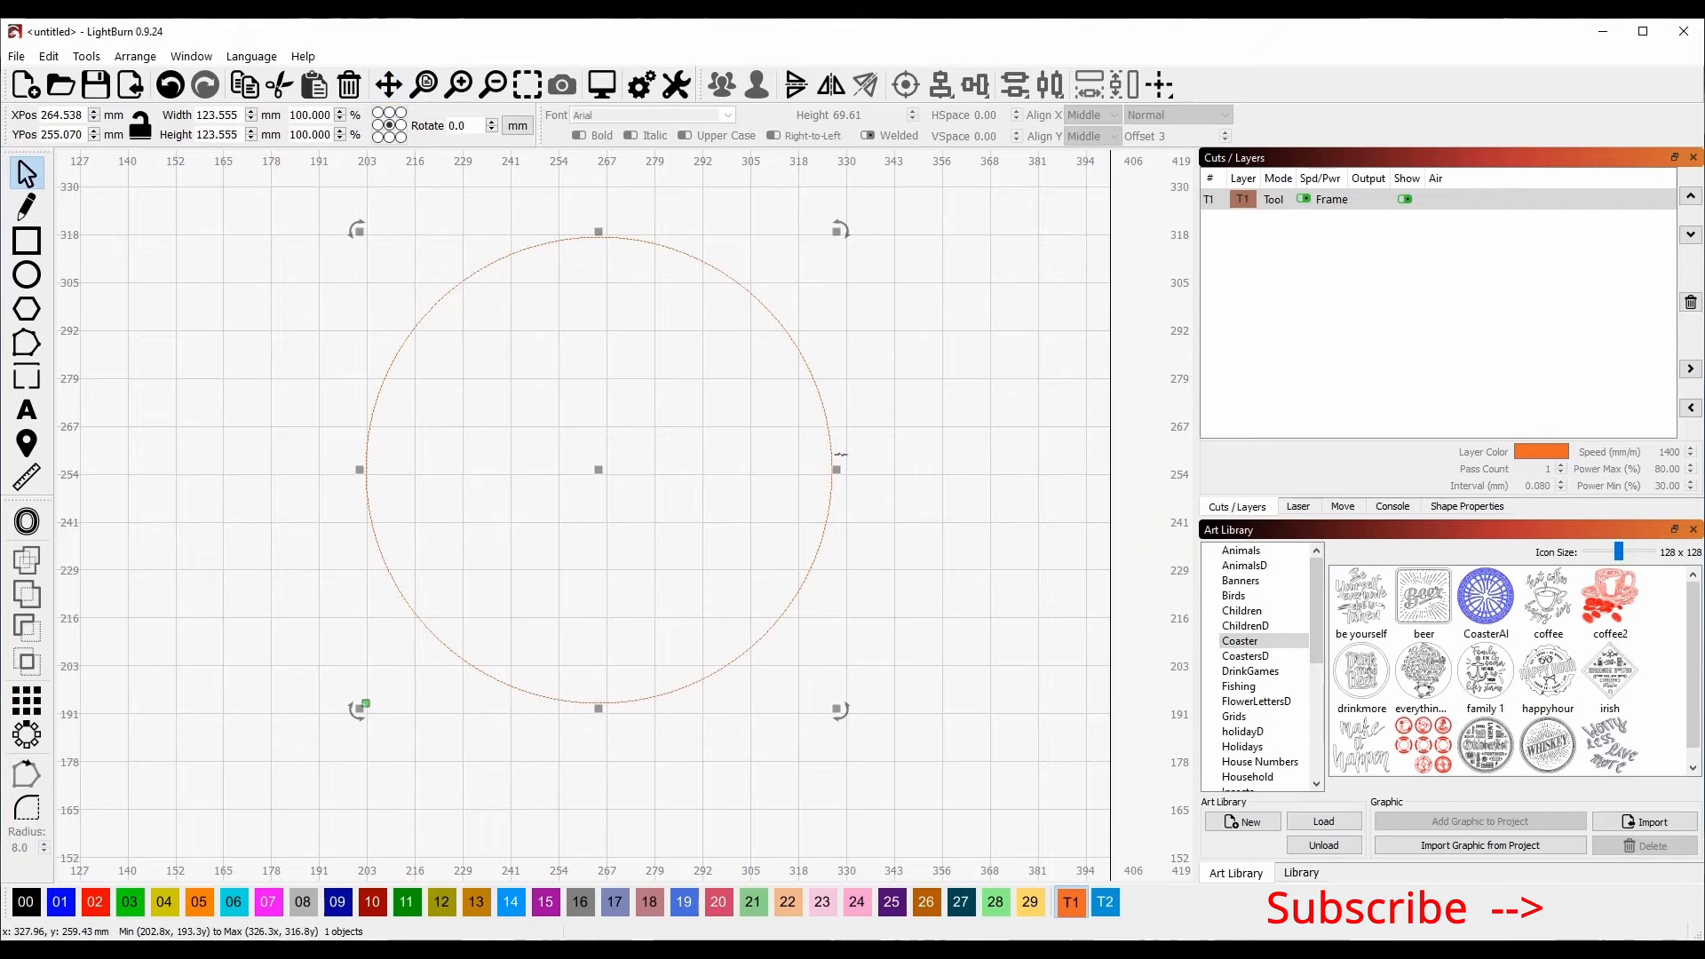
left_click(26, 902)
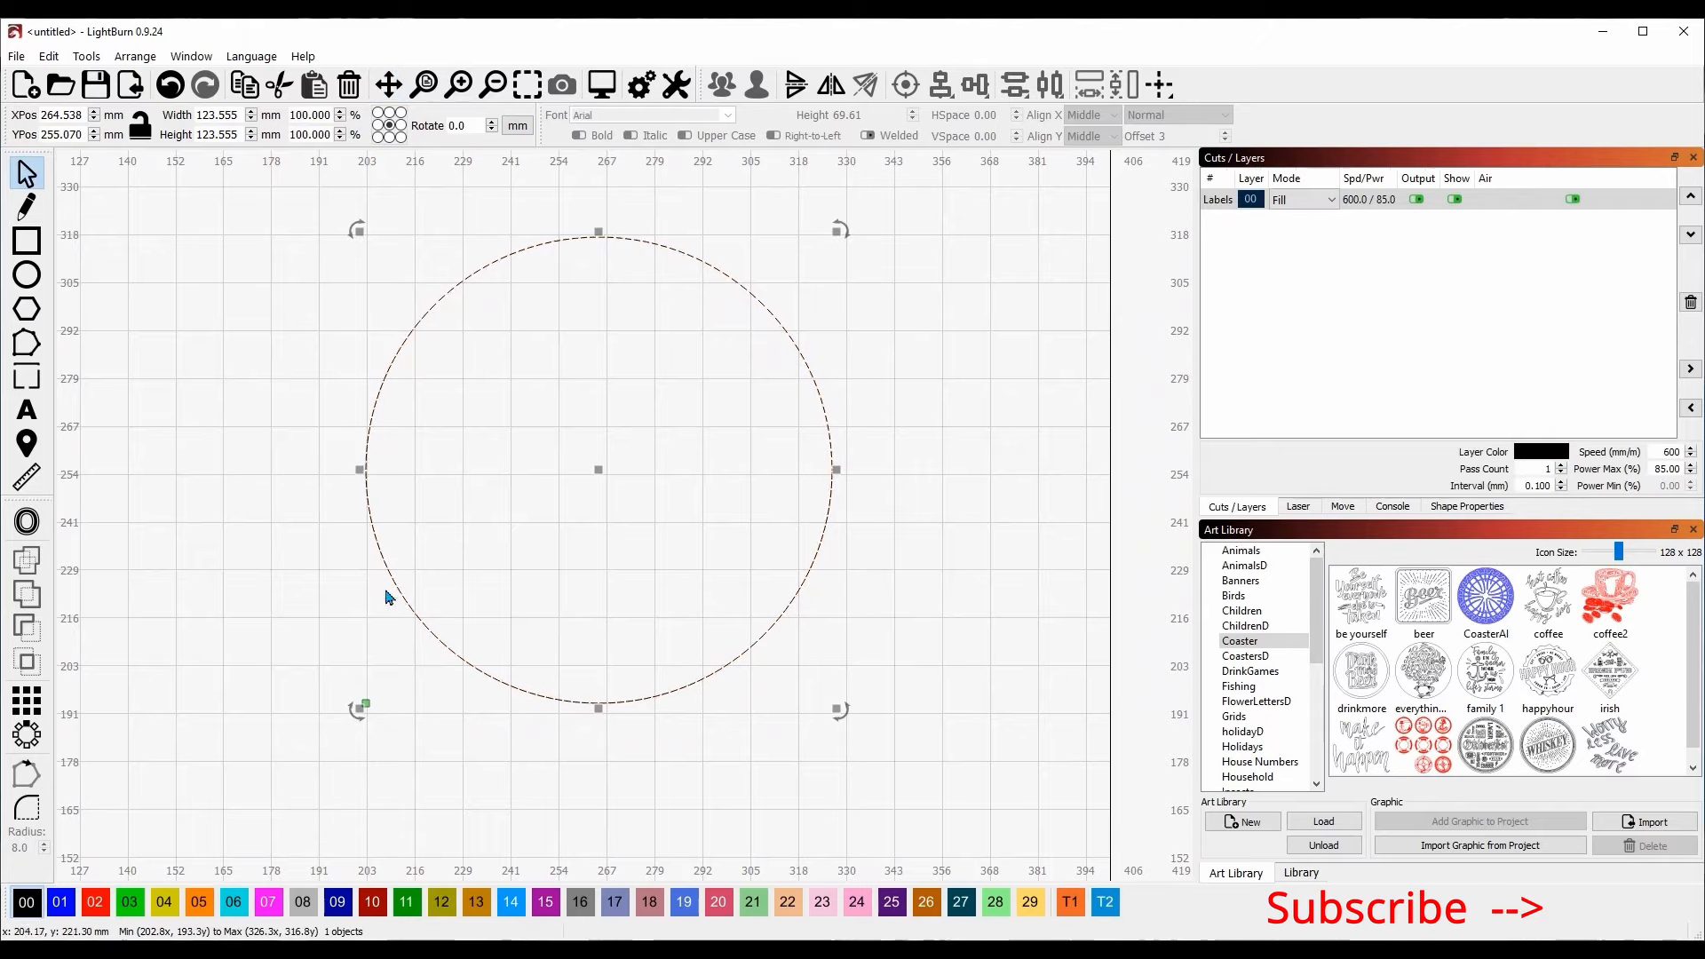
left_click(213, 474)
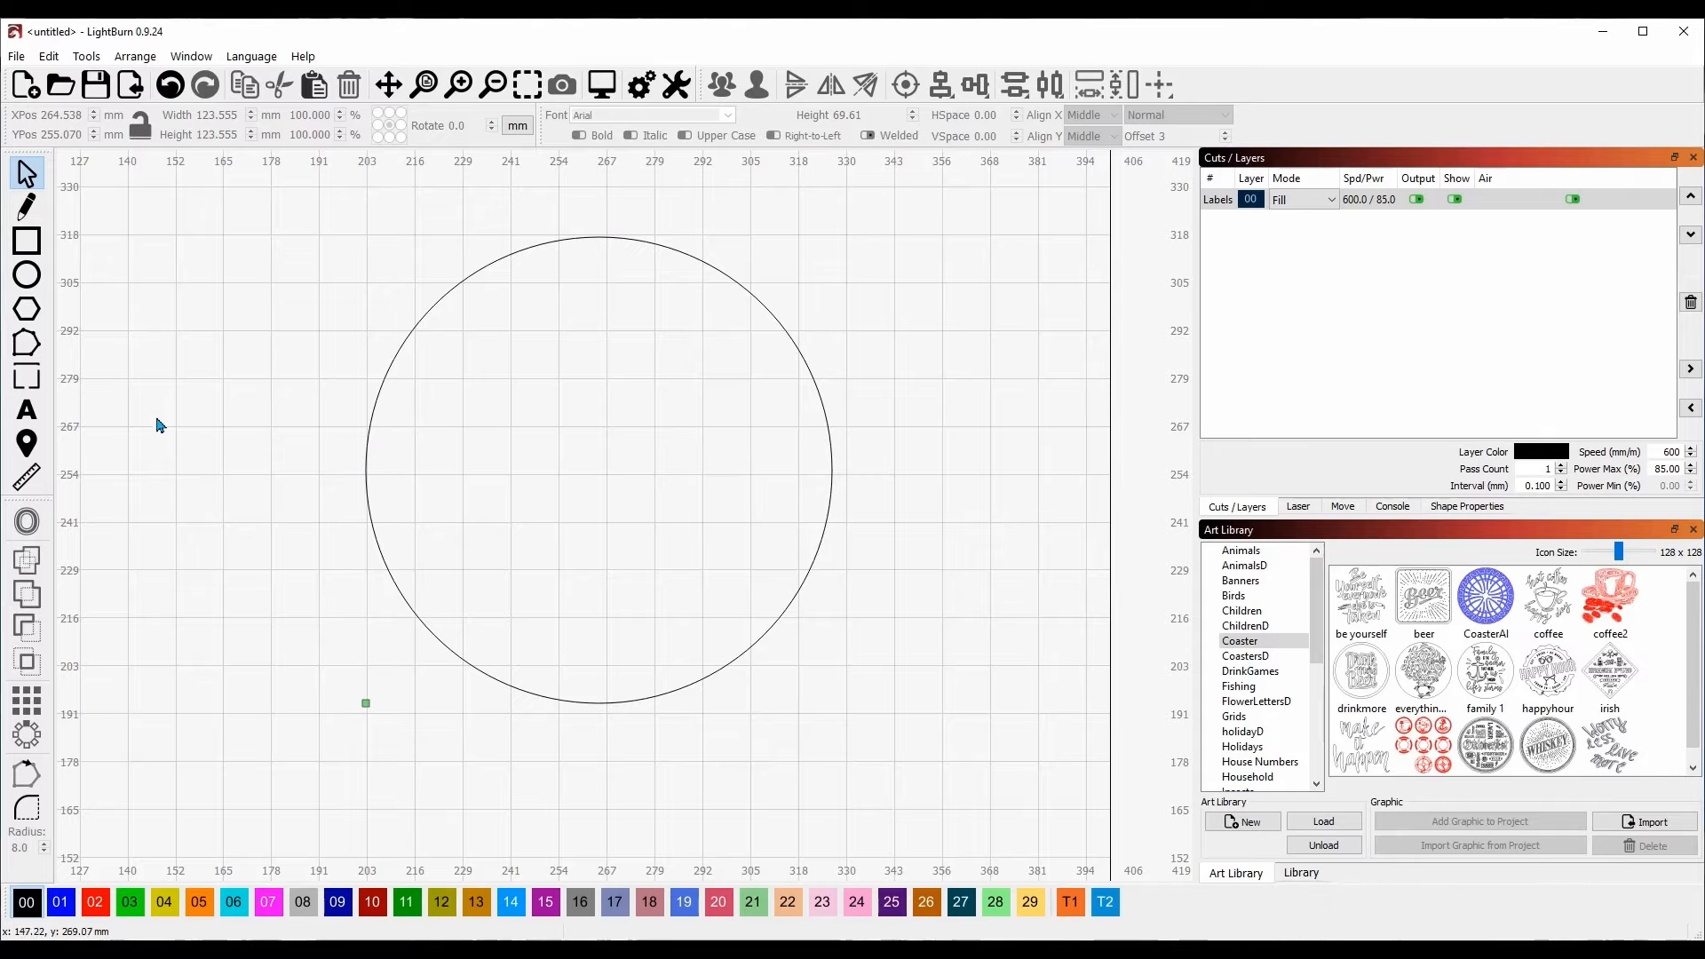
Step: Add the text 1 in Arial inside the circle near its upper edge, with a height of 24.61 mm
key("t")
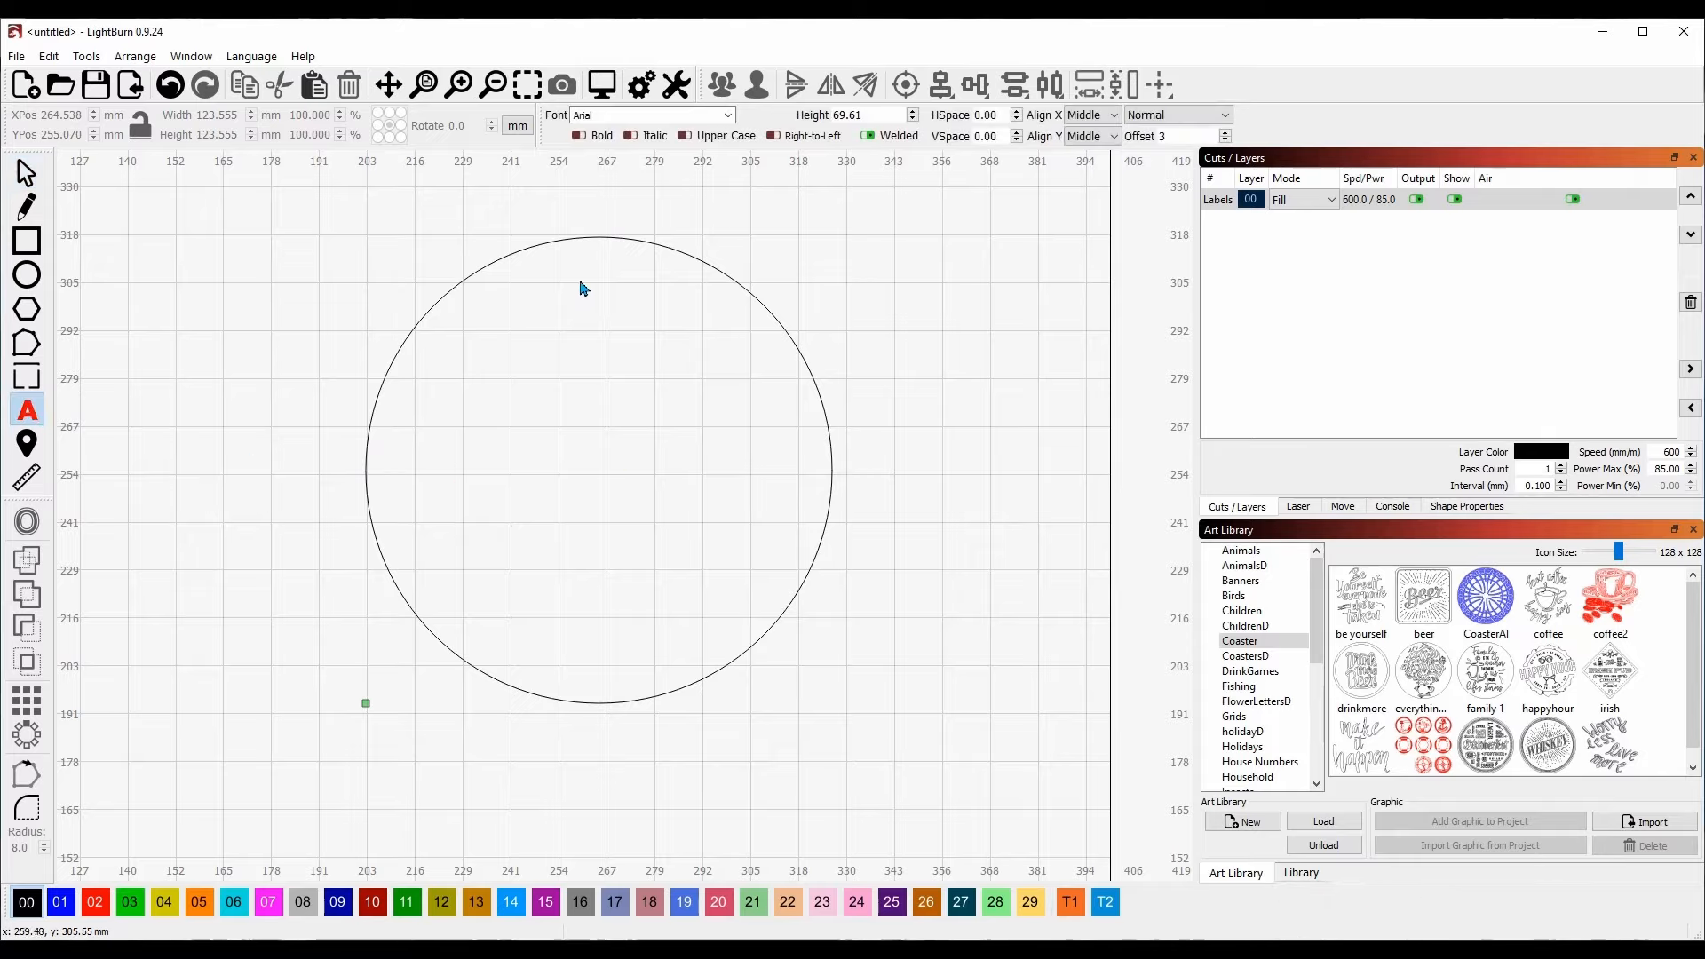
left_click(586, 284)
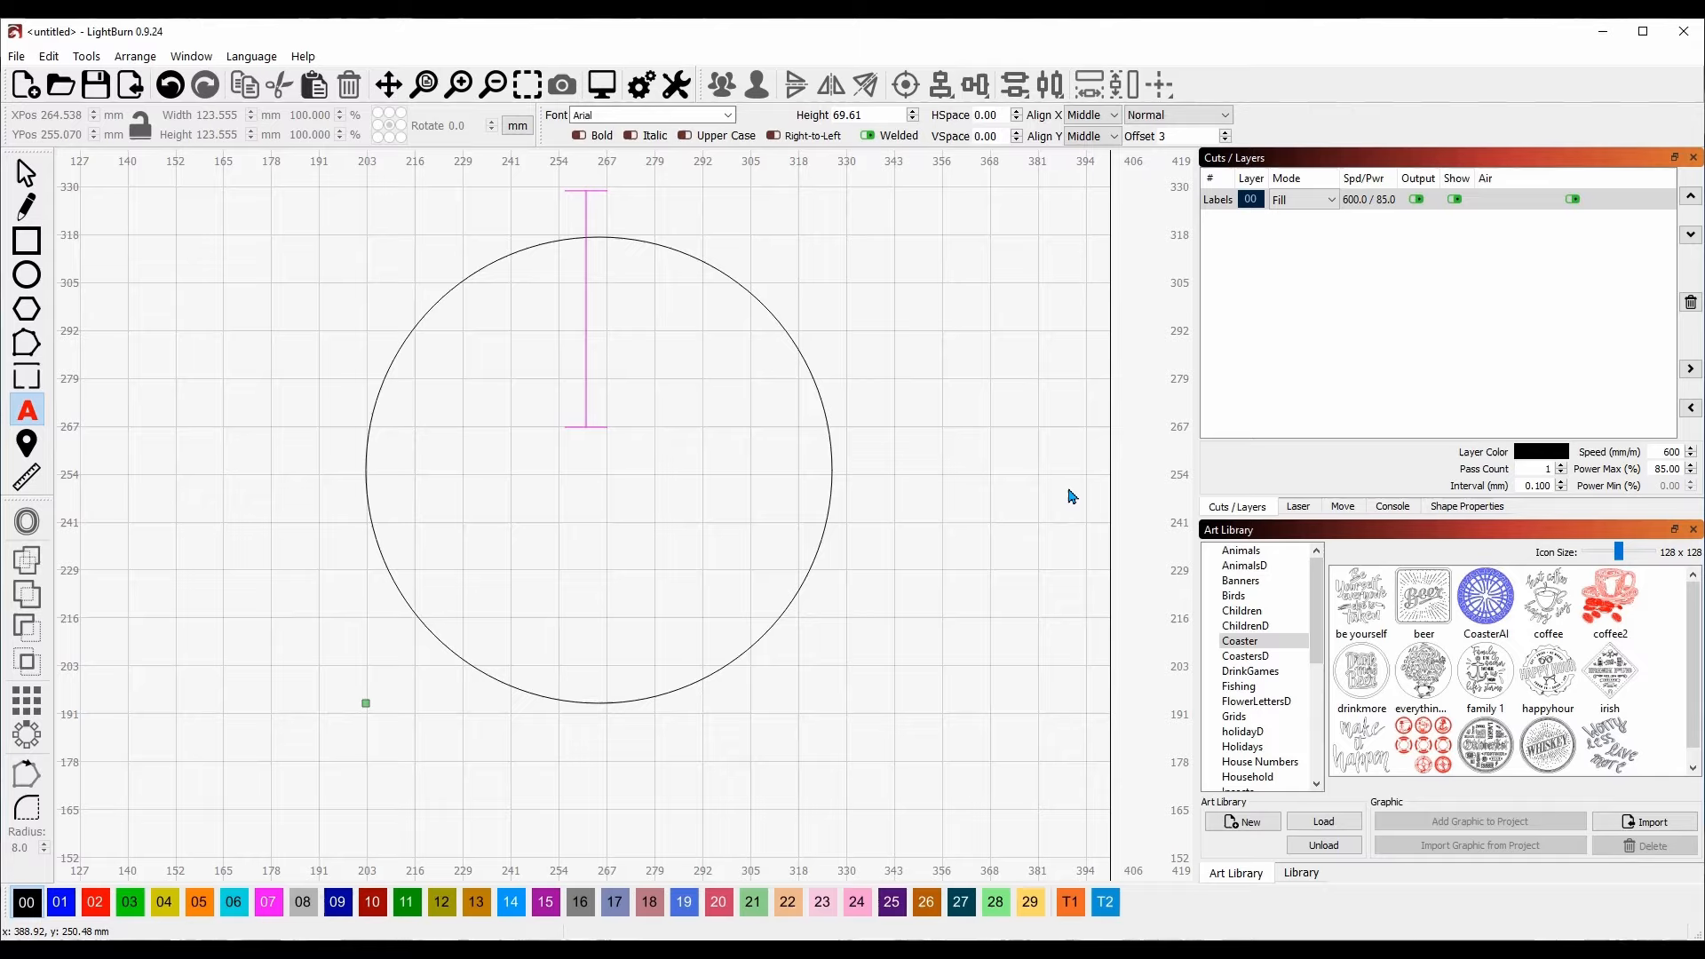
type("1")
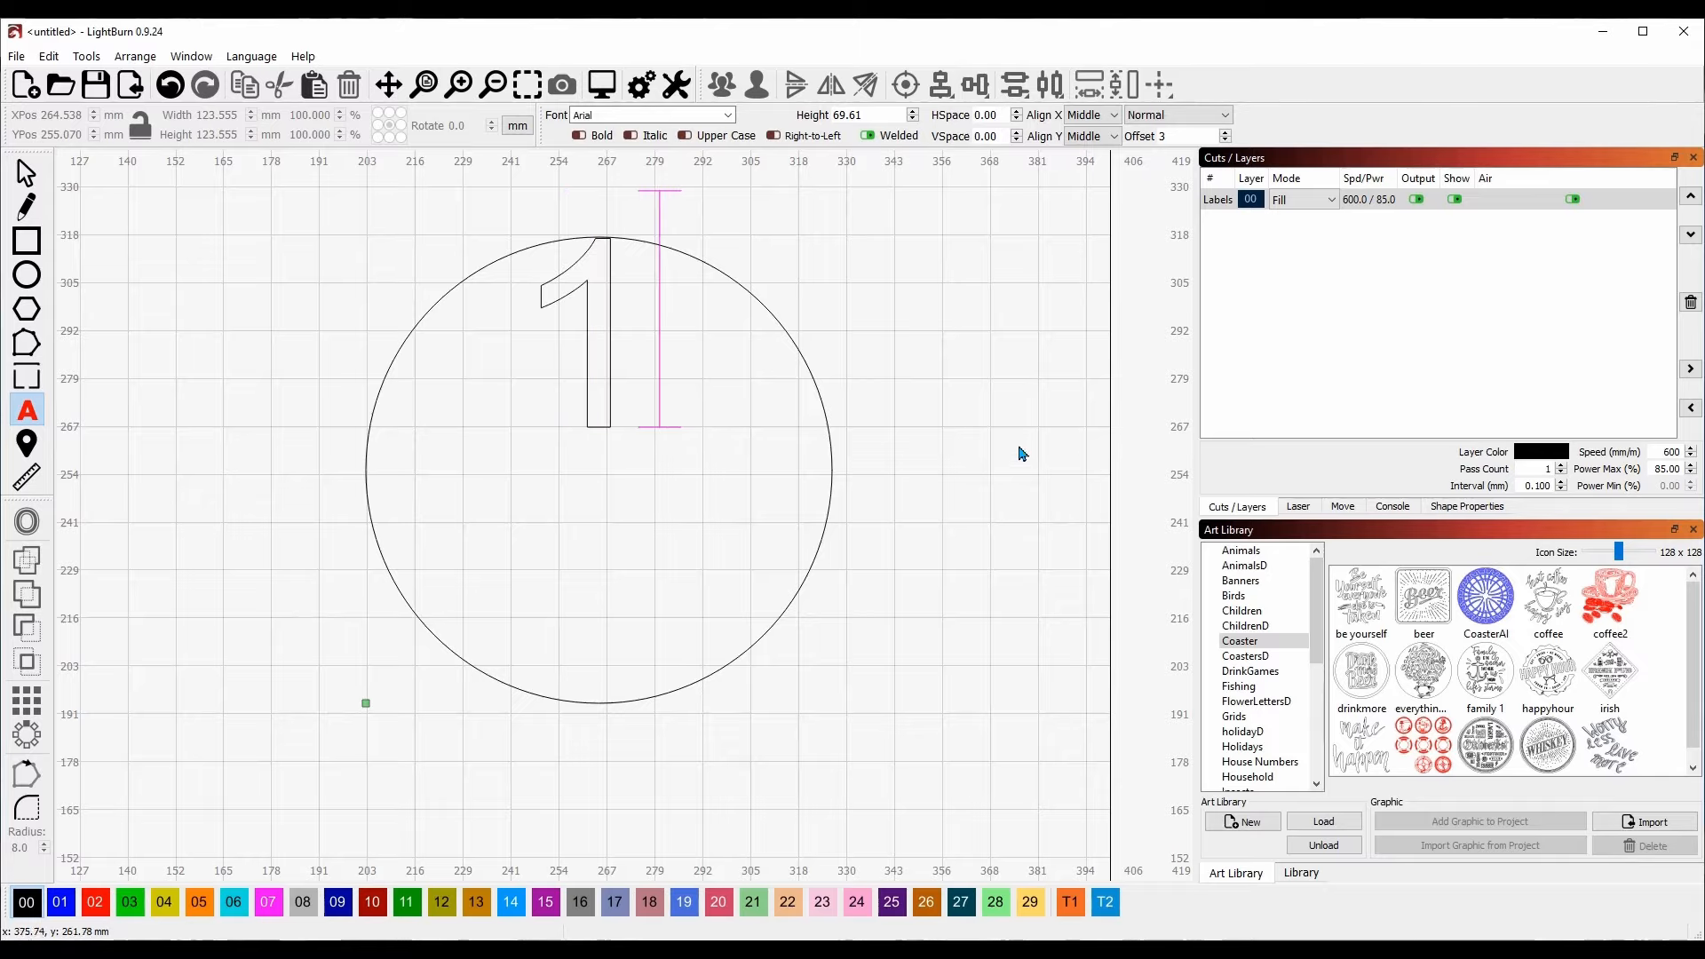
left_click(913, 120)
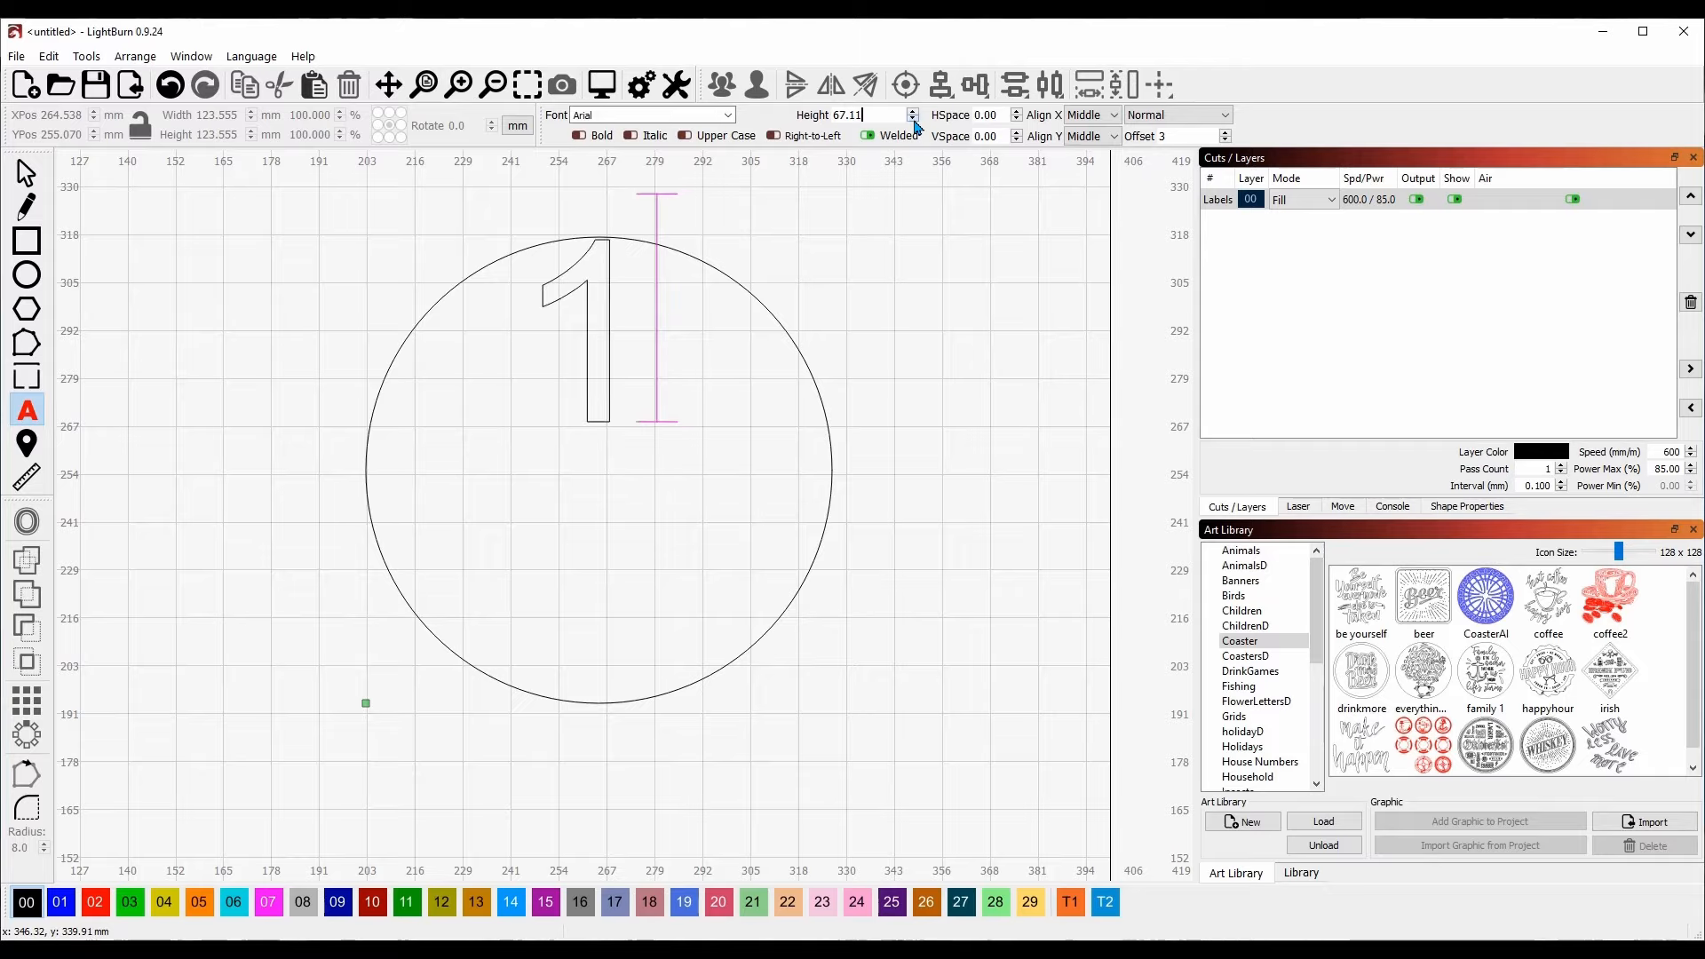
left_click_drag(914, 122, 918, 127)
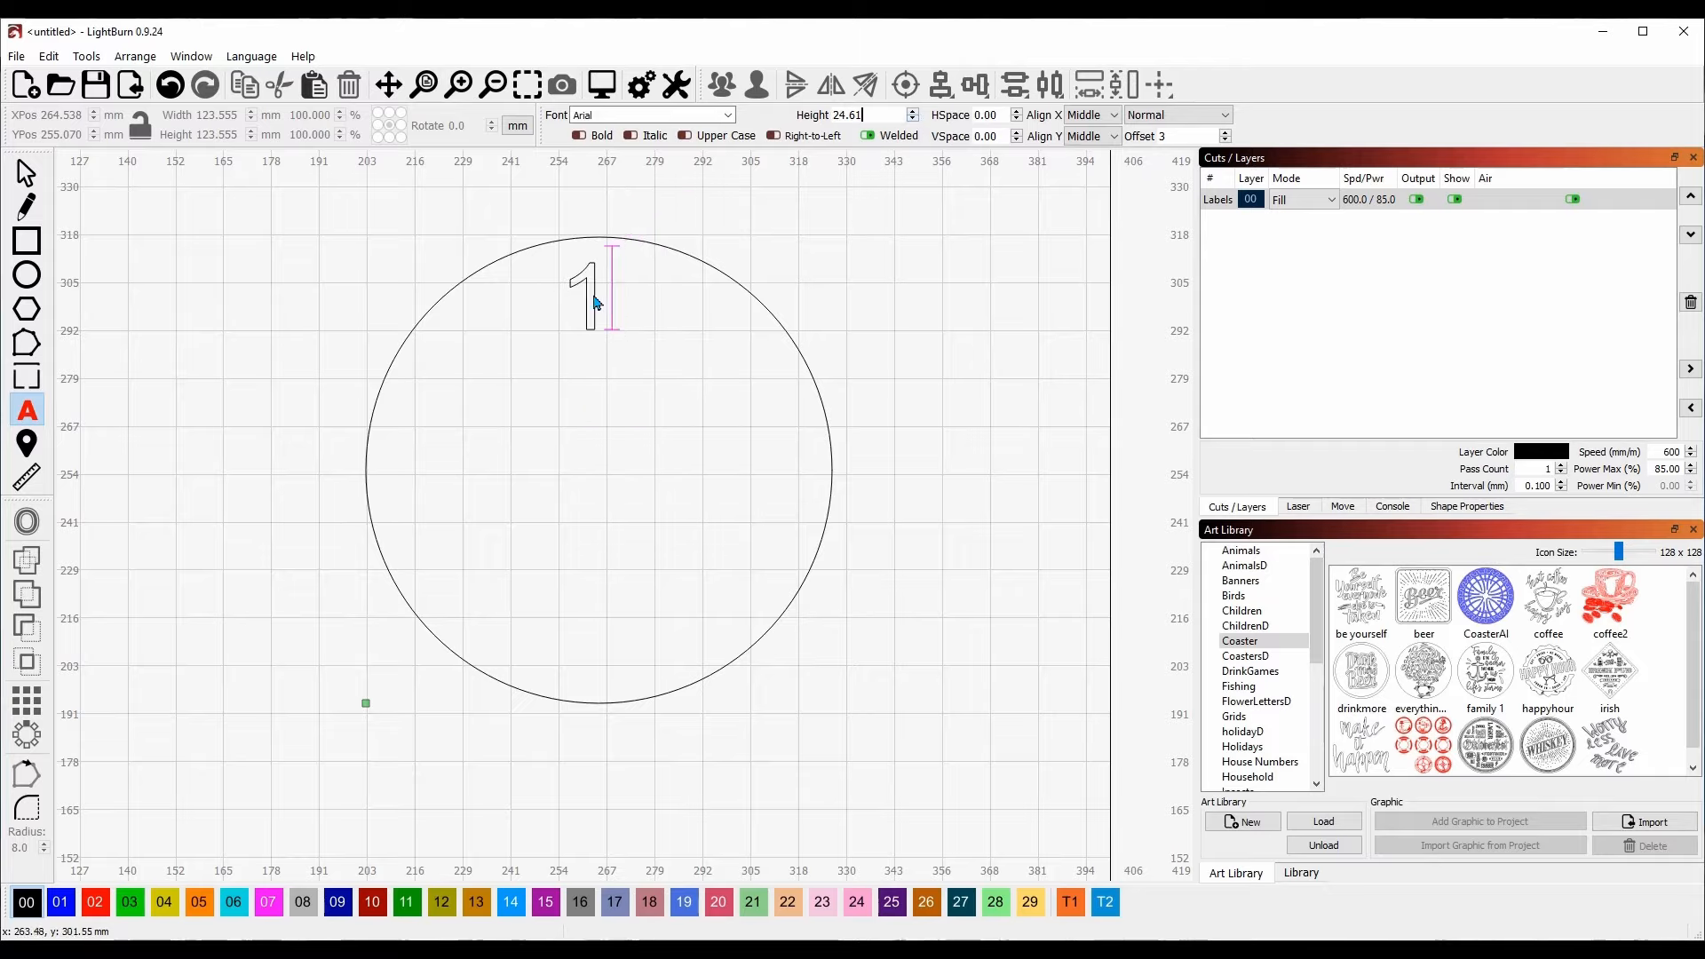
left_click(881, 675)
left_click(771, 645)
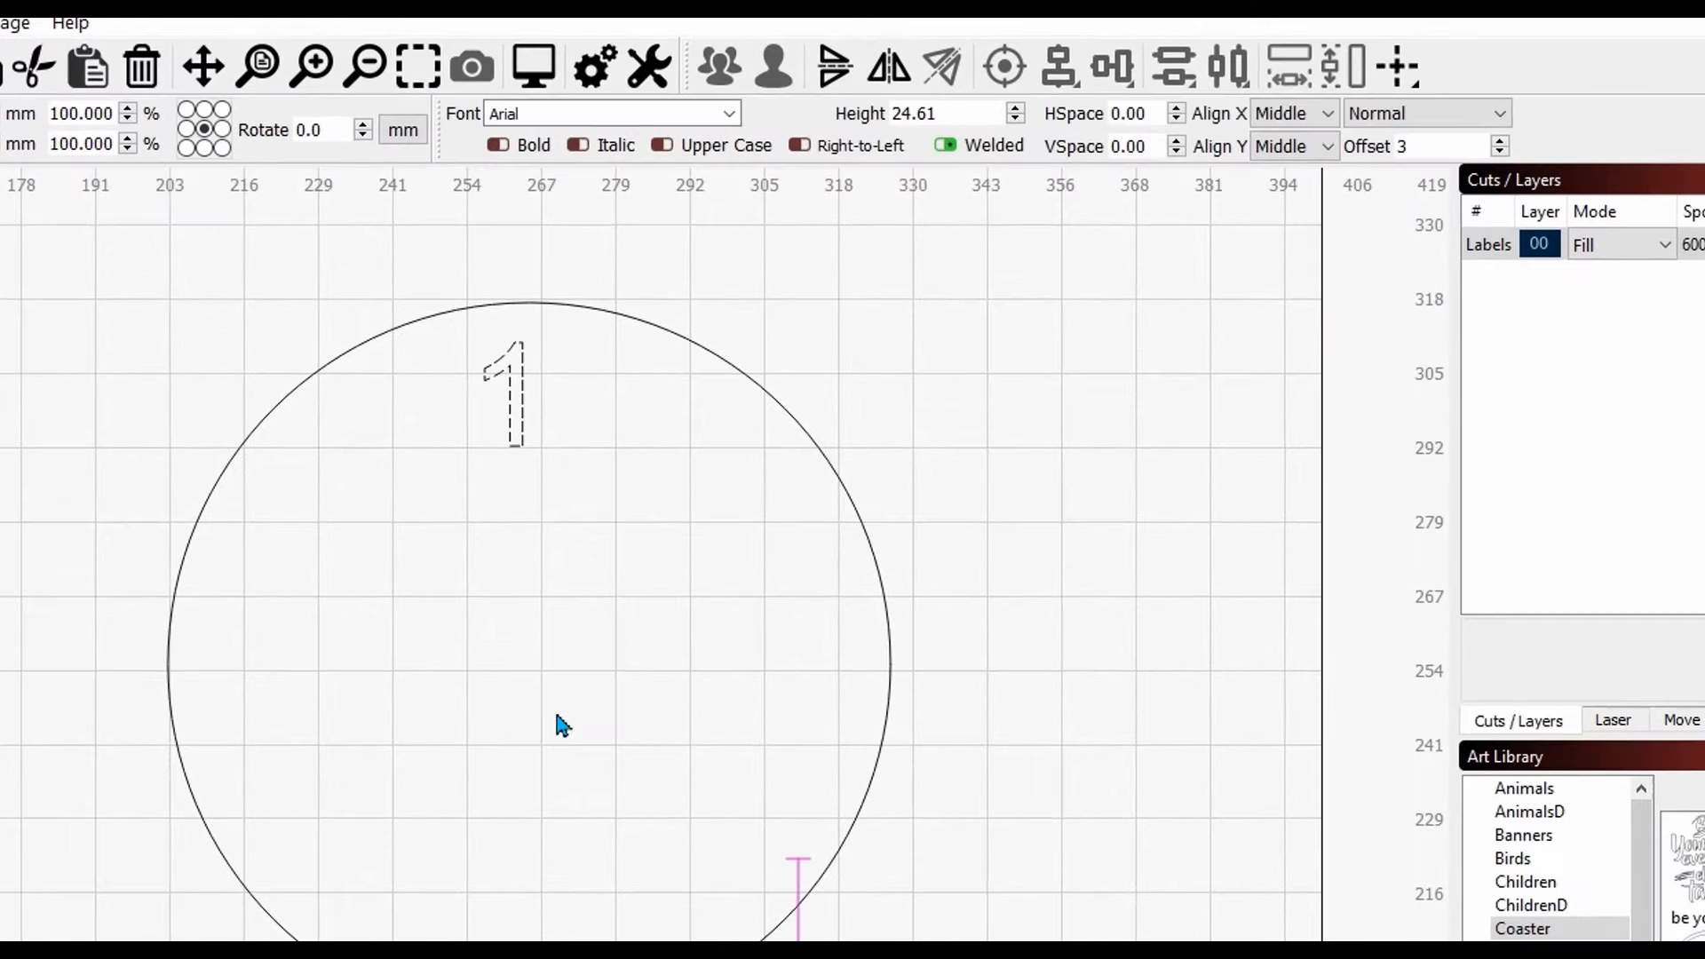
key("Escape")
Step: Select the circle and the number 1 together and align their centres
left_click_drag(934, 937, 225, 297)
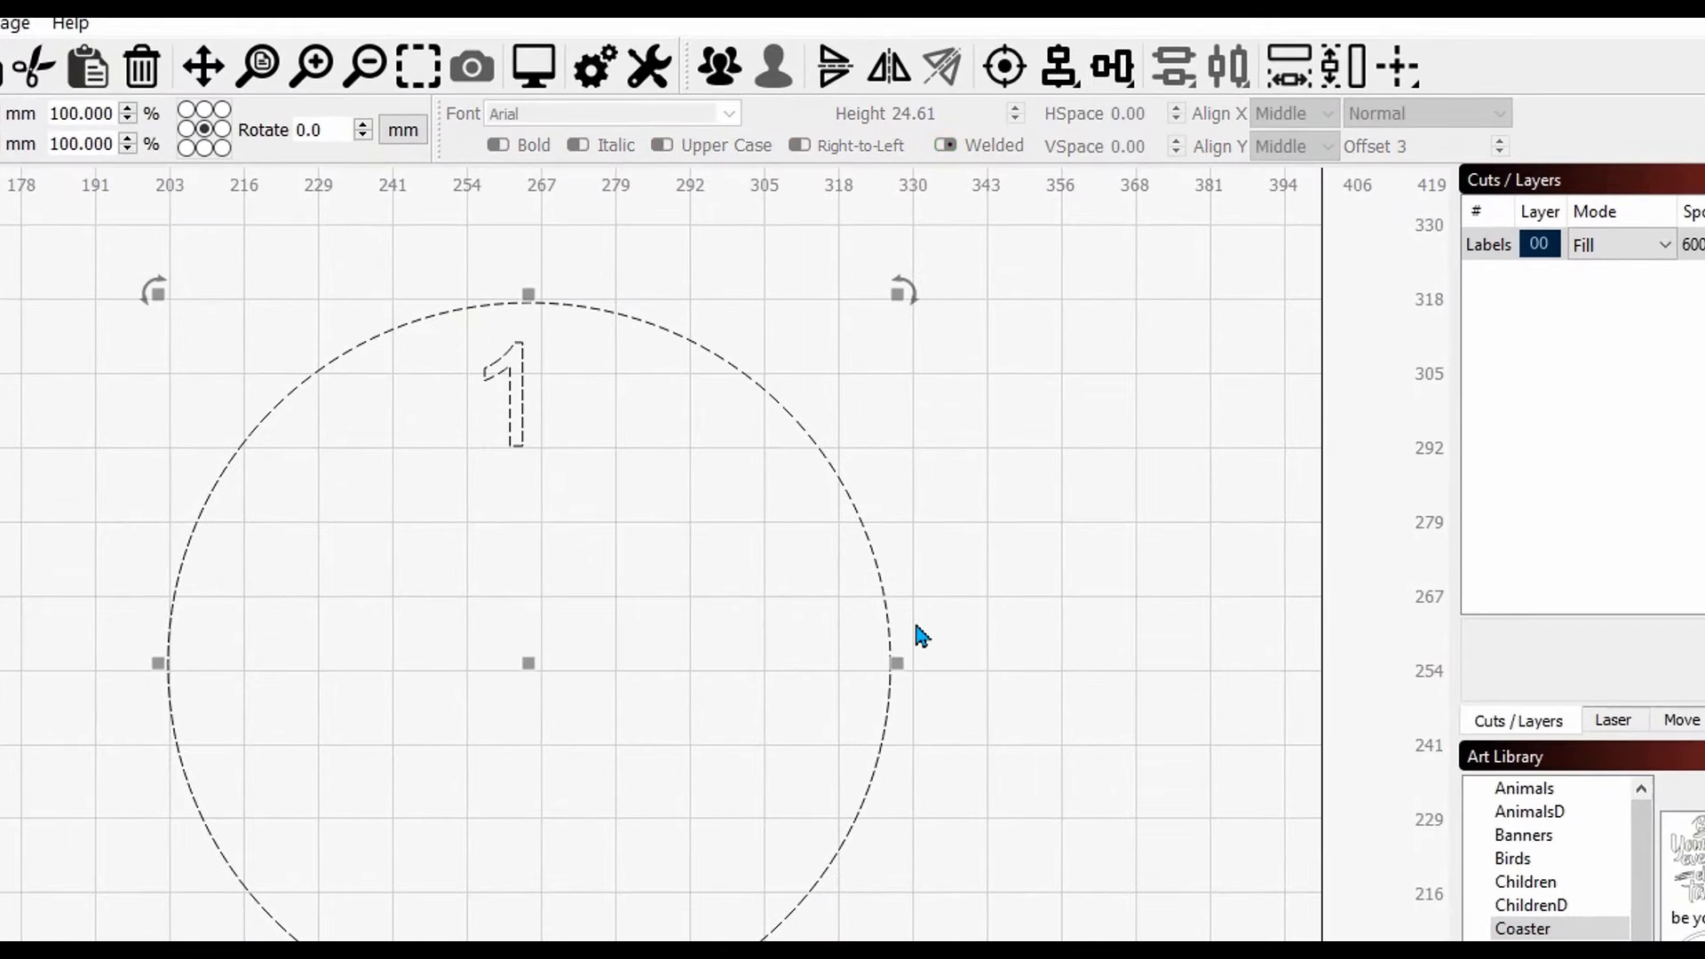
left_click(1014, 78)
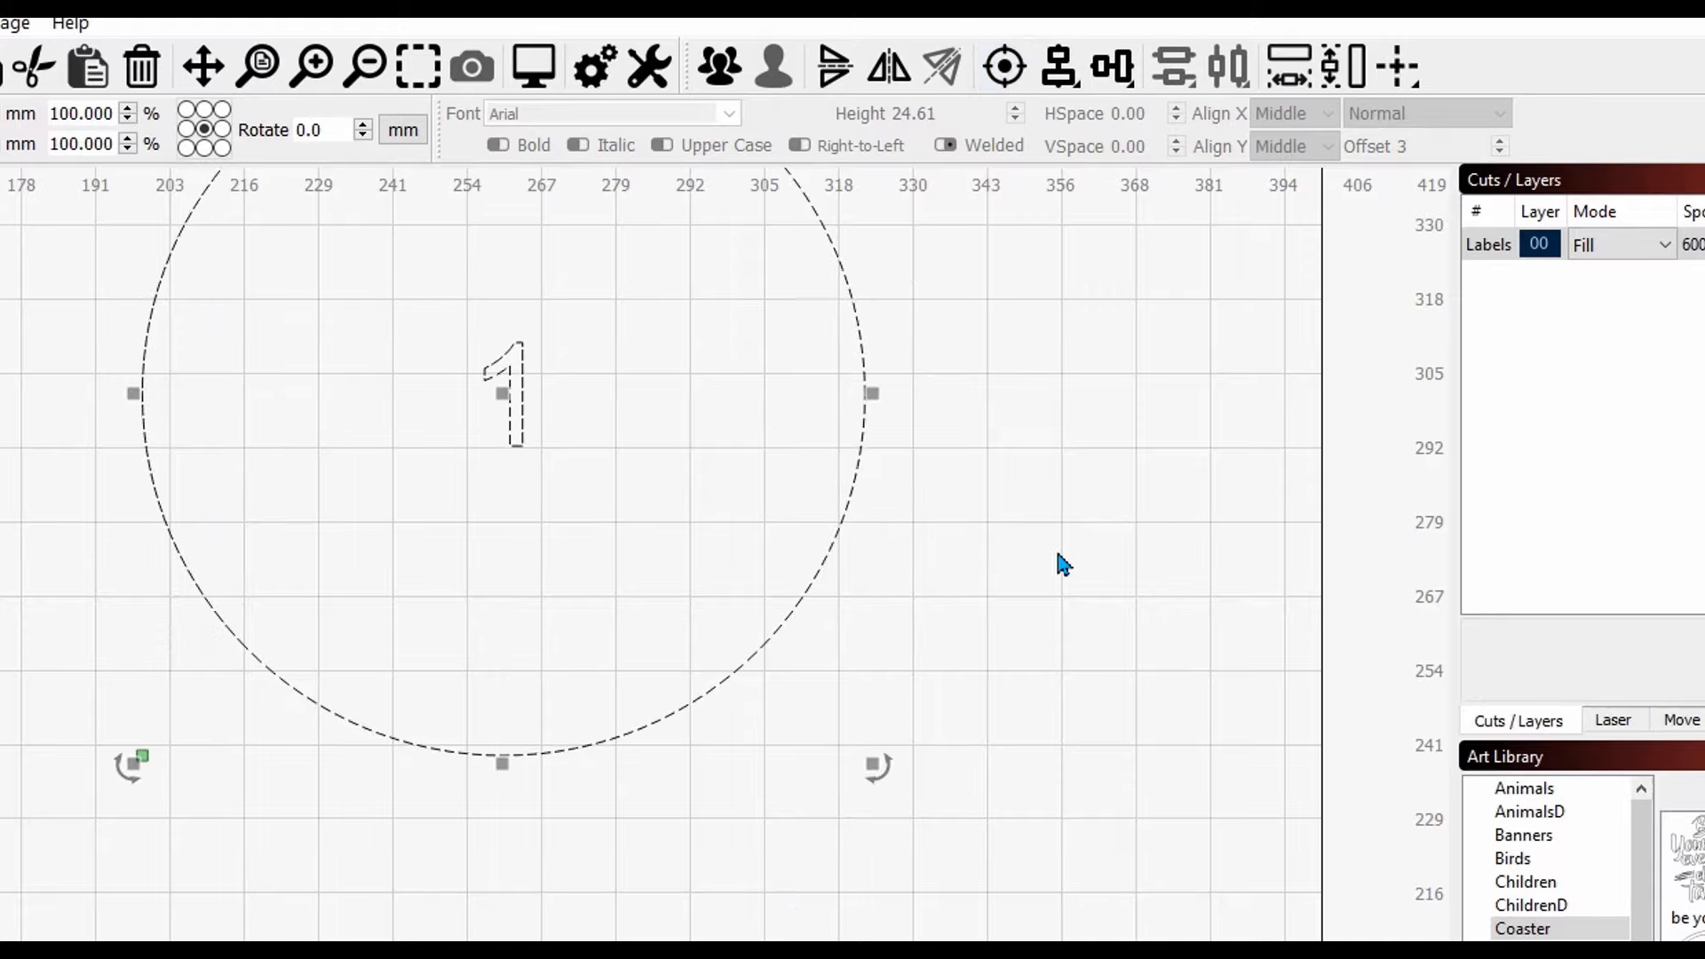
left_click_drag(1036, 366, 1024, 613)
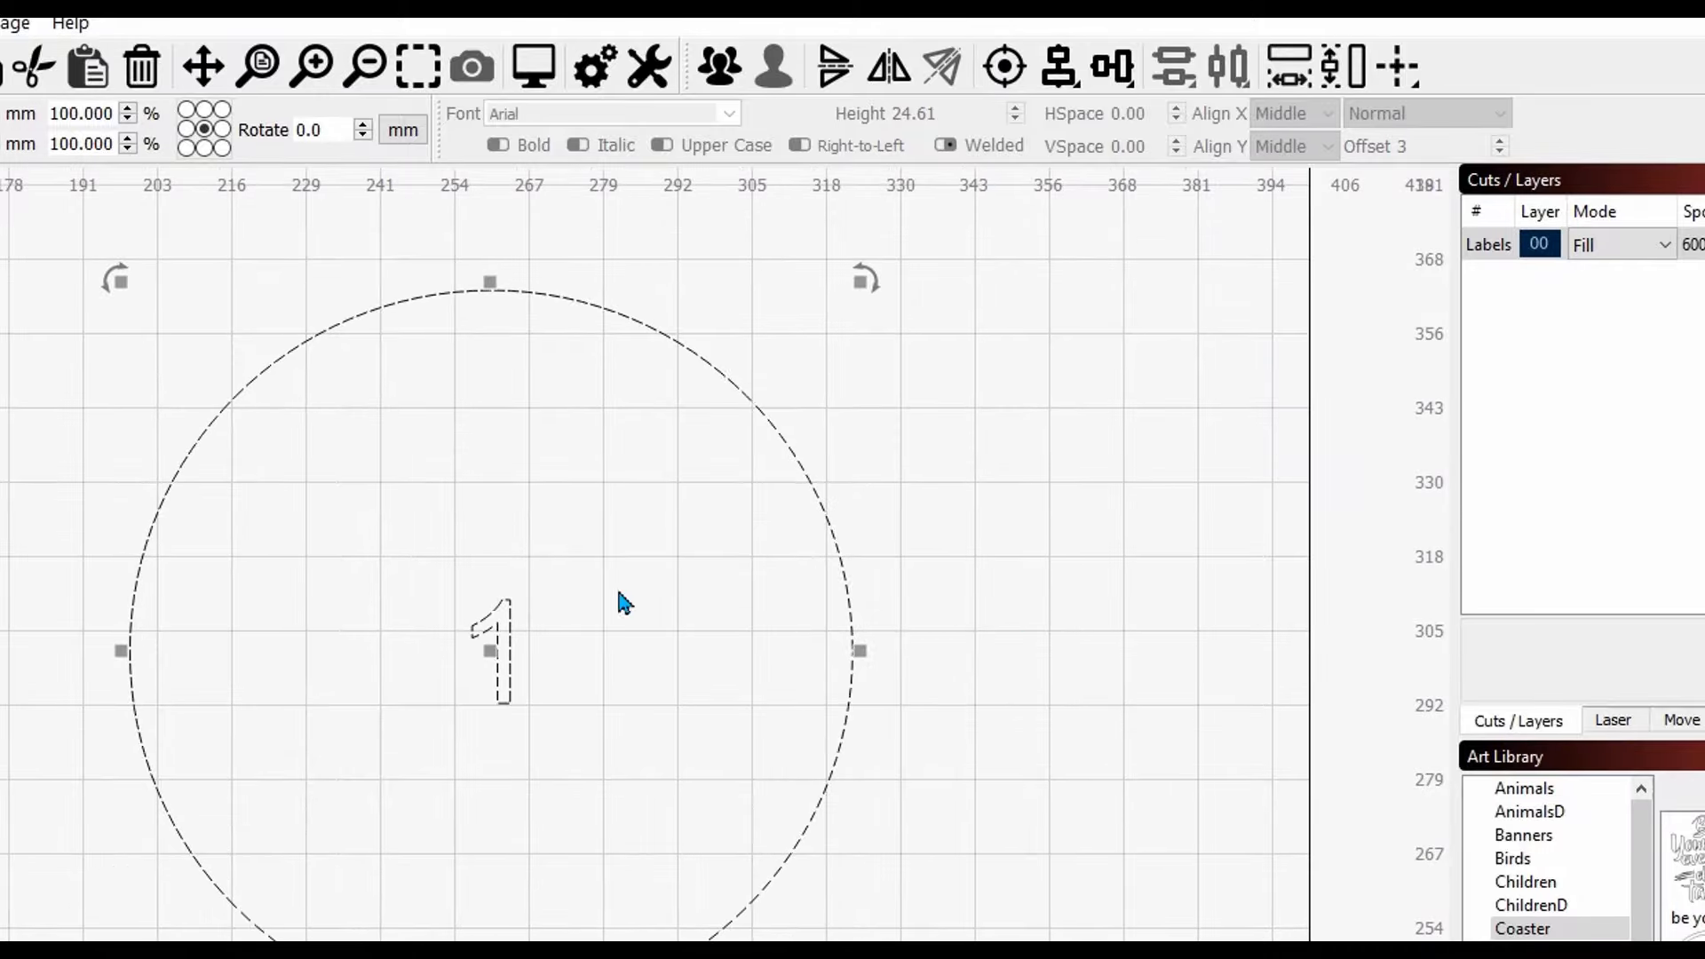
Step: Move only the number 1 straight up until it sits just inside the circle's upper edge, and deselect it
left_click(1168, 554)
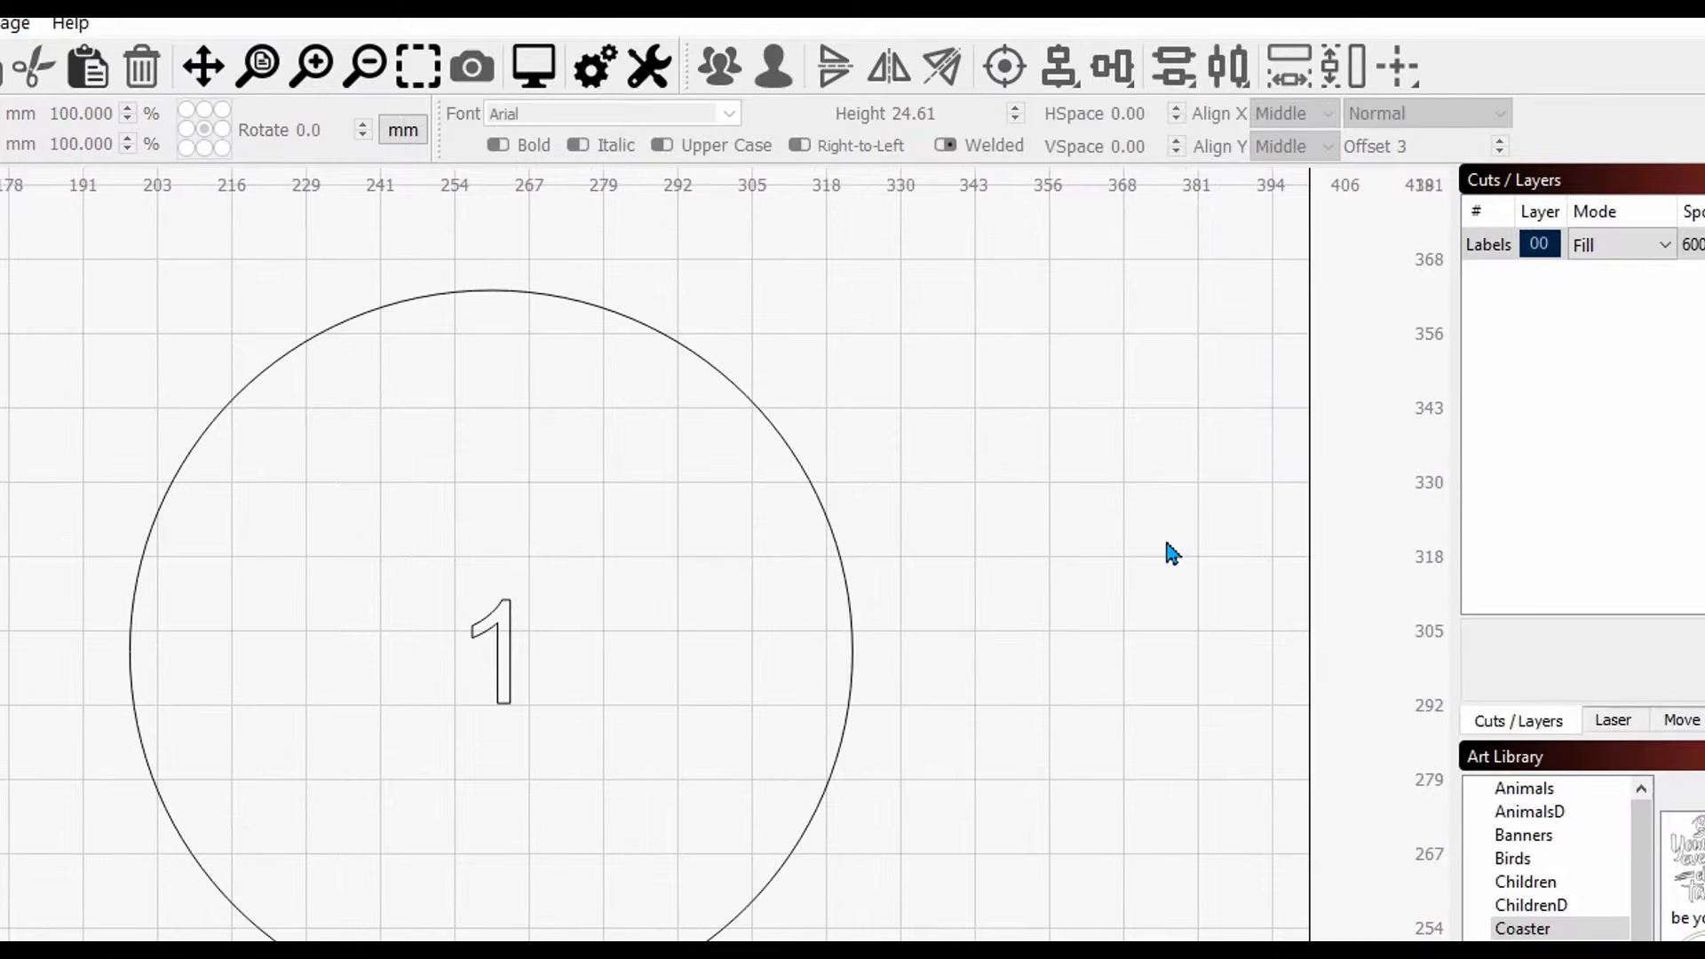
left_click(503, 640)
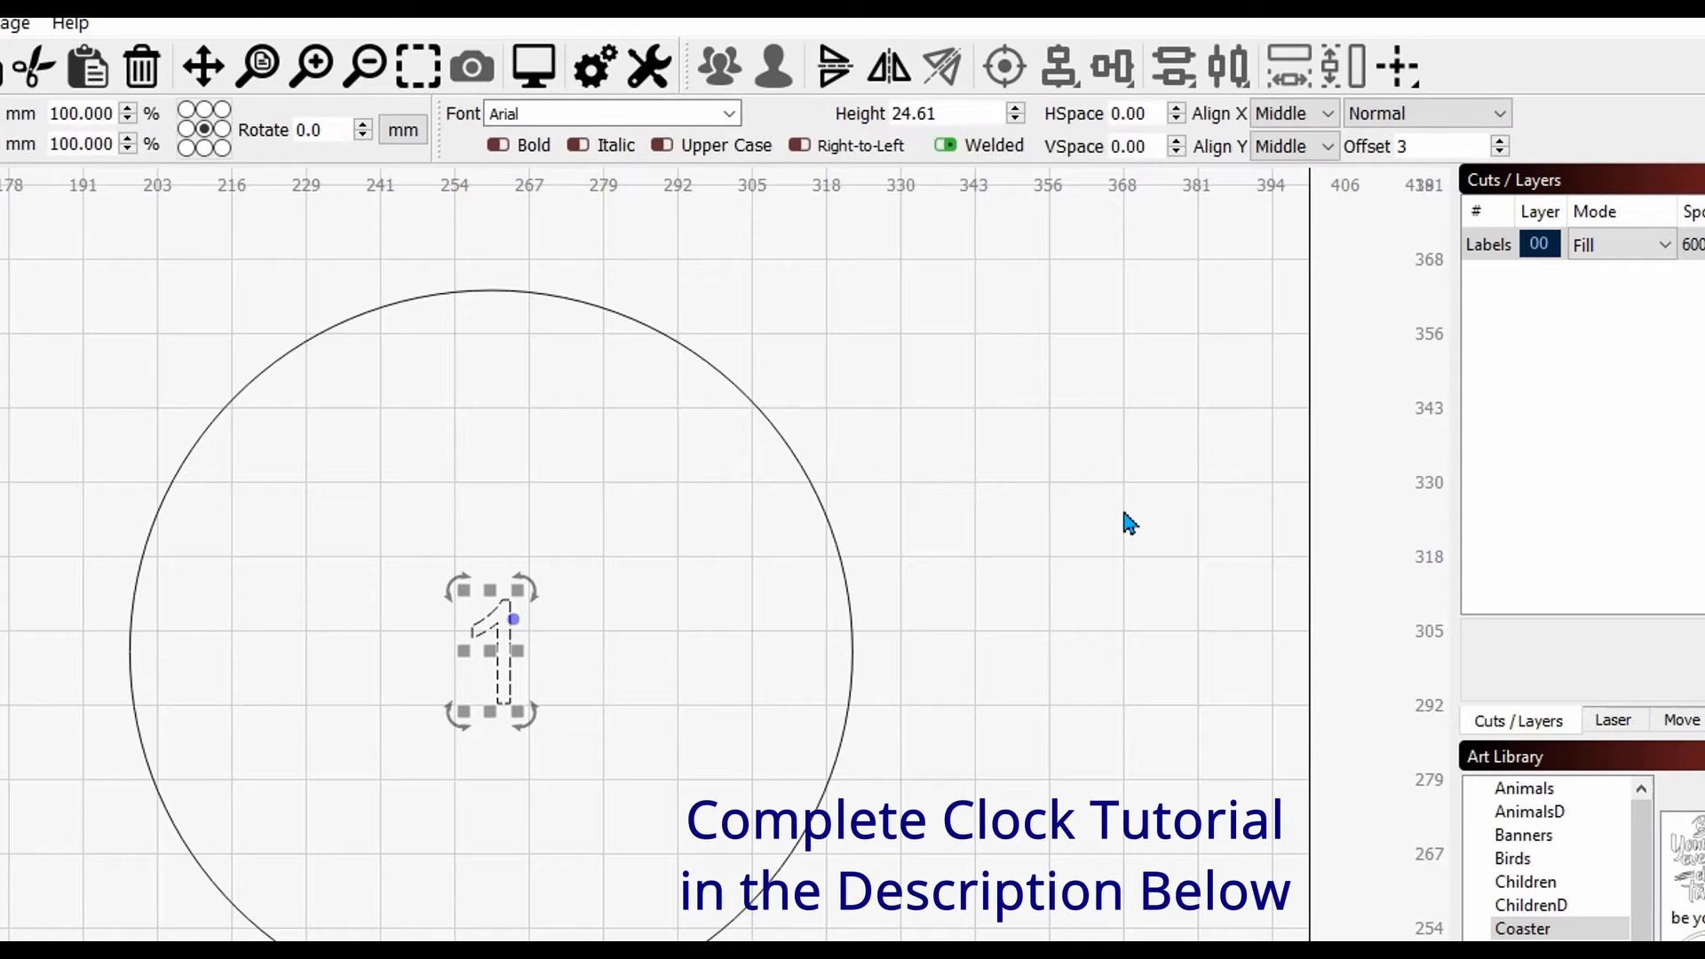
key("Up")
key("Up")
key("Up")
key("Up")
key("Up")
key("Up")
key("Up")
key("Up")
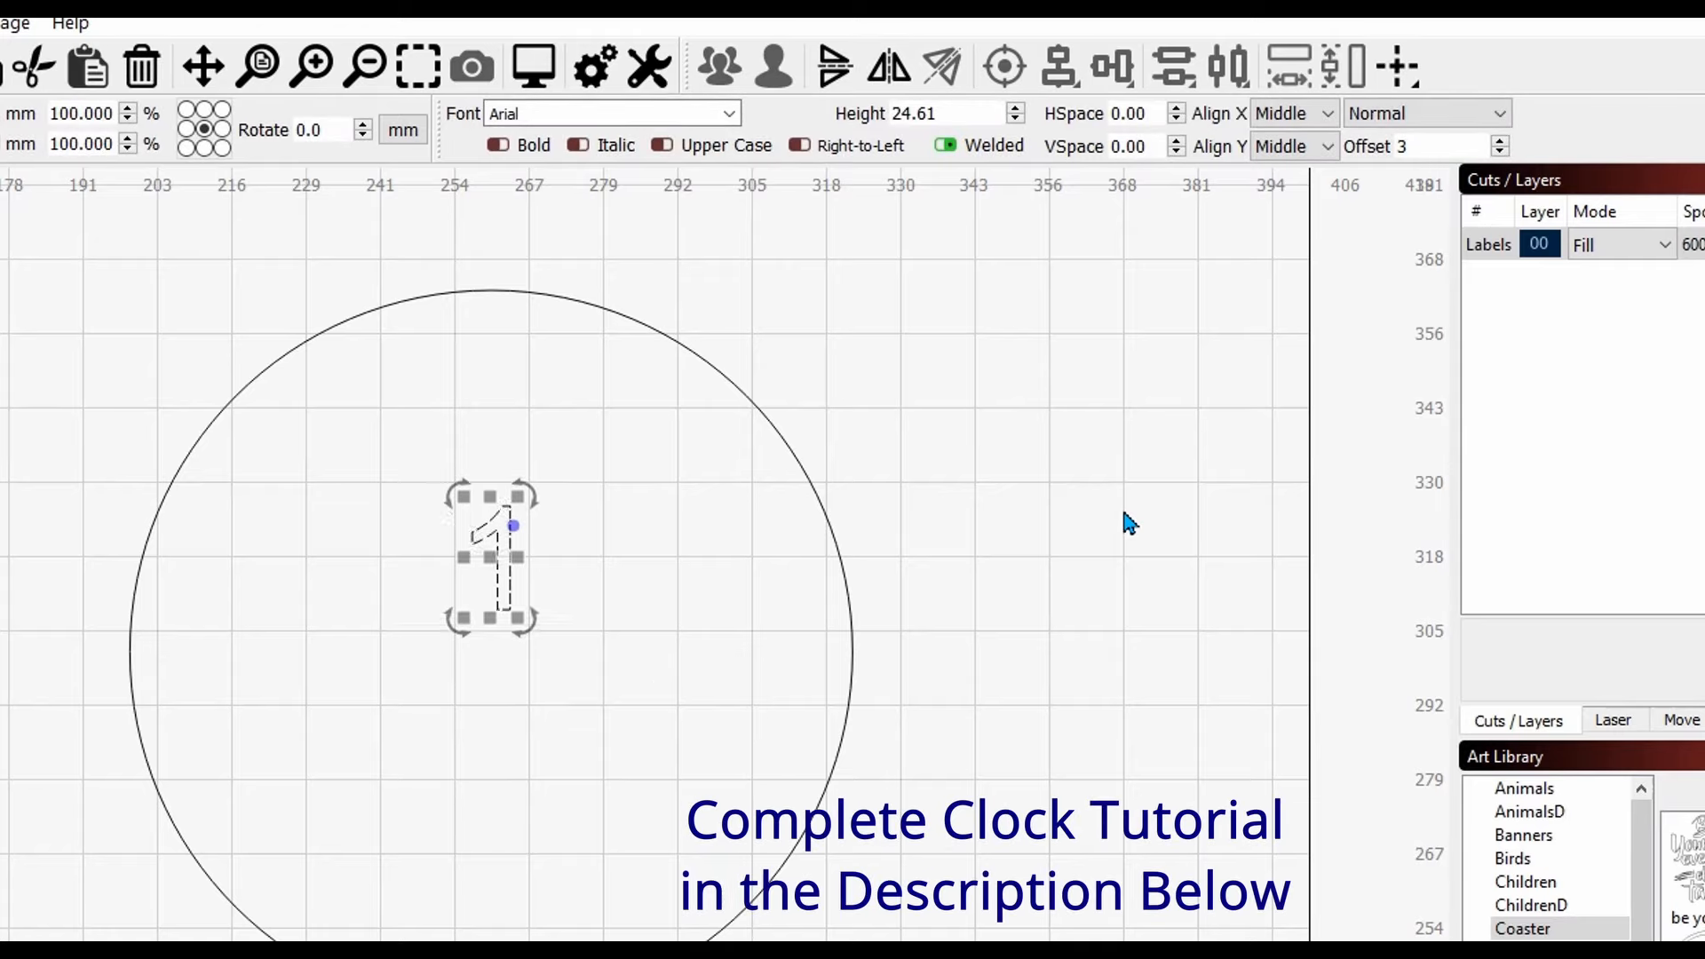
key("Up")
key("Up")
key("Up")
key("Up")
key("Up")
key("Up")
key("Up")
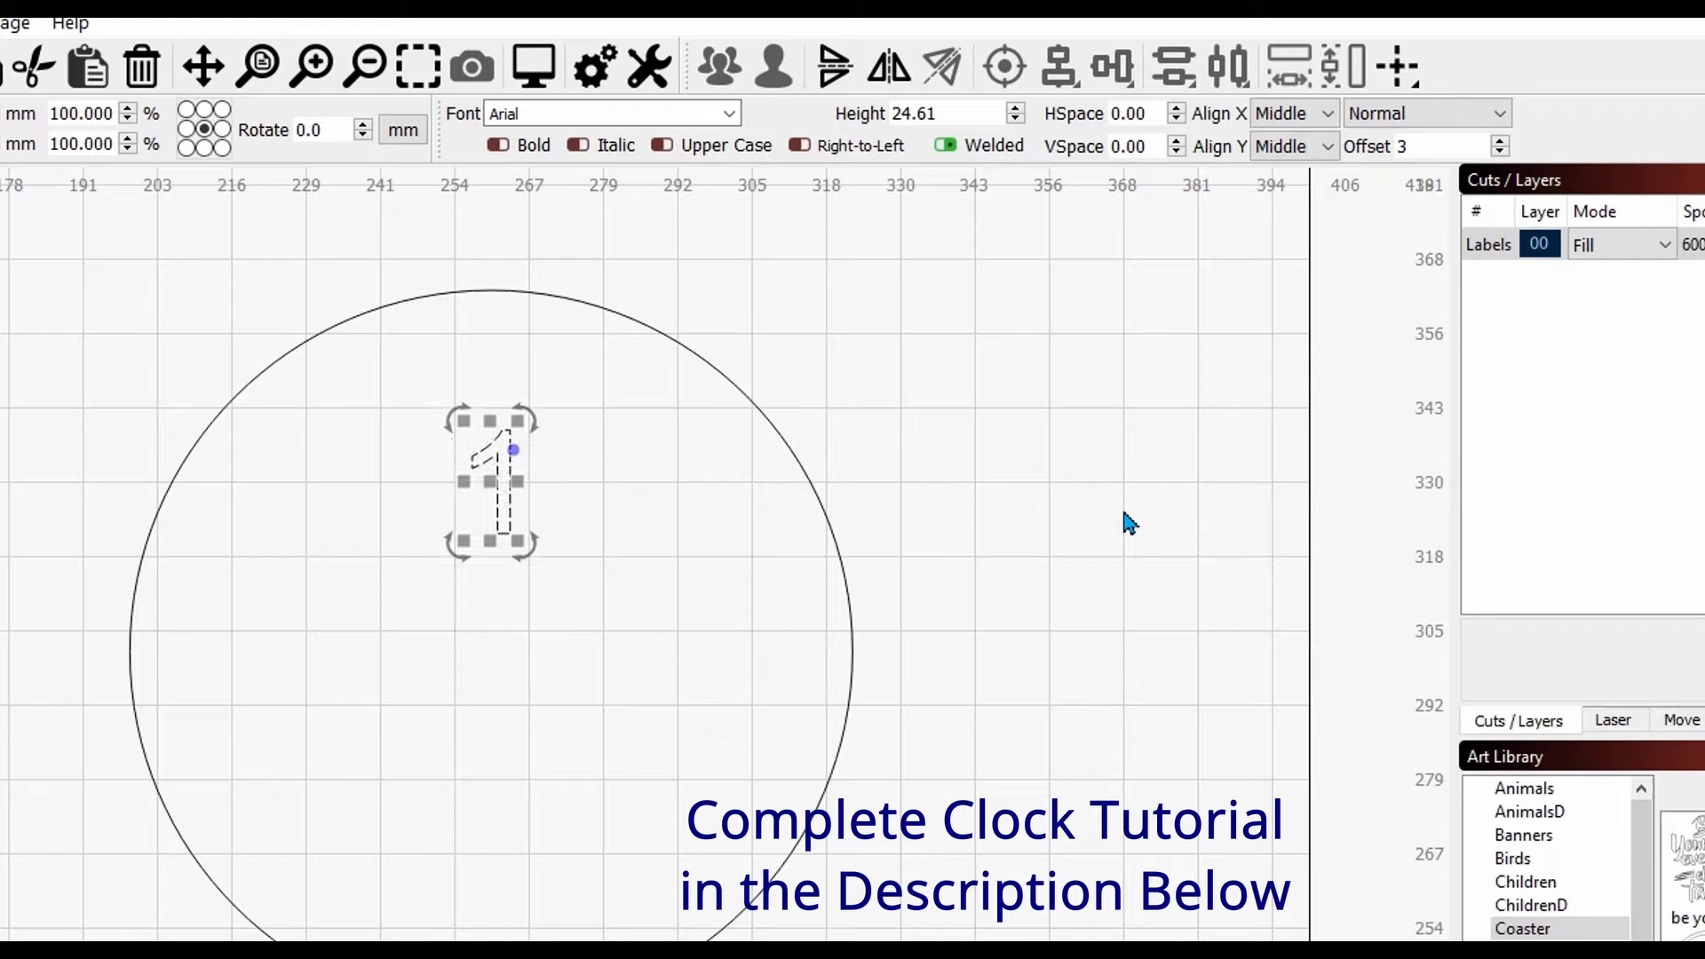
key("Up")
key("Up")
key("Up")
key("Up")
key("Up")
key("Up")
key("Up")
key("Up")
key("Up")
key("Up")
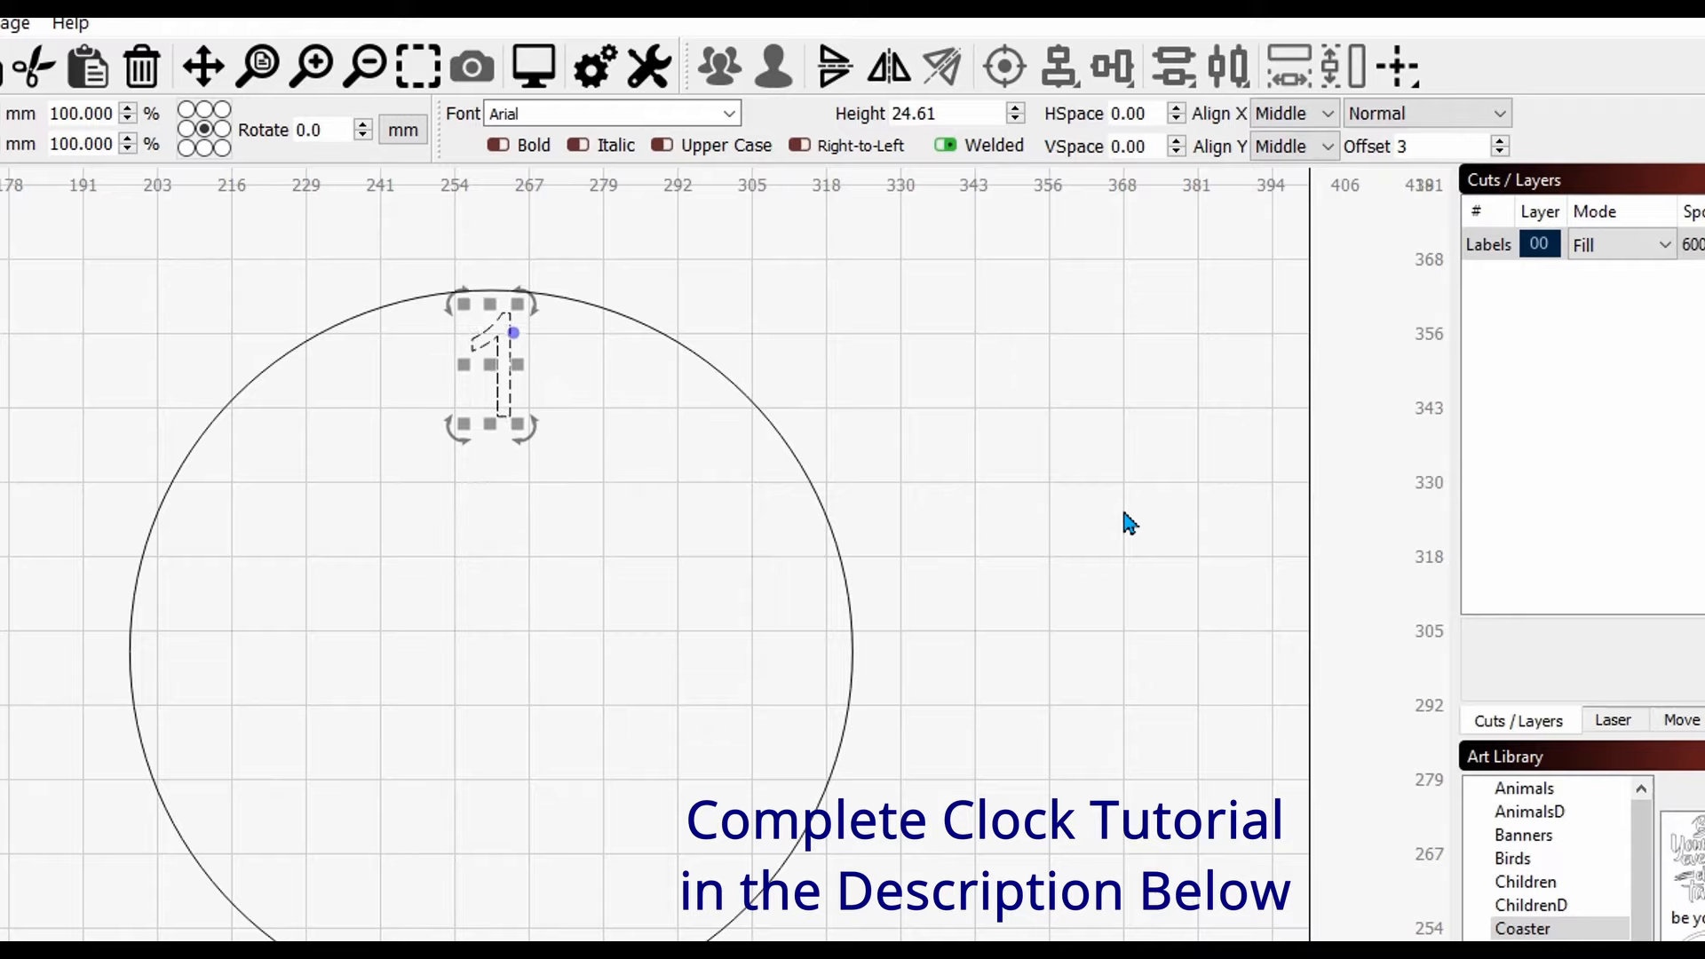
left_click(1000, 494)
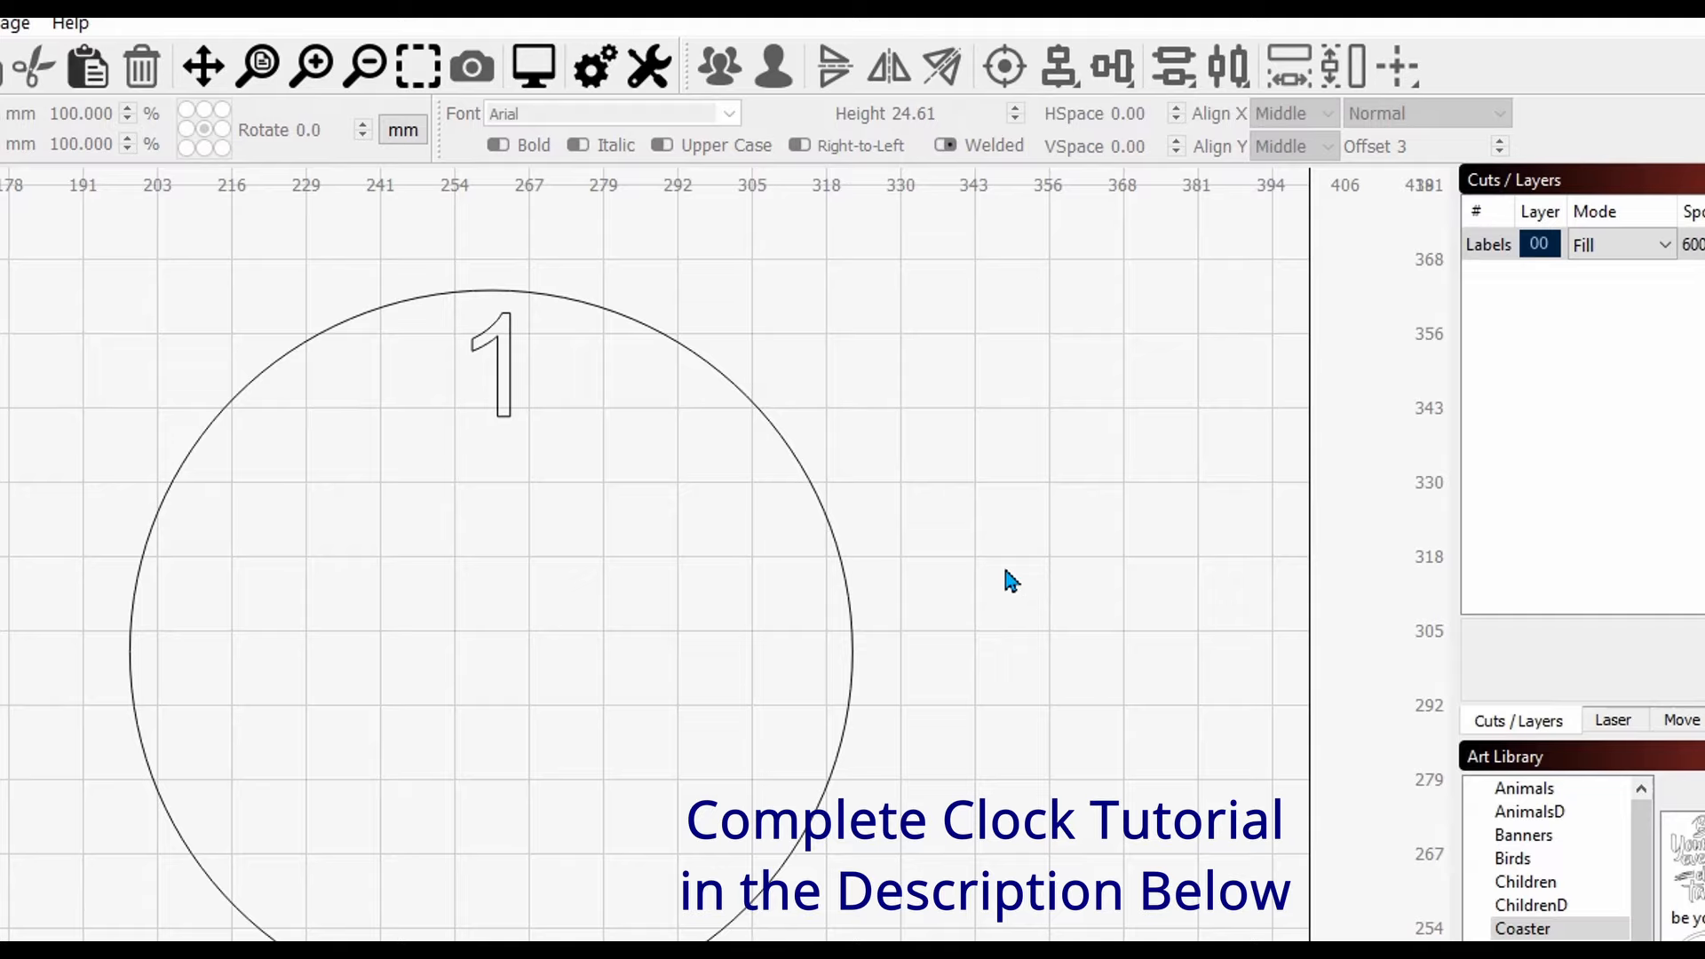
Step: Set the number 1's text height to 14.61 mm and move it slightly closer to the circle's upper edge
left_click(502, 377)
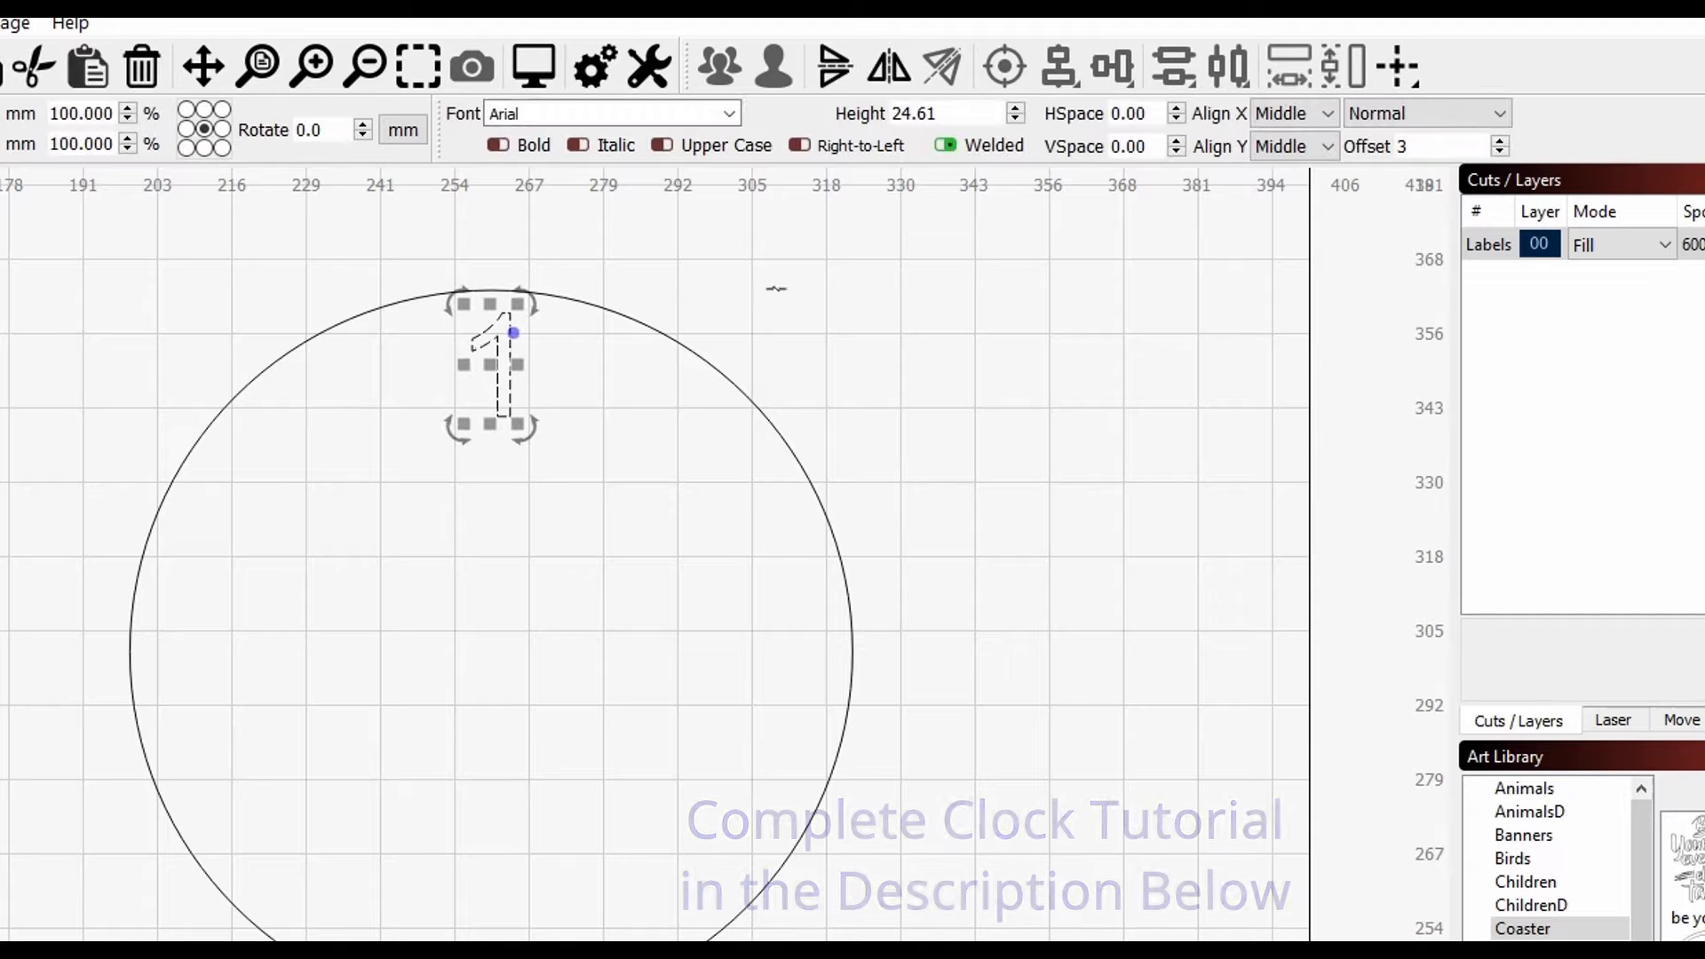
scroll(1019, 122, "down", 10)
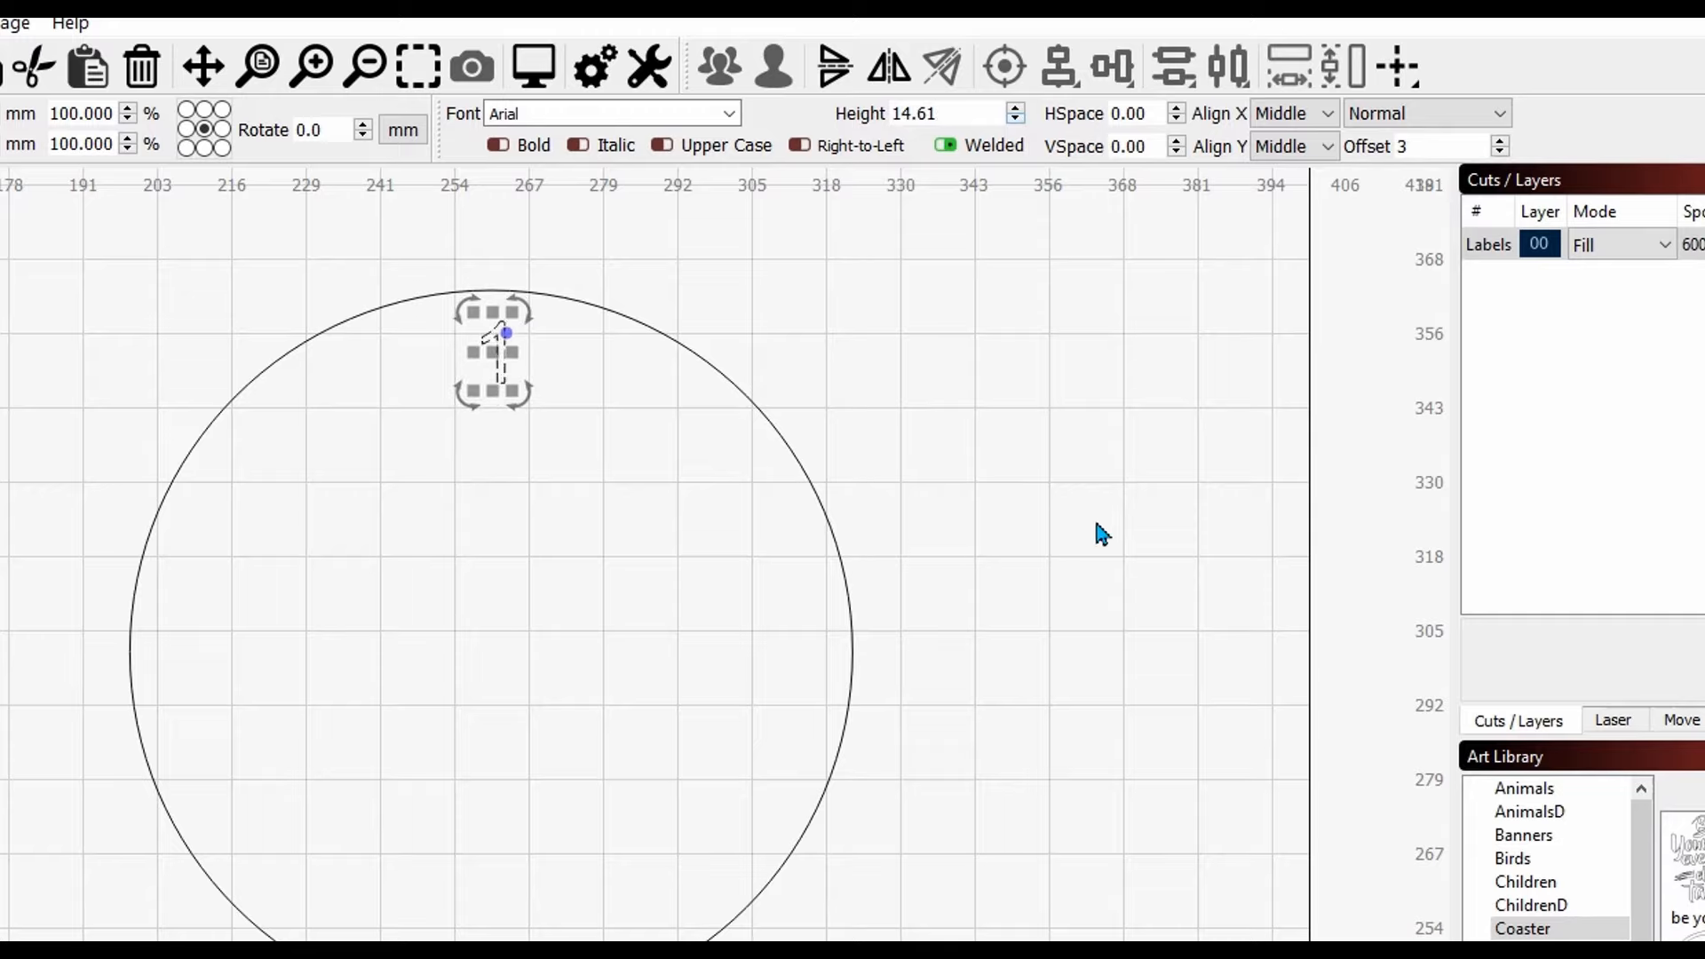
left_click(1056, 429)
left_click(501, 333)
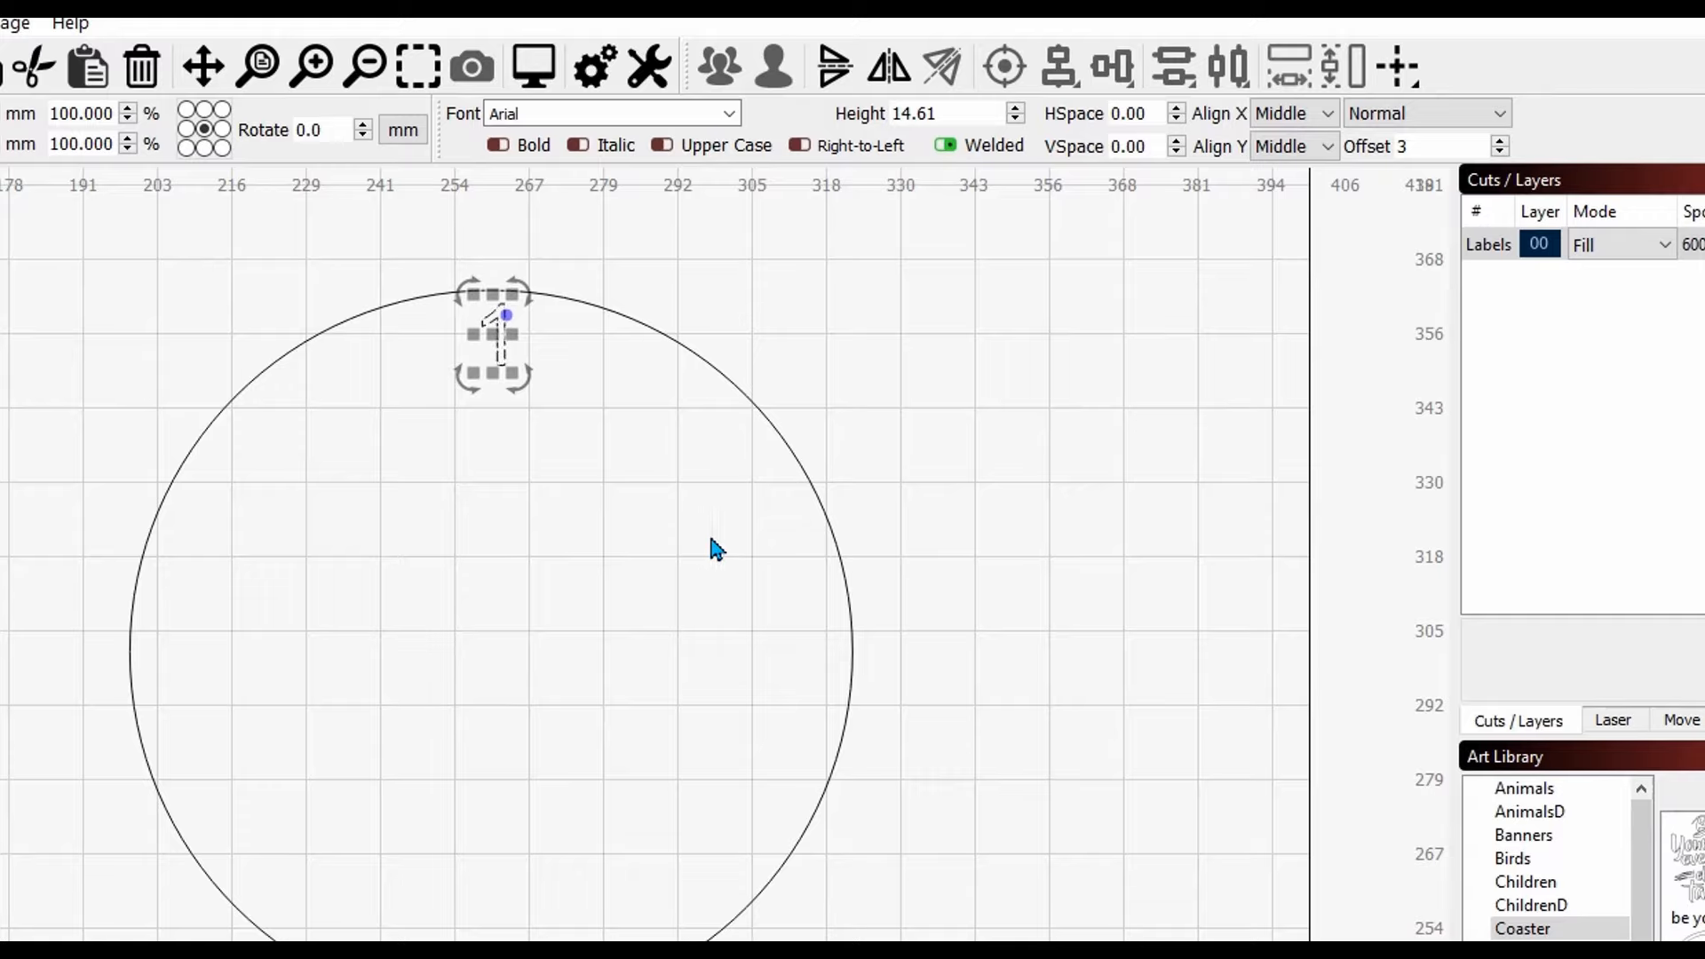
Step: Add the circle to the selected number 1, preview a circular array of 12 unrotated copies around it, and cancel the array
left_click(744, 395, "shift")
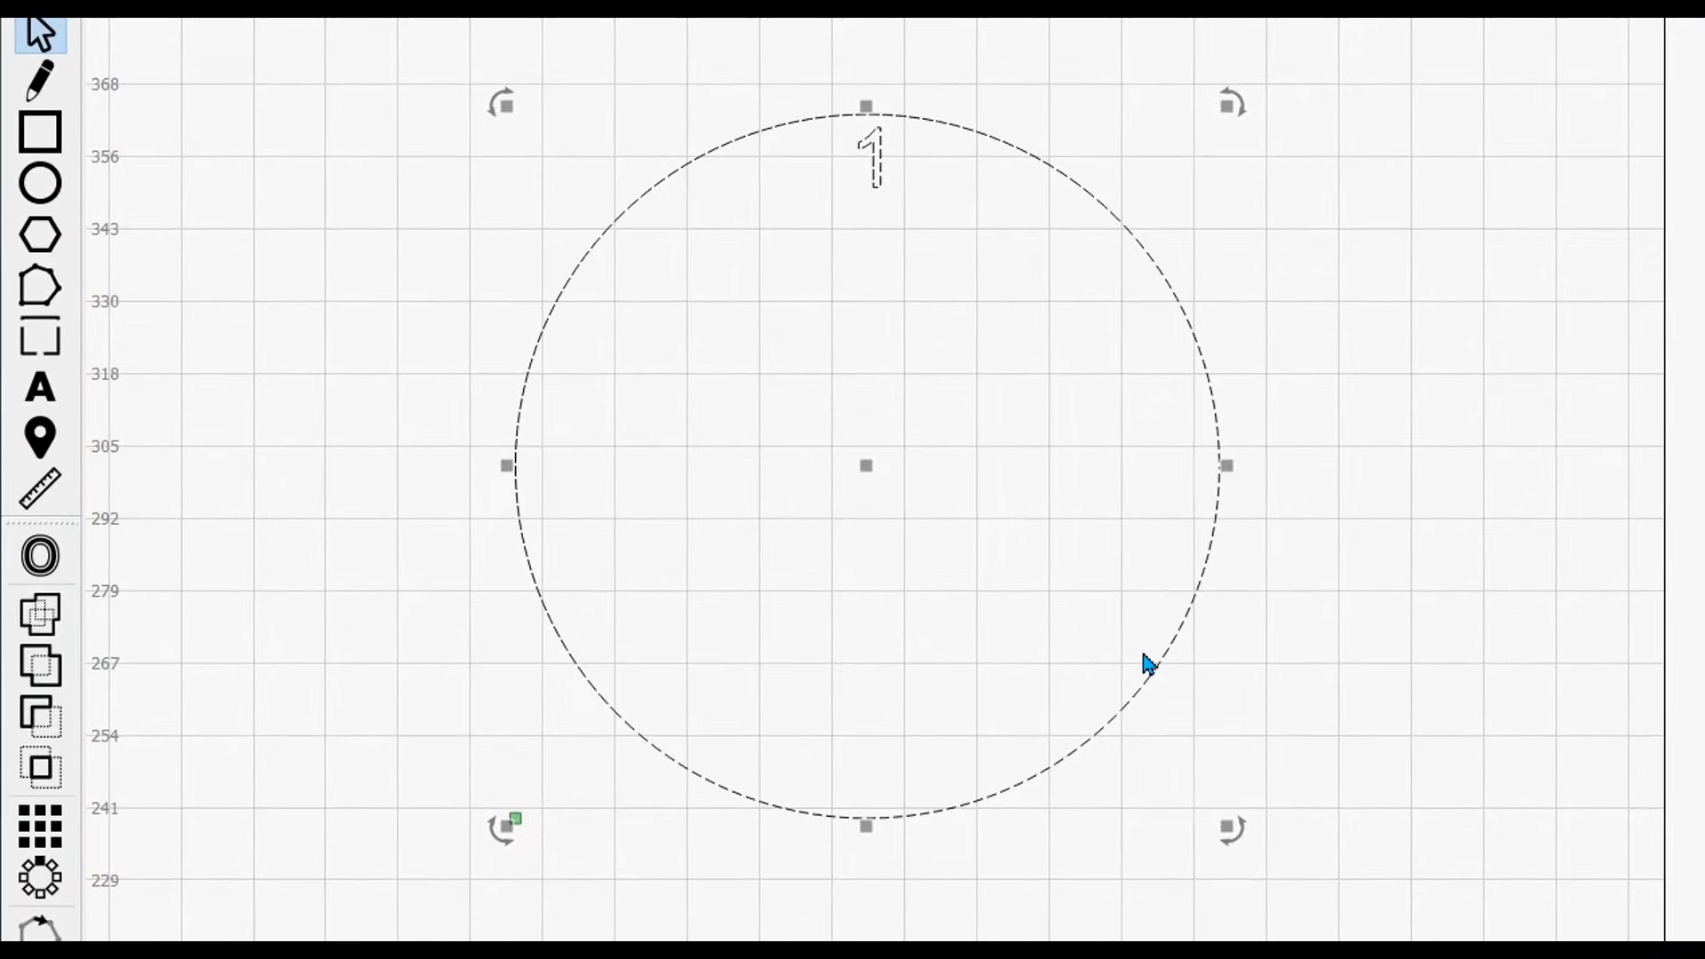
left_click(51, 893)
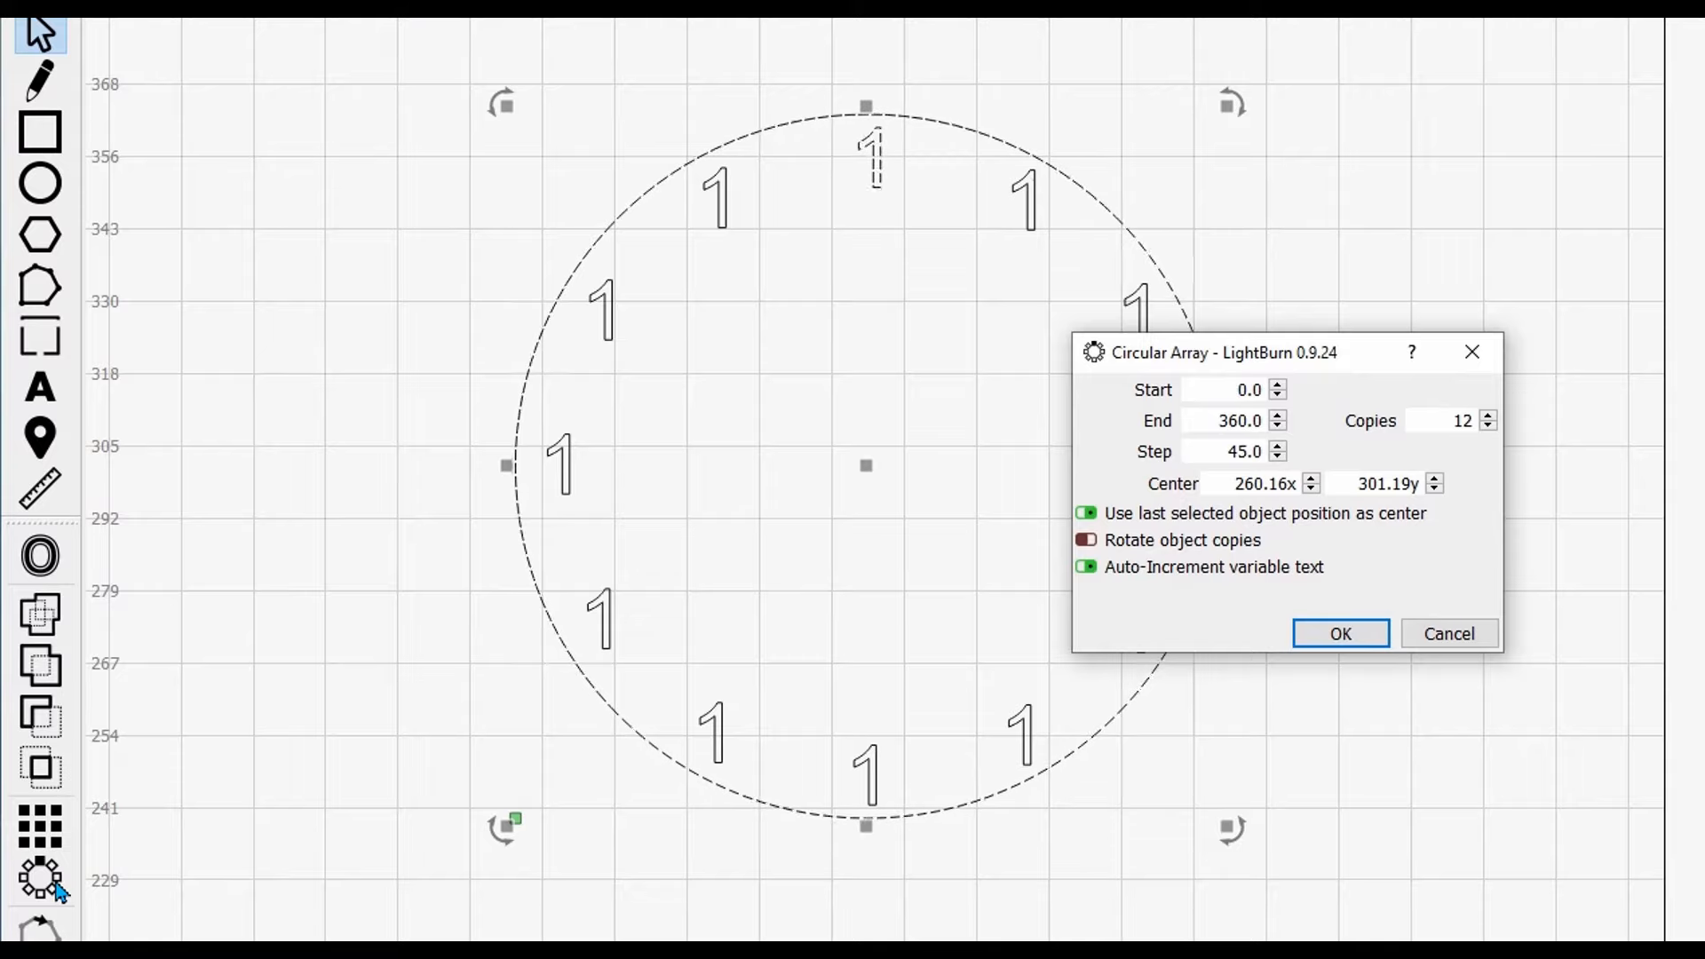
left_click(1453, 637)
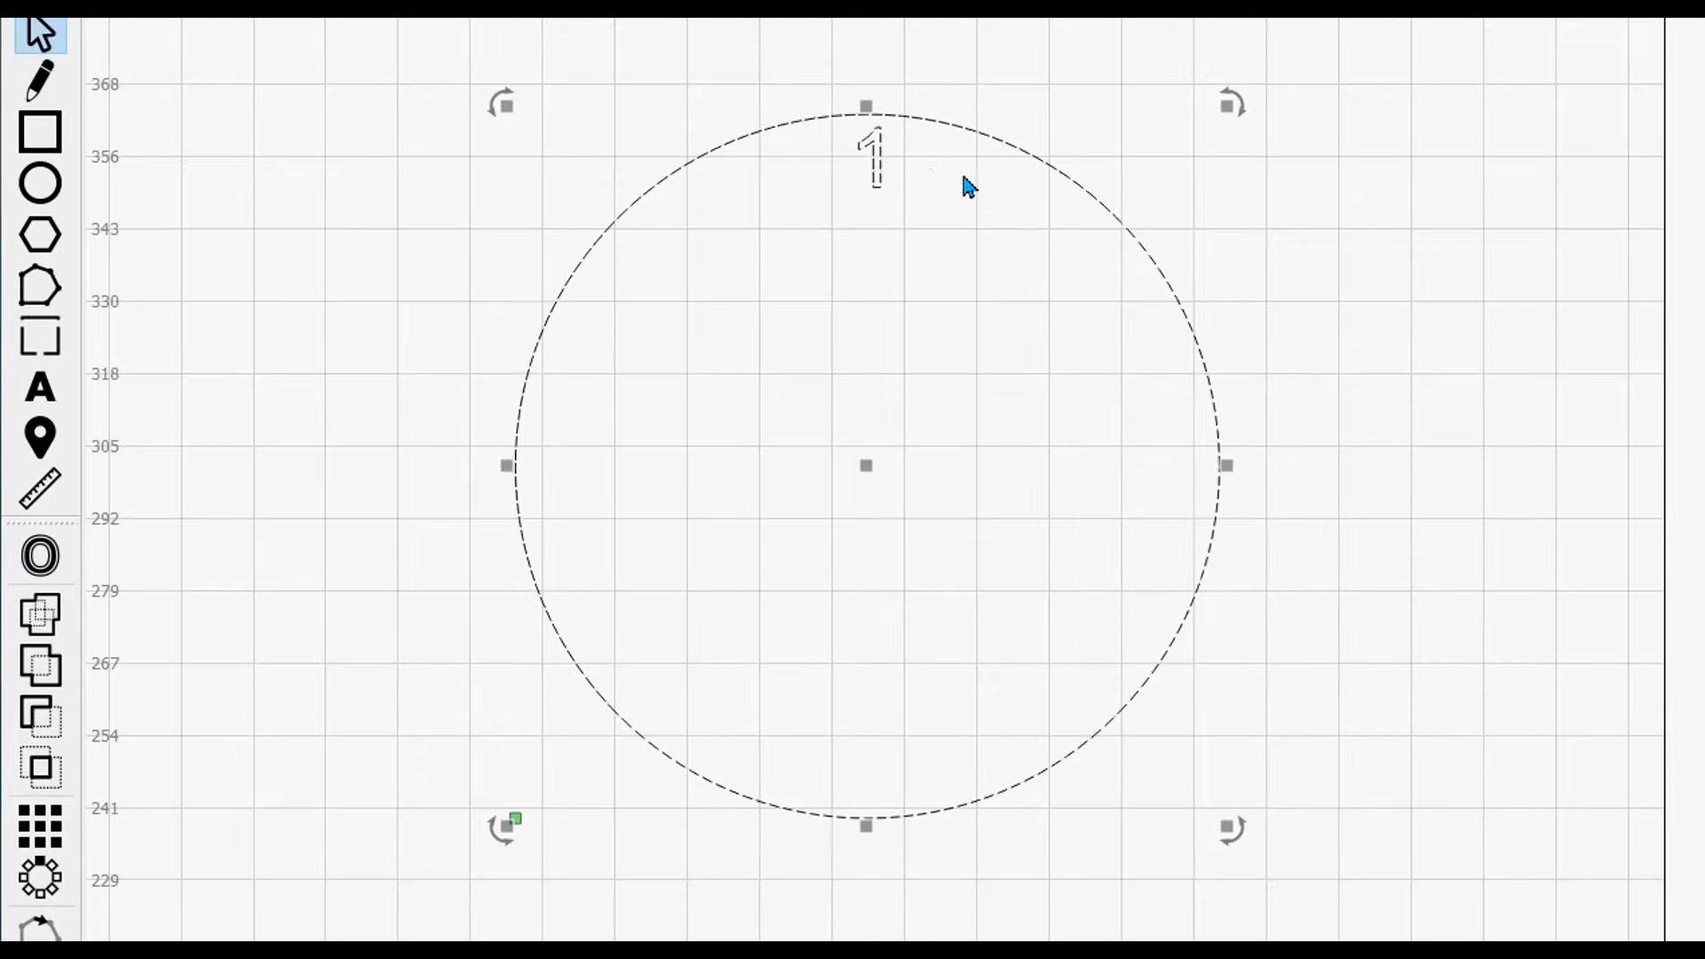
left_click(1370, 394)
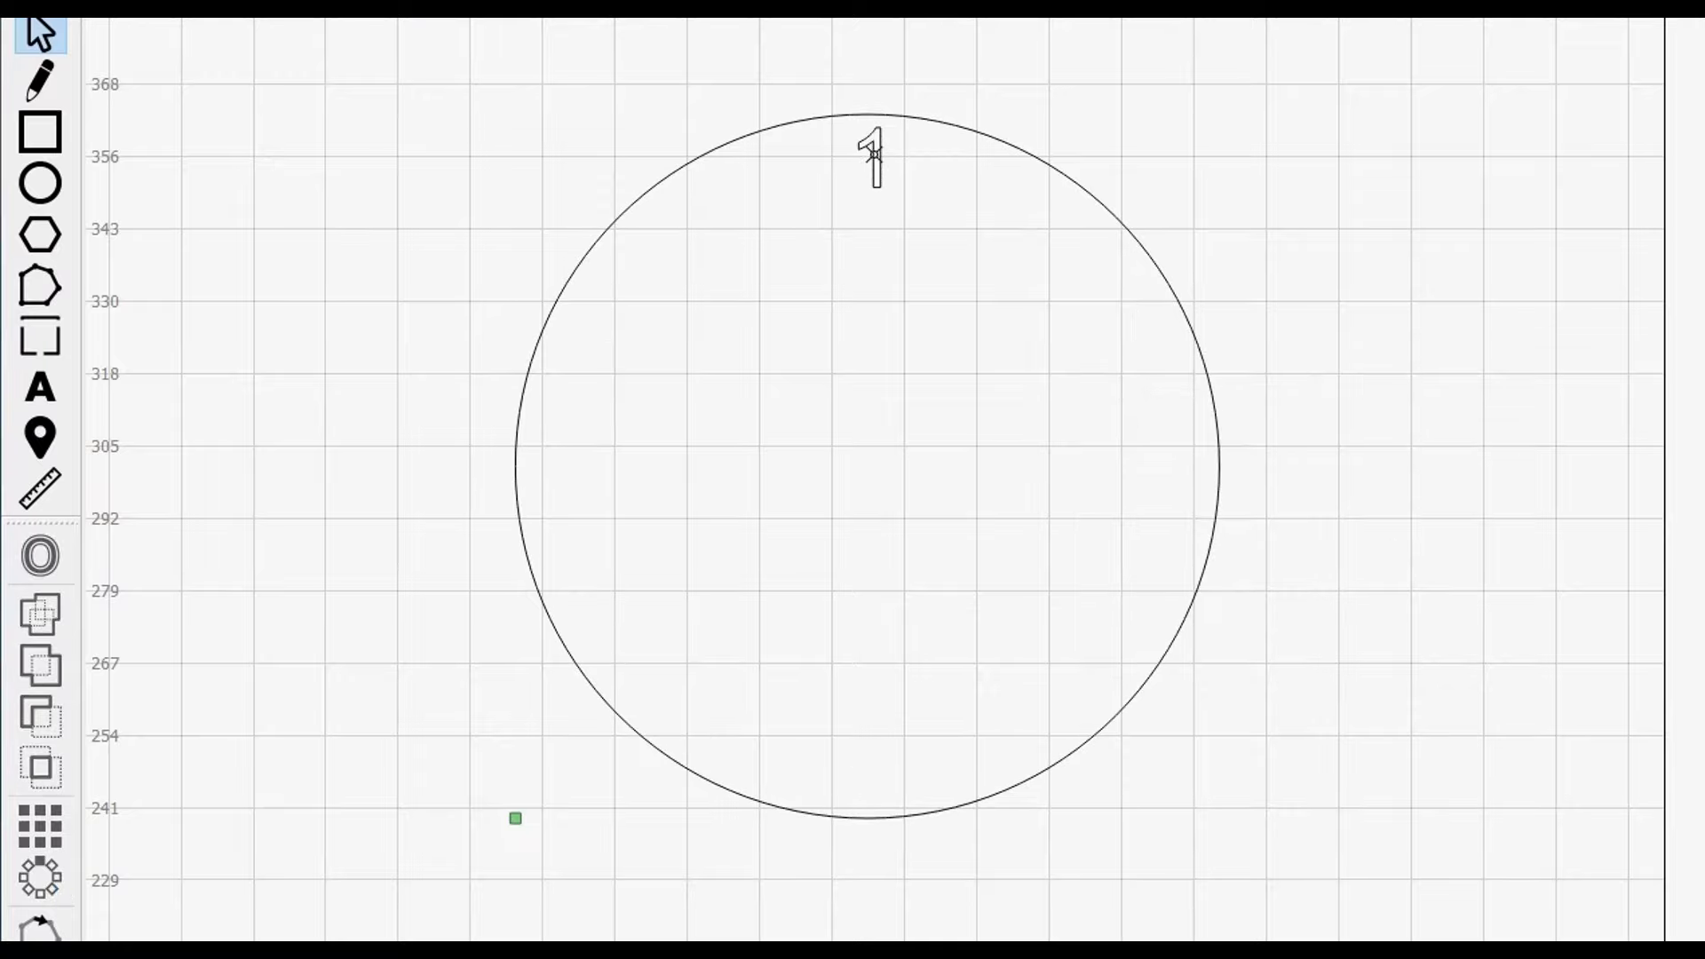
Step: Select the number and circle with one selection box, preview a circular array of 12 copies, and cancel the array
left_click_drag(1363, 857, 669, 352)
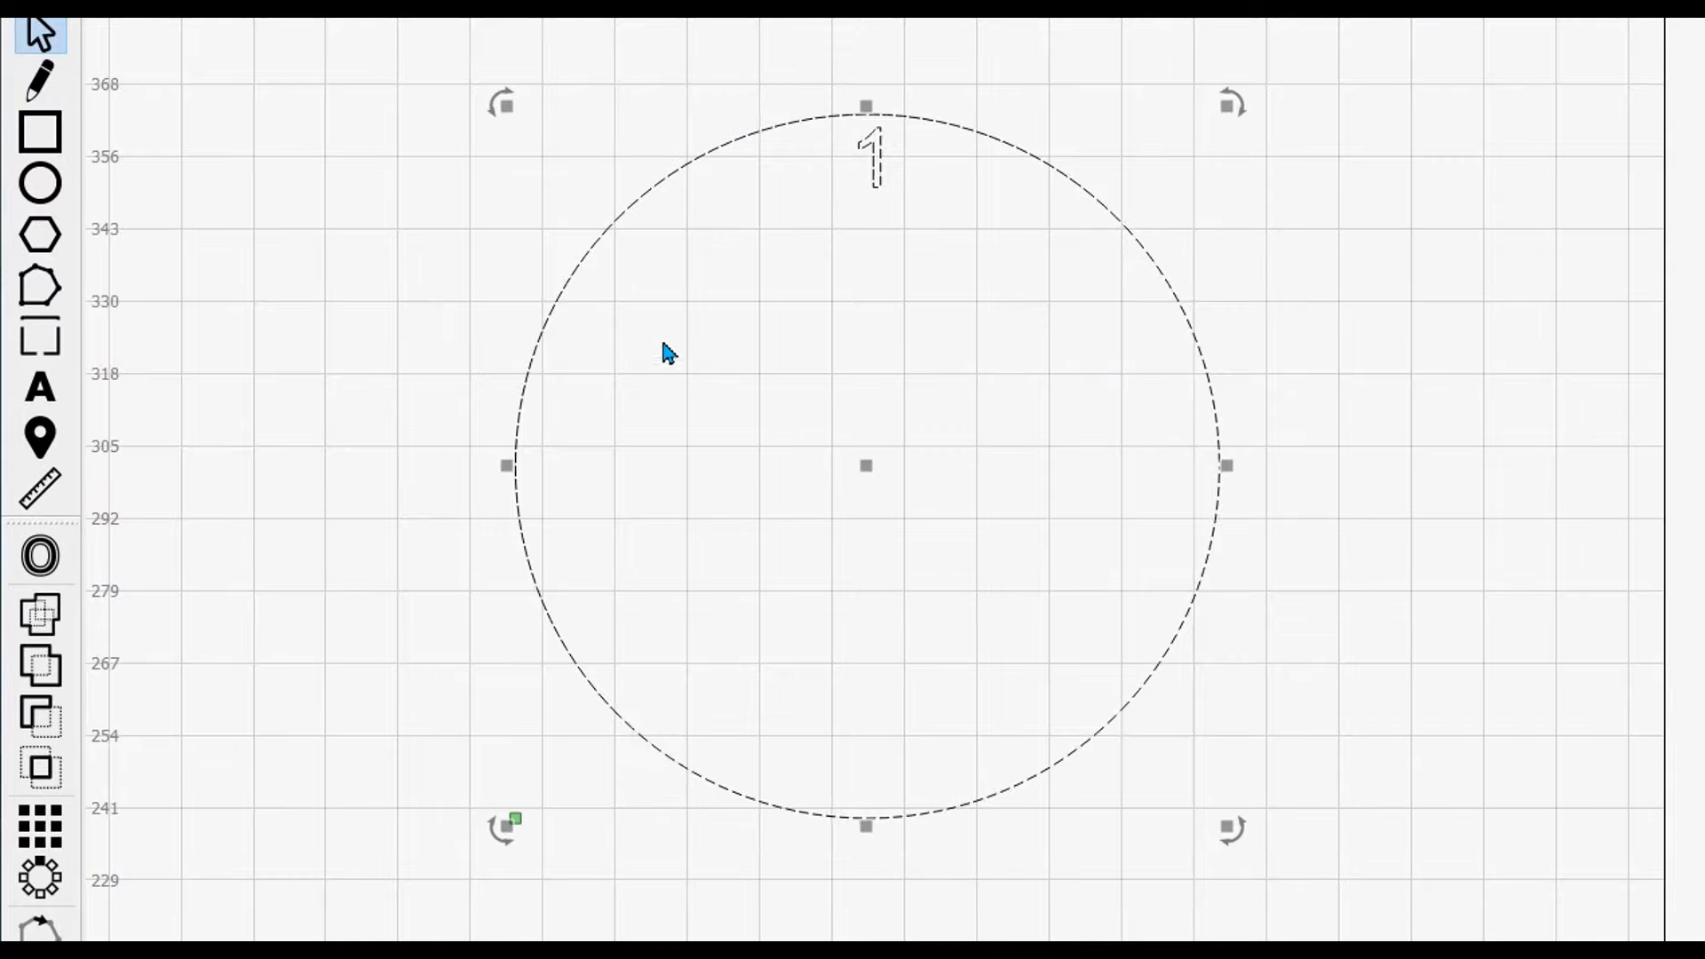
left_click(40, 877)
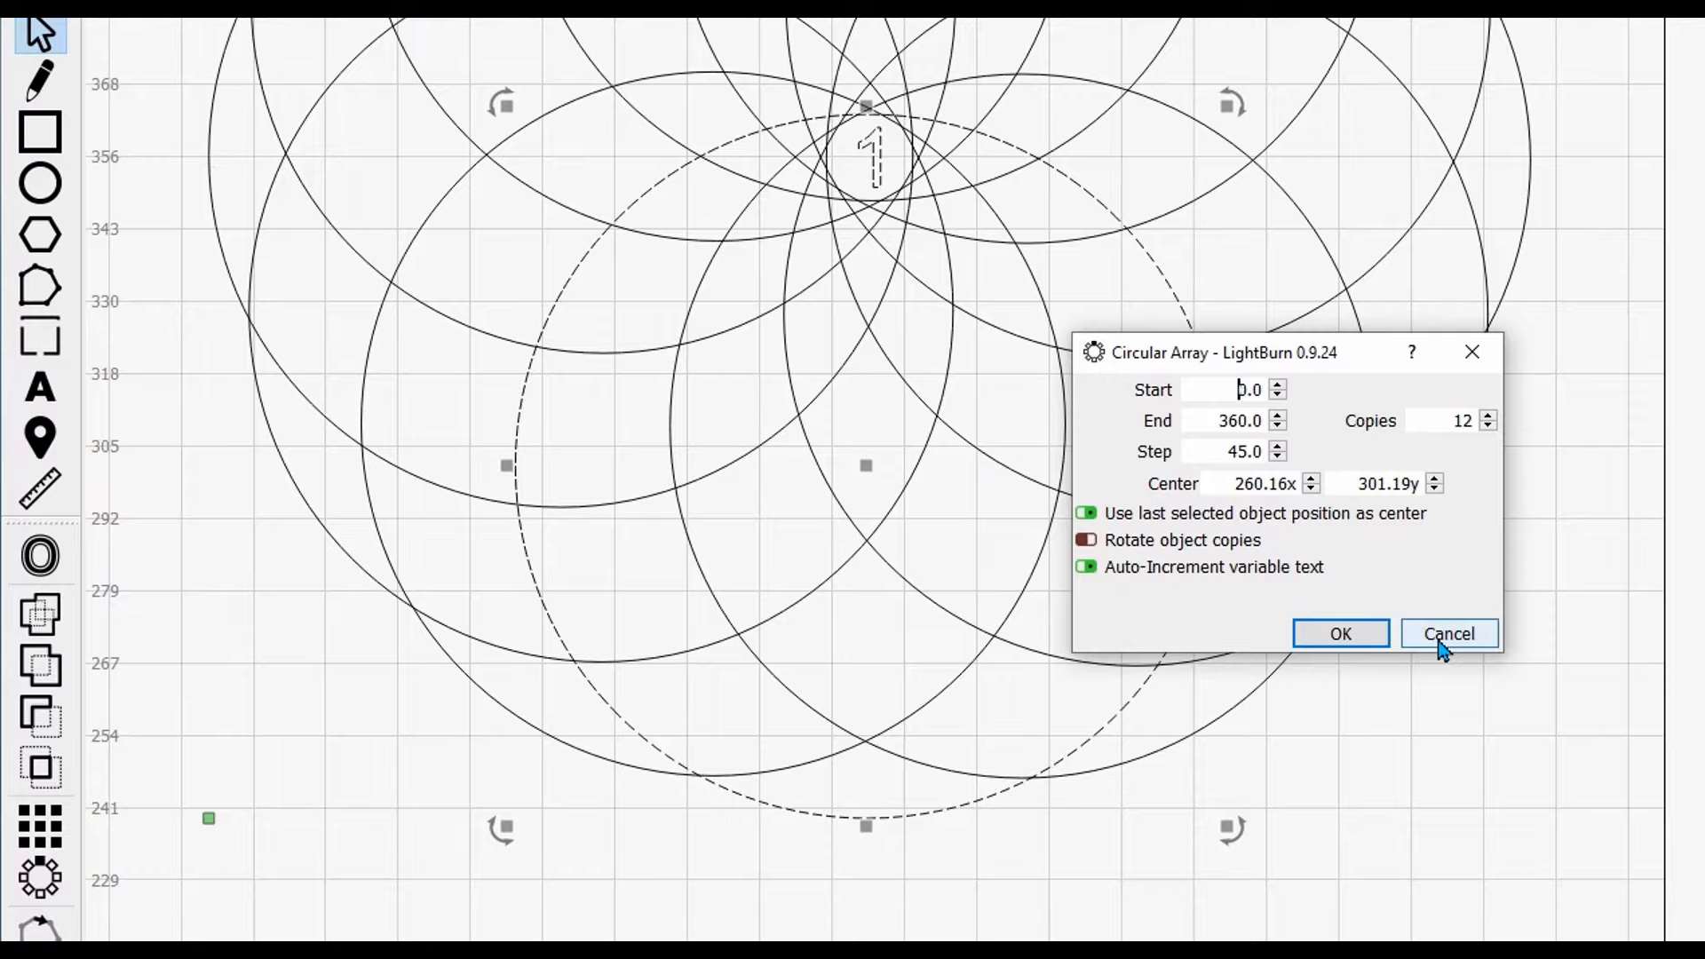
left_click(1441, 644)
left_click(1432, 517)
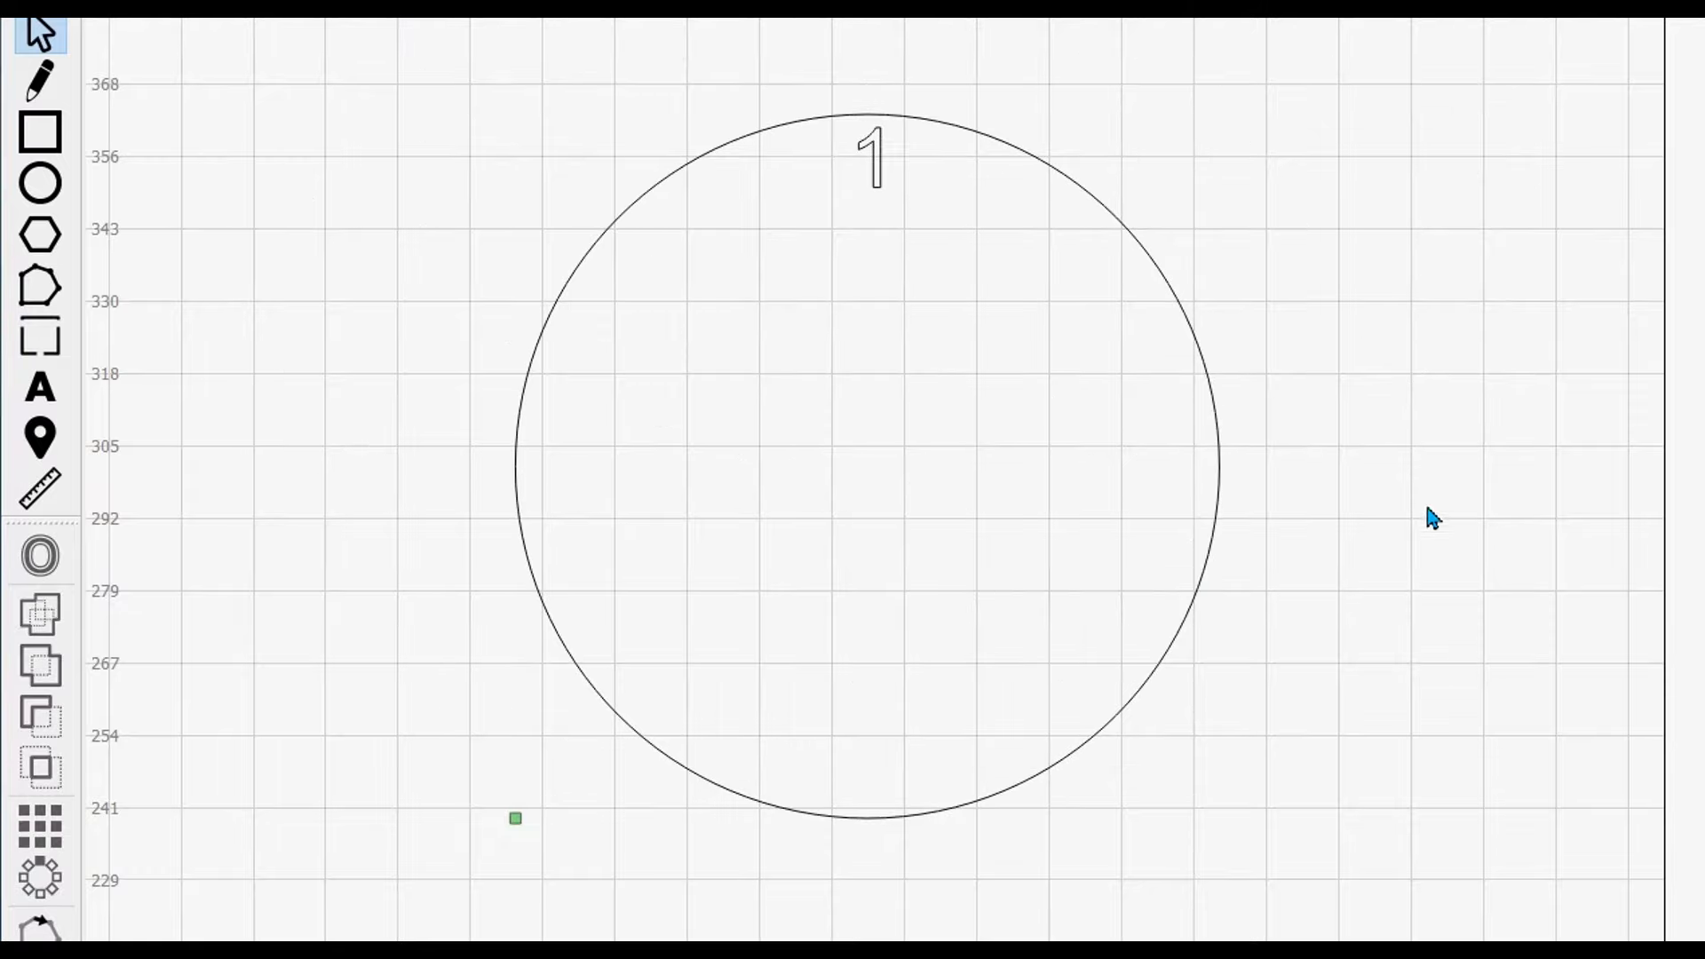
Step: Array the number 1 into 12 unrotated copies, with the circle selected last as centre, and open the one o'clock copy's text for editing
left_click(876, 163)
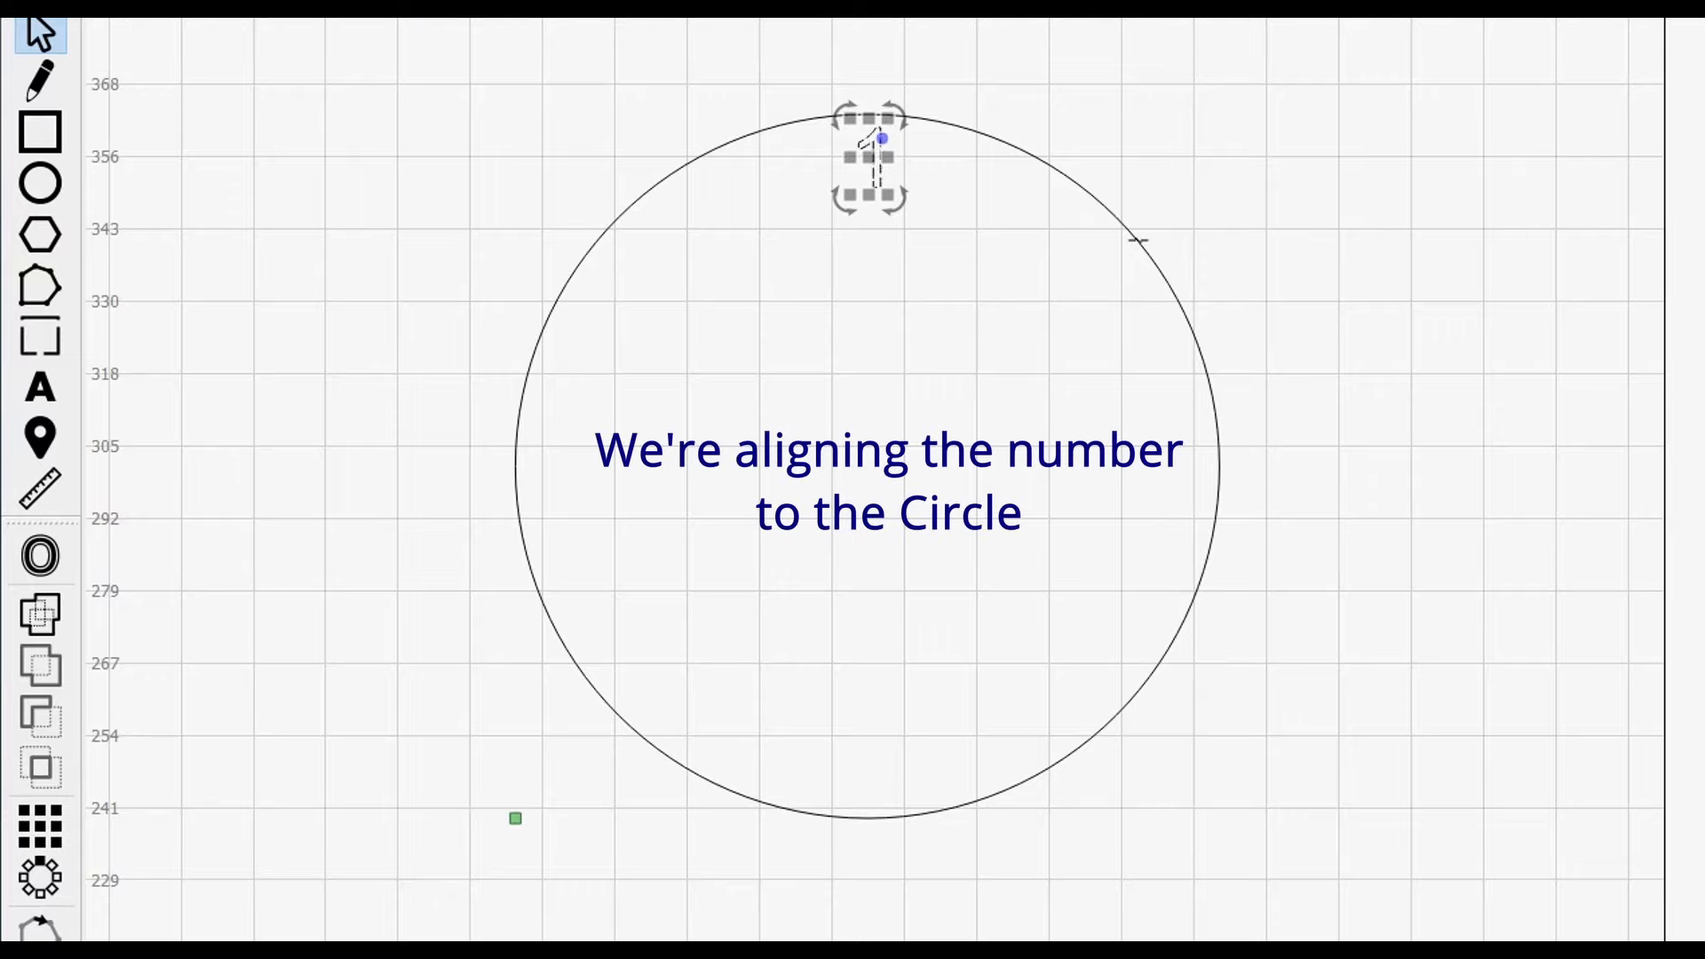
left_click(1138, 240, "shift")
left_click(1195, 386)
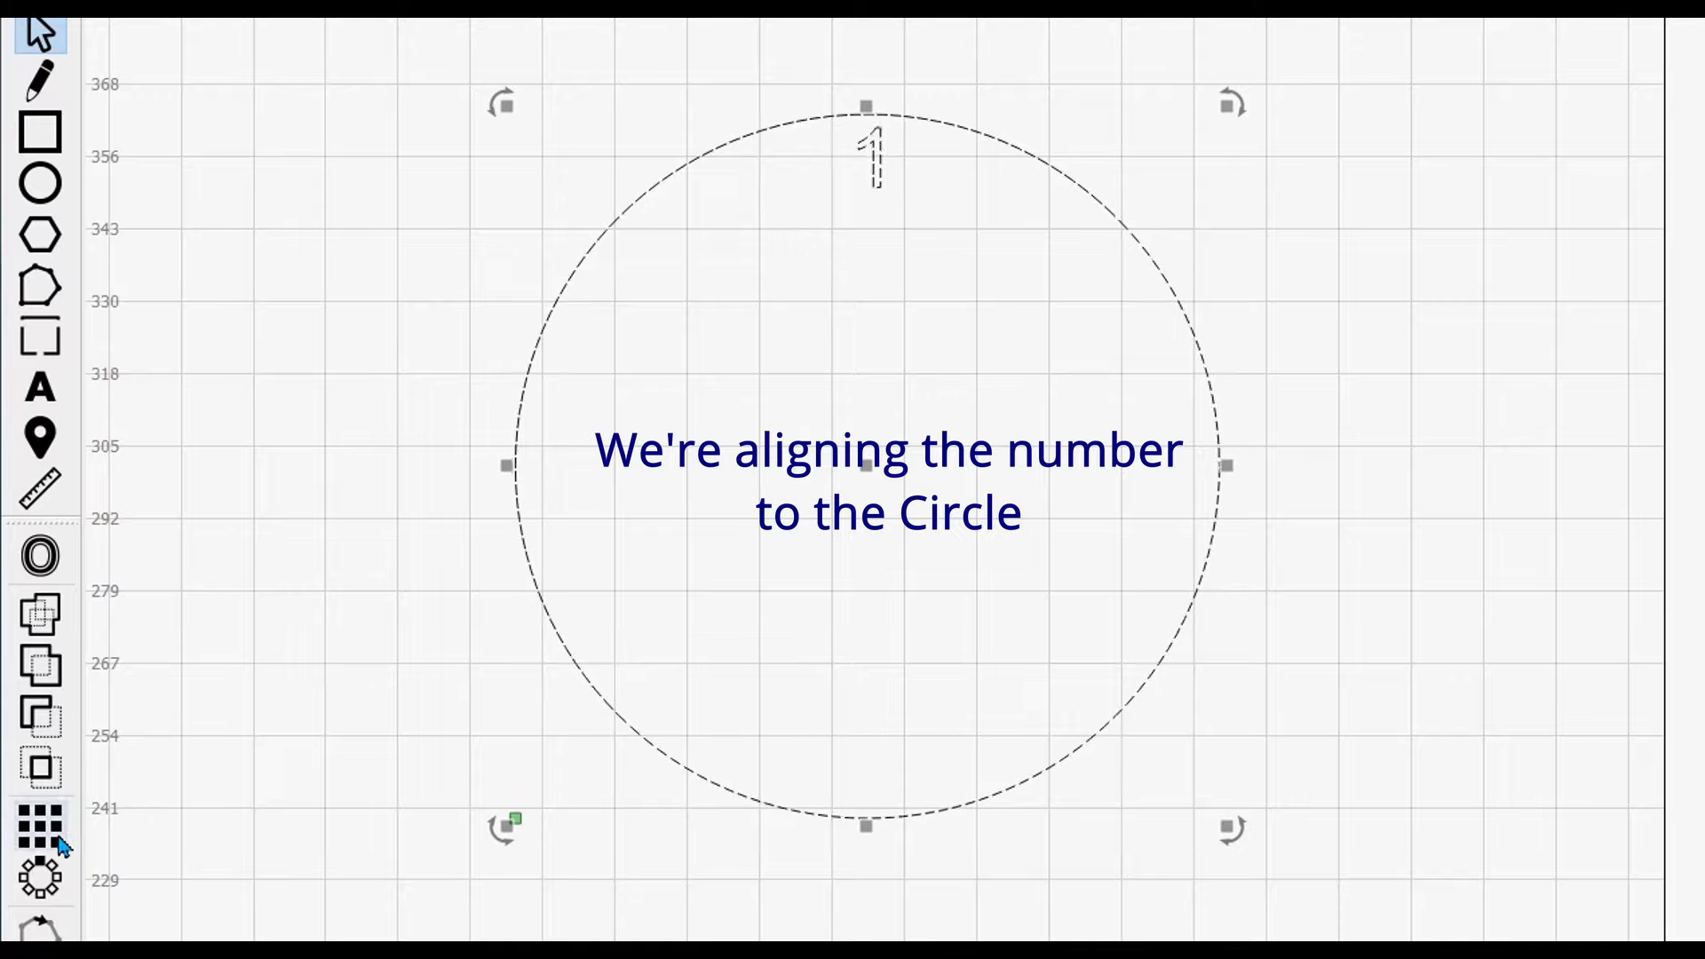
left_click(40, 878)
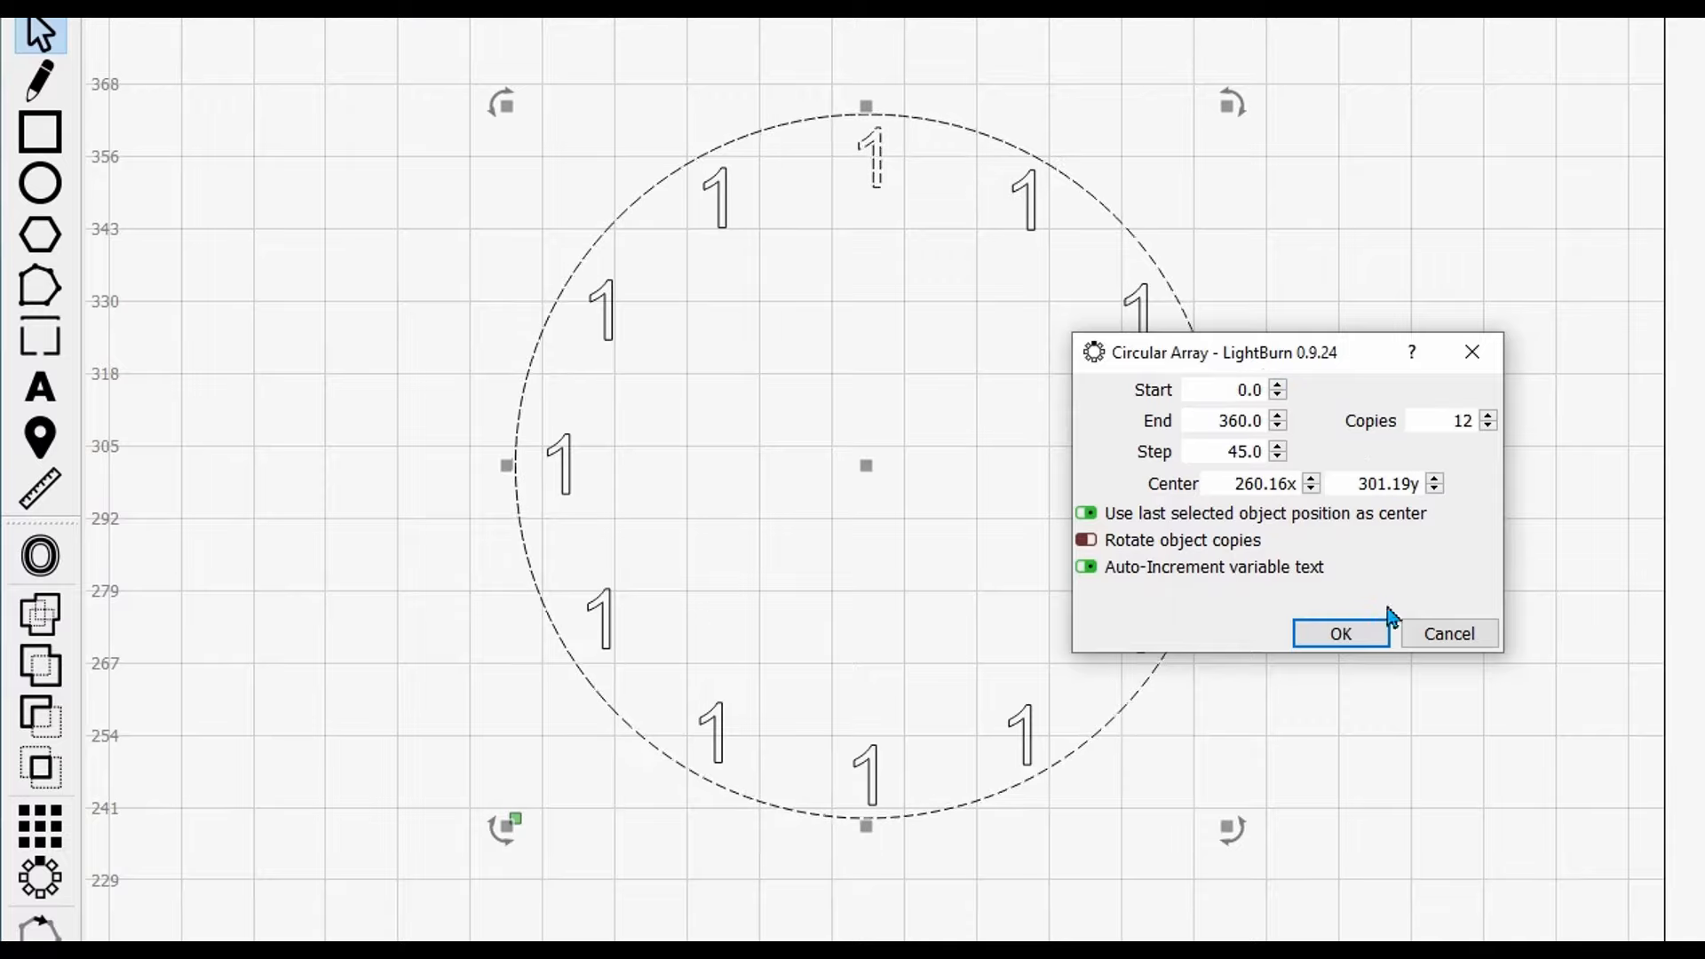
left_click(1087, 540)
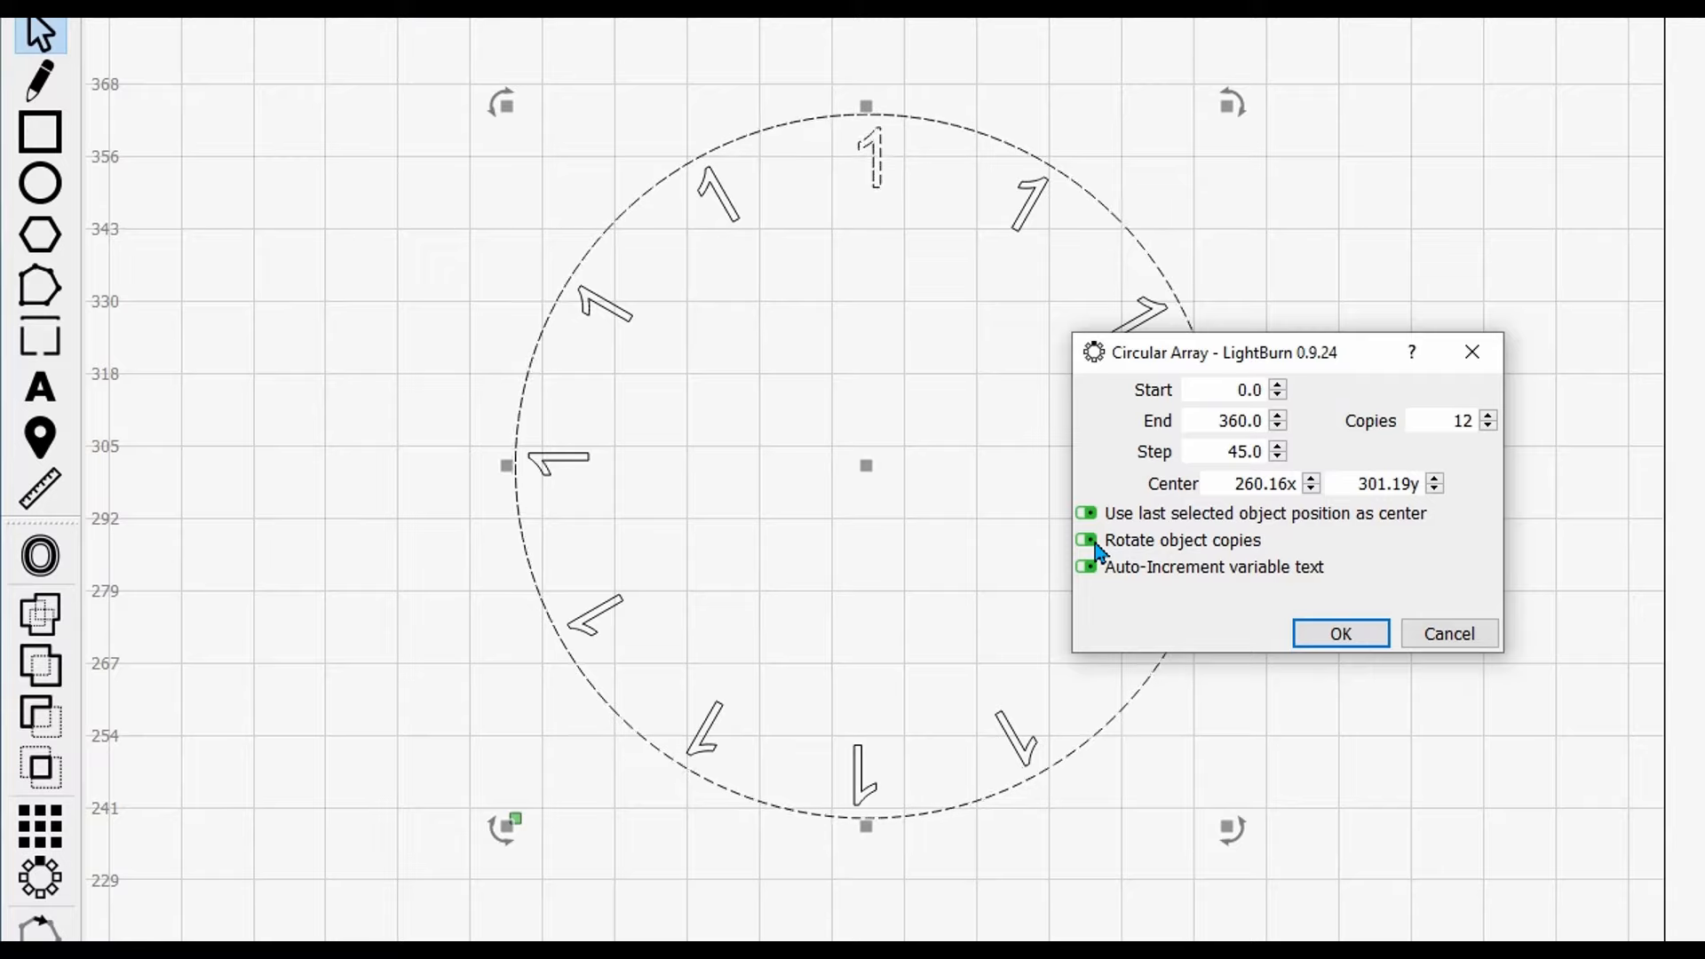
left_click(1087, 540)
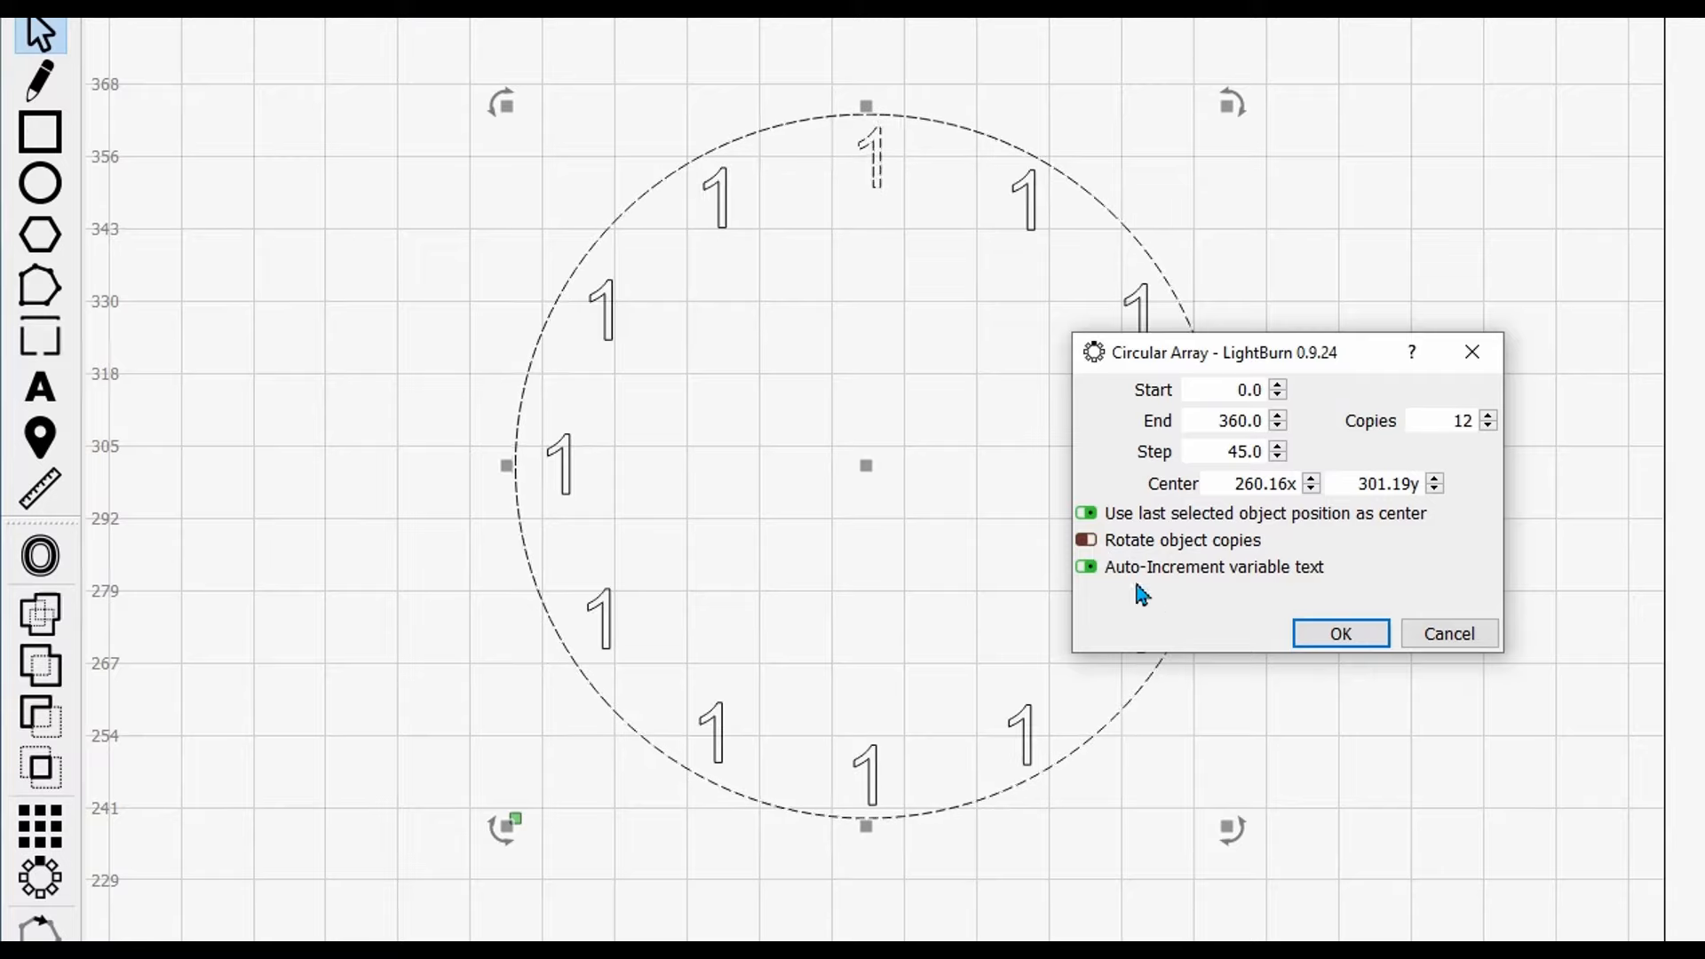
left_click(1332, 633)
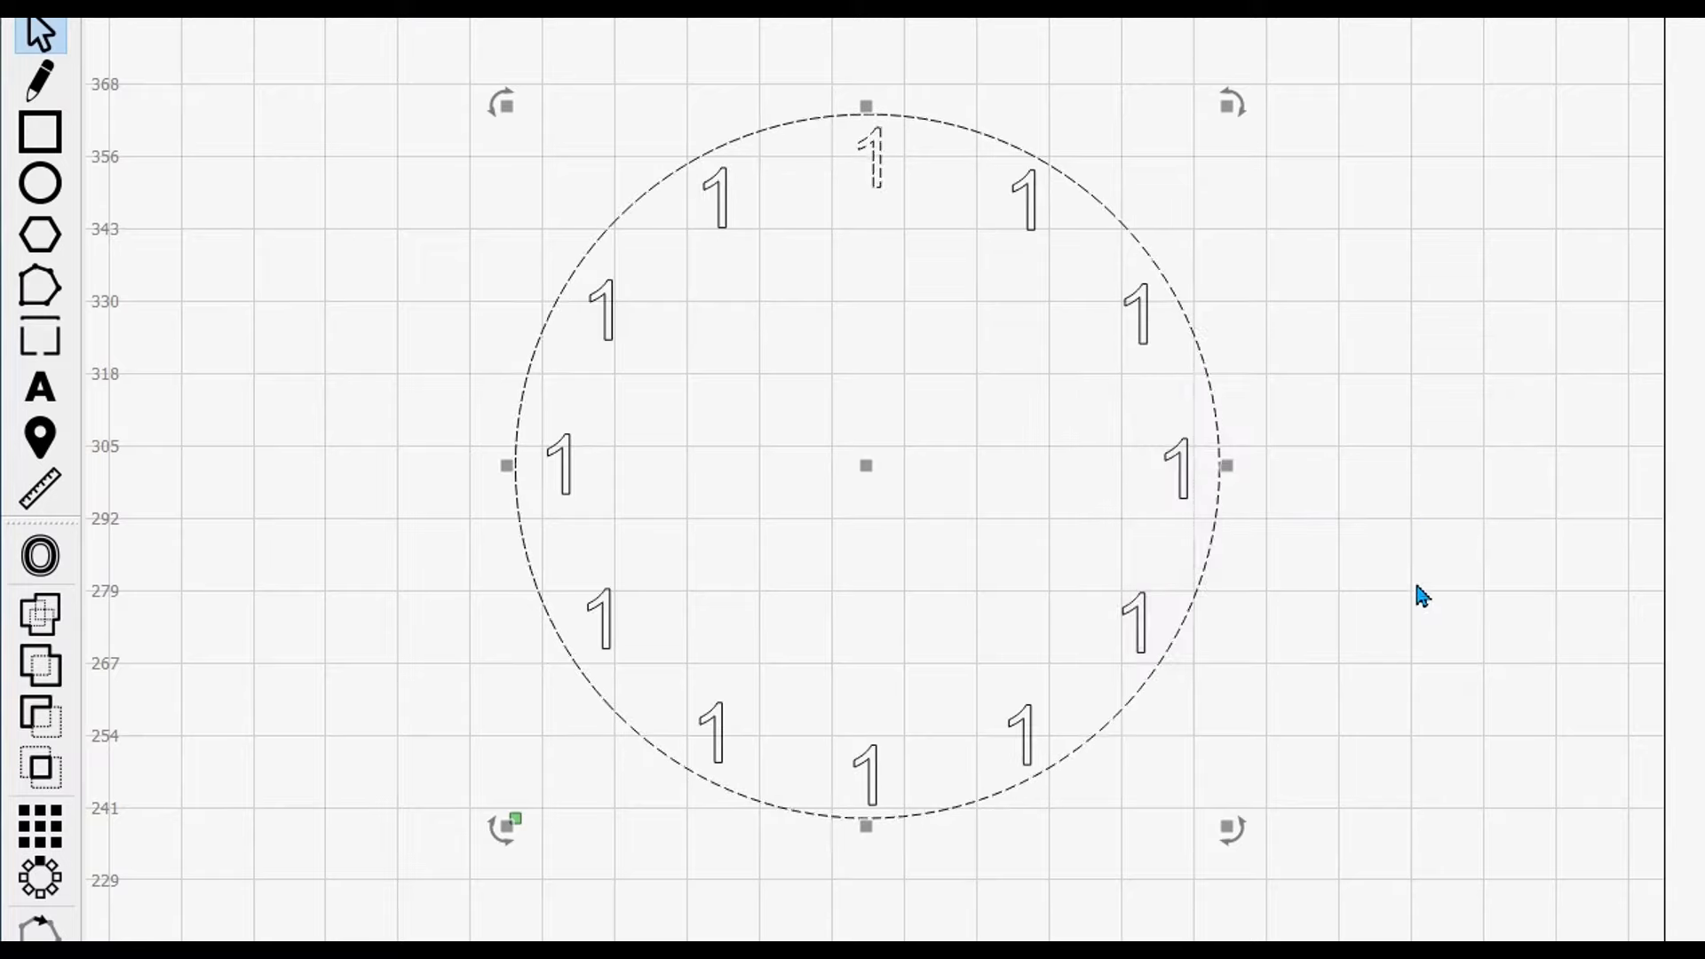
left_click(1432, 484)
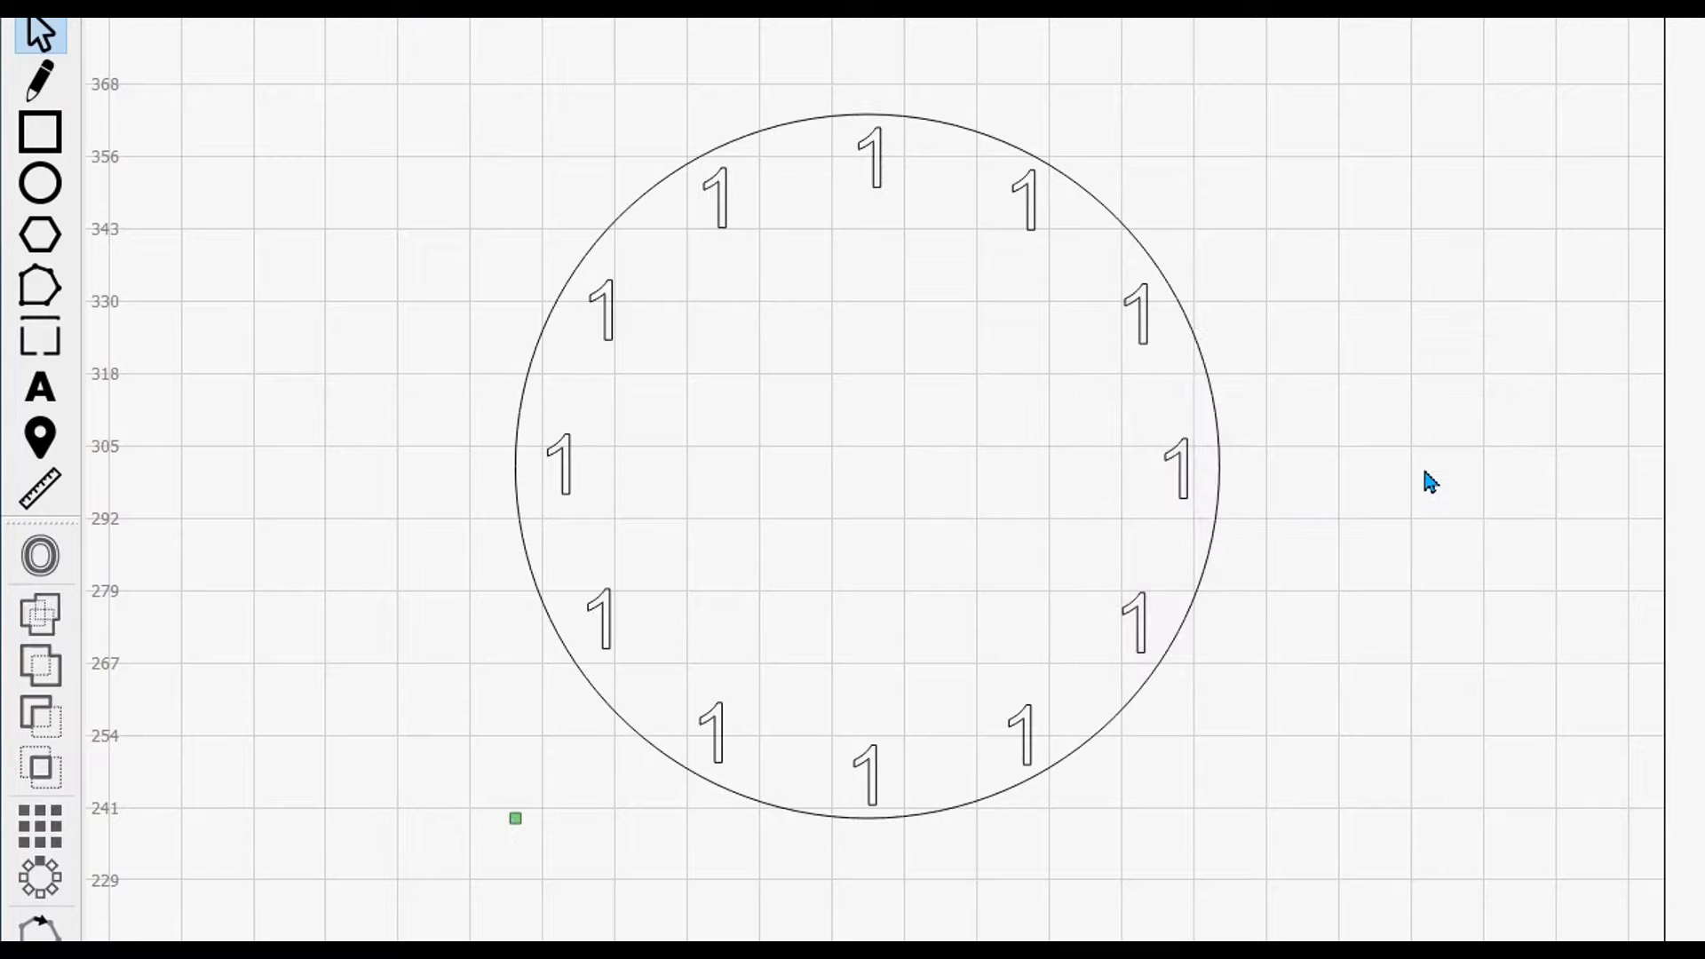
double_click(1036, 205)
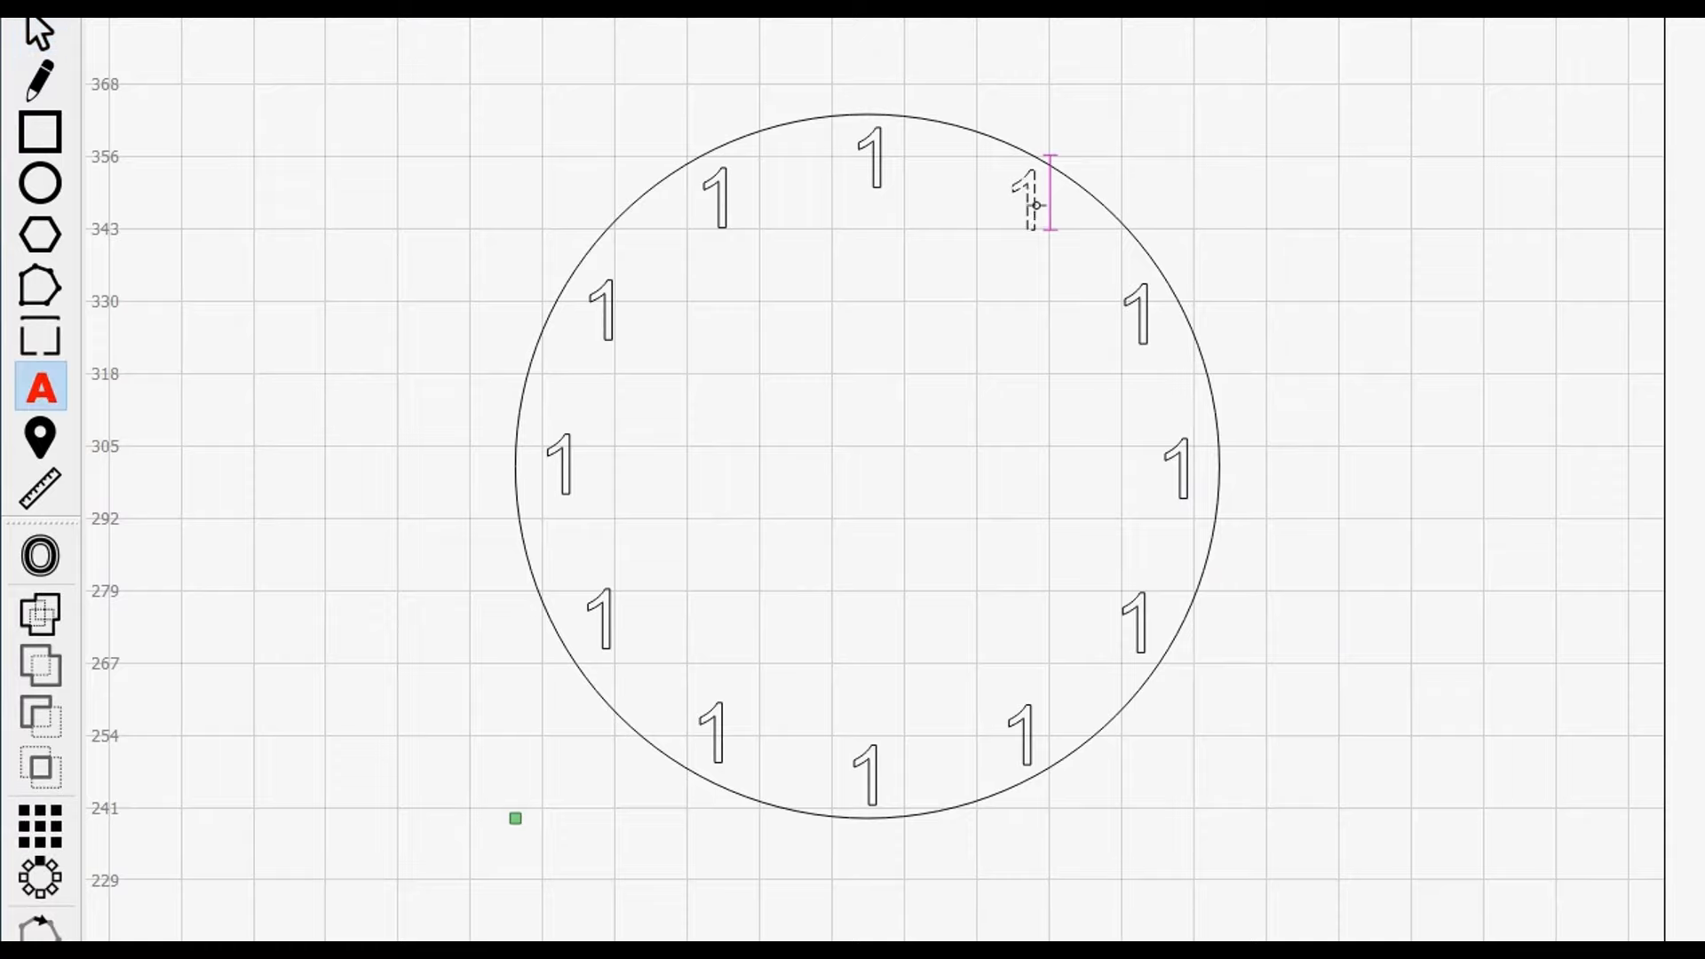
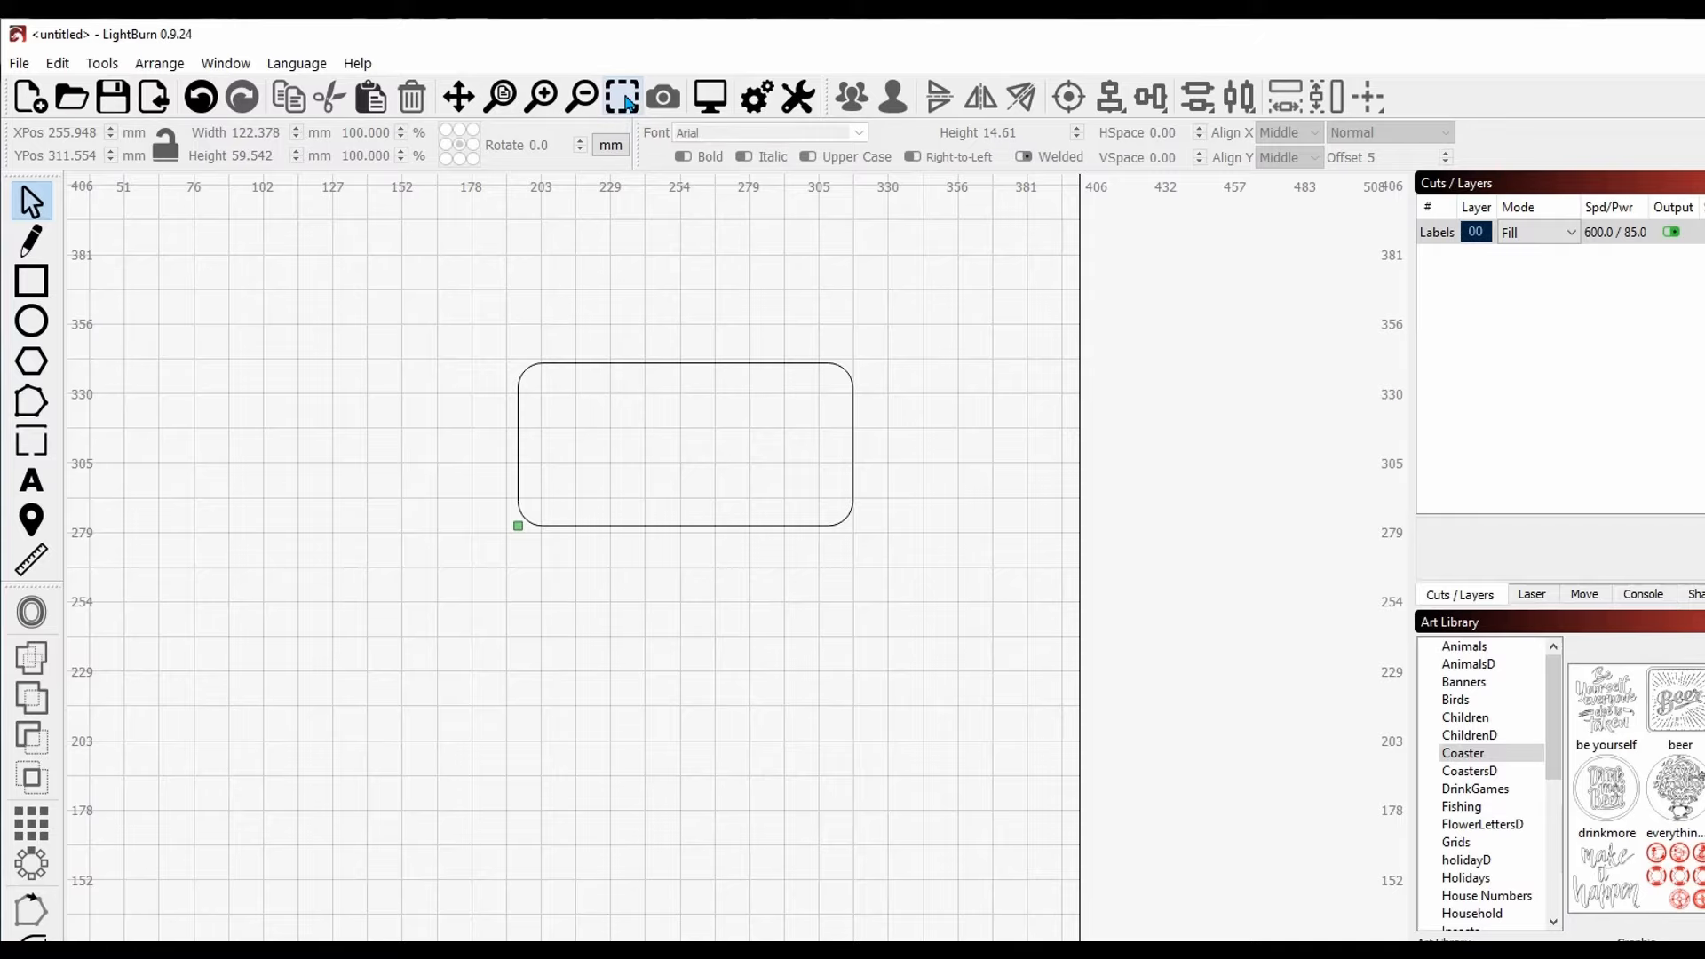
Step: Draw an upright rectangle about 72 mm wide and 162 mm high to the left of the rounded rectangle, and deselect it
left_click(626, 101)
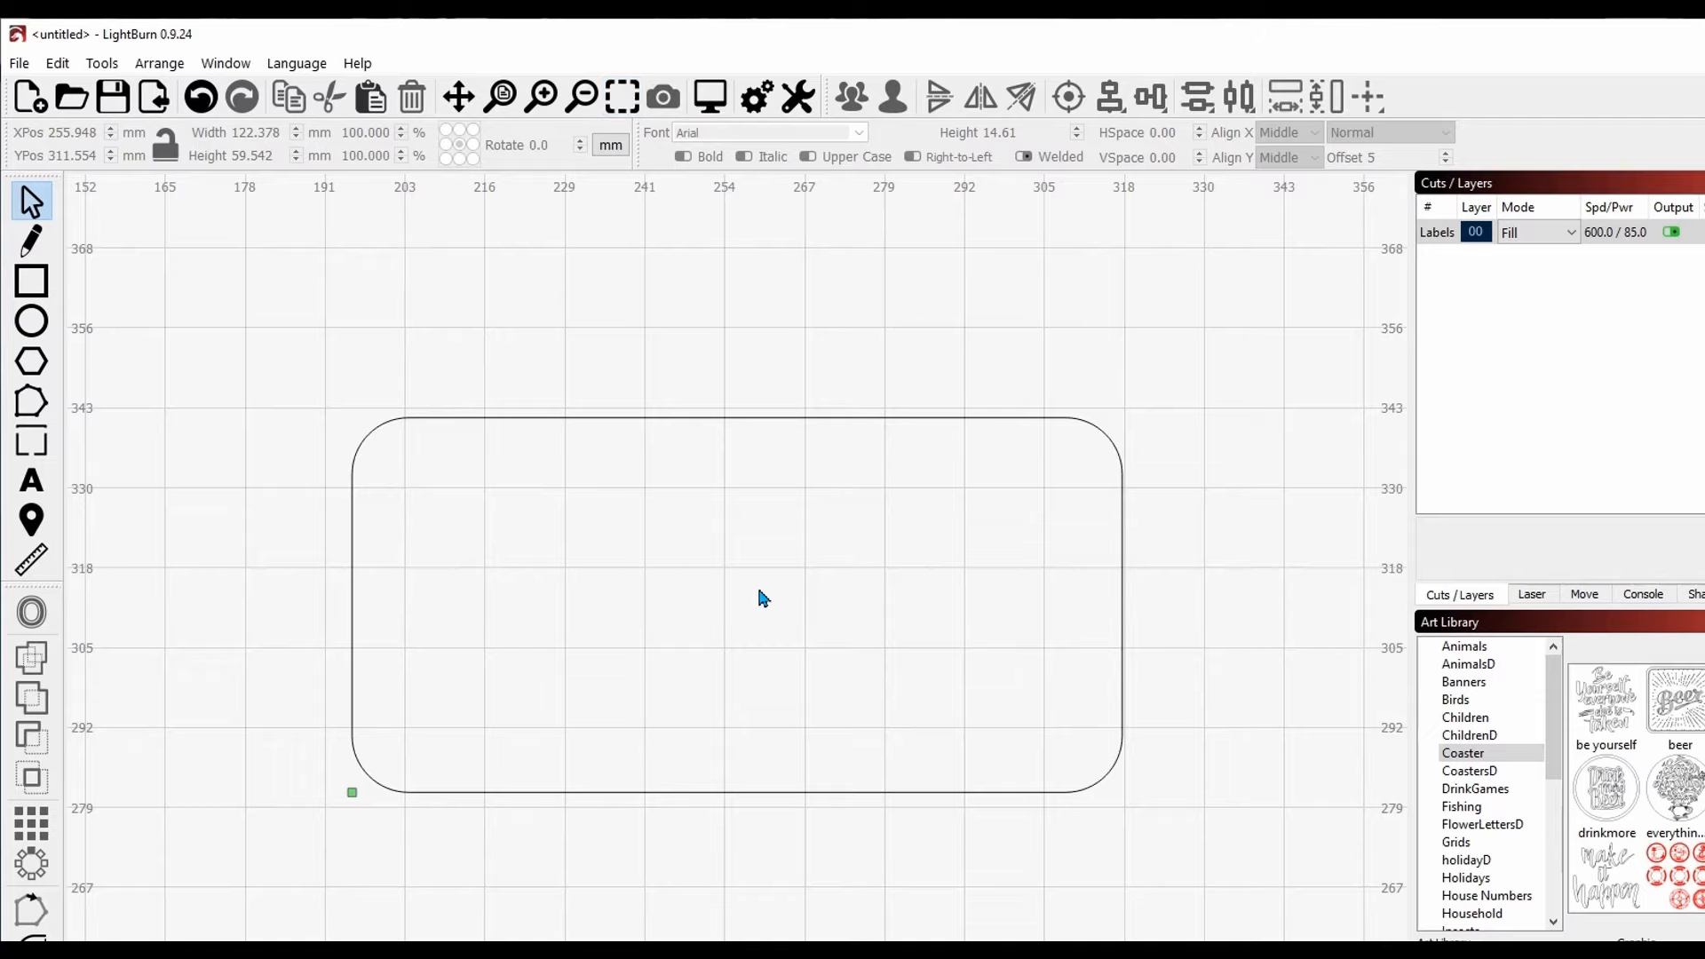
scroll(802, 533, "down", 5)
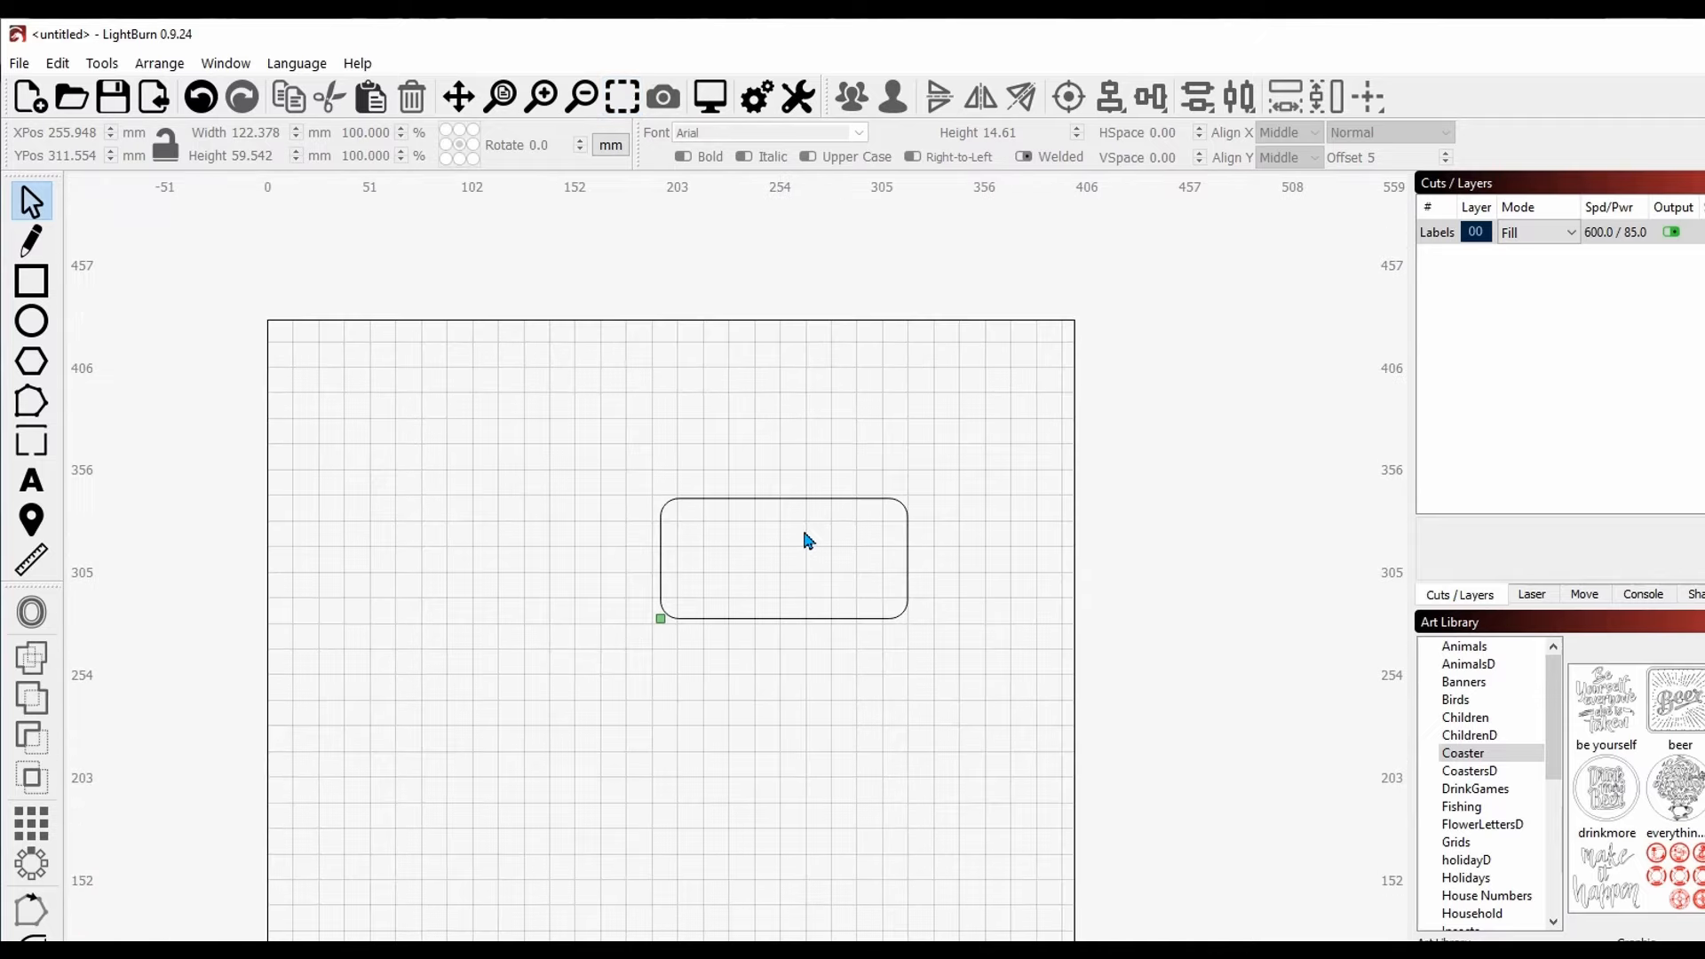
left_click_drag(495, 457, 449, 335)
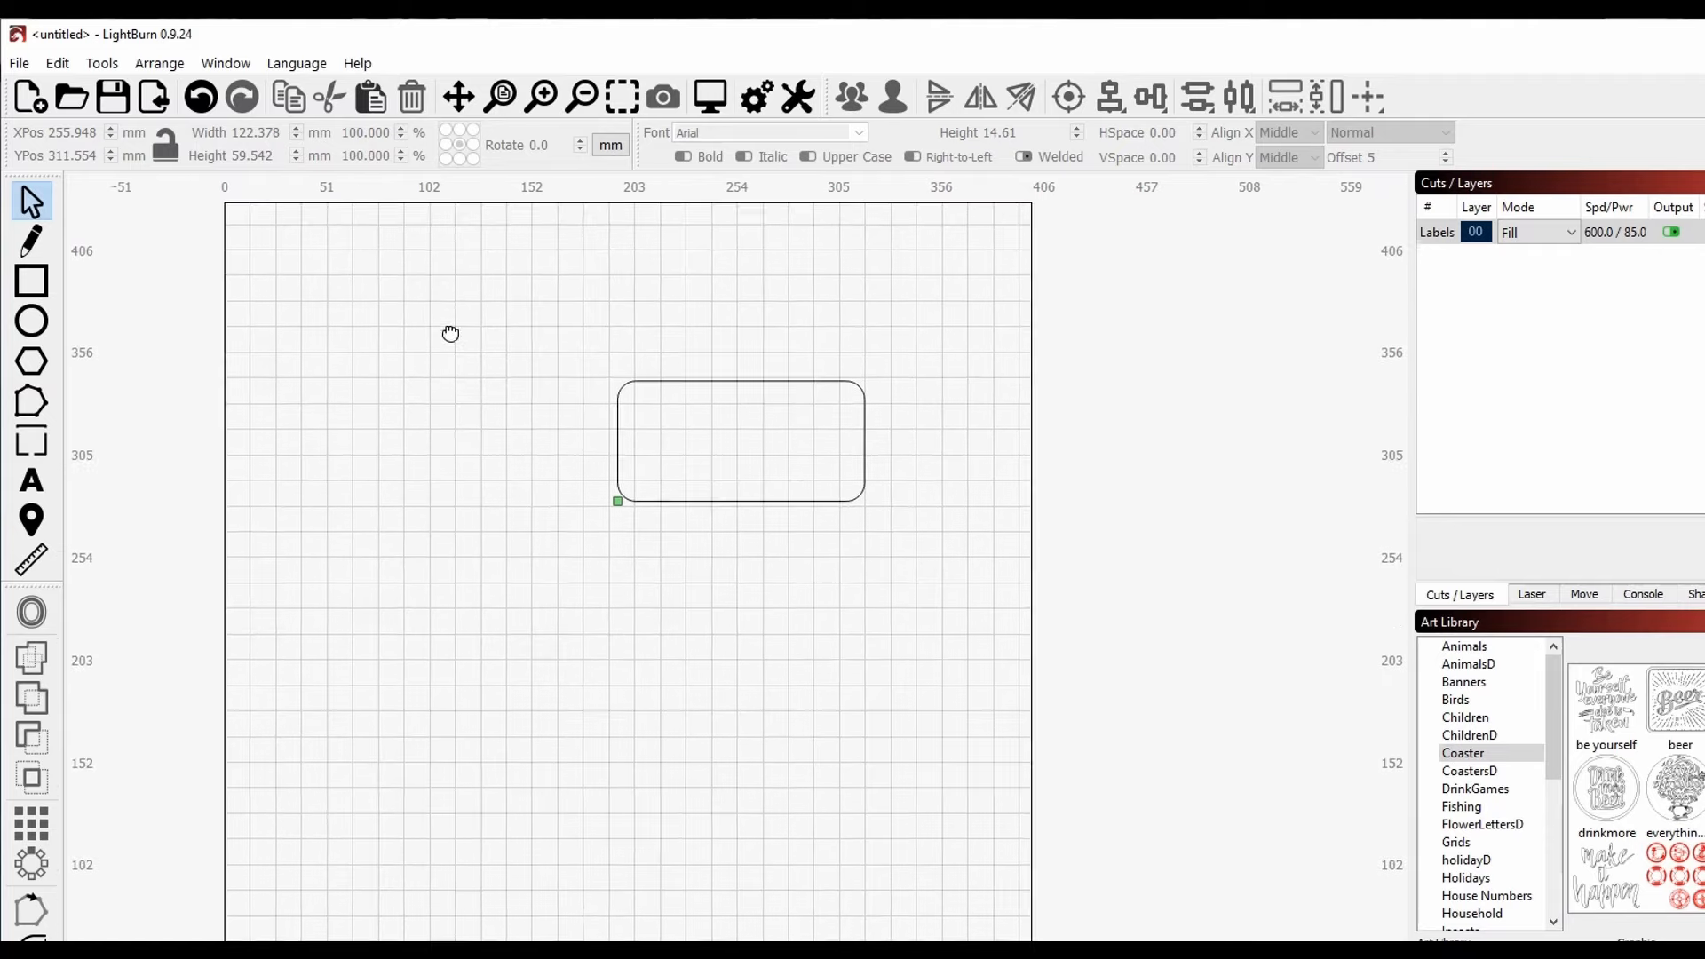
left_click(36, 286)
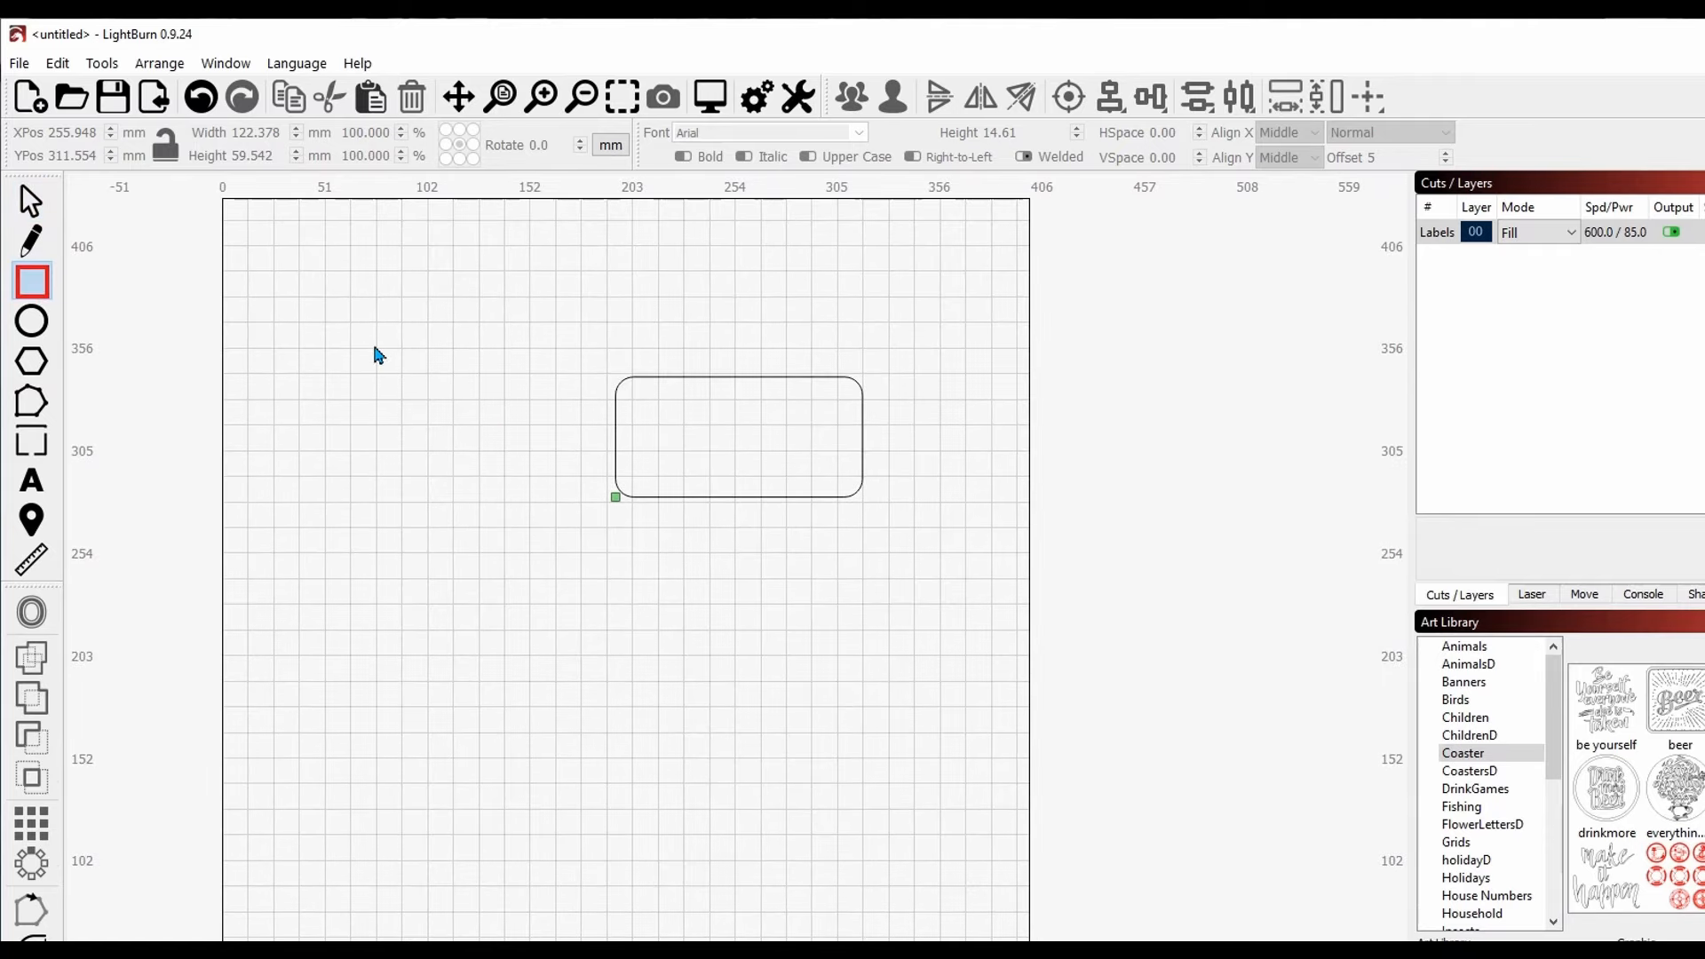
left_click_drag(336, 289, 482, 618)
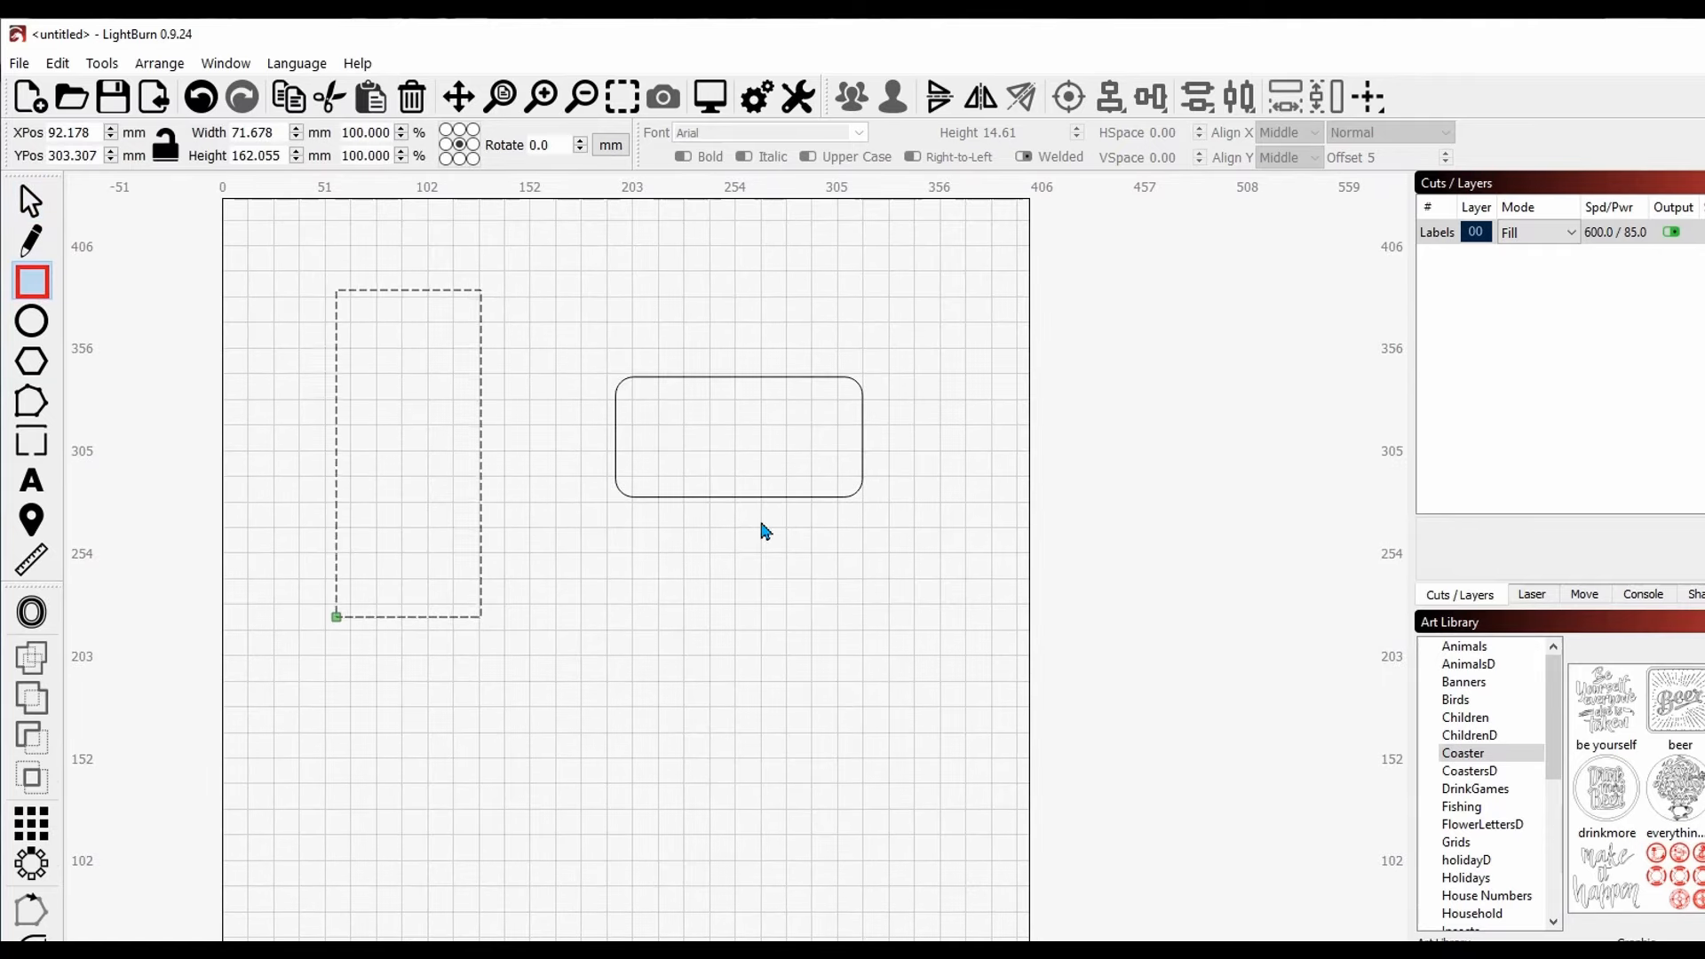
key("Escape")
key("Escape")
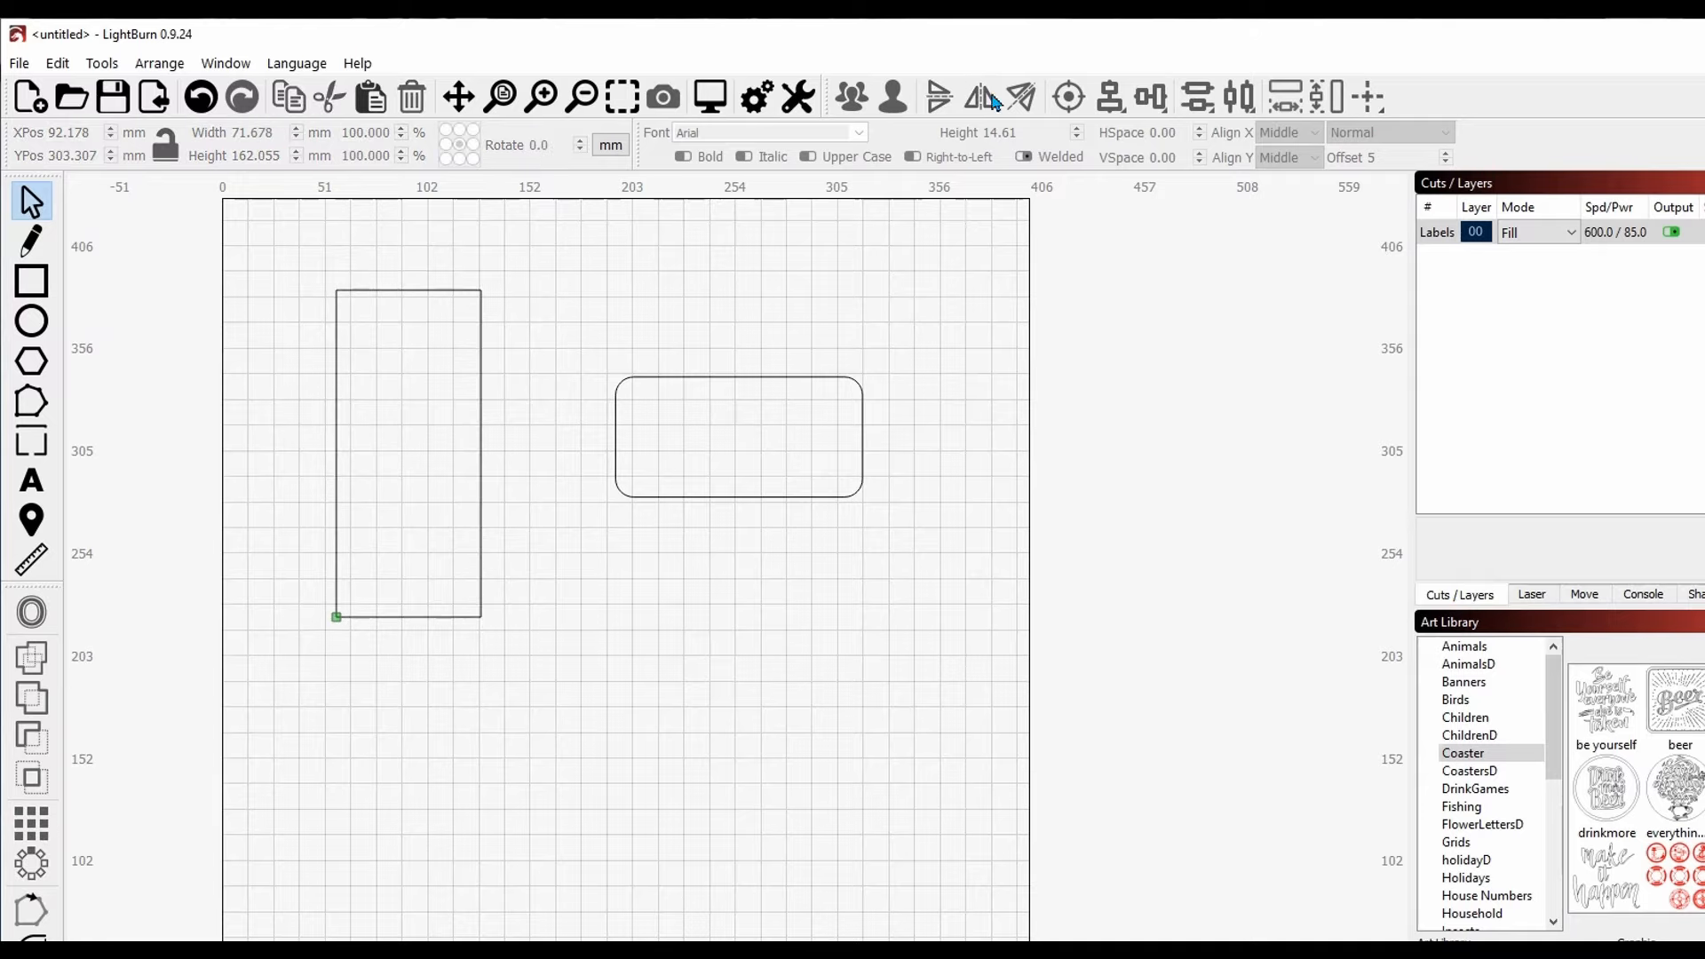
Step: Select both rectangles, align their centres on each other, and undo the alignment
left_click_drag(954, 679, 283, 256)
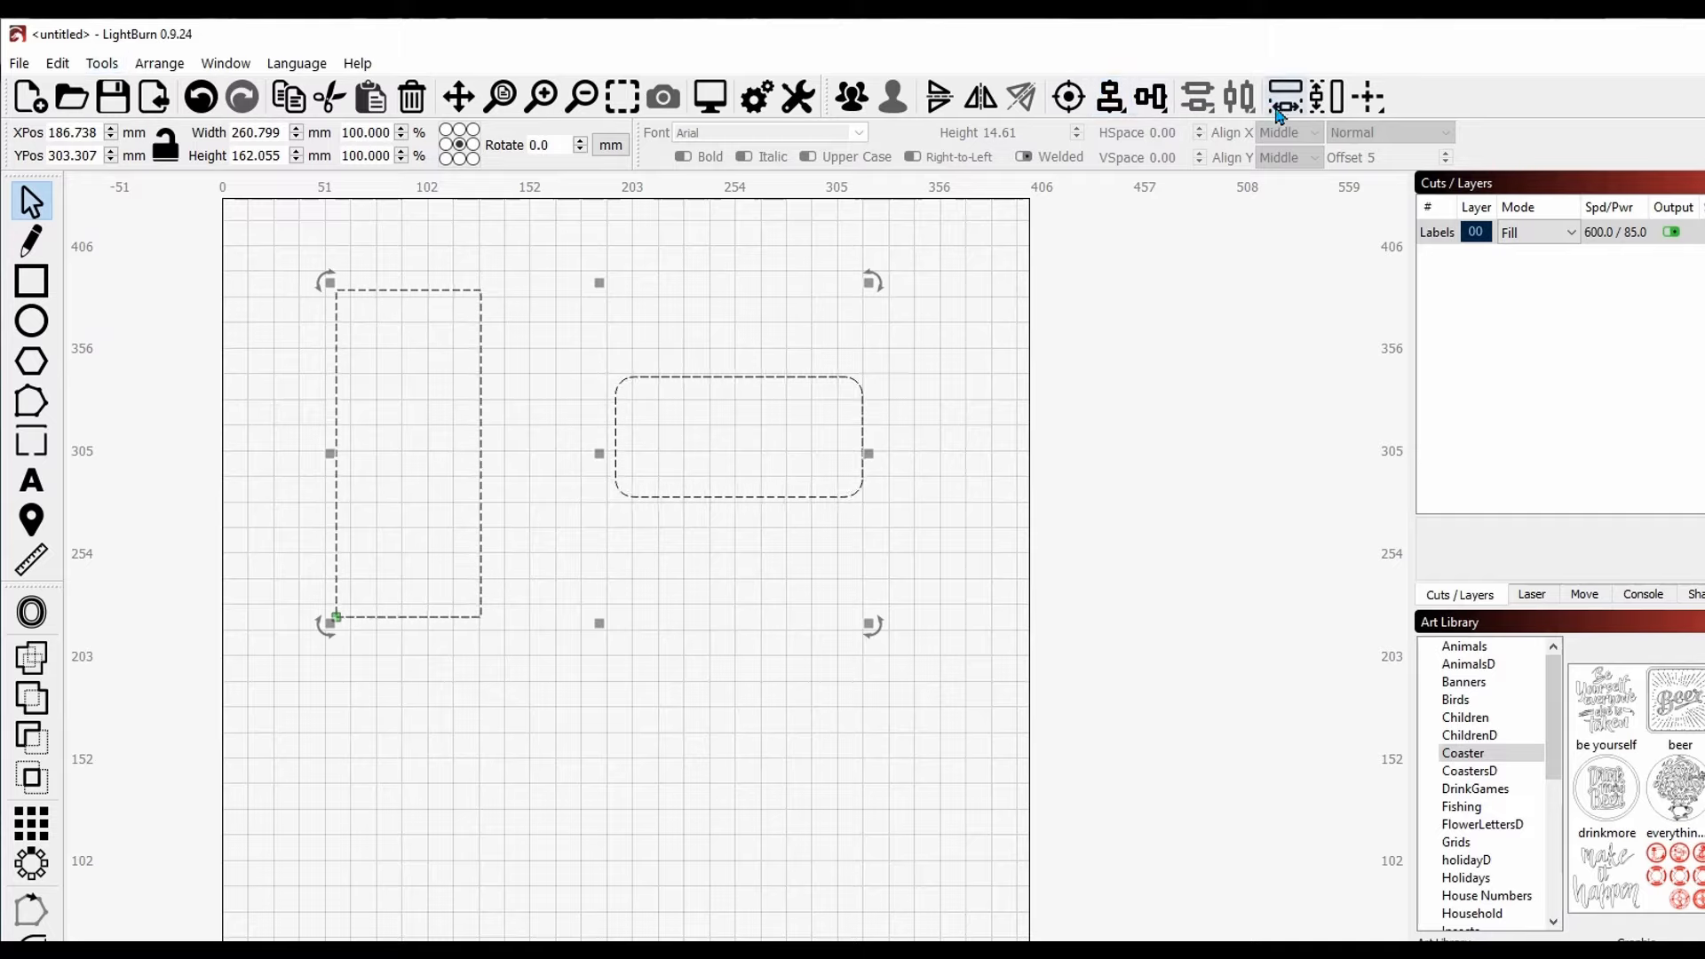
left_click(1070, 100)
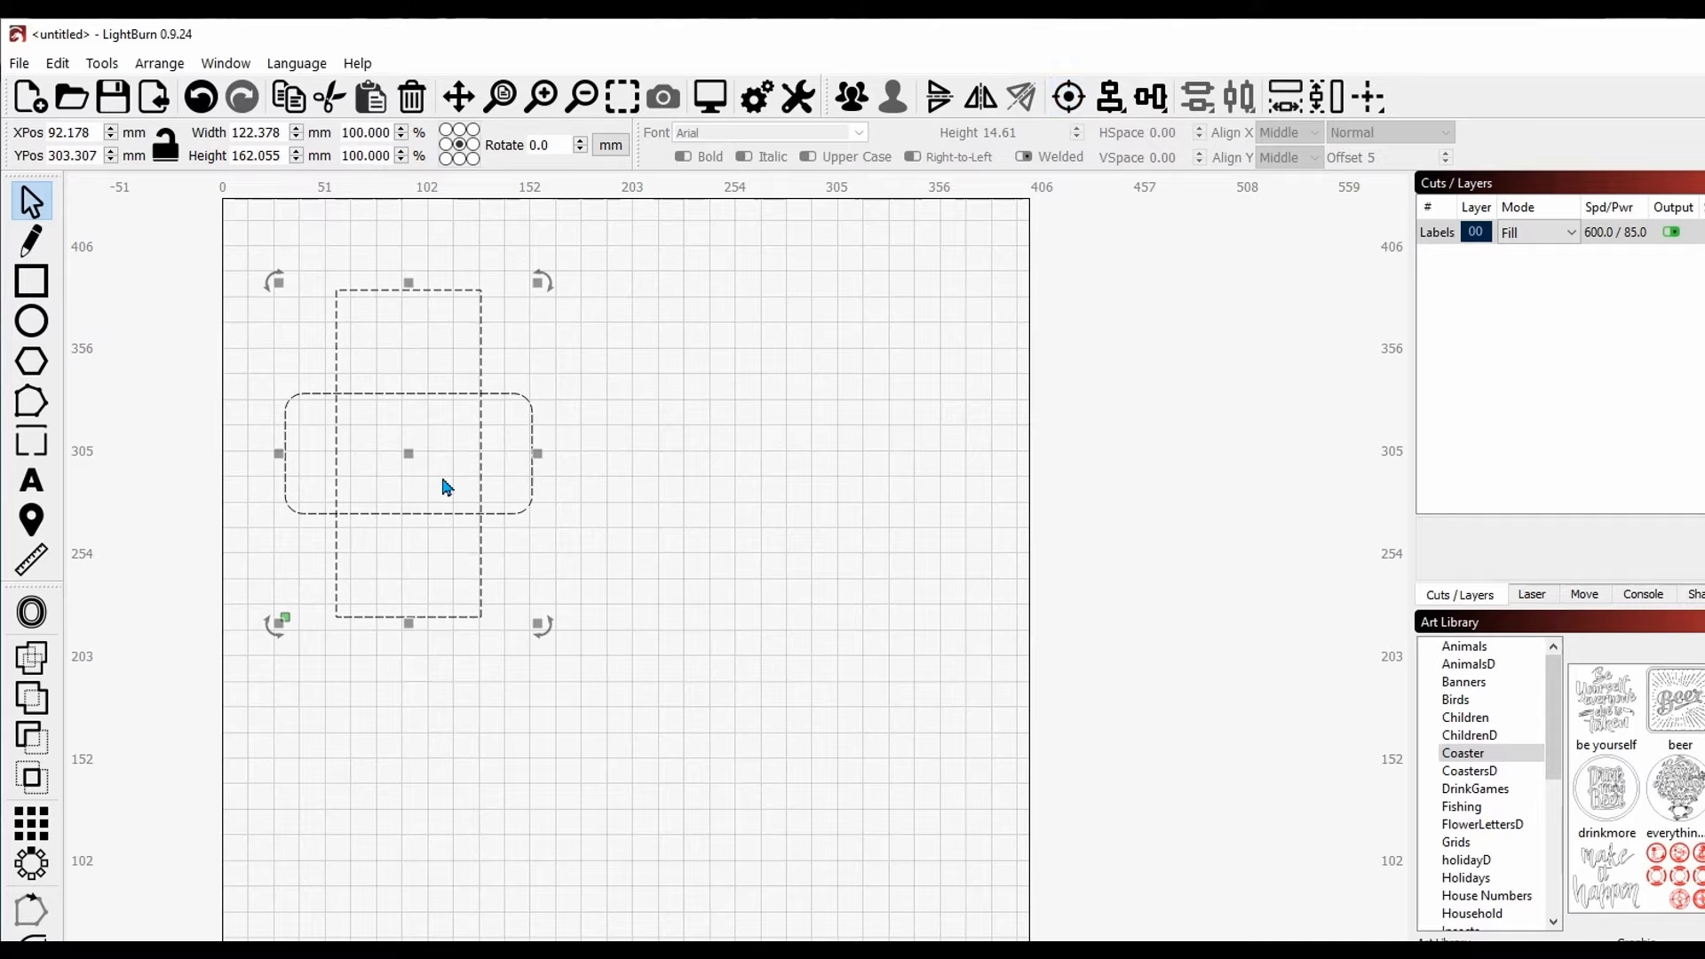
left_click(203, 98)
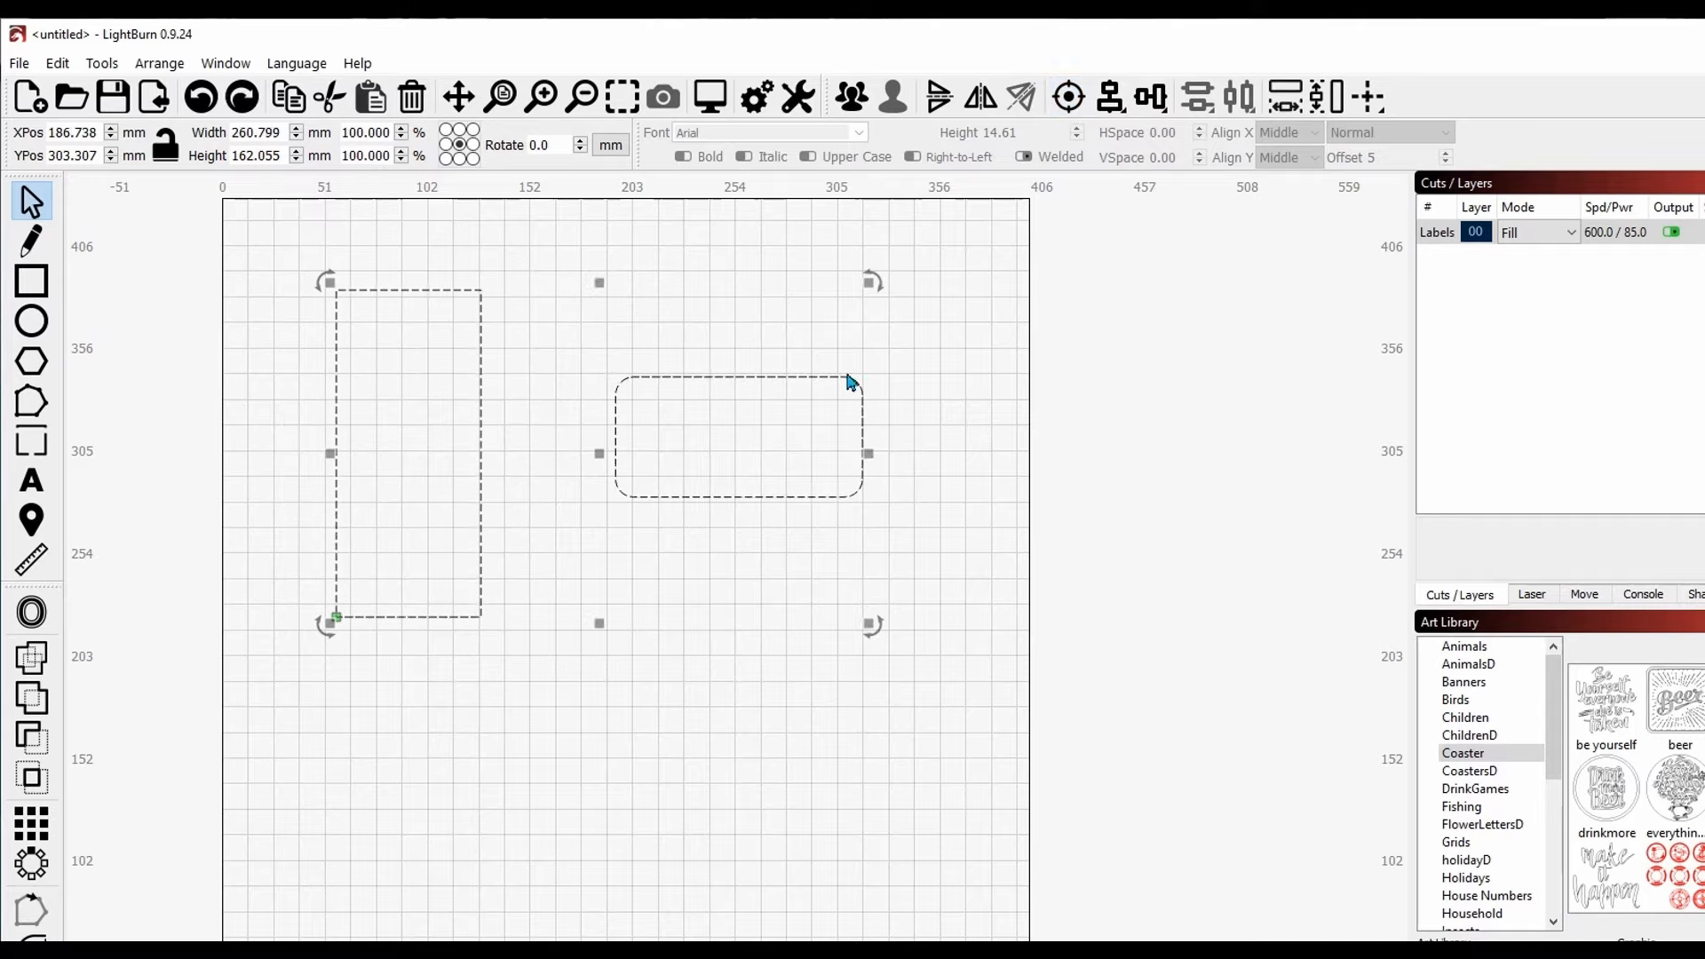
Step: Align the two selected rectangles along their top edges, on their horizontal centre line, and finally along their bottom edges
left_click(1150, 100)
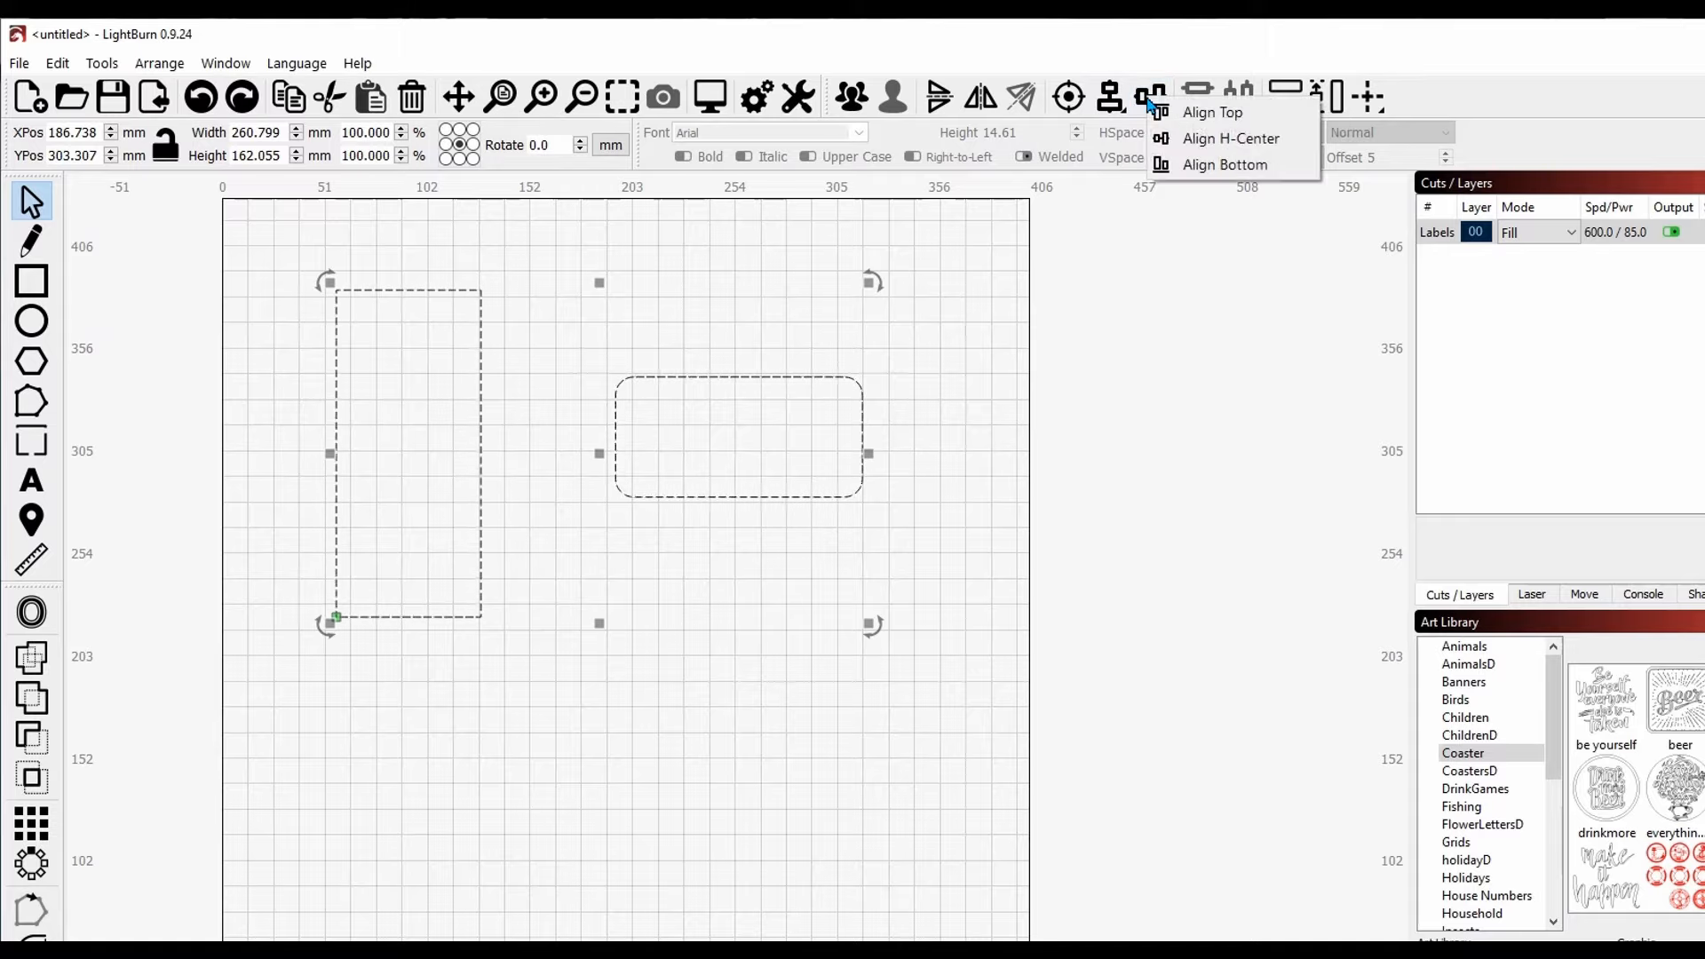
left_click(1224, 116)
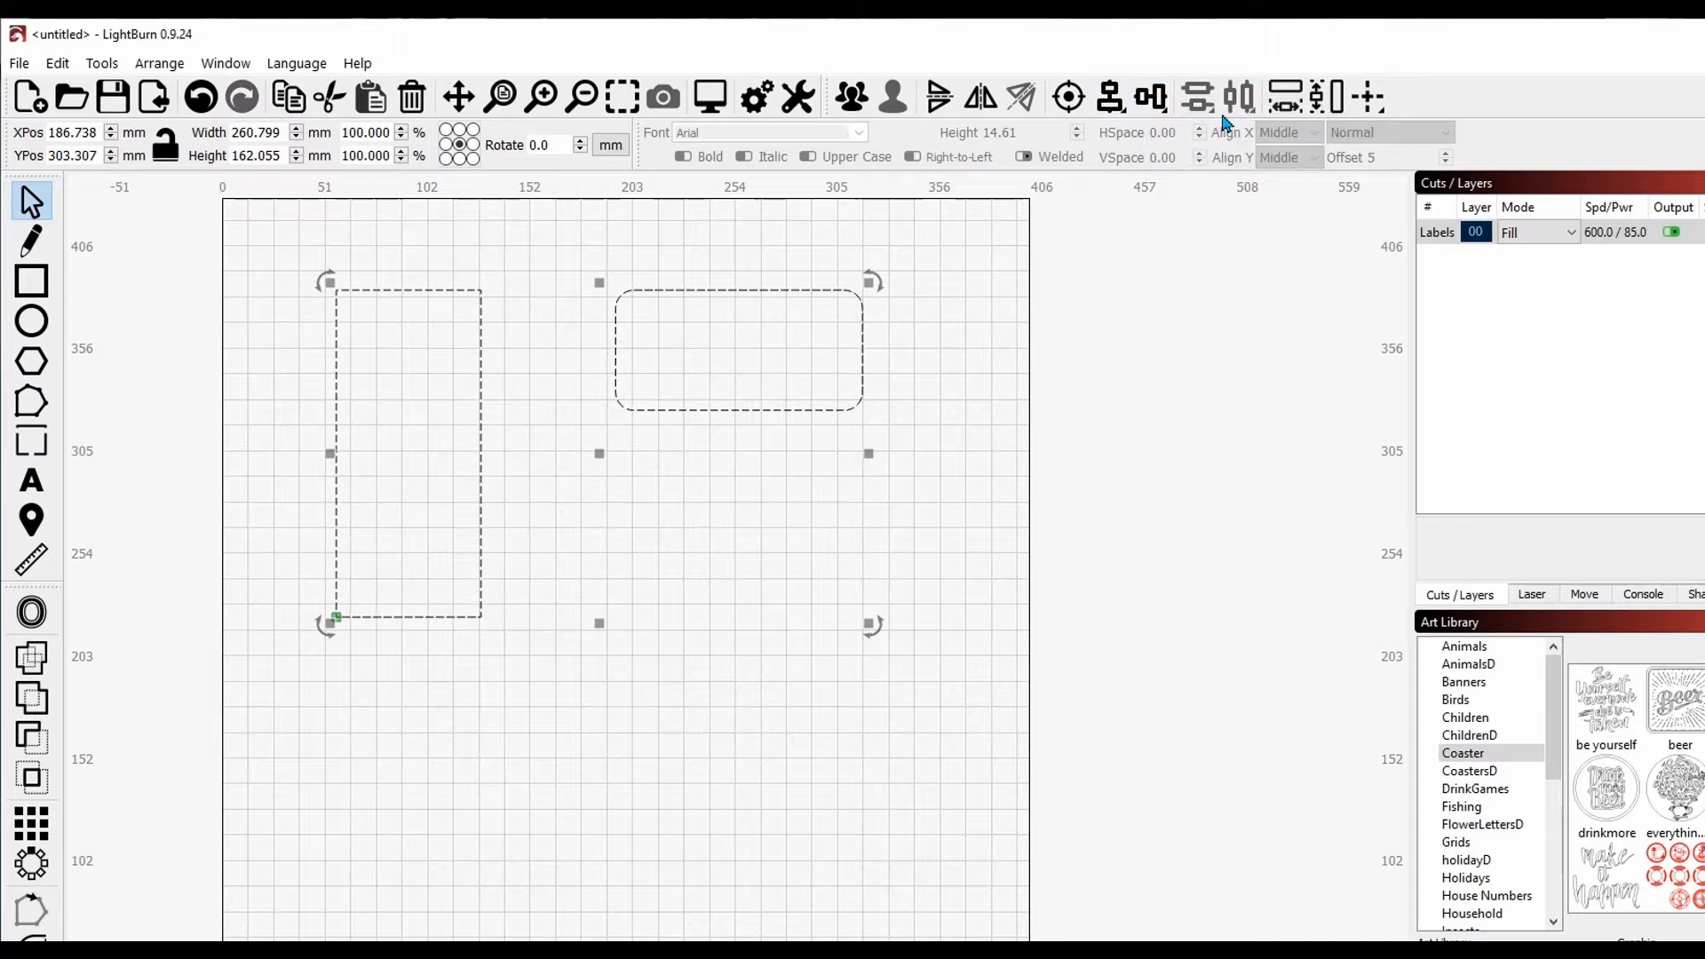
left_click(1153, 98)
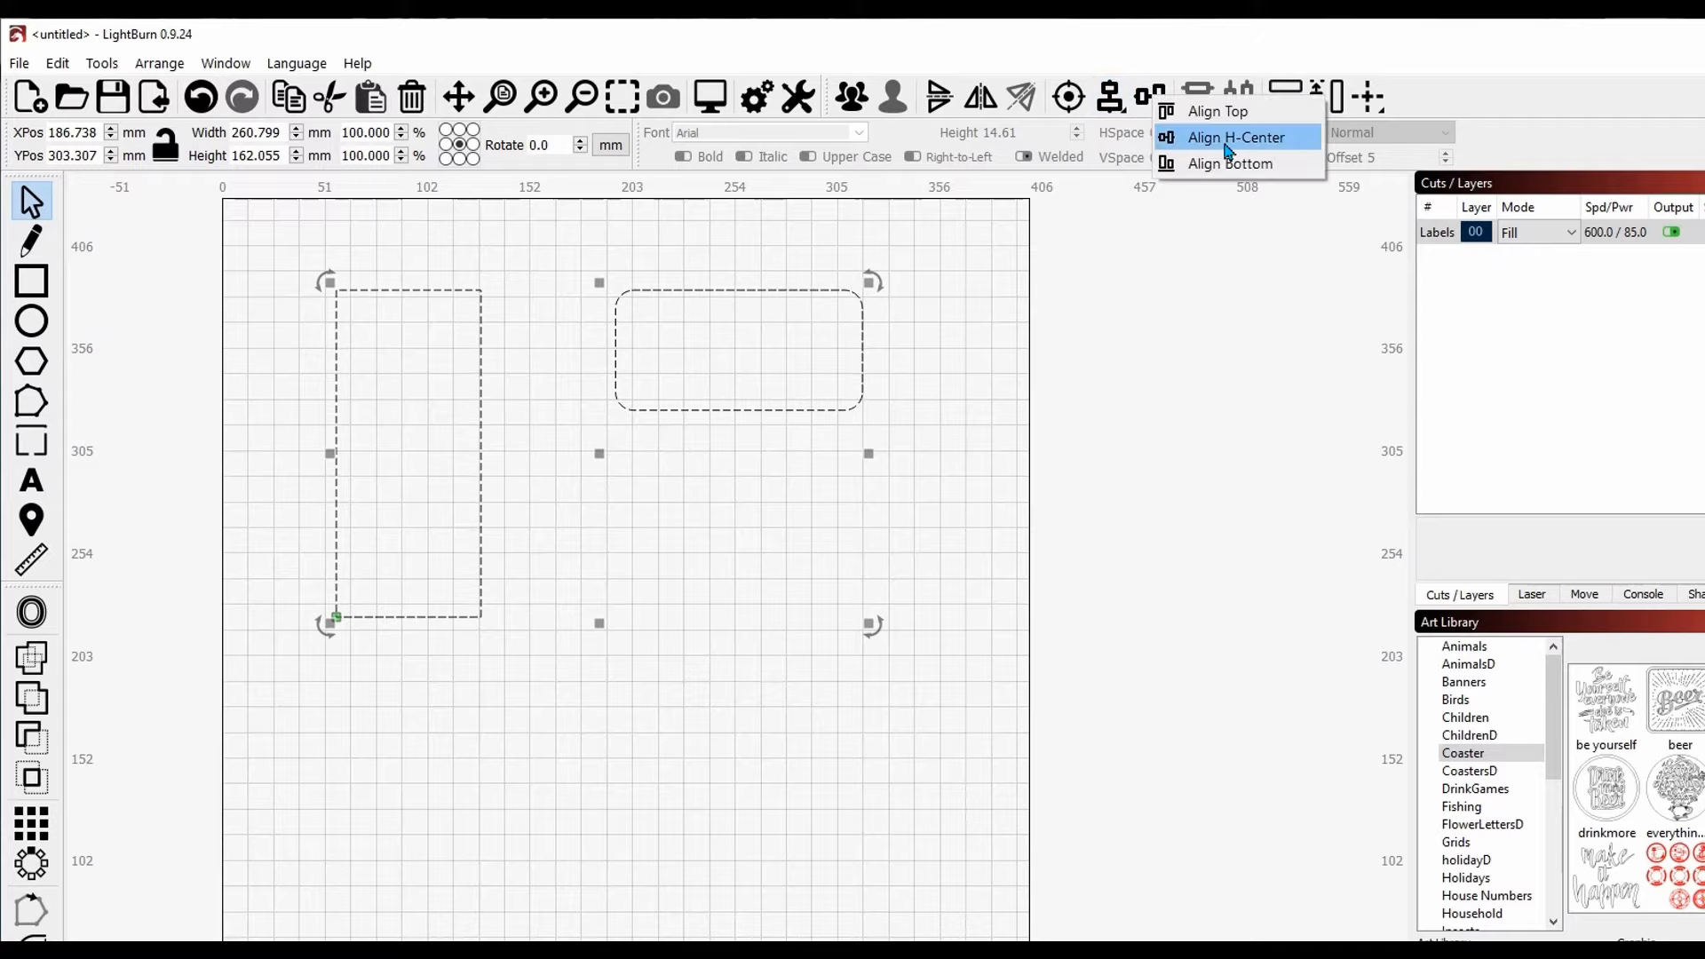
left_click(1169, 135)
left_click(1147, 100)
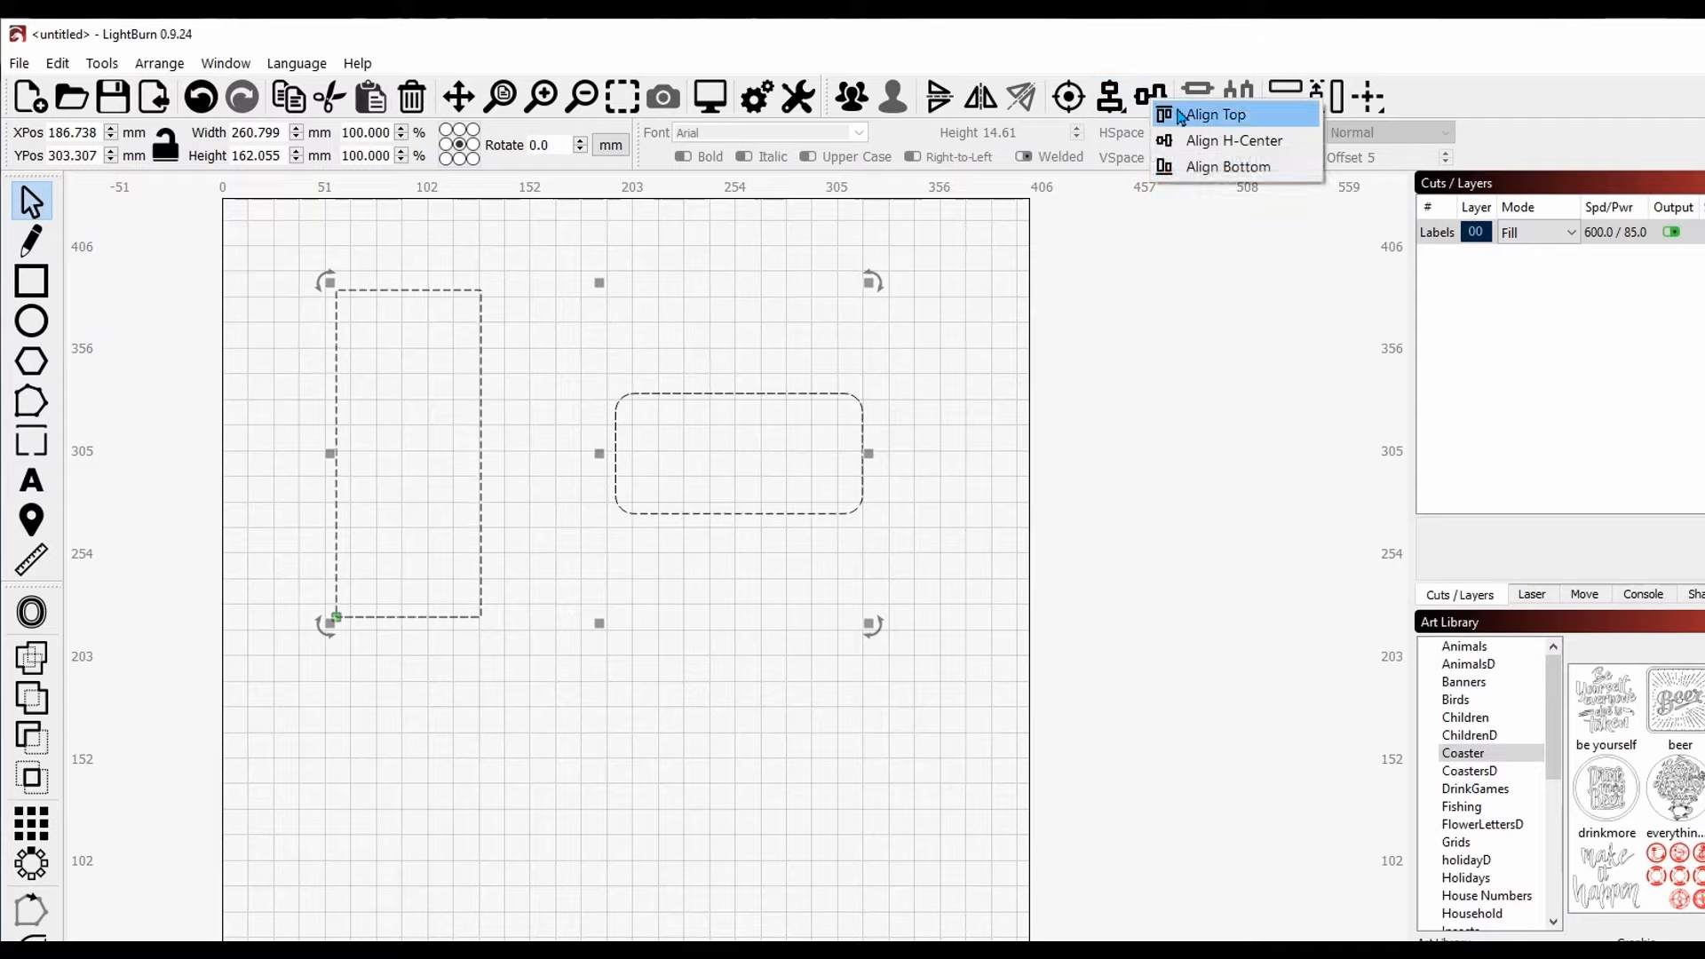
left_click(1222, 164)
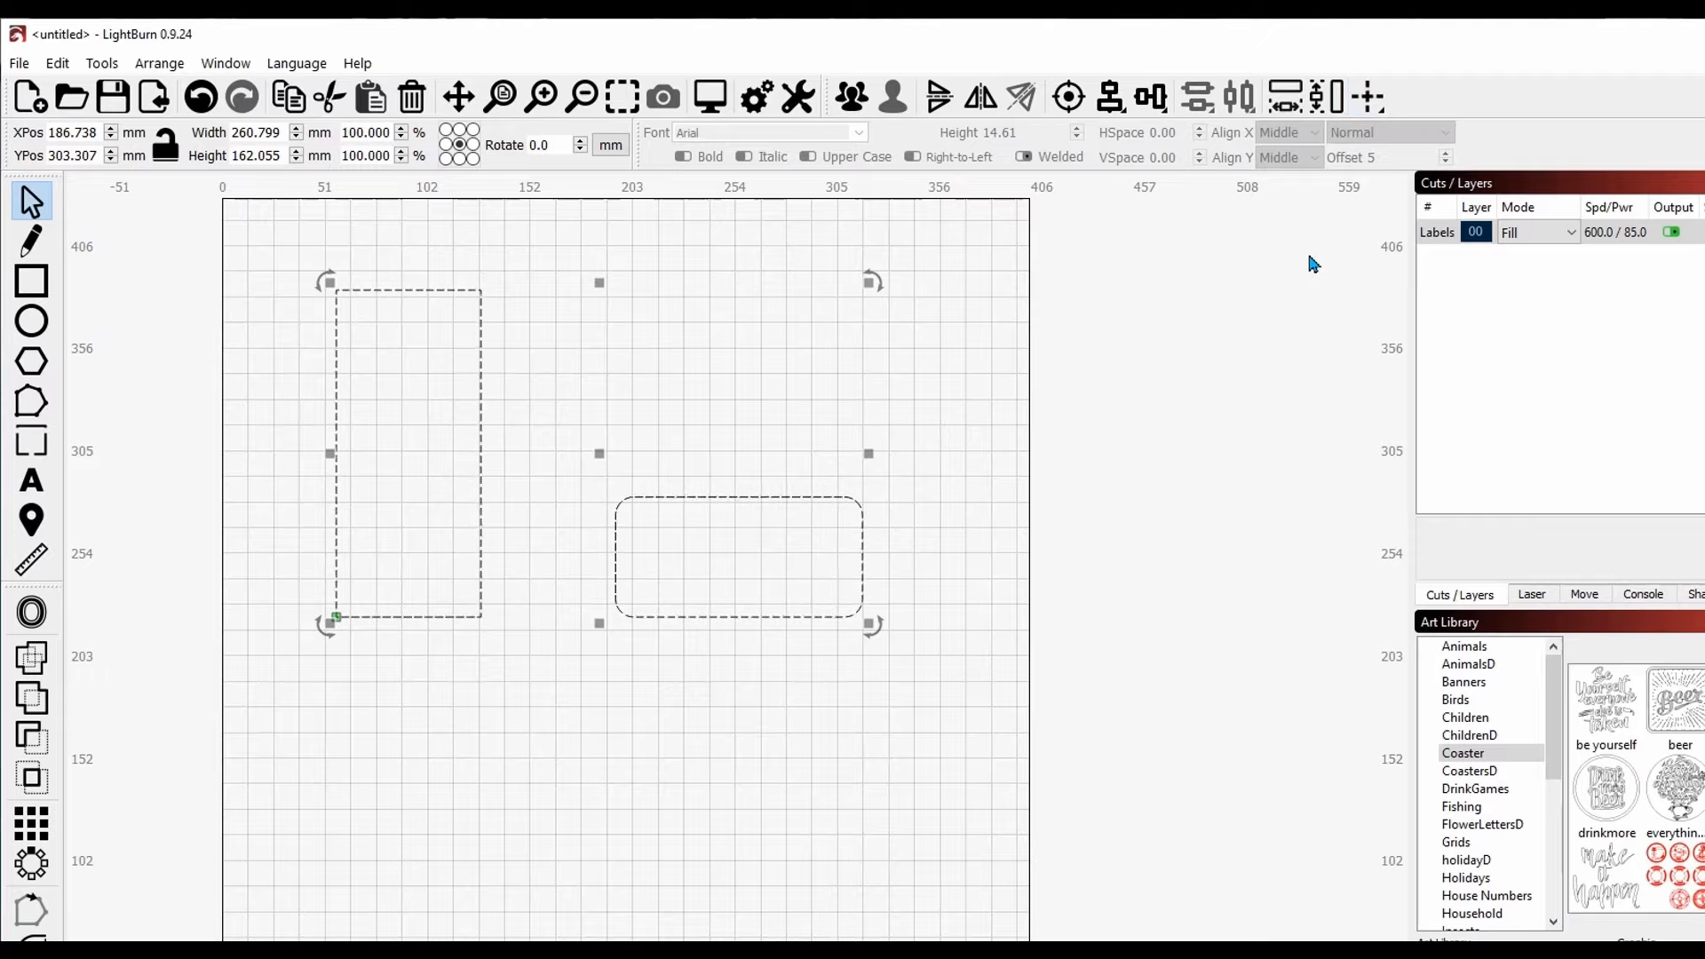
Step: Move both selected rectangles together to the page centre
left_click(1372, 107)
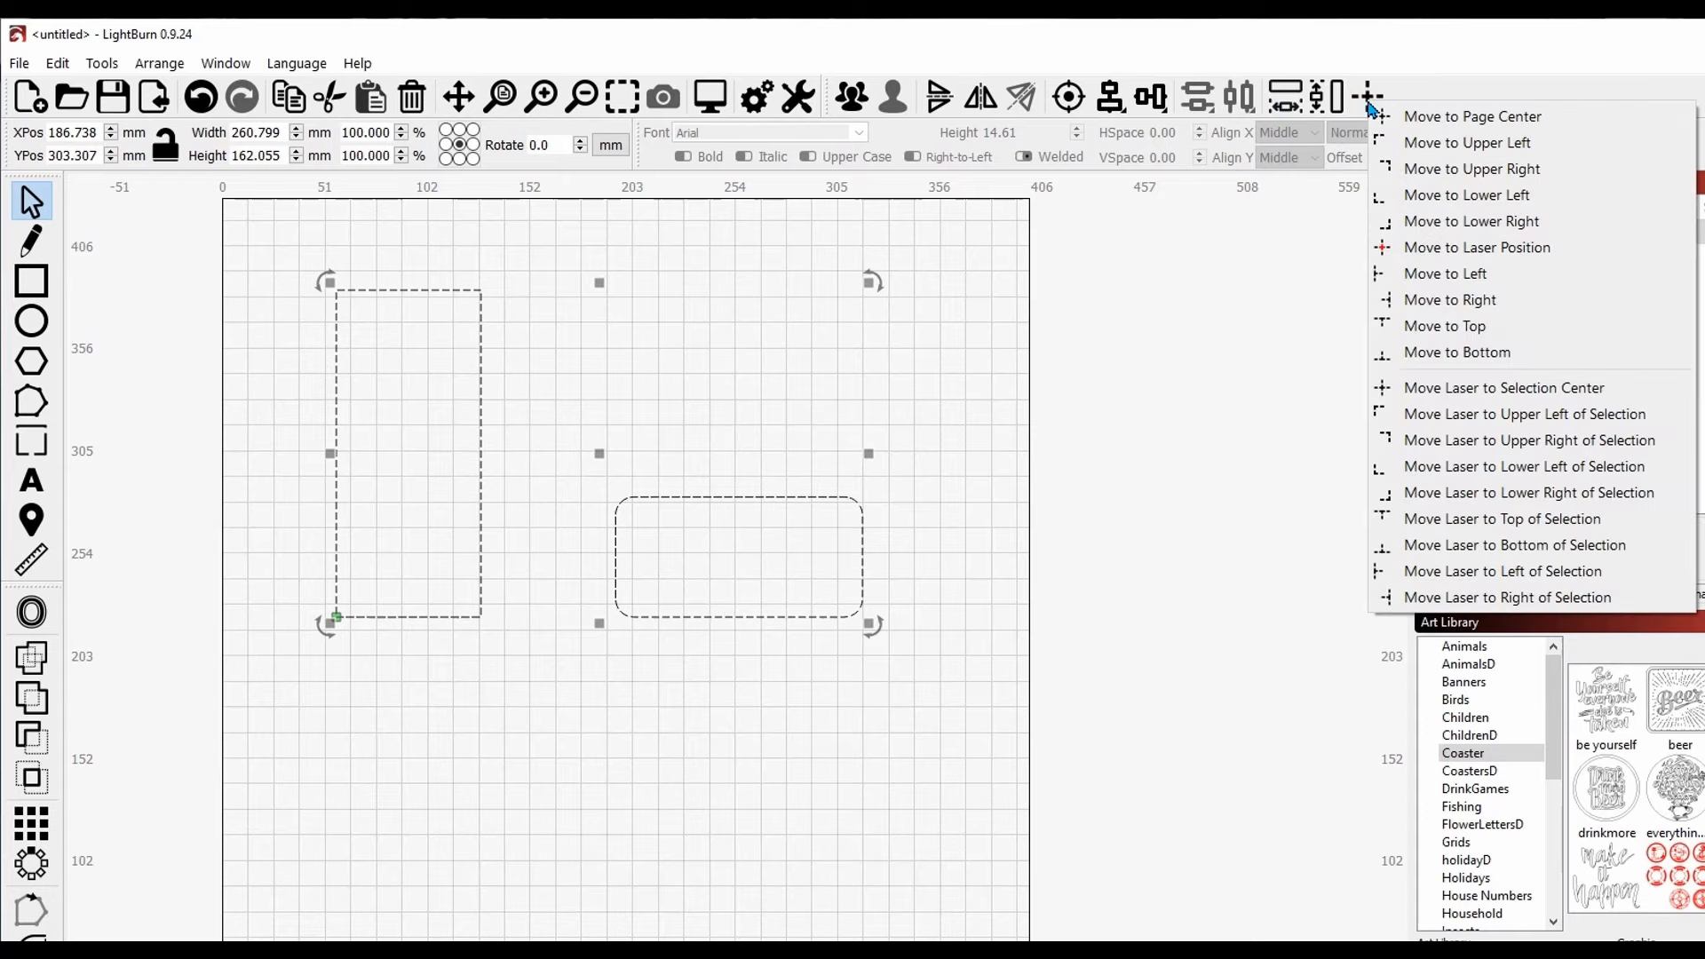
left_click(1499, 122)
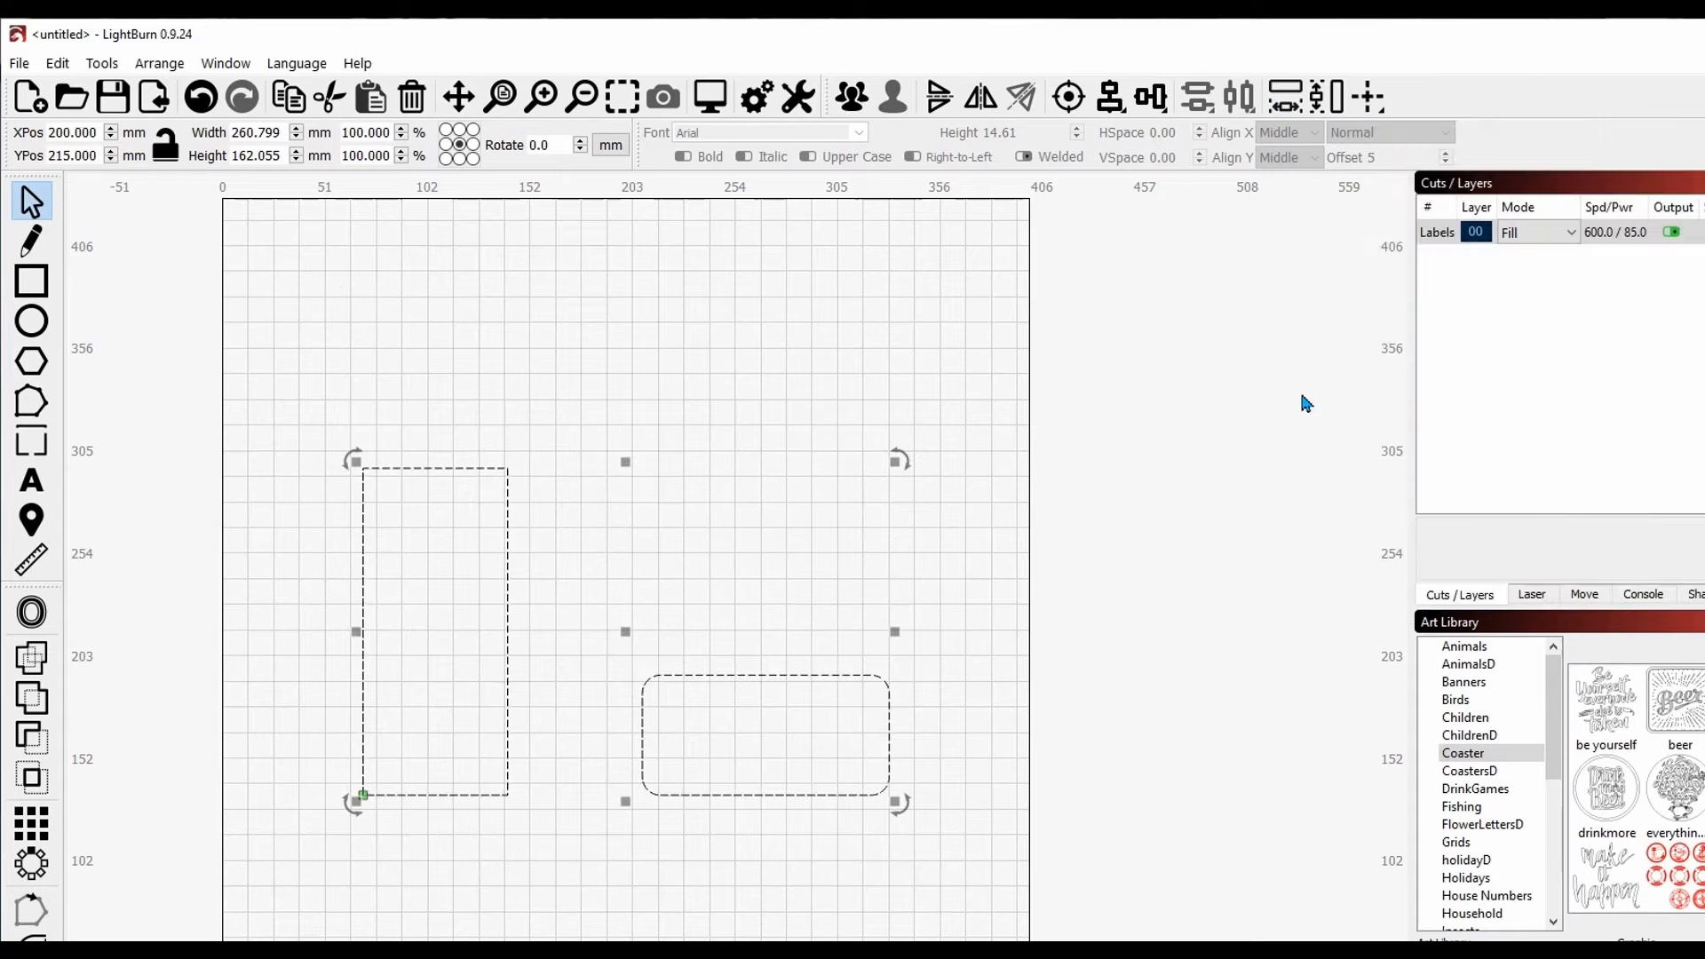
scroll(1134, 622, "down", 1)
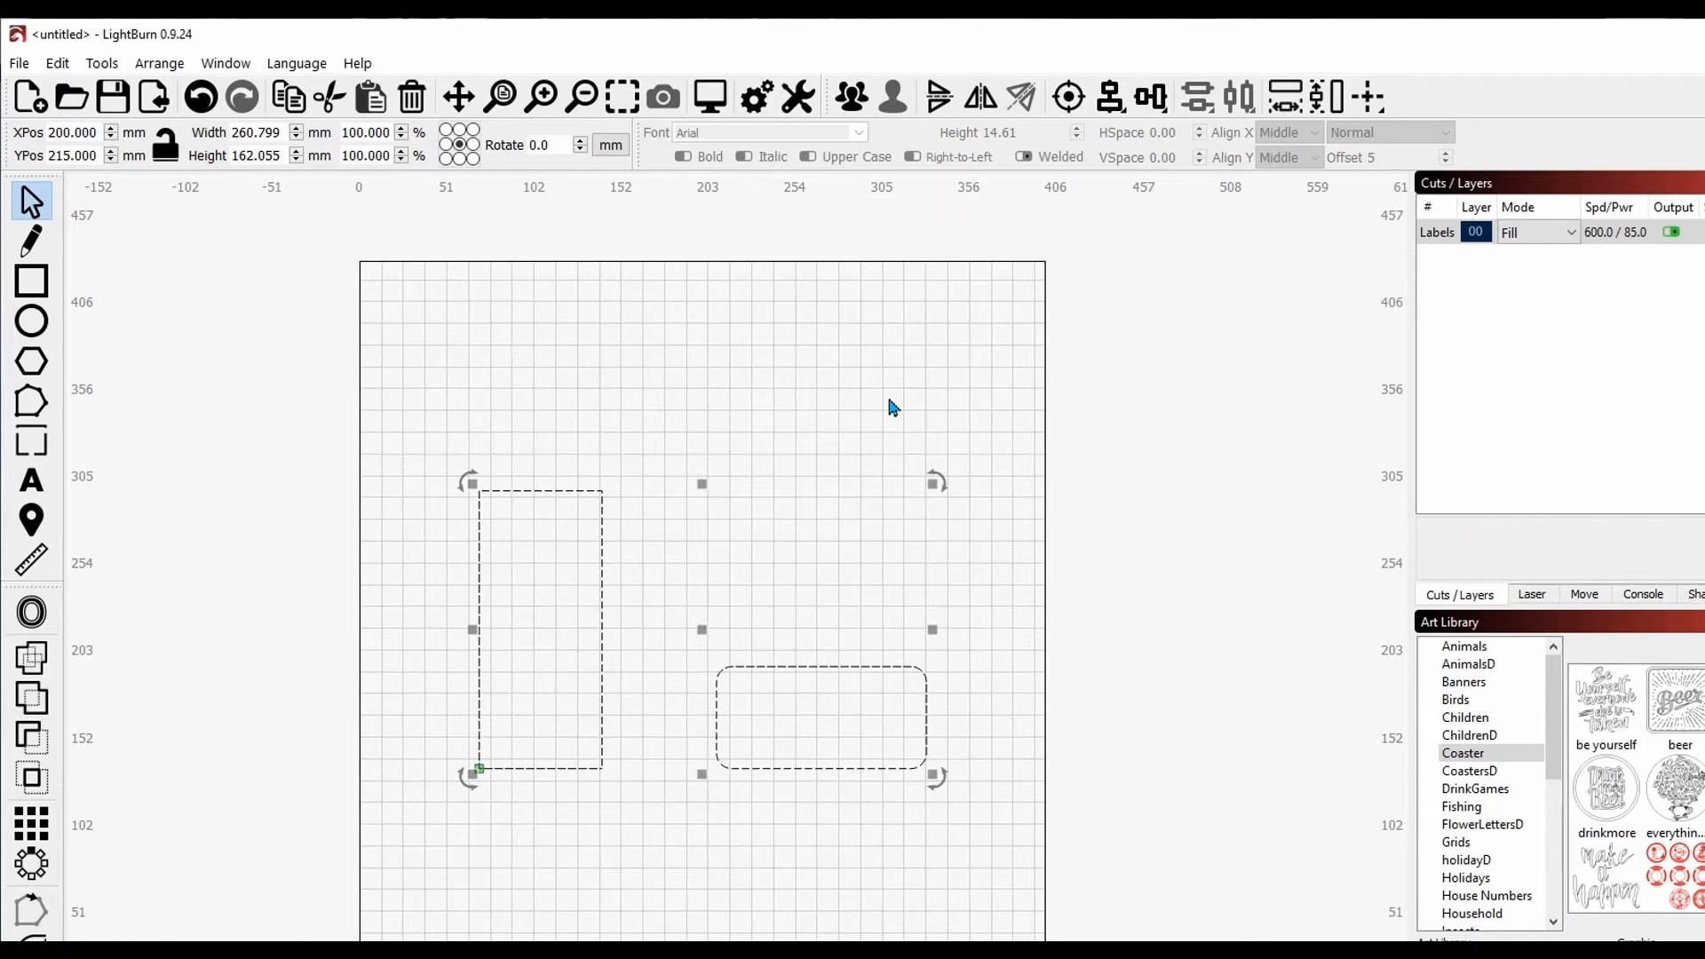
scroll(868, 632, "up", 1)
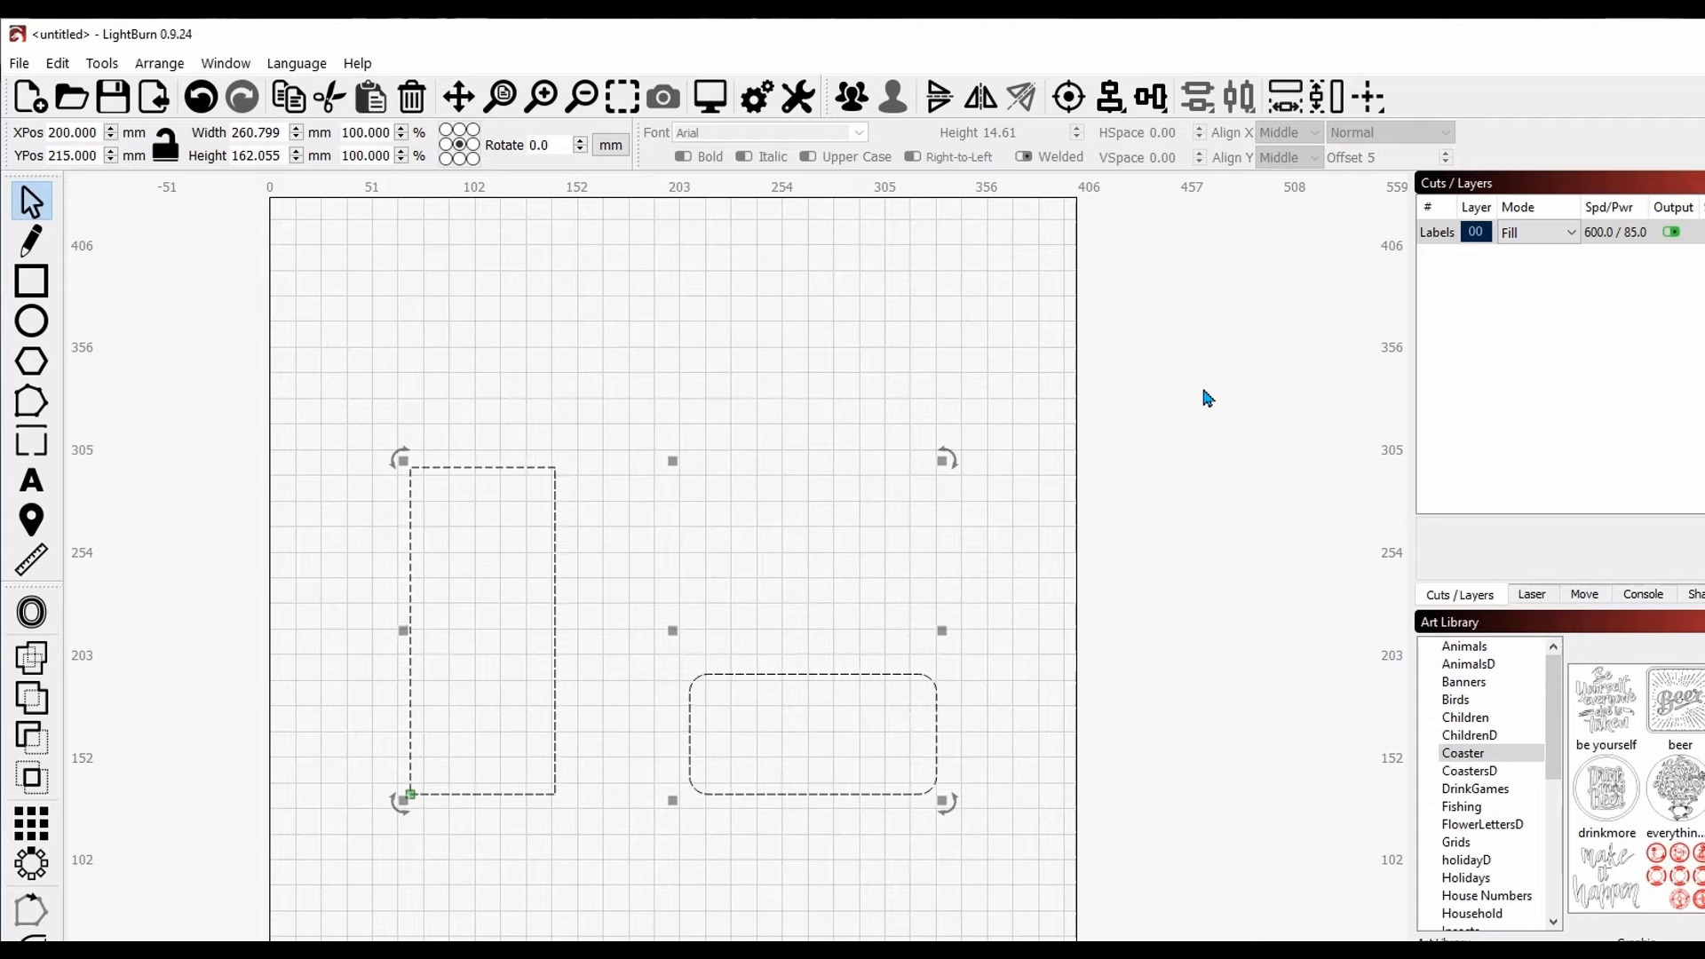
Step: Move the selected rectangles to the page's upper left corner, and from there to its lower left corner
left_click(1375, 112)
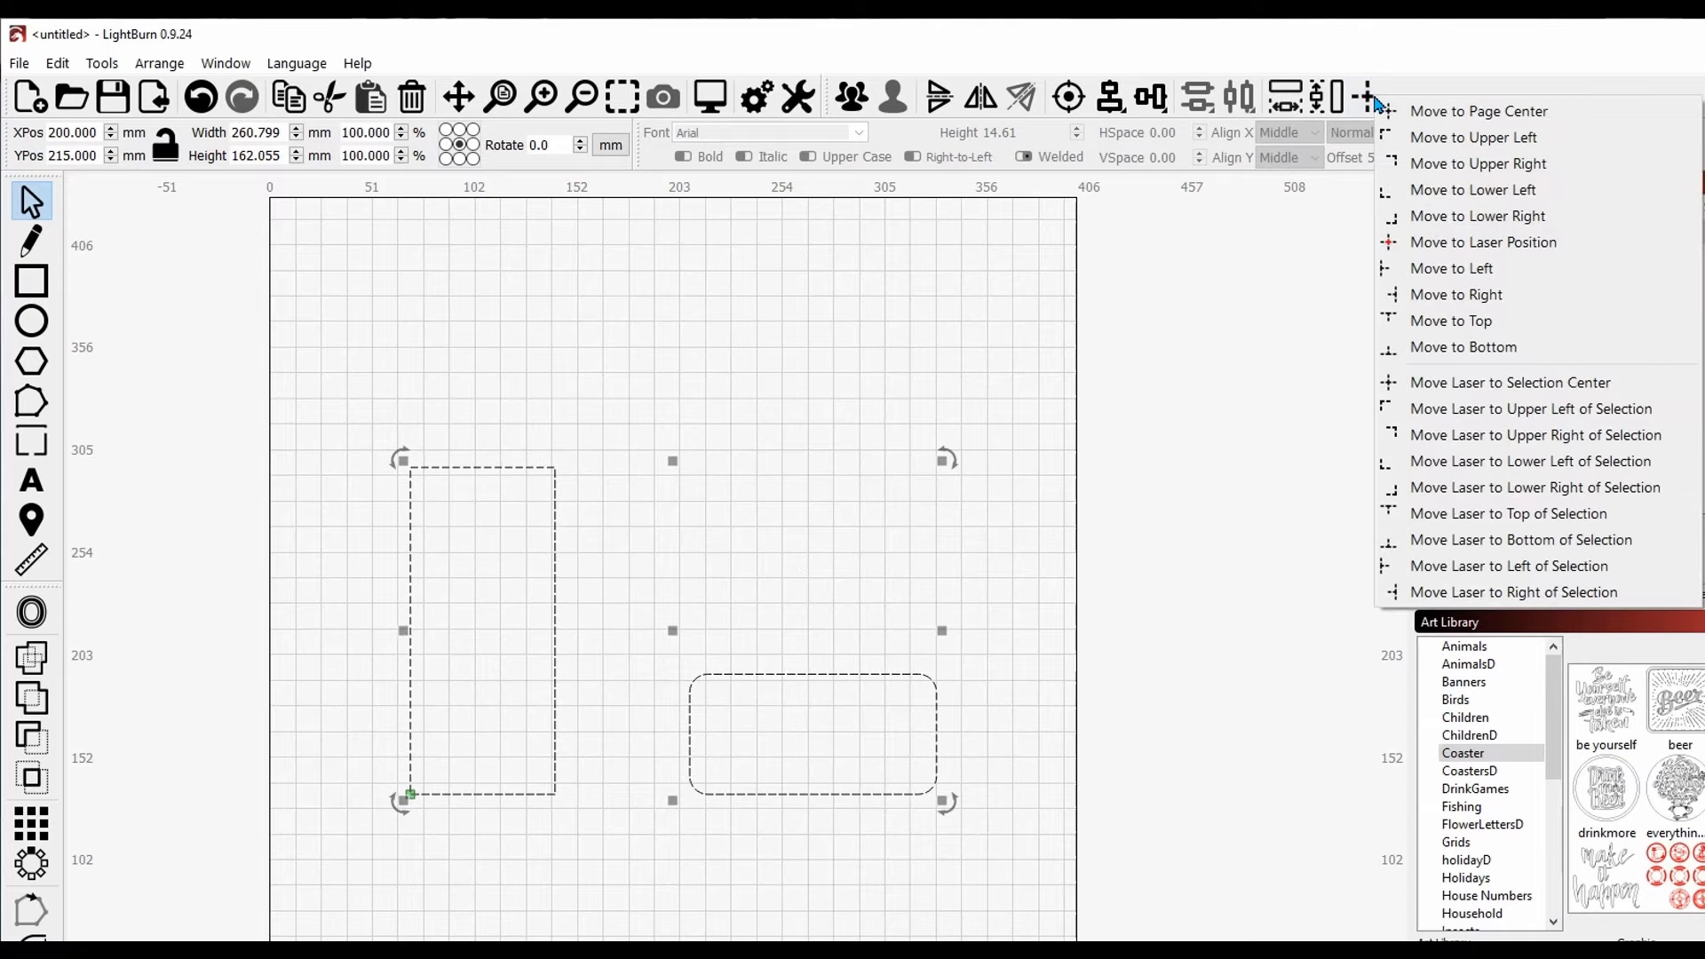
left_click(1475, 140)
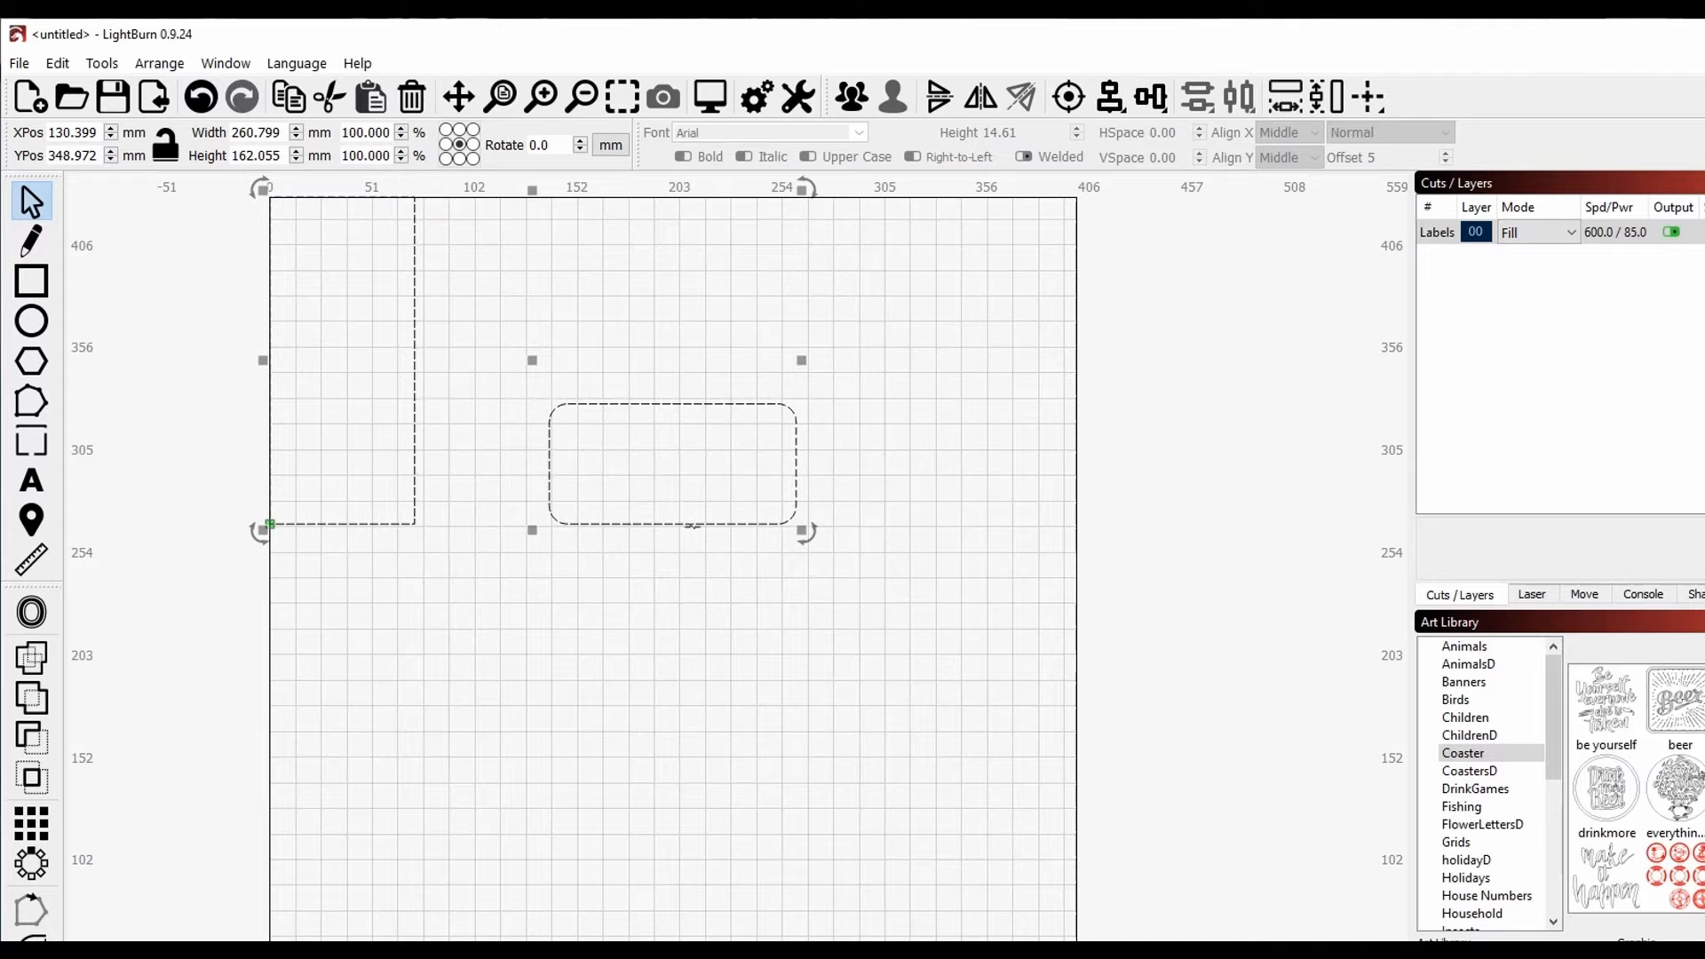
left_click(1374, 105)
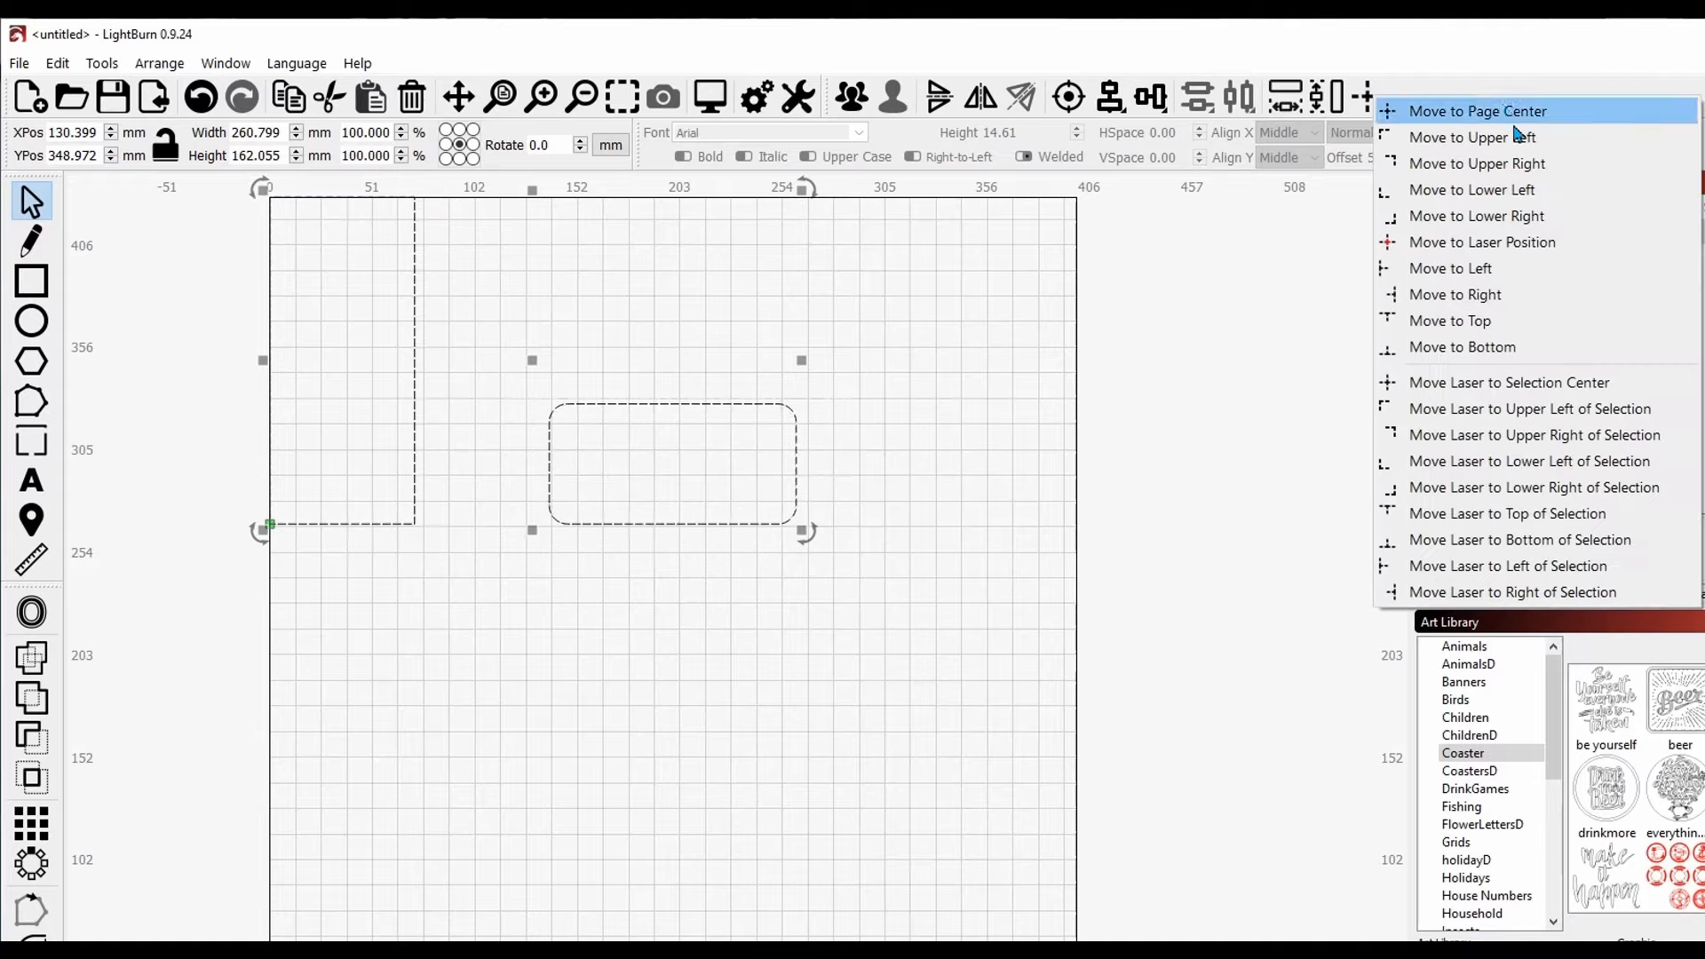
left_click(1501, 188)
scroll(1082, 537, "down", 2)
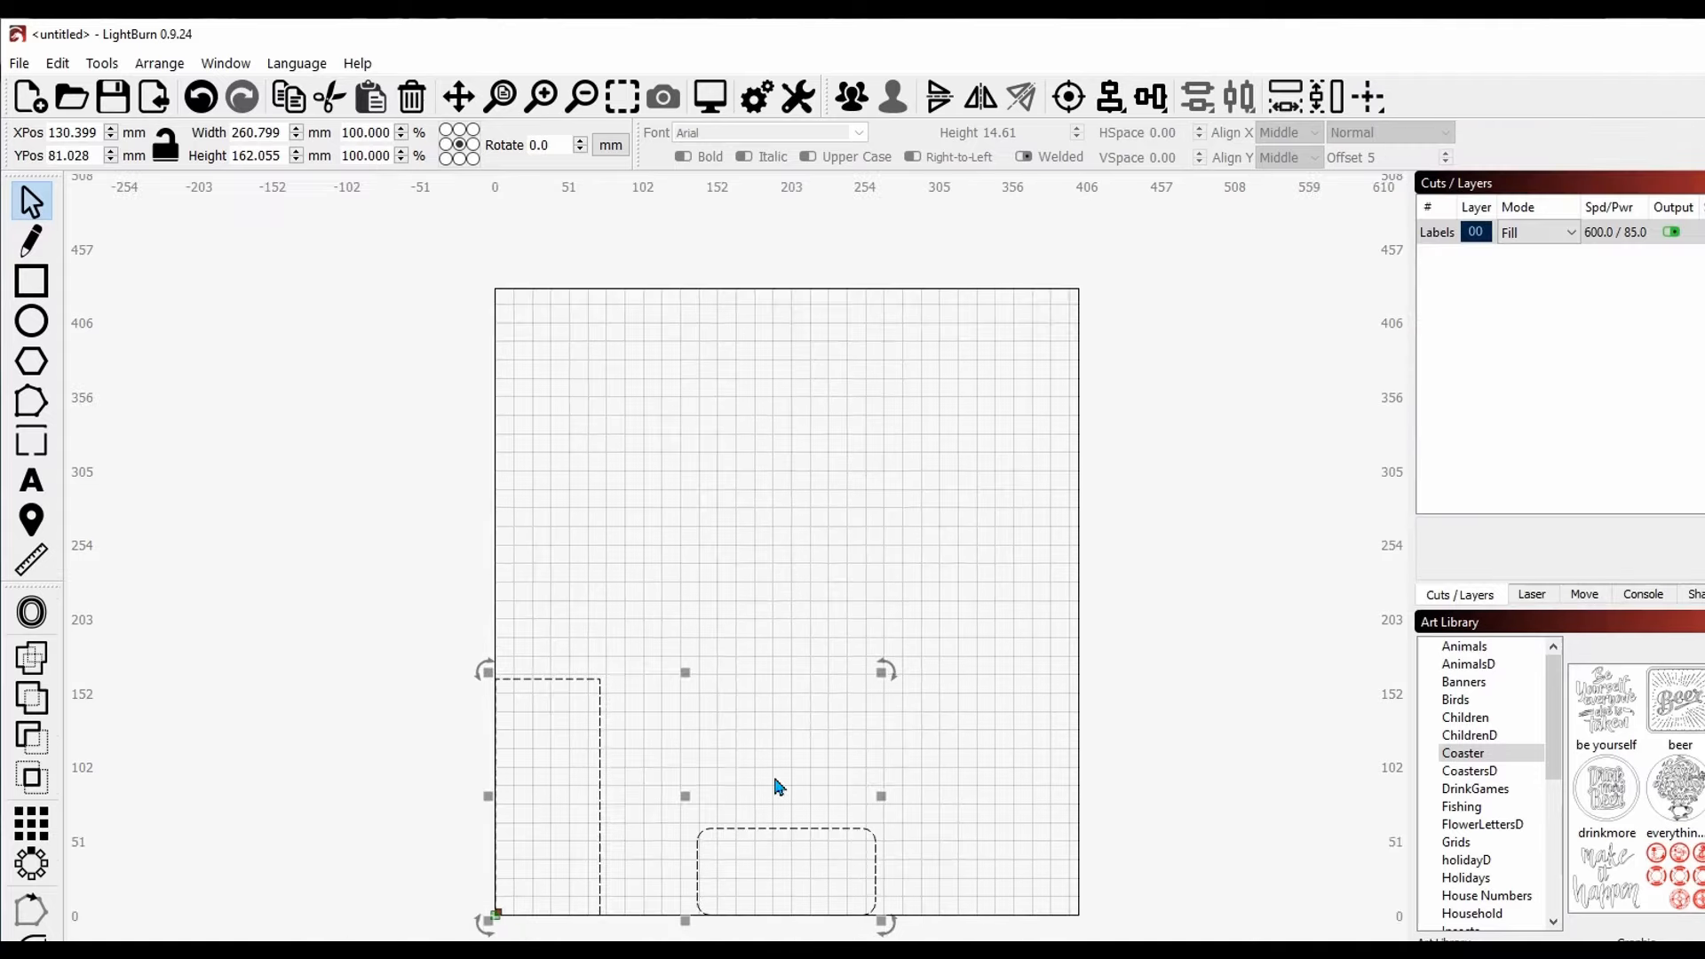
scroll(659, 797, "up", 1)
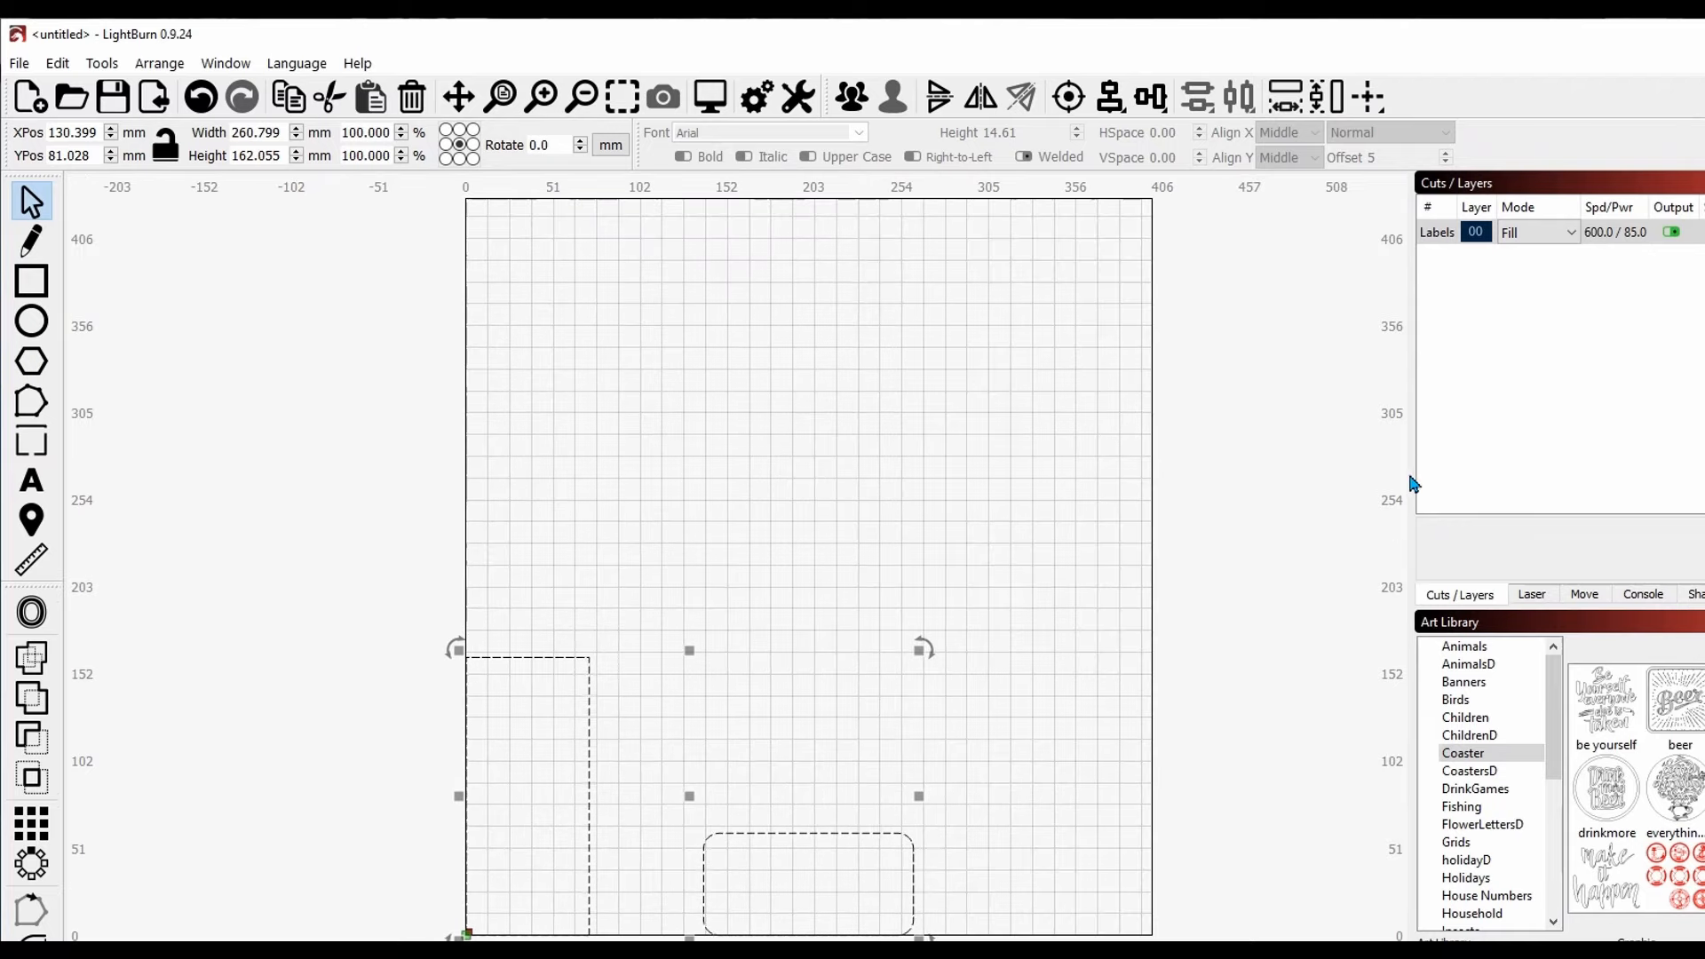
Step: Return the selected rectangles from the lower left corner to the page centre and deselect them
left_click(1368, 108)
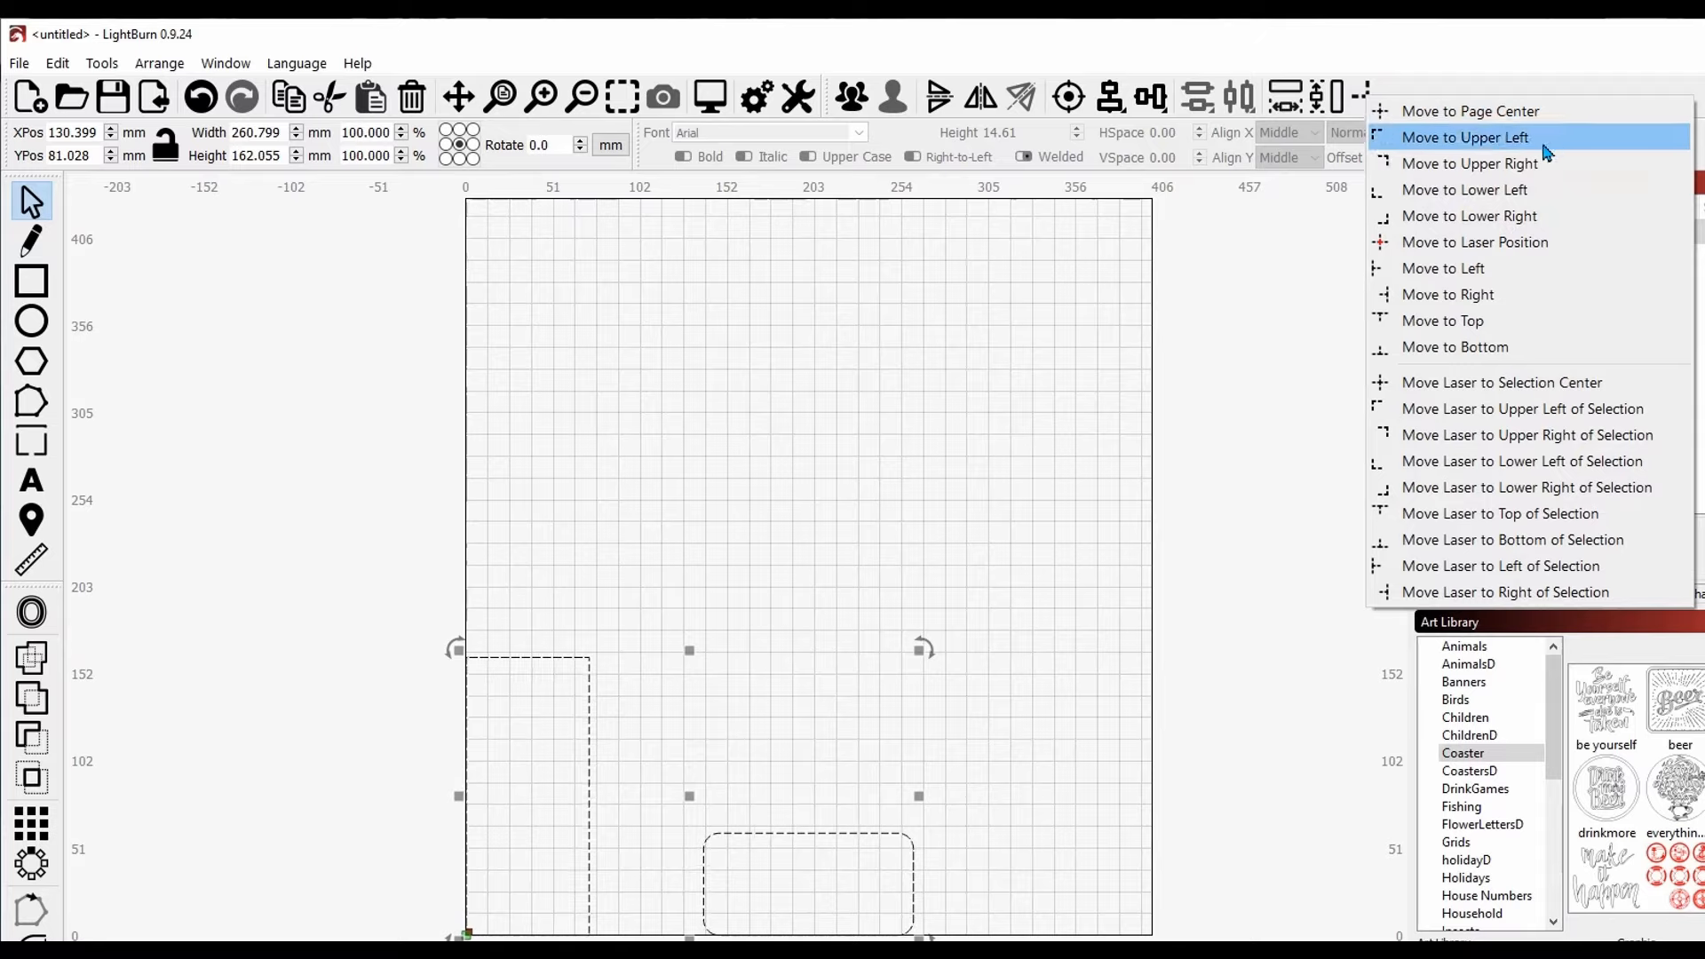
left_click(1506, 119)
scroll(1185, 556, "up", 1)
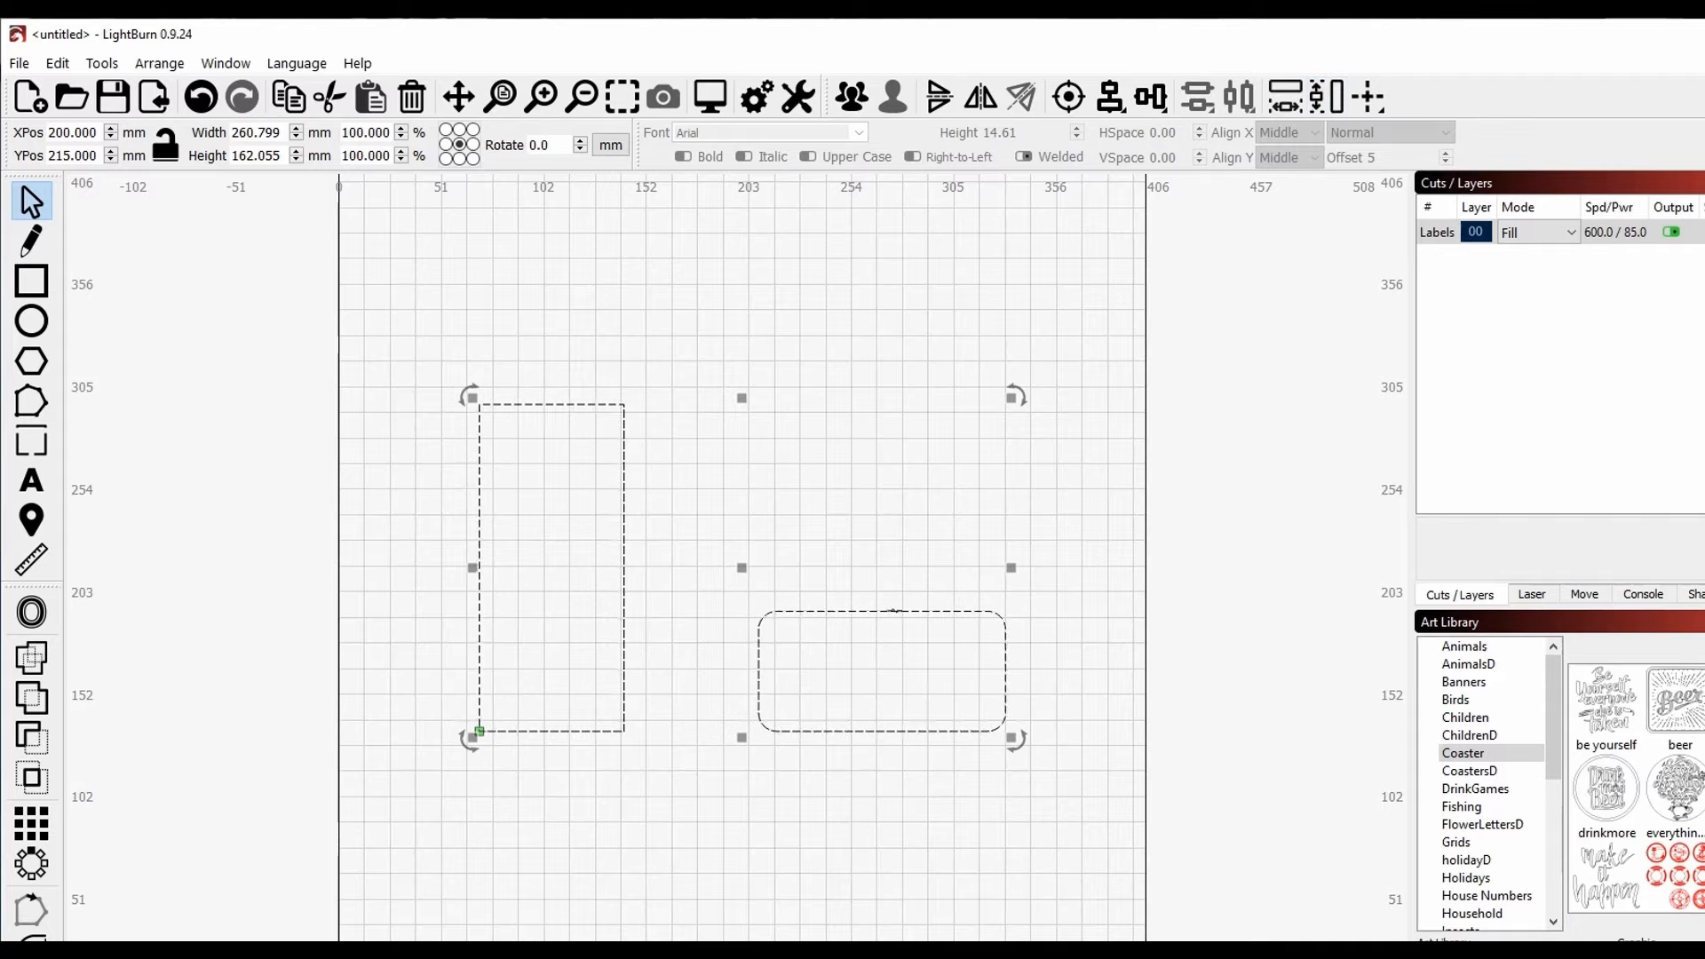
left_click(1150, 560)
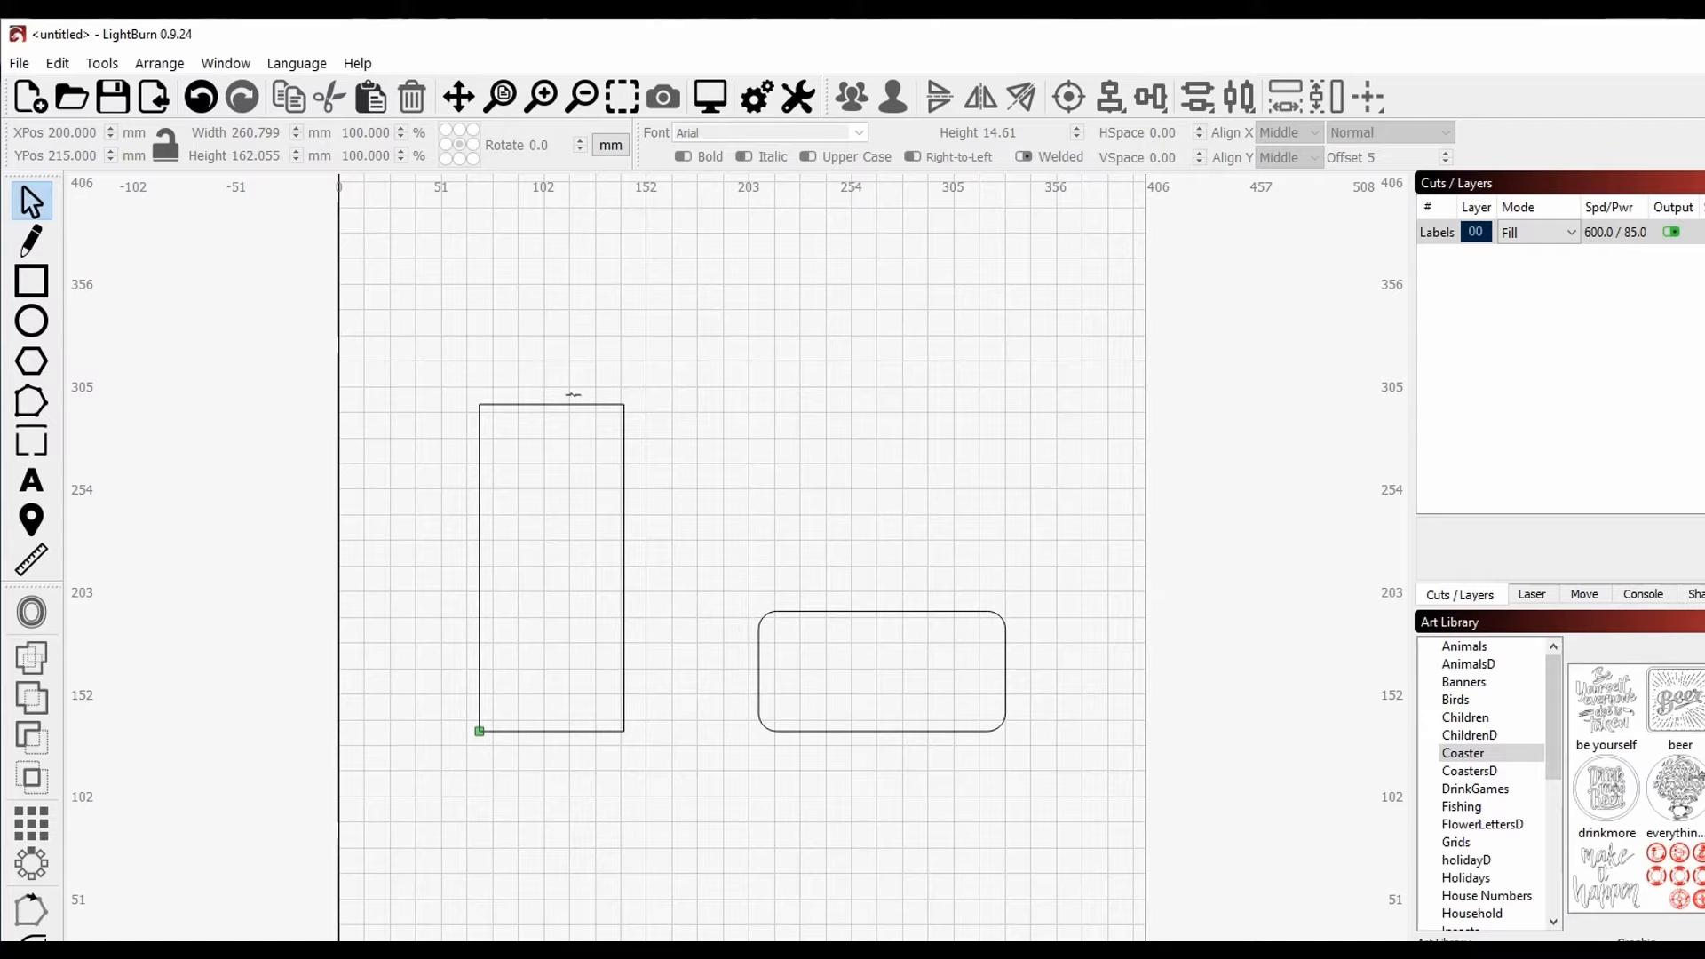
Step: Select the upright rectangle and the rounded one last, match their heights to the rounded one, undo the resize, and deselect
left_click(568, 405)
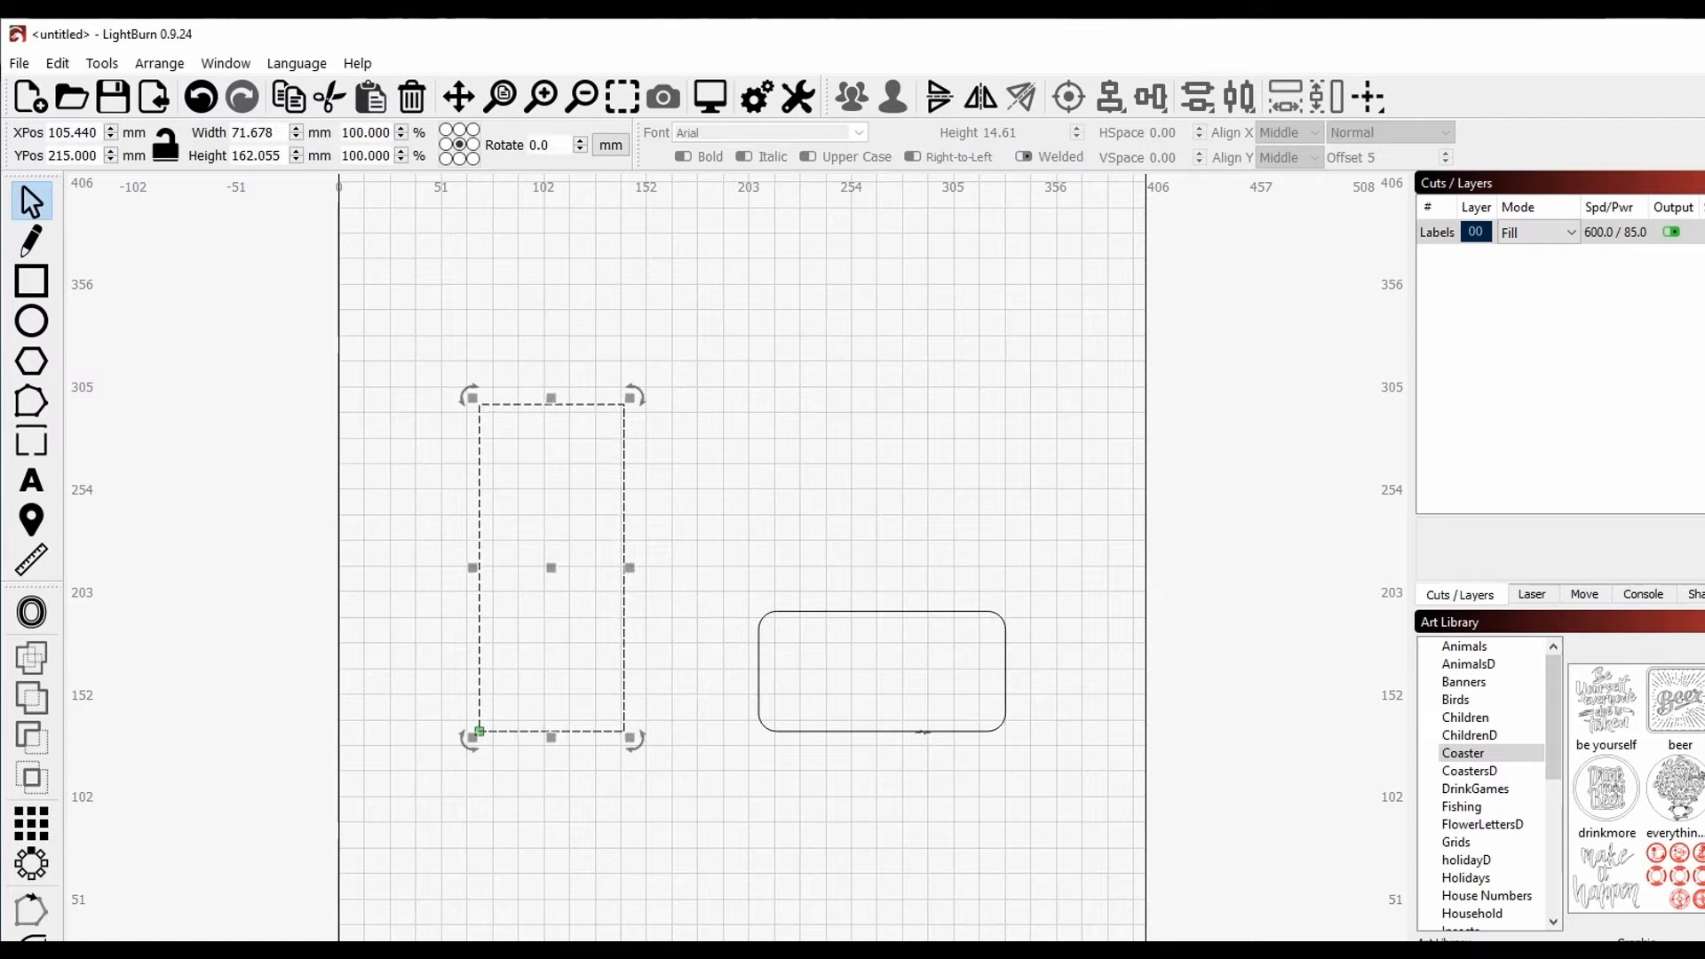
left_click(923, 730, "shift")
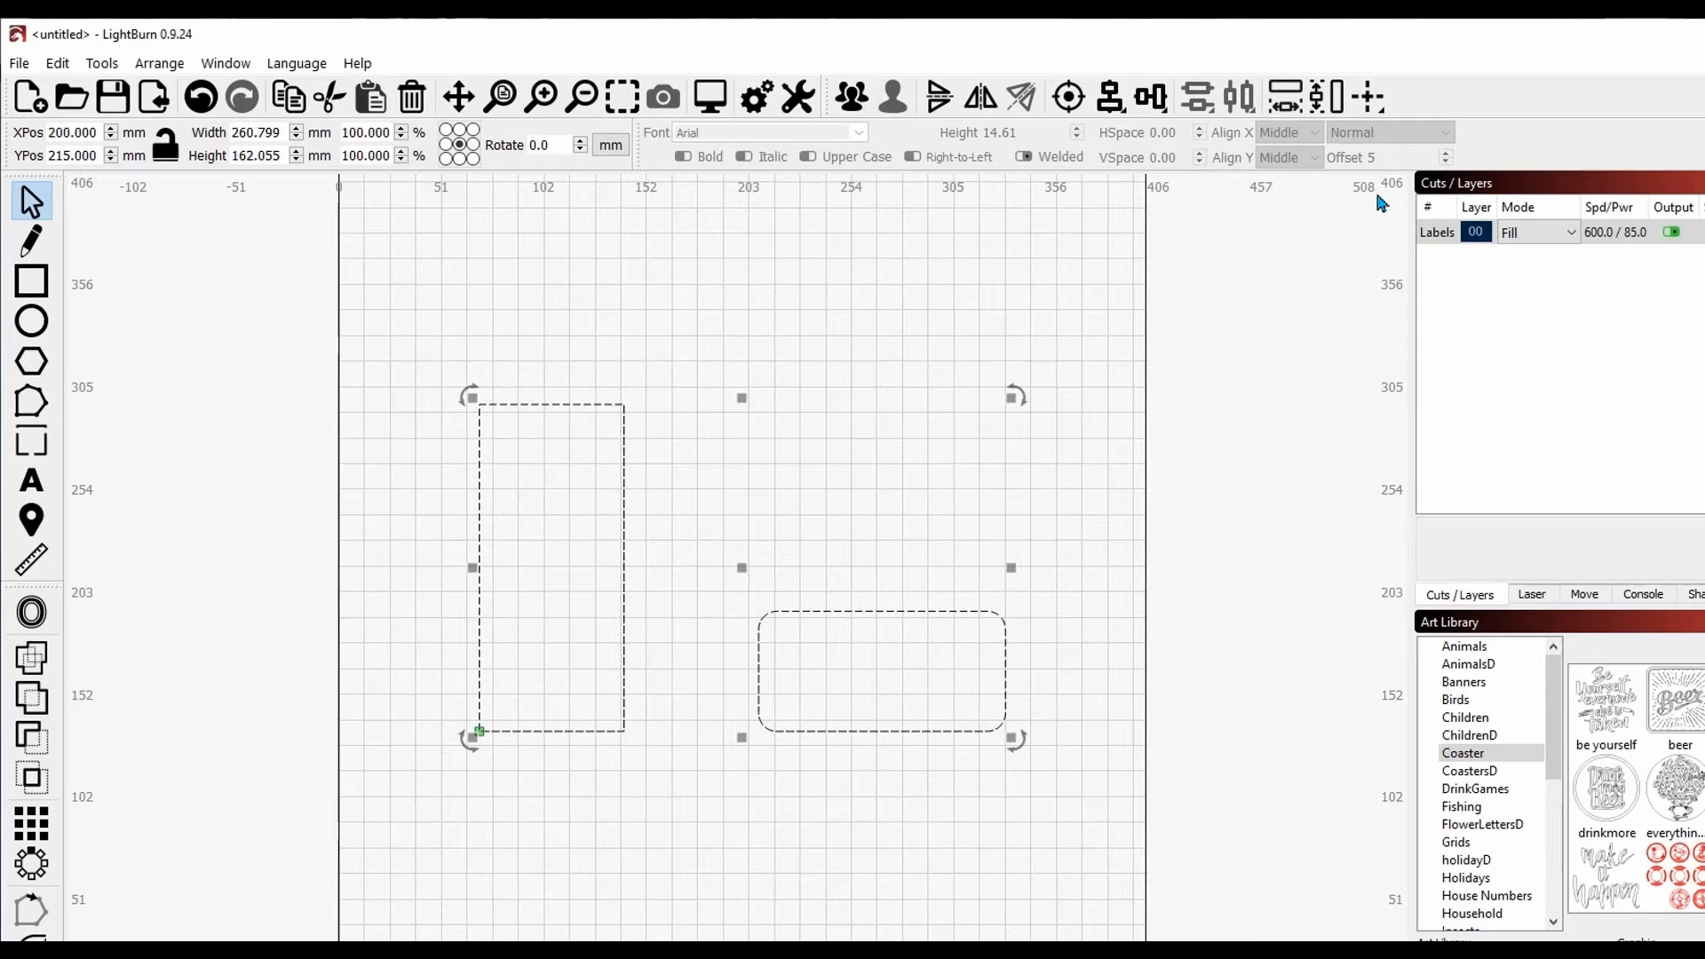
left_click(1338, 98)
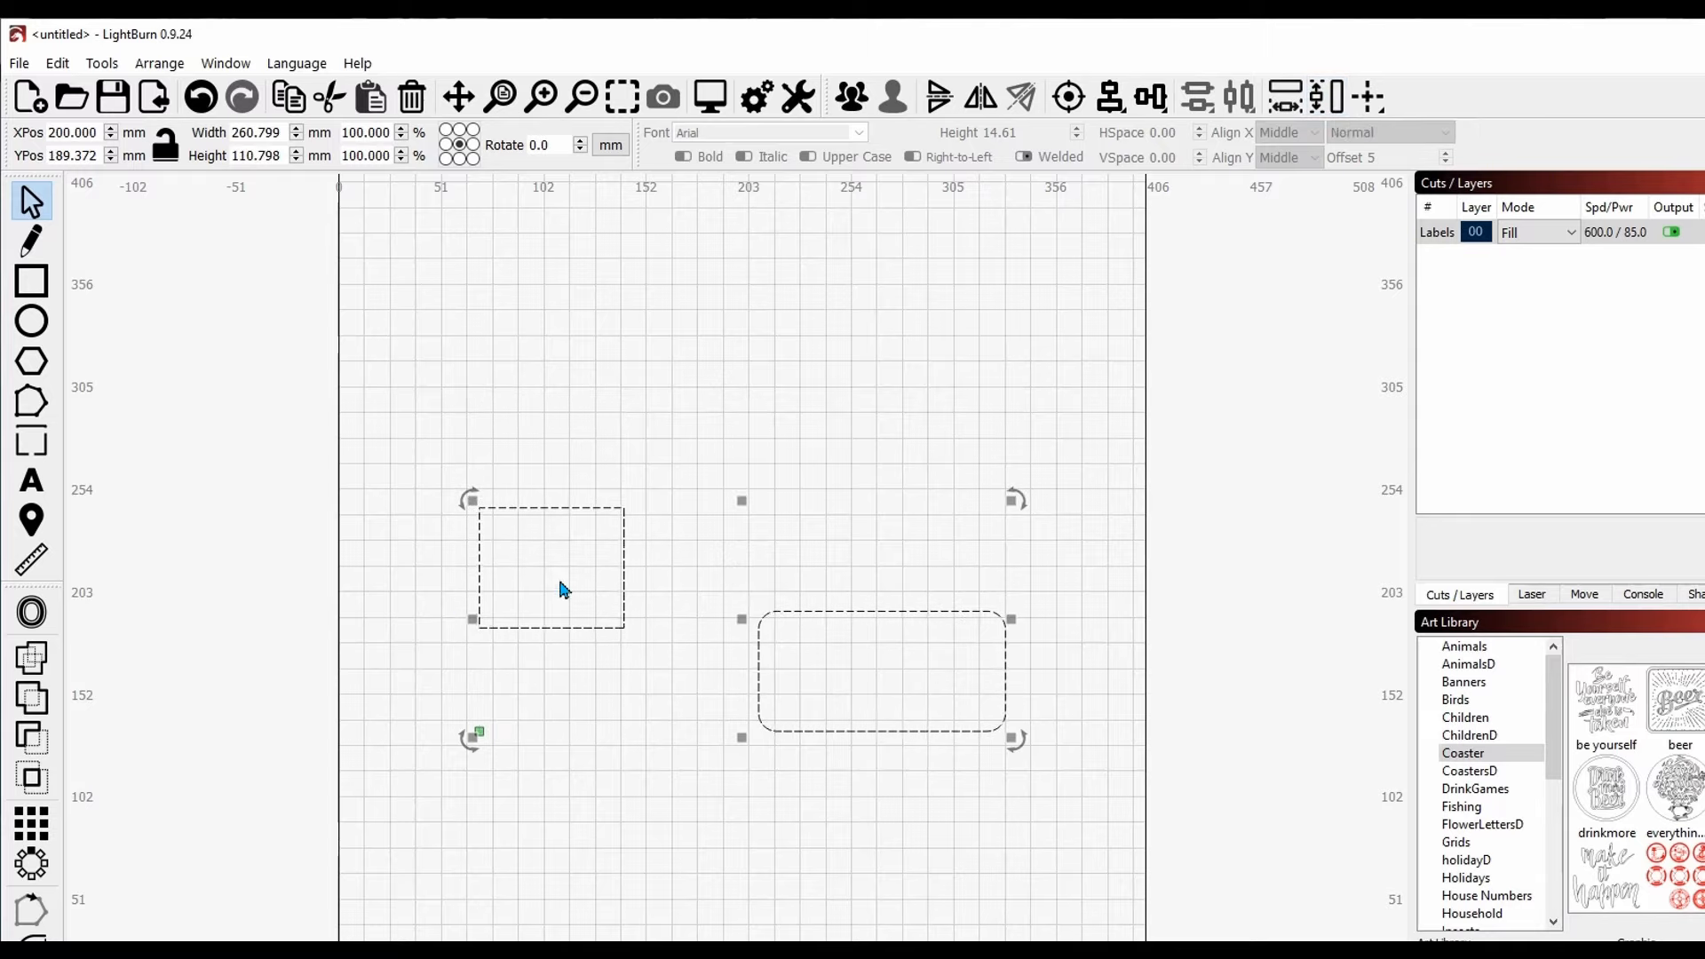
left_click(194, 99)
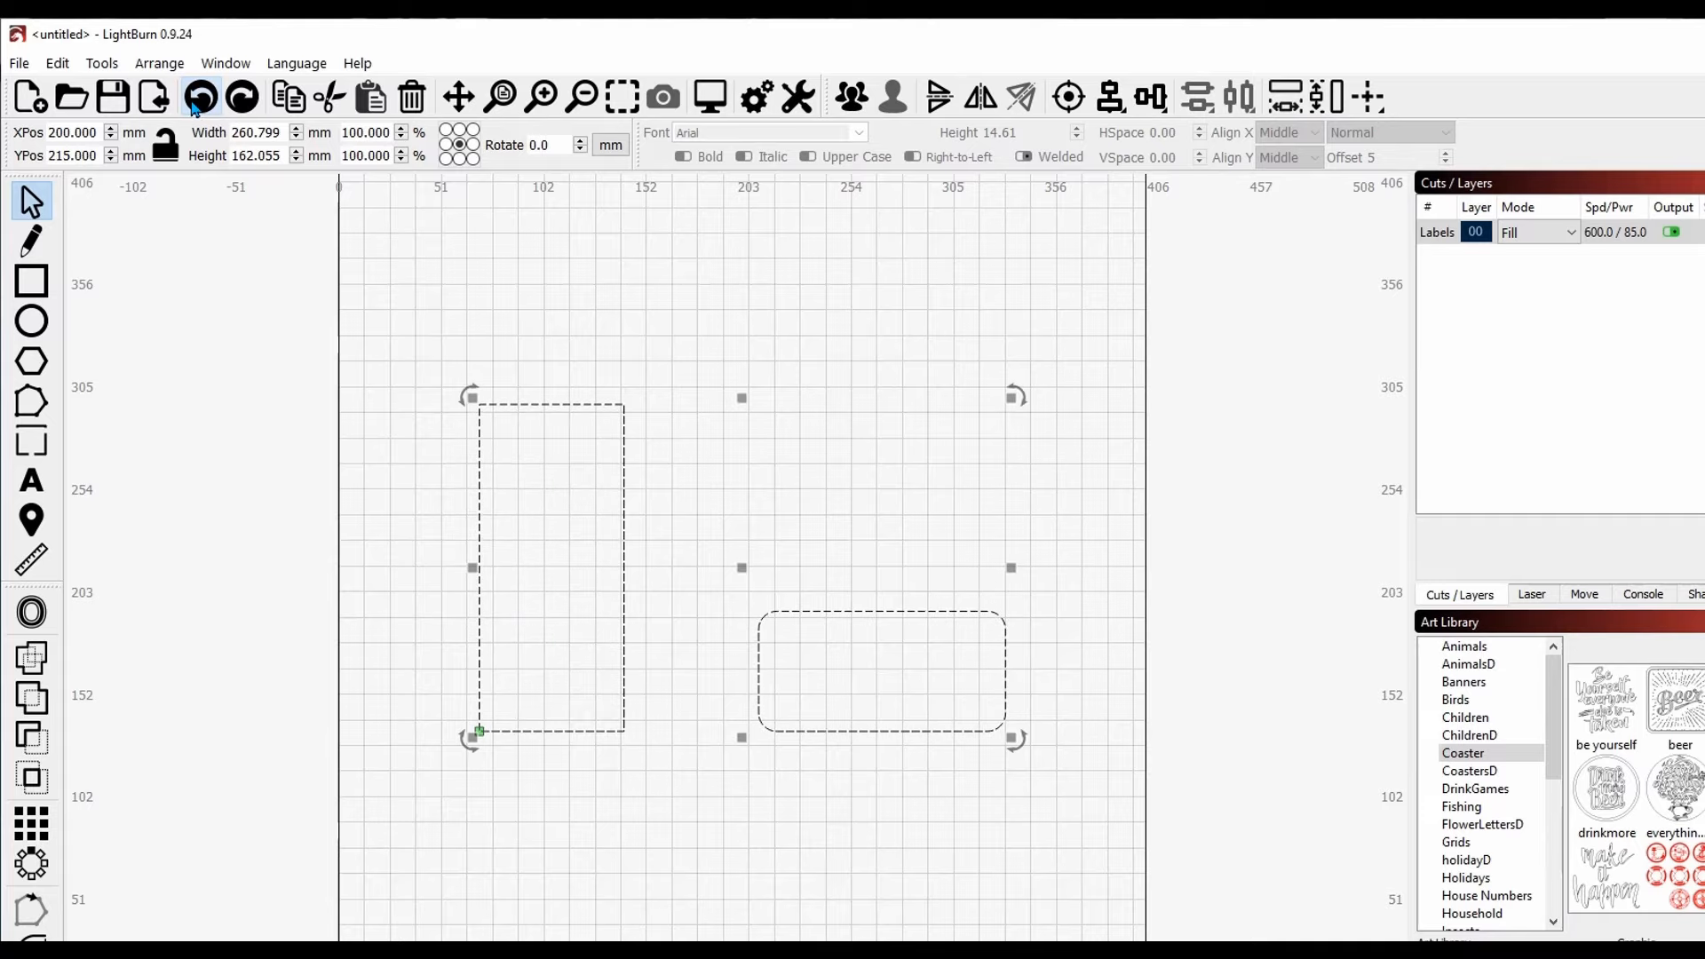
left_click(1058, 483)
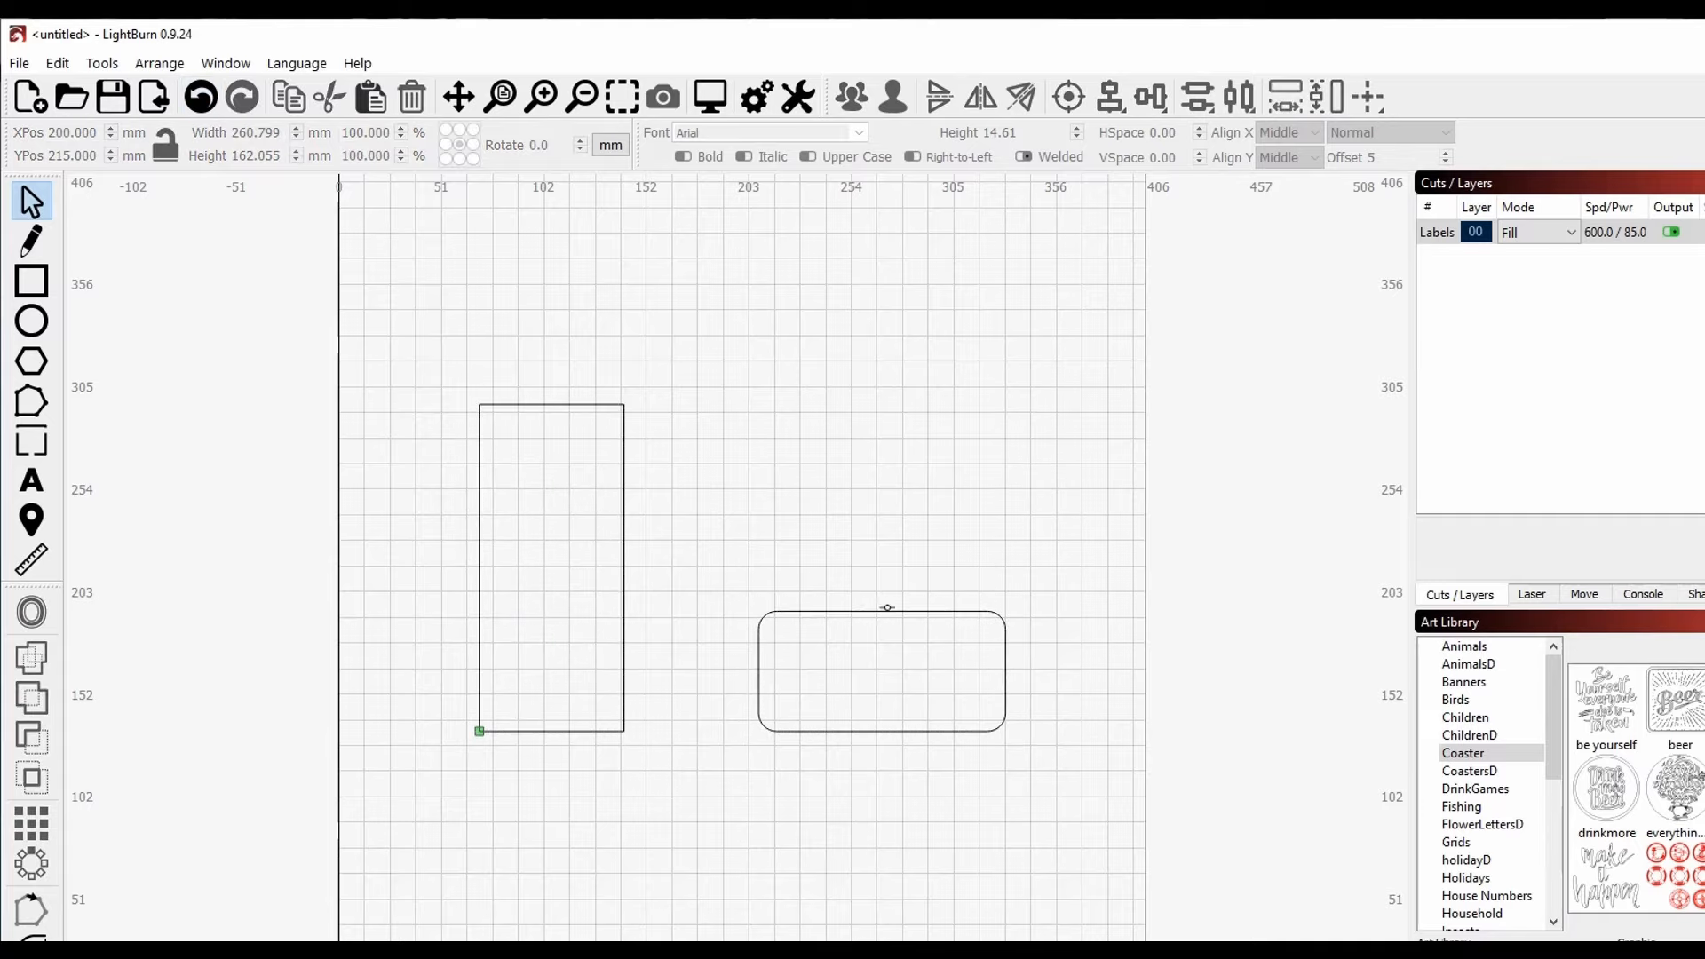
Step: Select the rounded rectangle and the upright one last, match their heights to the upright one, and undo the resize
left_click(880, 613)
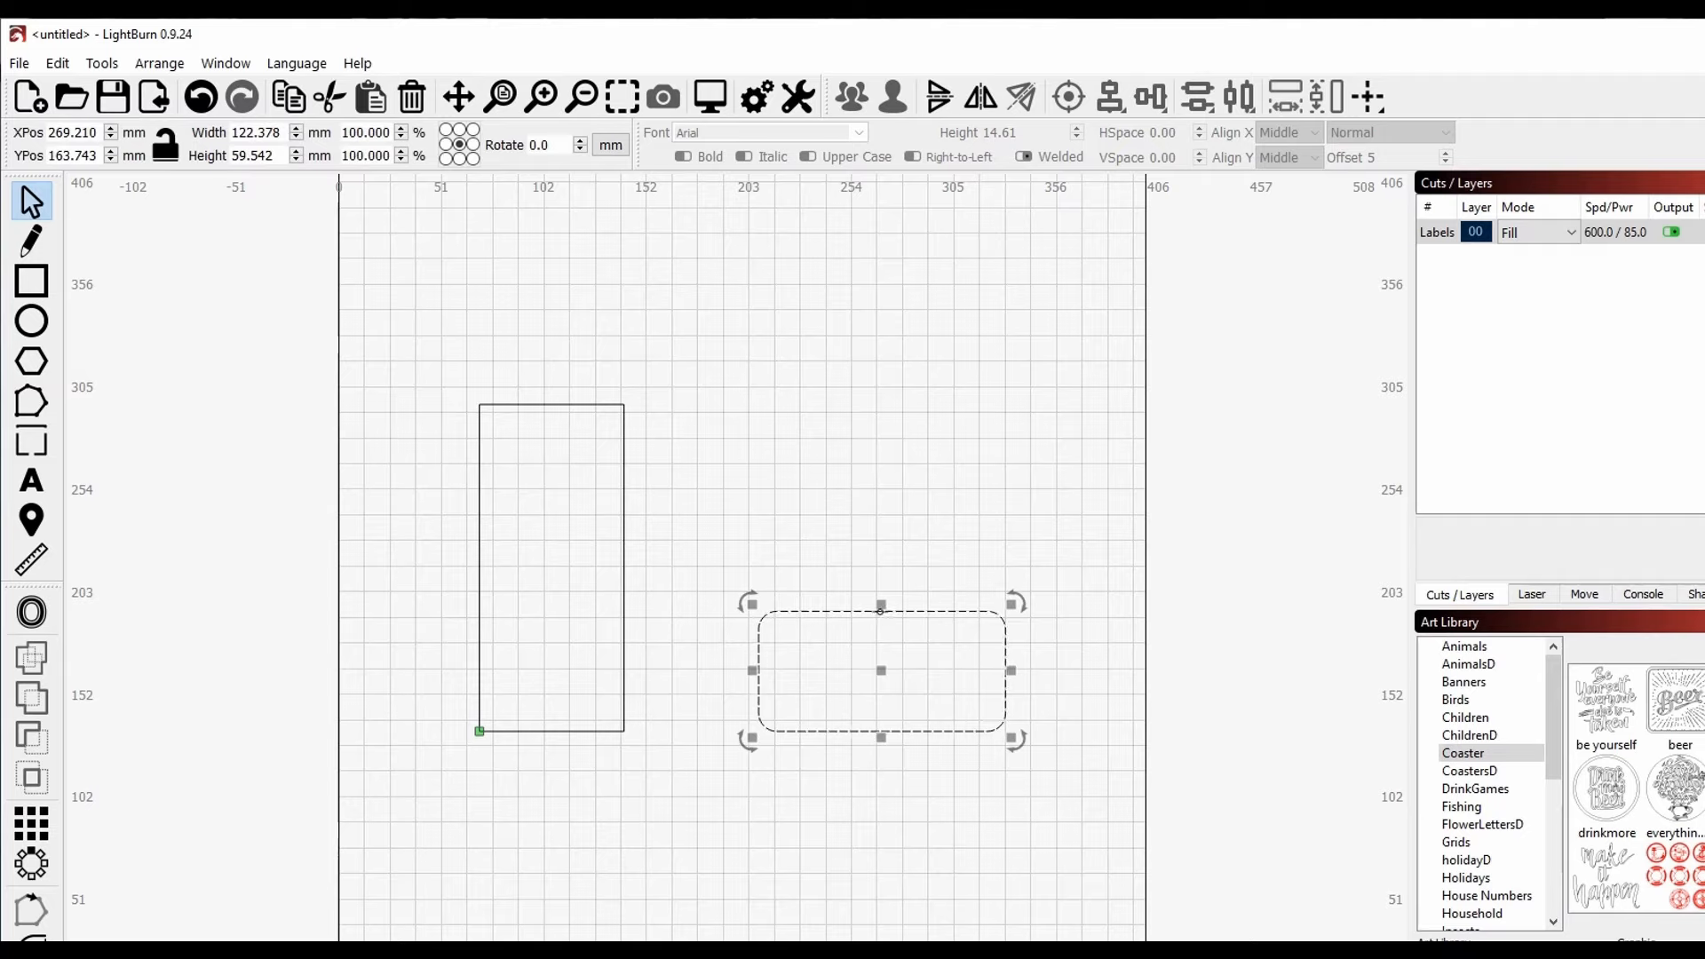
left_click(624, 449, "shift")
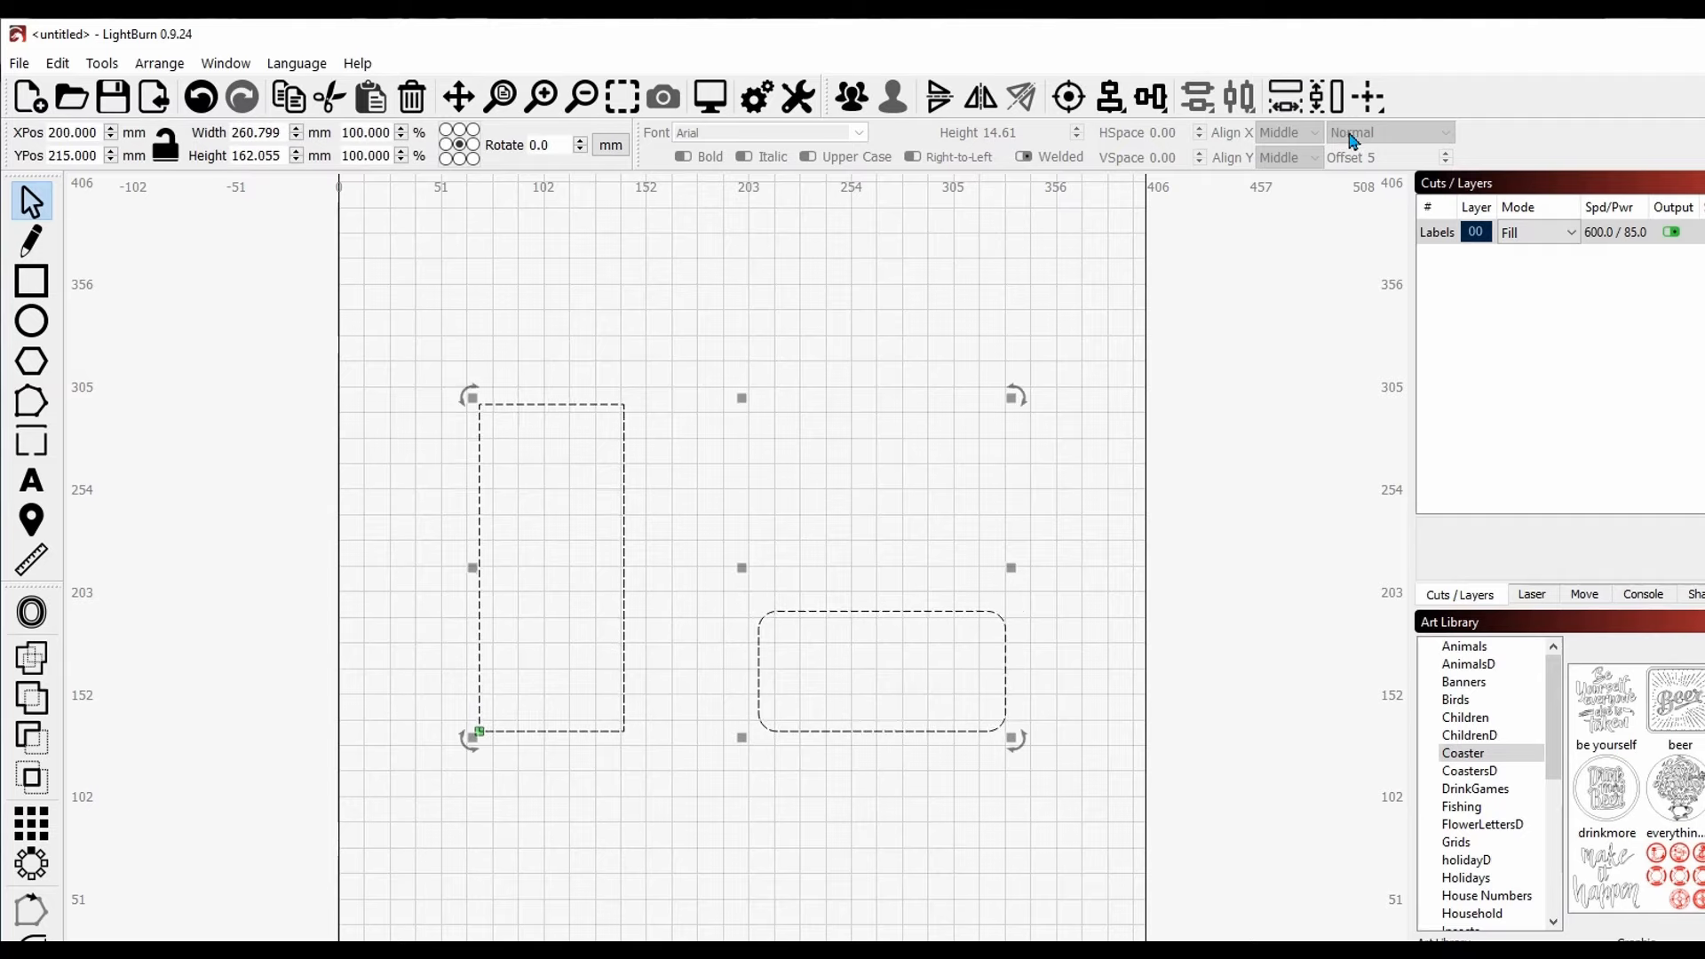
left_click(1337, 106)
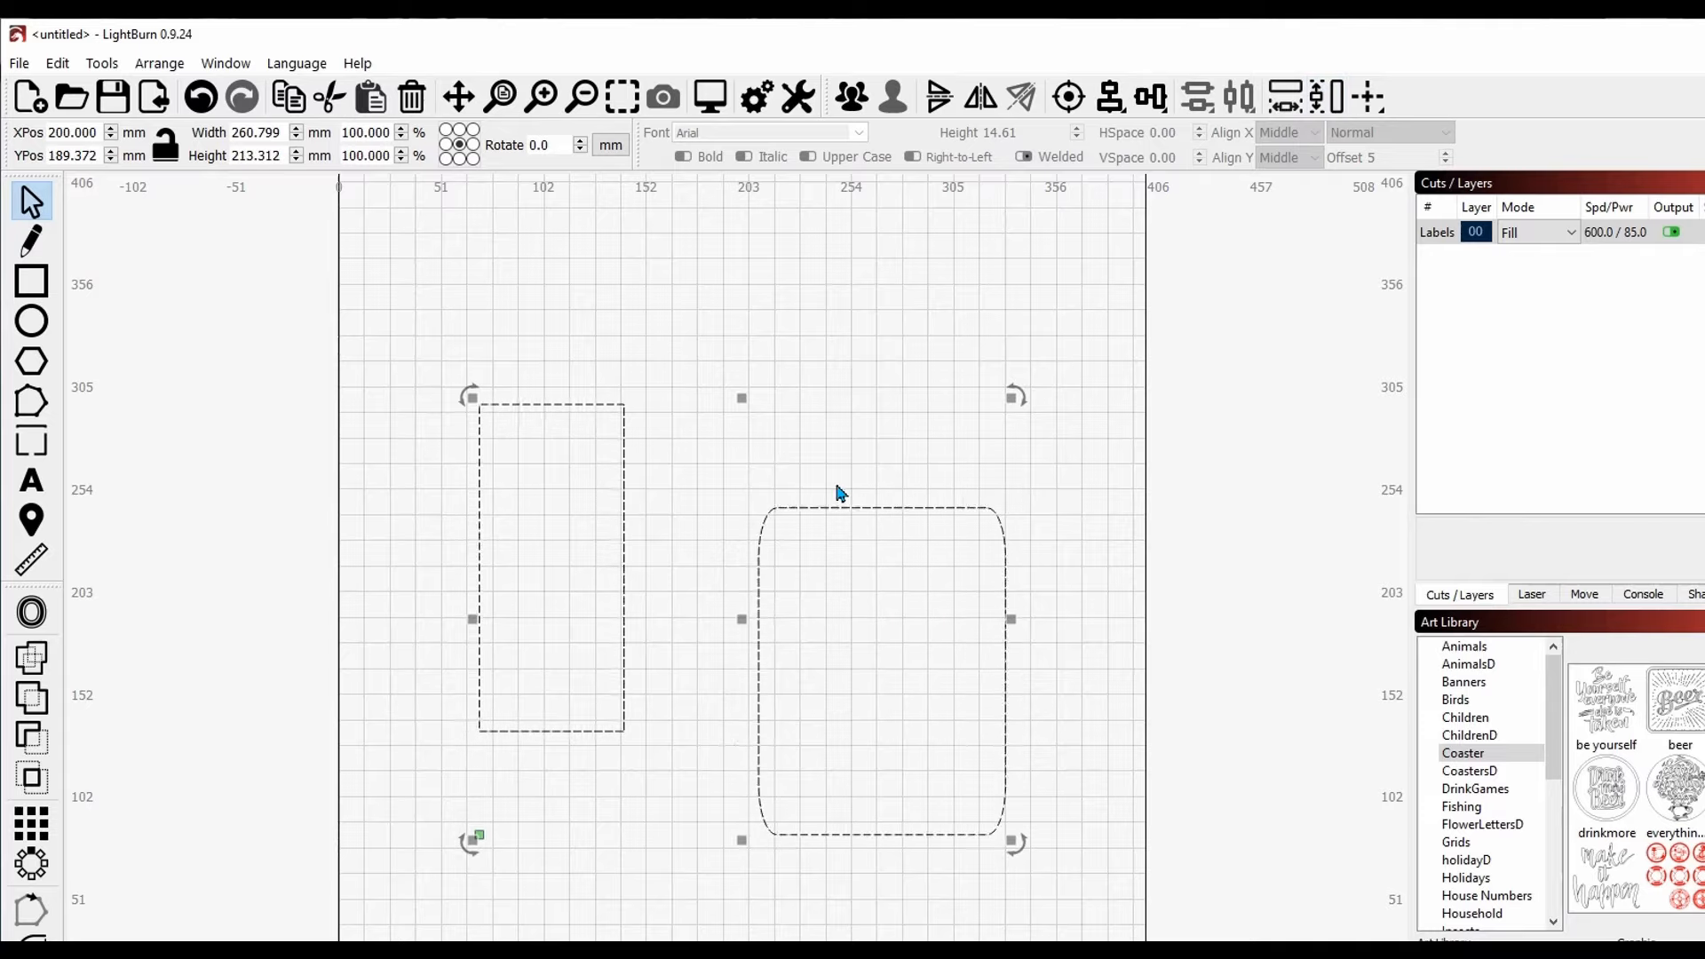
left_click(202, 100)
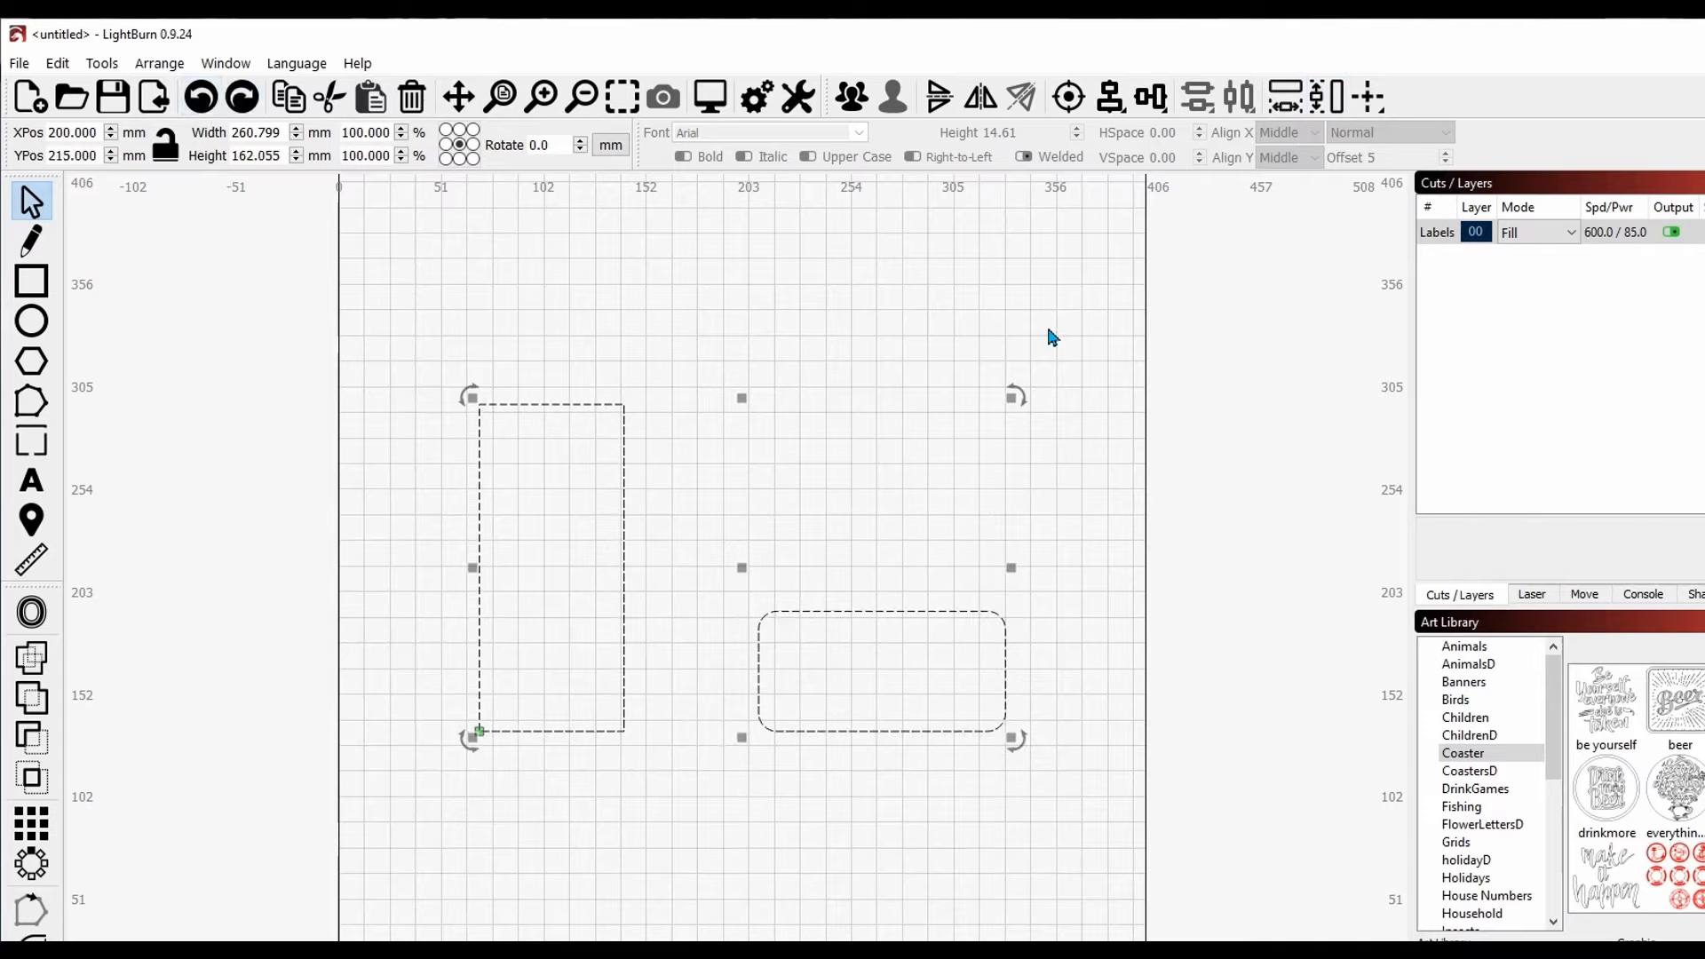
Step: Make the rounded rectangle as wide as the upright one, align their centres on the upright rectangle, and deselect them
left_click(1285, 97)
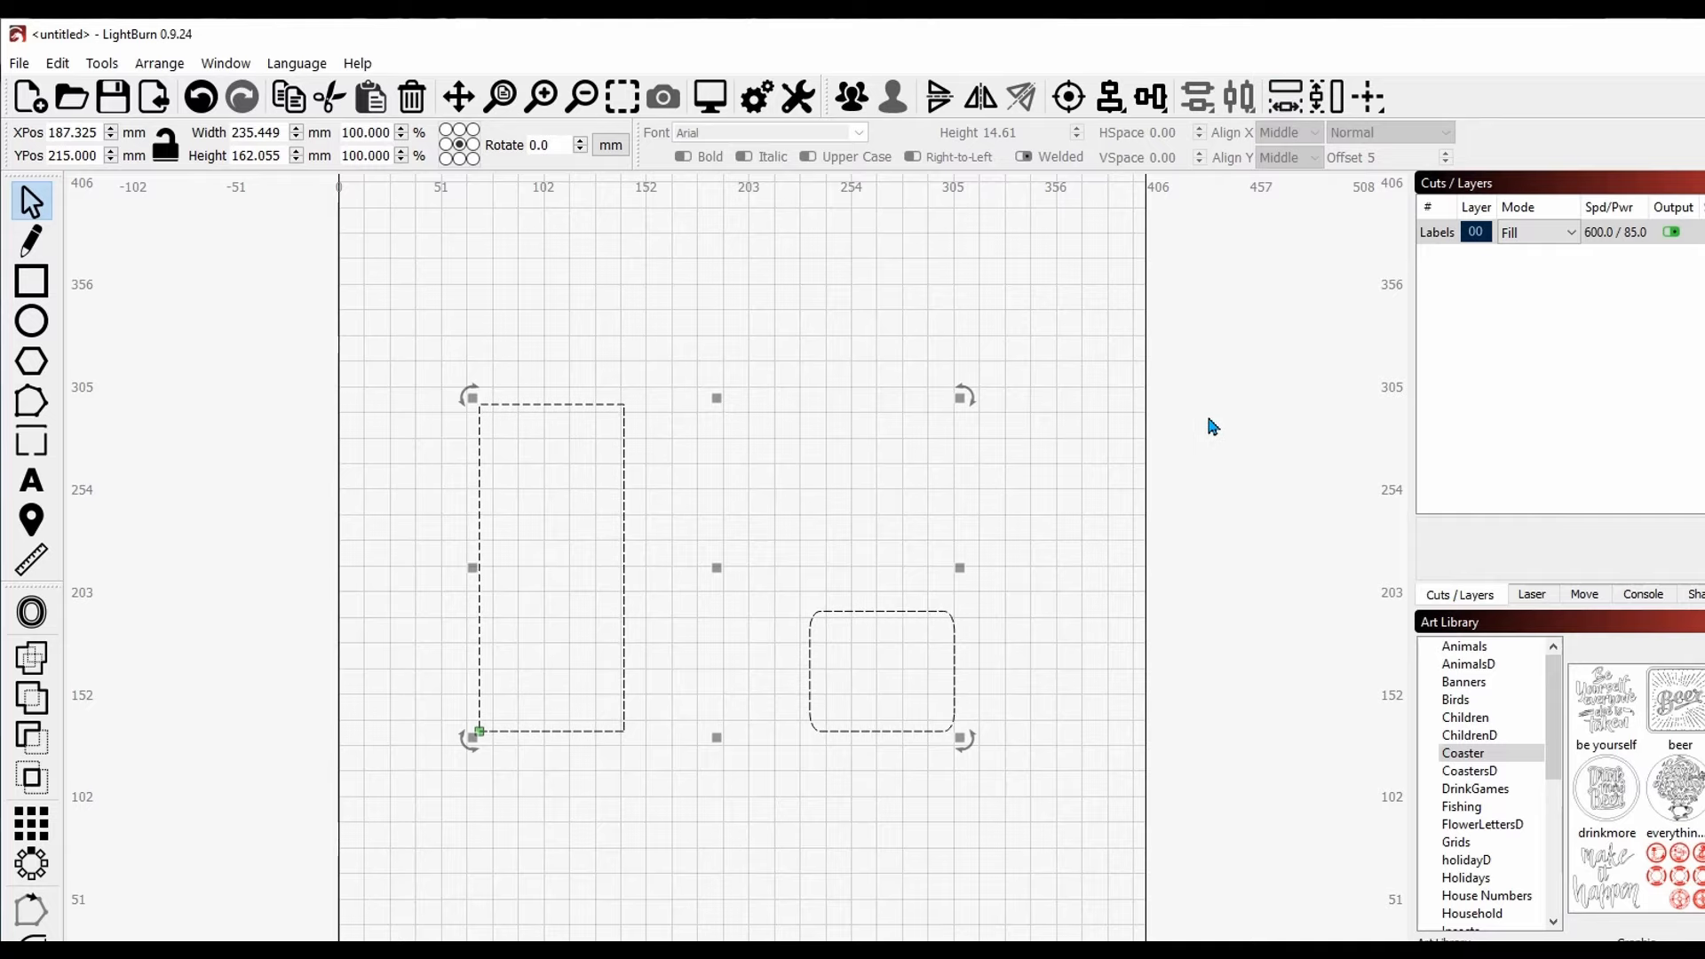
left_click(1071, 107)
left_click(934, 625)
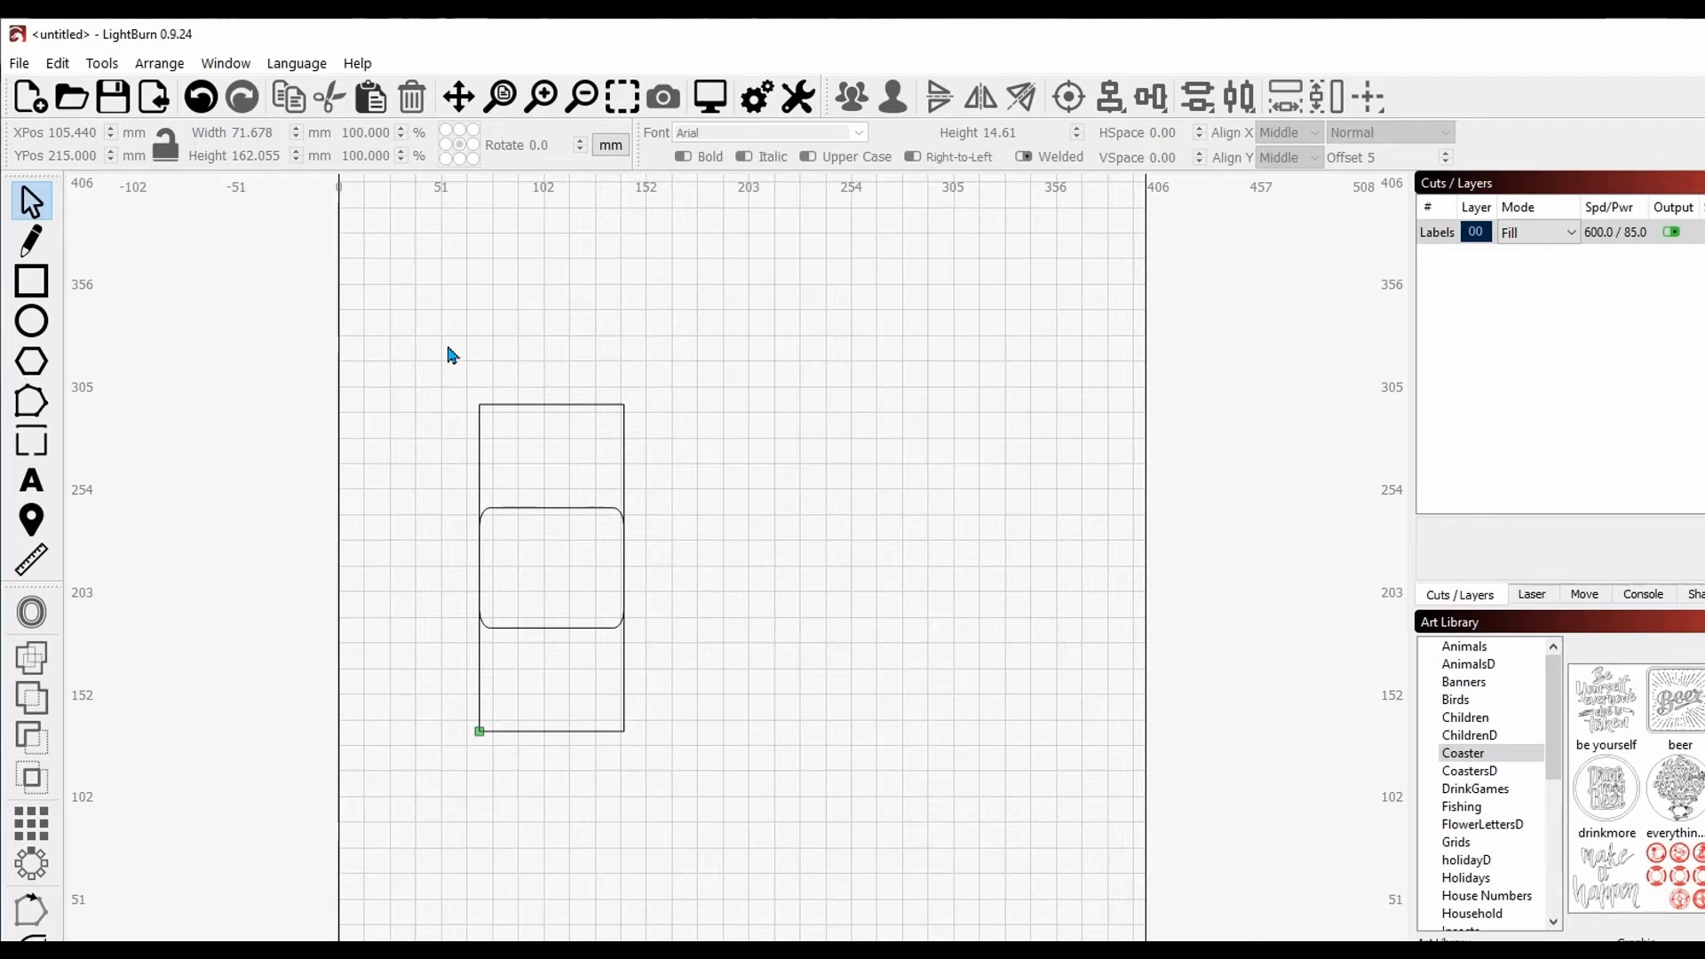
Step: Select both overlapping rectangles with a selection box, move them to the page centre, and deselect them
left_click_drag(404, 353, 832, 819)
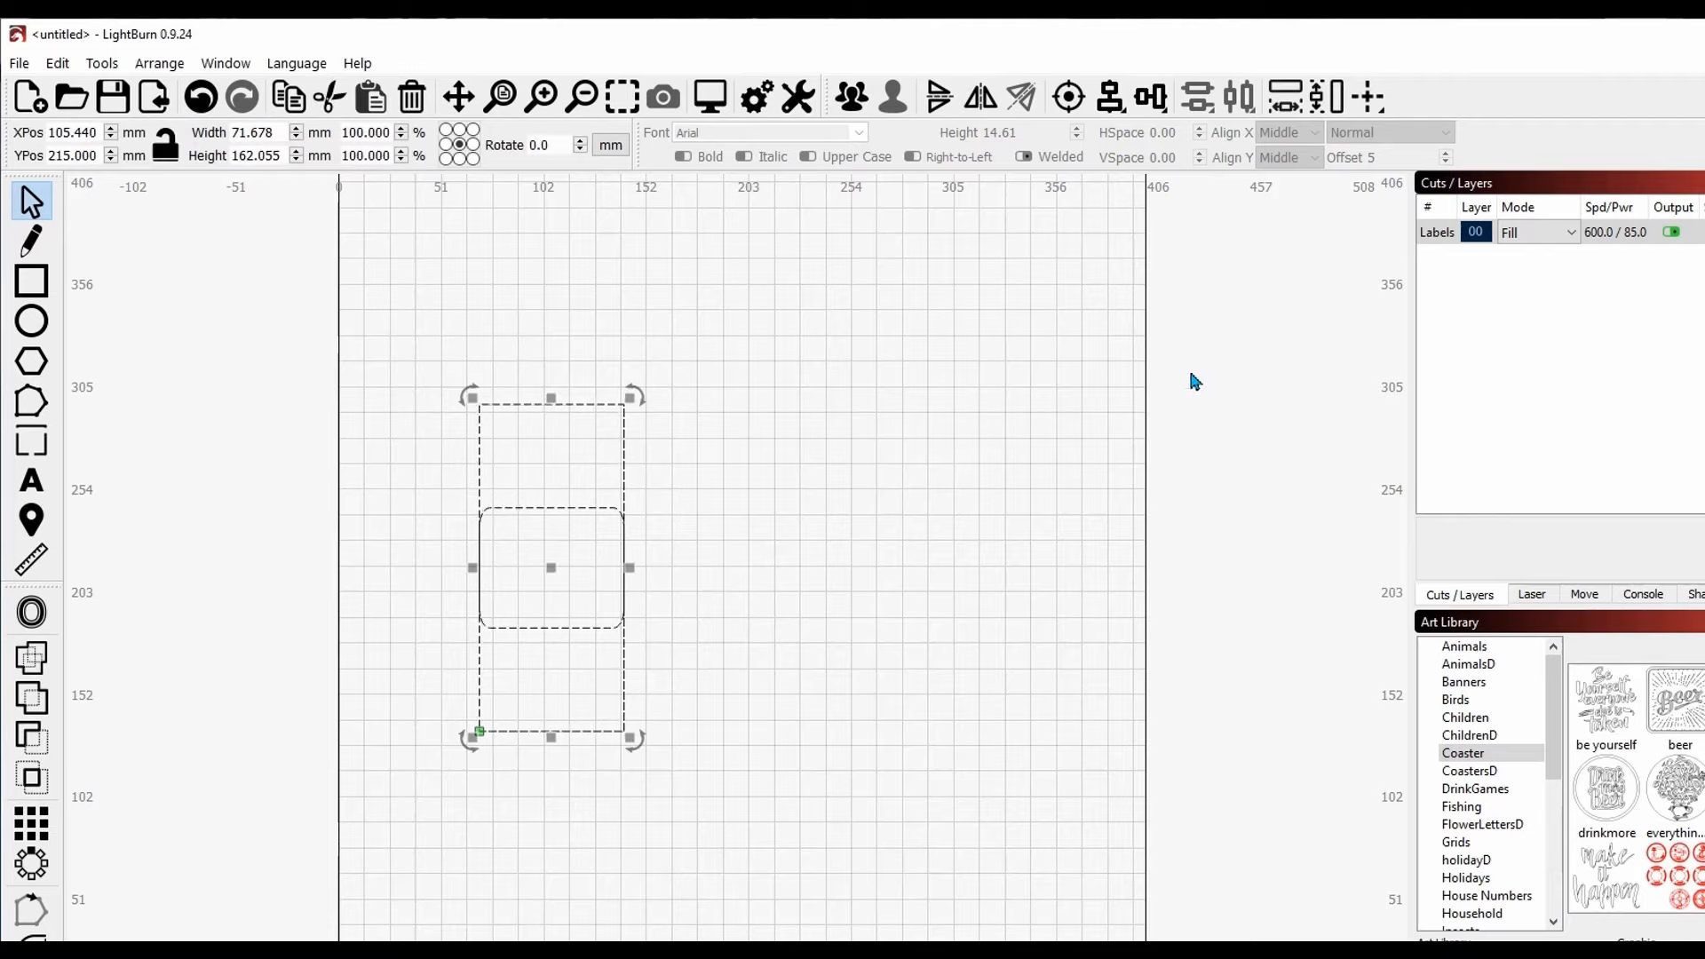
left_click(1372, 98)
left_click(1426, 113)
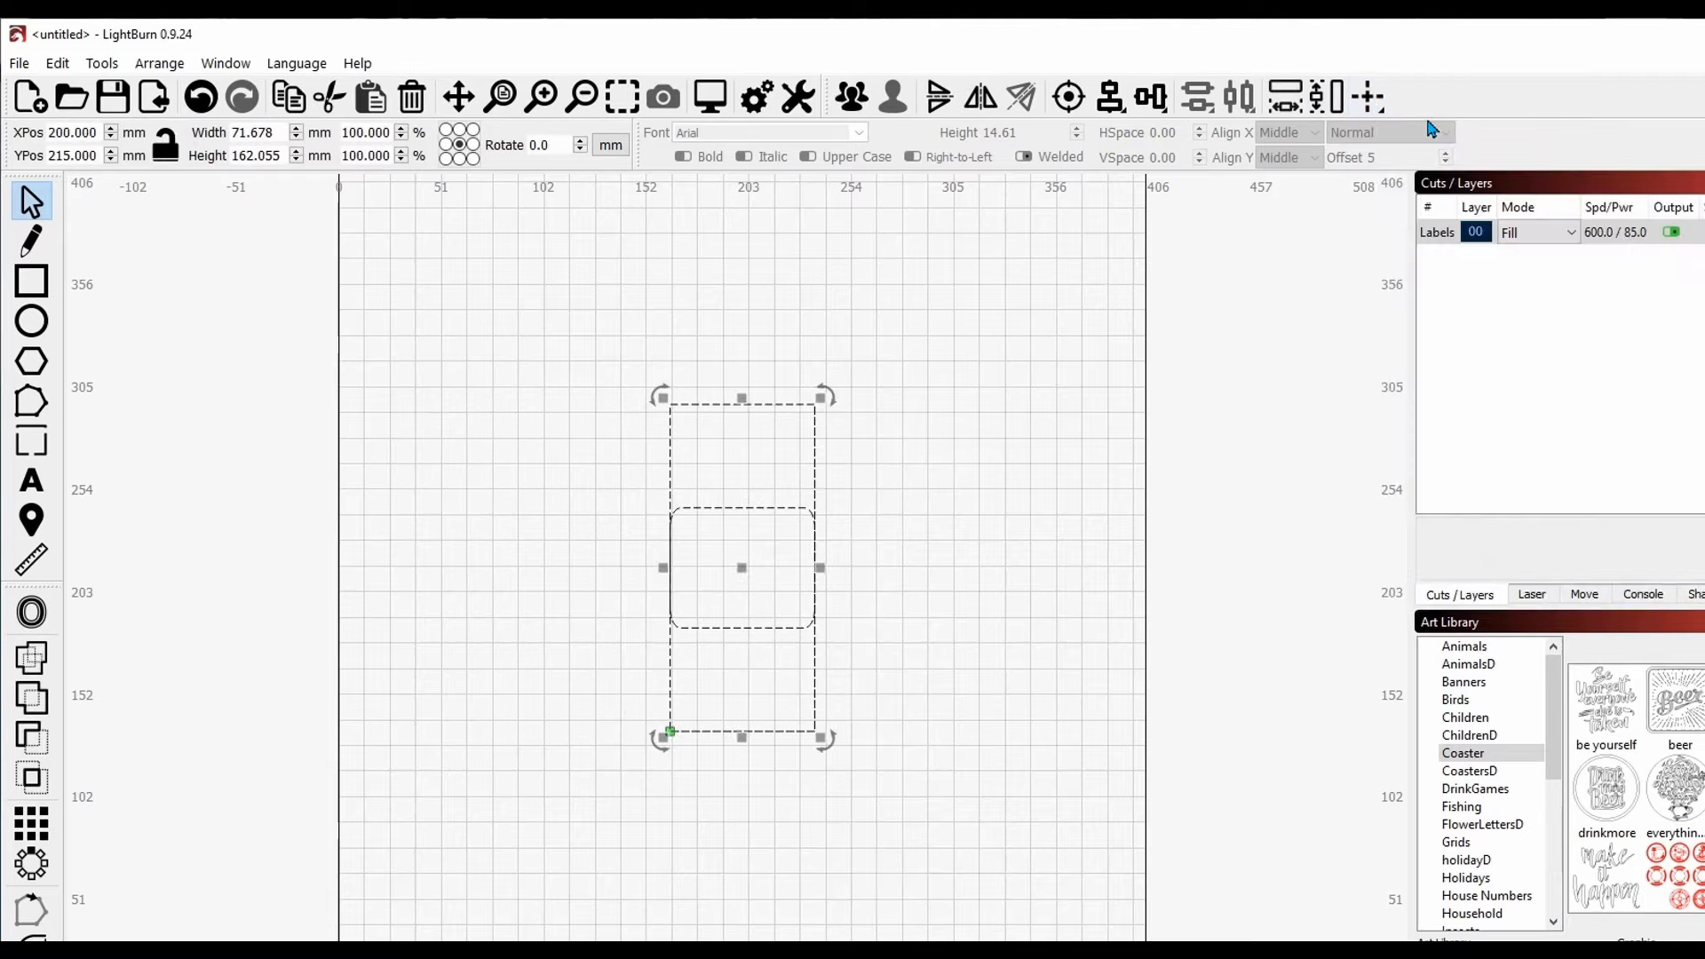
left_click(1046, 568)
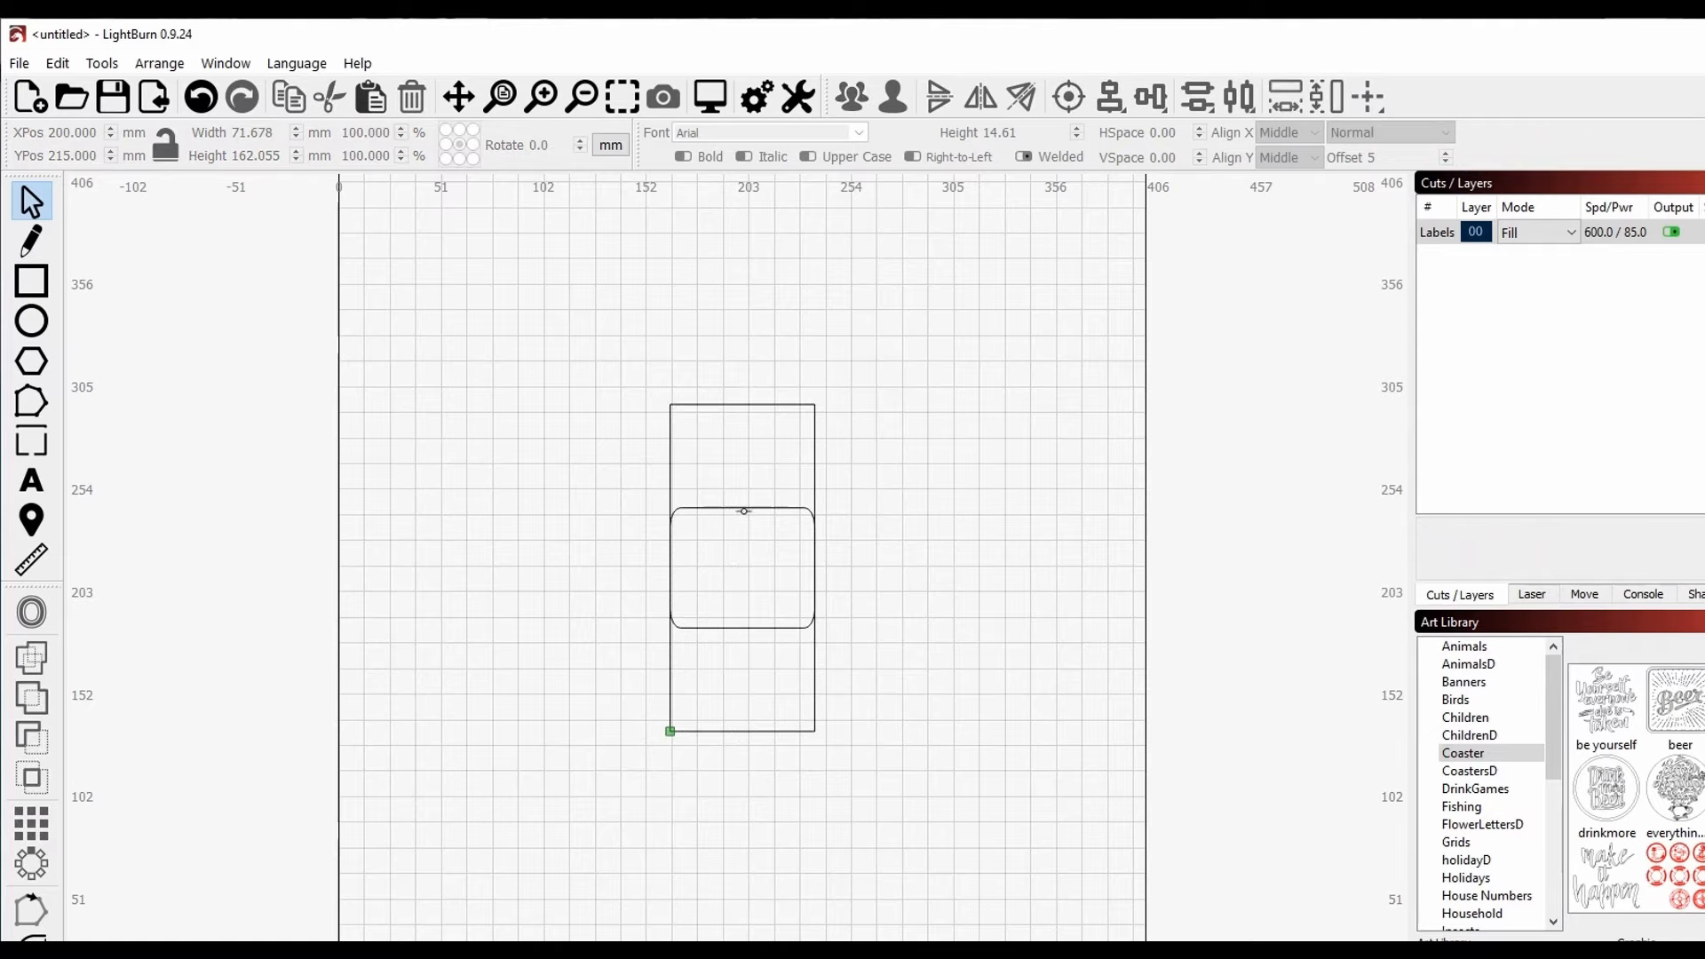
Step: Delete the upright rectangle and move the remaining rounded rectangle to about X 63 mm, Y 347 mm
left_click(745, 405)
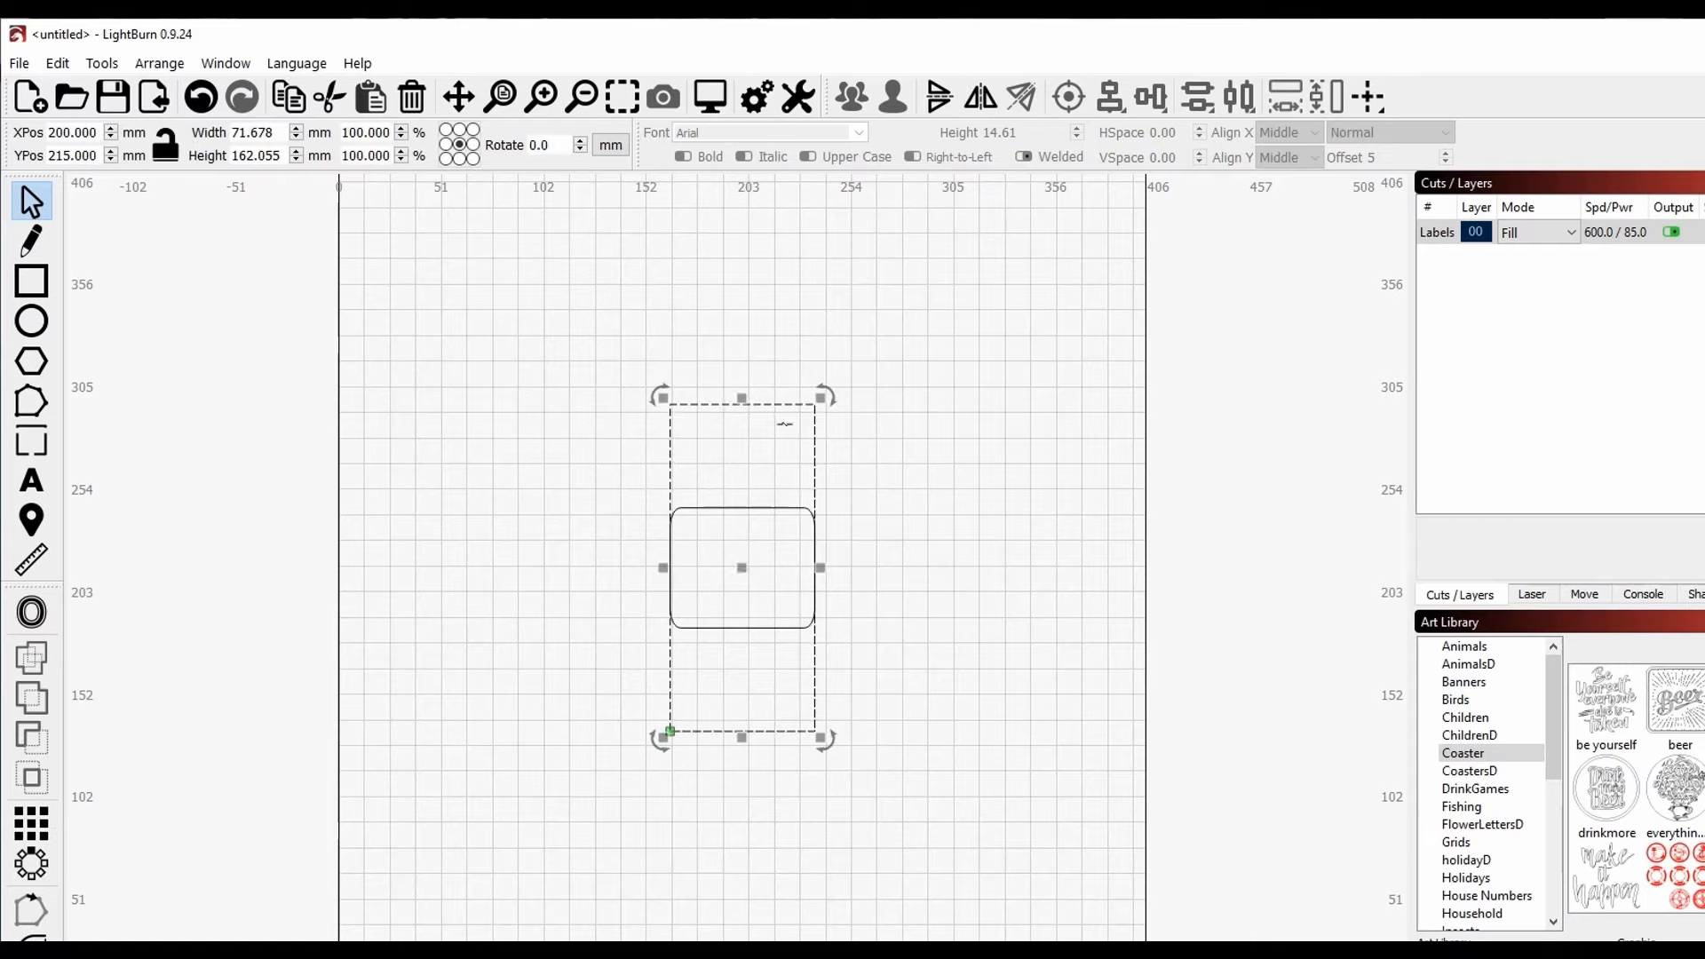
key("Delete")
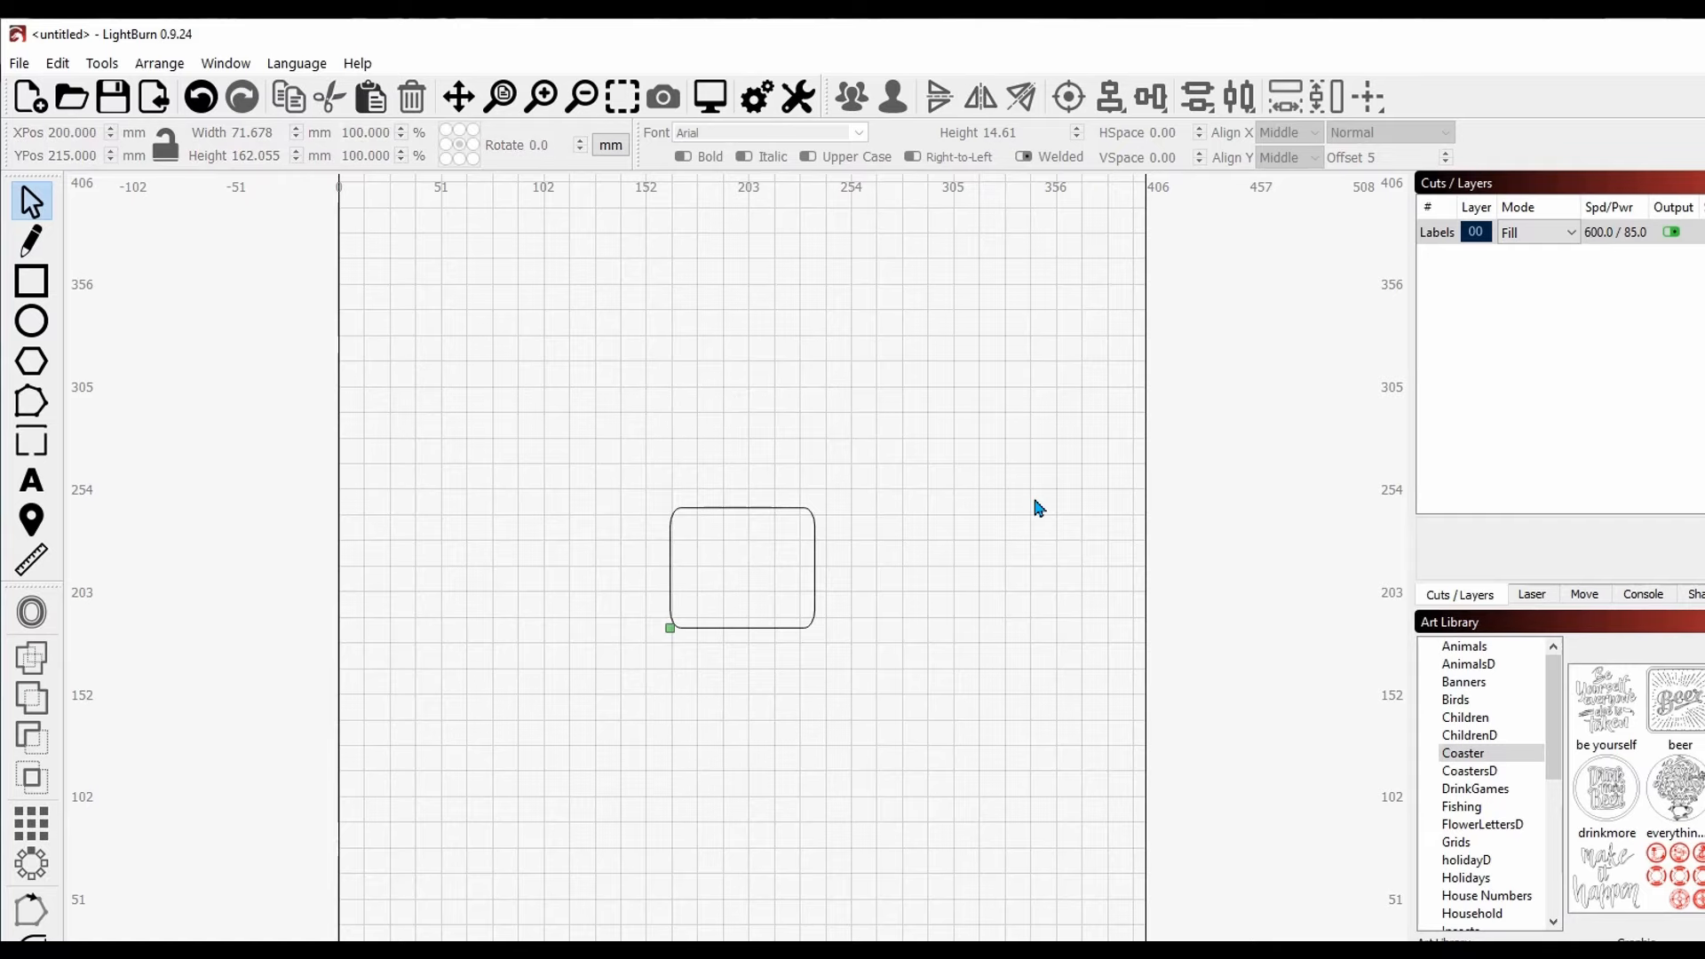
left_click(750, 502)
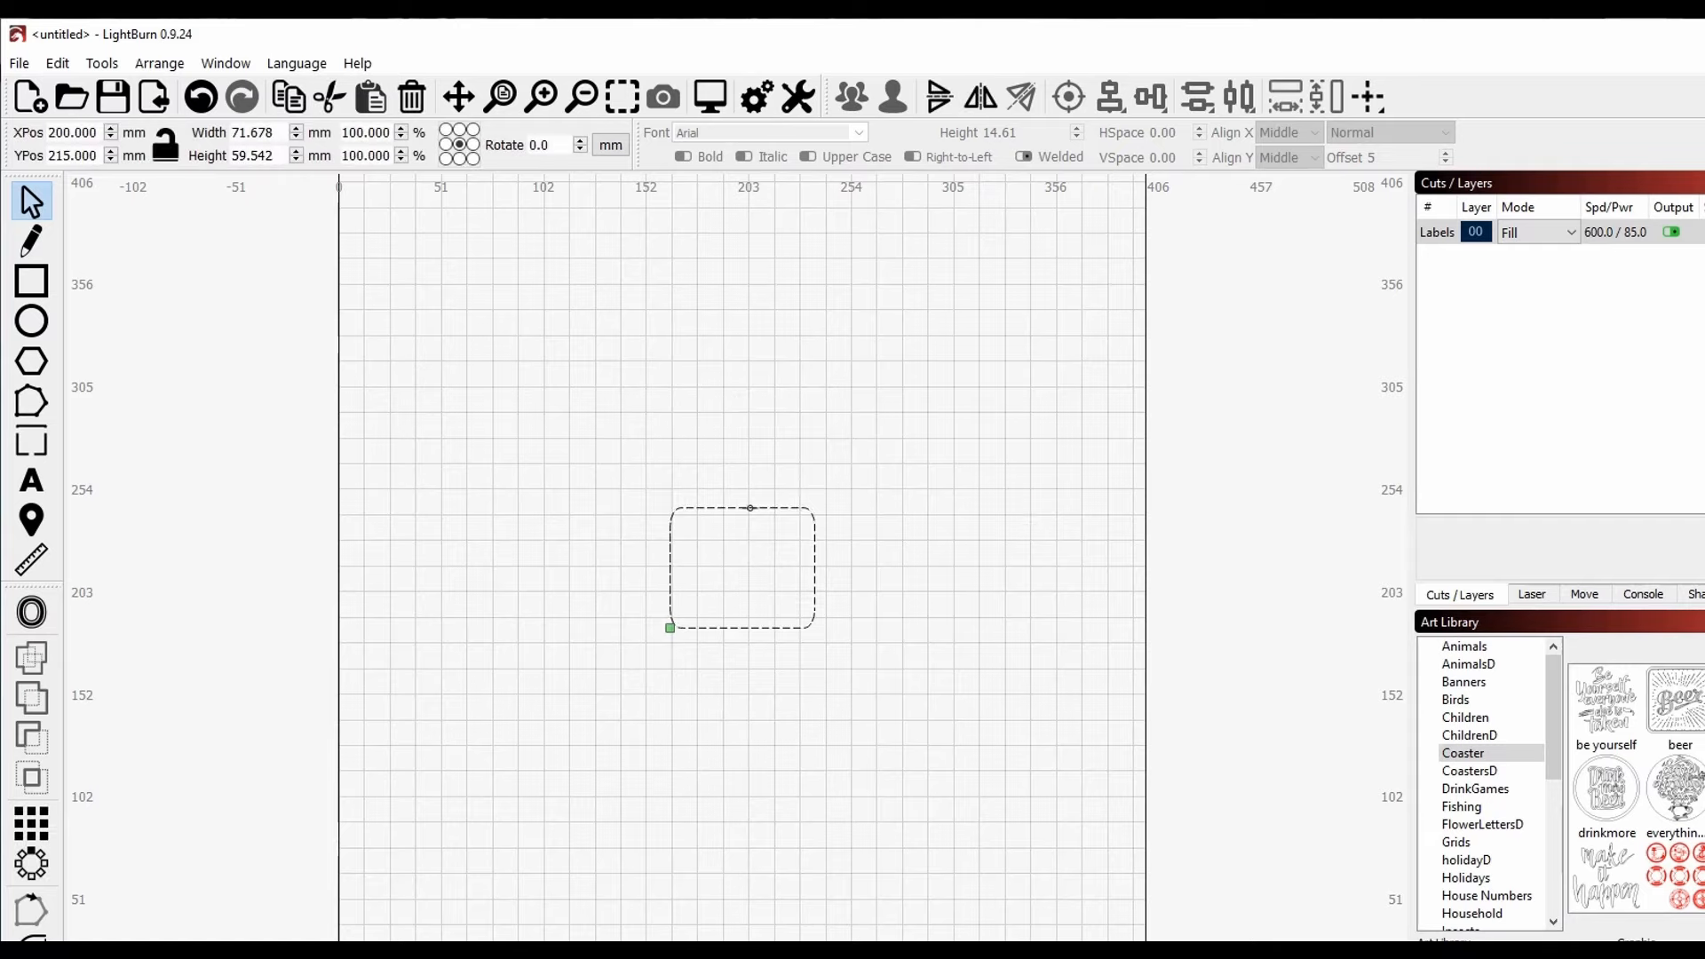
left_click_drag(746, 571, 468, 308)
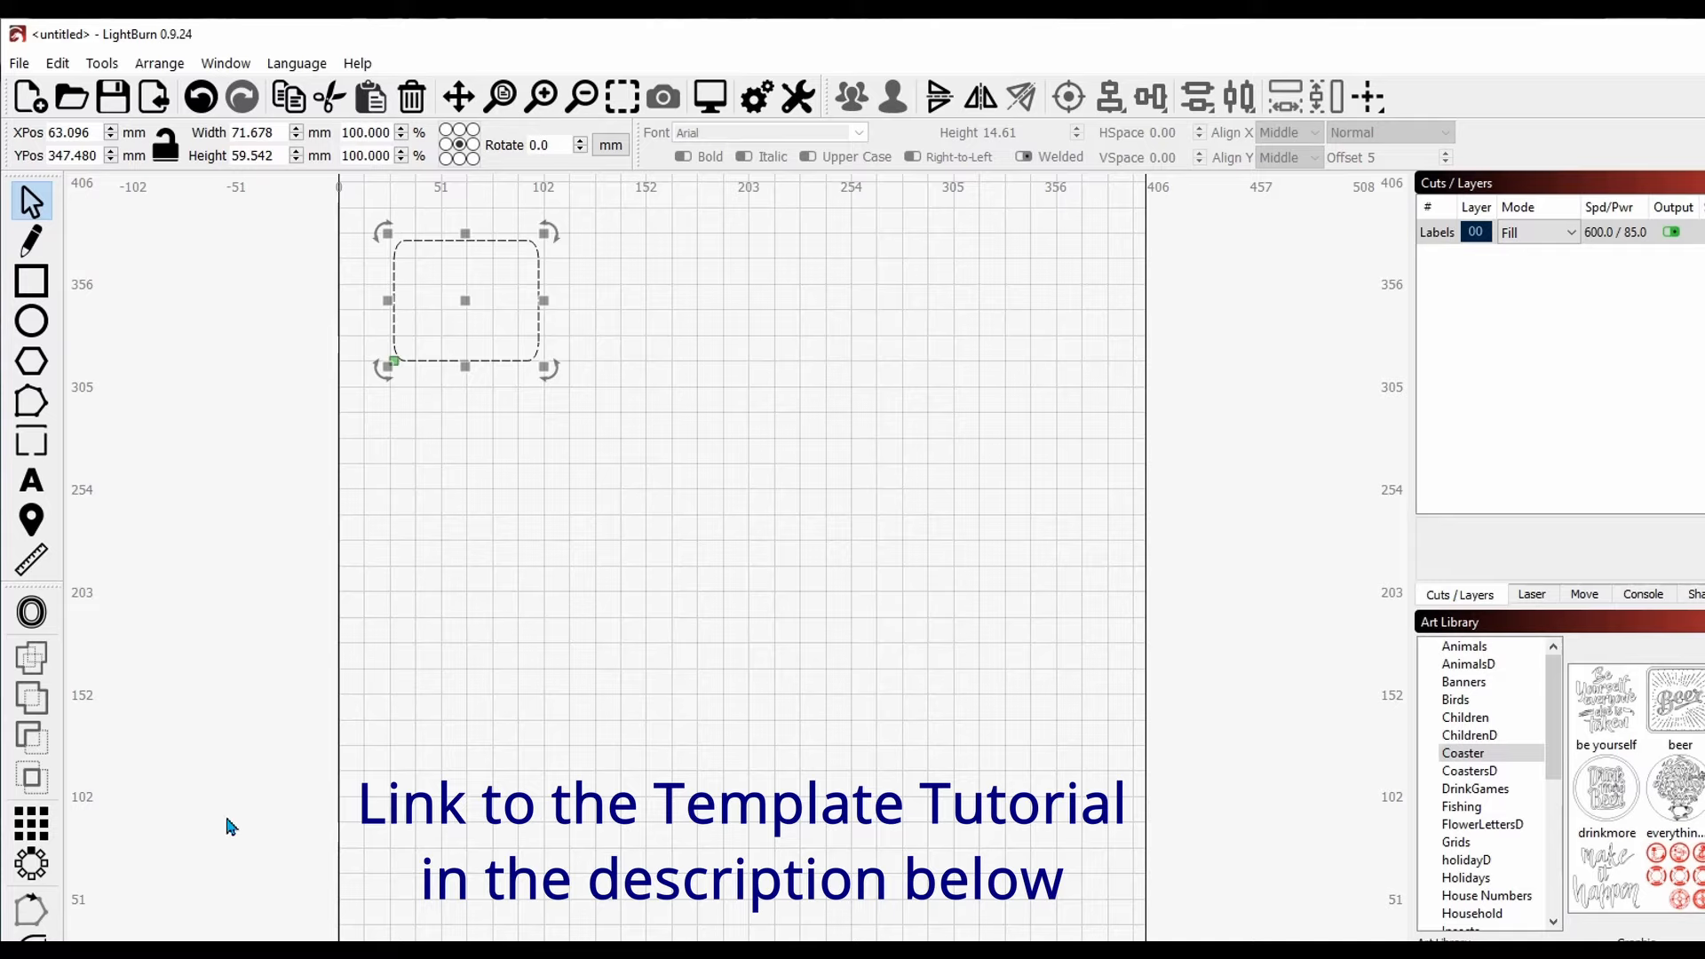
Step: Create a grid array of the rounded rectangle with 3 columns and 3 rows, and deselect the result
left_click(32, 824)
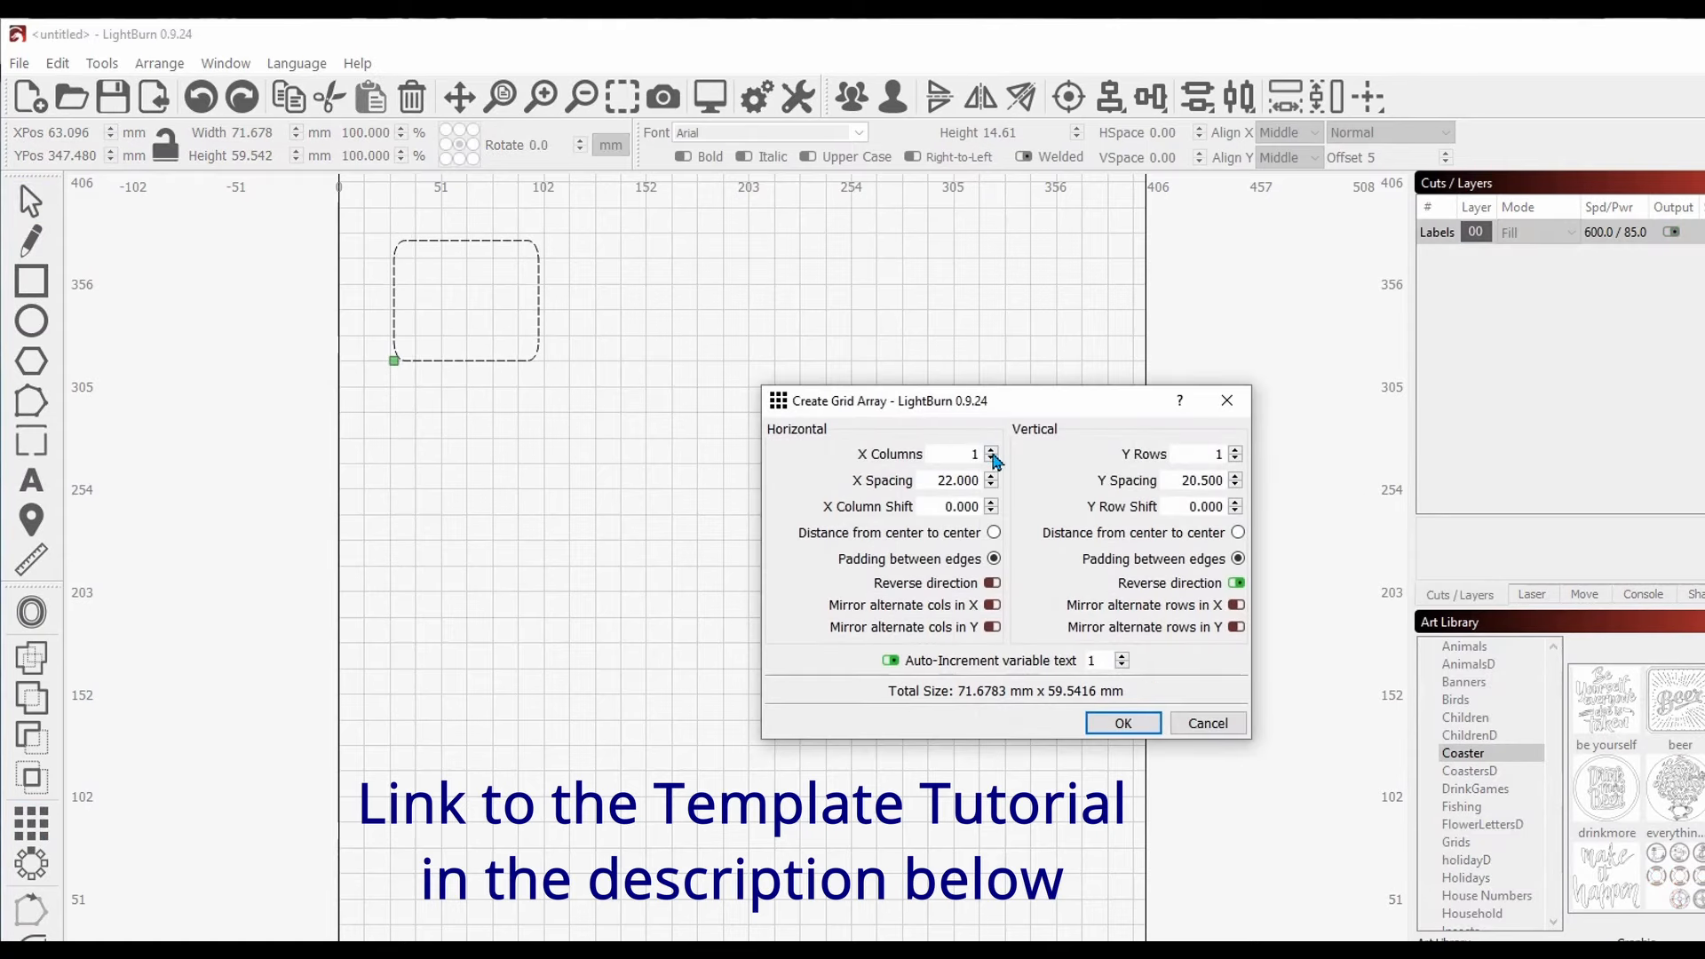
left_click(992, 450)
left_click(992, 450)
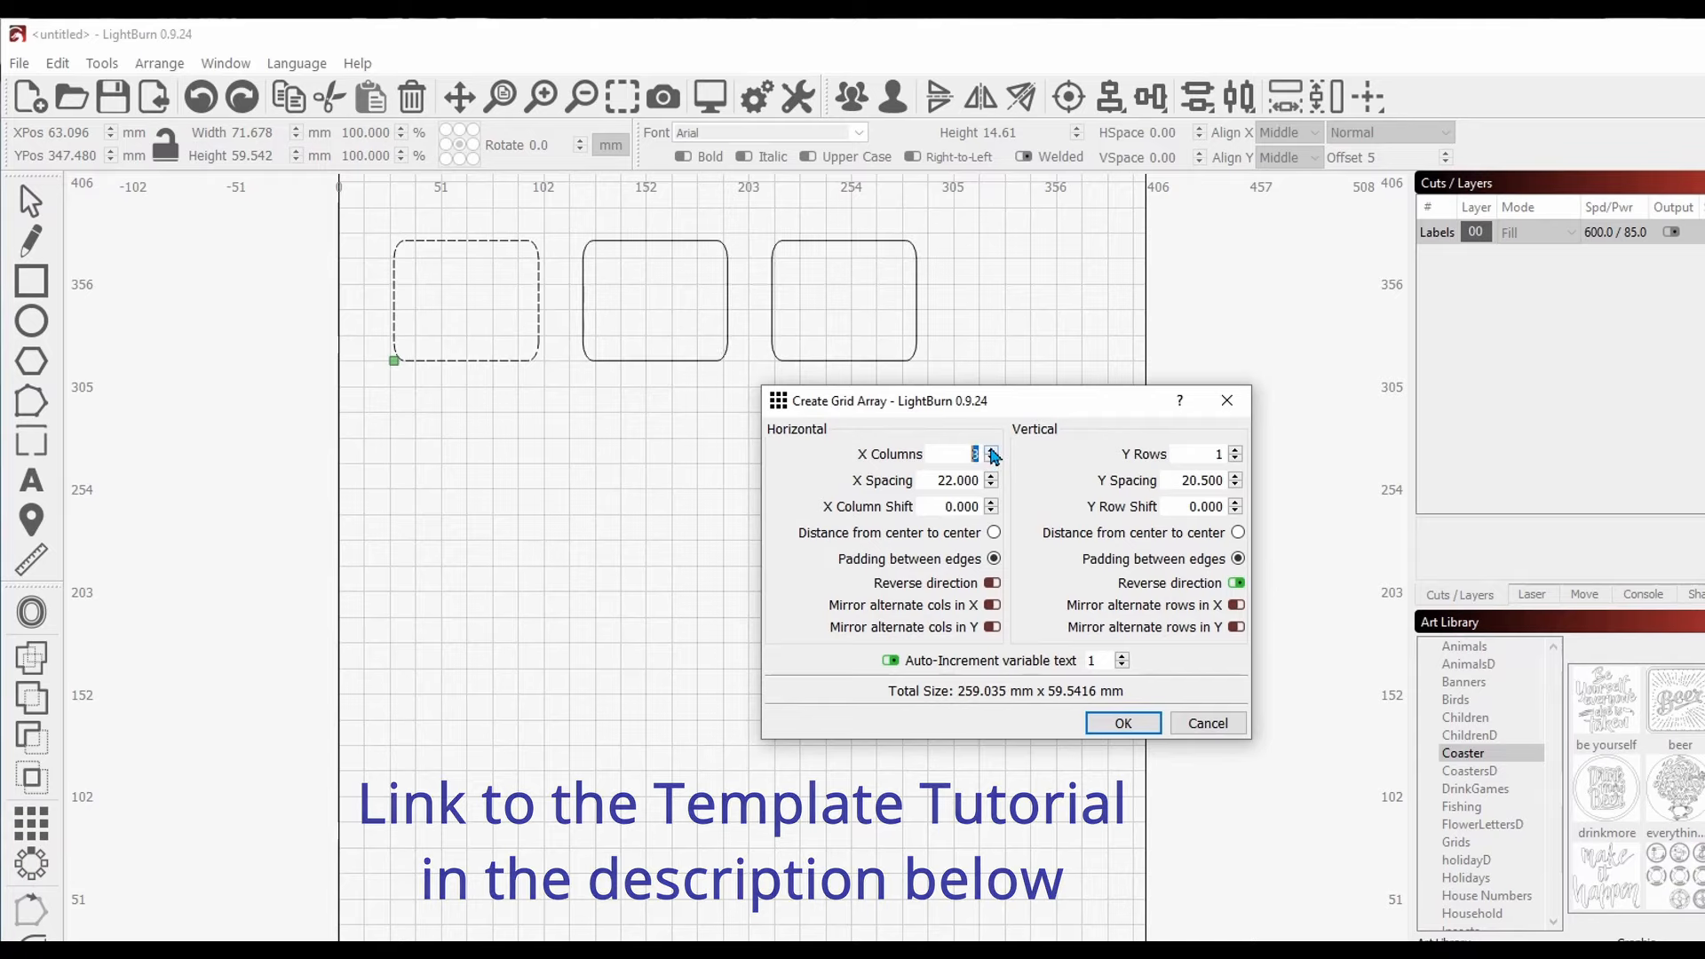
left_click(1235, 450)
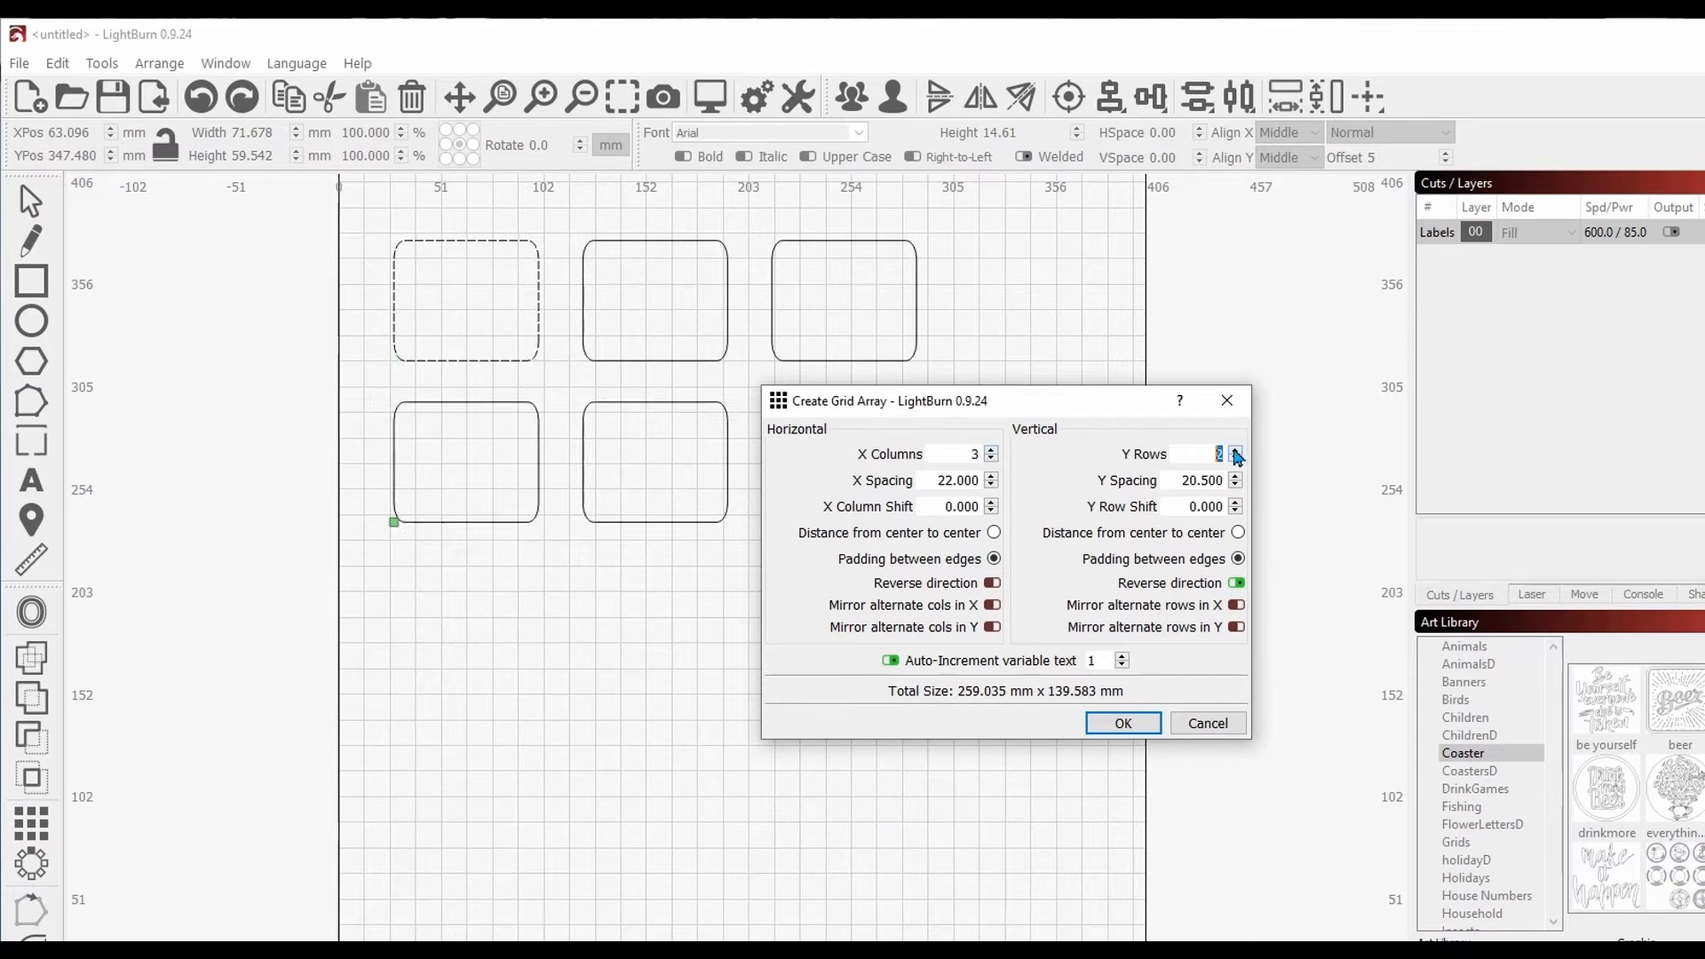
left_click(1236, 450)
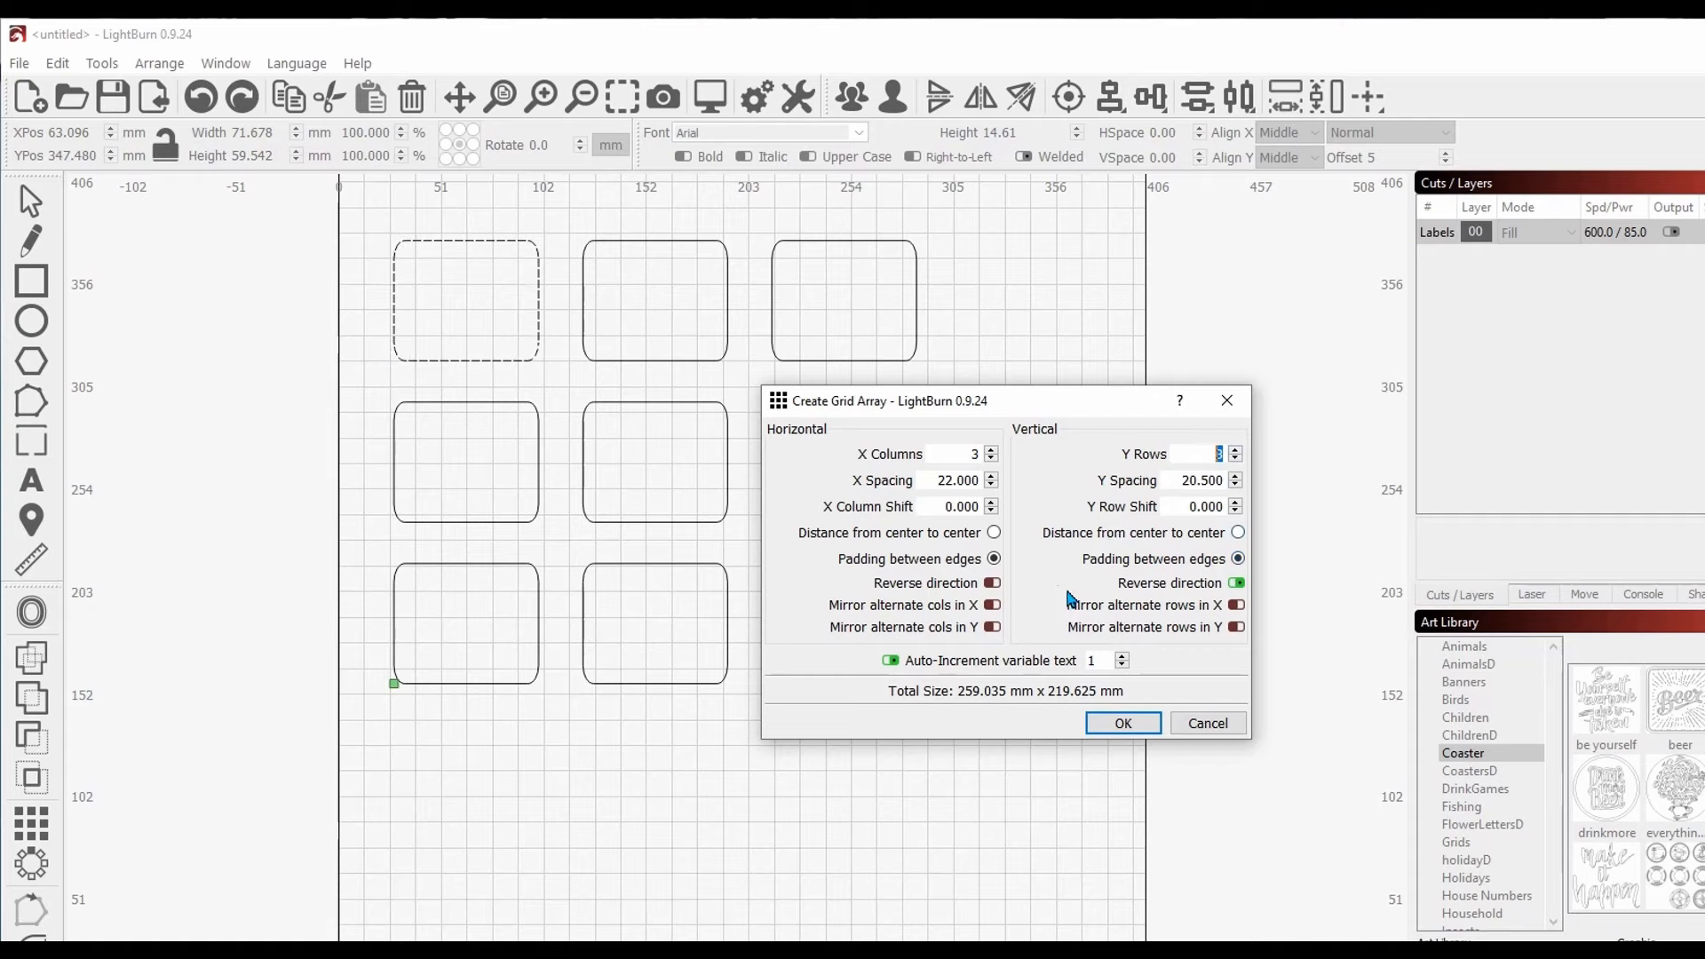
left_click(1123, 722)
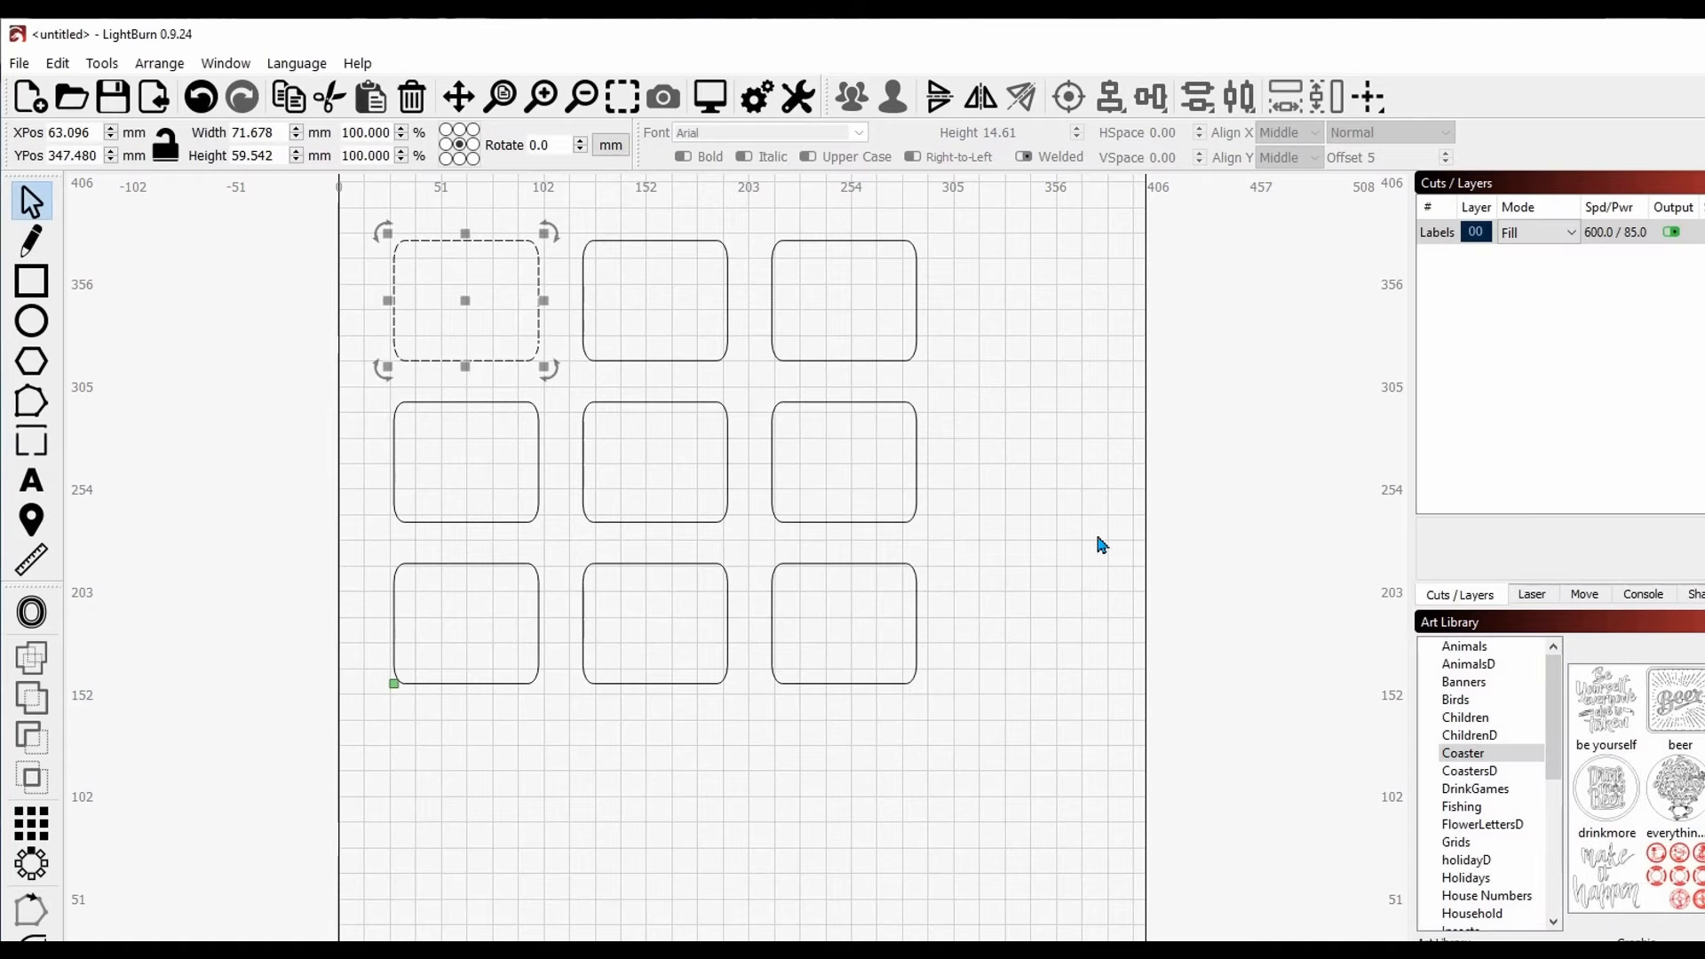
left_click(1125, 536)
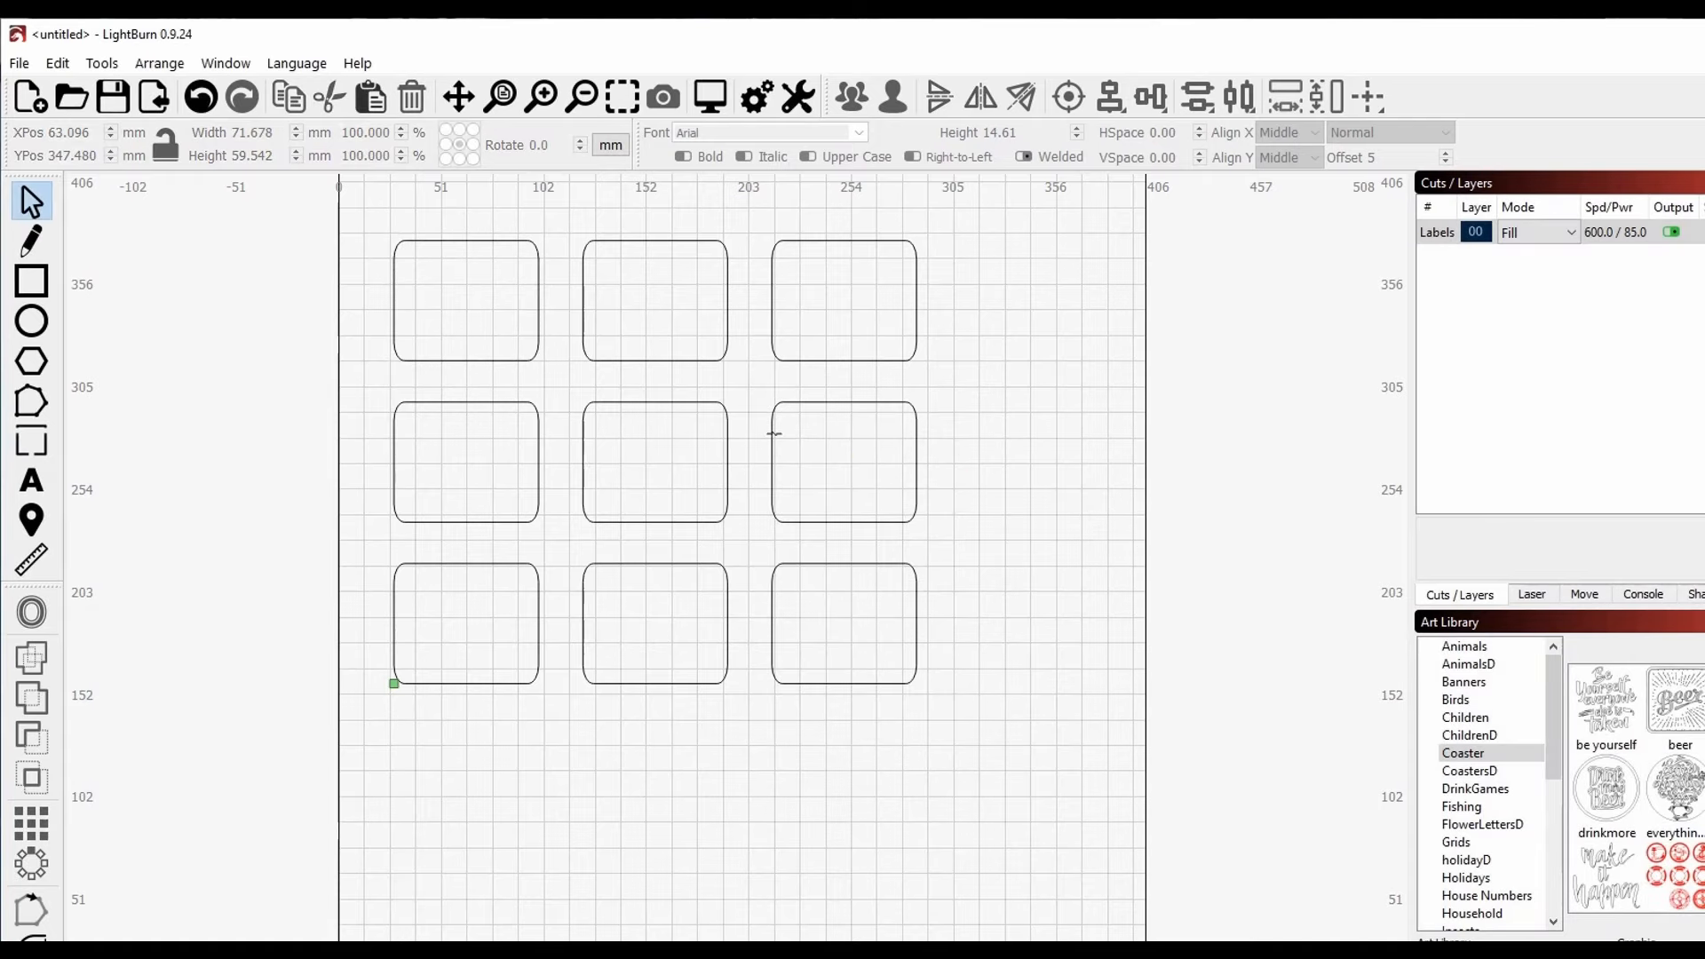
Step: Undo the grid array and the last move, and reposition the rounded rectangle at about X 63 mm, Y 355 mm
left_click(202, 98)
left_click(201, 98)
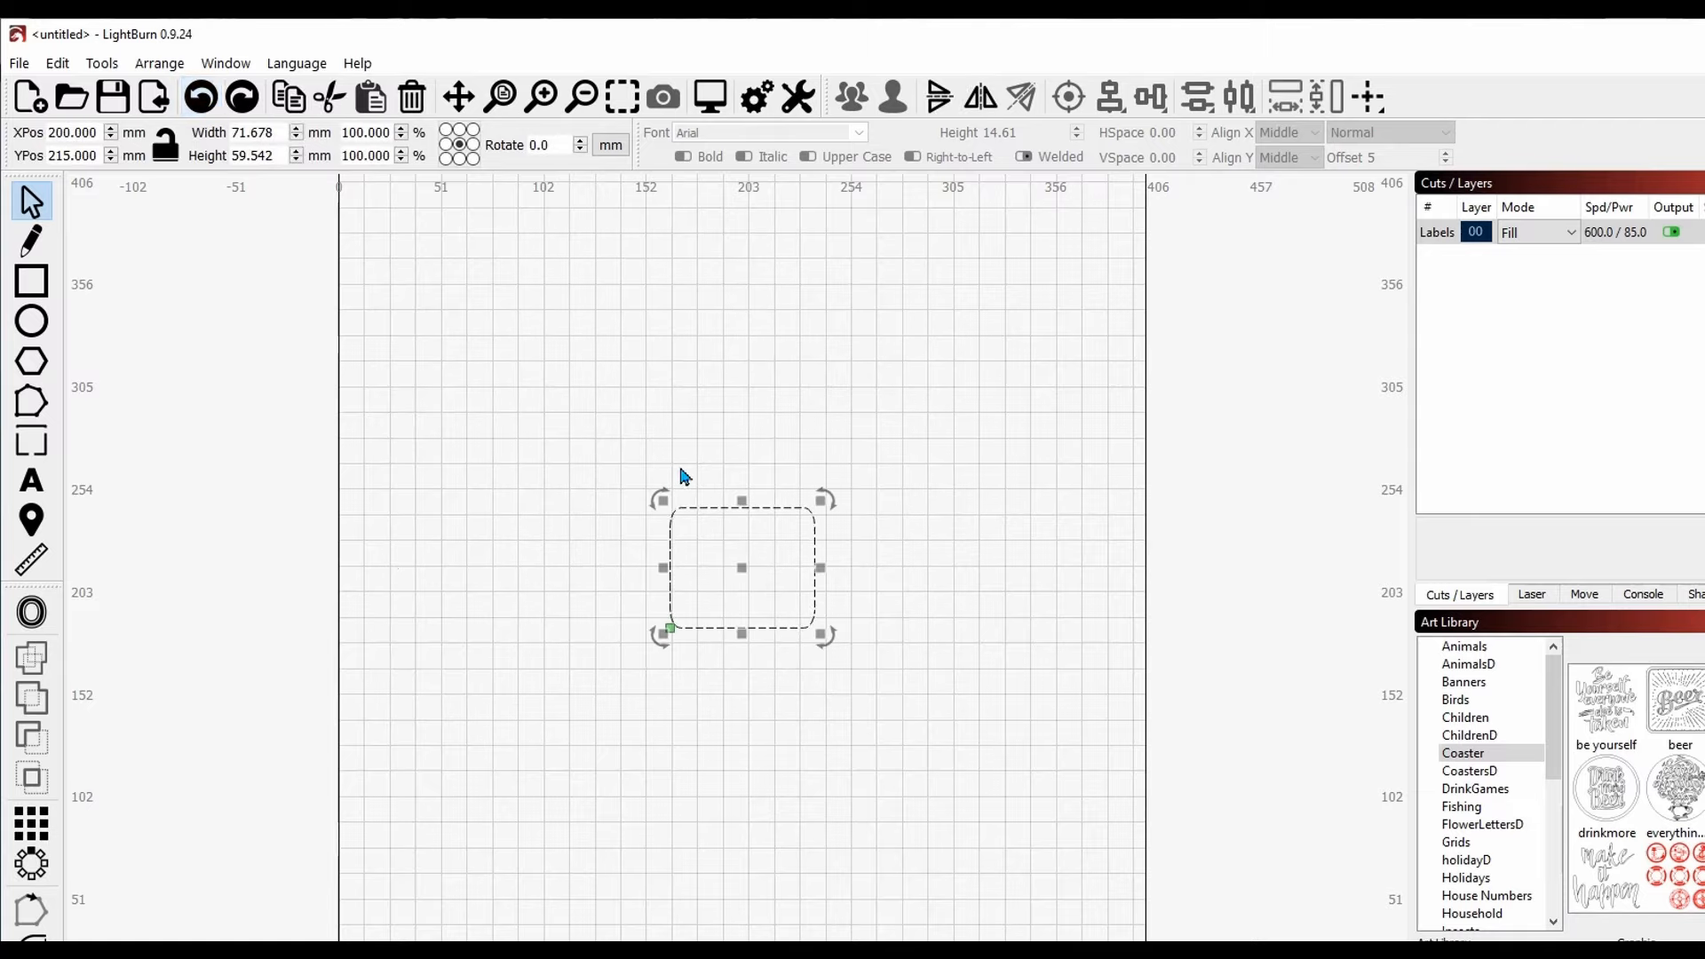
left_click_drag(750, 568, 473, 285)
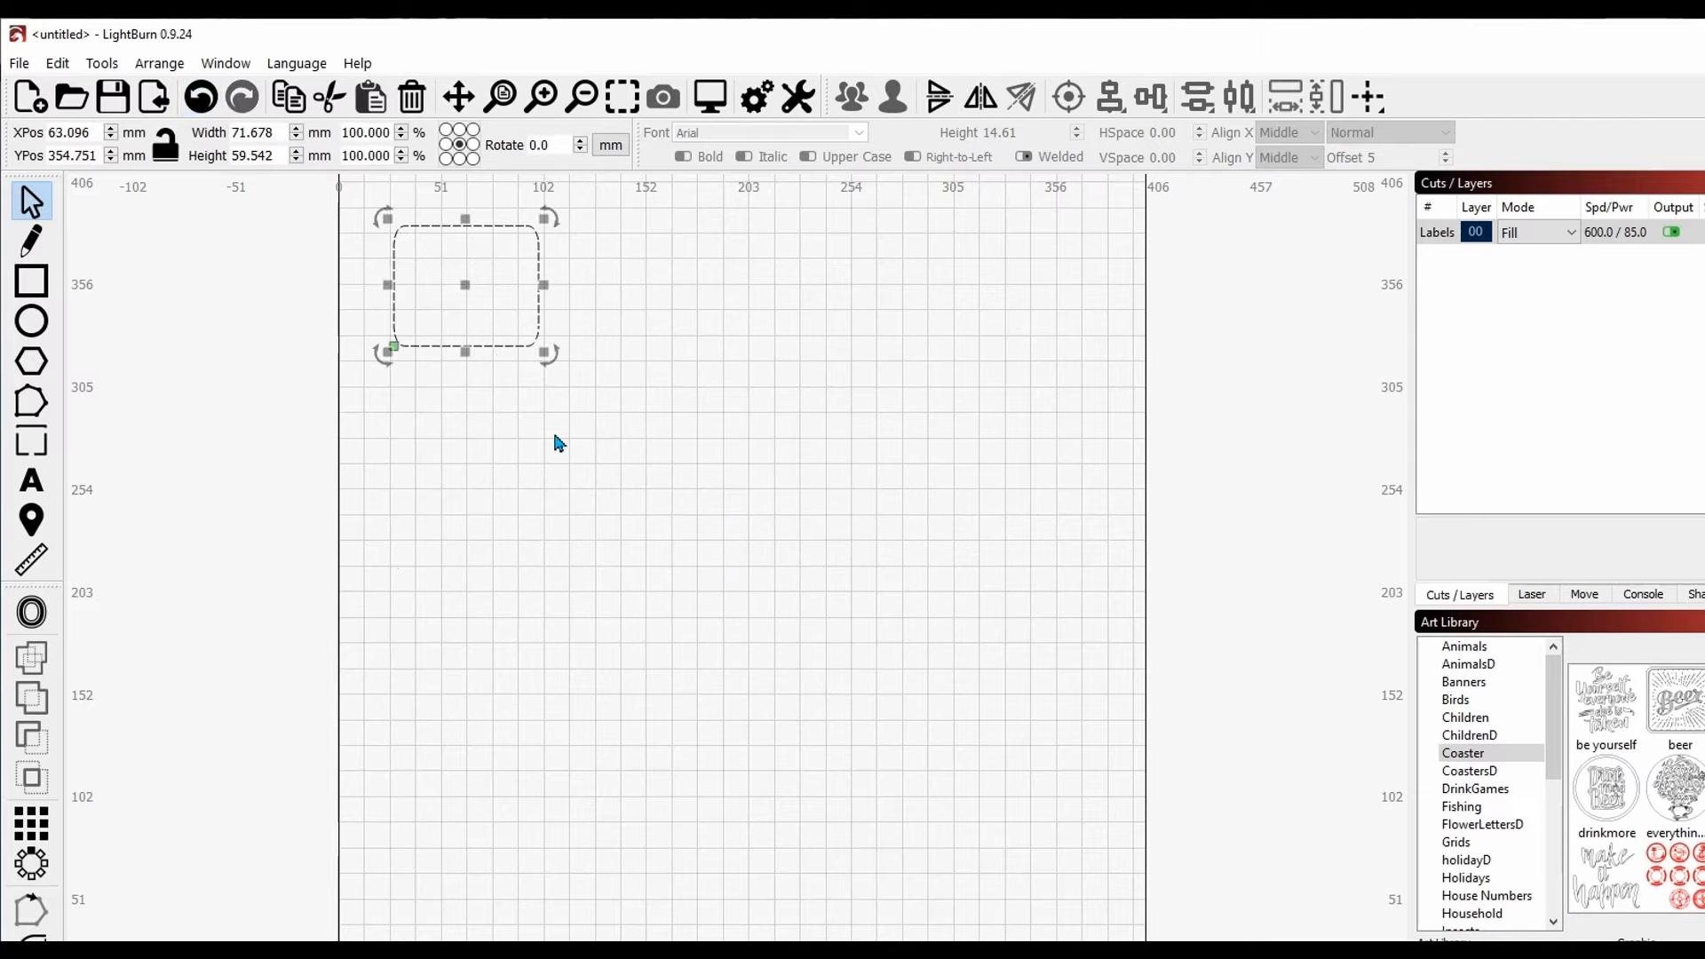
Step: Set up a grid array of the rounded rectangle with 3 columns and 2 rows
left_click(31, 824)
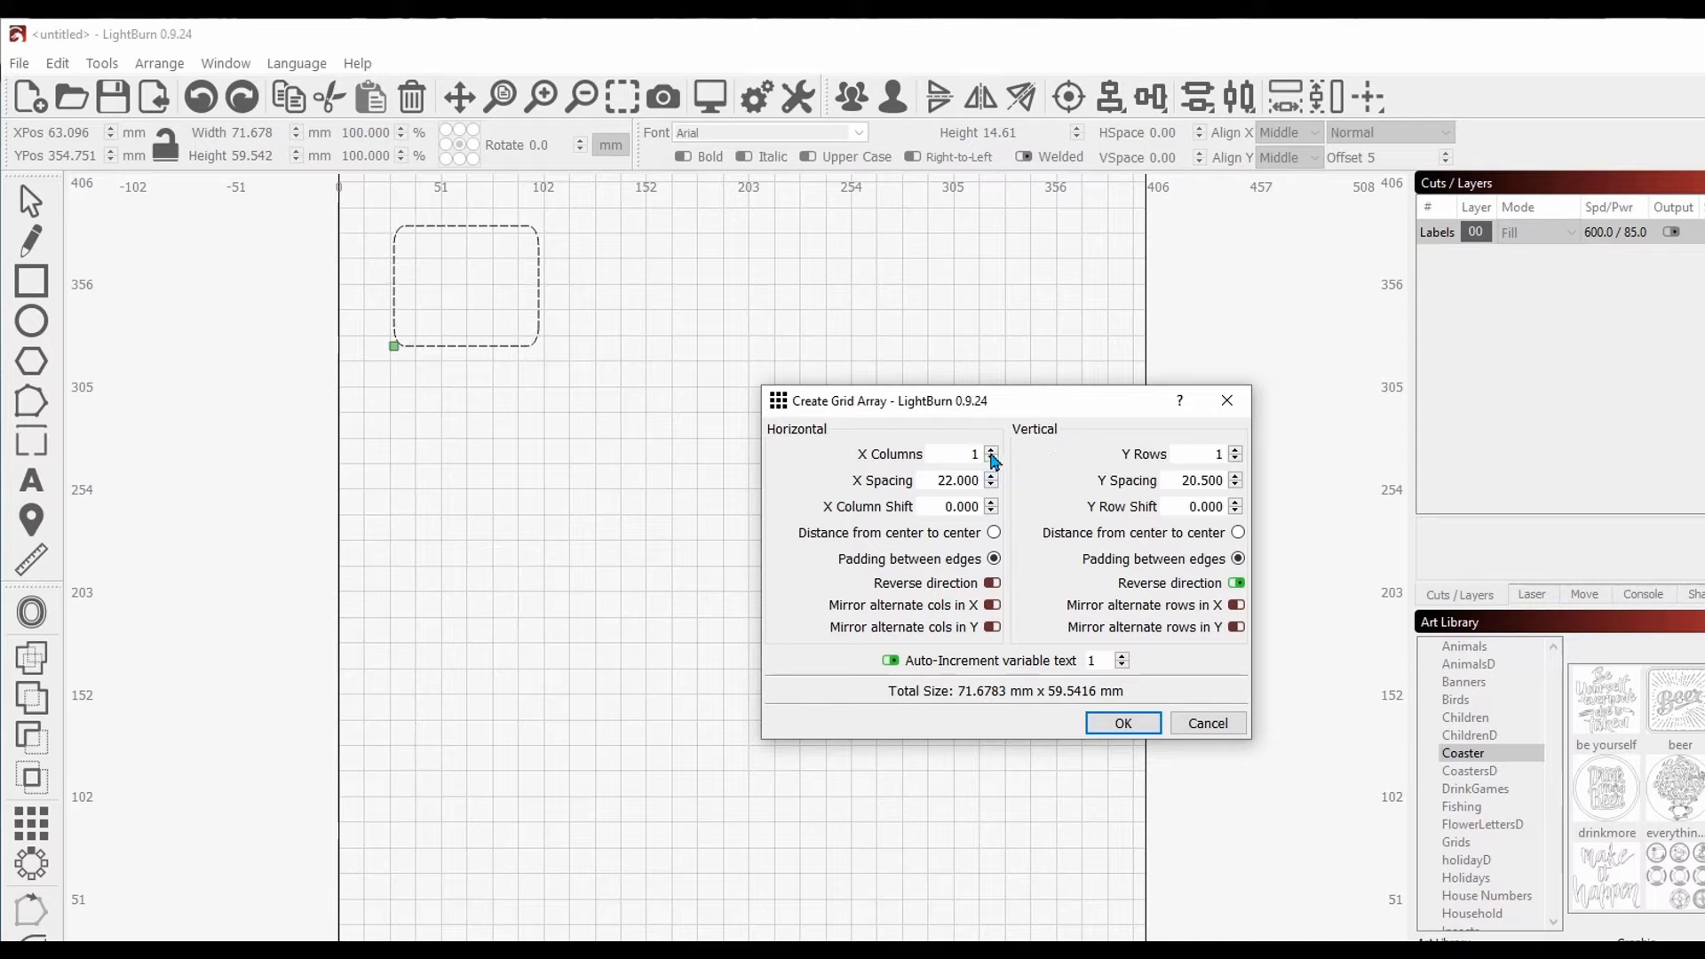
left_click(992, 451)
left_click(991, 451)
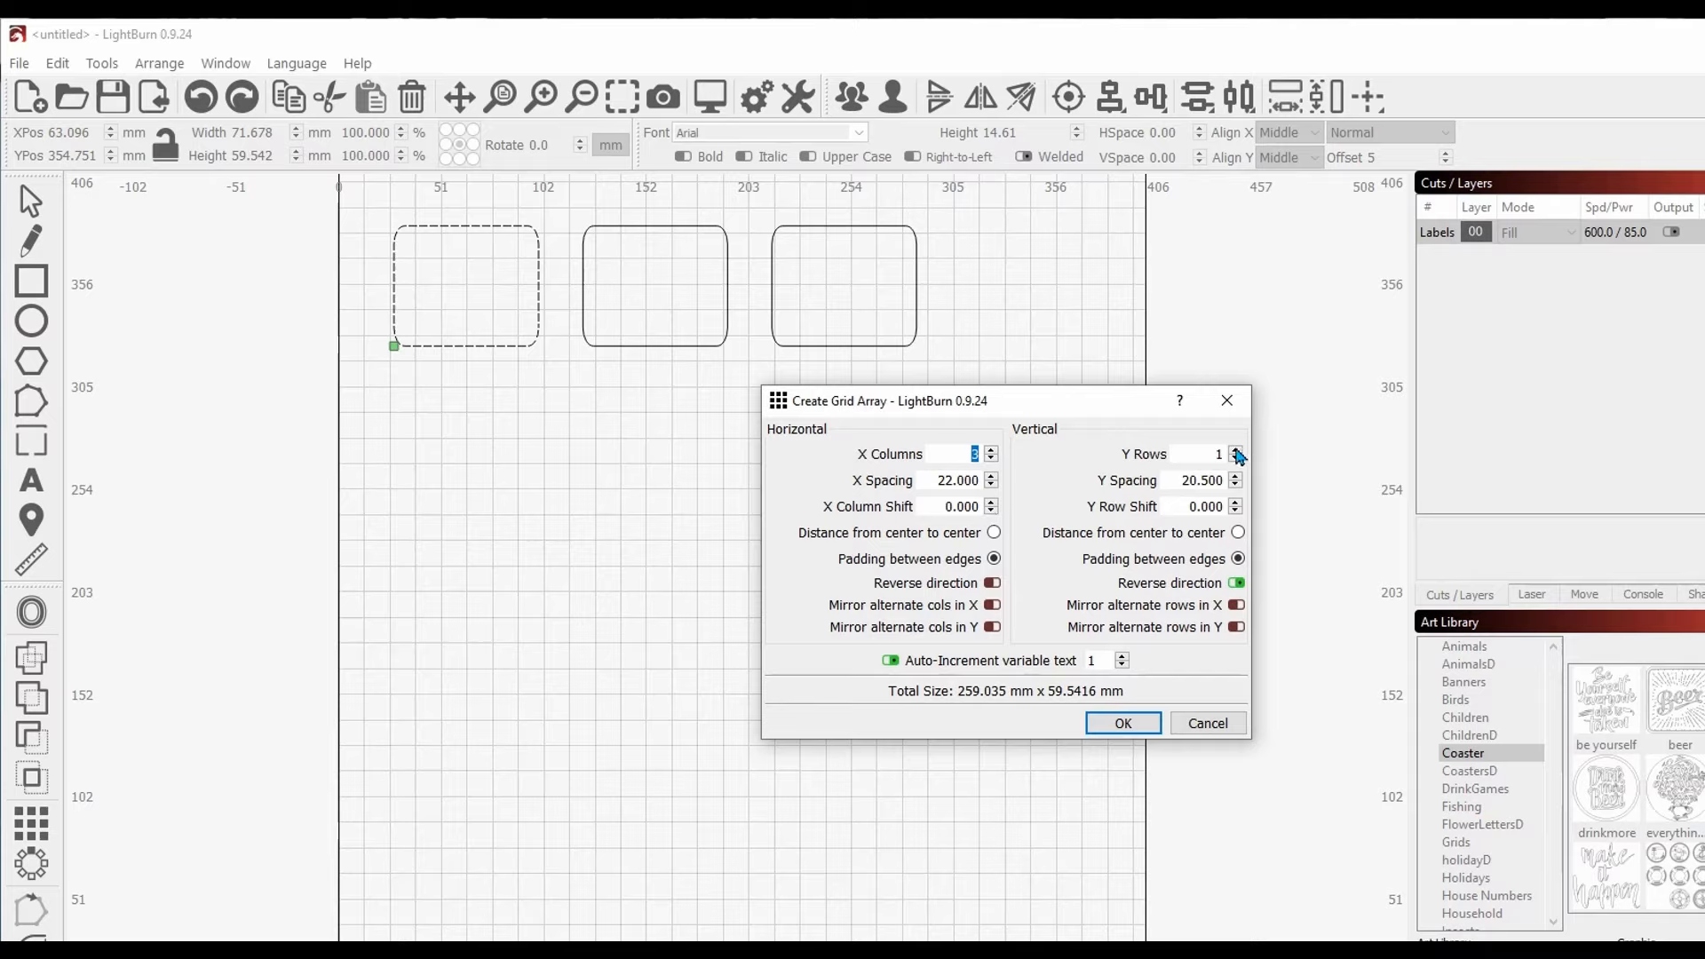
left_click(1237, 451)
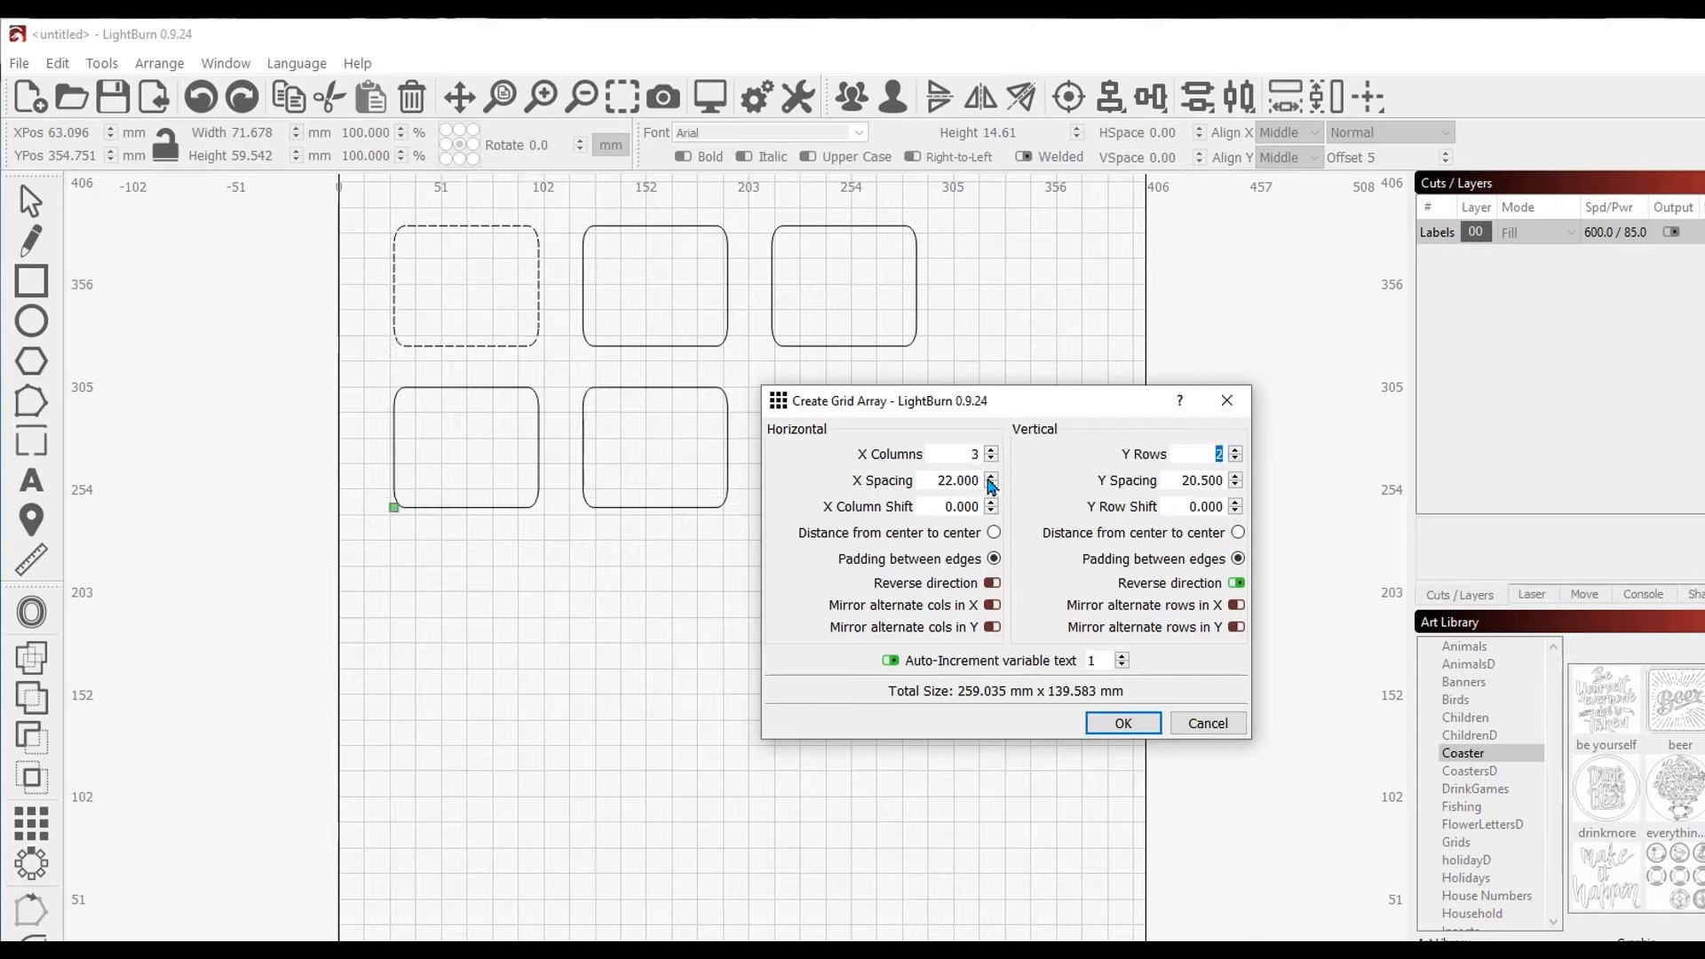
Step: Reduce the grid array's horizontal spacing to 10 mm
left_click(991, 486)
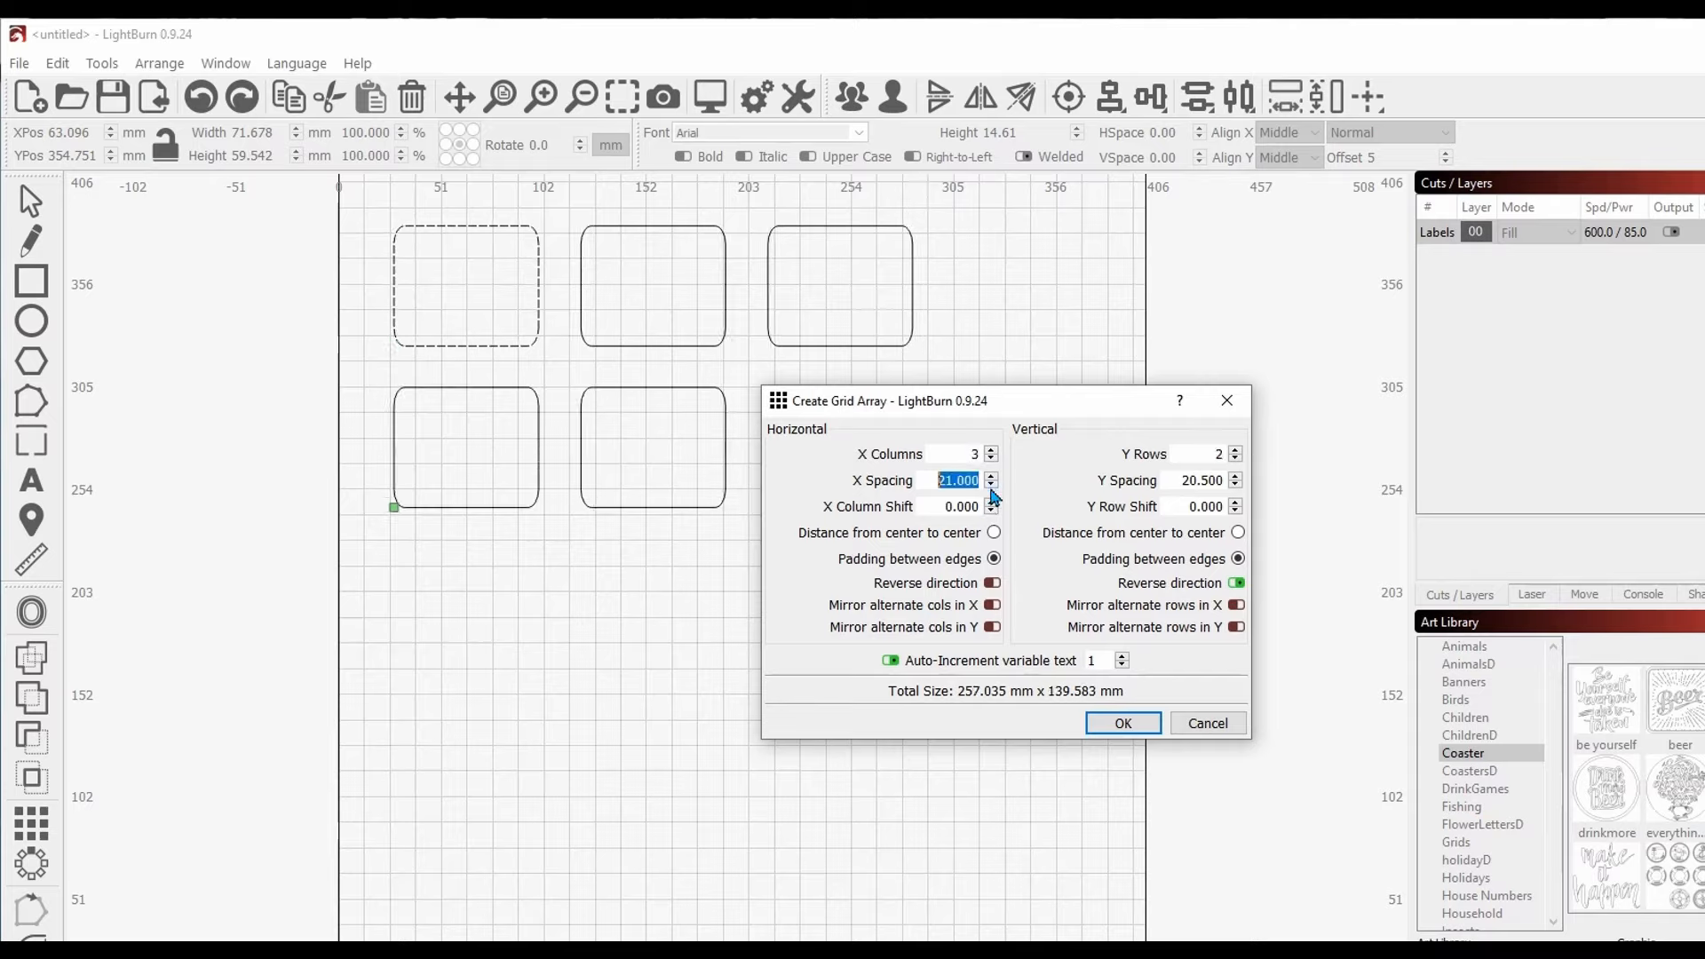
left_click(991, 485)
left_click(991, 486)
left_click(991, 489)
left_click(991, 489)
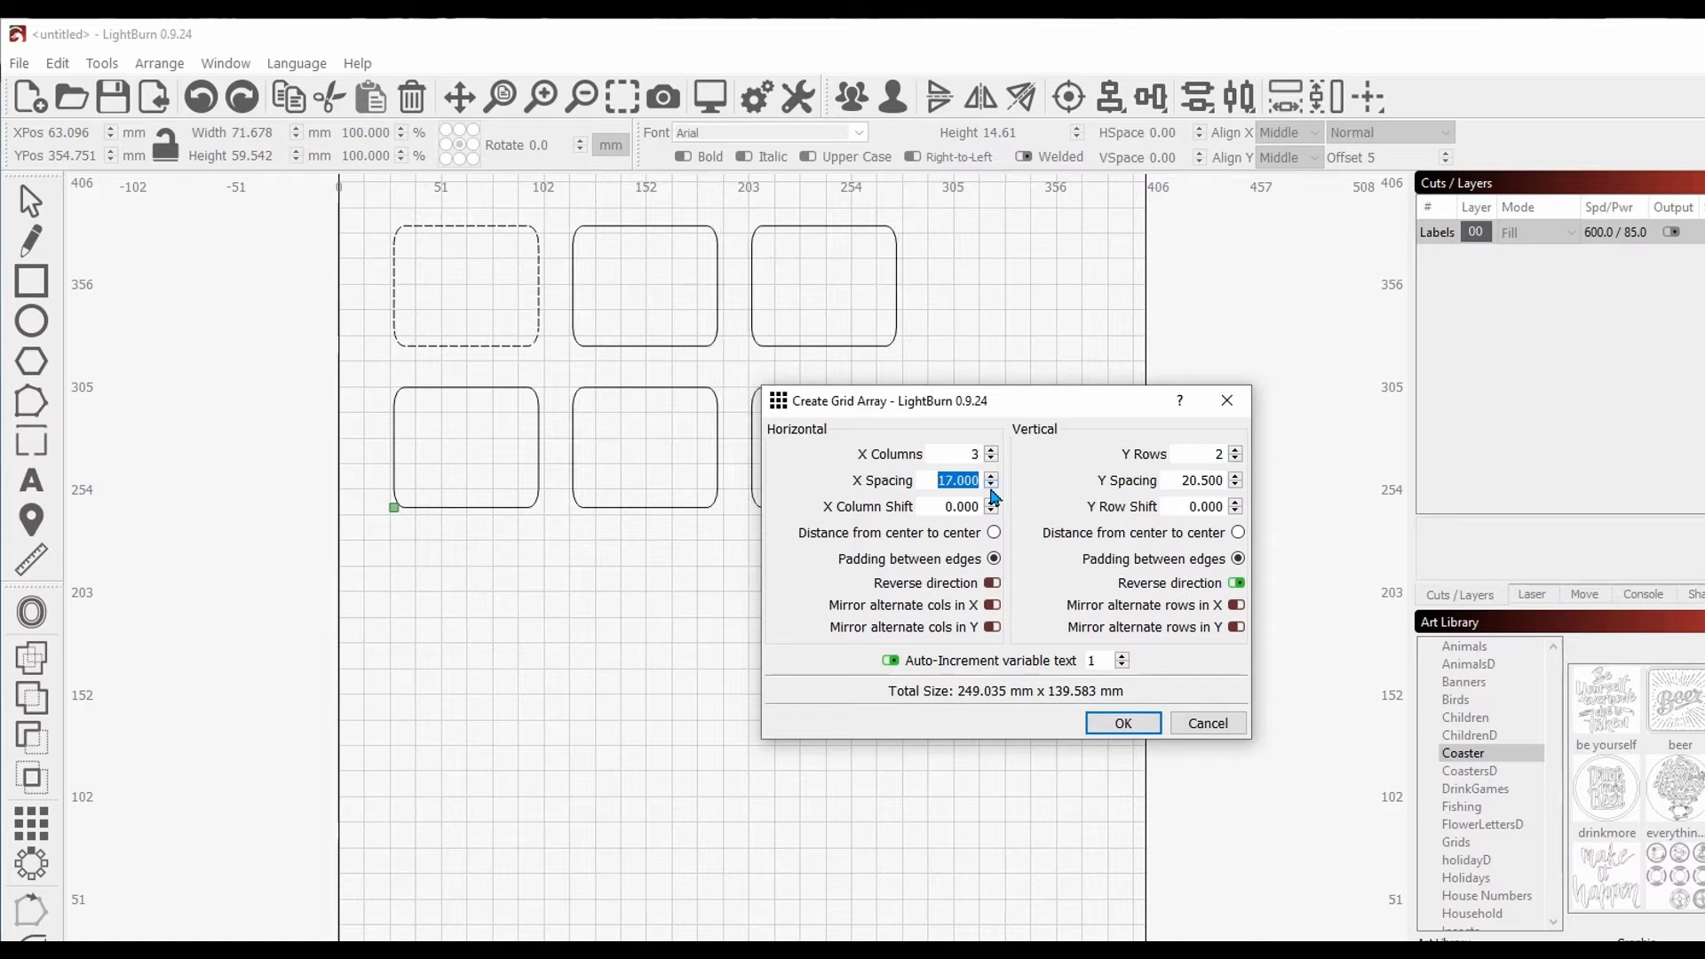
left_click(991, 490)
left_click(991, 490)
left_click(991, 489)
left_click(991, 490)
left_click(991, 489)
left_click(991, 489)
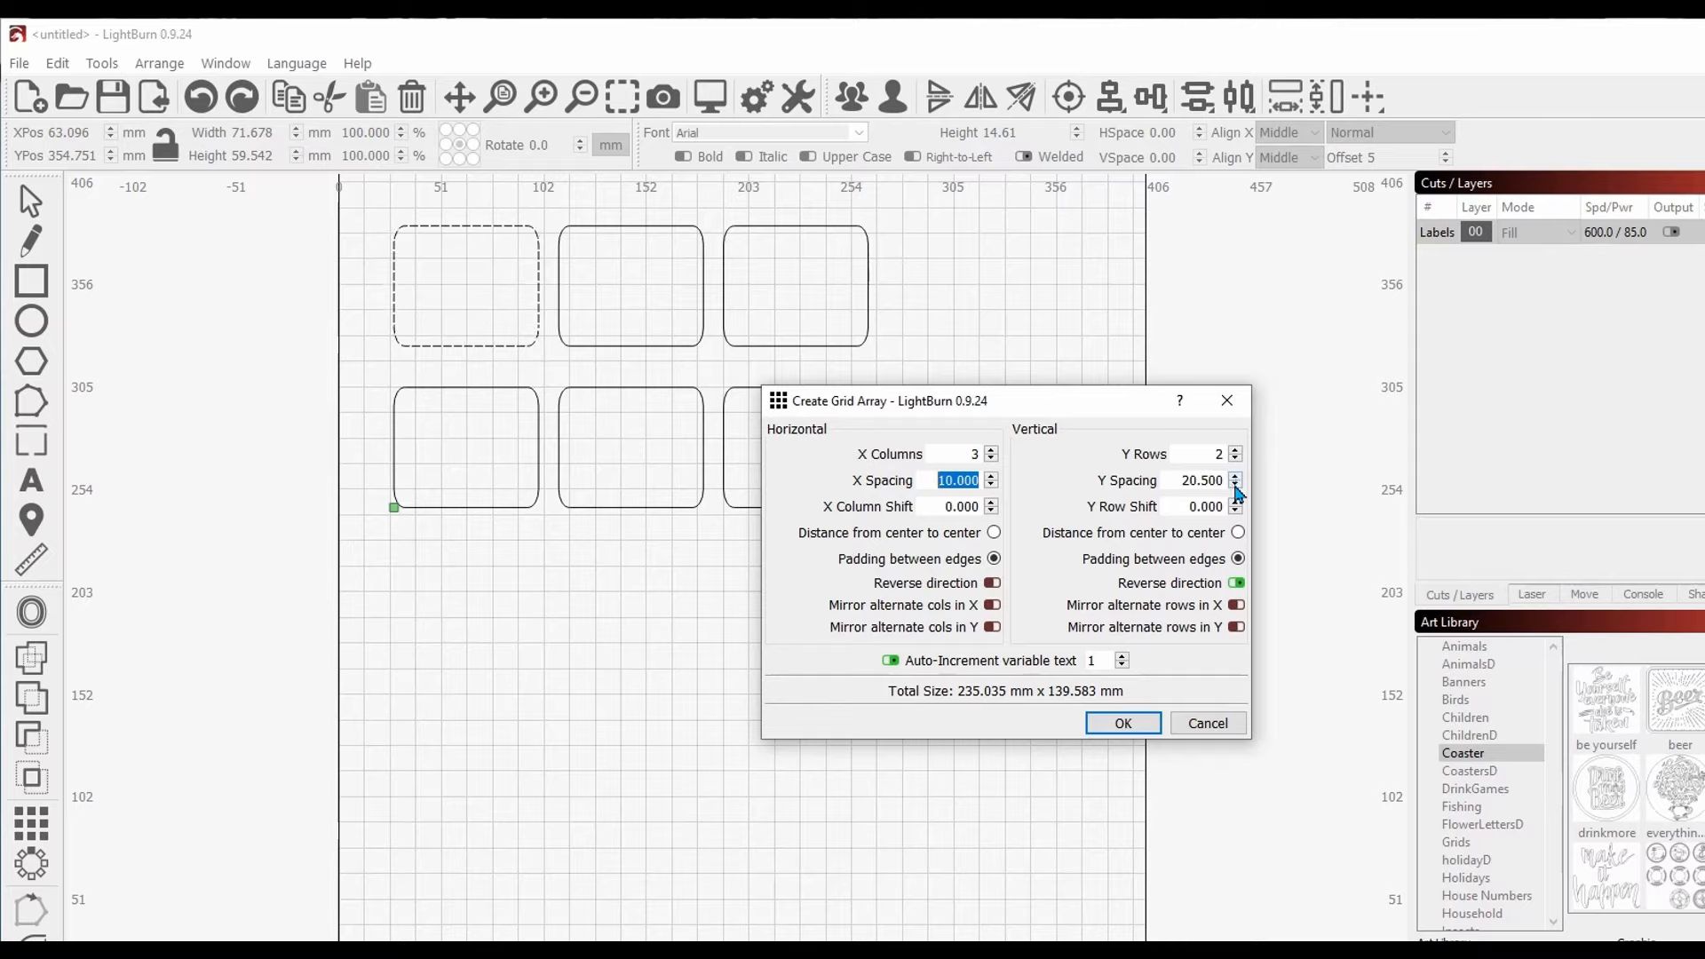
Step: Reduce the grid array's vertical spacing to 8.5 mm and create the array
left_click(1235, 487)
left_click(1235, 487)
left_click(1235, 487)
left_click(1235, 487)
left_click(1236, 487)
left_click(1235, 487)
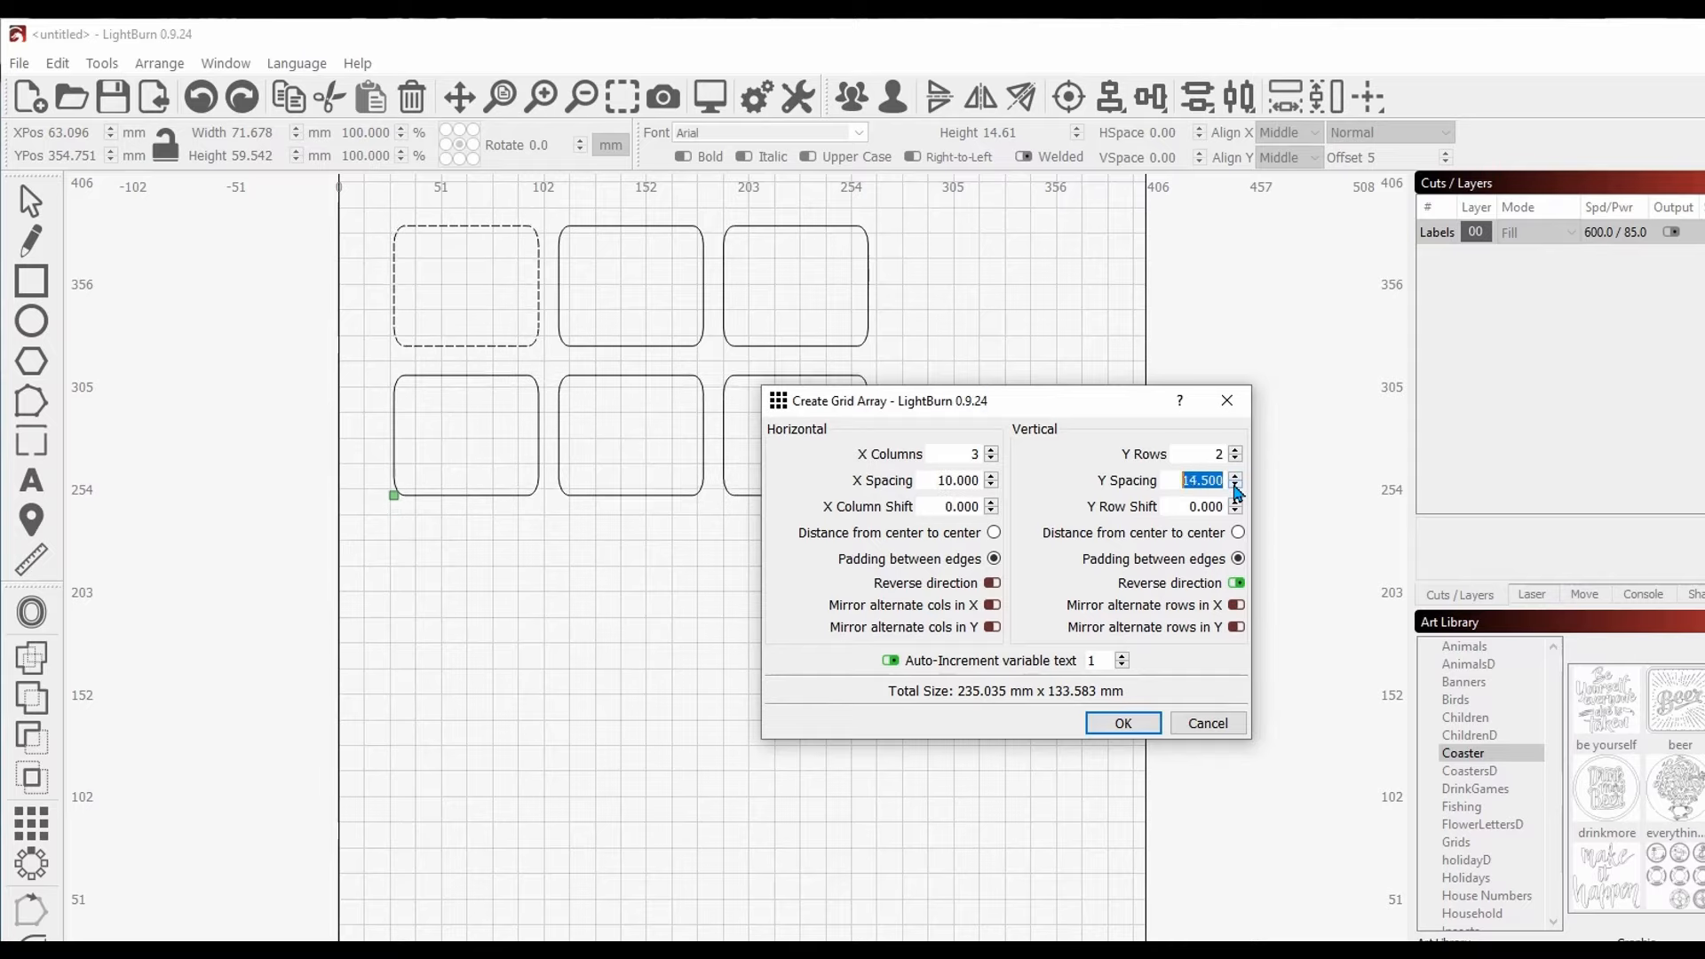
left_click(1236, 486)
left_click(1236, 486)
left_click(1235, 486)
left_click(1235, 487)
left_click(1235, 486)
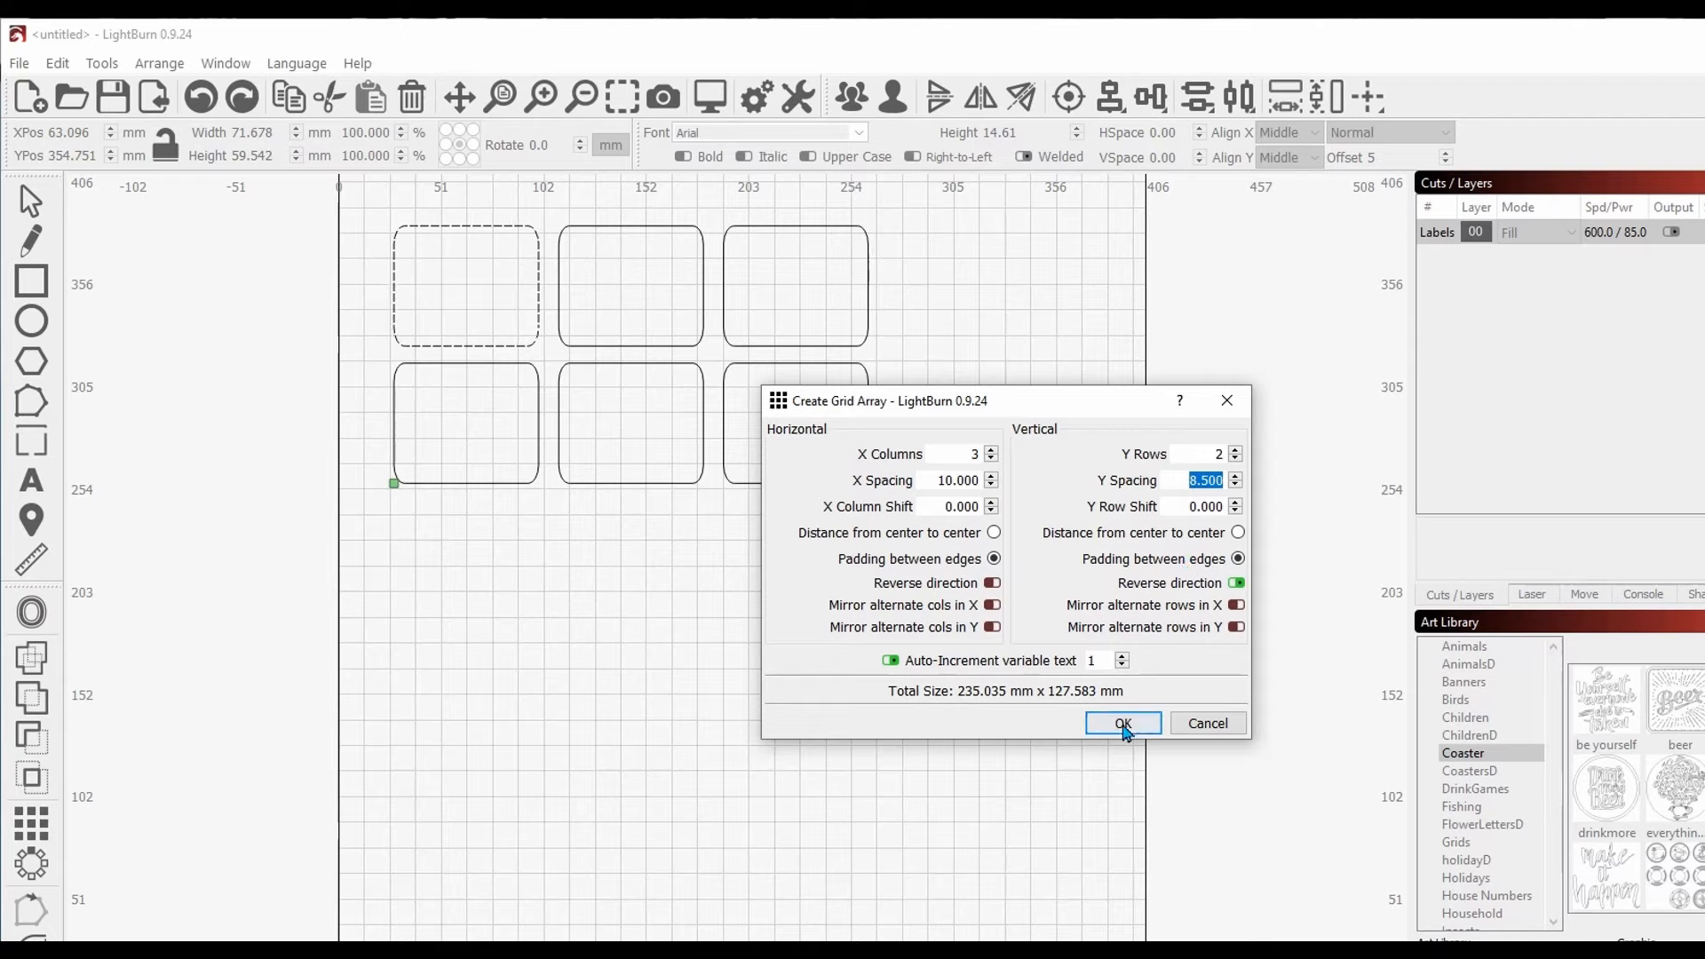
left_click(1123, 724)
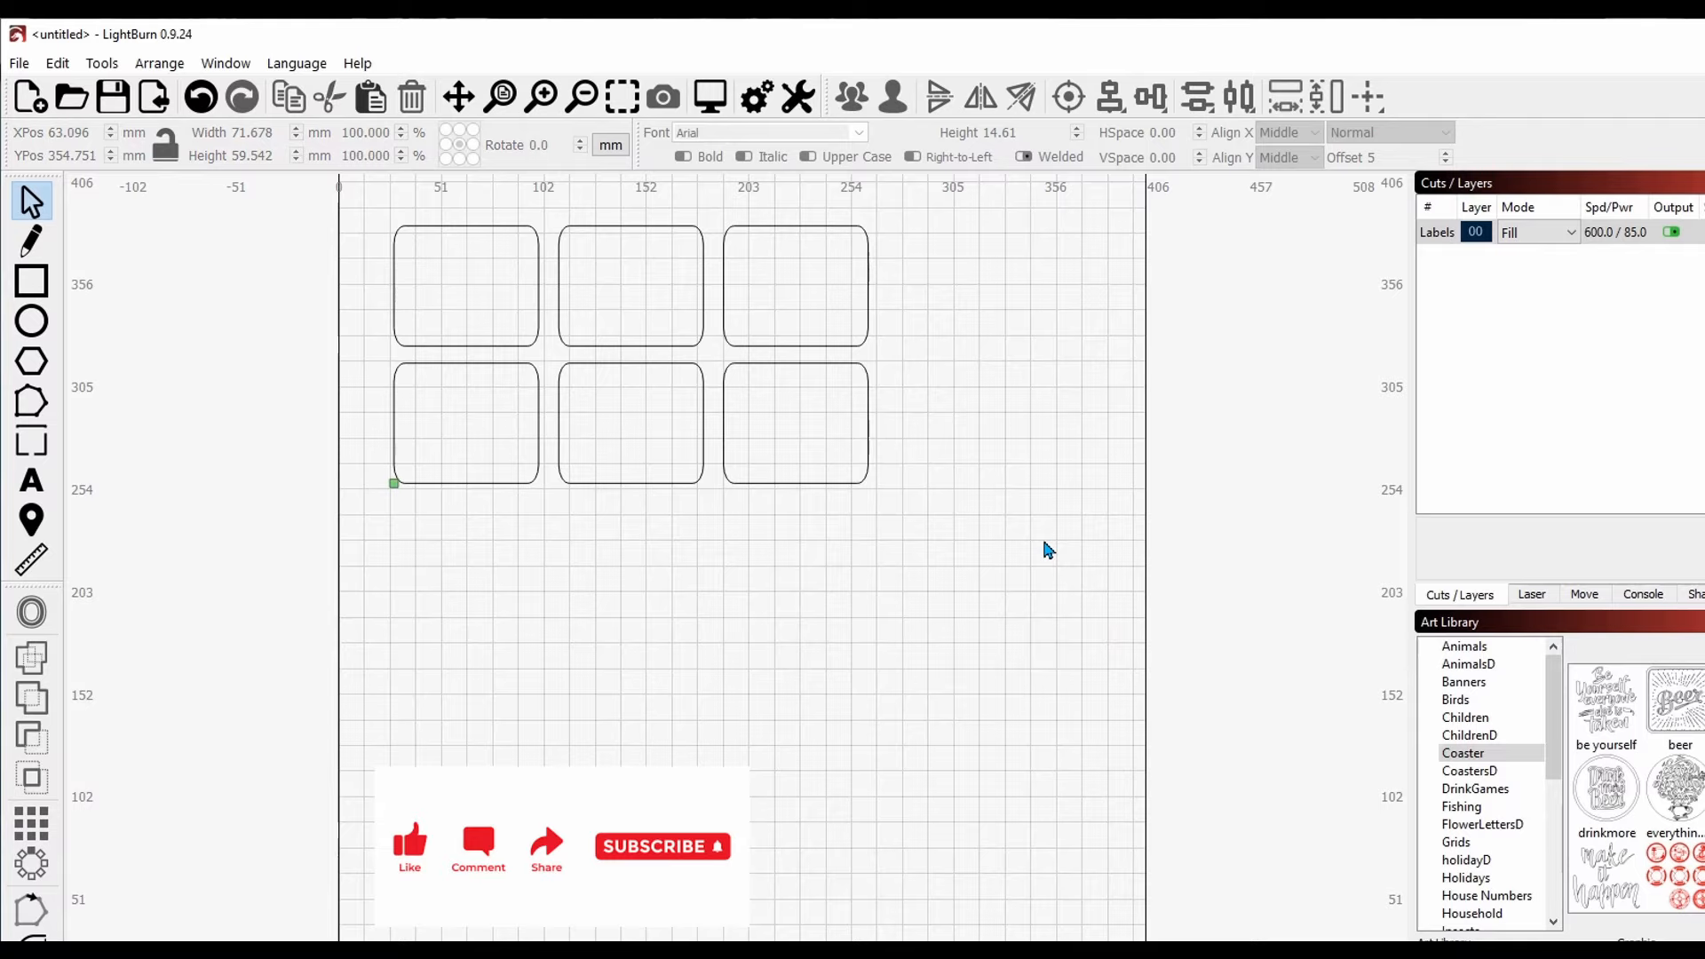
Step: Select all the rounded rectangles in the array and delete them
key("ctrl+a")
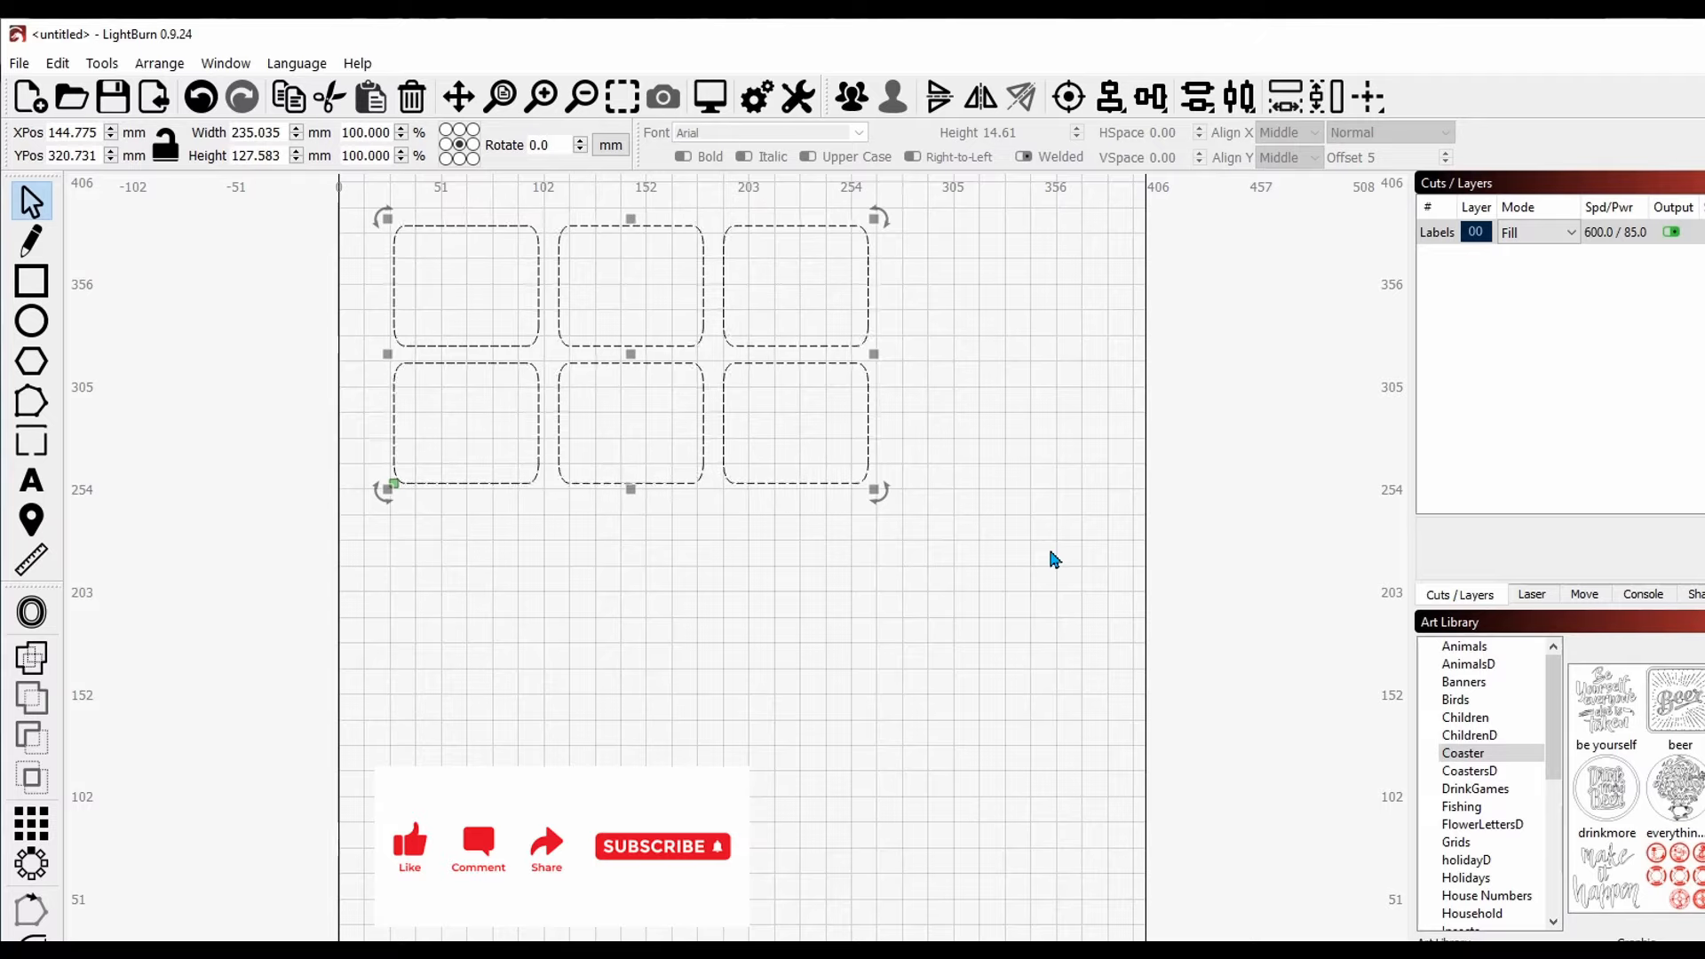
key("Delete")
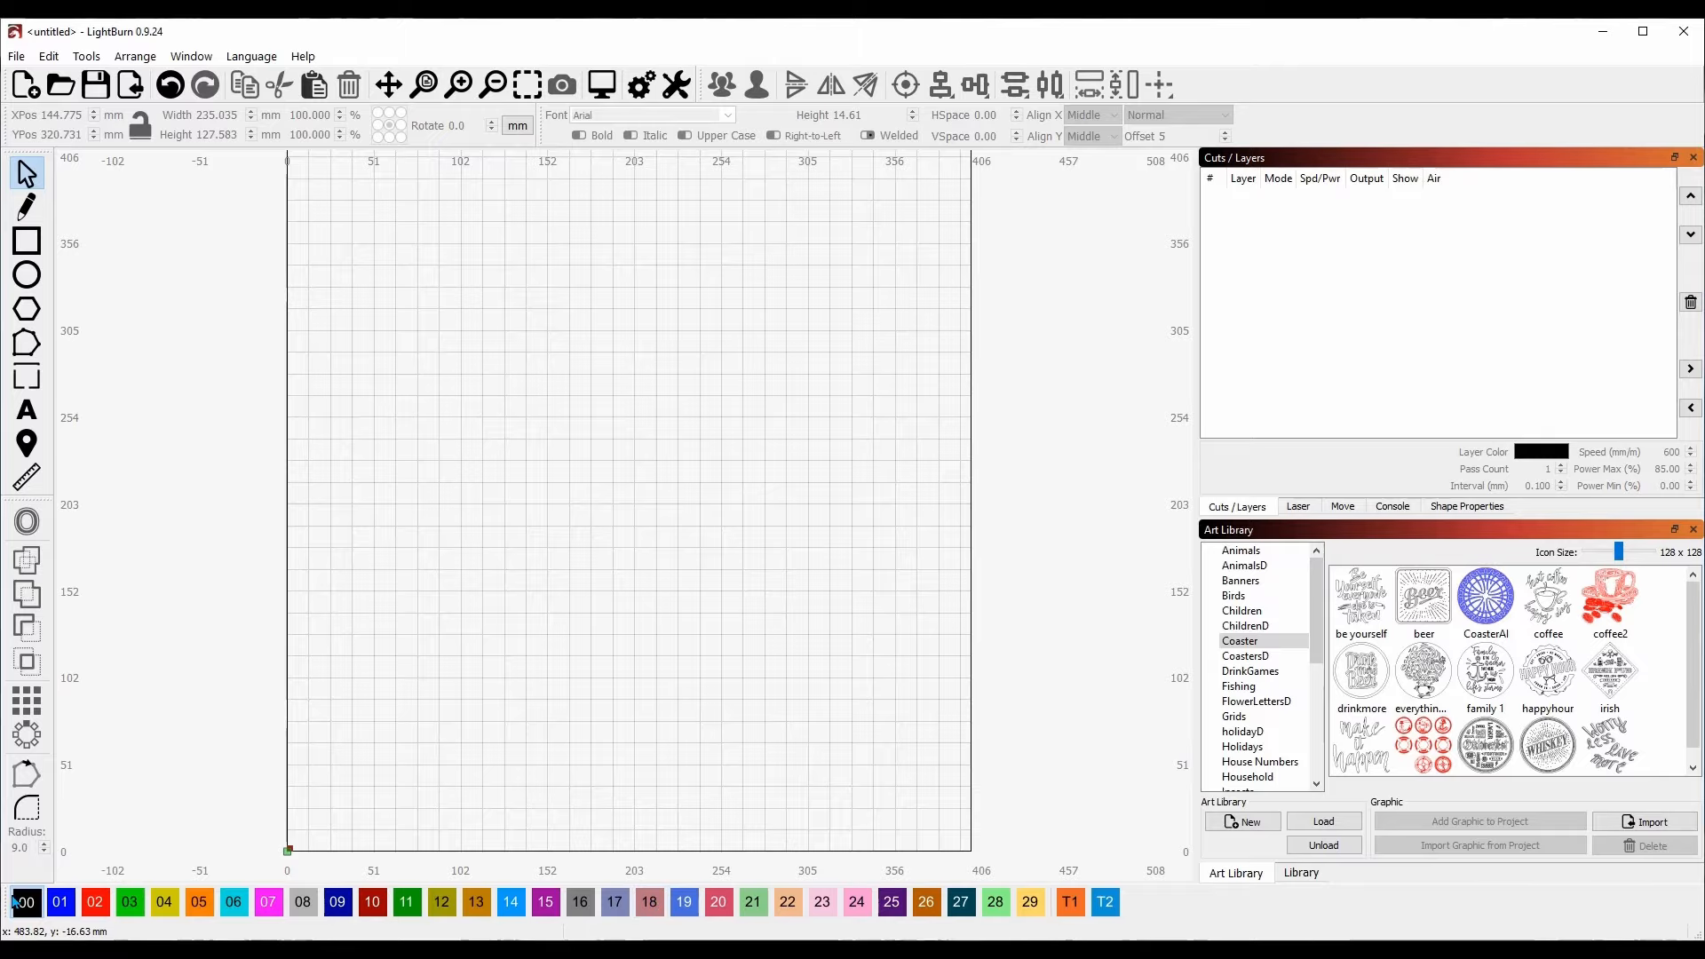
Step: Dock the colour palette vertically beside the drawing tools and float the Cuts / Layers panel over the workspace
left_click_drag(7, 904, 77, 199)
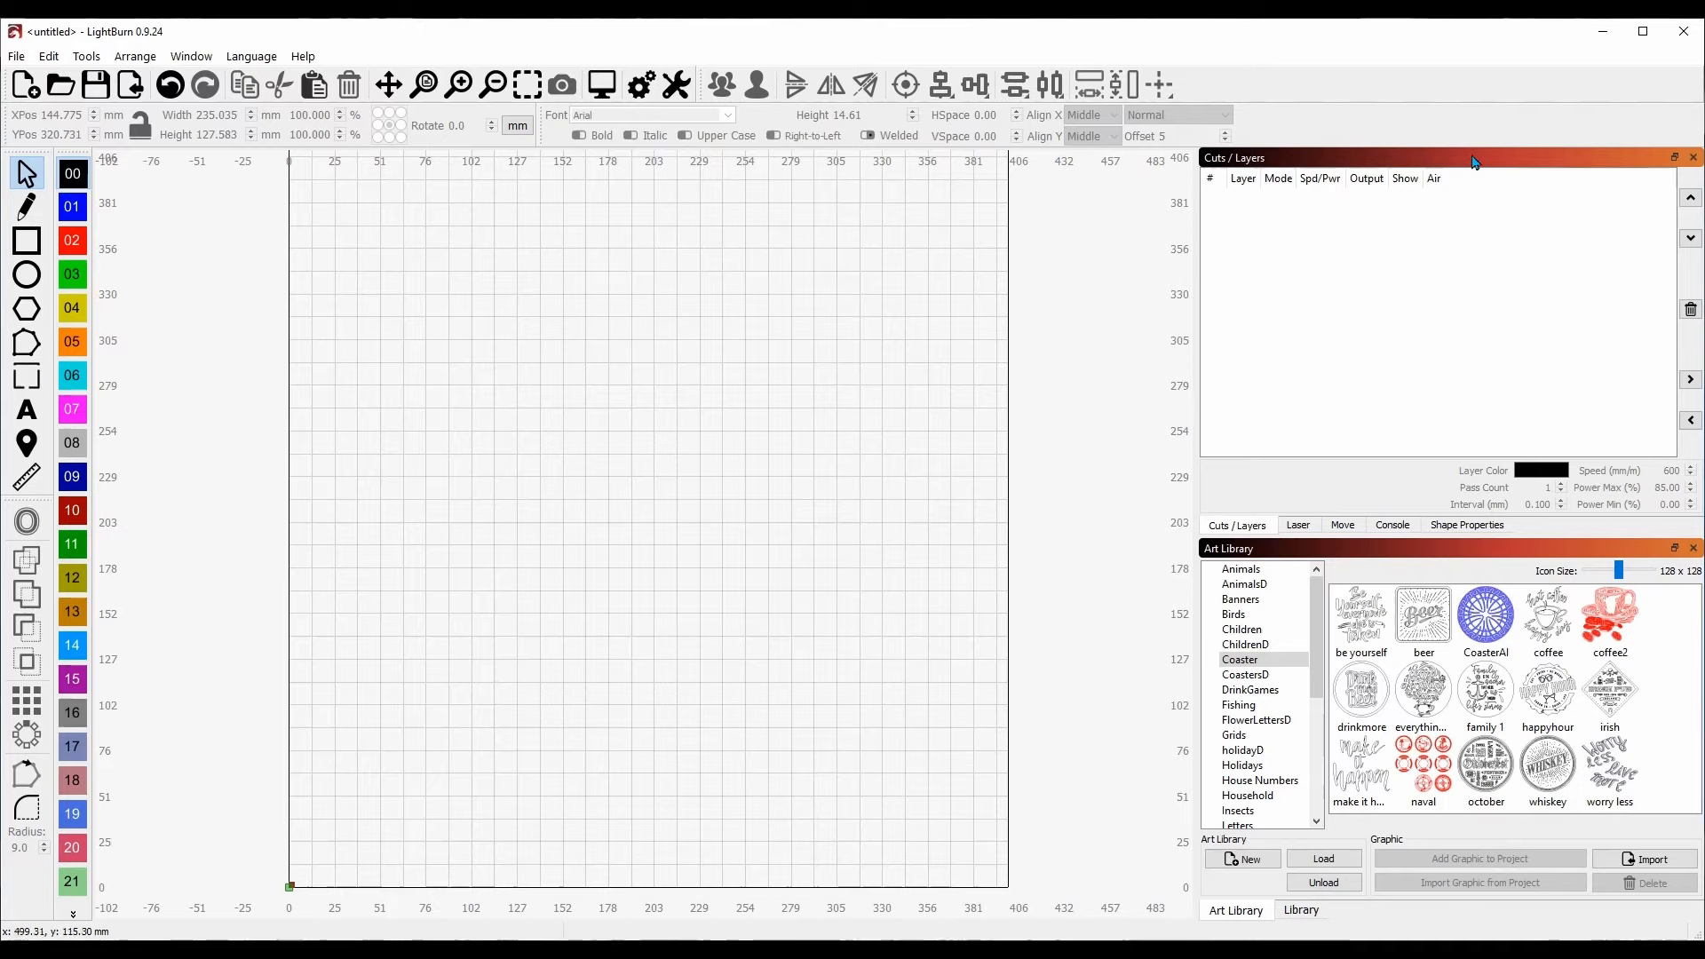
left_click_drag(1473, 167, 772, 304)
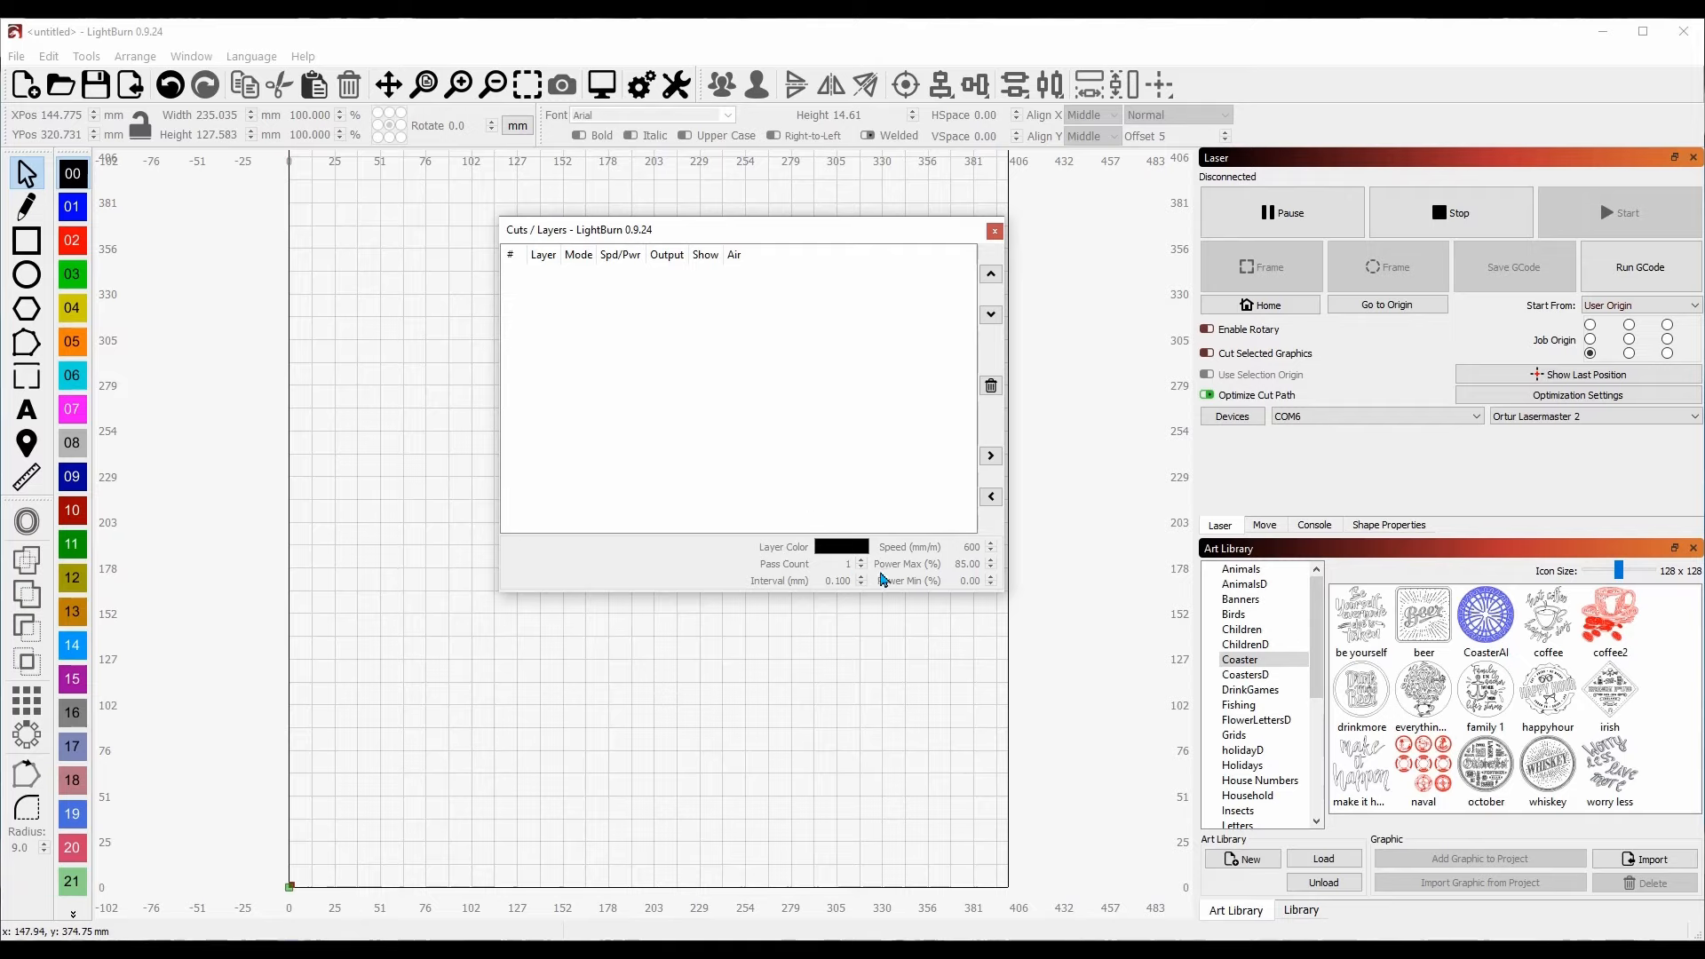
left_click_drag(784, 236, 942, 232)
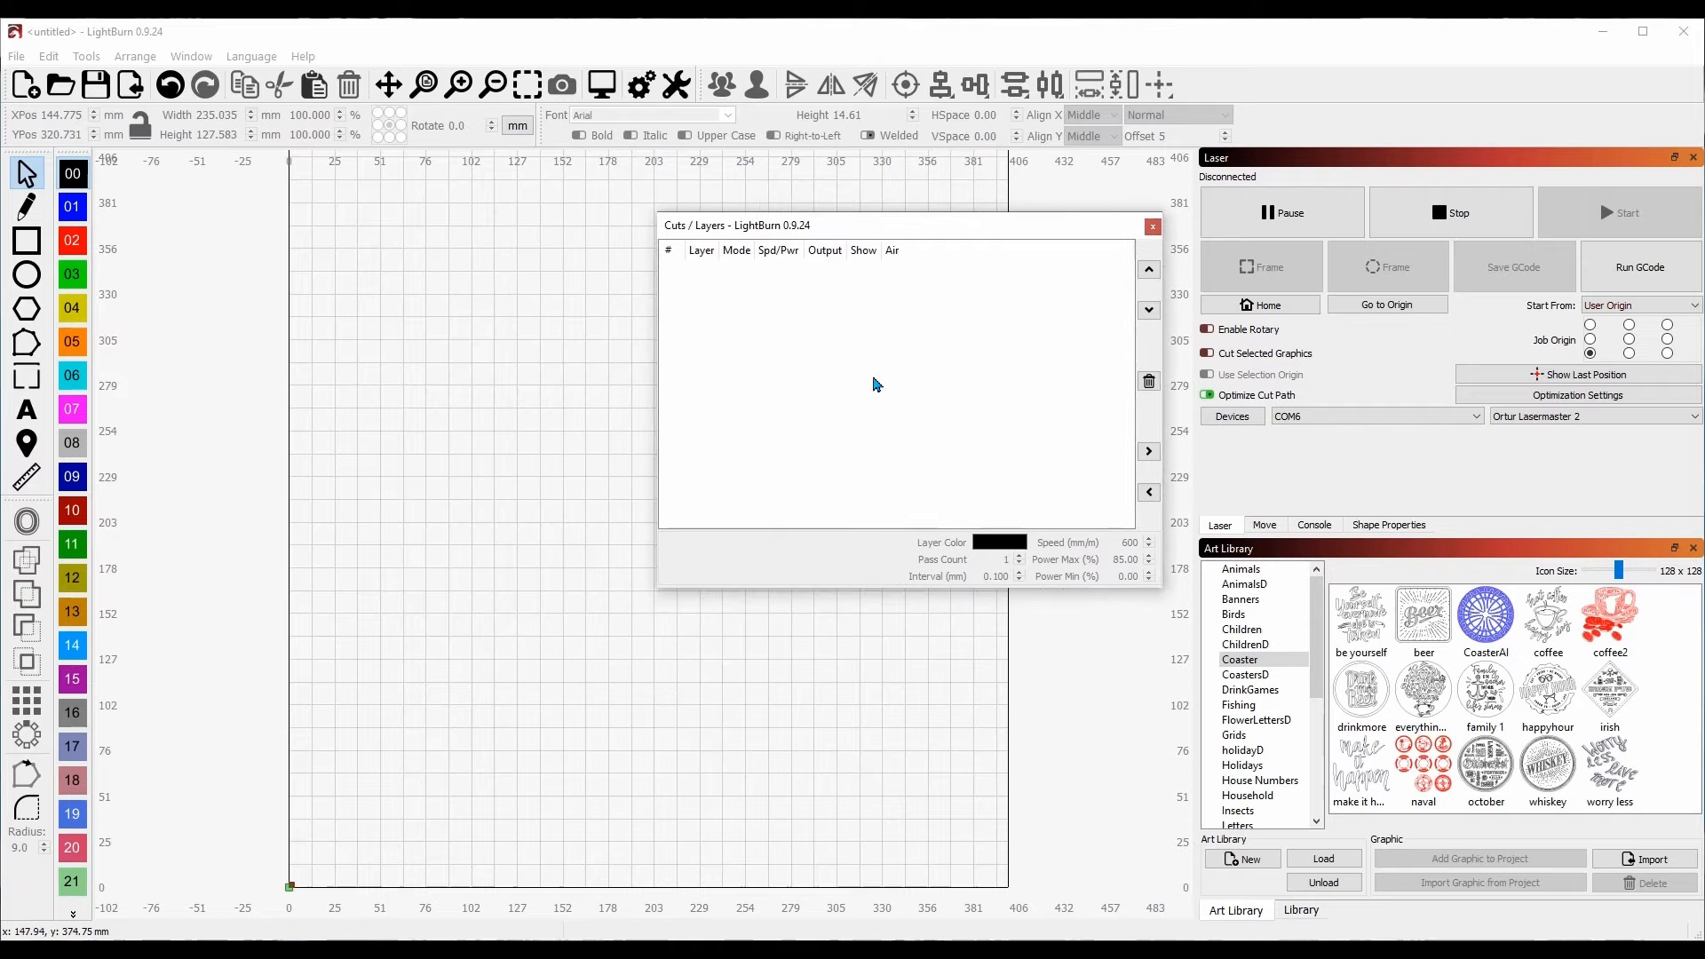
Step: Make the floating Cuts / Layers panel narrower and taller, and place it next to the docked Laser panel
left_click_drag(1164, 471, 963, 469)
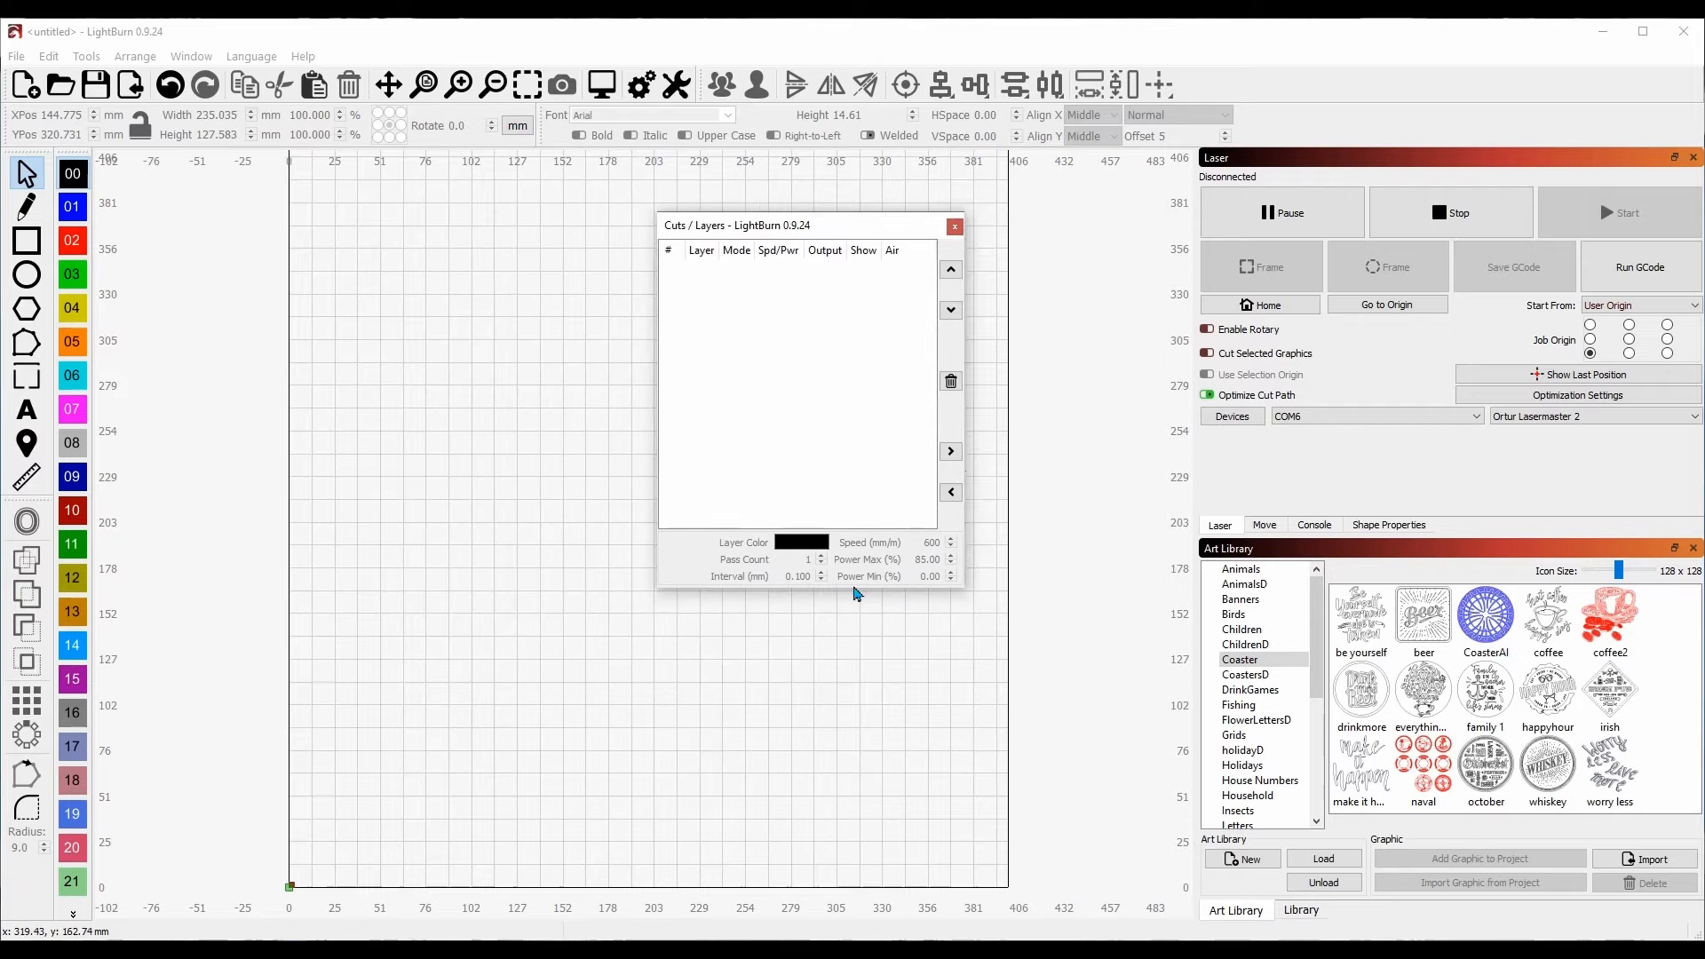
left_click_drag(851, 591, 871, 833)
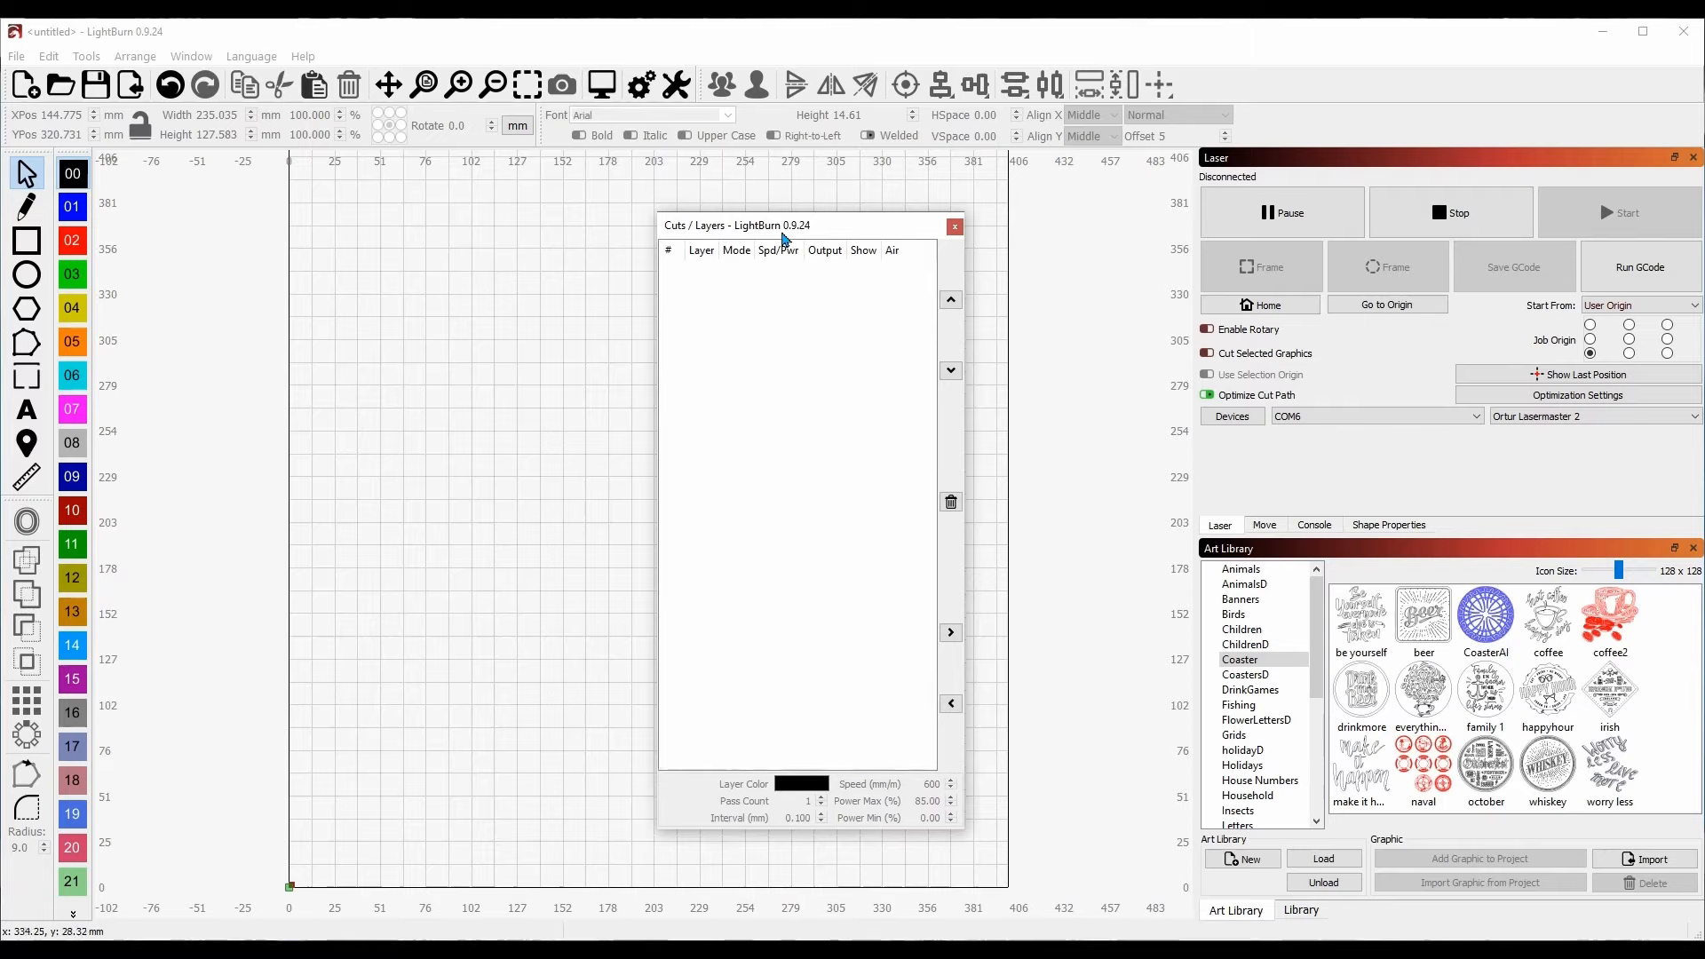
left_click_drag(784, 236, 1011, 184)
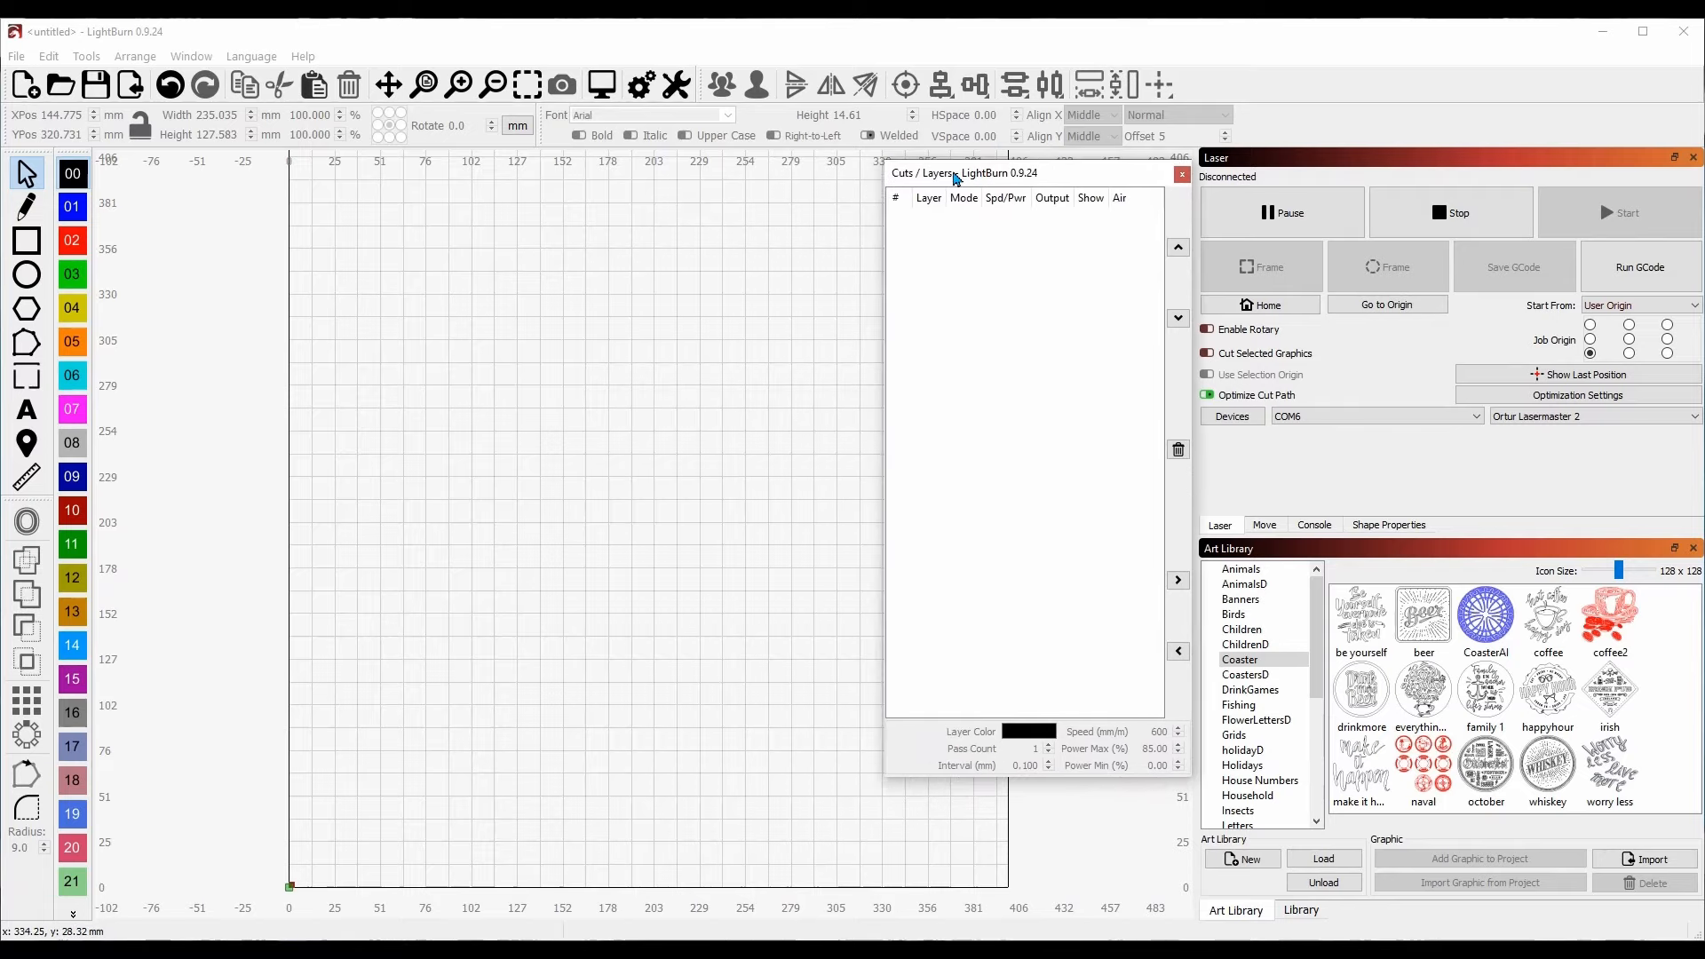
Step: Draw a rectangle about 110 mm wide and 124 mm high on the workspace, centred near X 82 mm, Y 253 mm
left_click(620, 341)
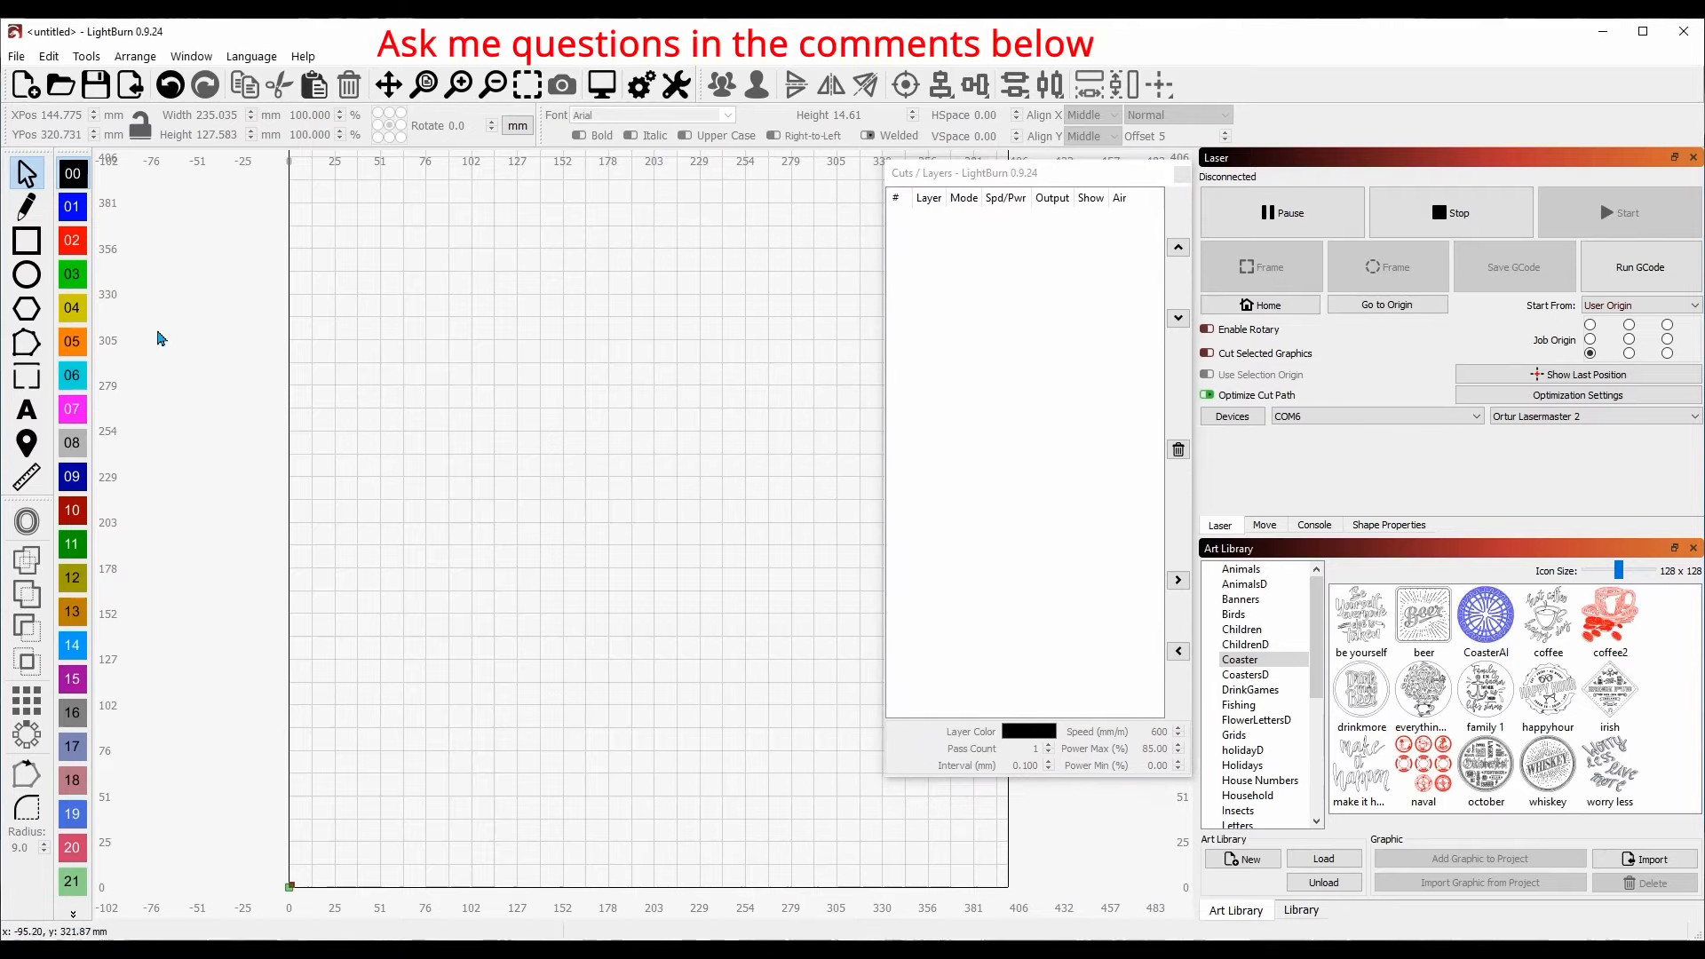
key("ctrl+r")
mouse_move(337, 319)
left_mouse_down()
mouse_move(495, 536)
mouse_move(535, 543)
left_mouse_up()
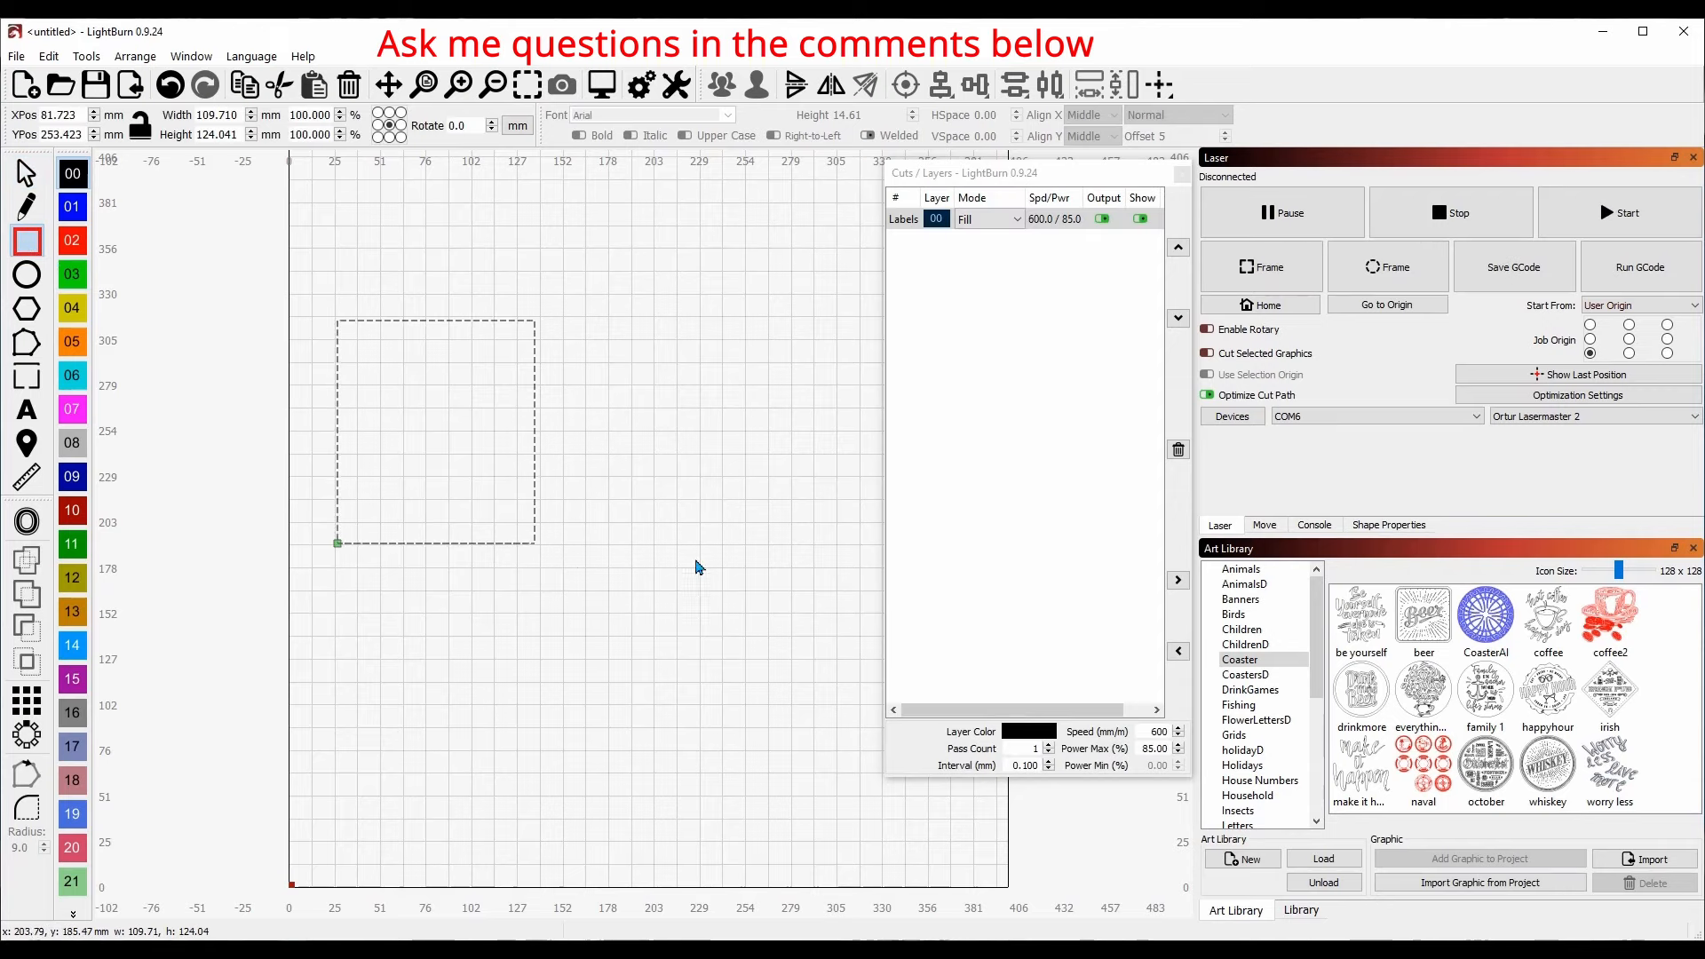
Step: Dock the floating Cuts / Layers panel back into the panel group above the Art Library
left_click(902, 223)
left_click(652, 531)
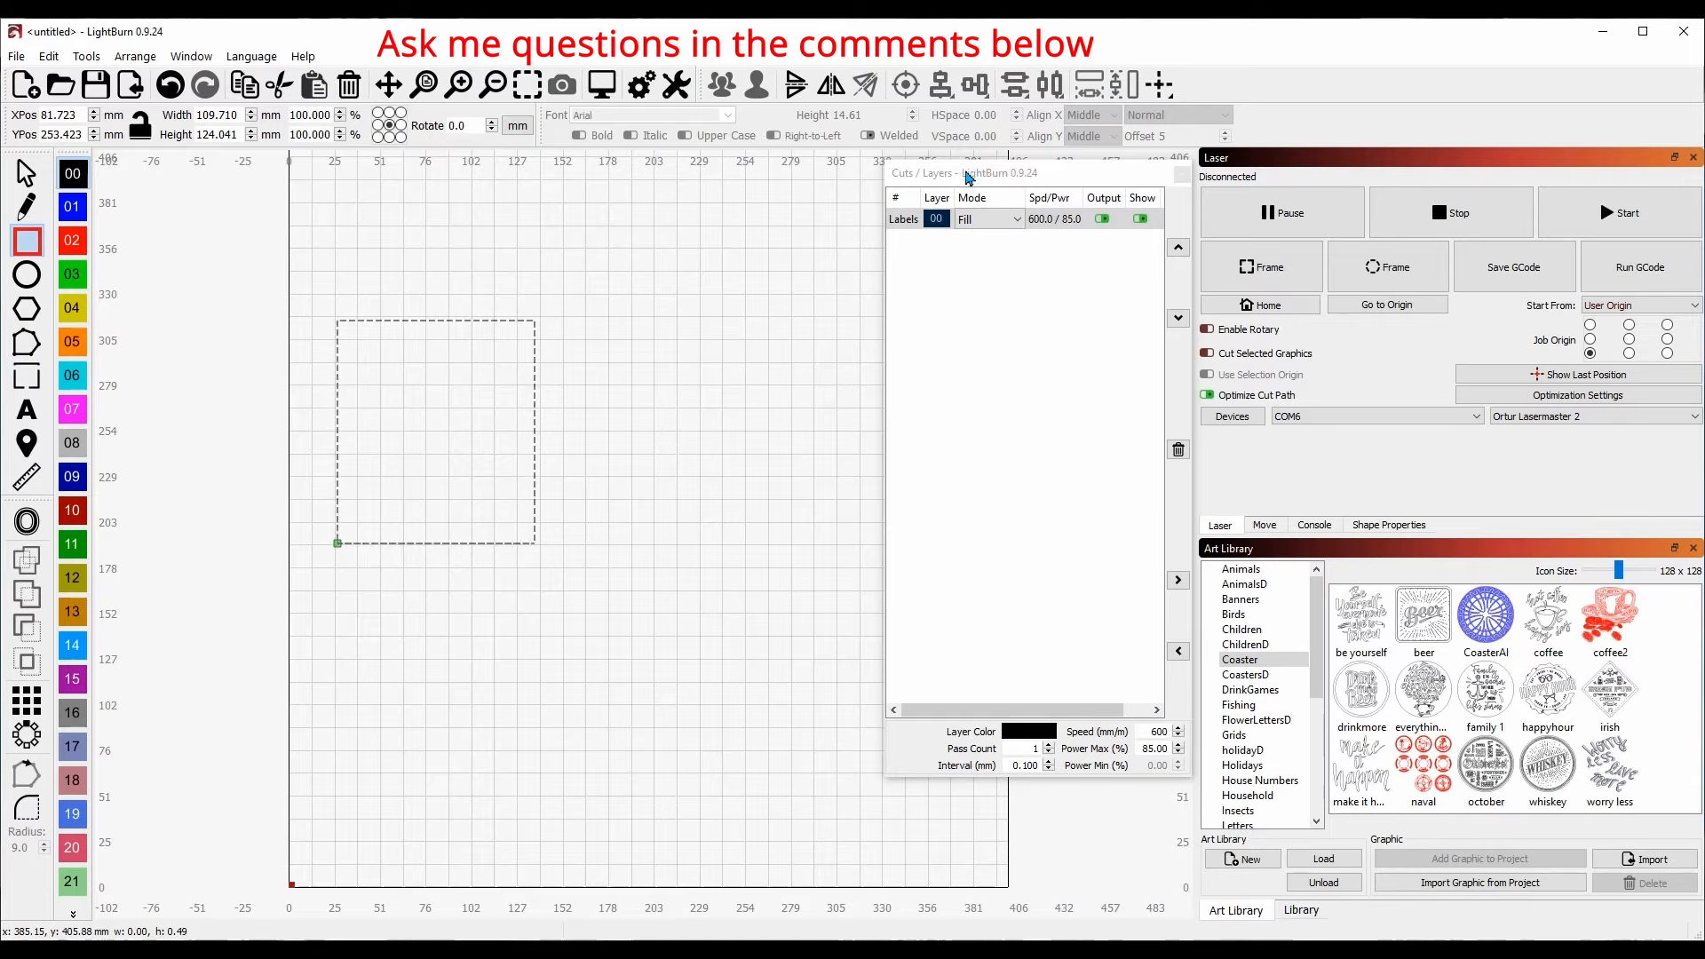
left_click_drag(966, 179, 1329, 251)
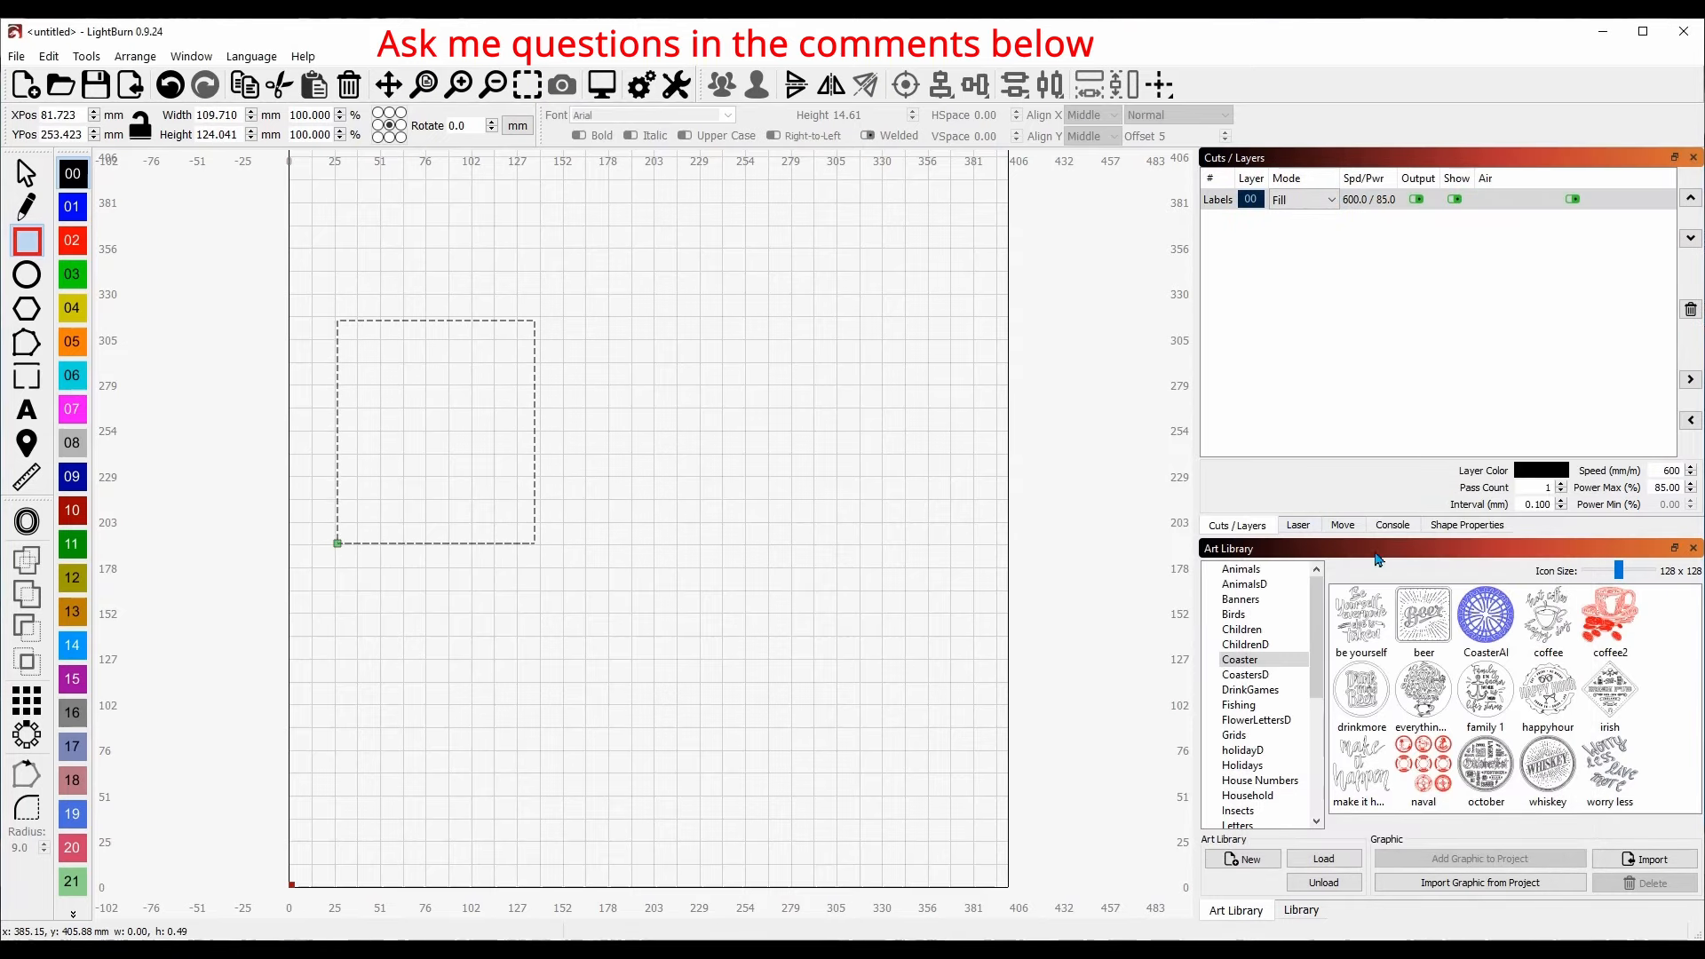
Step: Reorder the Console panel to come after Shape Properties, and detach it from the group and close it
left_click_drag(1341, 526, 1521, 539)
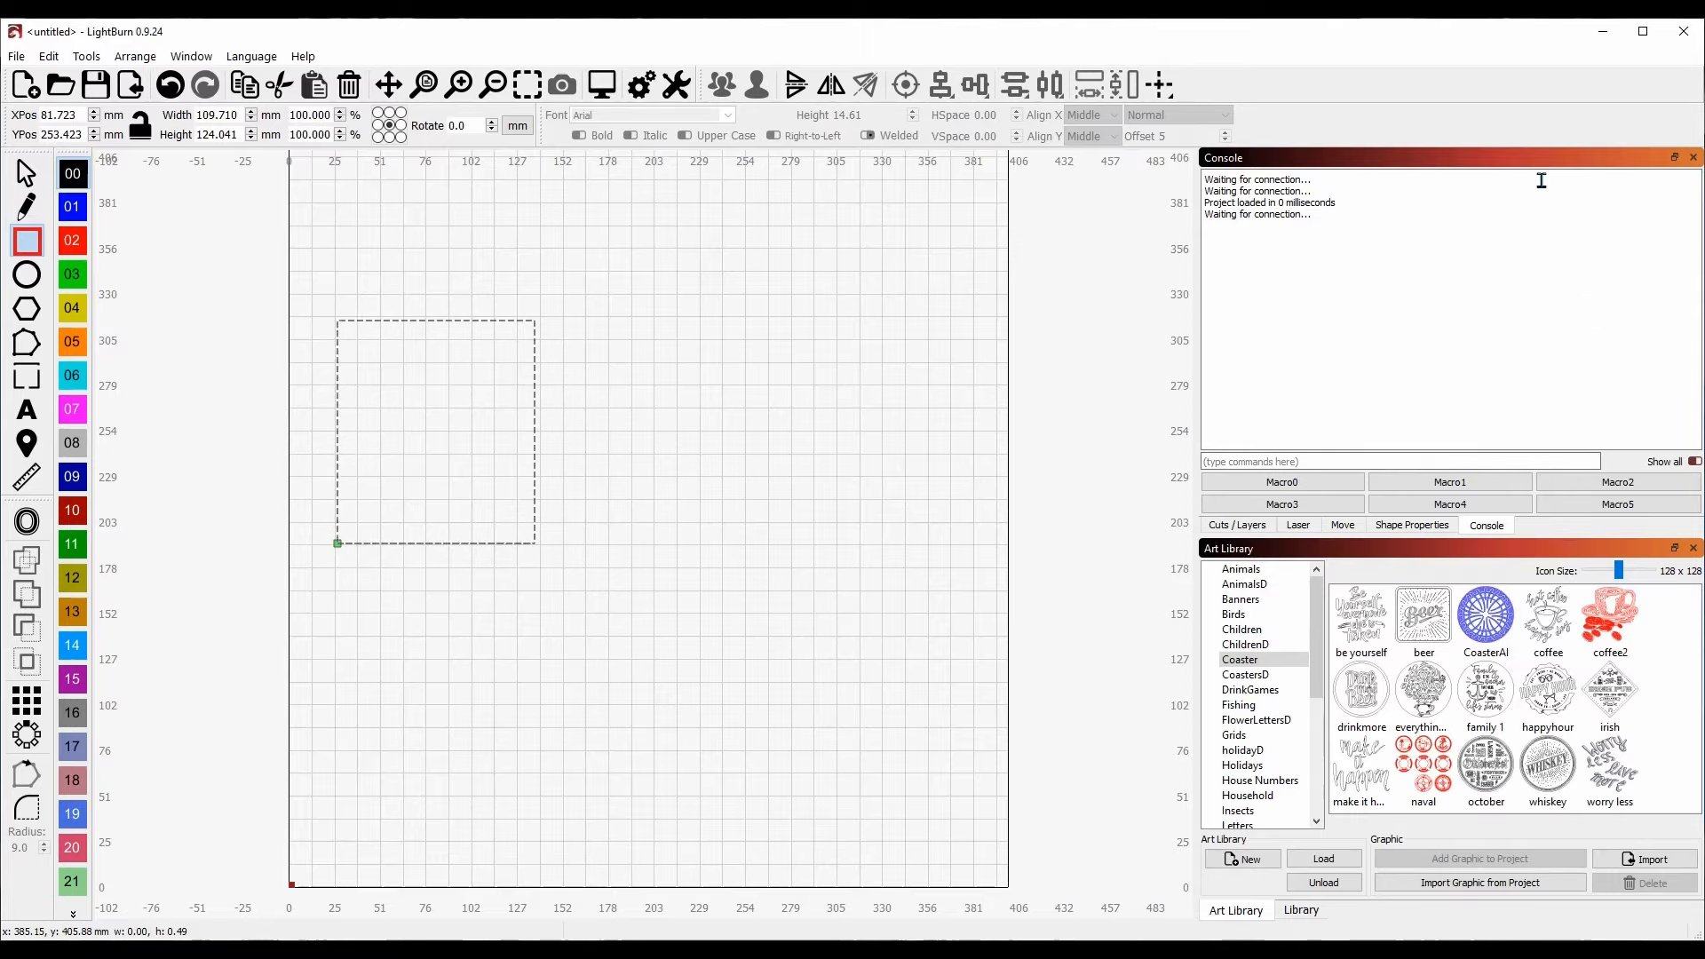
left_click_drag(1582, 156, 938, 284)
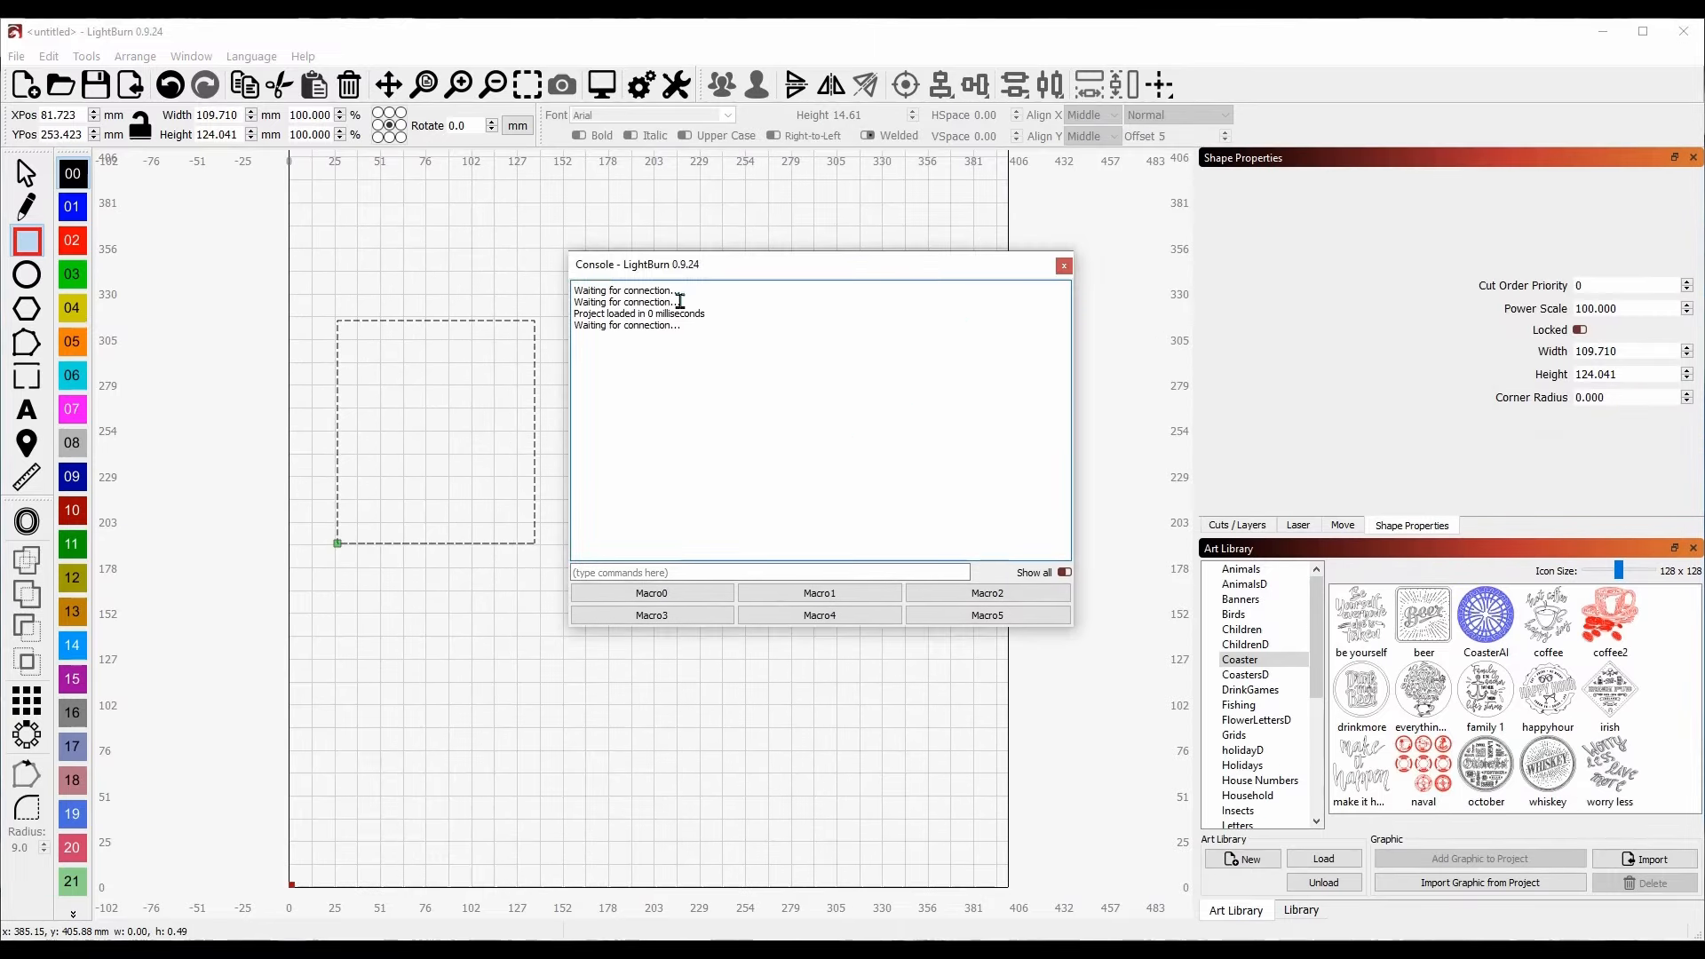
left_click(1064, 267)
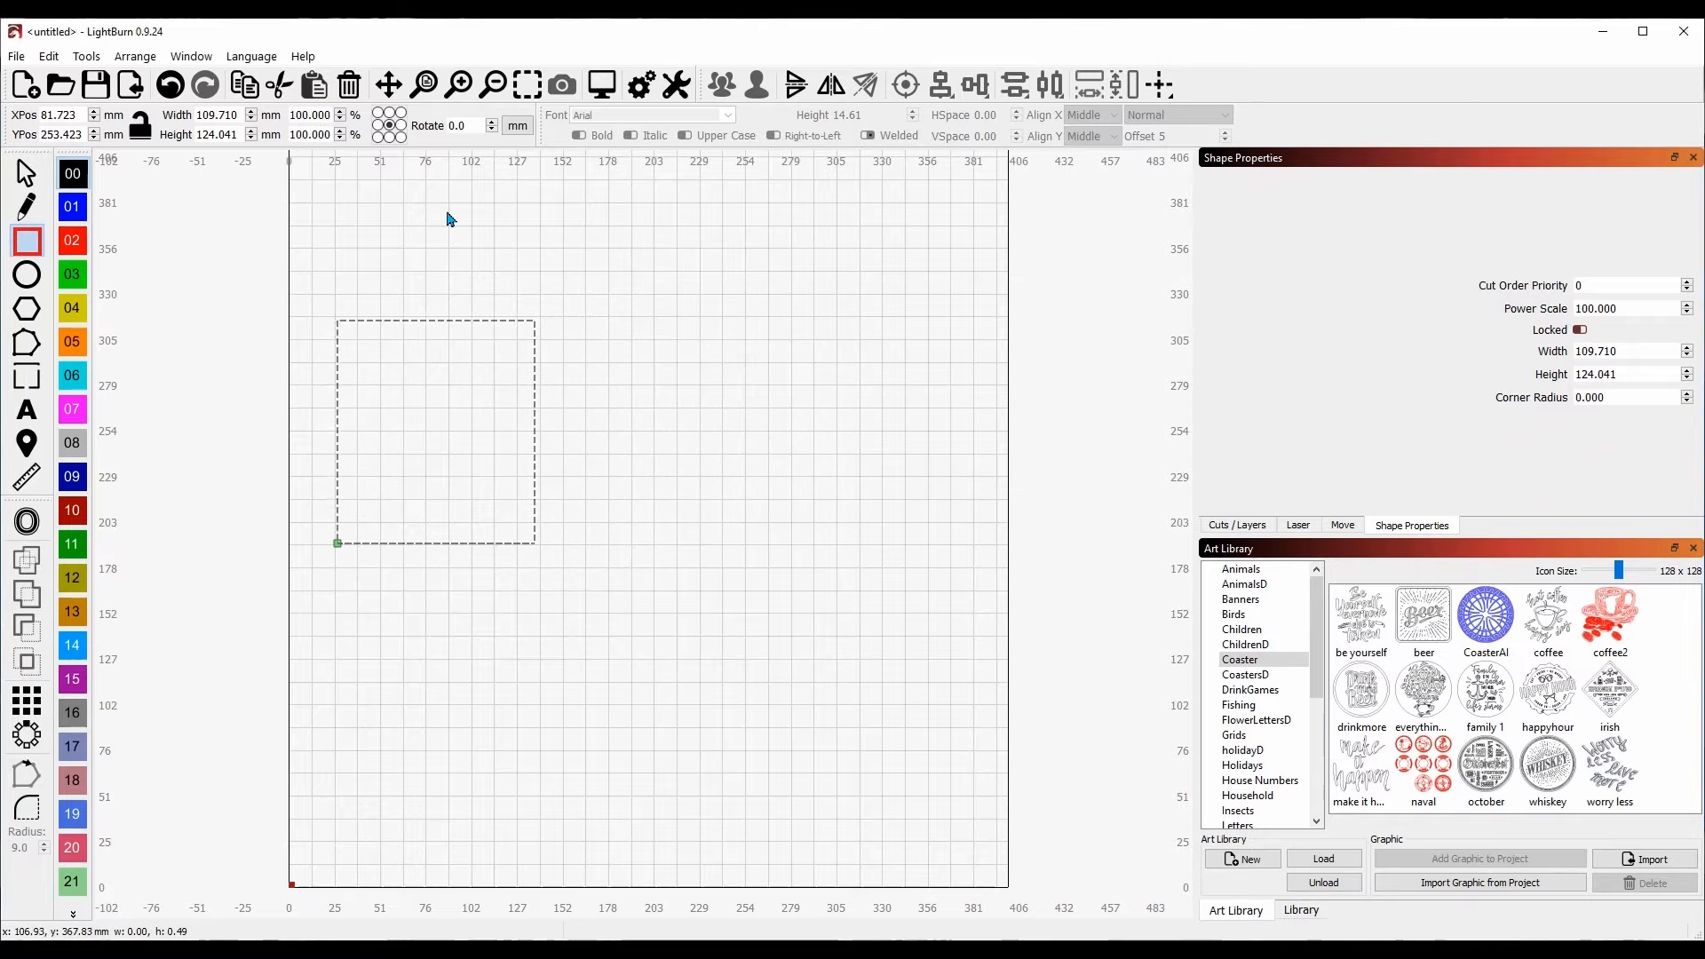
Step: Show the Console panel again and dock it in the panel group above the Art Library
left_click(191, 56)
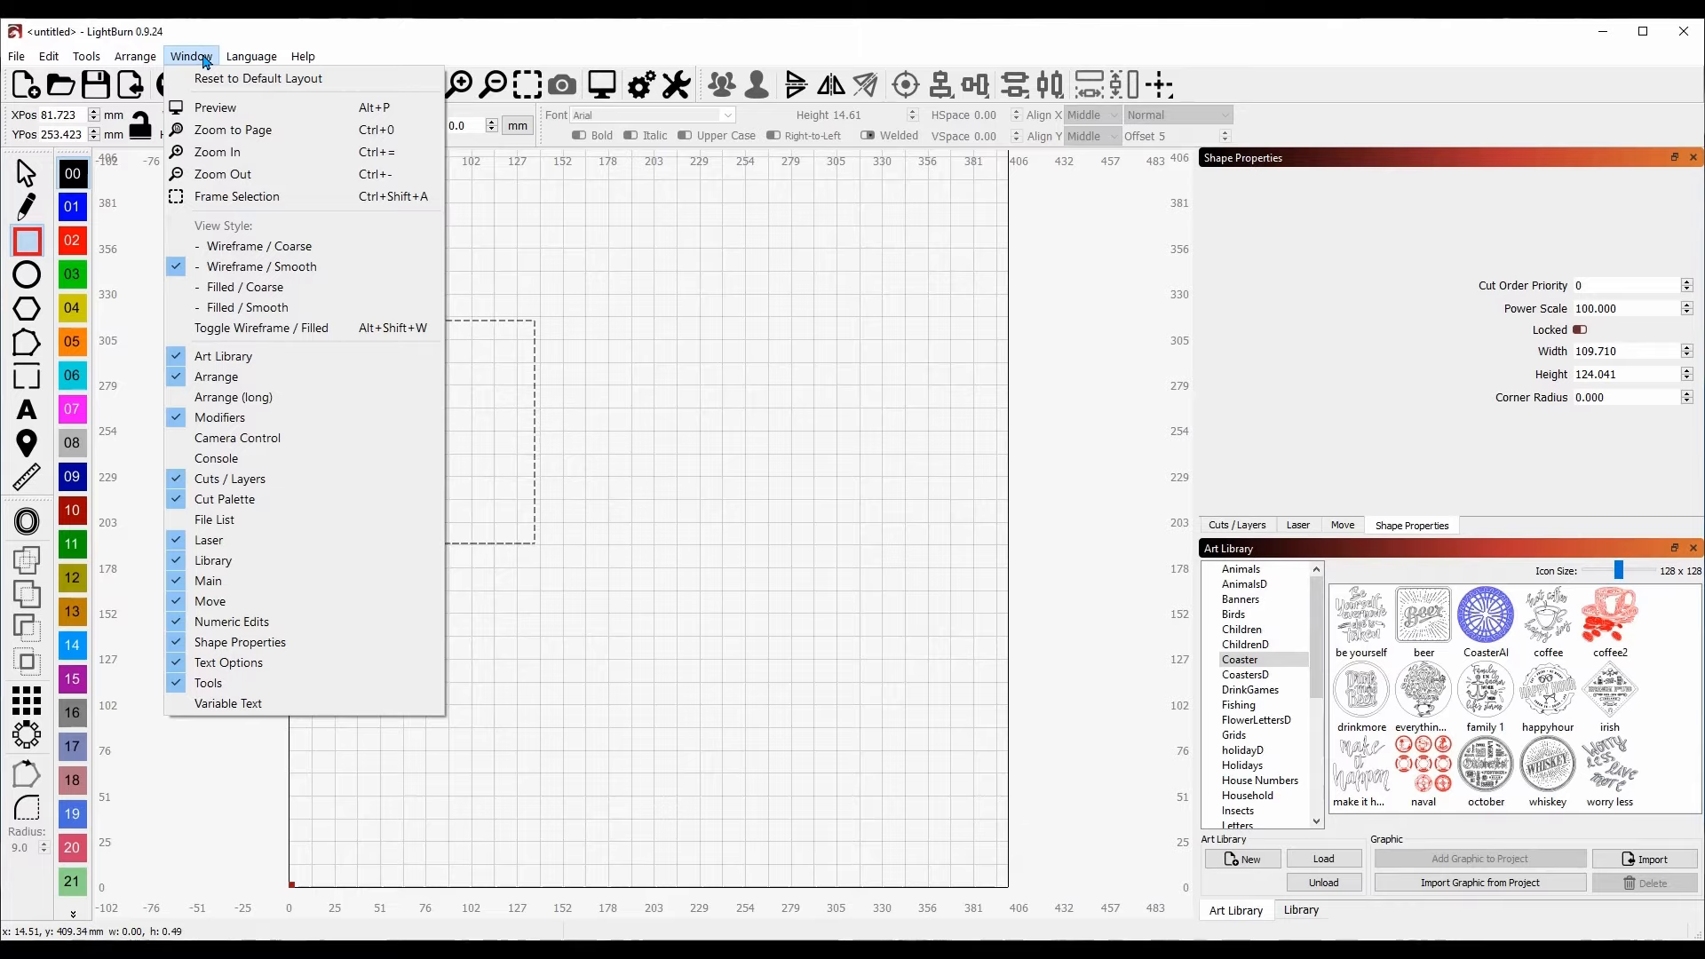
left_click(236, 460)
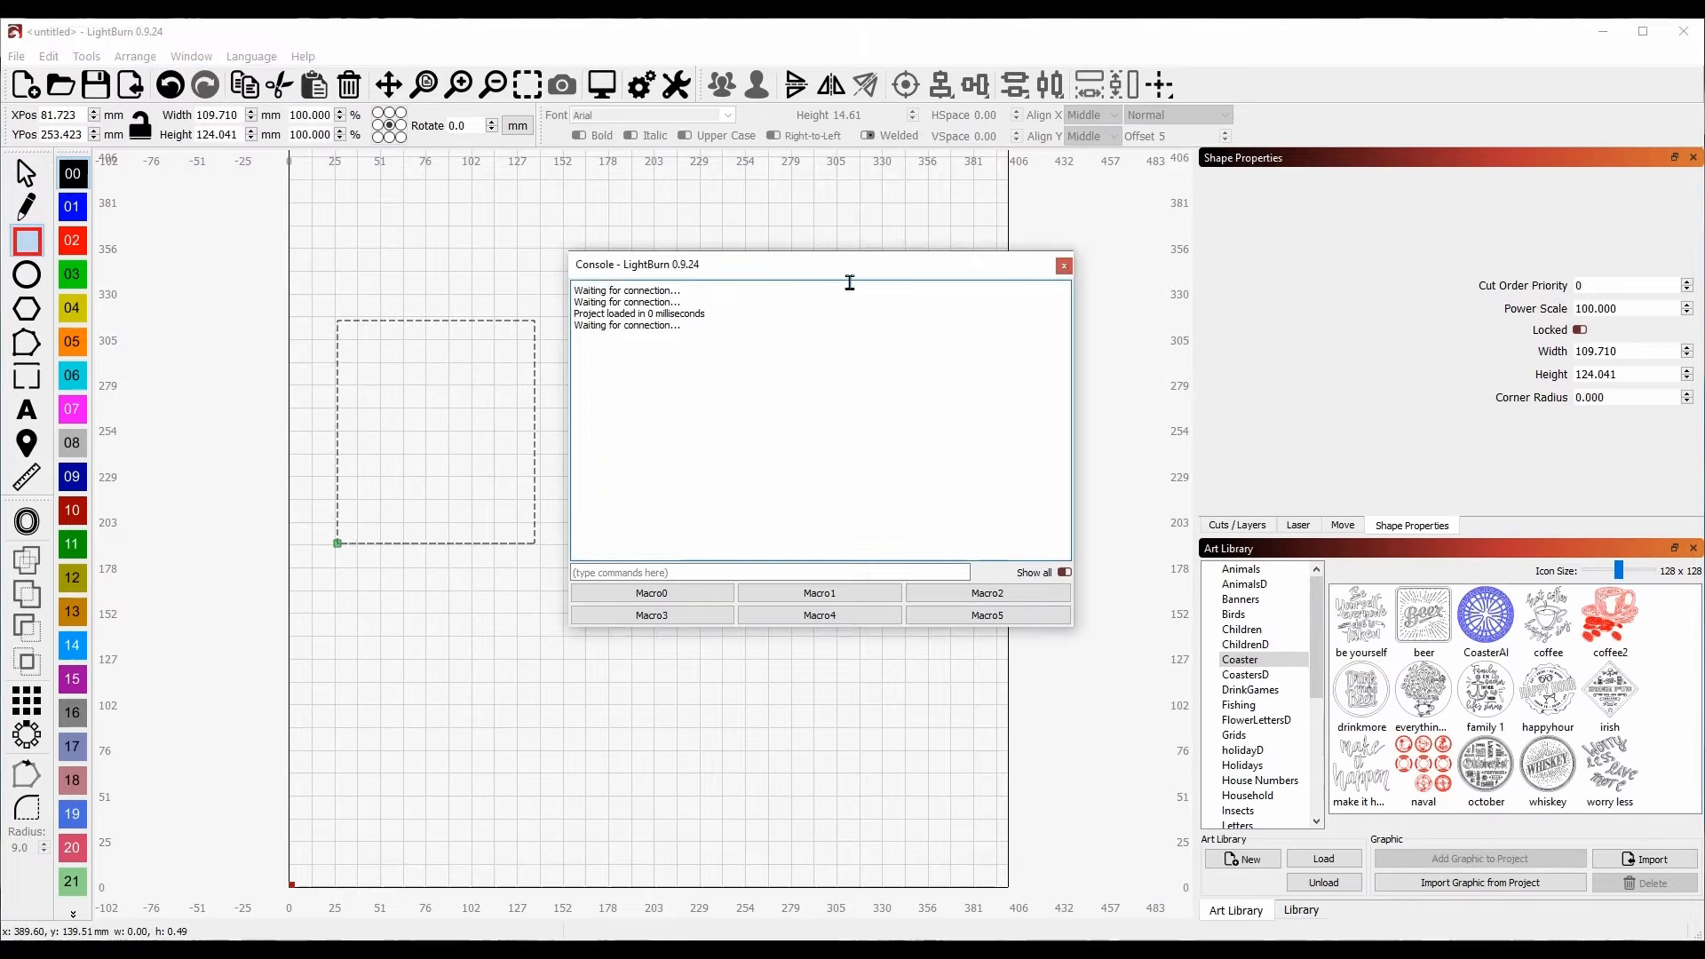
left_click_drag(771, 266, 1275, 240)
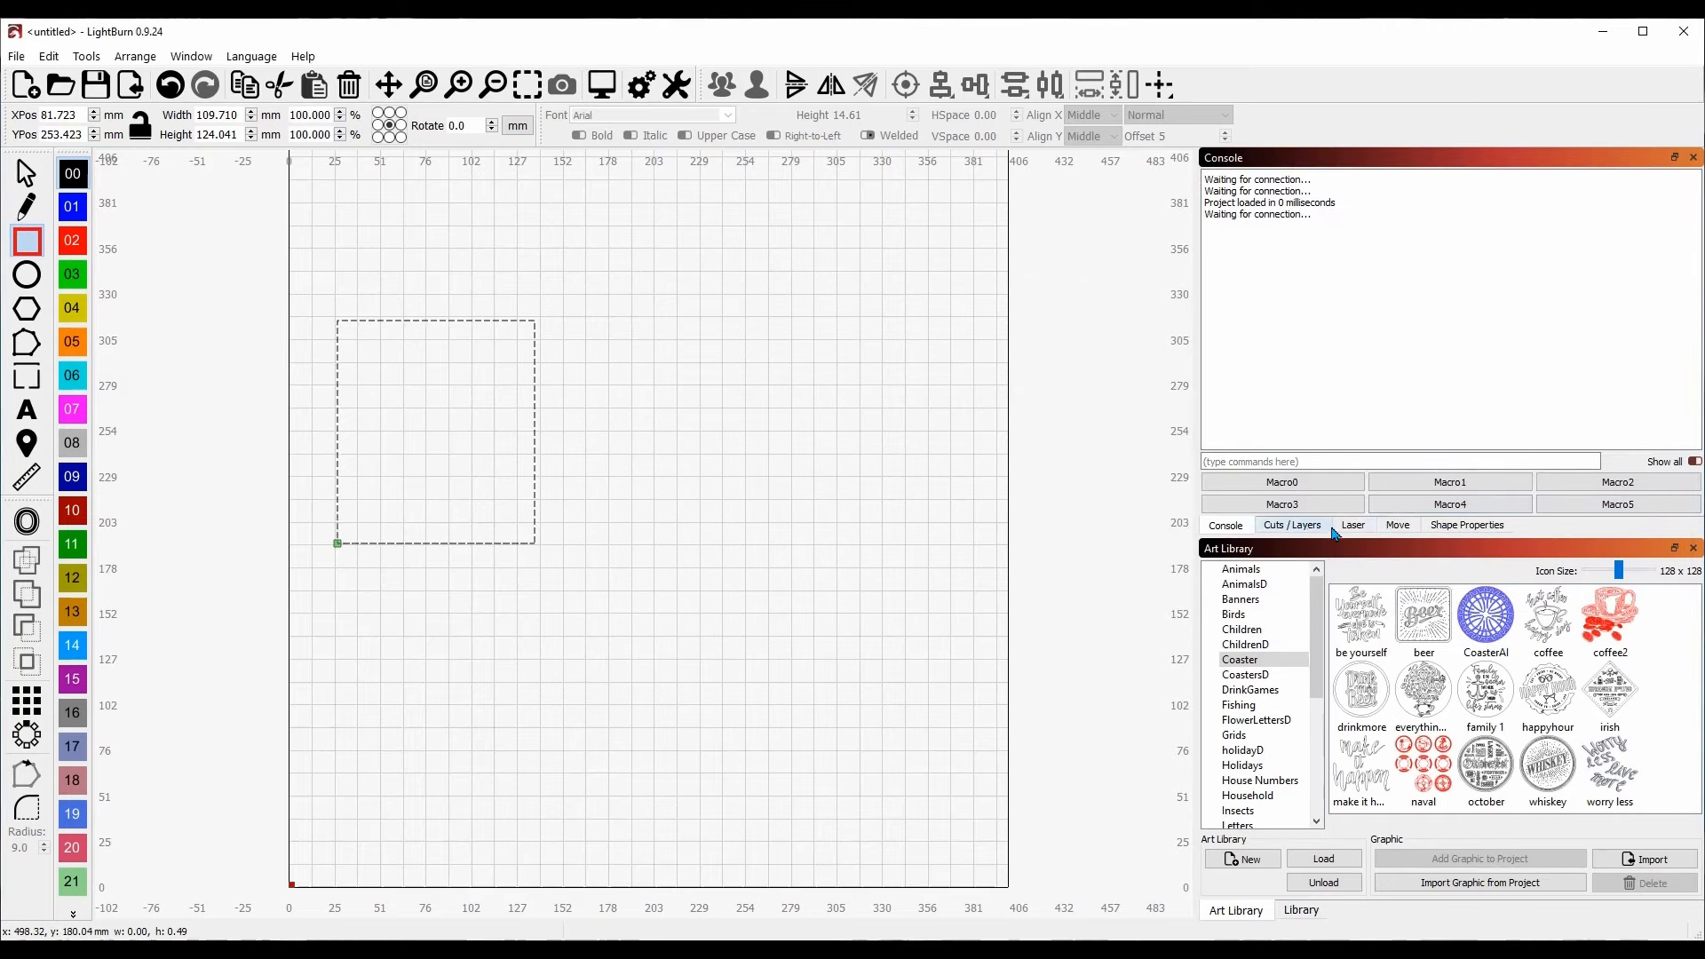
Step: Move the Console panel between Move and Shape Properties, and set the Art Library icon size to 96 x 96
left_click_drag(1234, 537, 1350, 499)
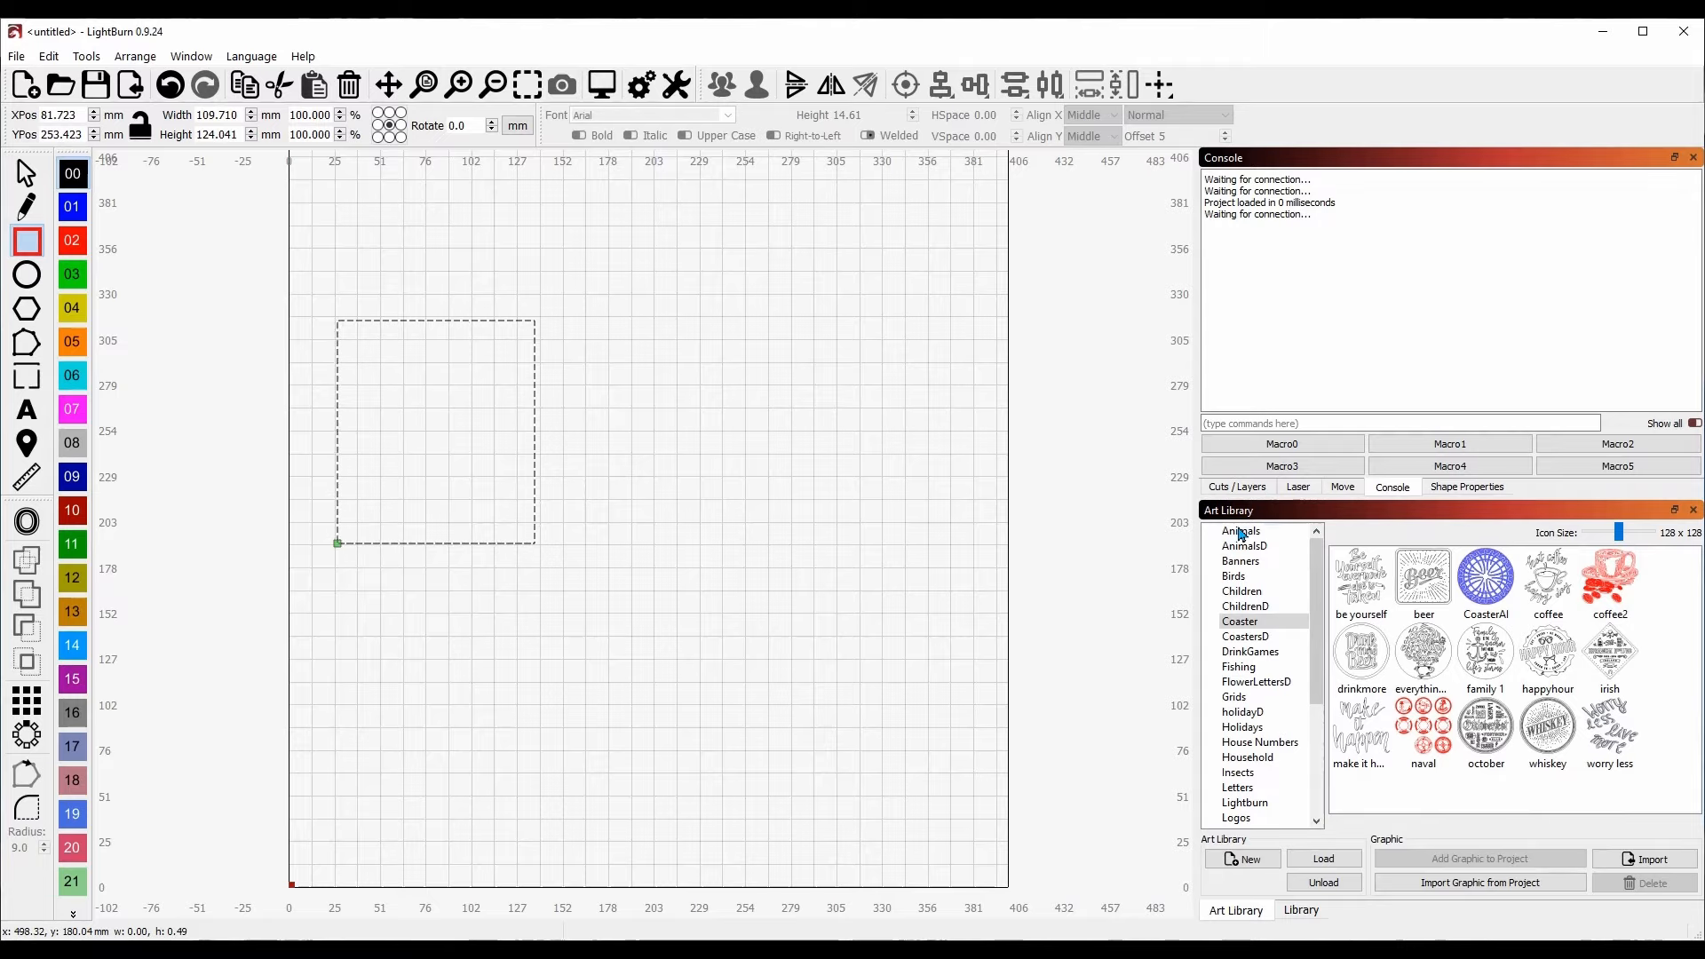
left_click_drag(1618, 532, 1637, 533)
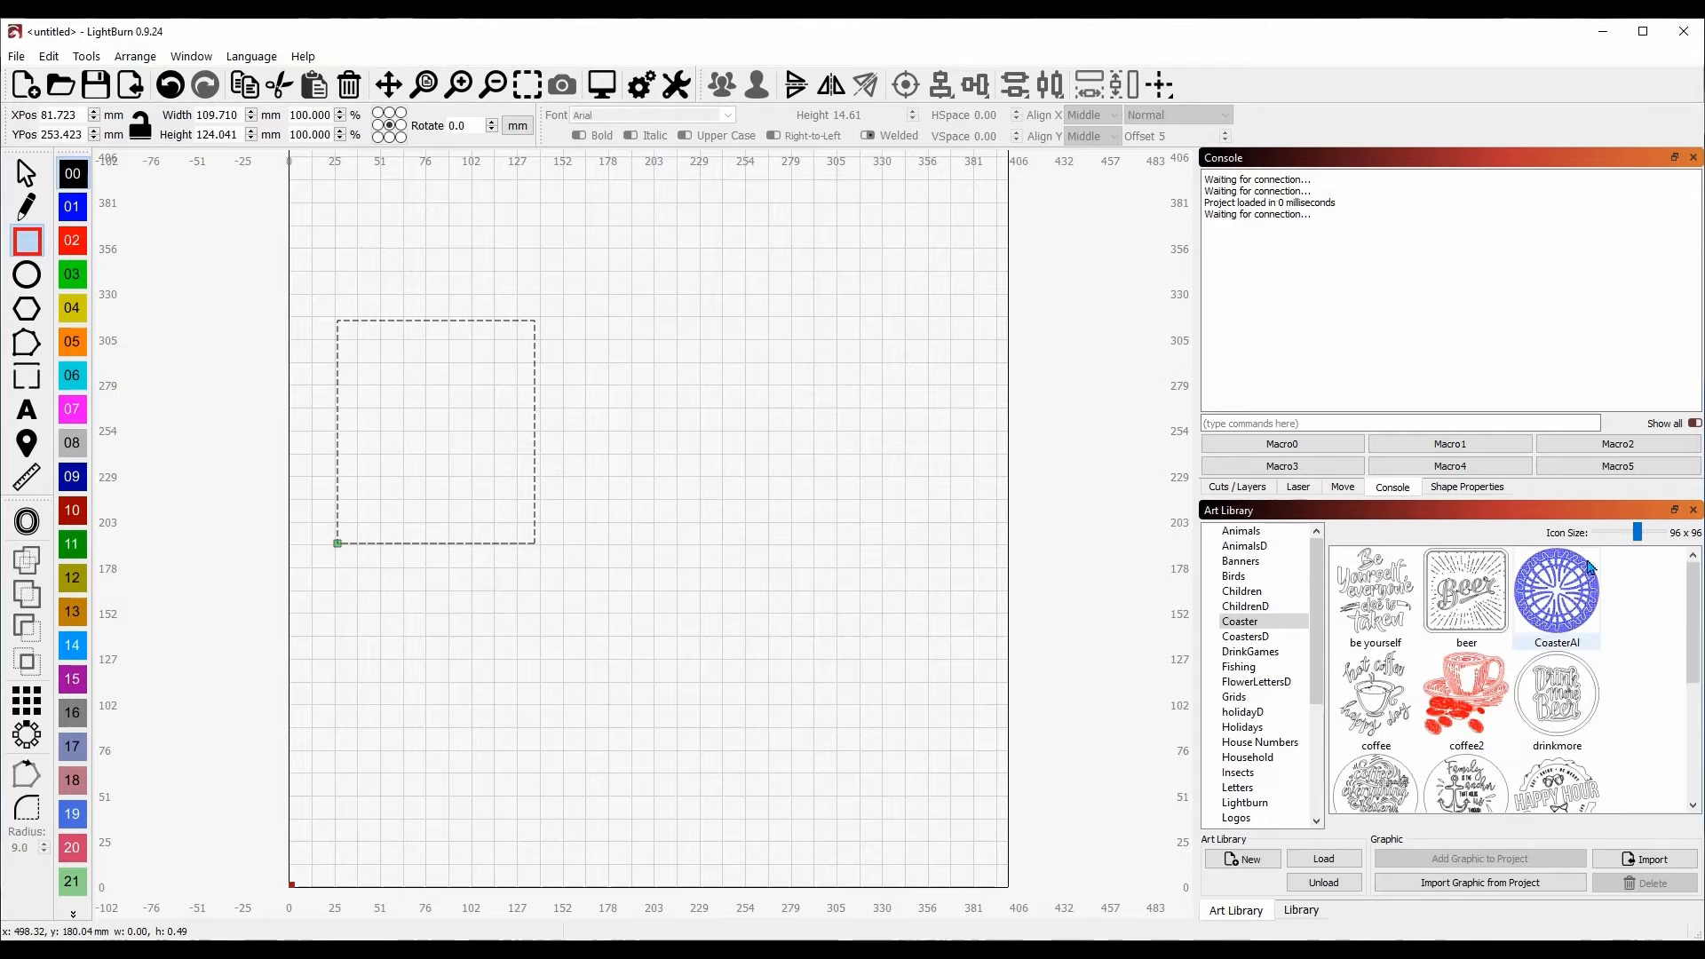
left_click(1299, 915)
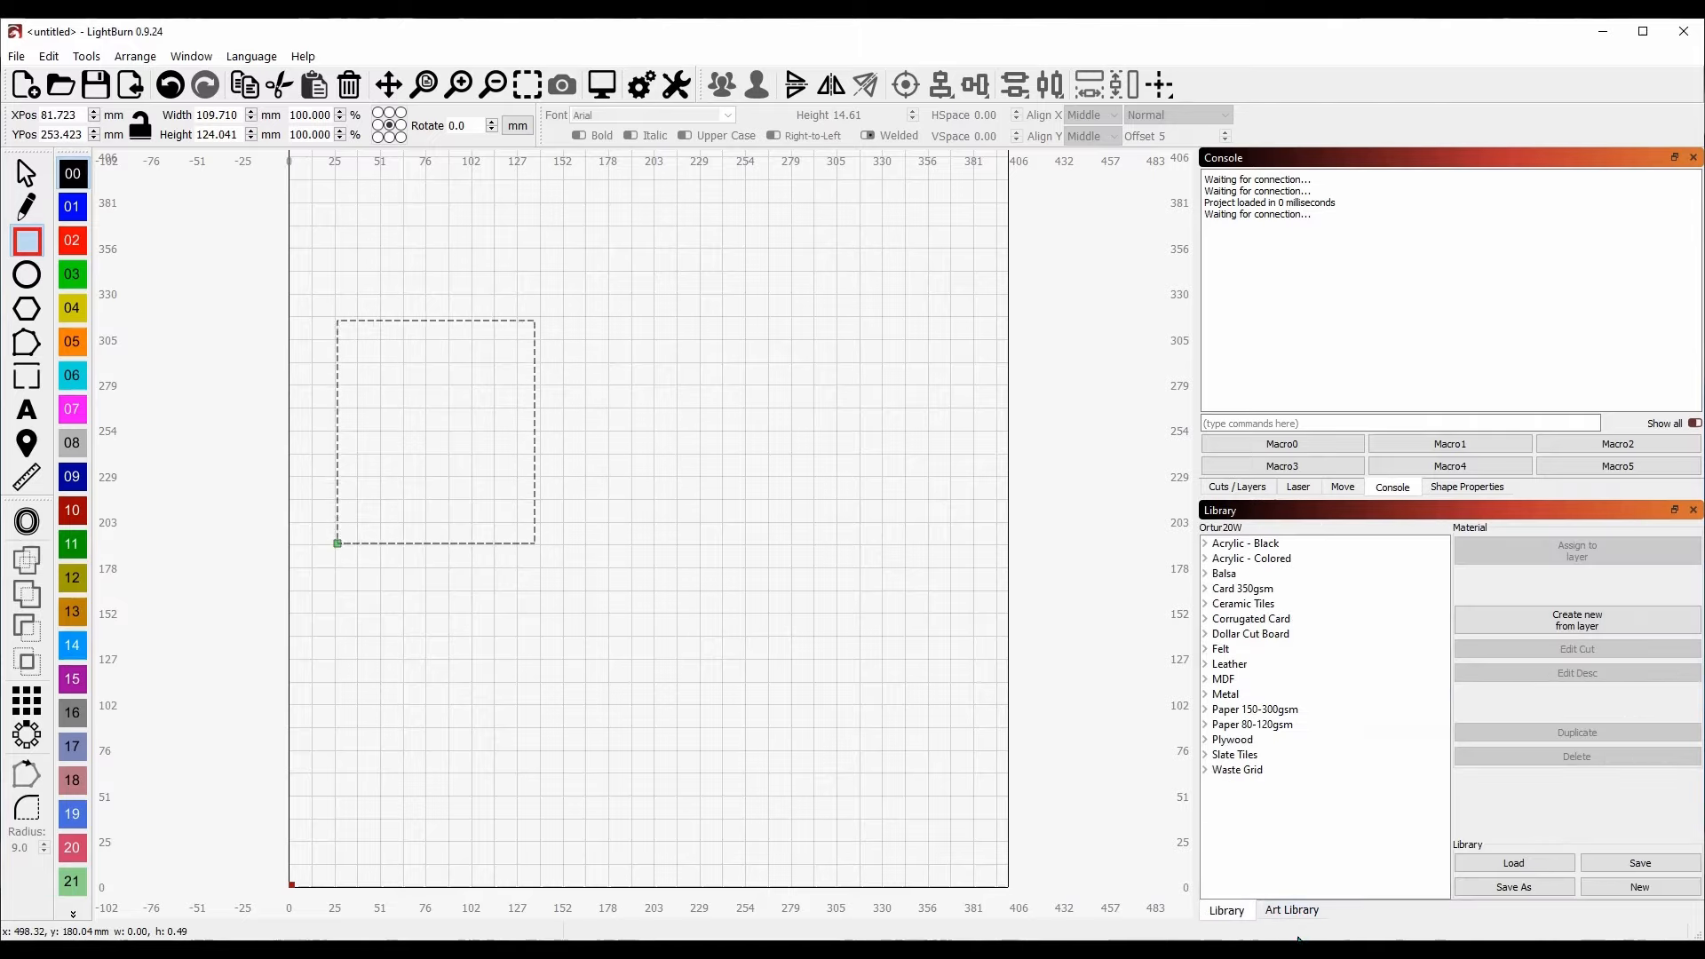
left_click(1294, 913)
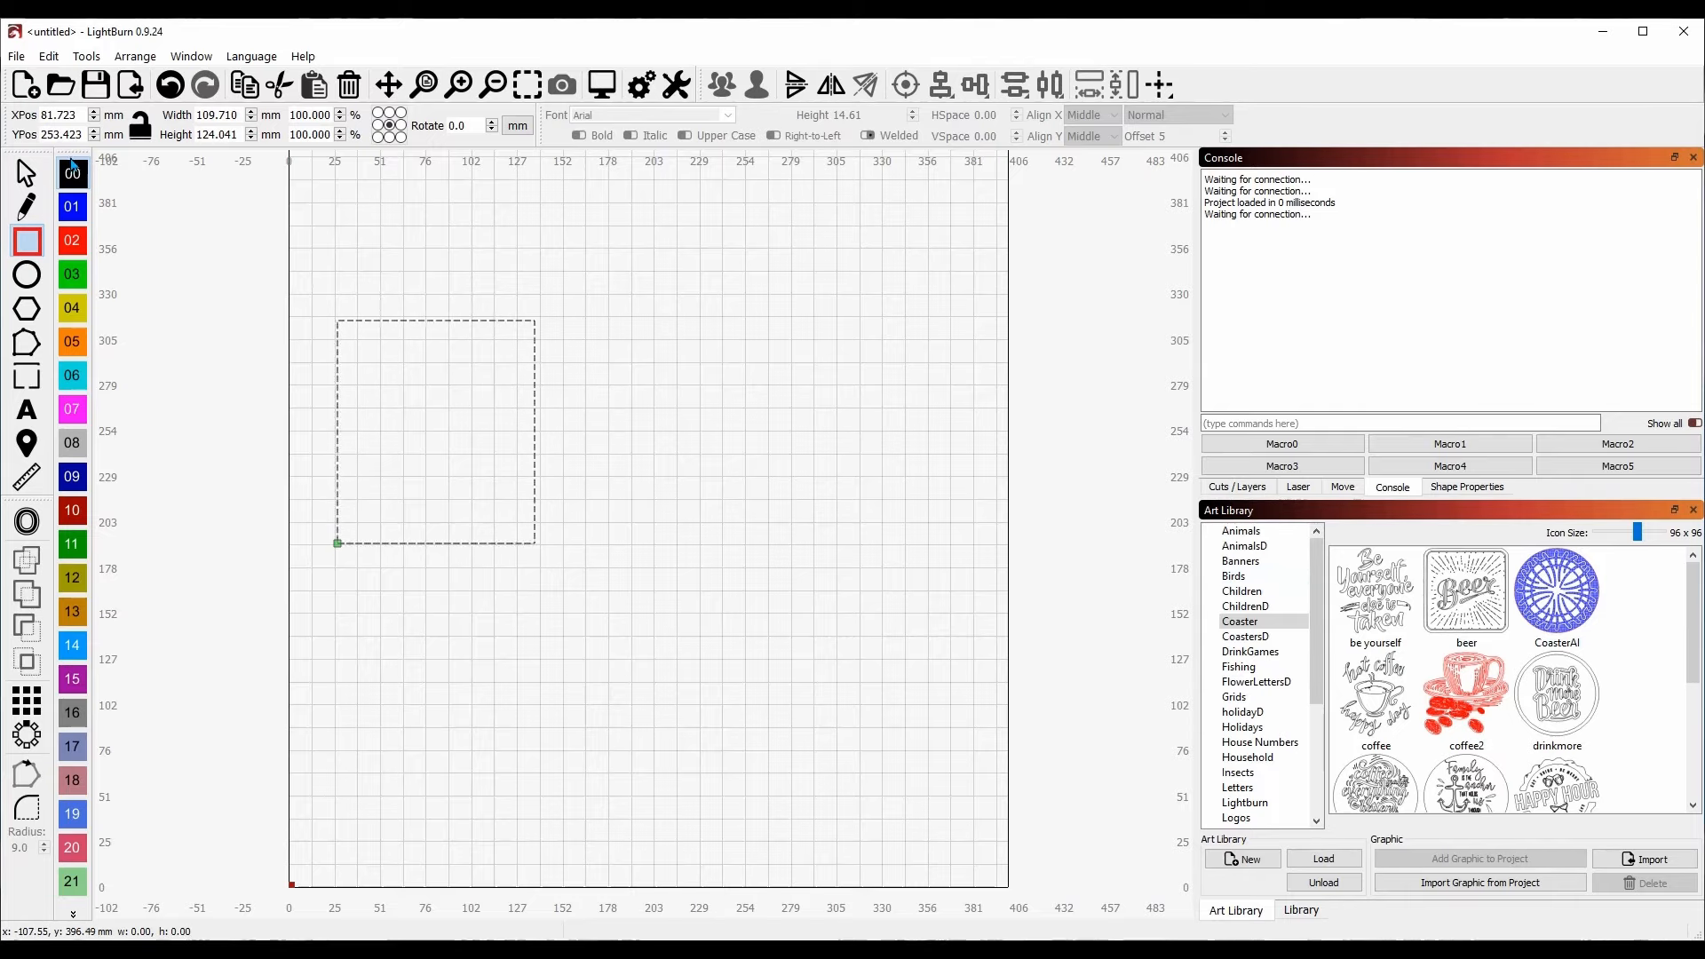
Step: Dock the layer colour palette horizontally below the workspace
left_click_drag(69, 156, 81, 910)
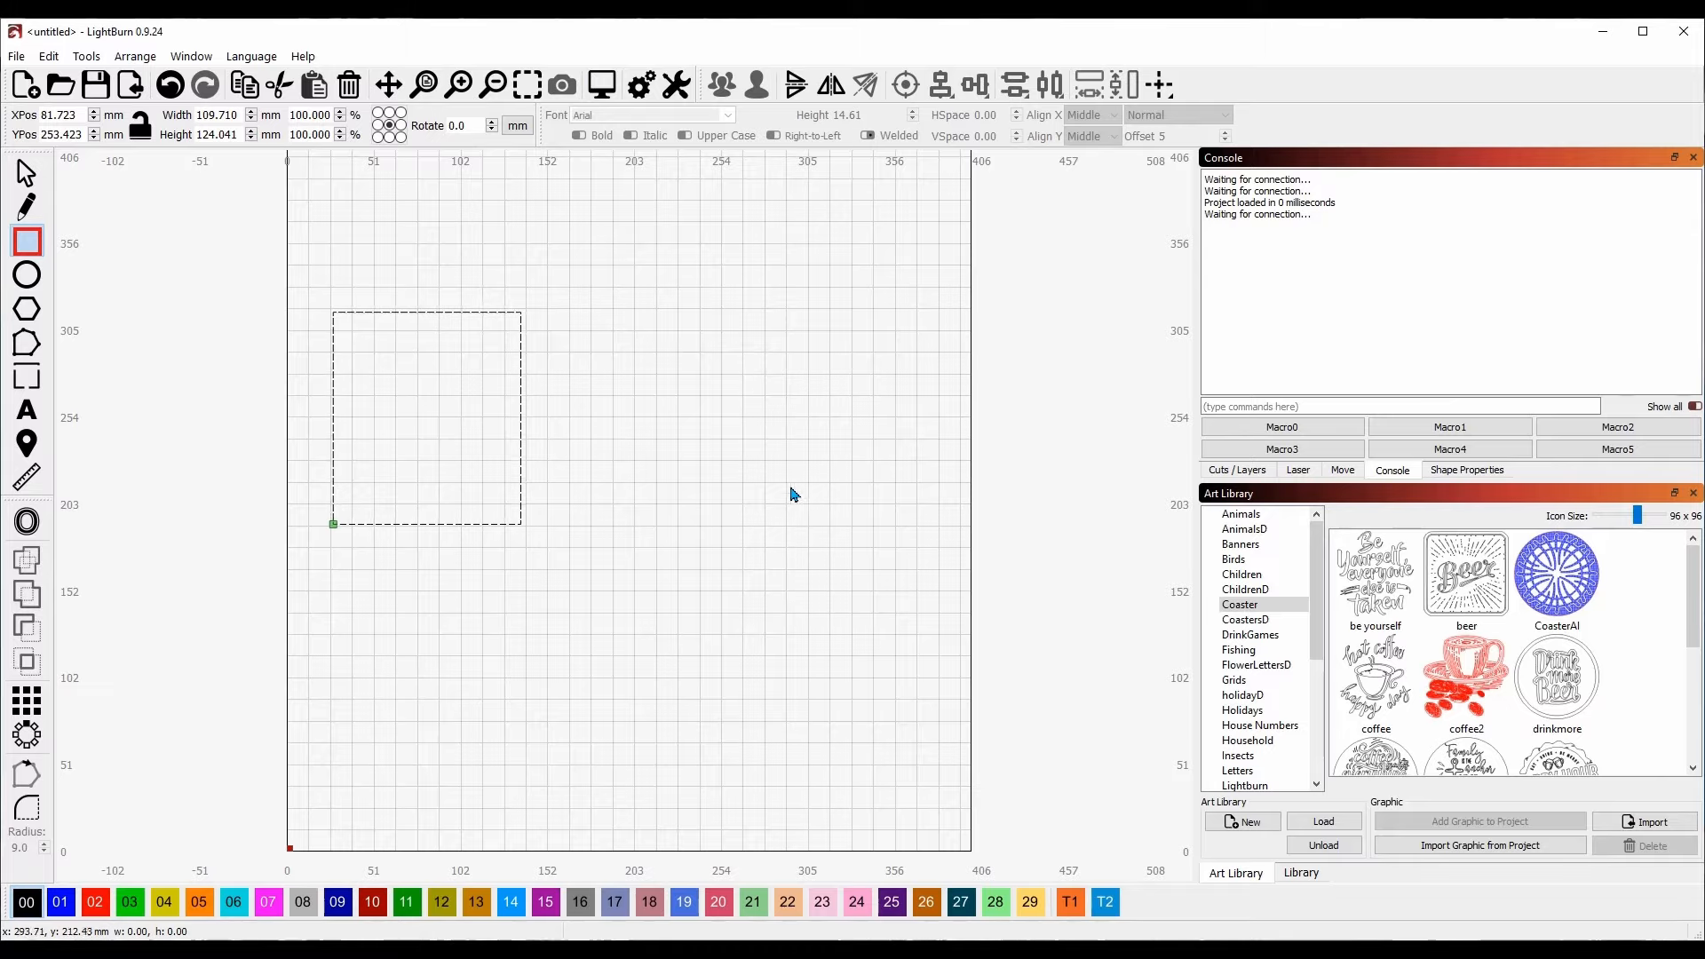
mouse_move(32, 153)
left_mouse_down()
mouse_move(94, 163)
mouse_move(27, 171)
mouse_move(41, 161)
left_mouse_up()
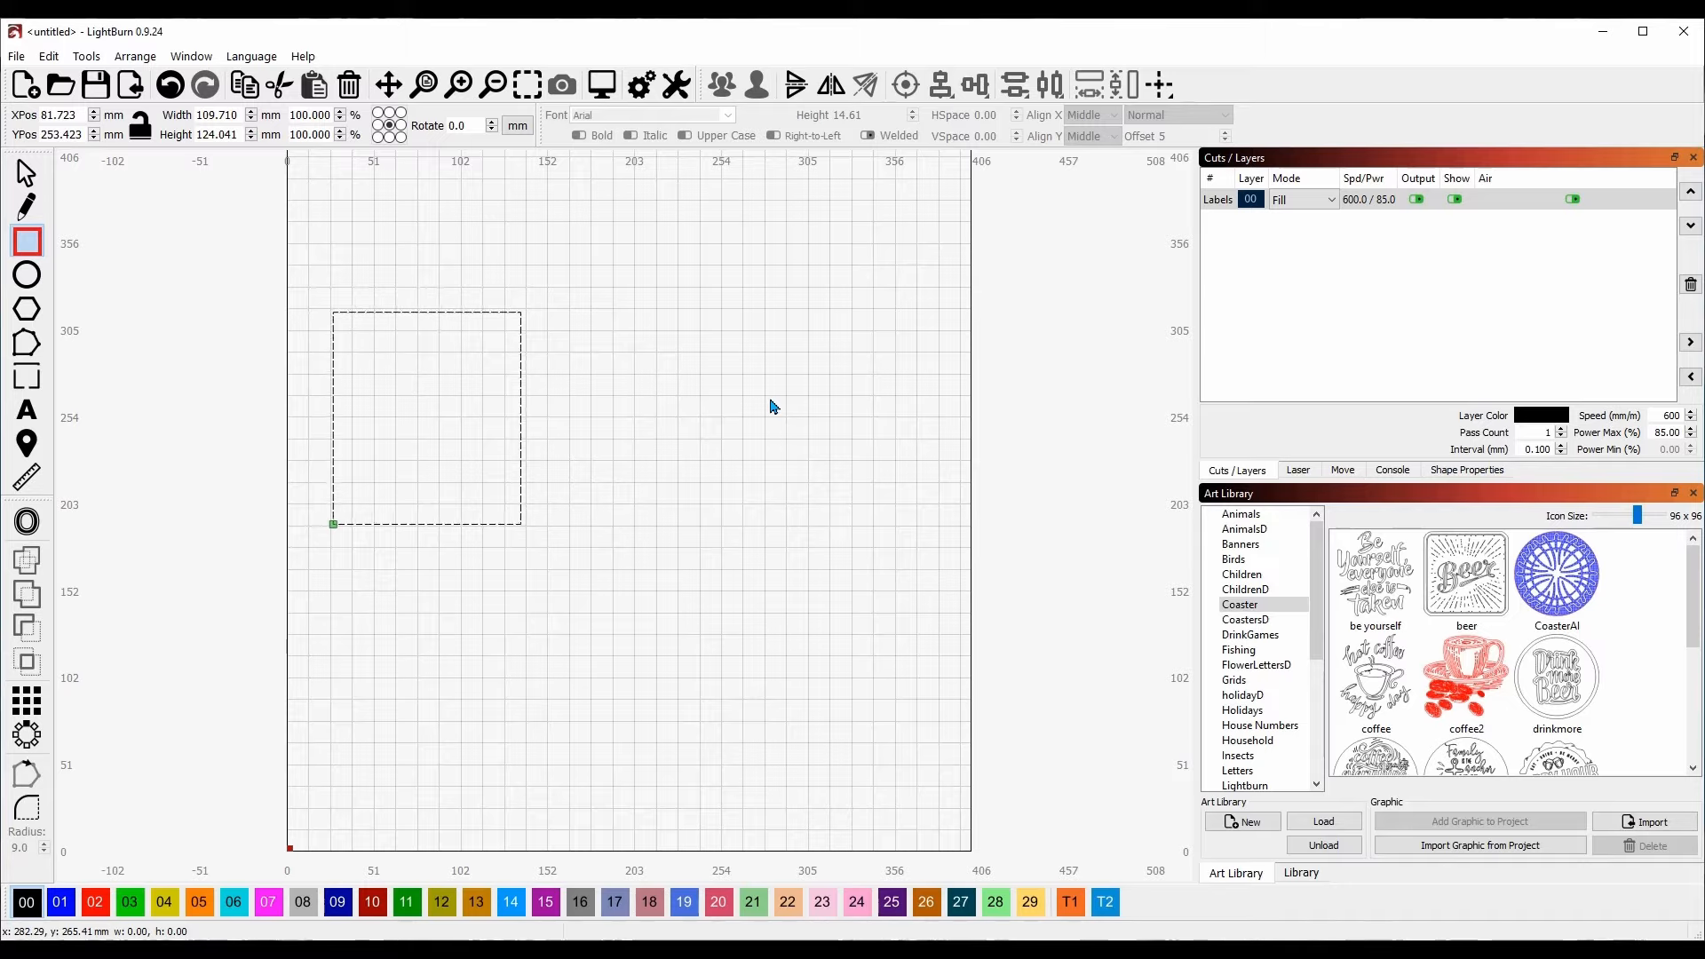
Step: Review the Display & Units and File Settings pages of the application settings
left_click(642, 85)
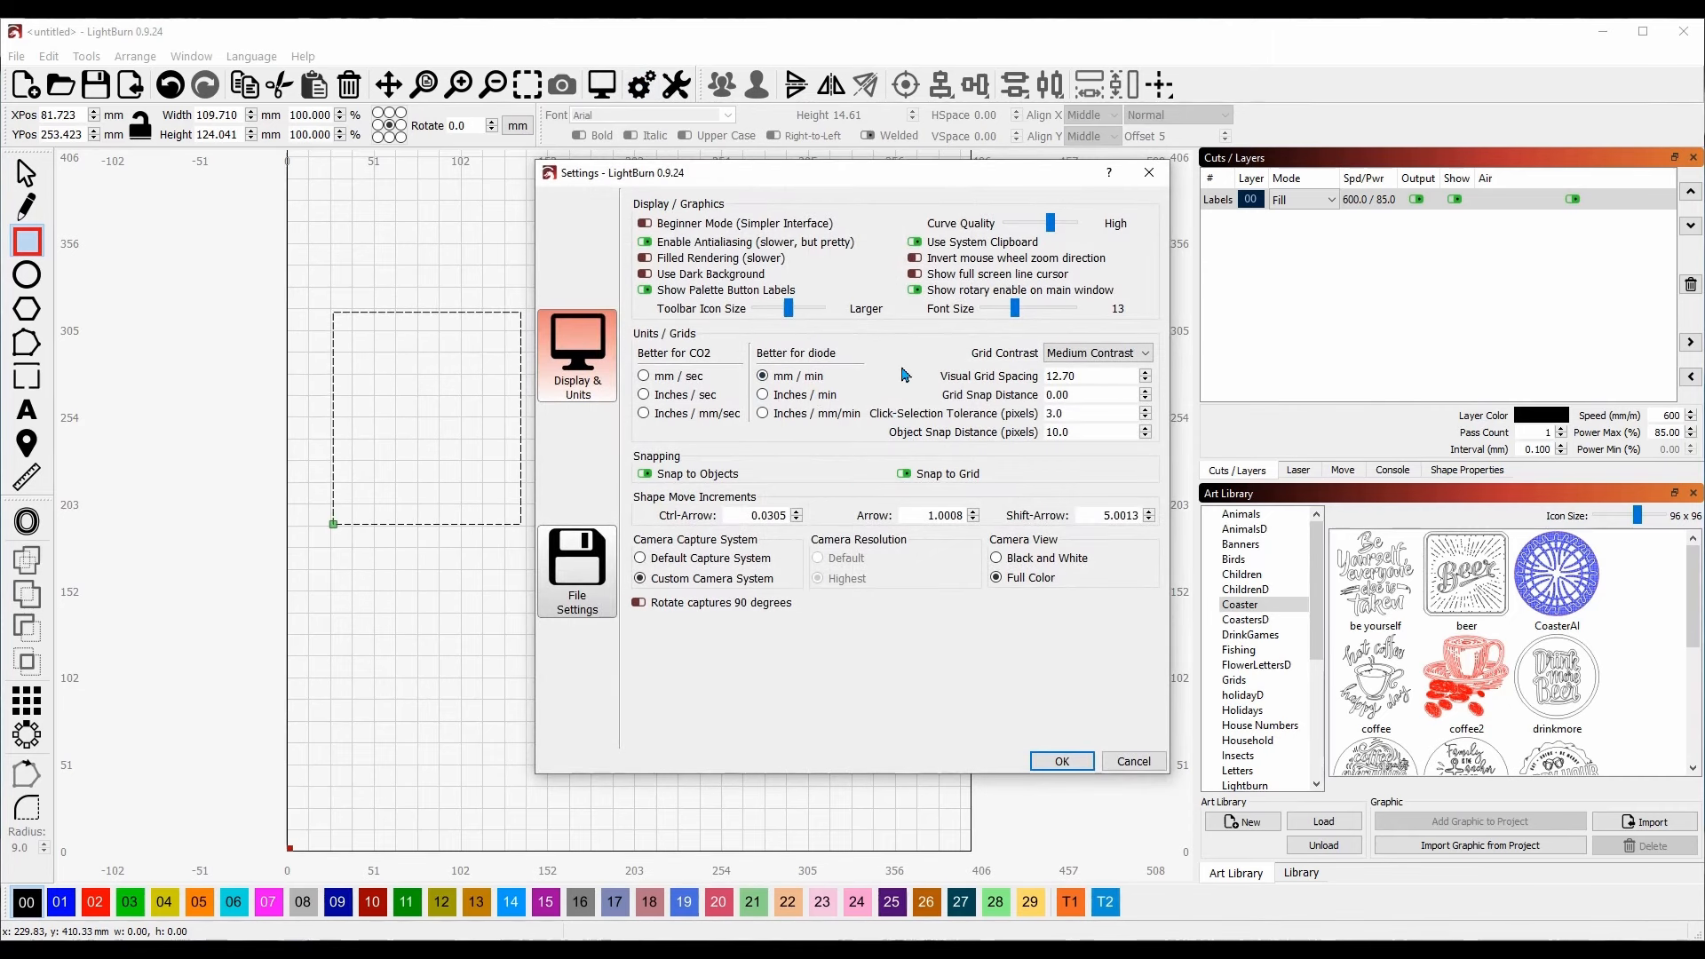
left_click(578, 571)
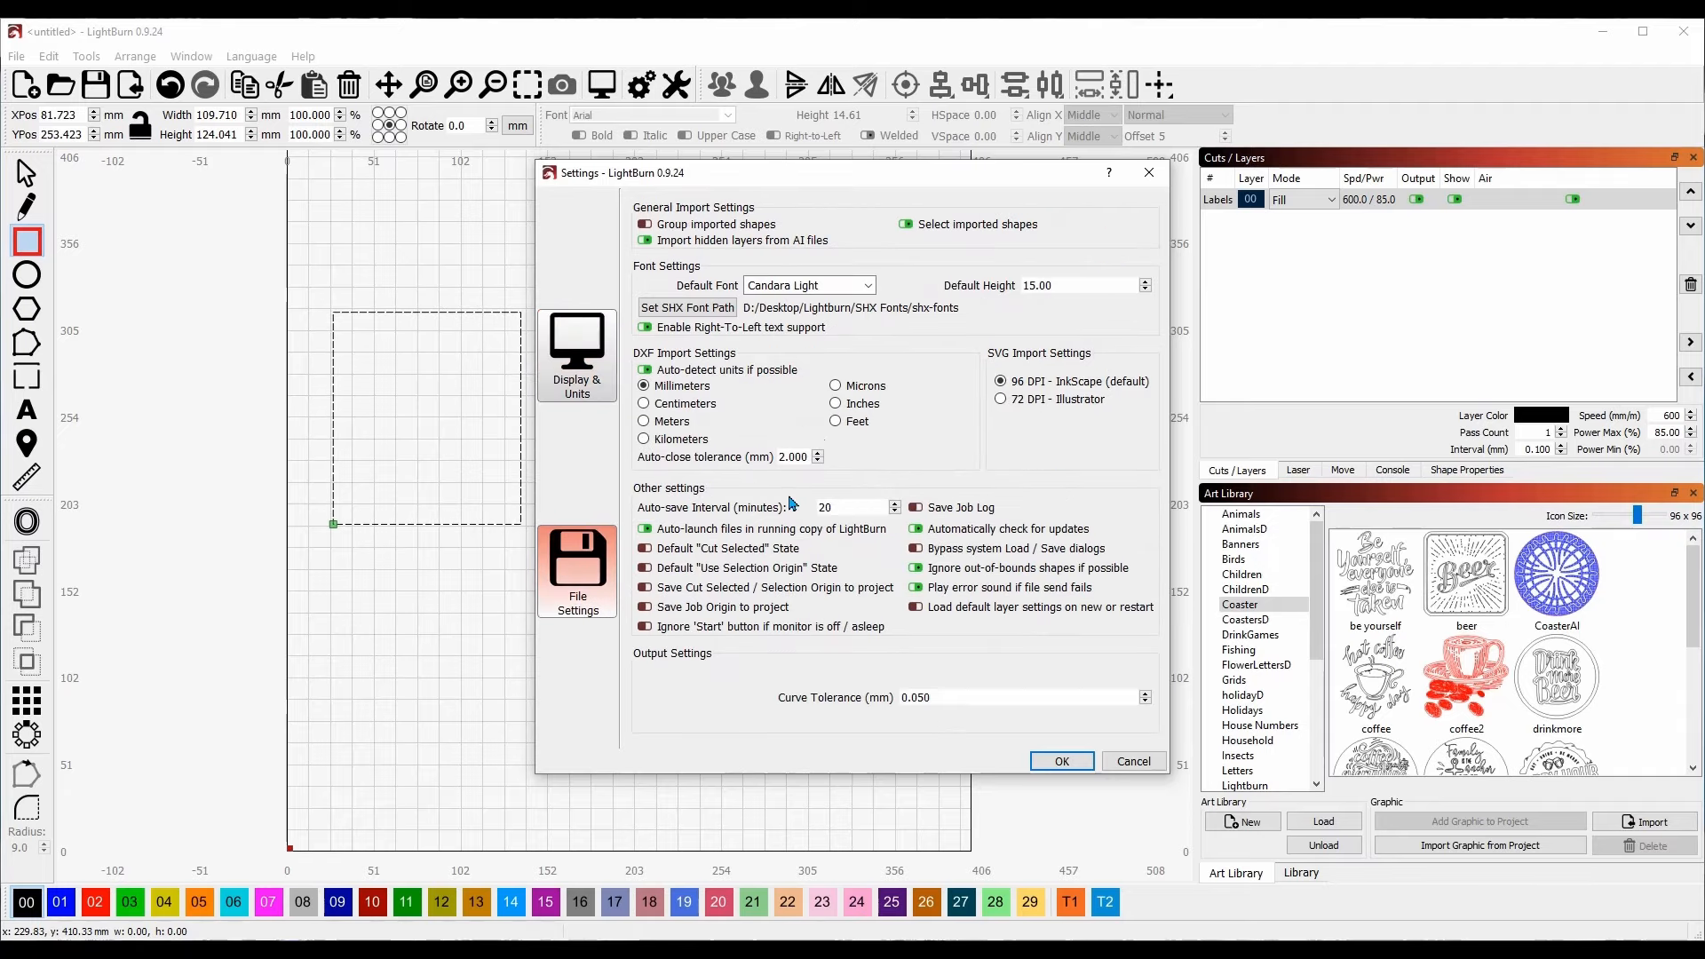
left_click(1063, 763)
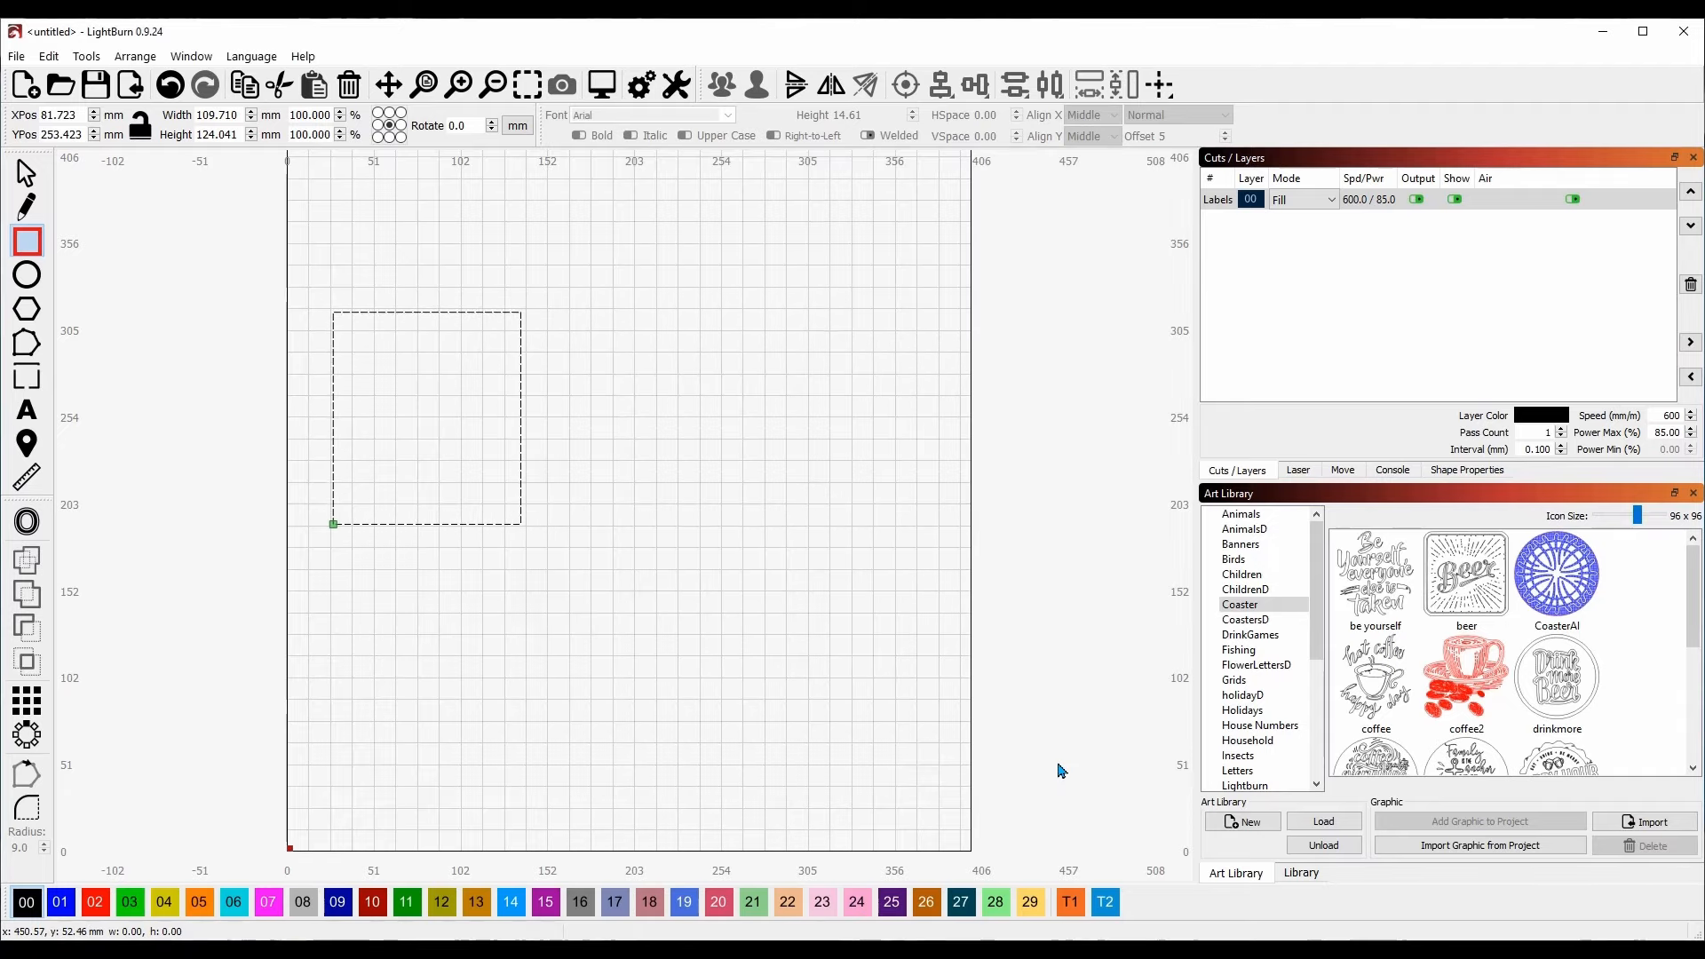
Step: Review the laser's basic device settings, focusing on the Fast Whitespace Scan option and its speed
left_click(678, 89)
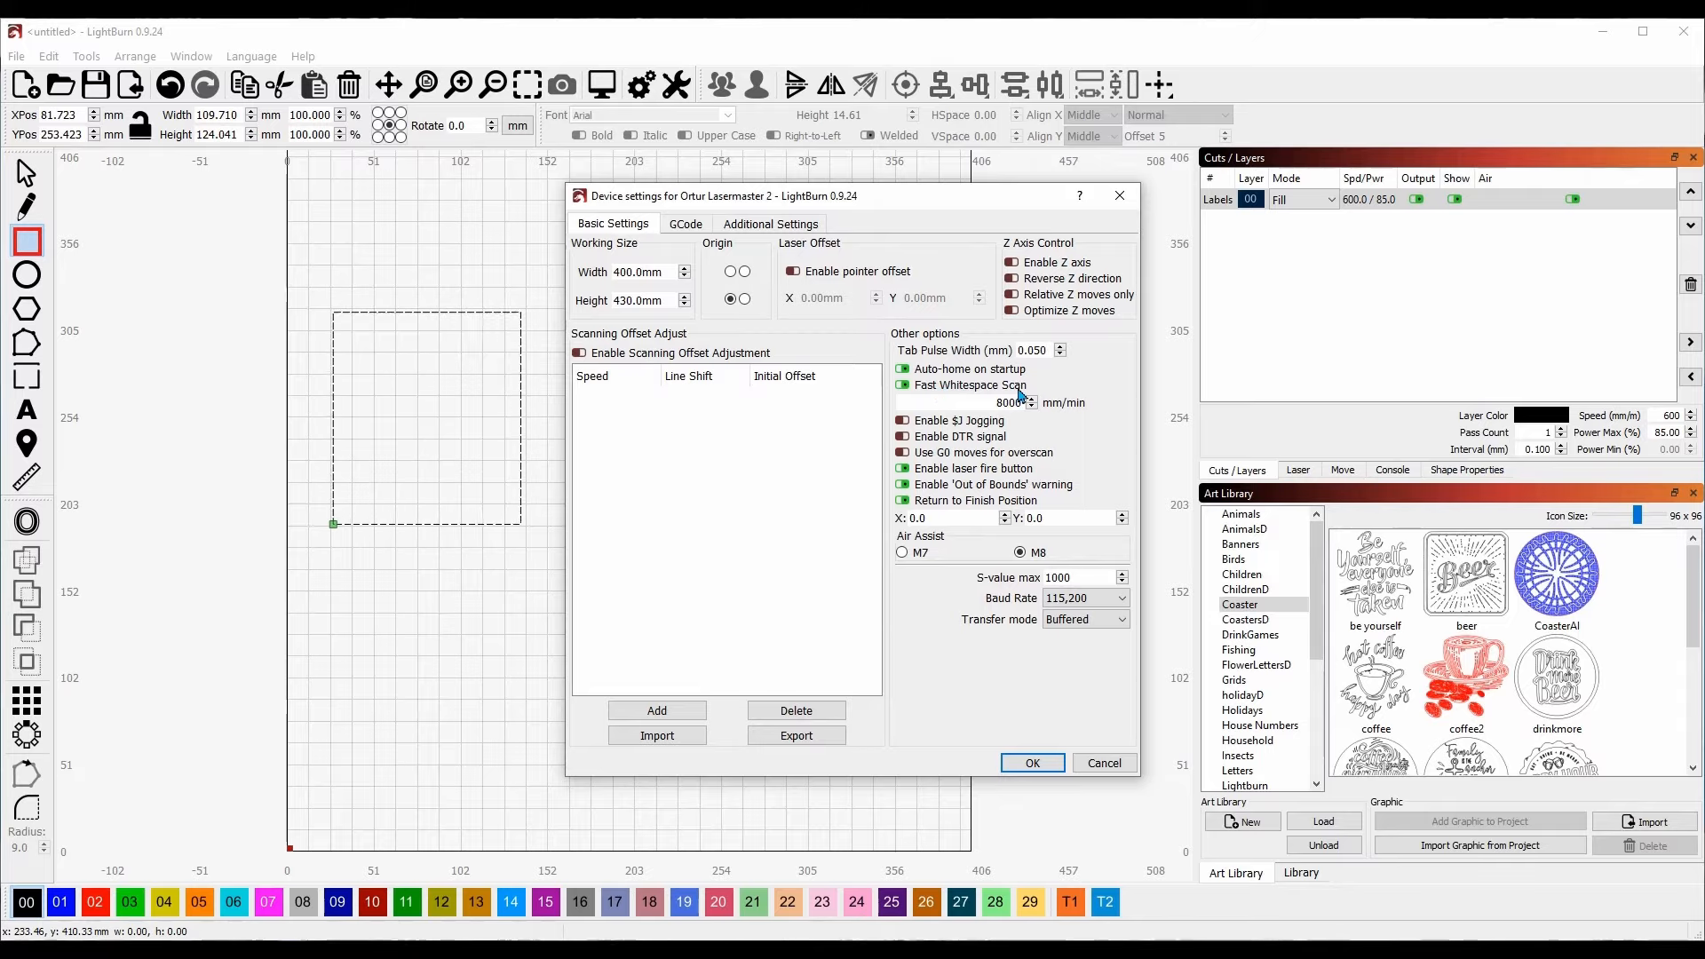
left_click(948, 400)
left_click_drag(993, 403, 1039, 406)
left_click(977, 402)
left_click(1032, 764)
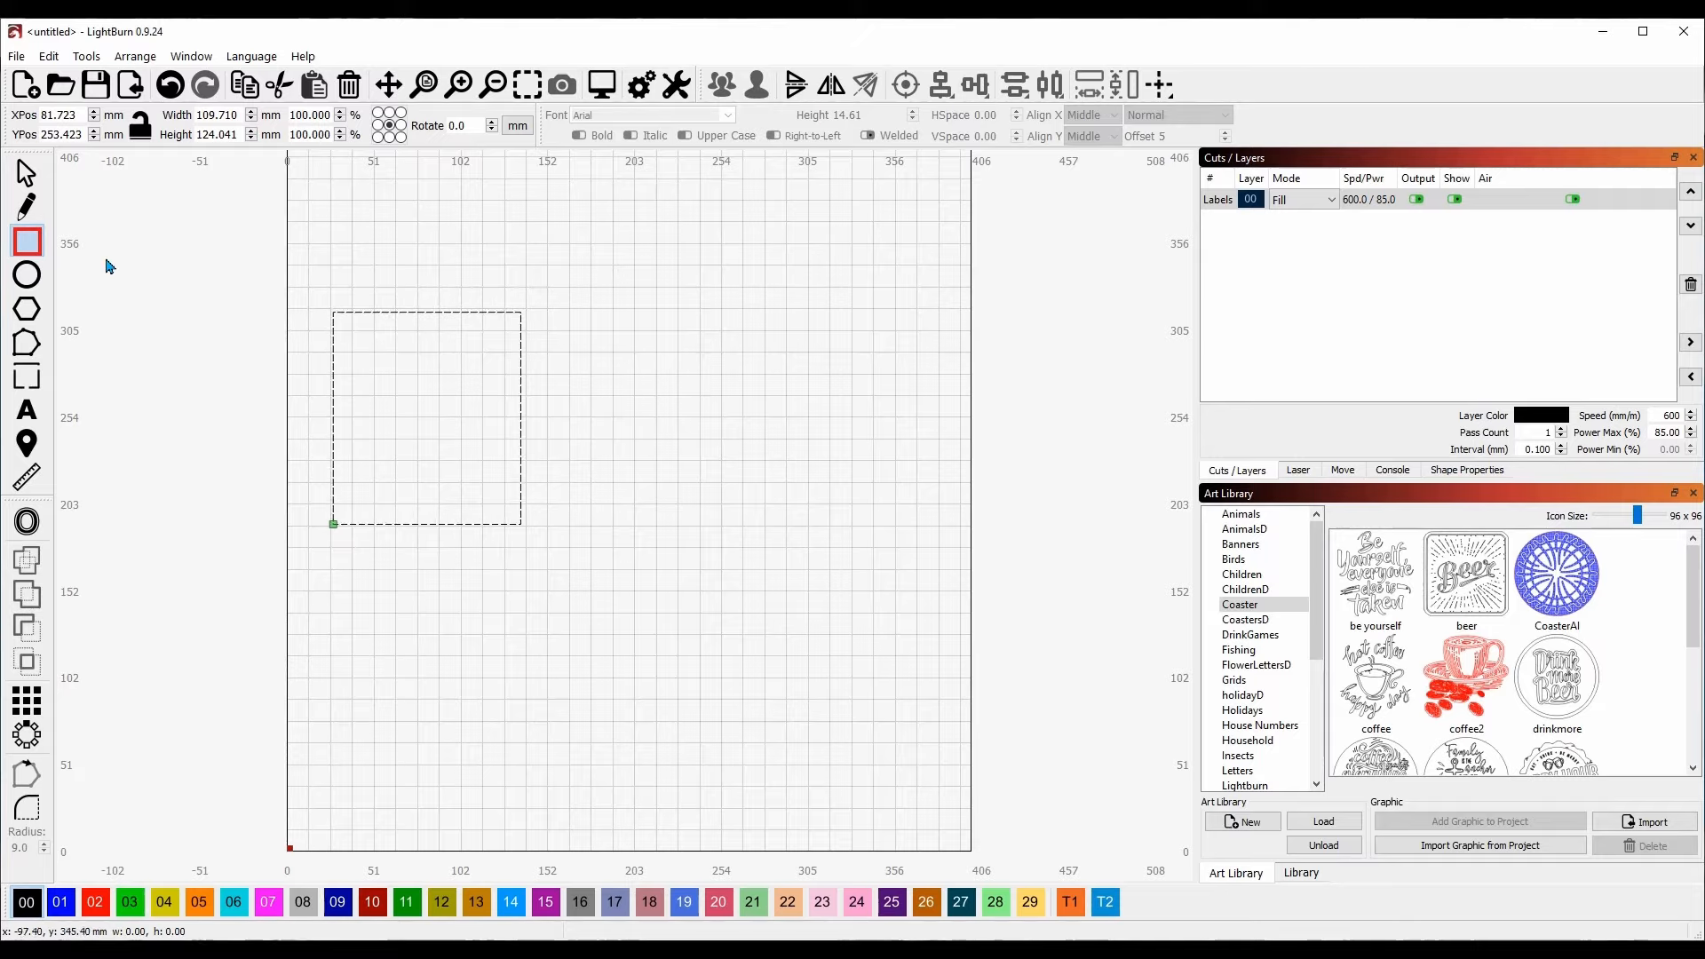
Step: Move the rectangle up and enlarge it to about 304 mm wide and 344 mm high
left_click(21, 169)
left_click_drag(426, 418, 434, 294)
left_click_drag(533, 404, 860, 775)
left_click(947, 388)
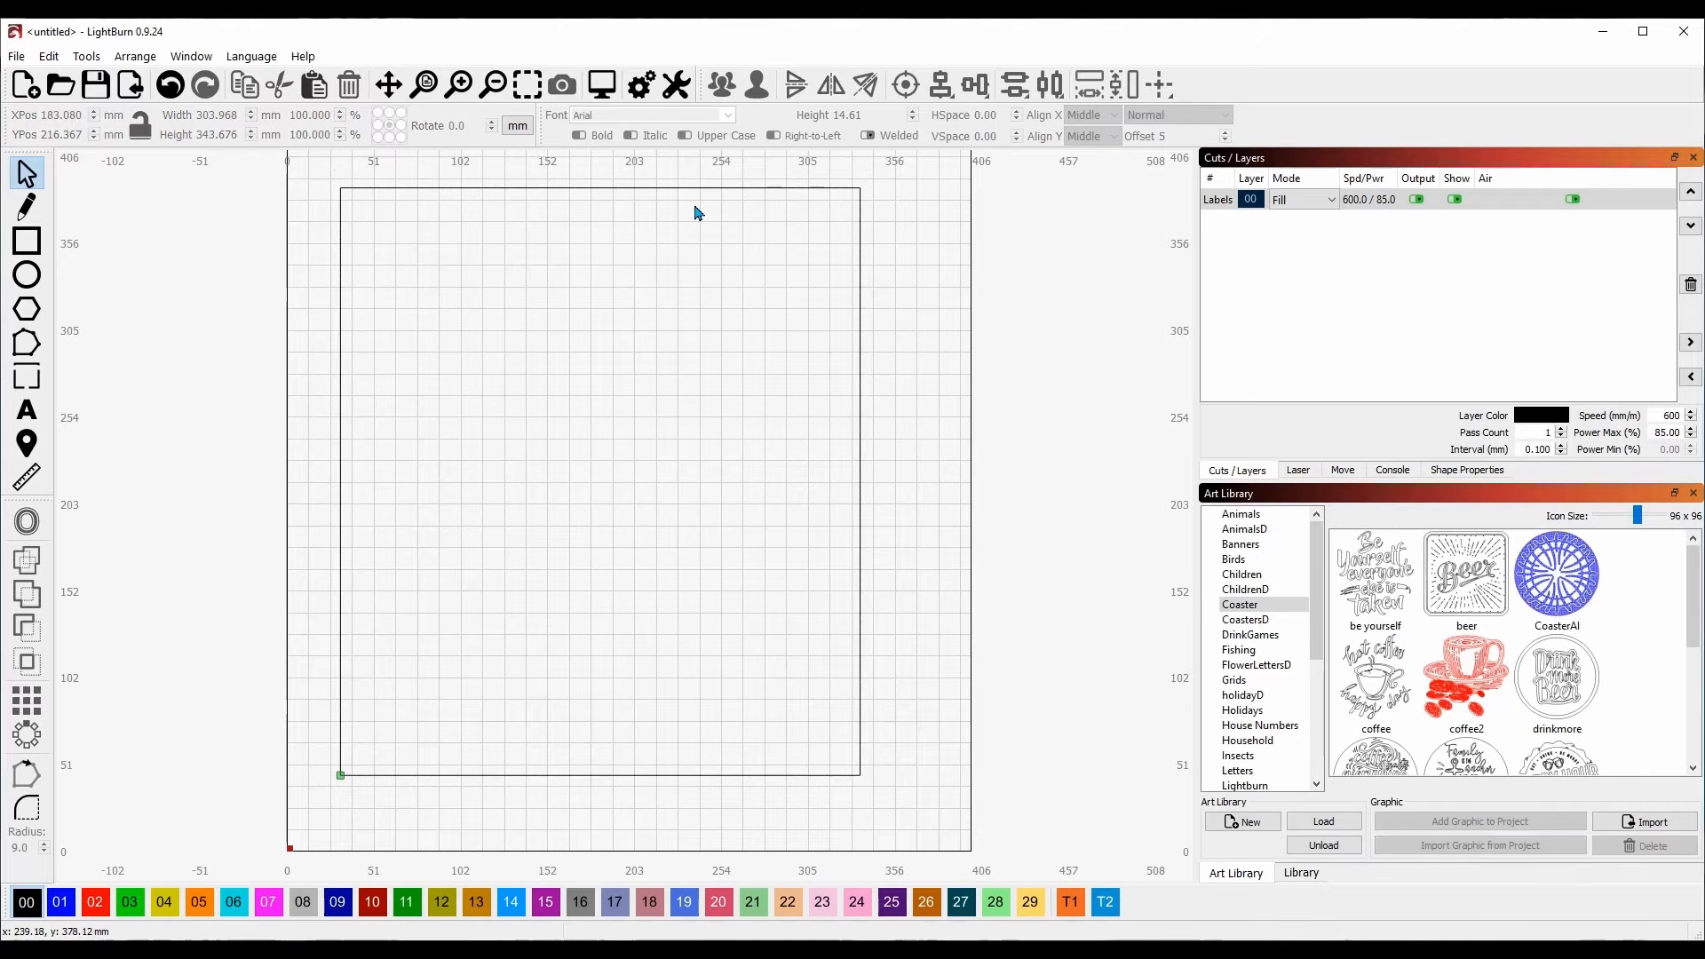
Step: Offset the large rectangle 4 mm outward with the Bevel corner style, keeping the original
left_click(658, 188)
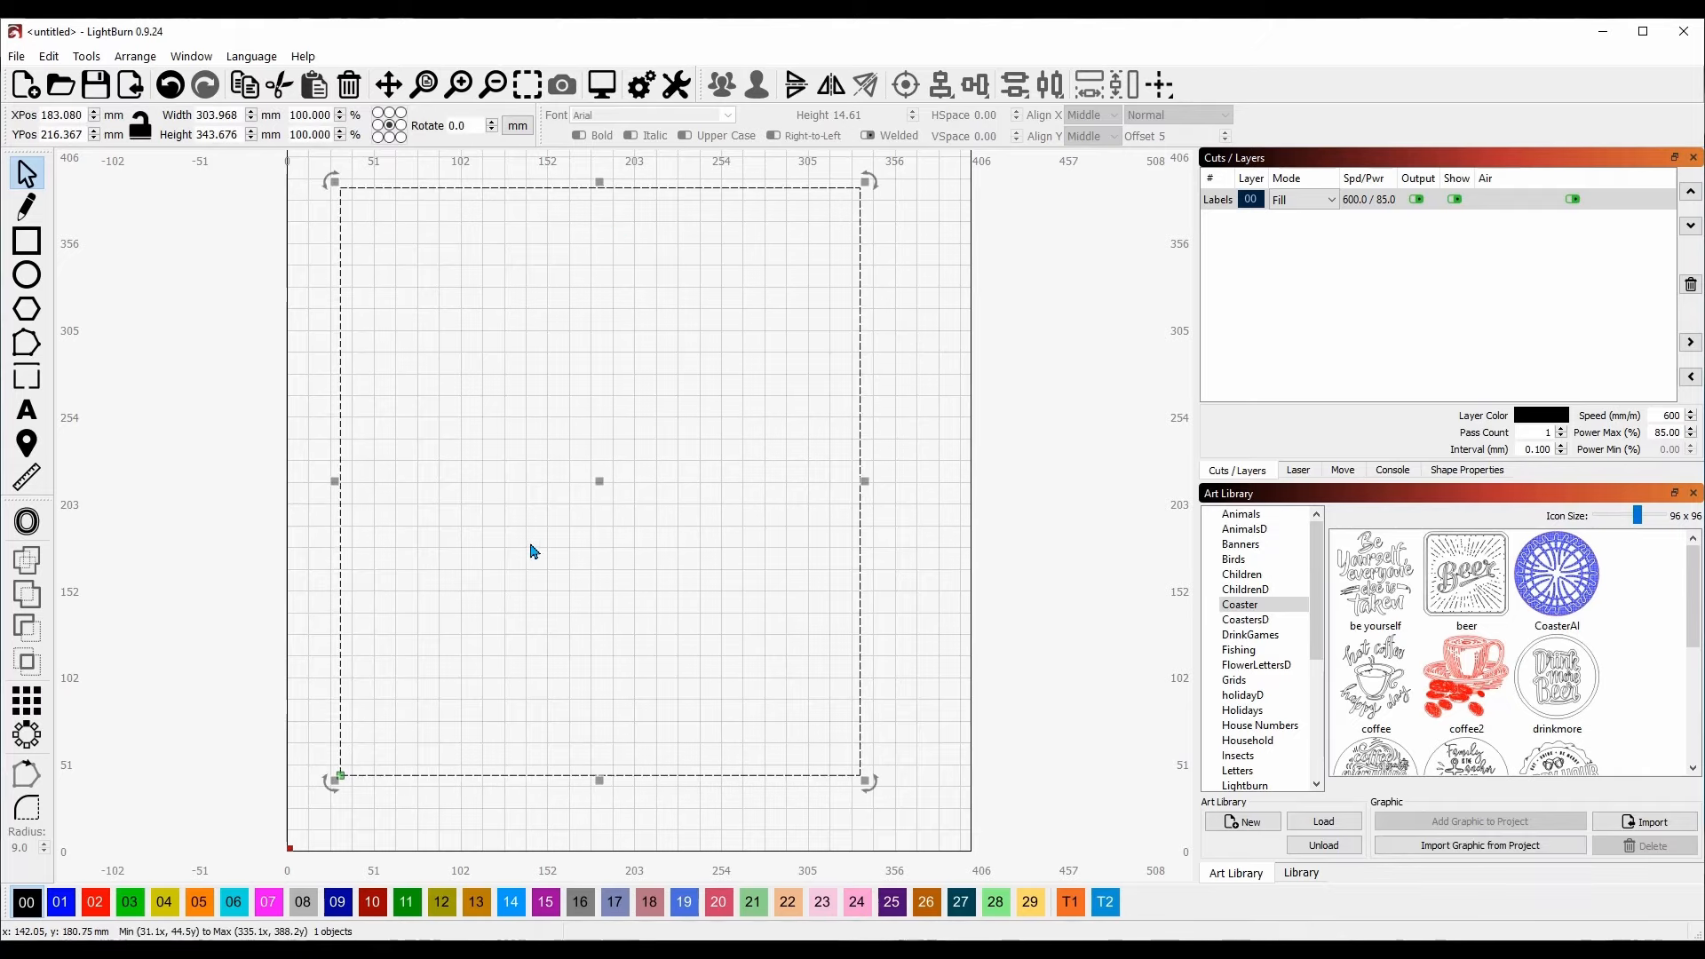
left_click(28, 523)
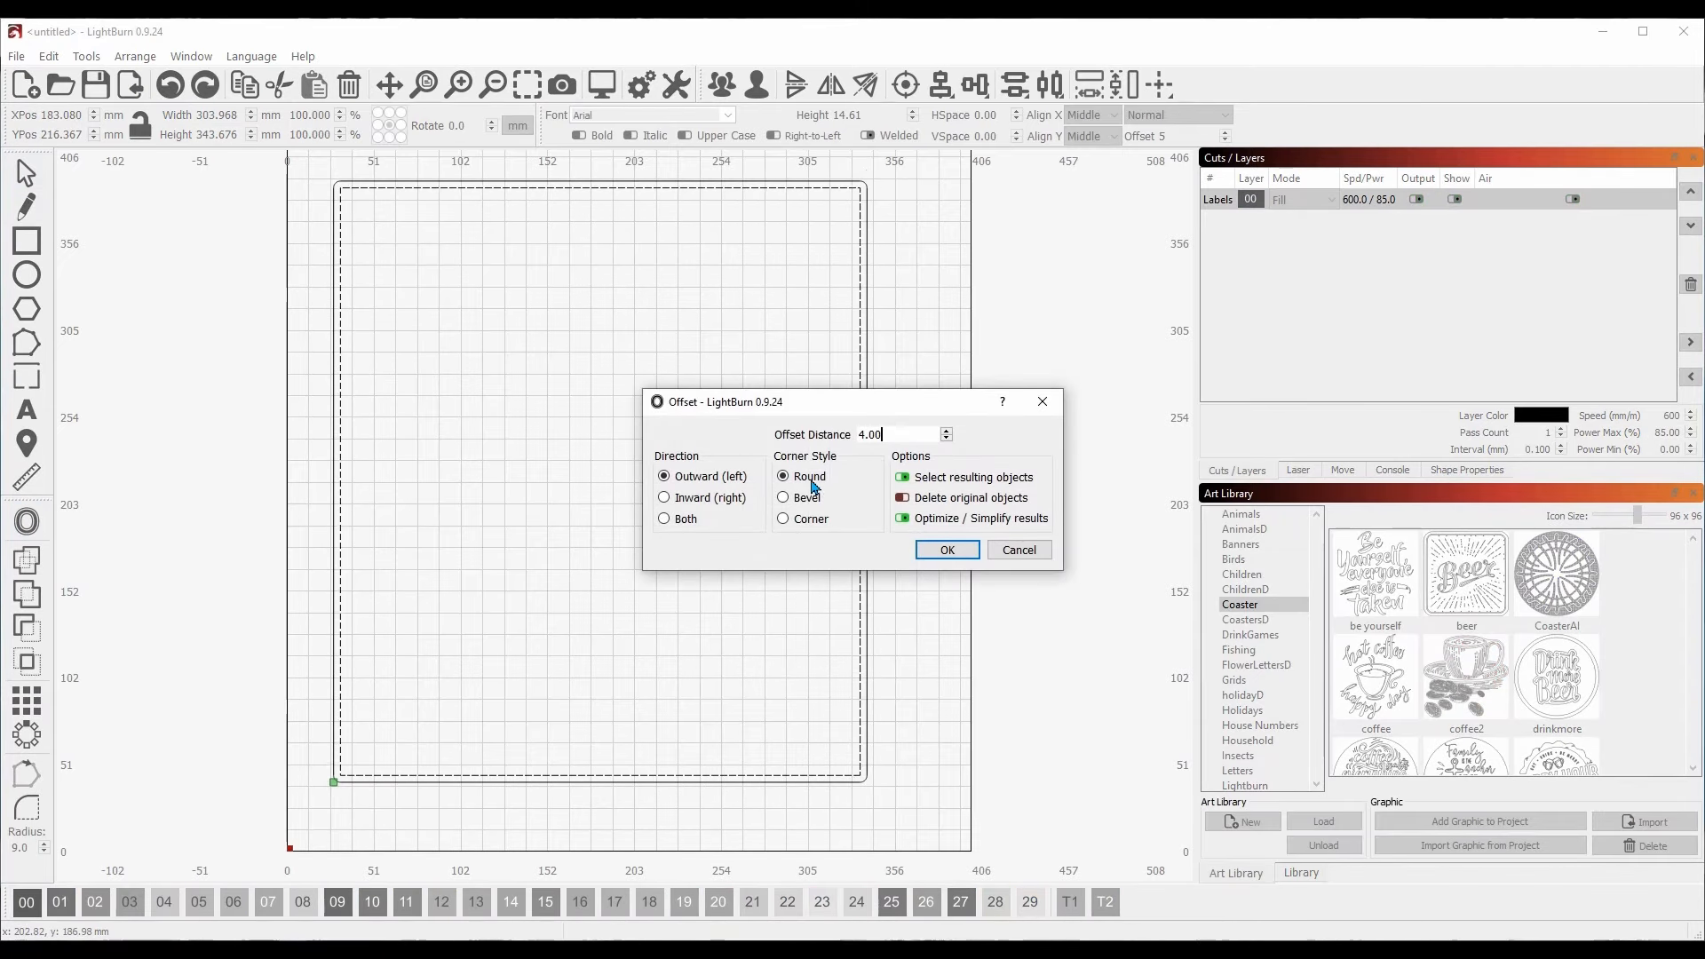
left_click(782, 521)
left_click(783, 498)
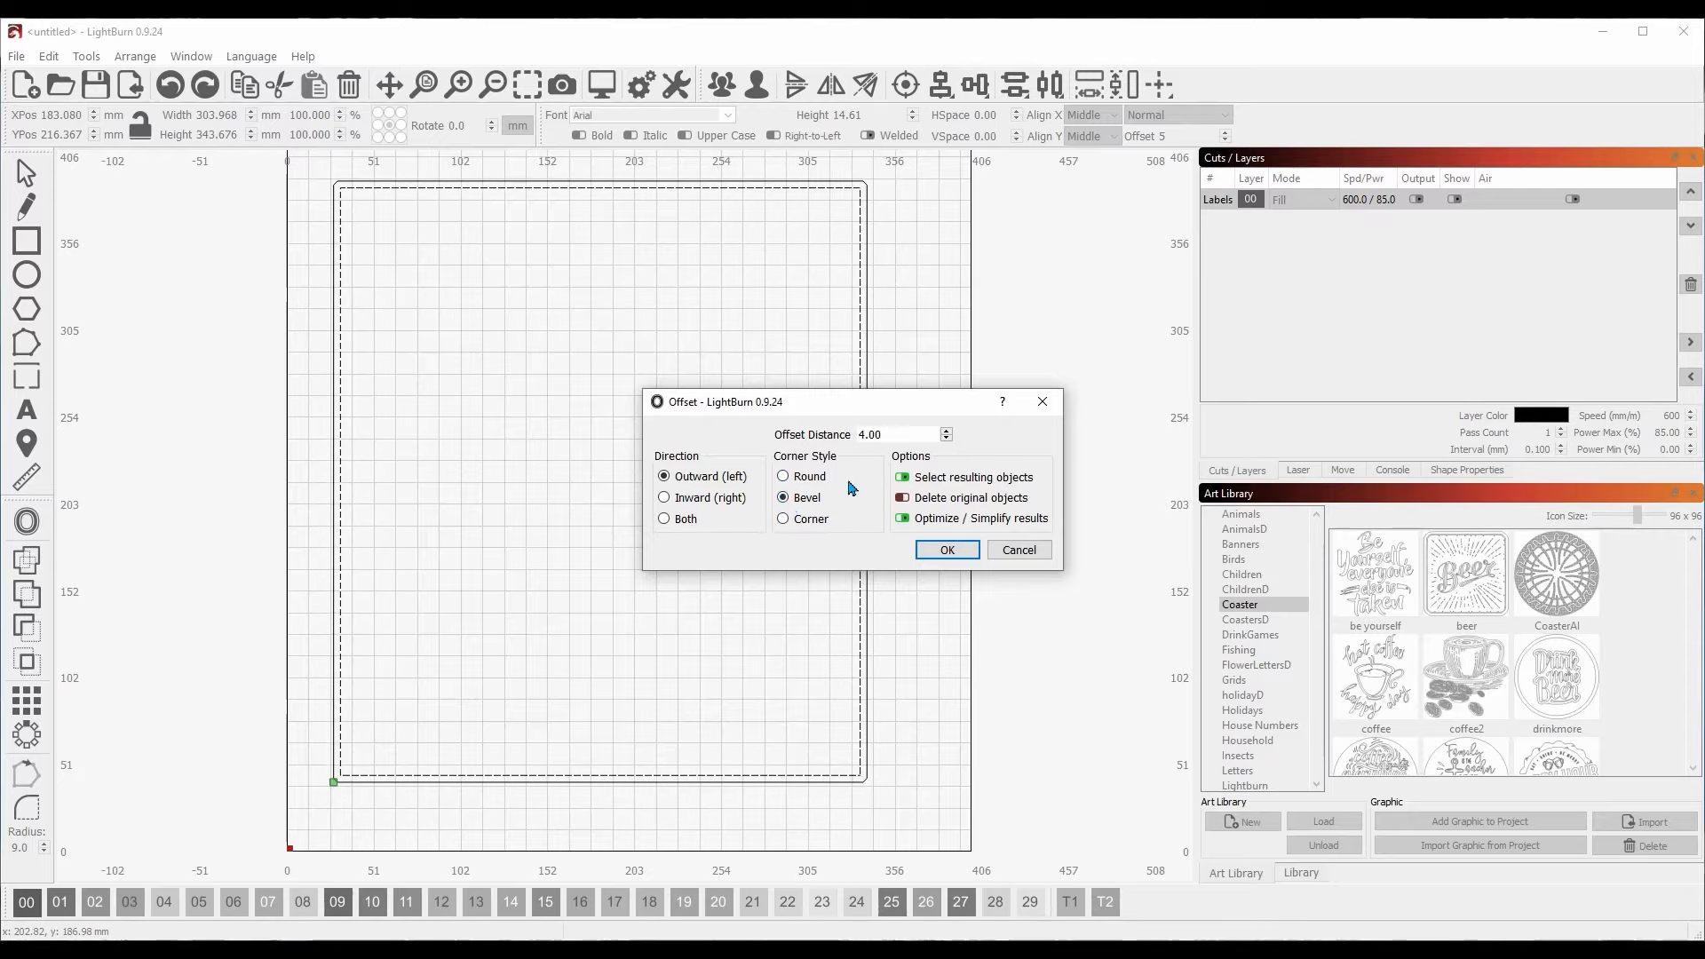
left_click(948, 551)
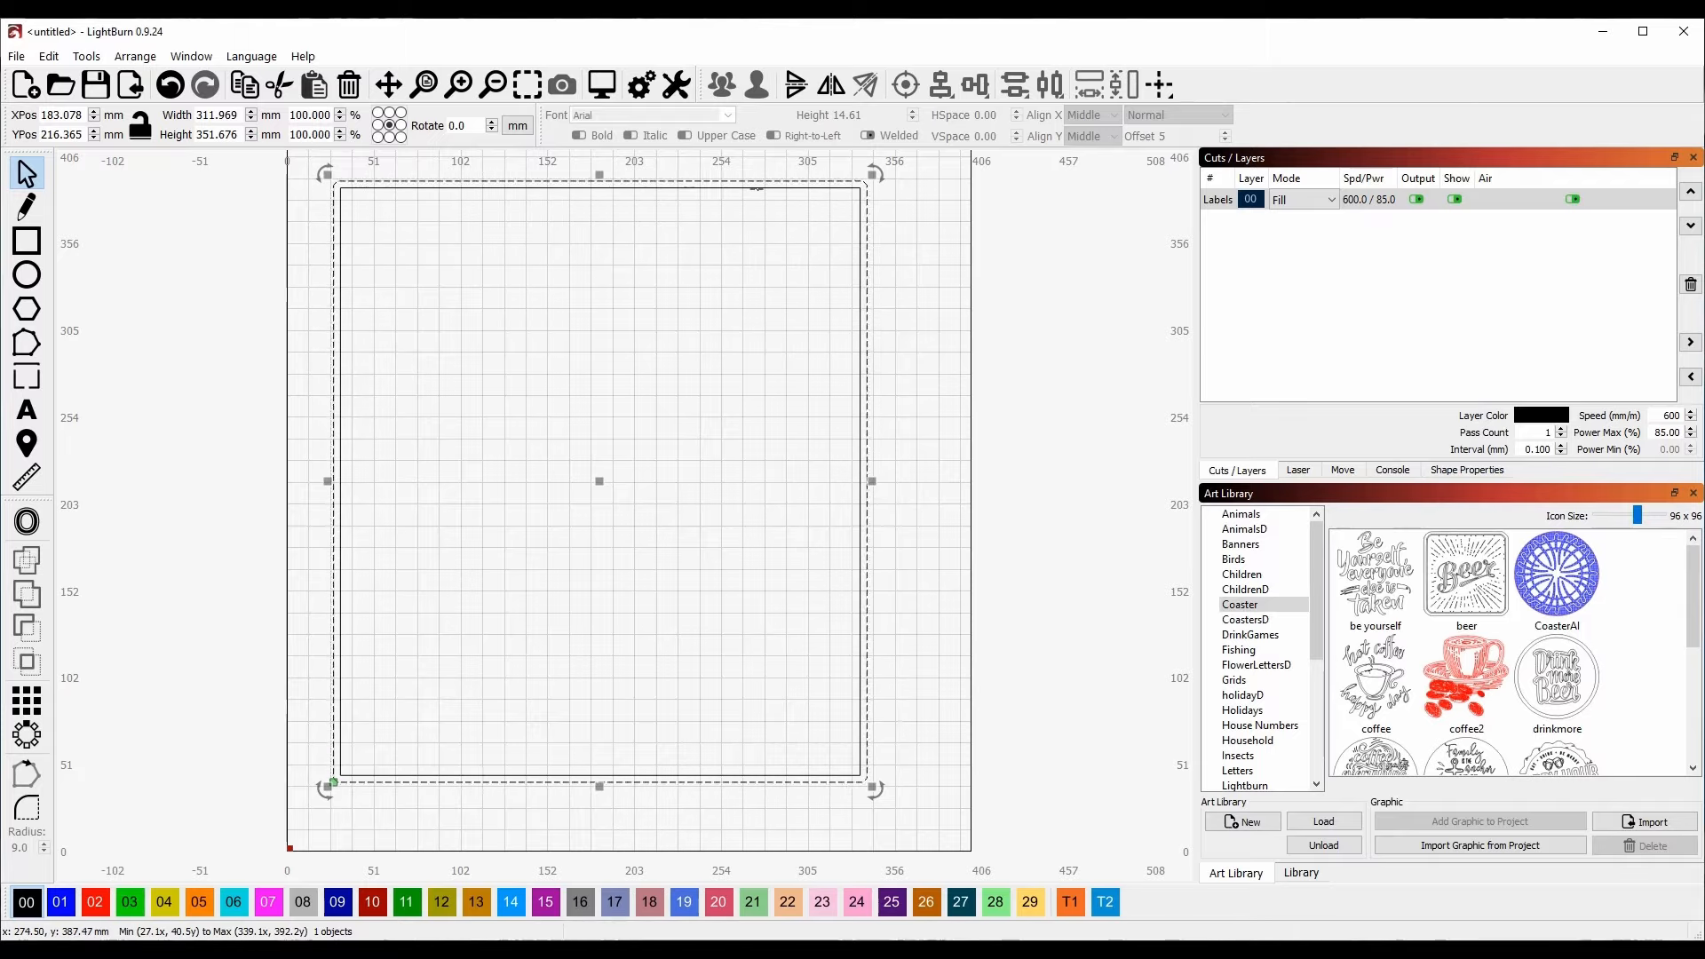
Step: Group the rectangle and its offset outline
key("ctrl+a")
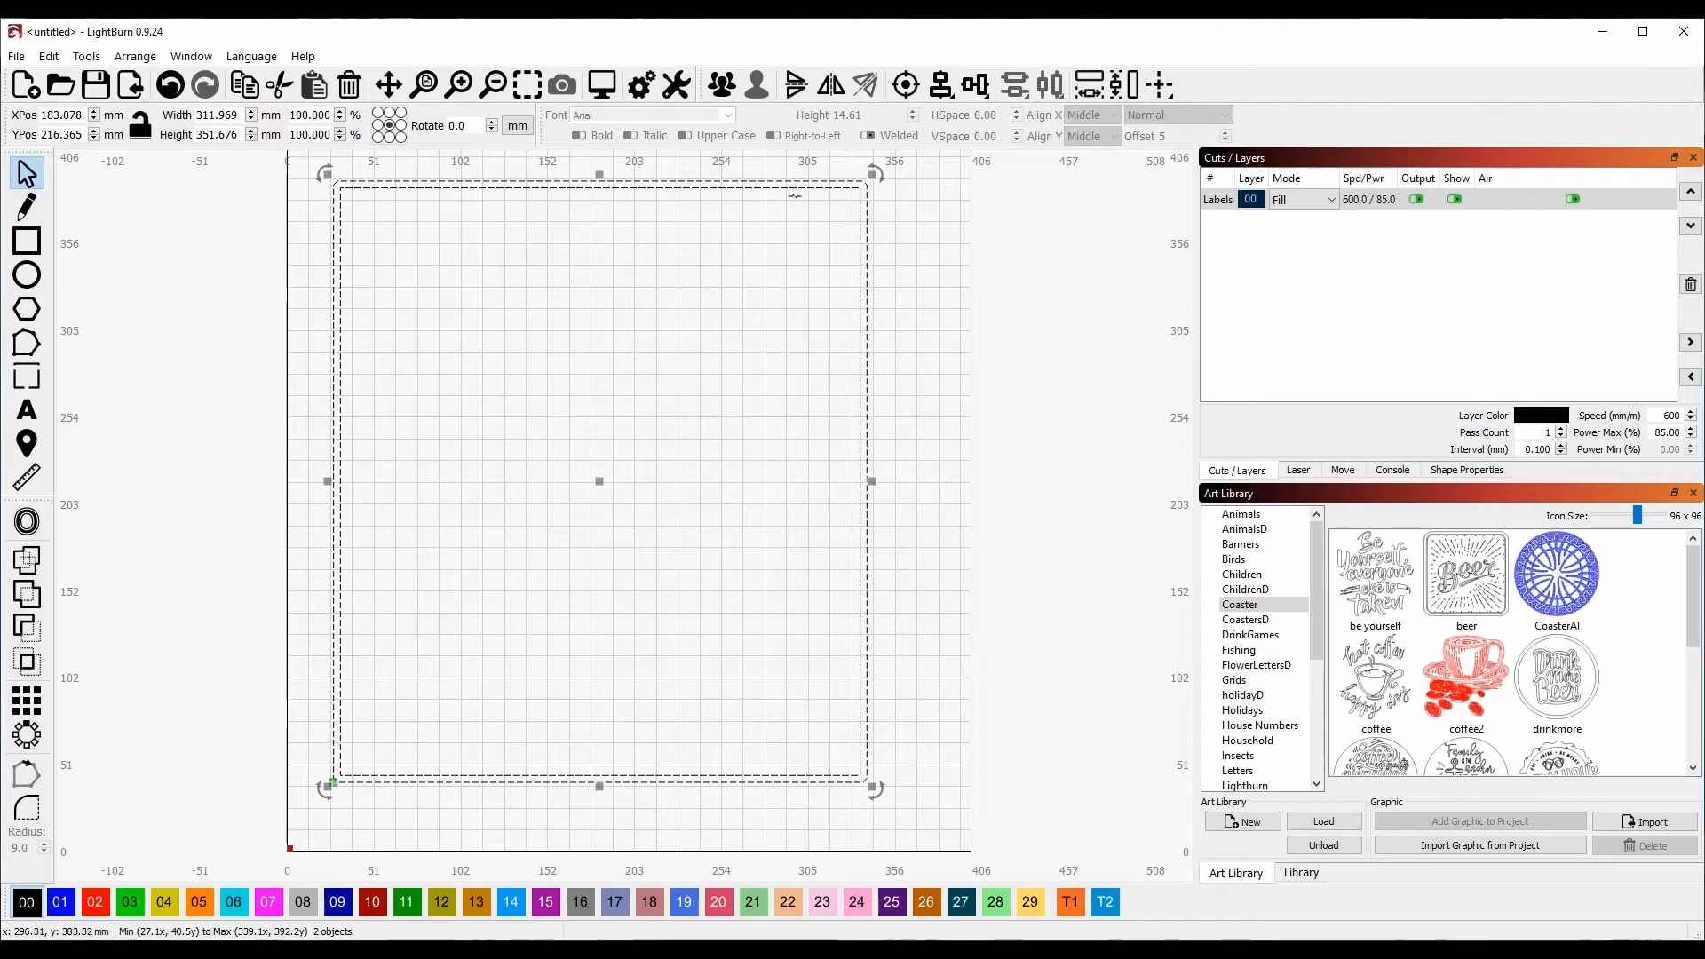
left_click(721, 85)
left_click(911, 343)
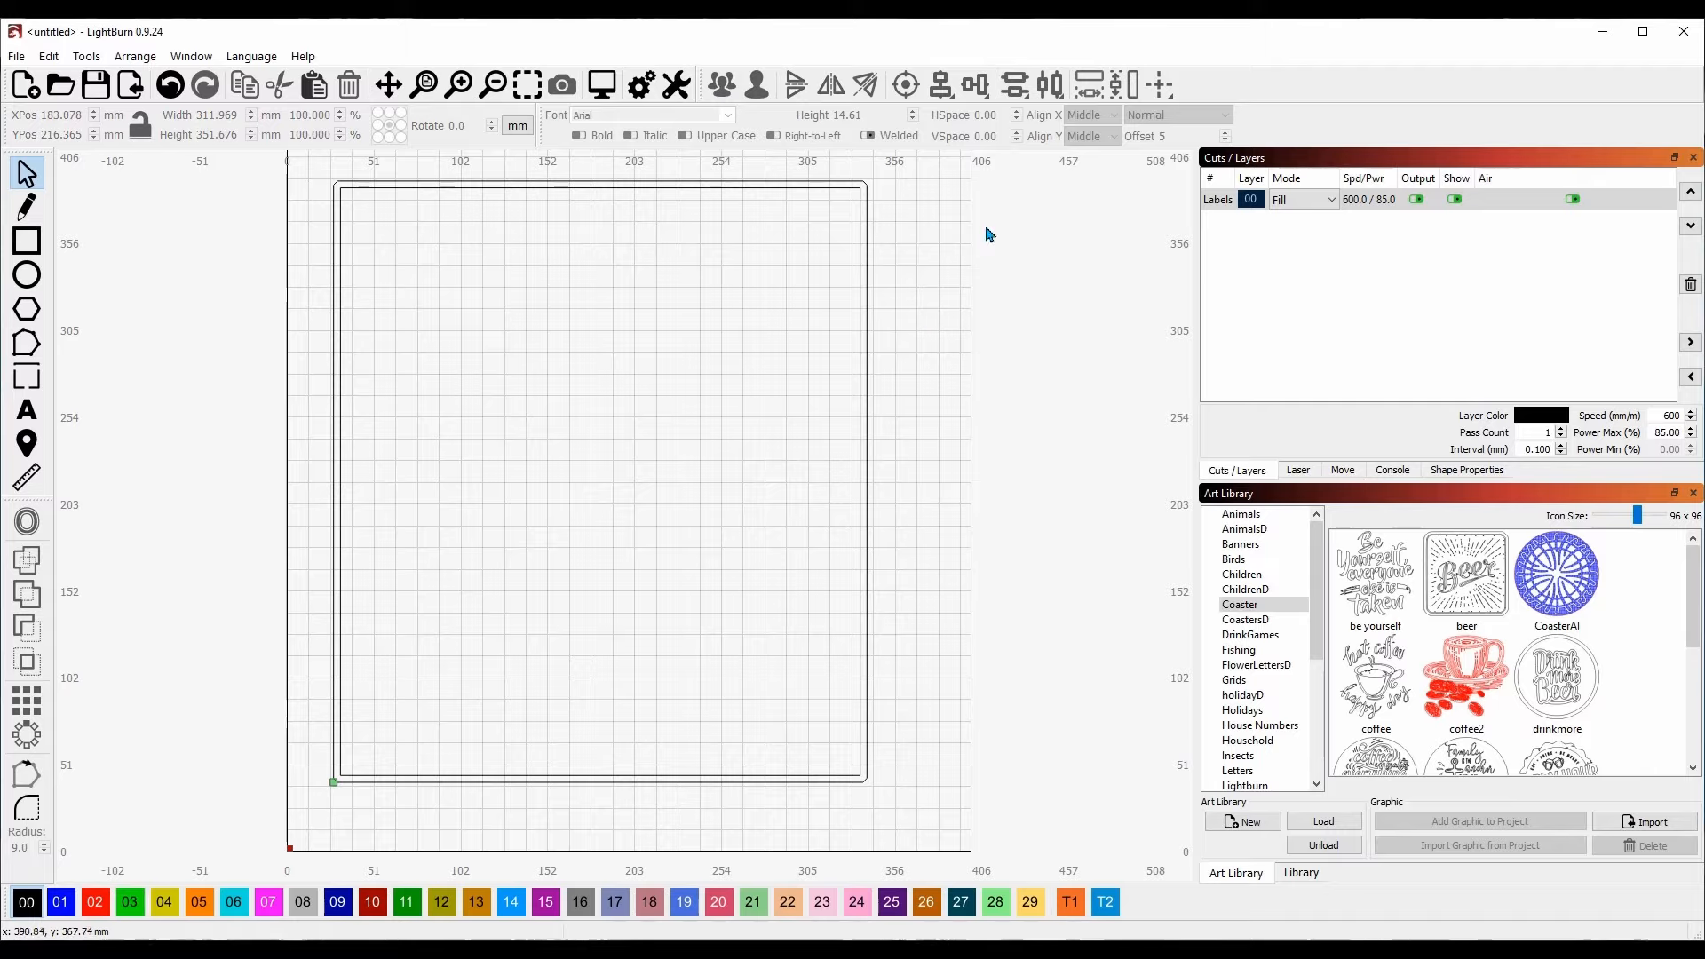
Step: Preview the grouped frame and hide the traversal moves
left_click(601, 84)
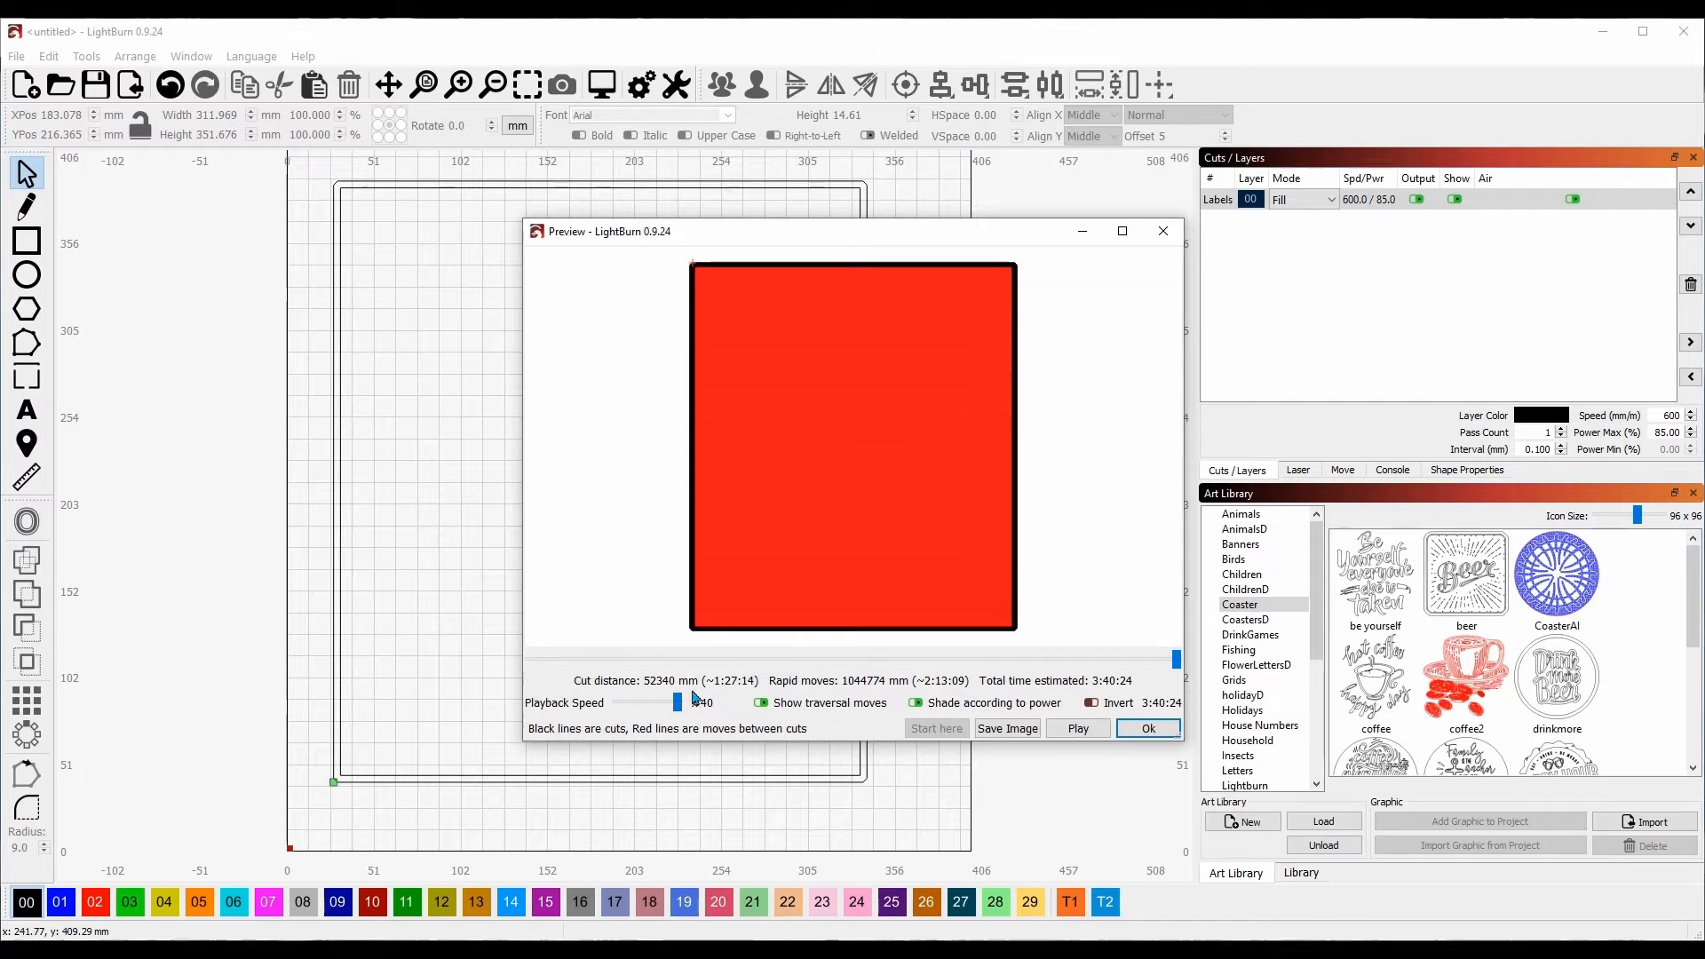
left_click(762, 703)
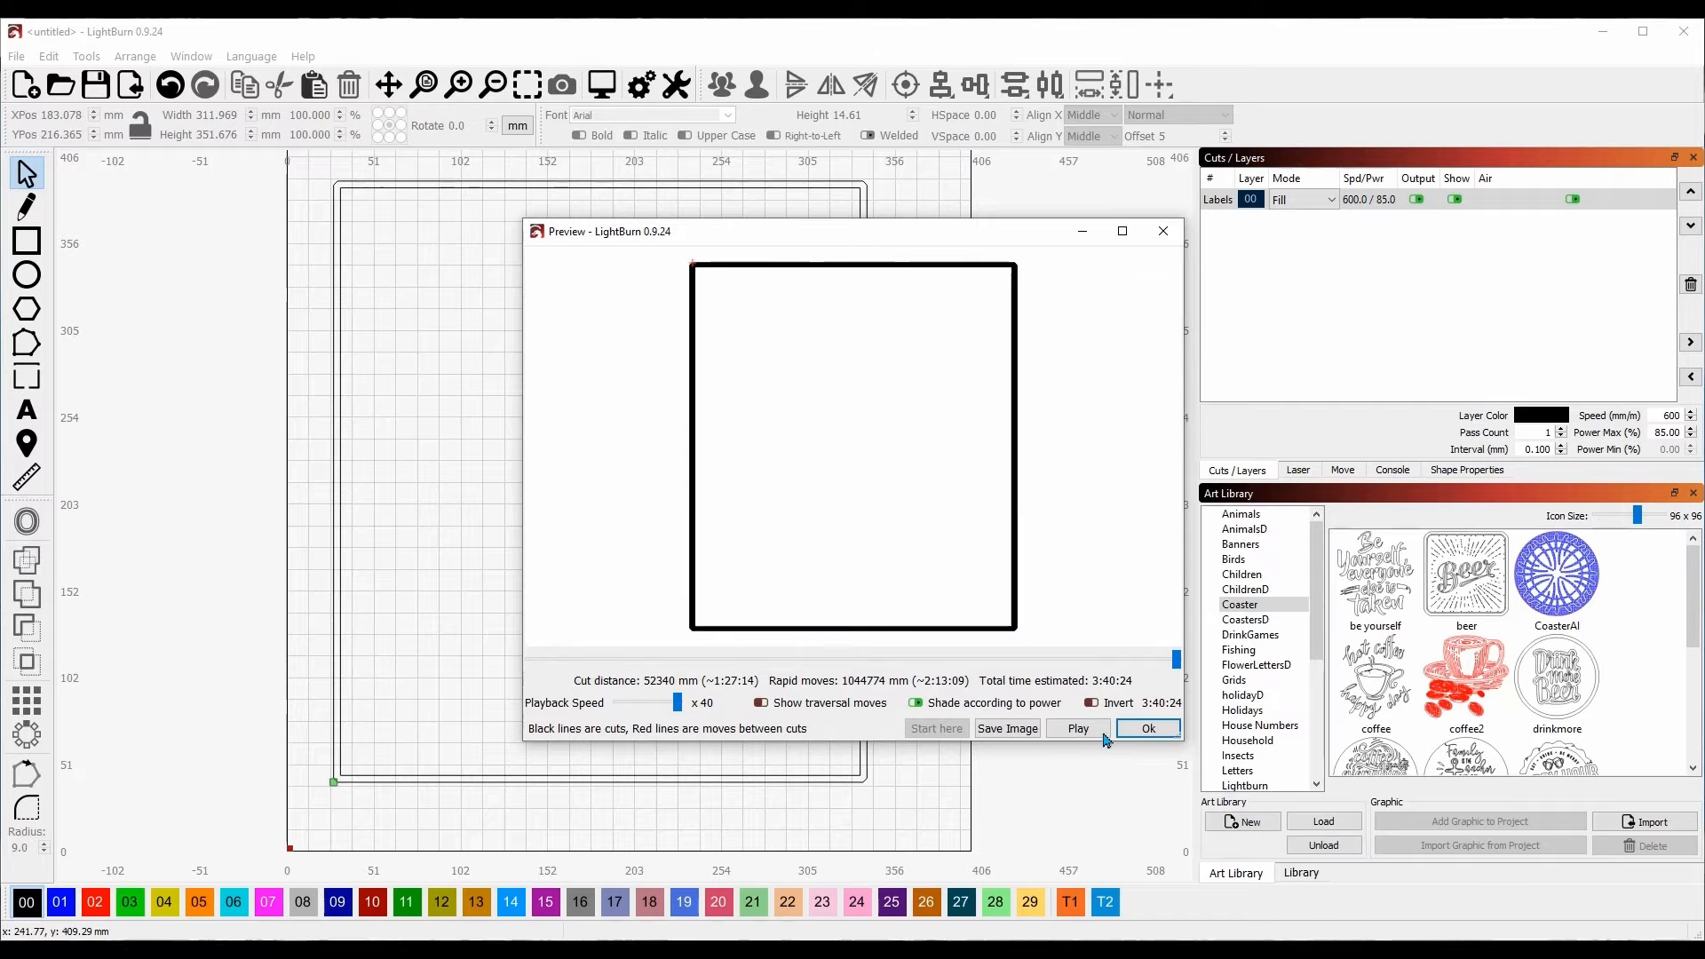
left_click(1148, 728)
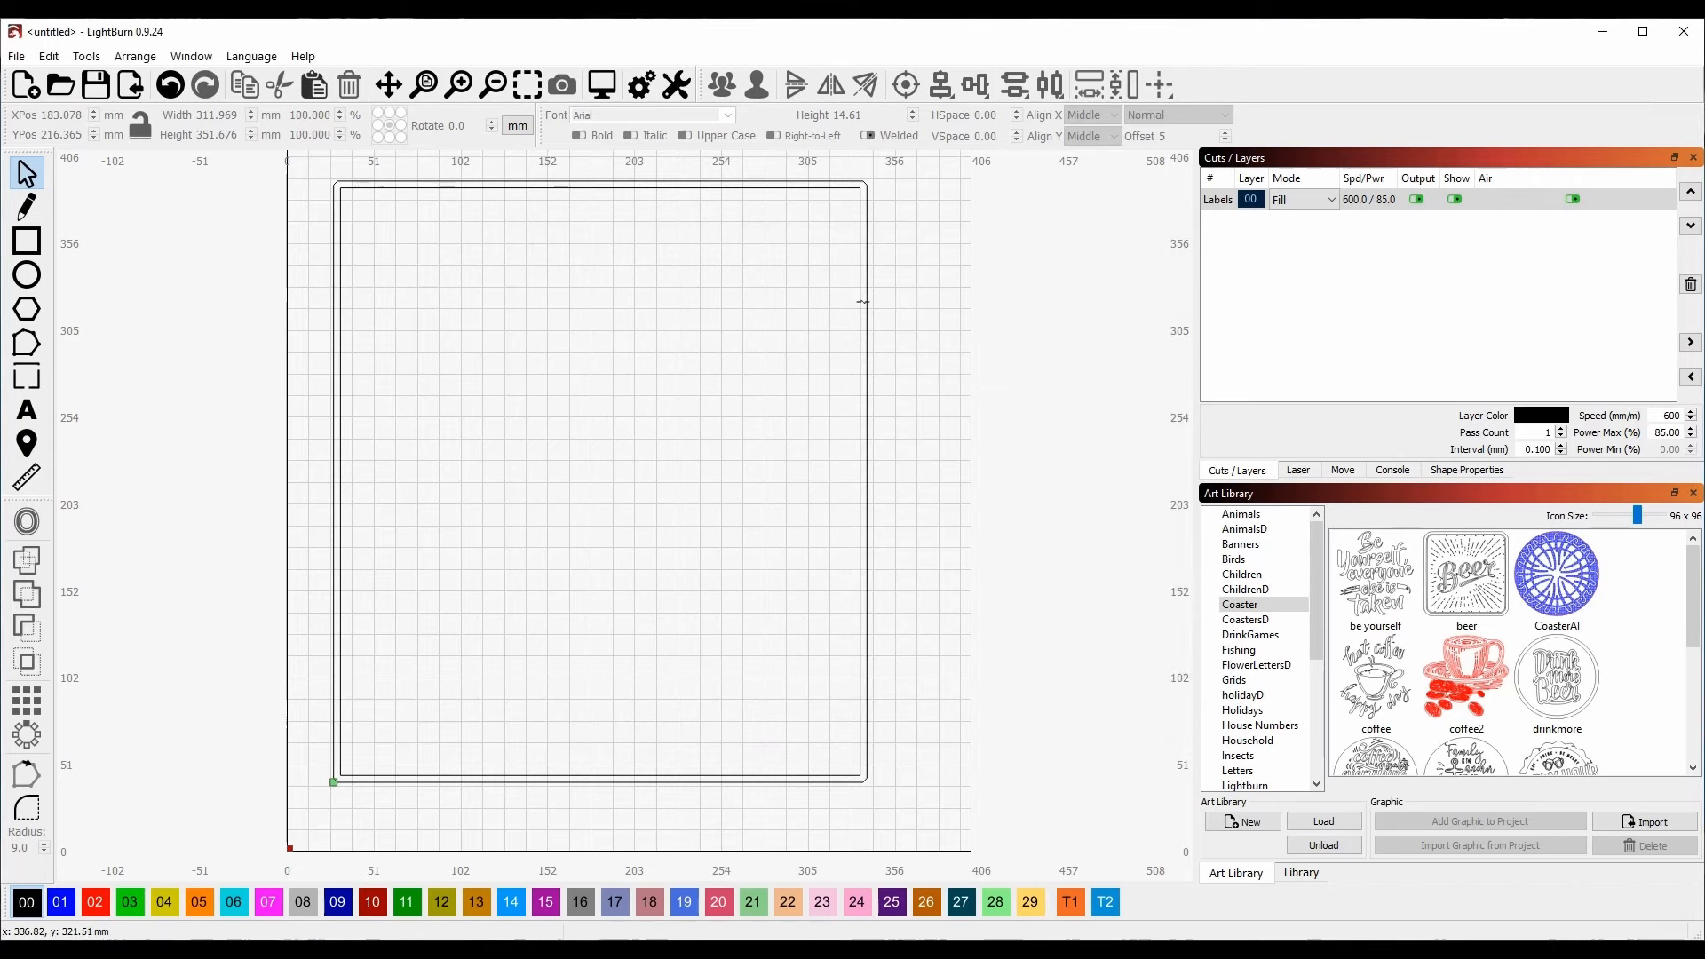
Step: Scrub the job preview back from its end to examine how the laser crosses the empty area inside the frame
left_click(602, 85)
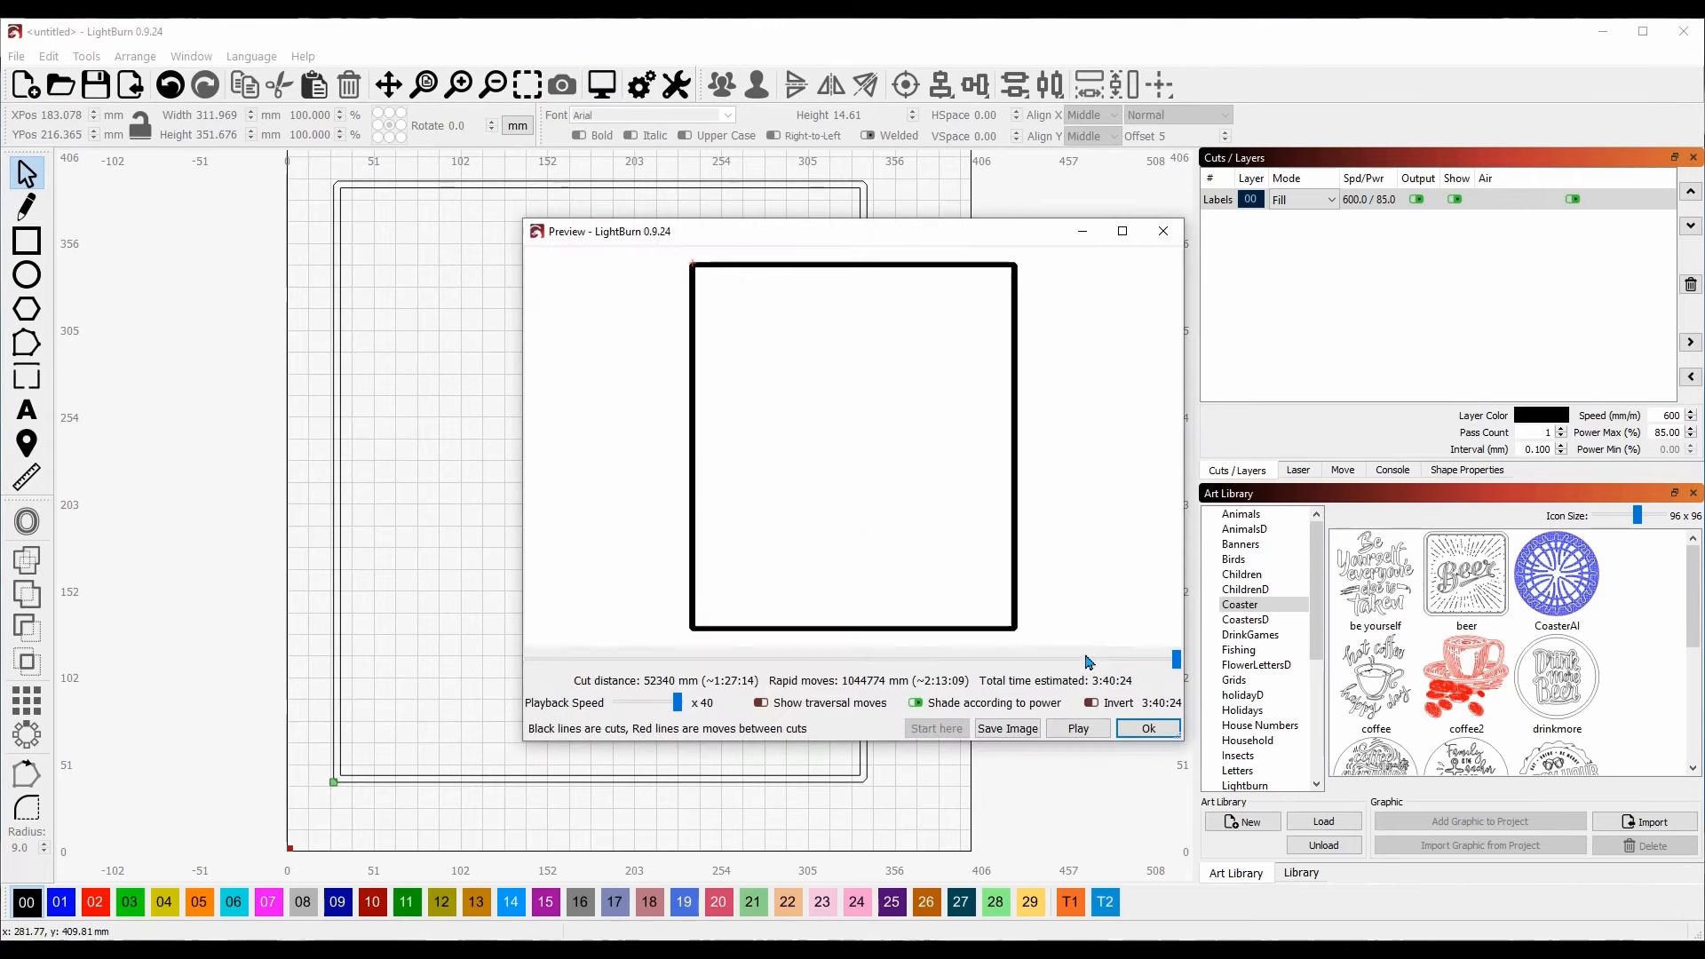
mouse_move(1176, 666)
left_mouse_down()
mouse_move(706, 661)
mouse_move(1095, 668)
left_mouse_up()
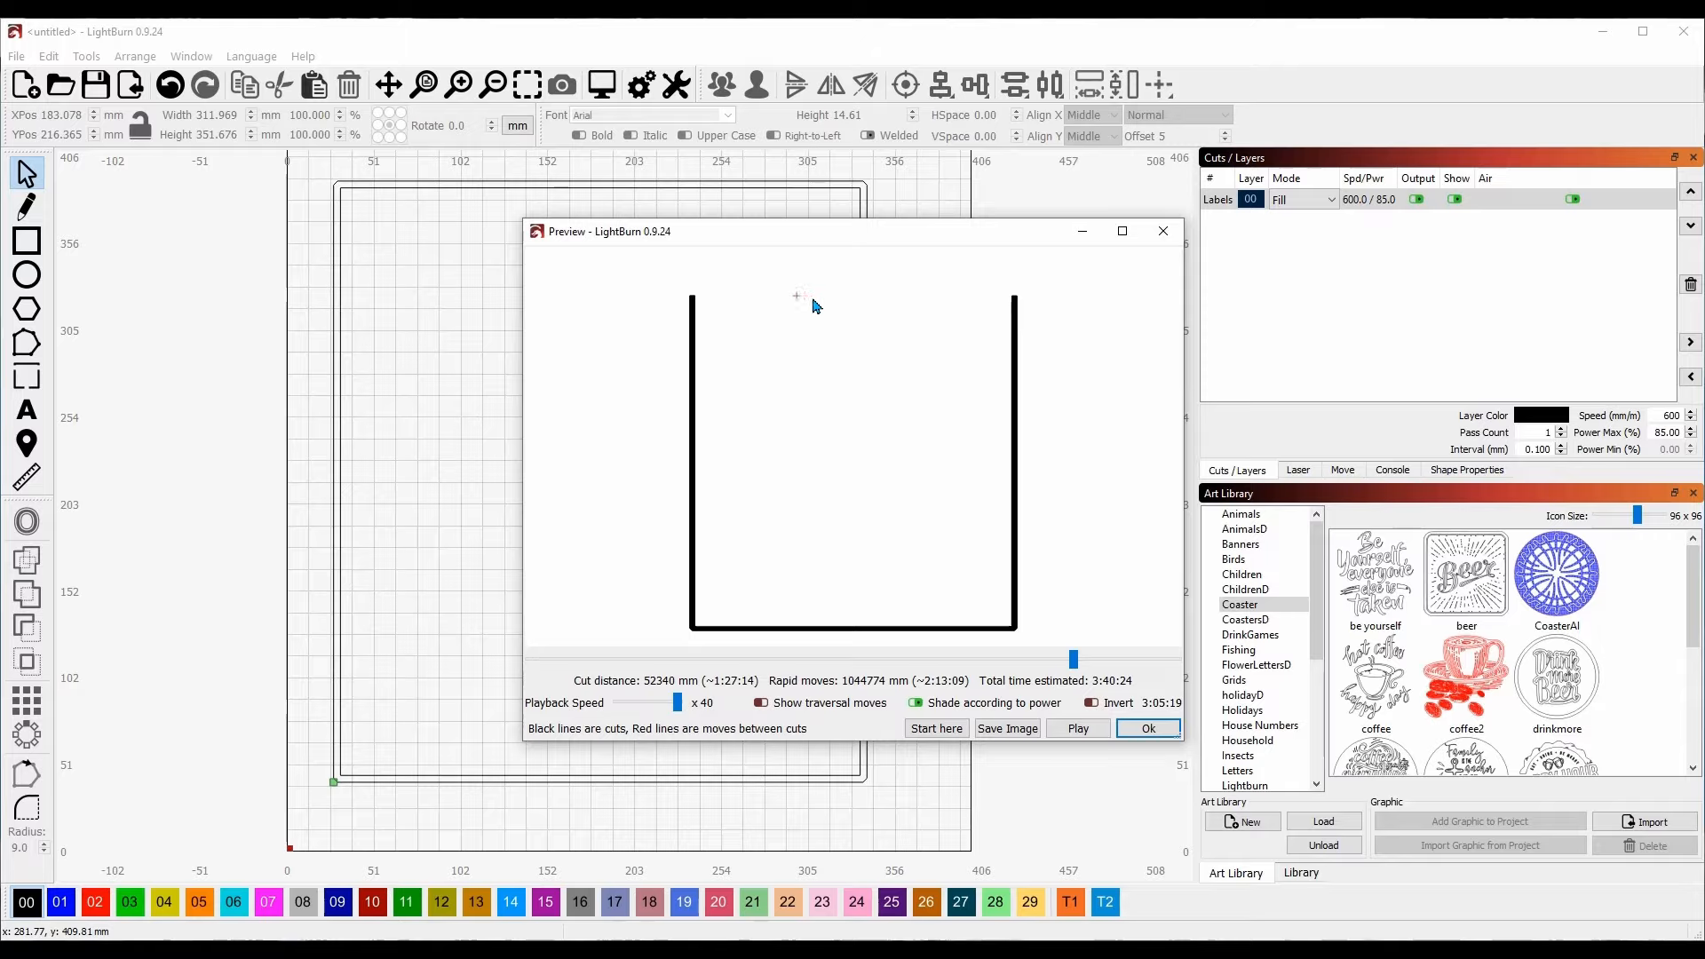
left_click(1151, 728)
Step: Review the device's Fast Whitespace Scan speed, start and end GCode scripts, and additional simulation settings
left_click(698, 86)
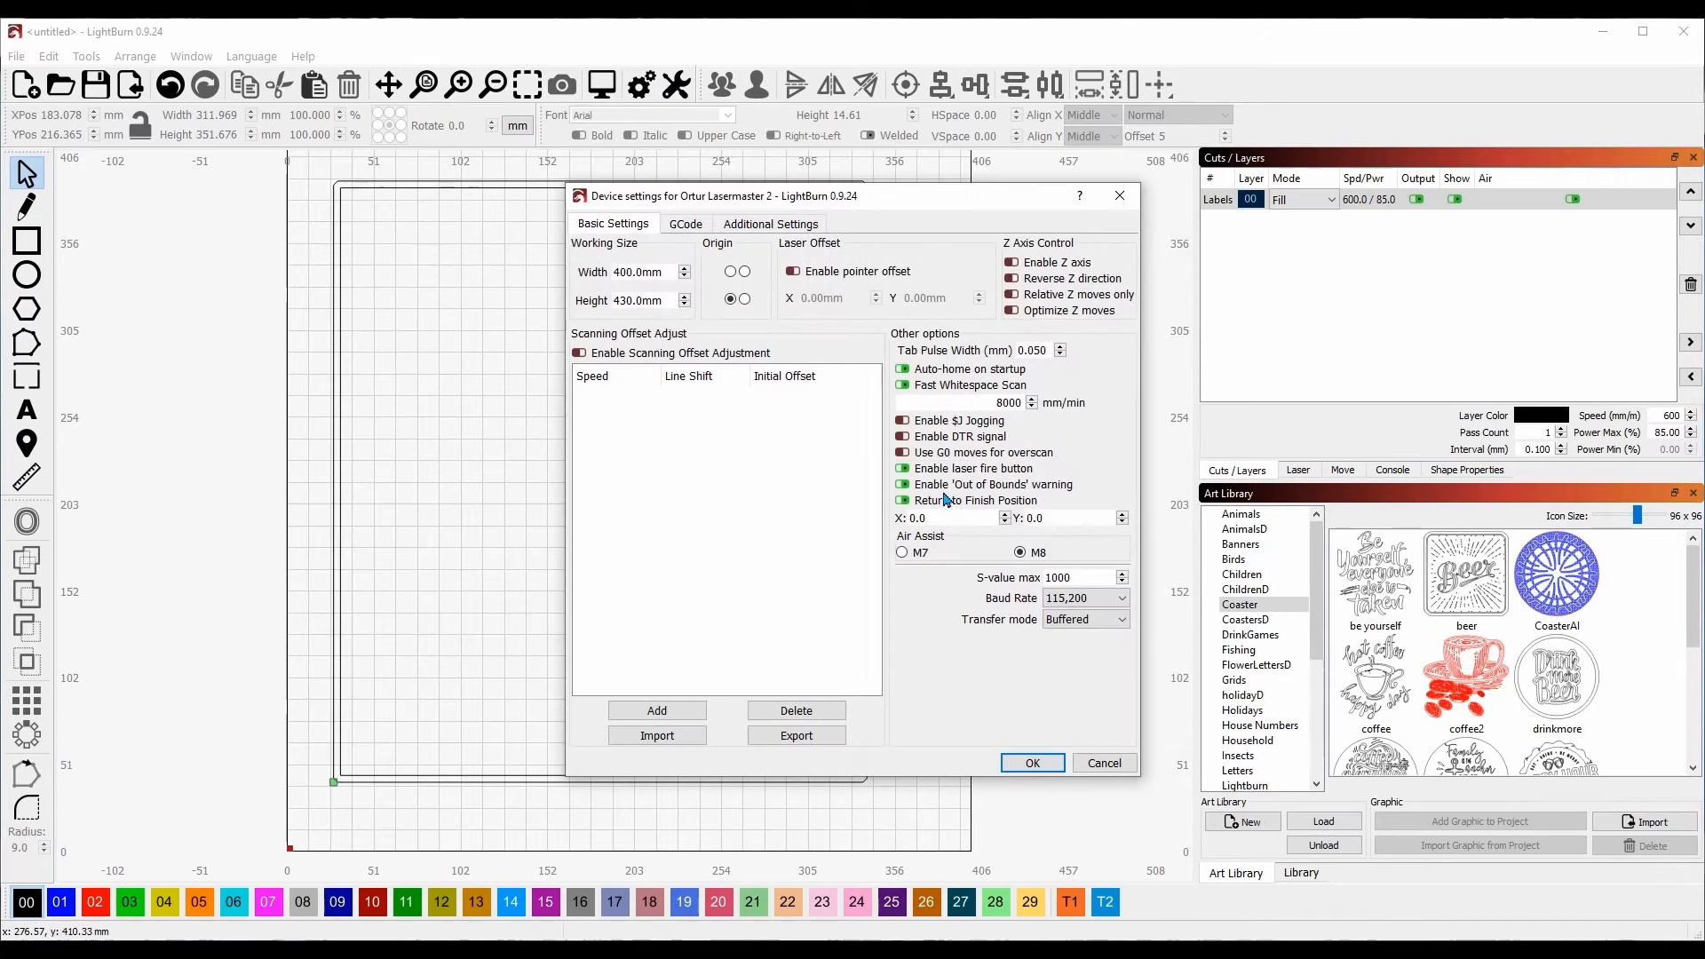
double_click(974, 397)
left_click(679, 226)
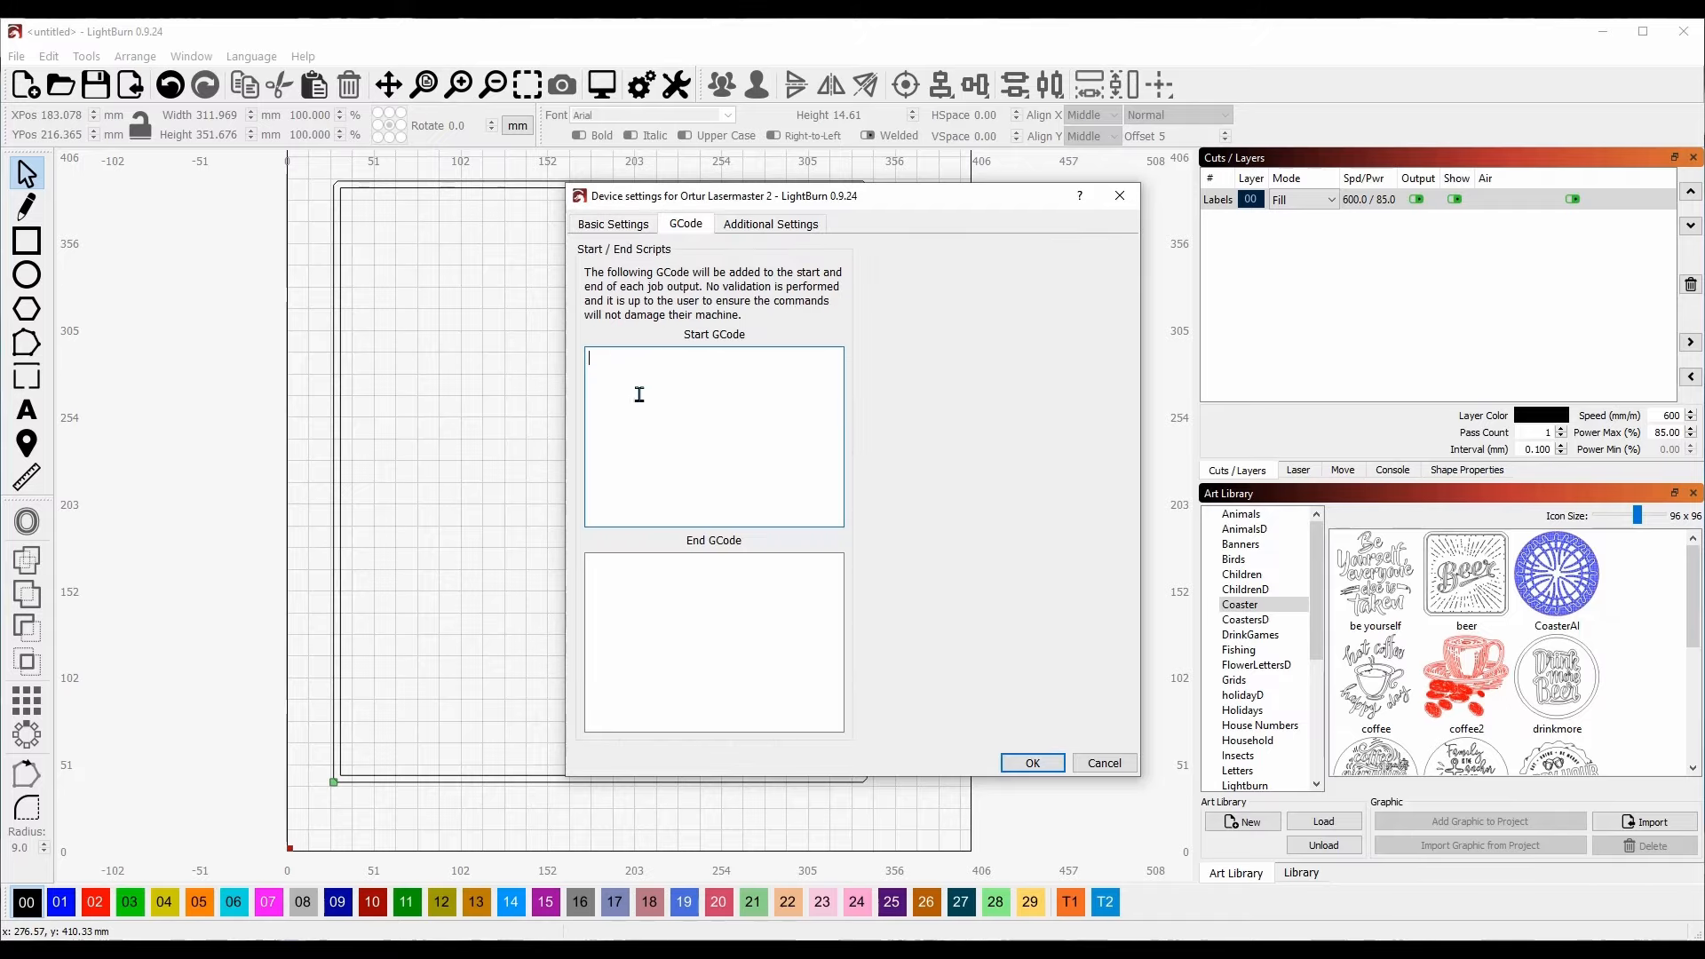
left_click(753, 229)
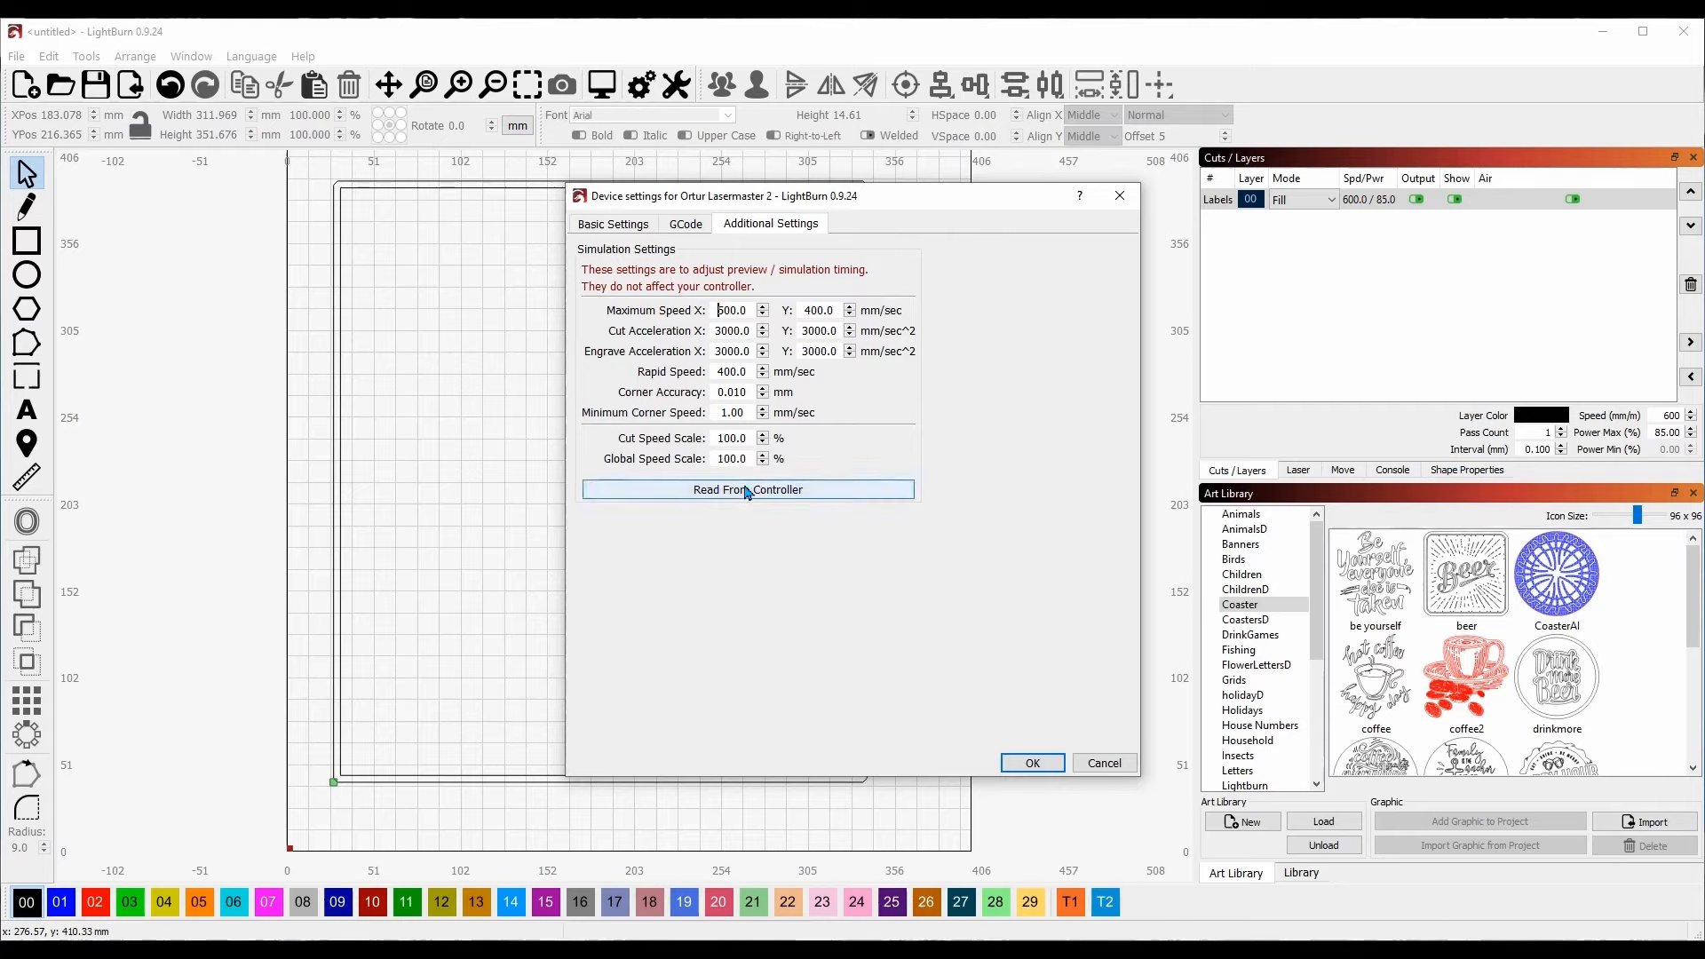
left_click(1030, 762)
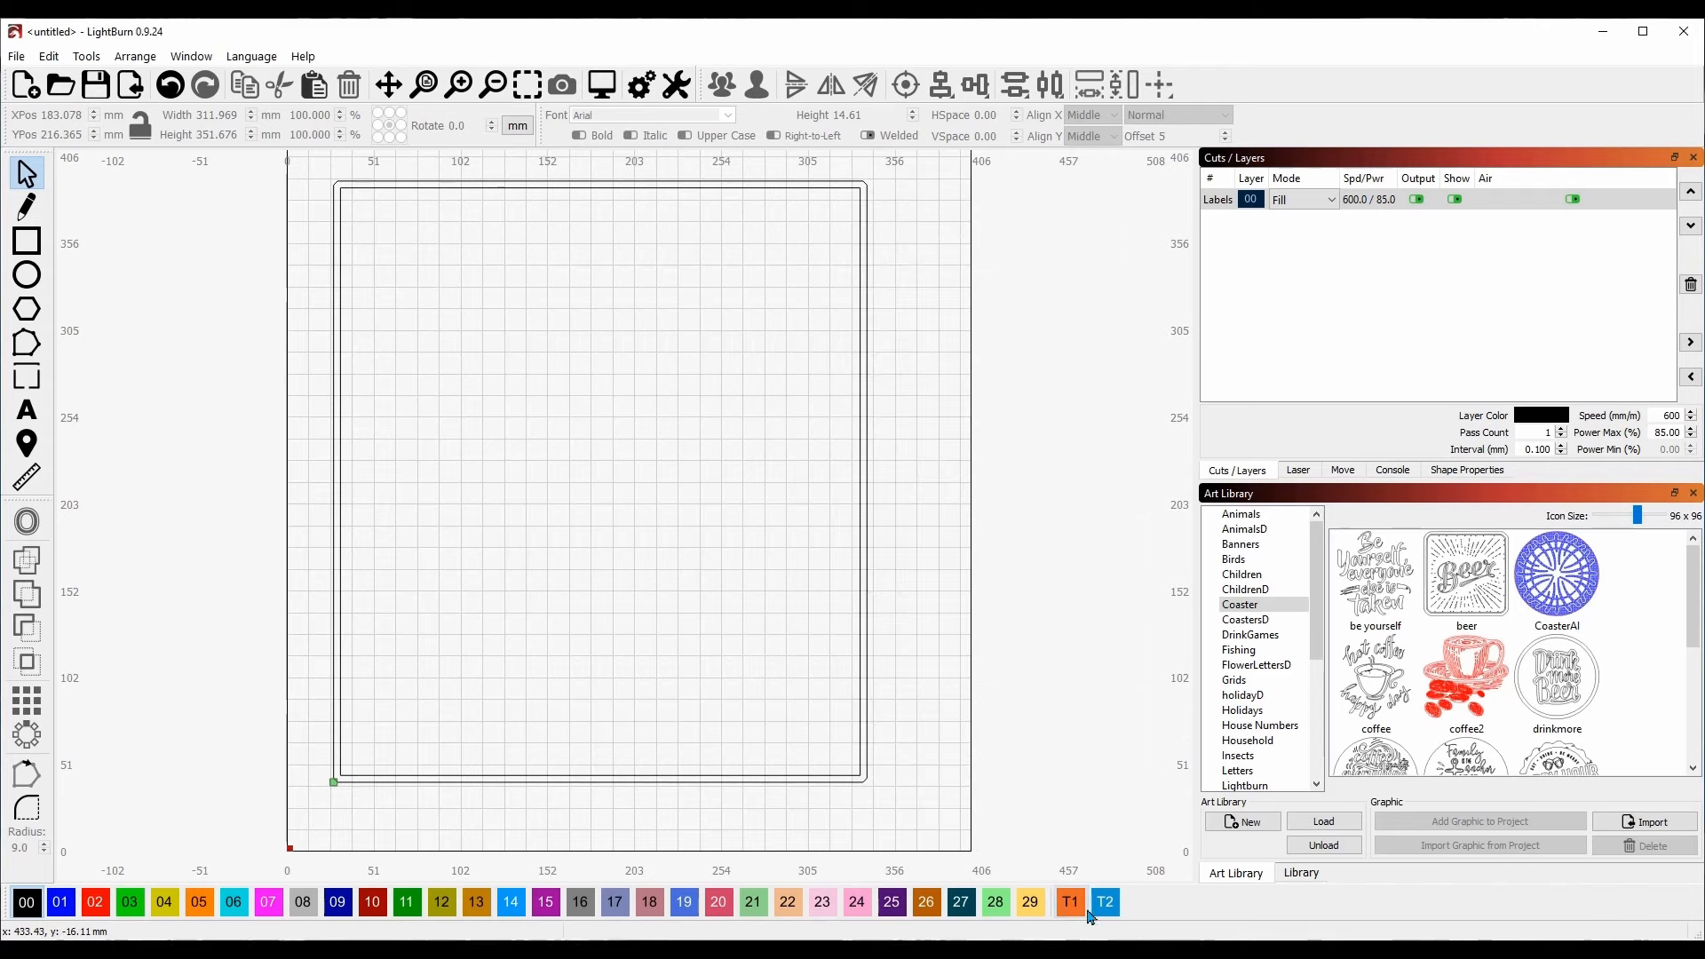
Step: Ungroup the frame and assign the outer offset outline to tool layer T1
left_click(864, 351)
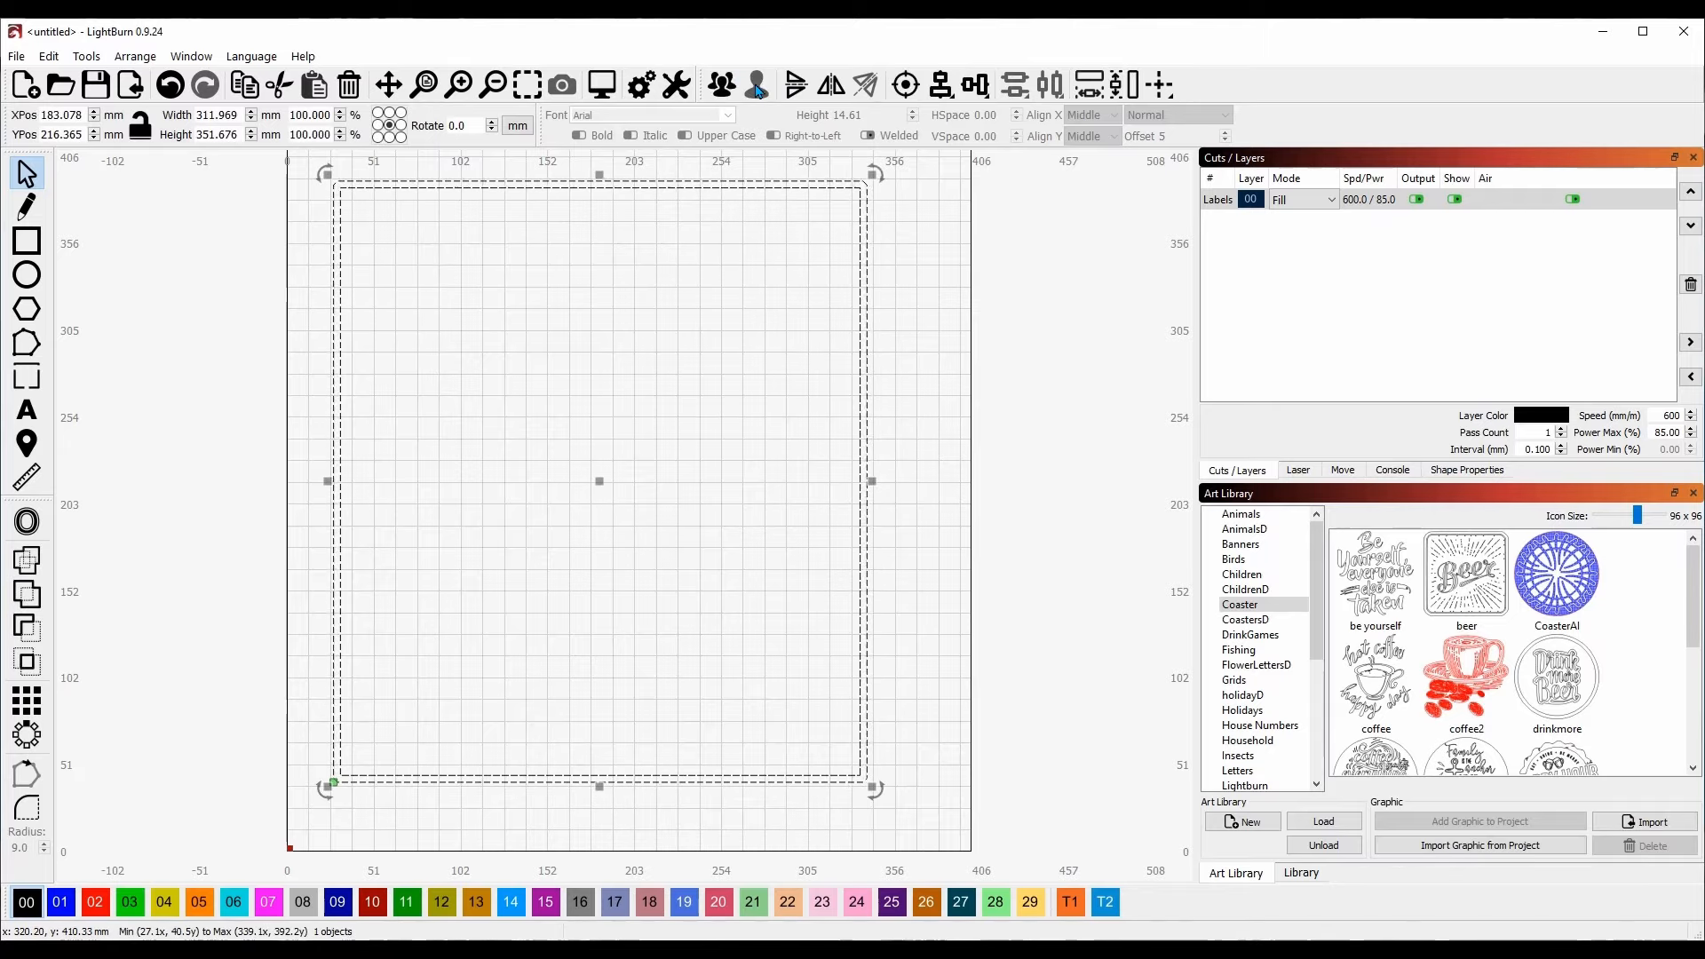
left_click(878, 240)
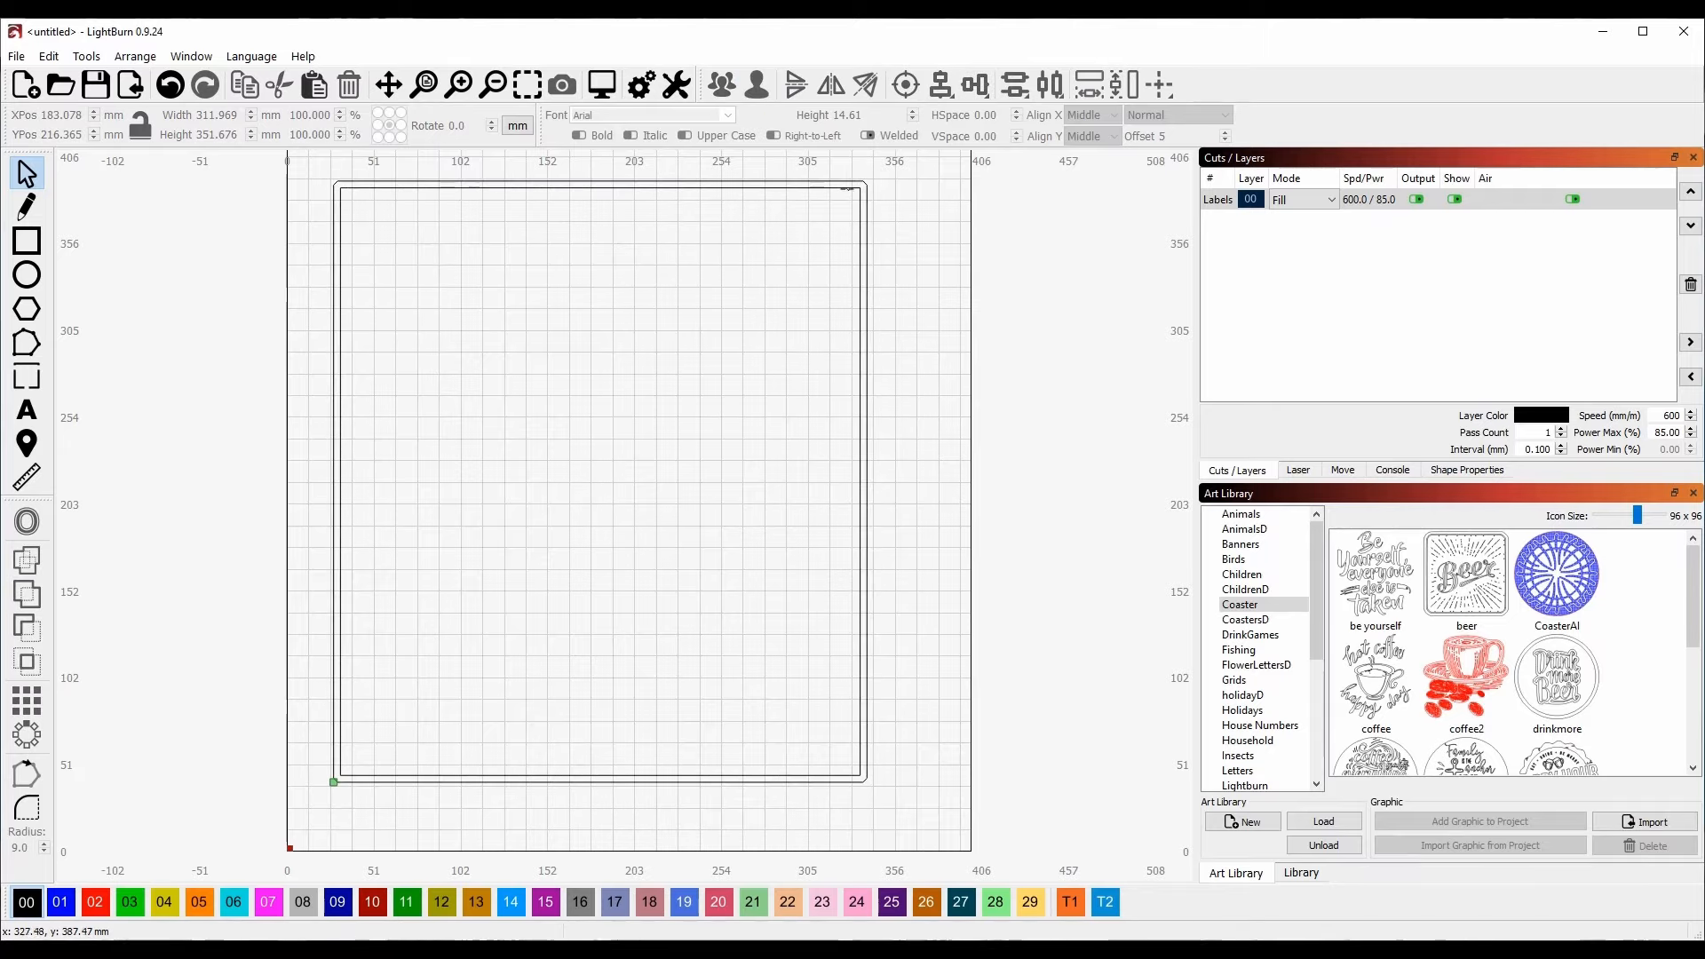
left_click(851, 183)
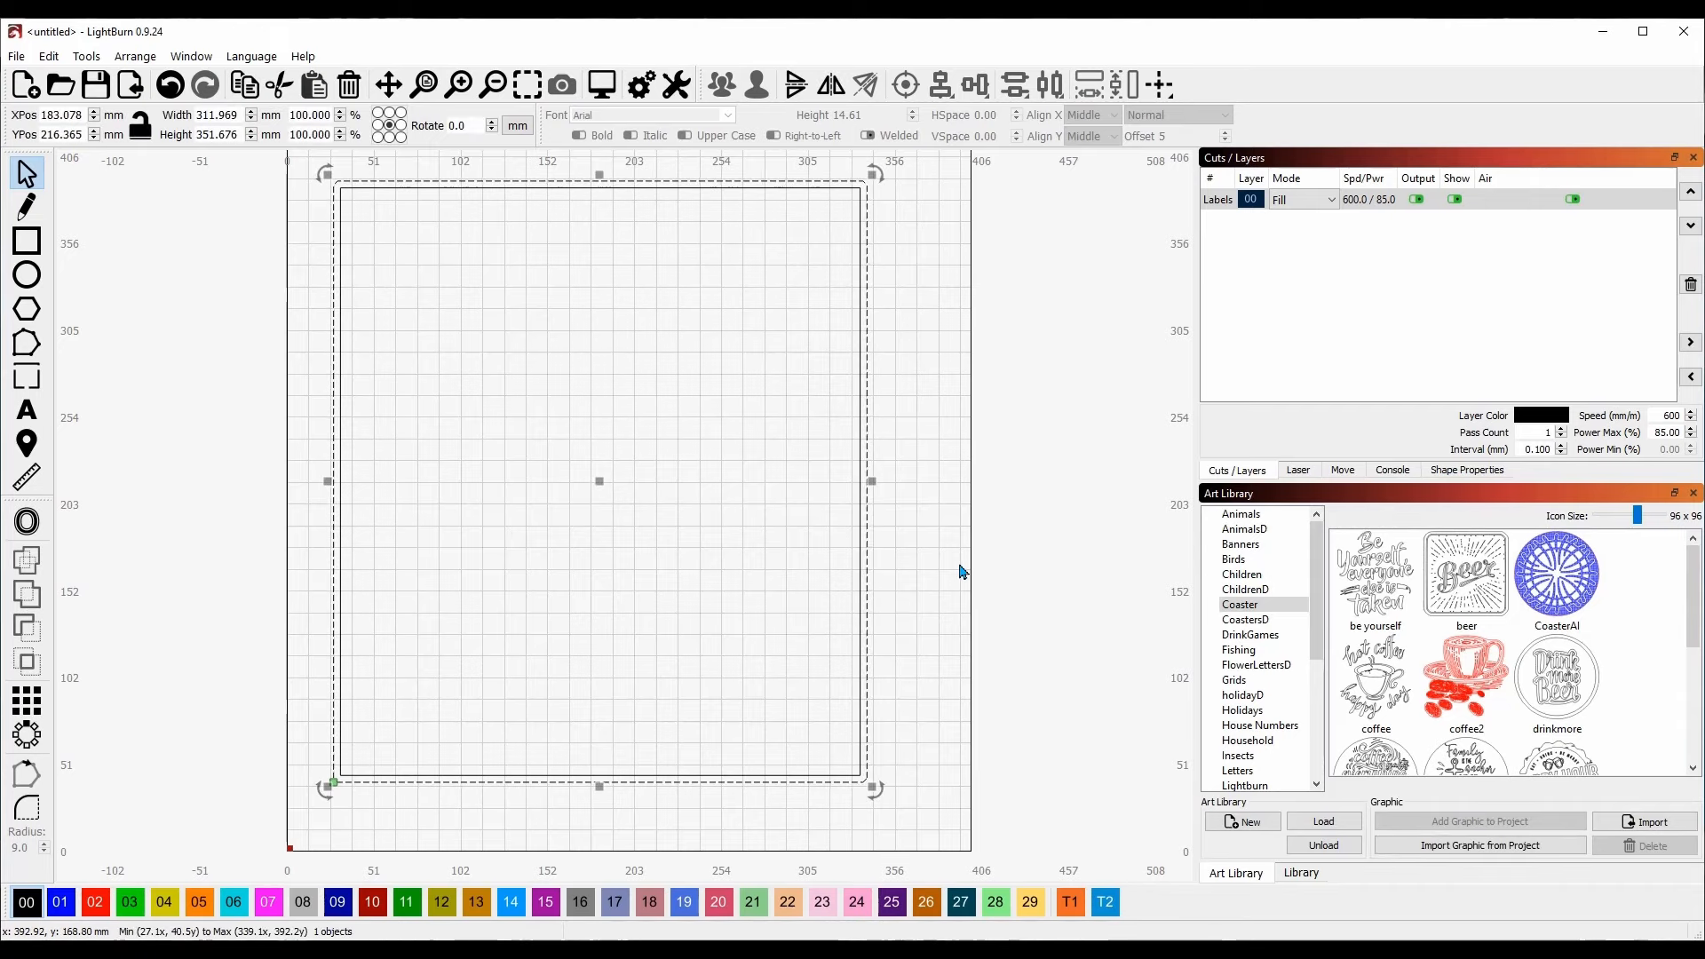
left_click(1072, 902)
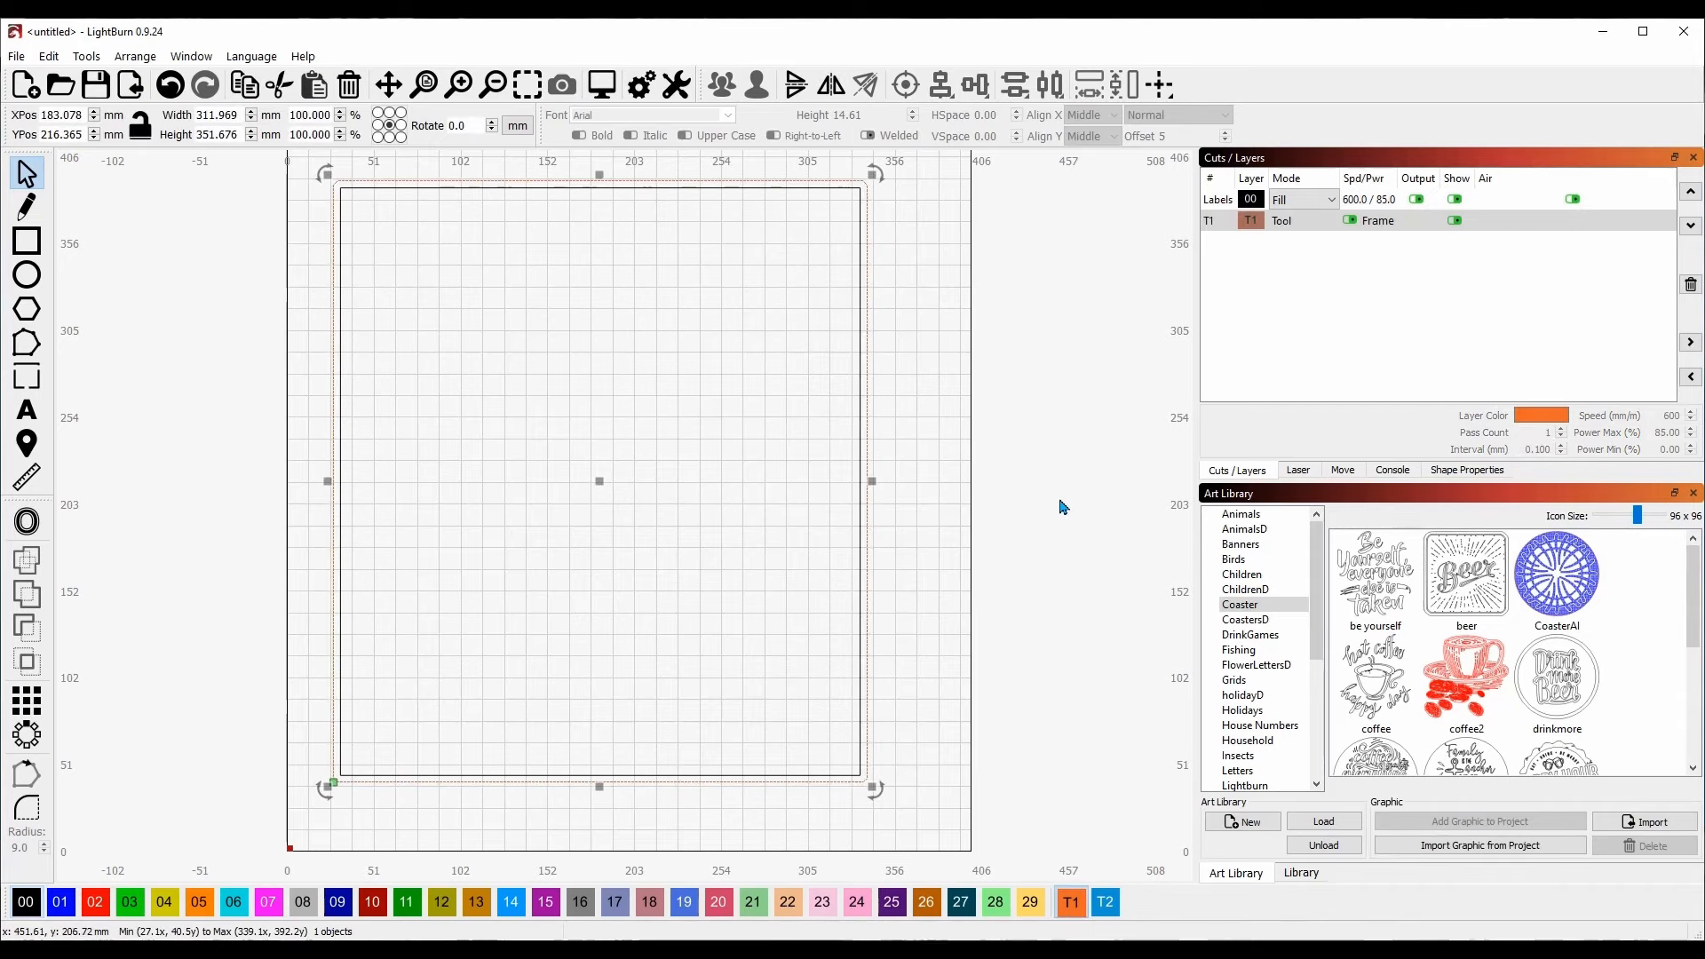
left_click(1022, 347)
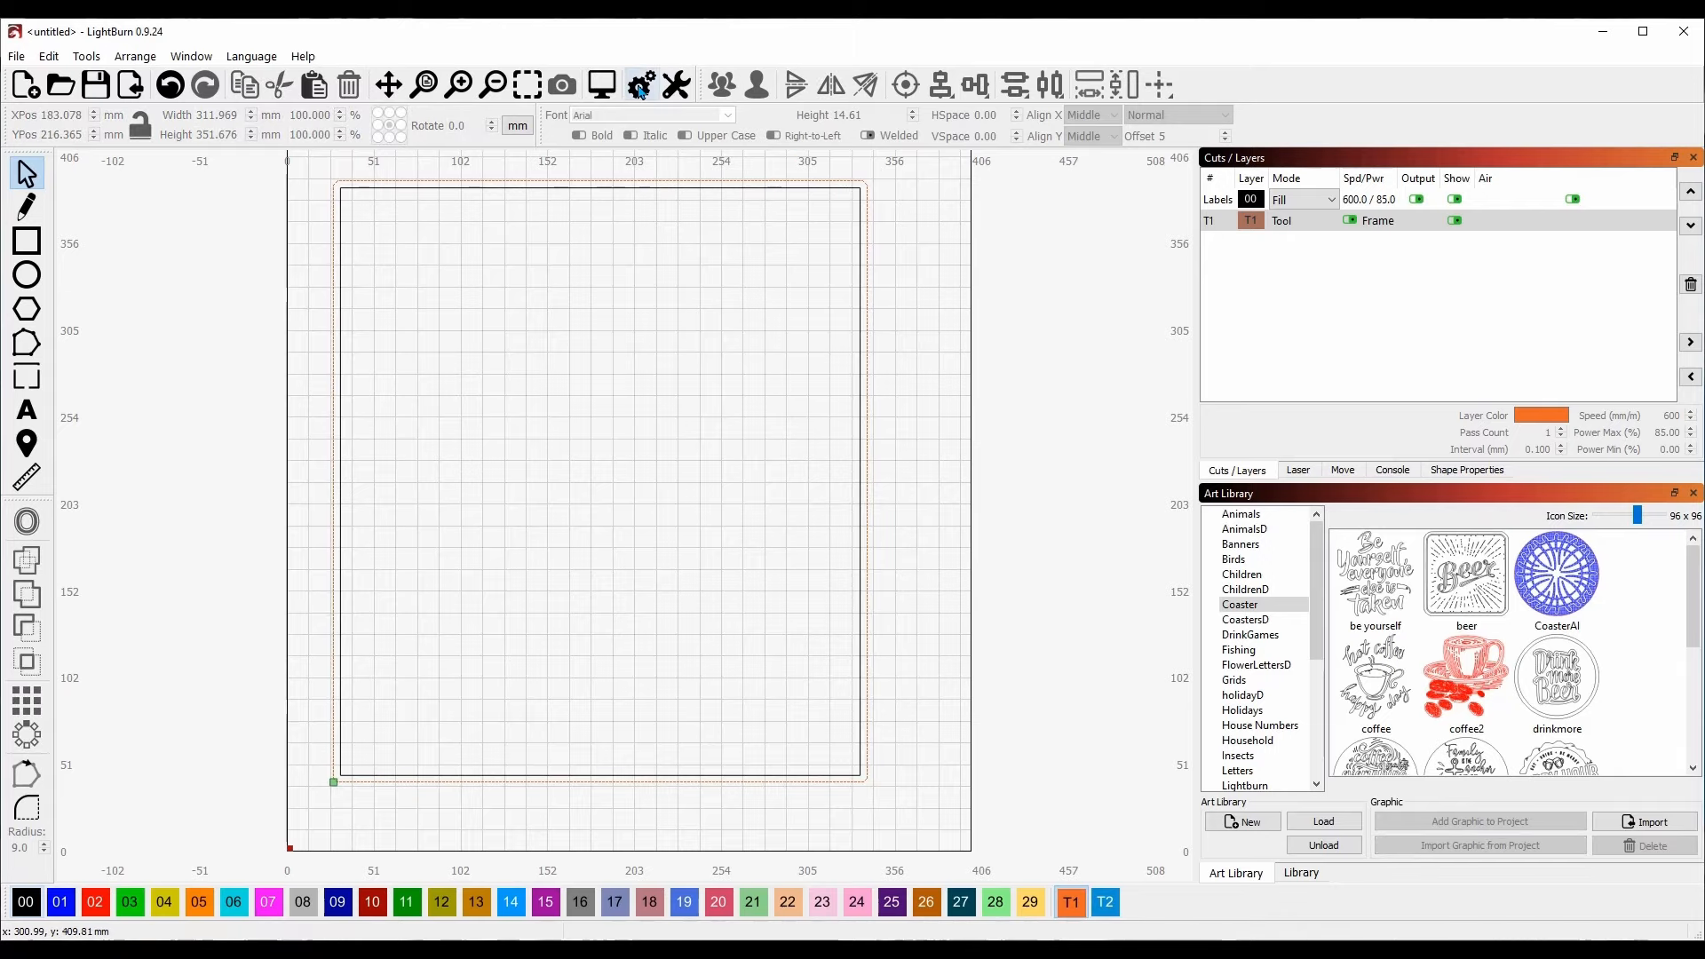
Step: Preview the job with the outer outline on the tool layer
left_click(600, 85)
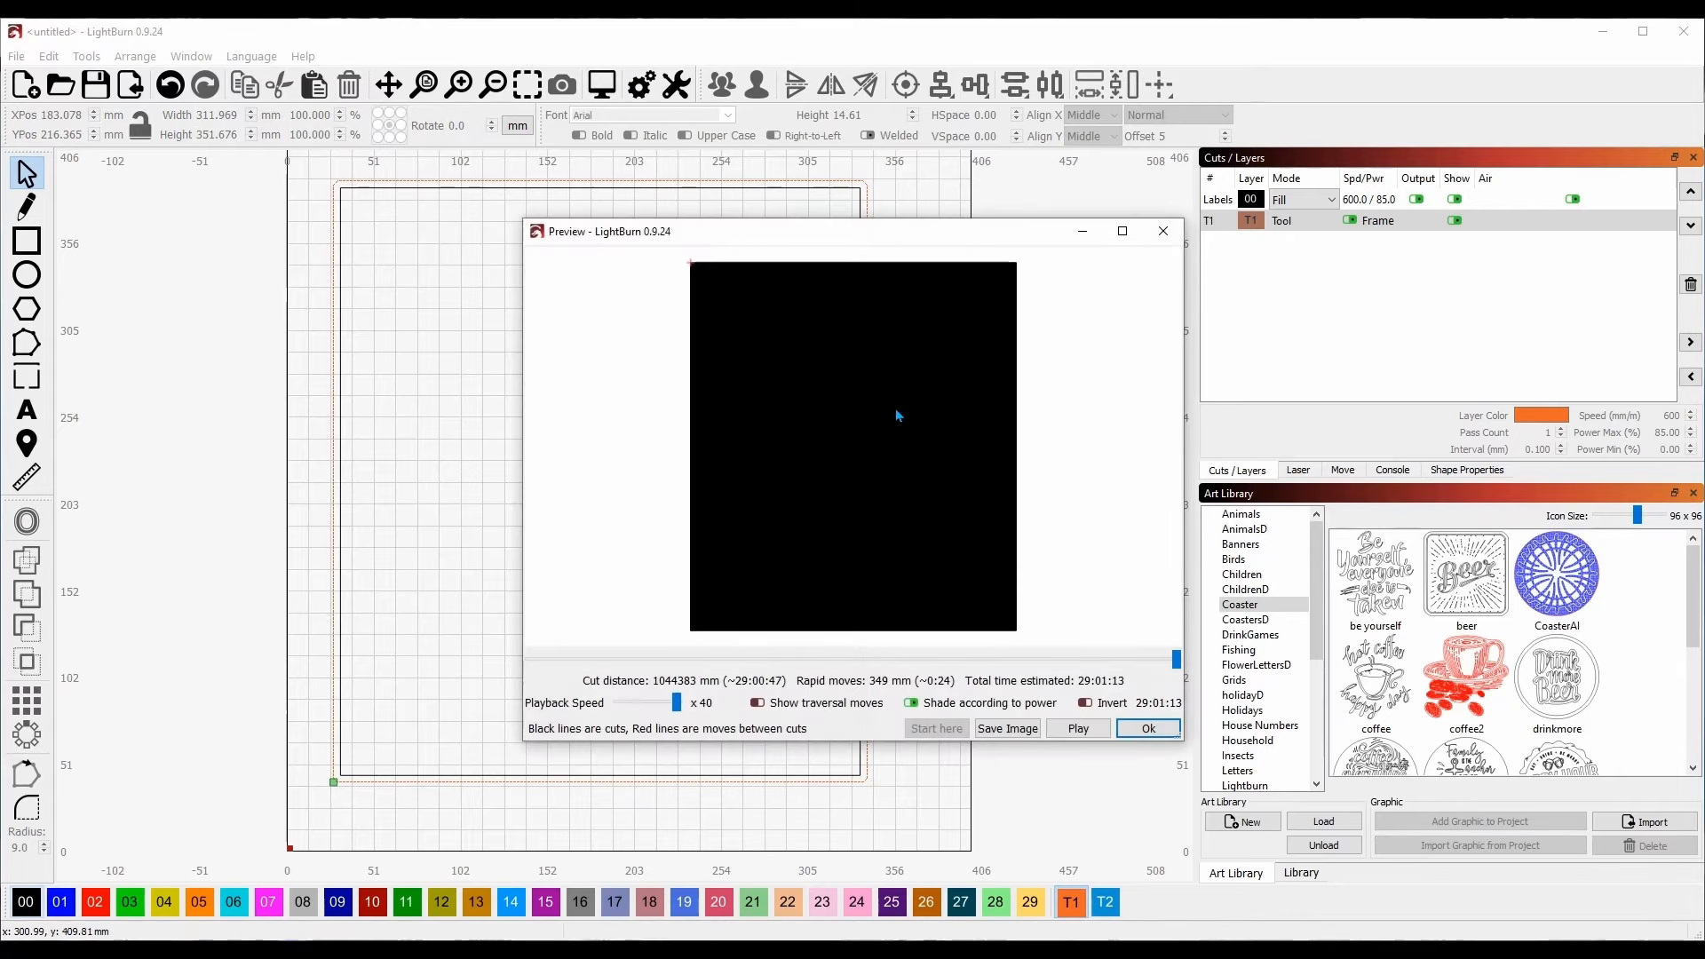
left_click(1147, 729)
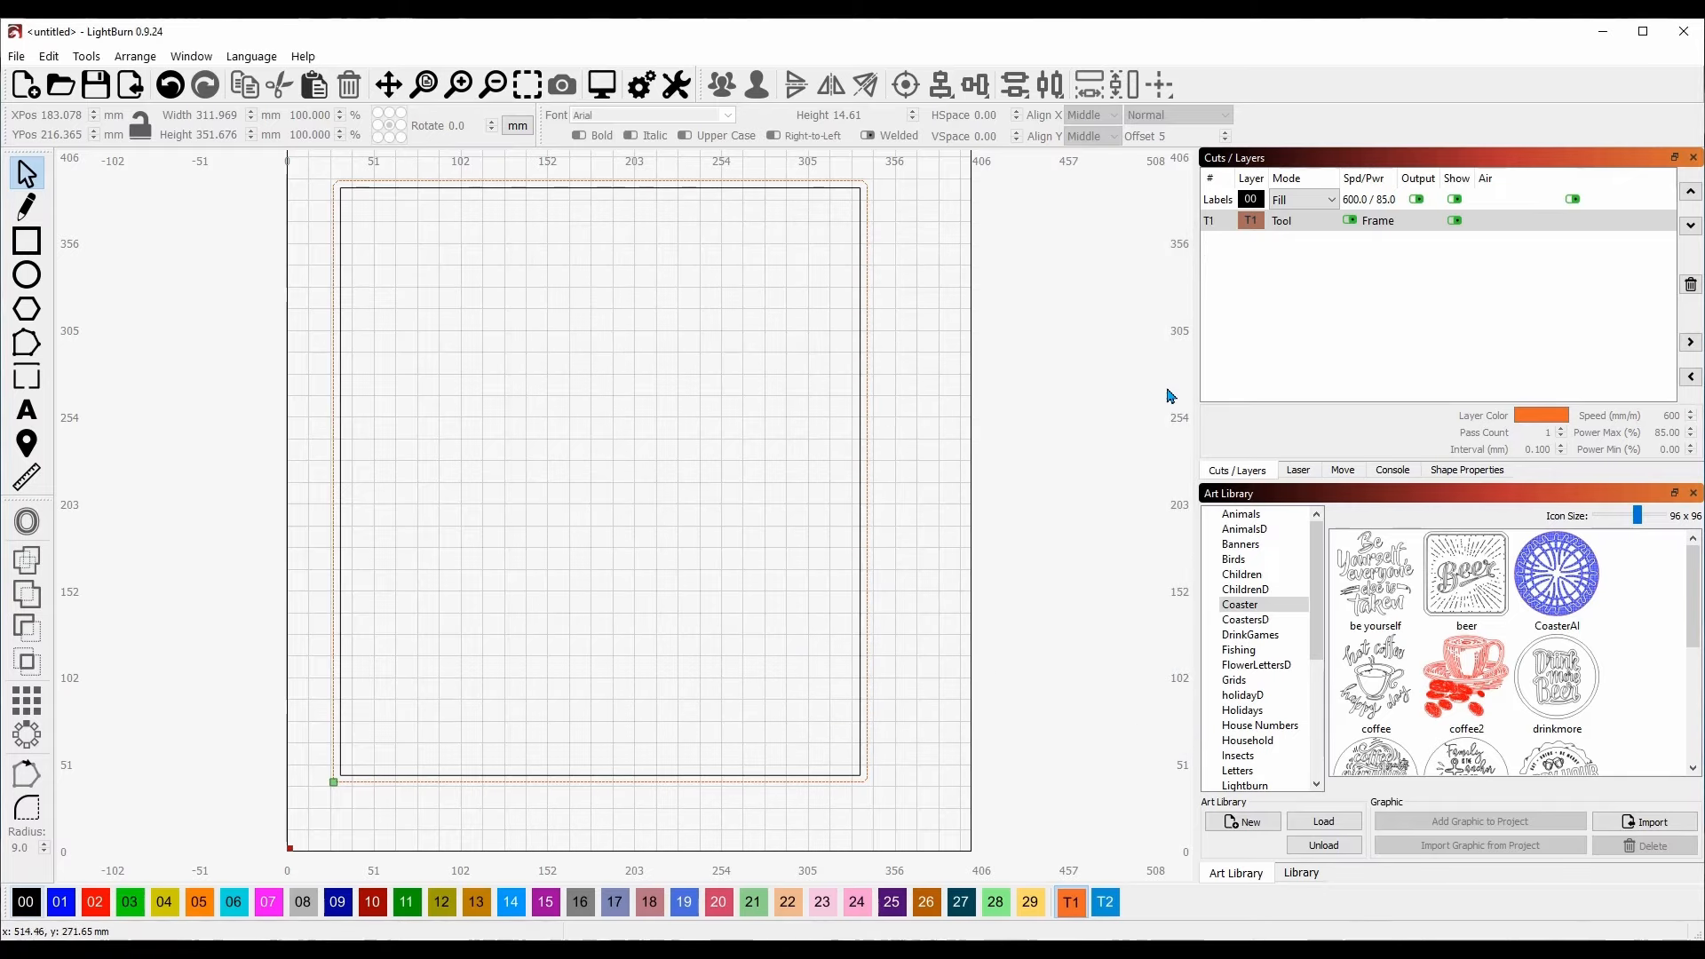
Step: Set the Labels layer 00 to Line mode and preview the job with the outer outline on the tool layer
left_click(1223, 208)
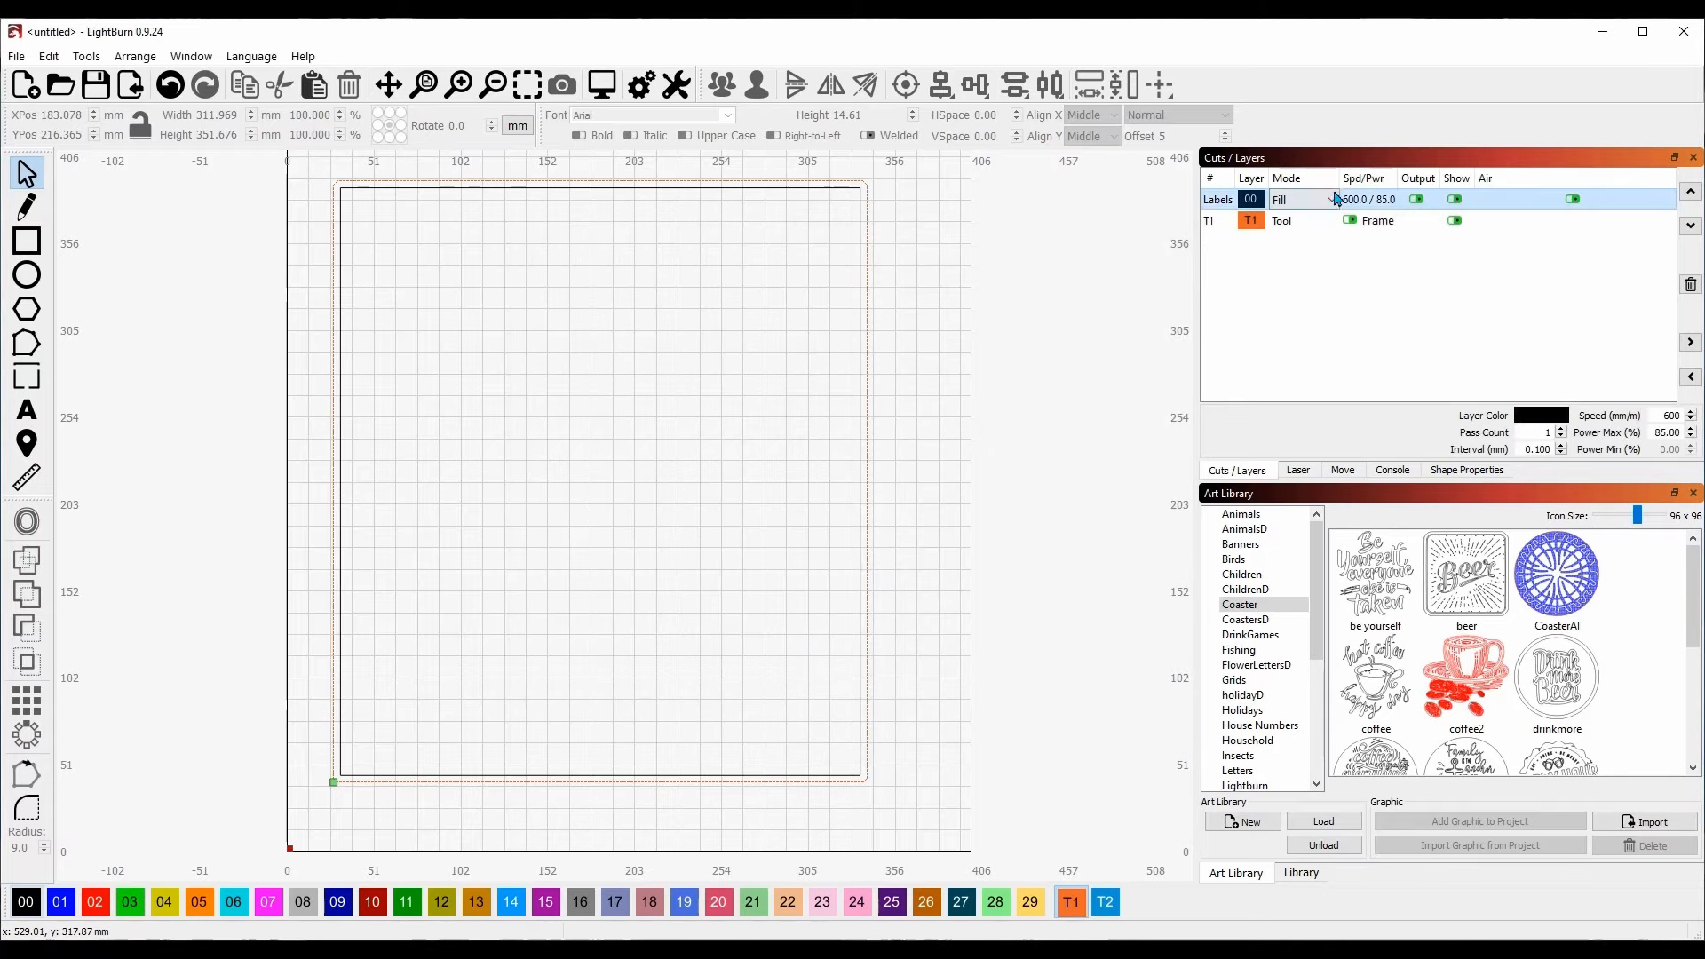
left_click(1301, 199)
left_click(1311, 224)
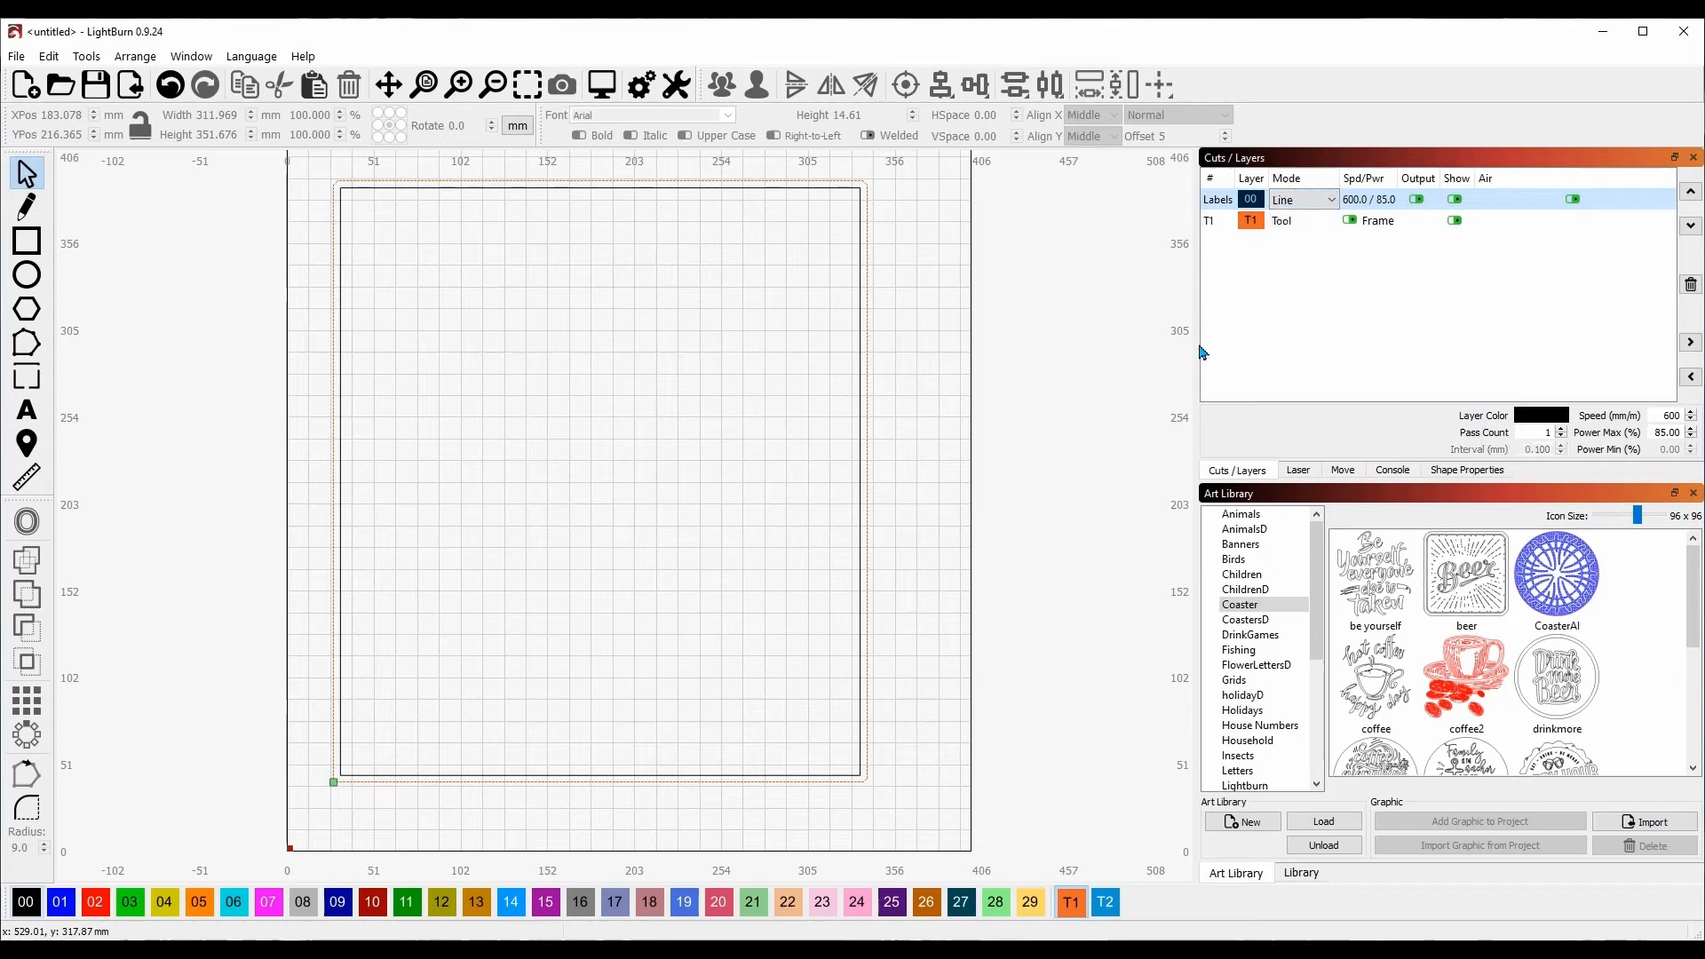
left_click(602, 84)
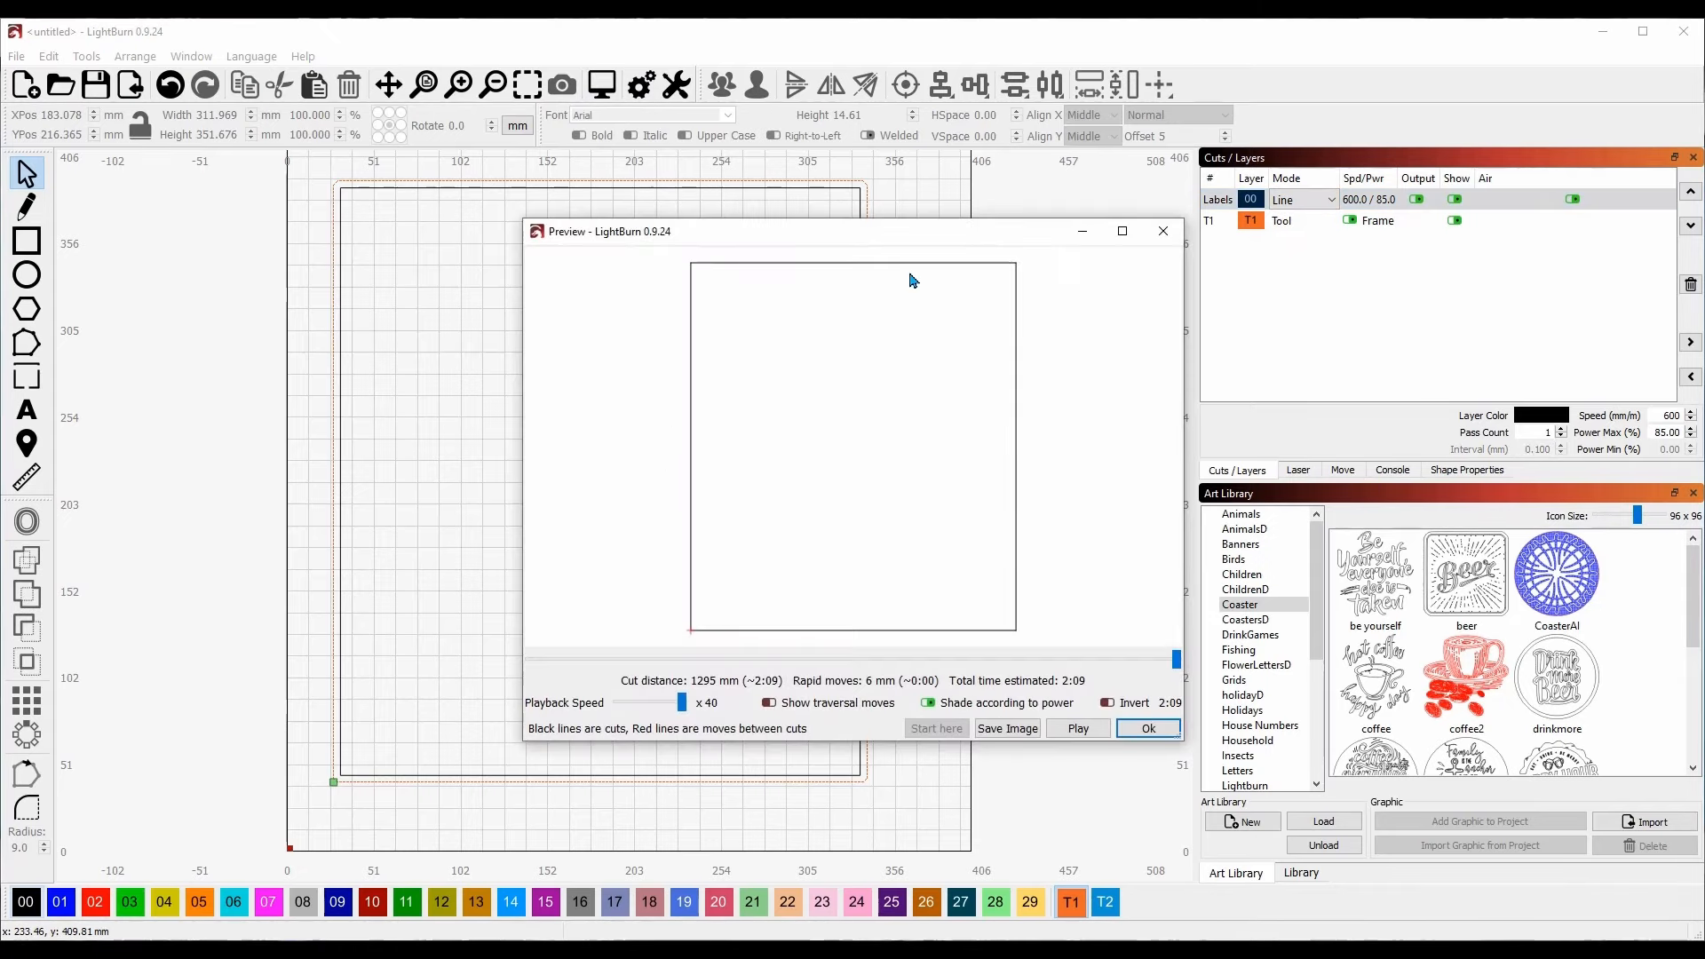
left_click(1151, 728)
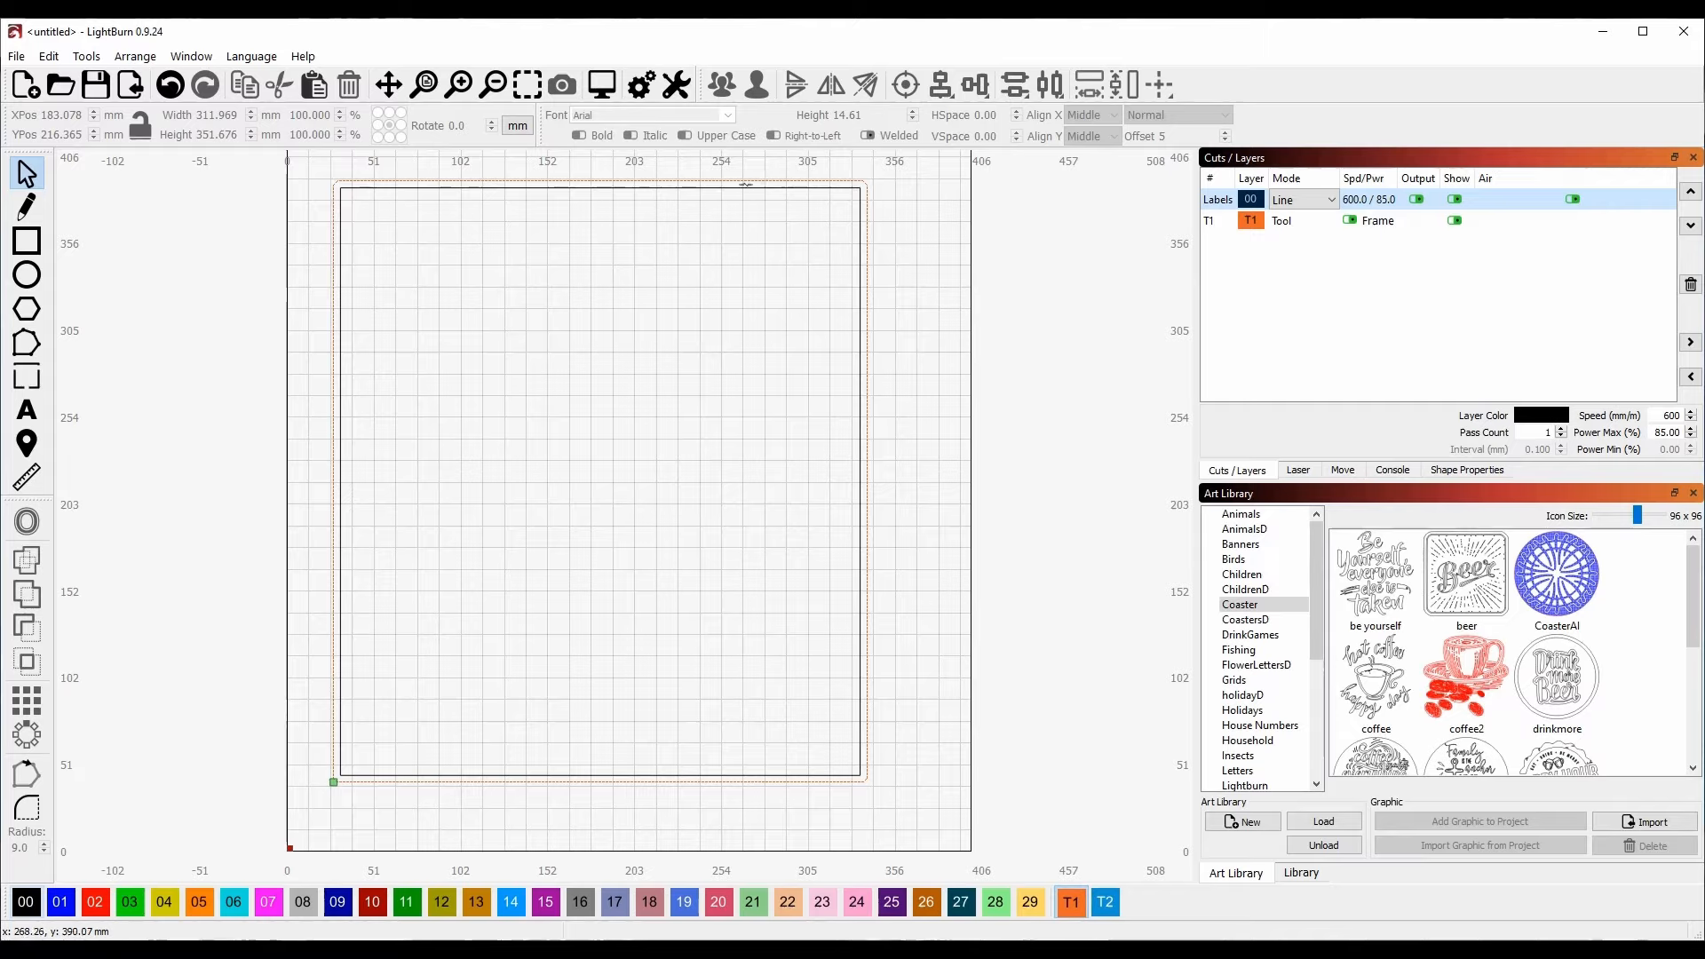
Step: Delete the inner black rectangle and shrink the remaining tool-layer outline to about 232 by 262 mm
left_click(746, 187)
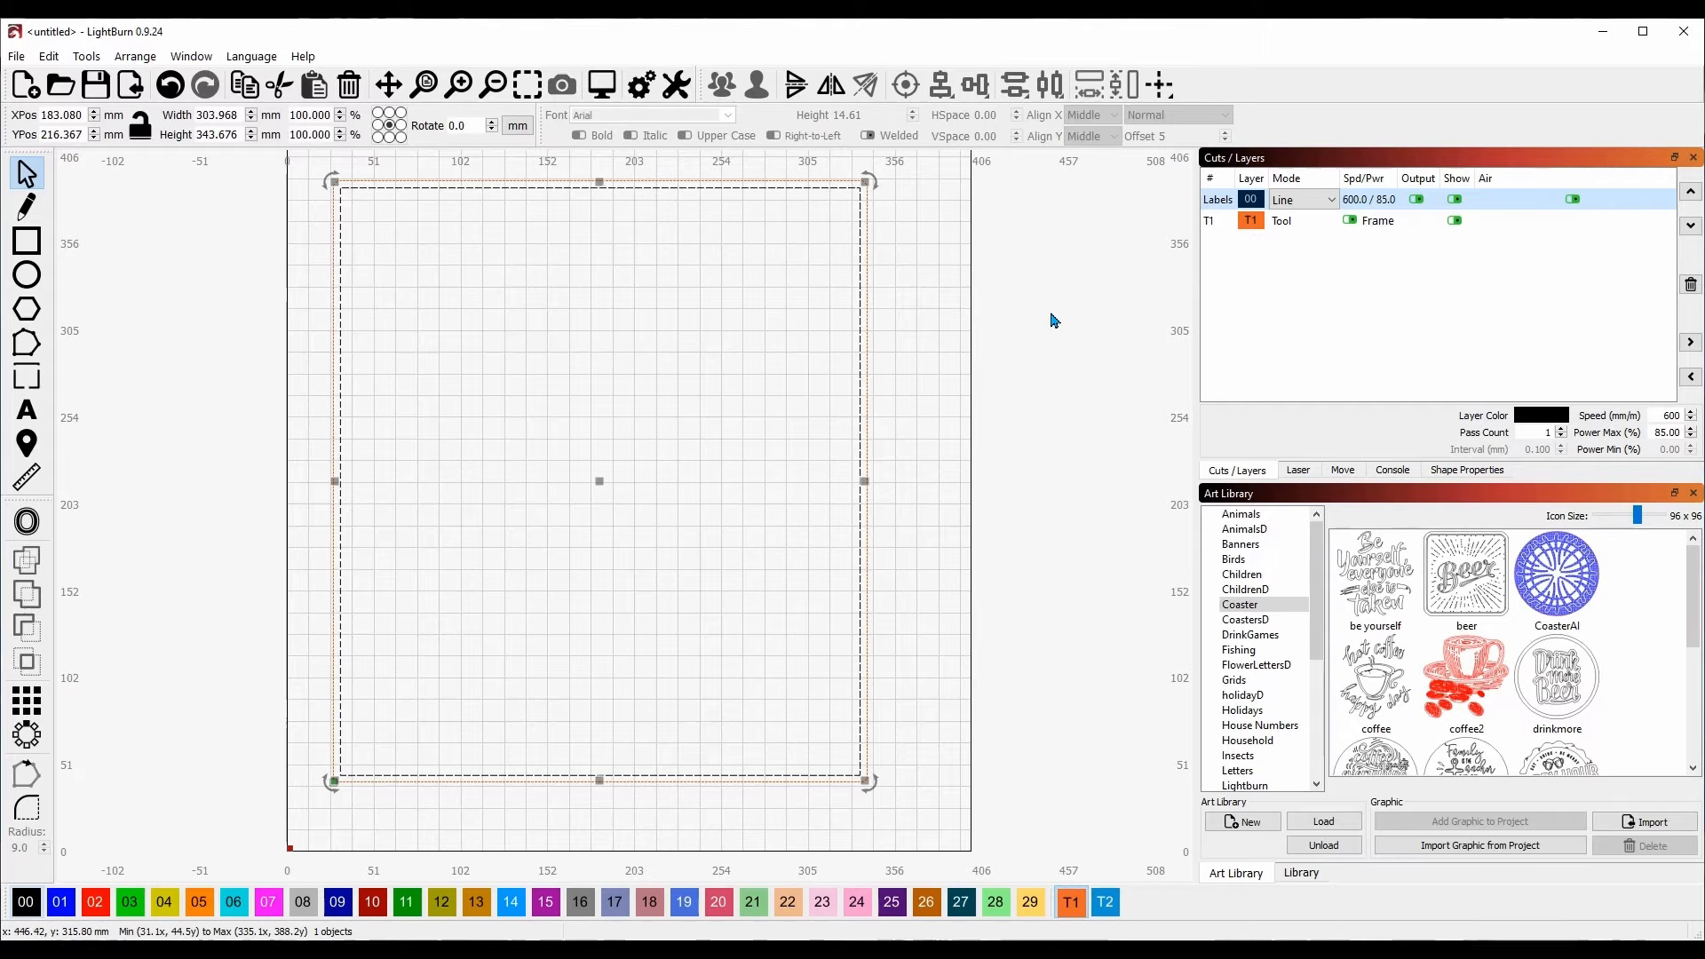
key("Delete")
left_click(680, 182)
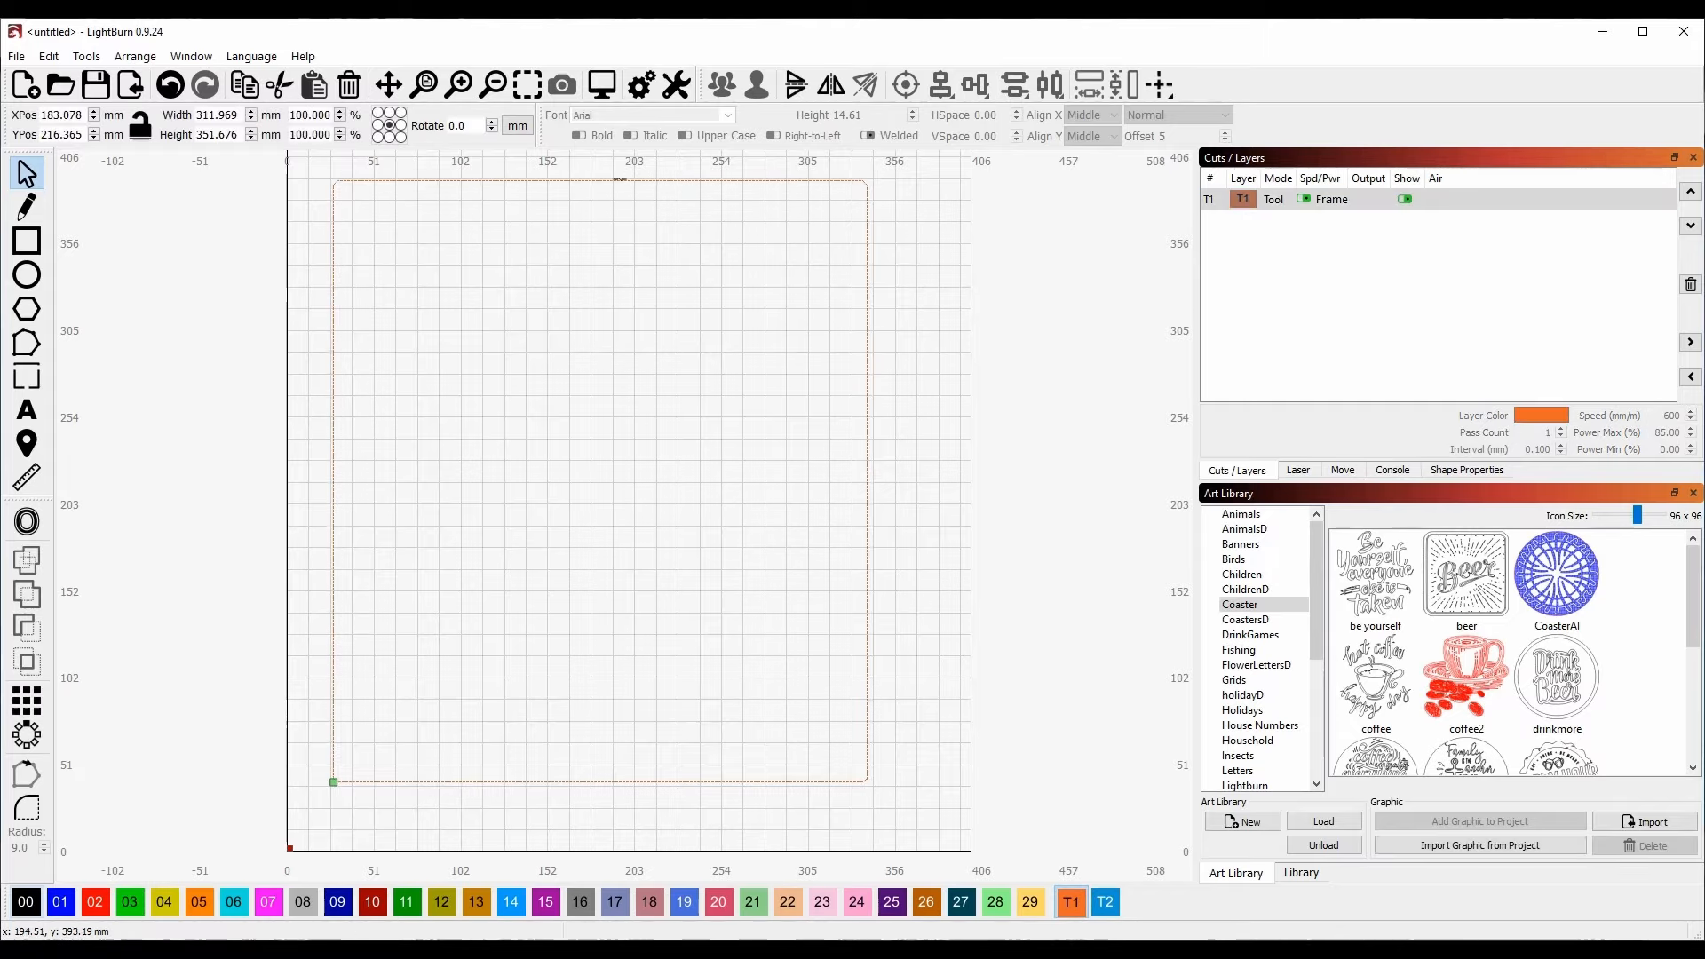
left_click_drag(323, 175, 460, 329)
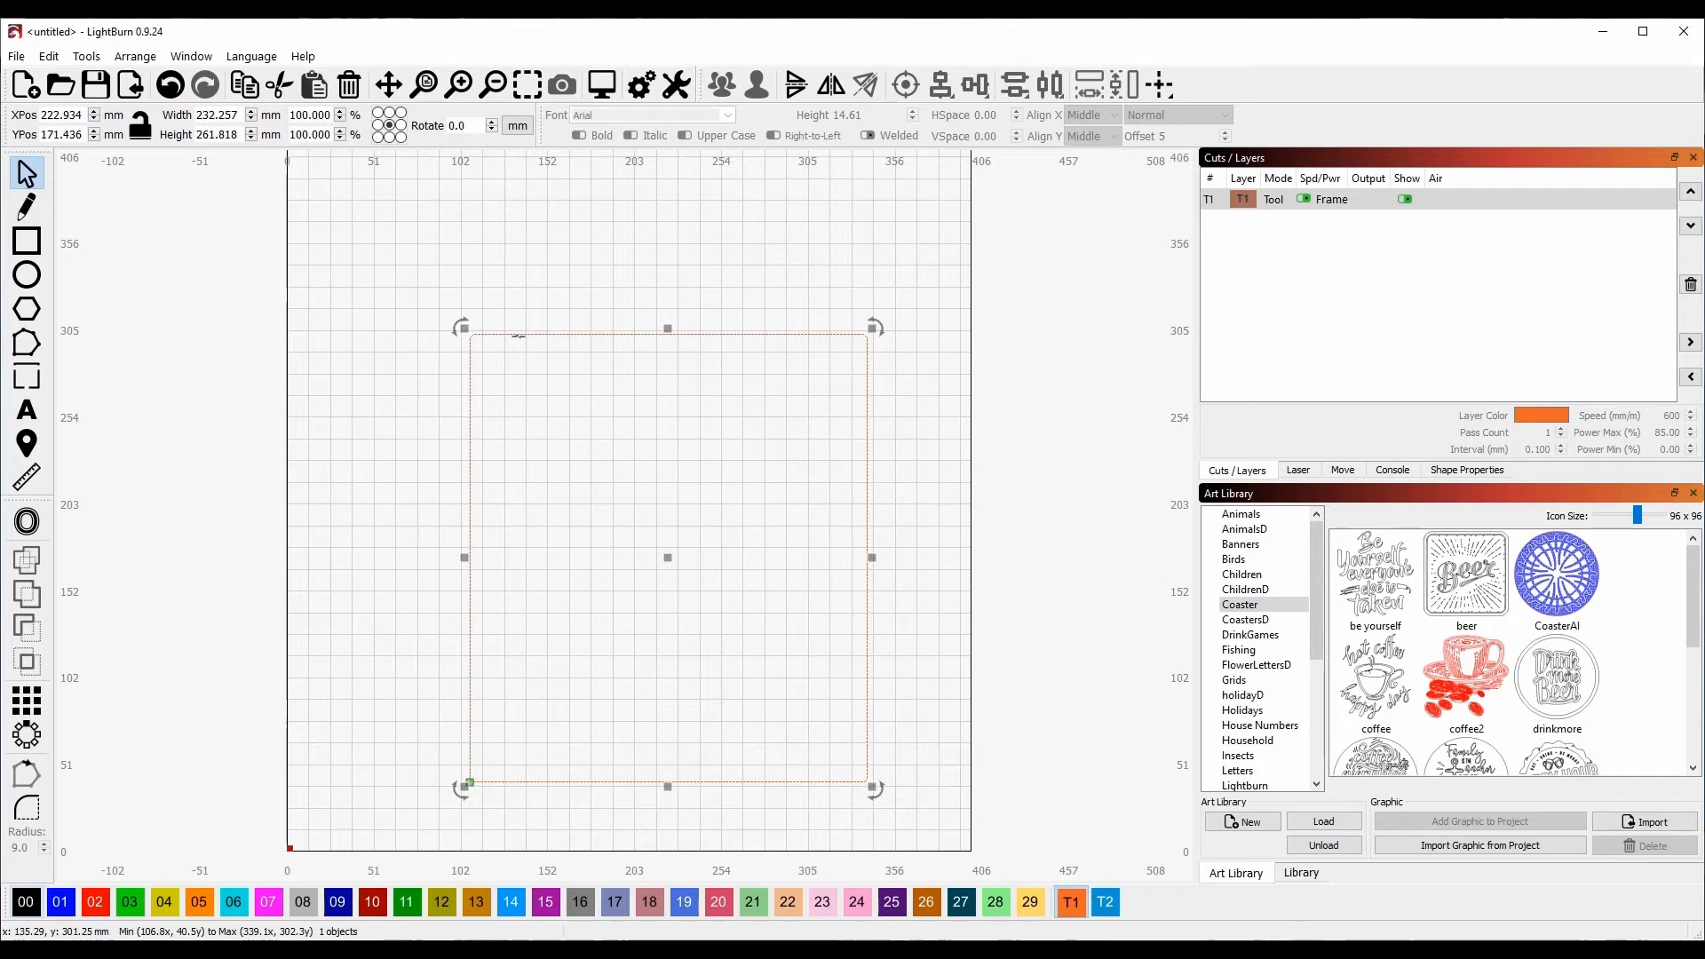
left_click(1083, 542)
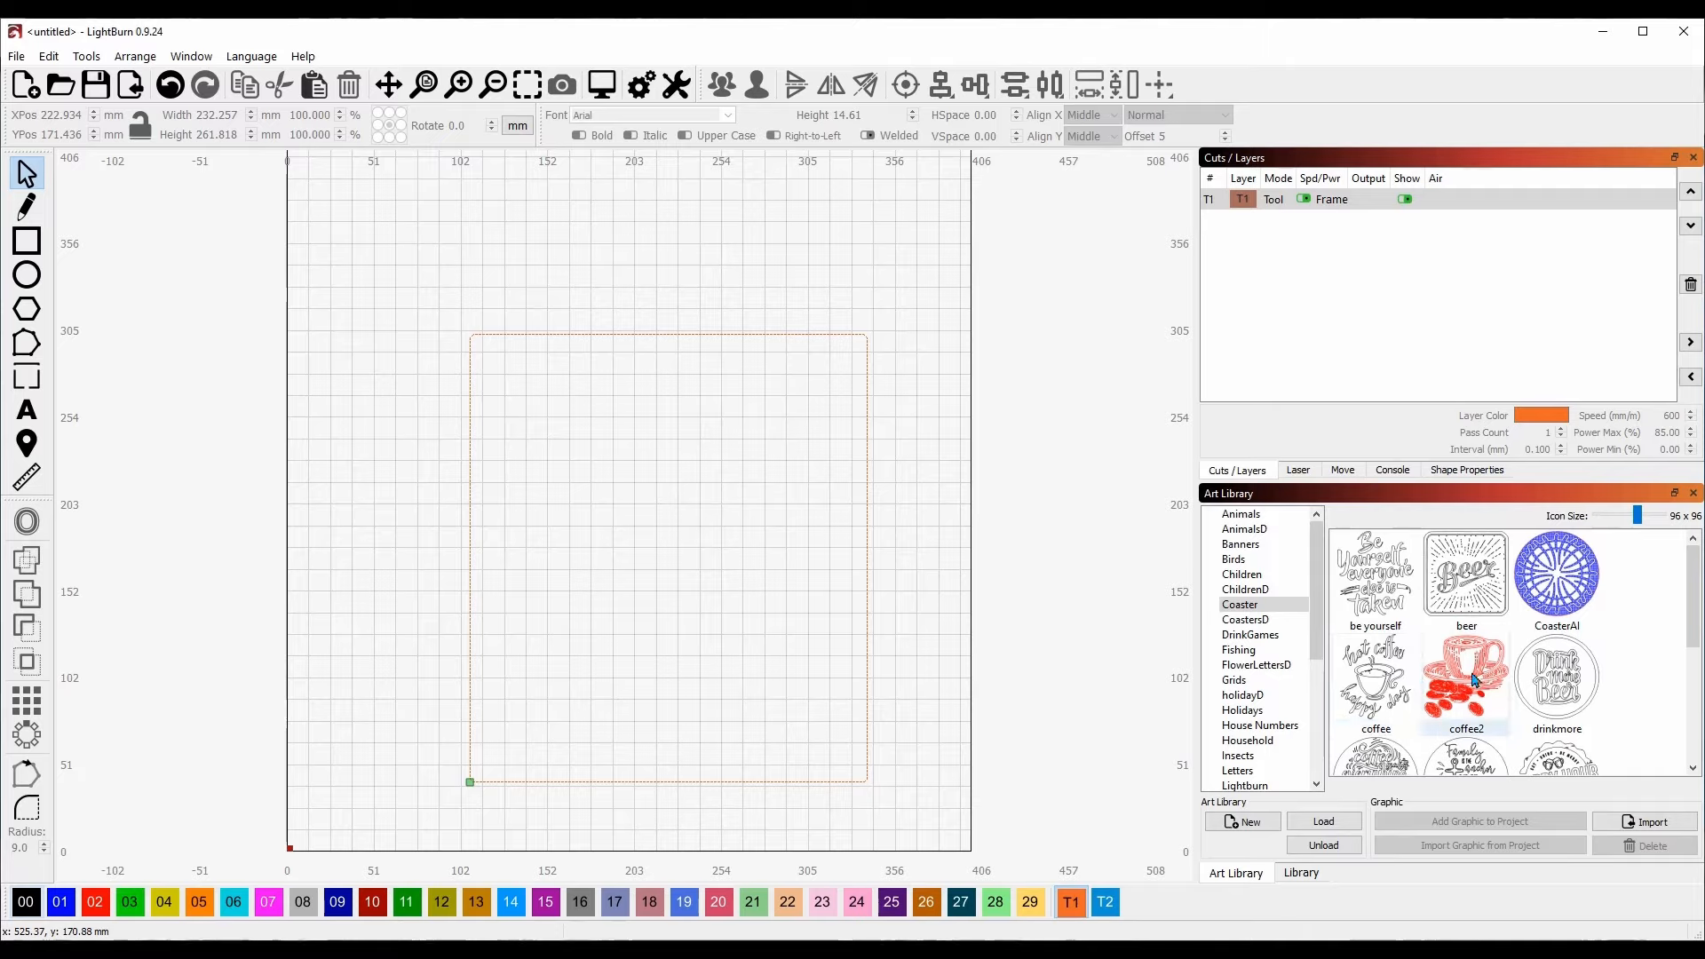
Step: Browse the Coaster art collection and place its "be yourself" graphic in the workspace, overlapping the outline's right edge
scroll(1594, 672, "down", 2)
scroll(1594, 669, "down", 1)
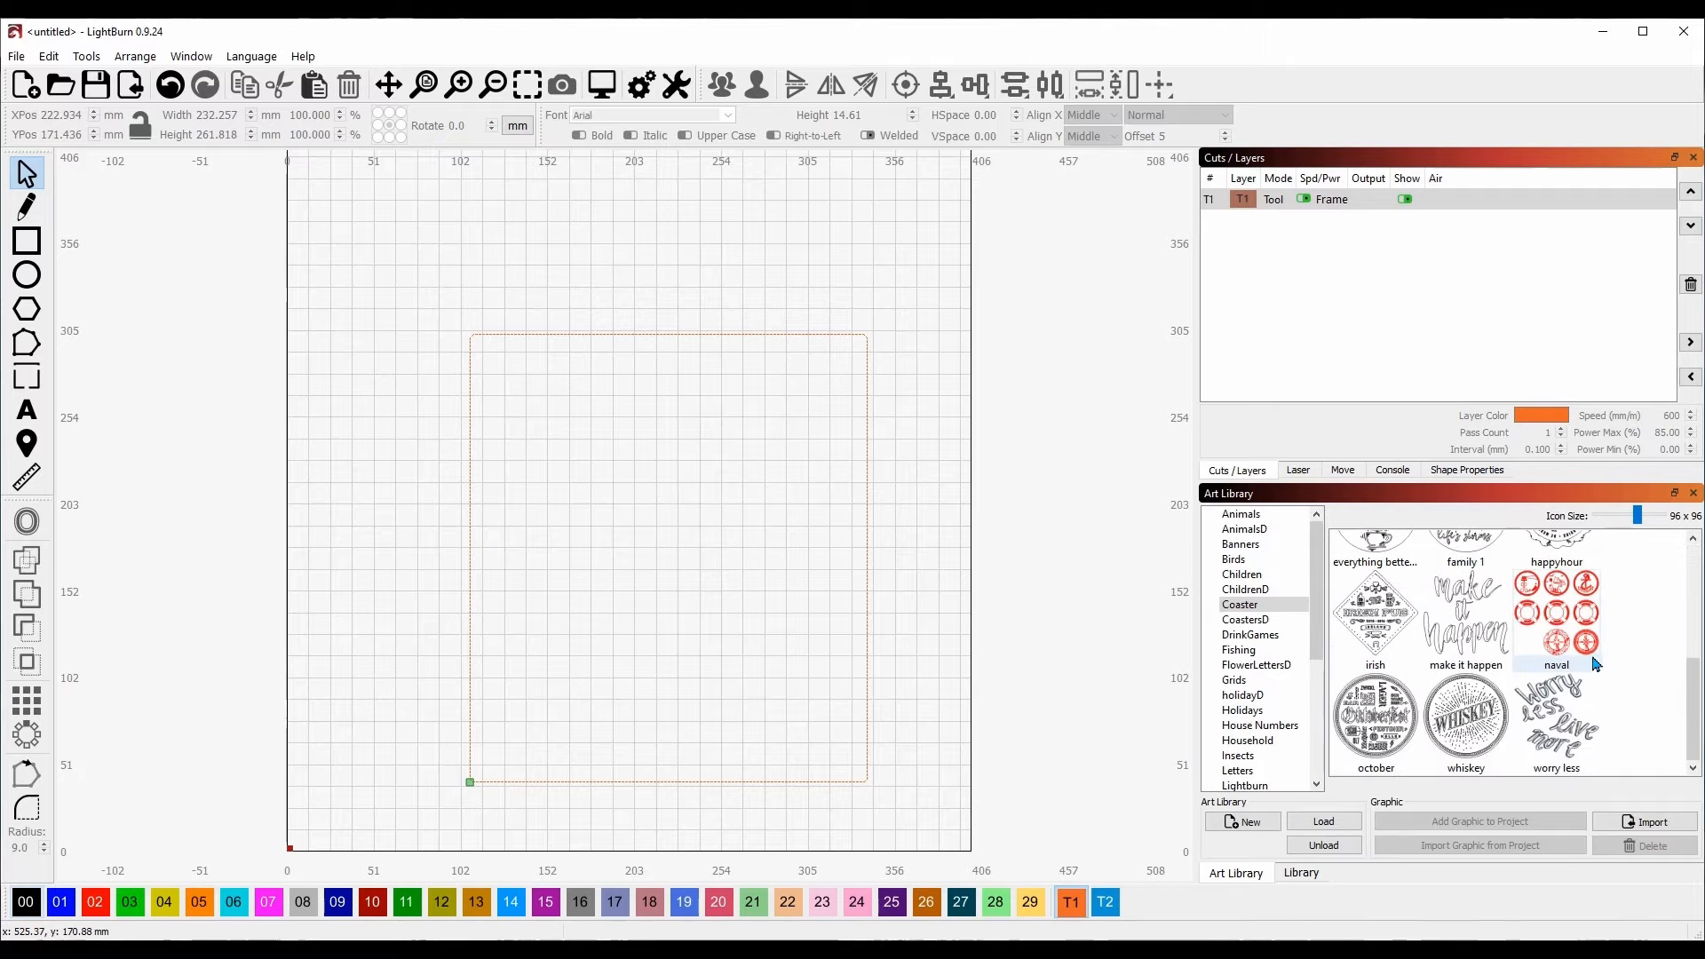
scroll(1645, 662, "up", 3)
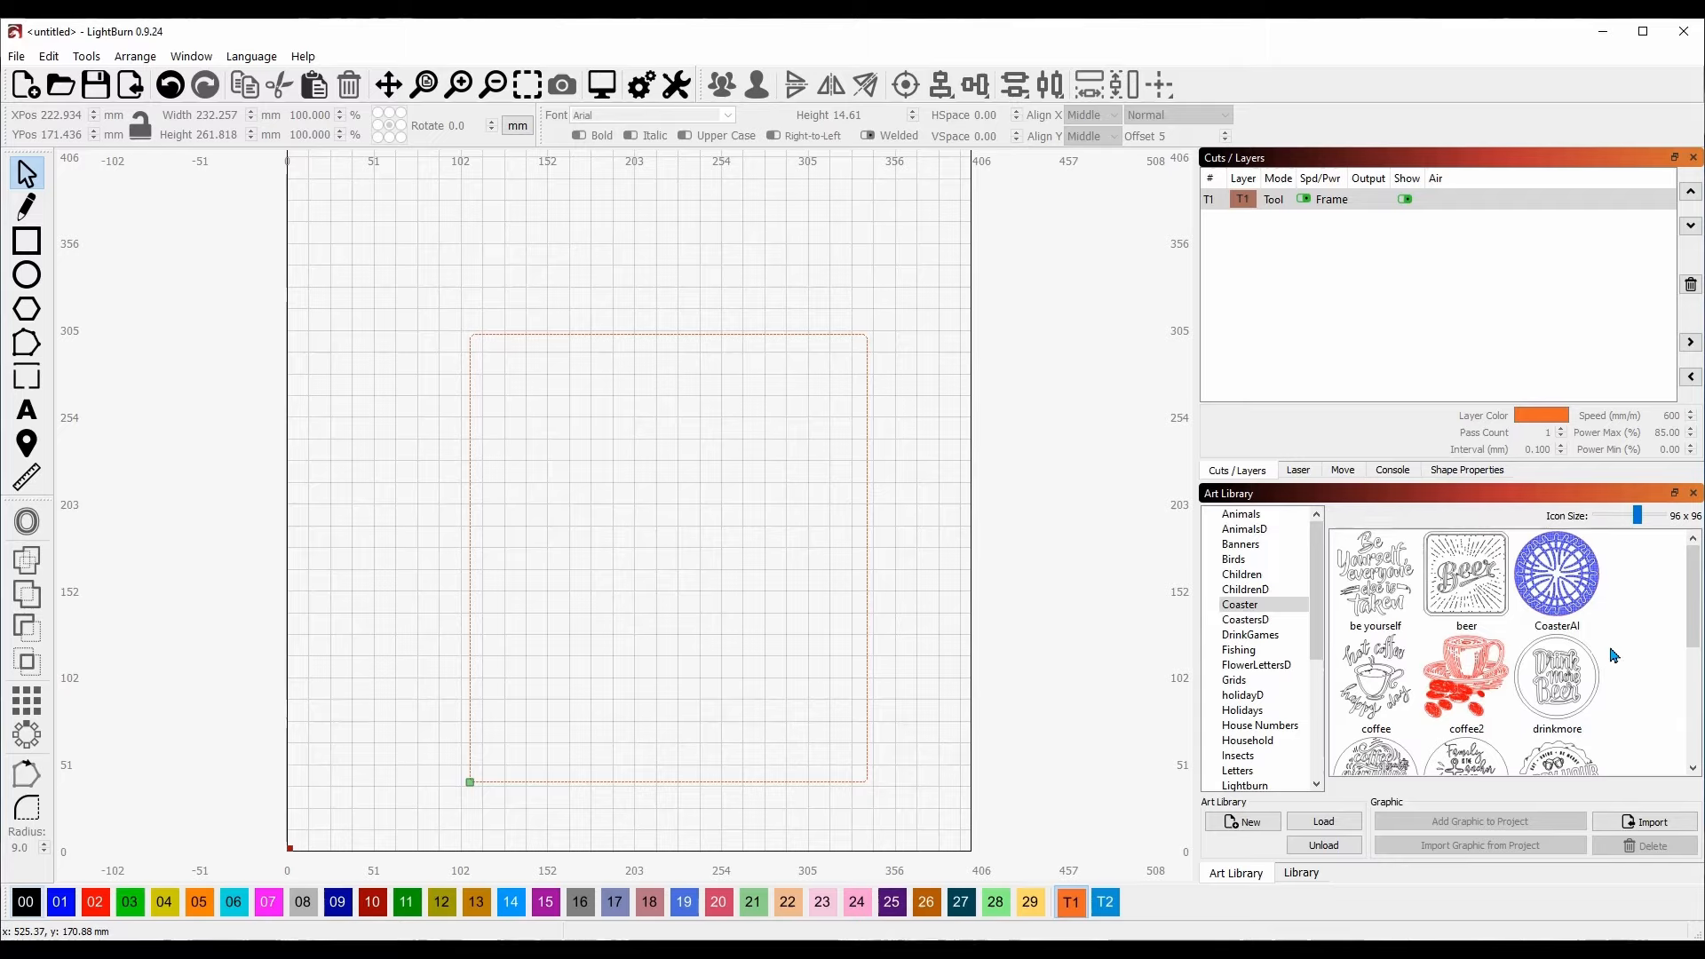
left_click_drag(1395, 582, 911, 471)
left_click(1078, 495)
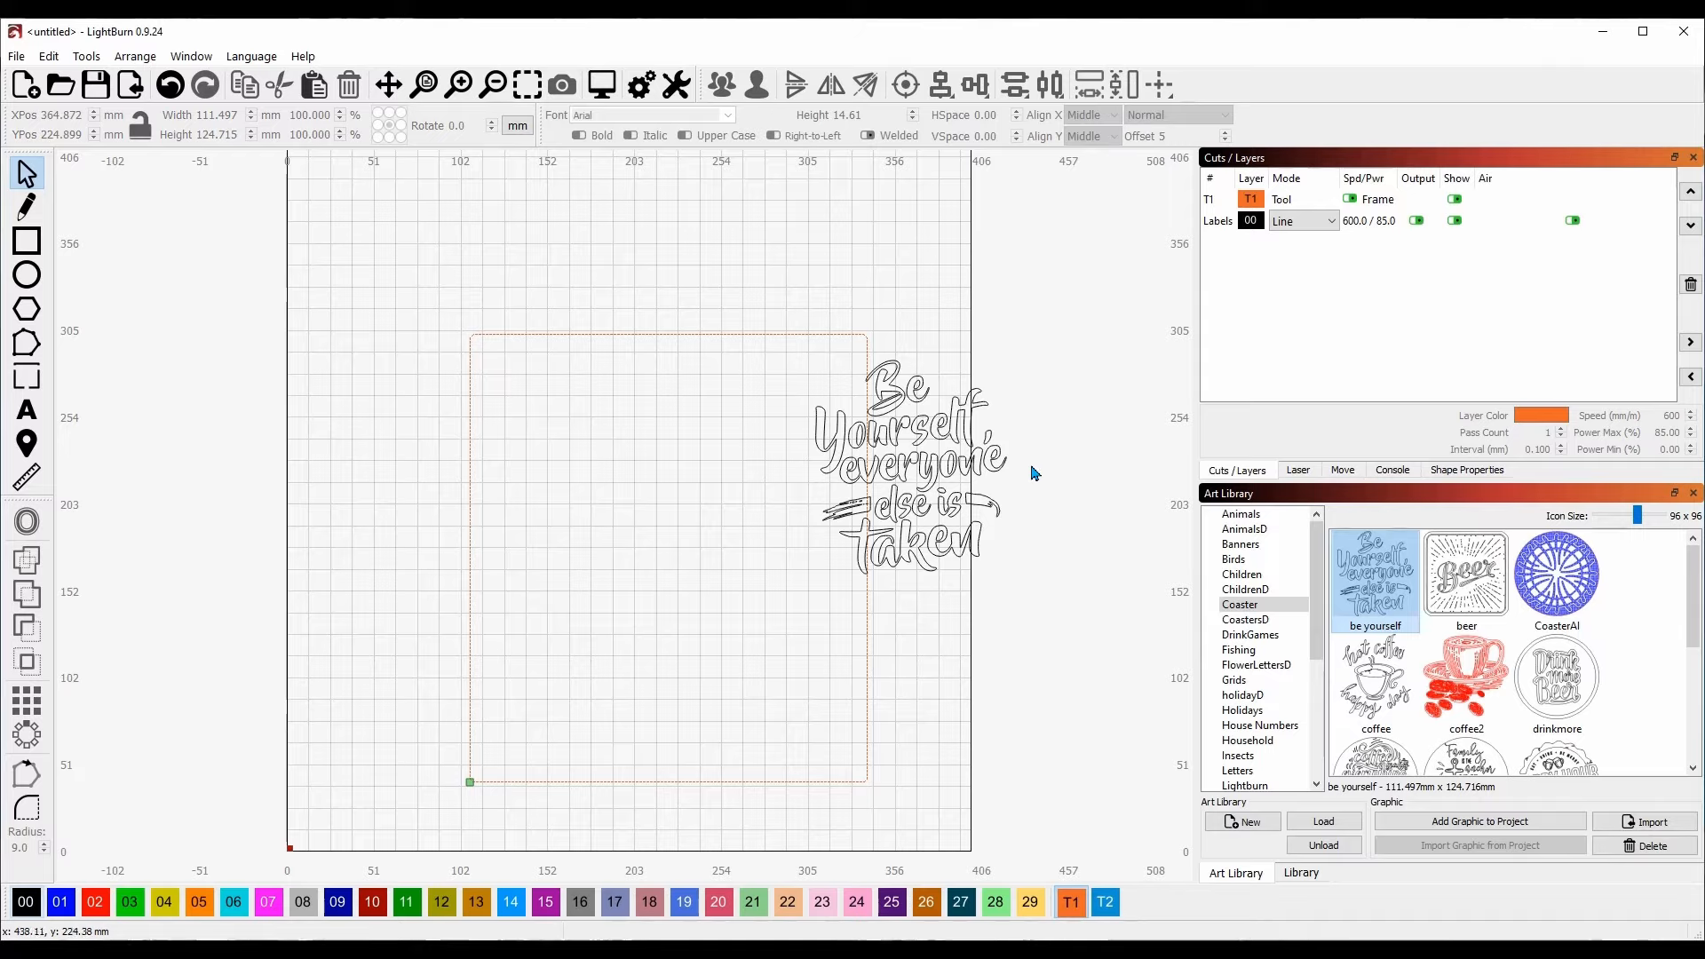
Step: Switch the units to inches and set the tool-layer outline's width and height to 4 in each
left_click(546, 334)
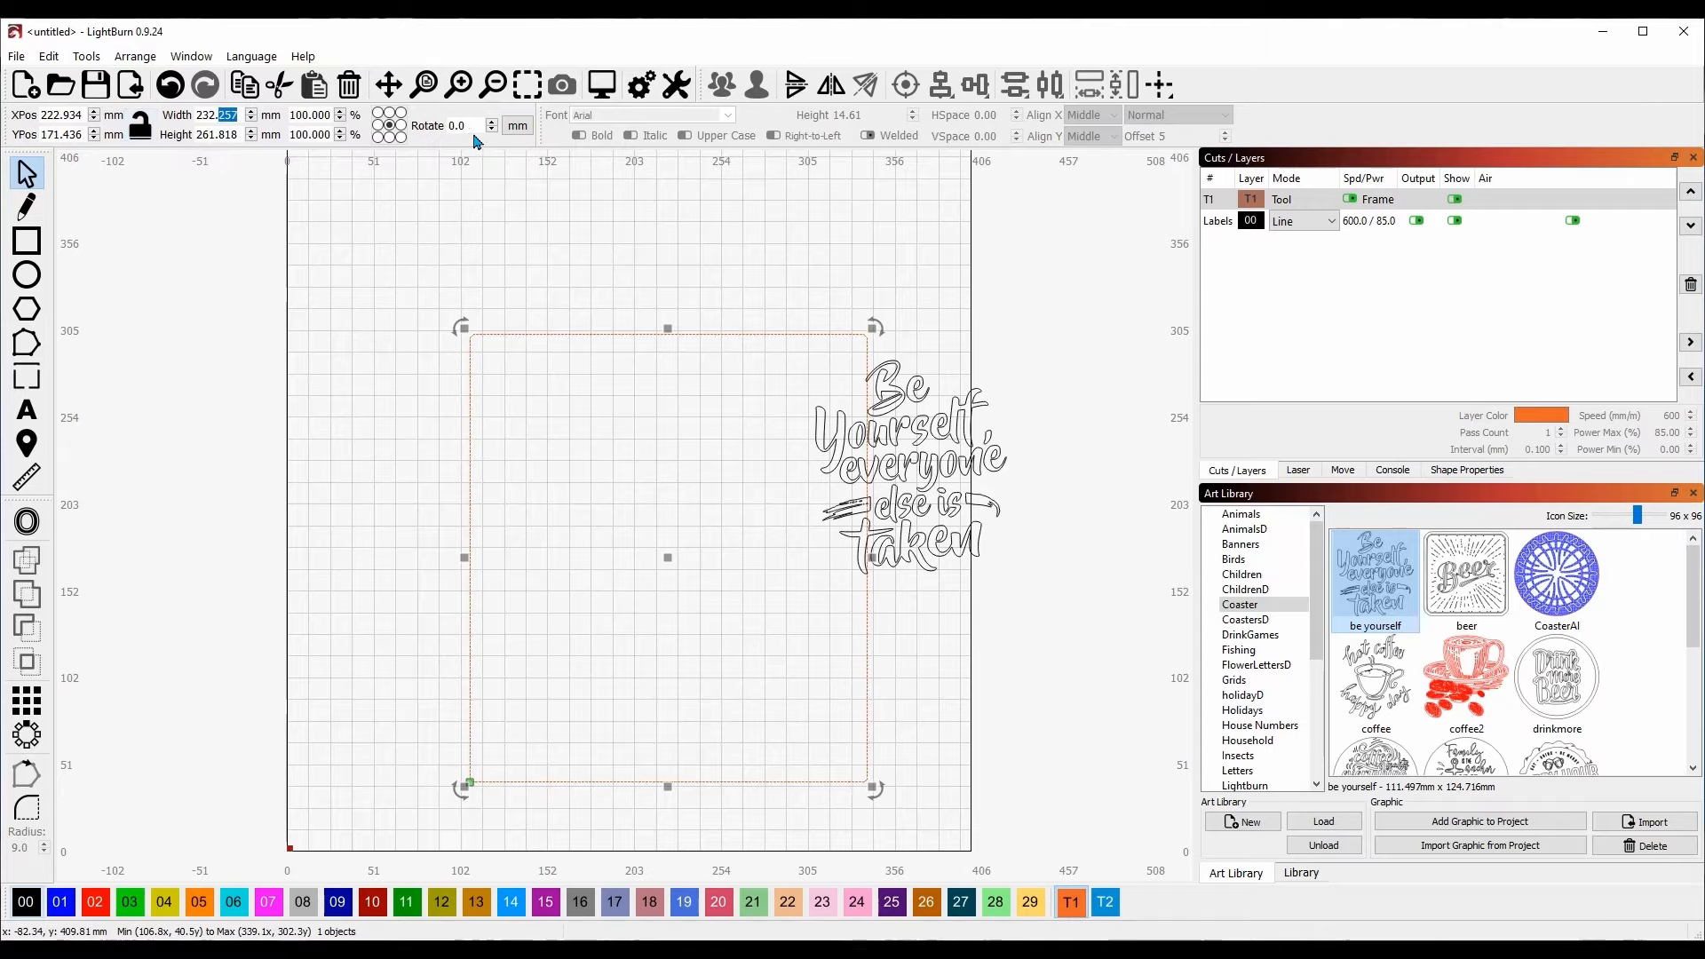
left_click(518, 126)
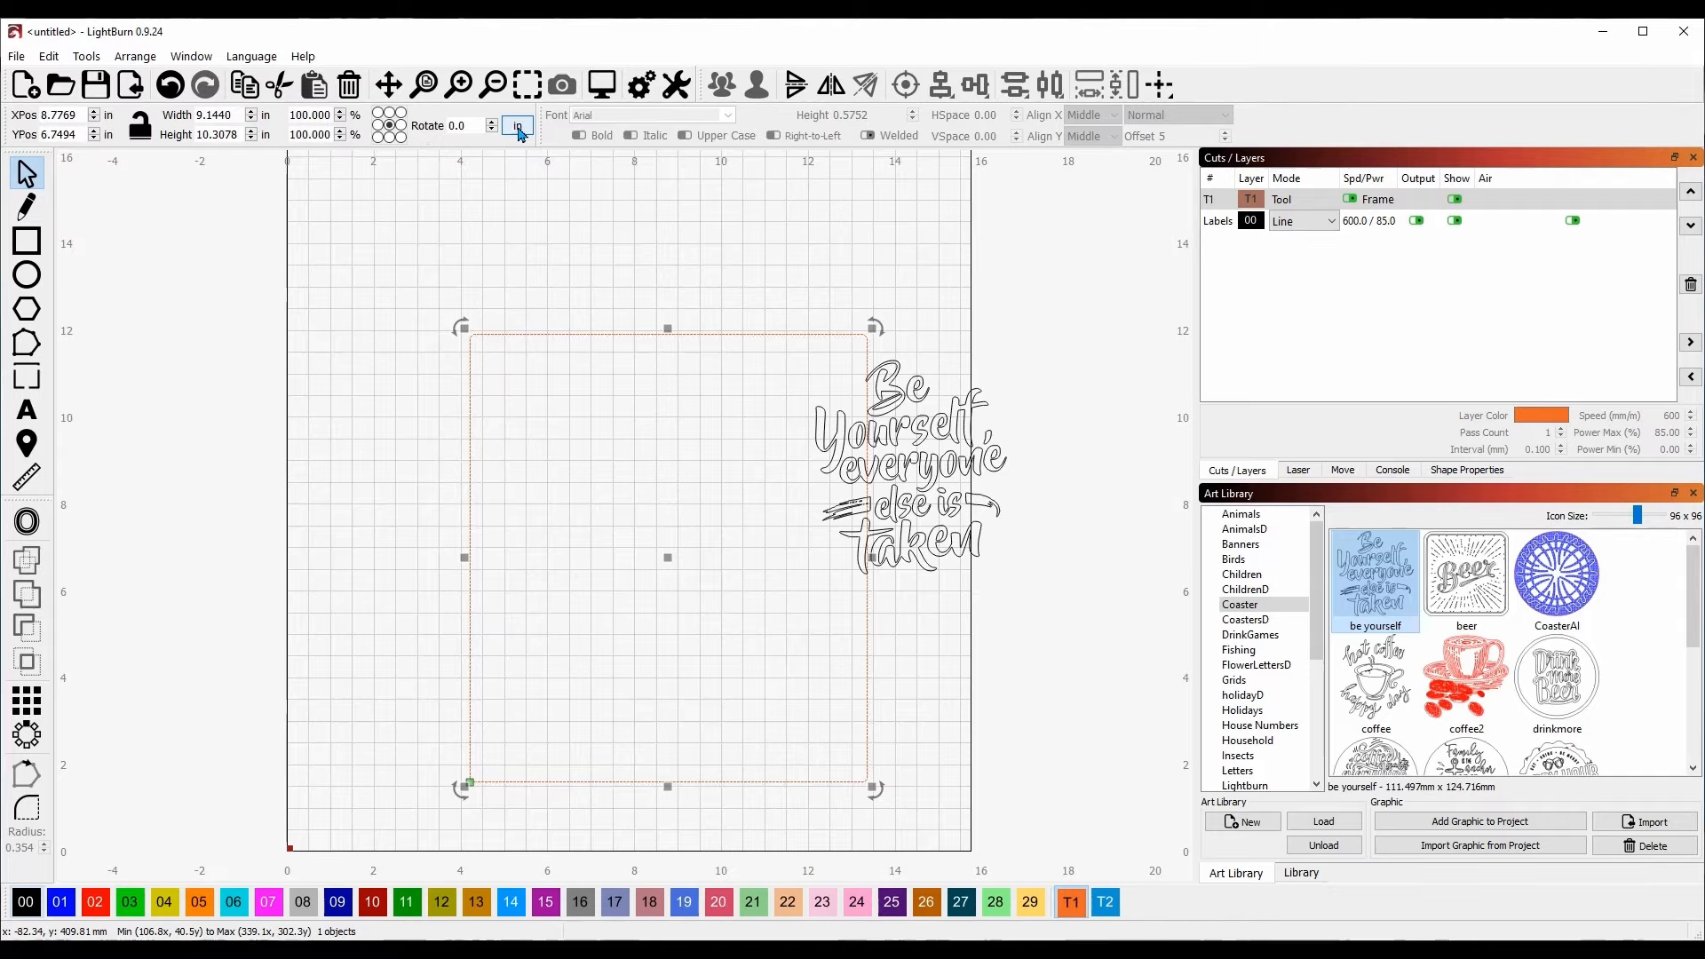
double_click(222, 113)
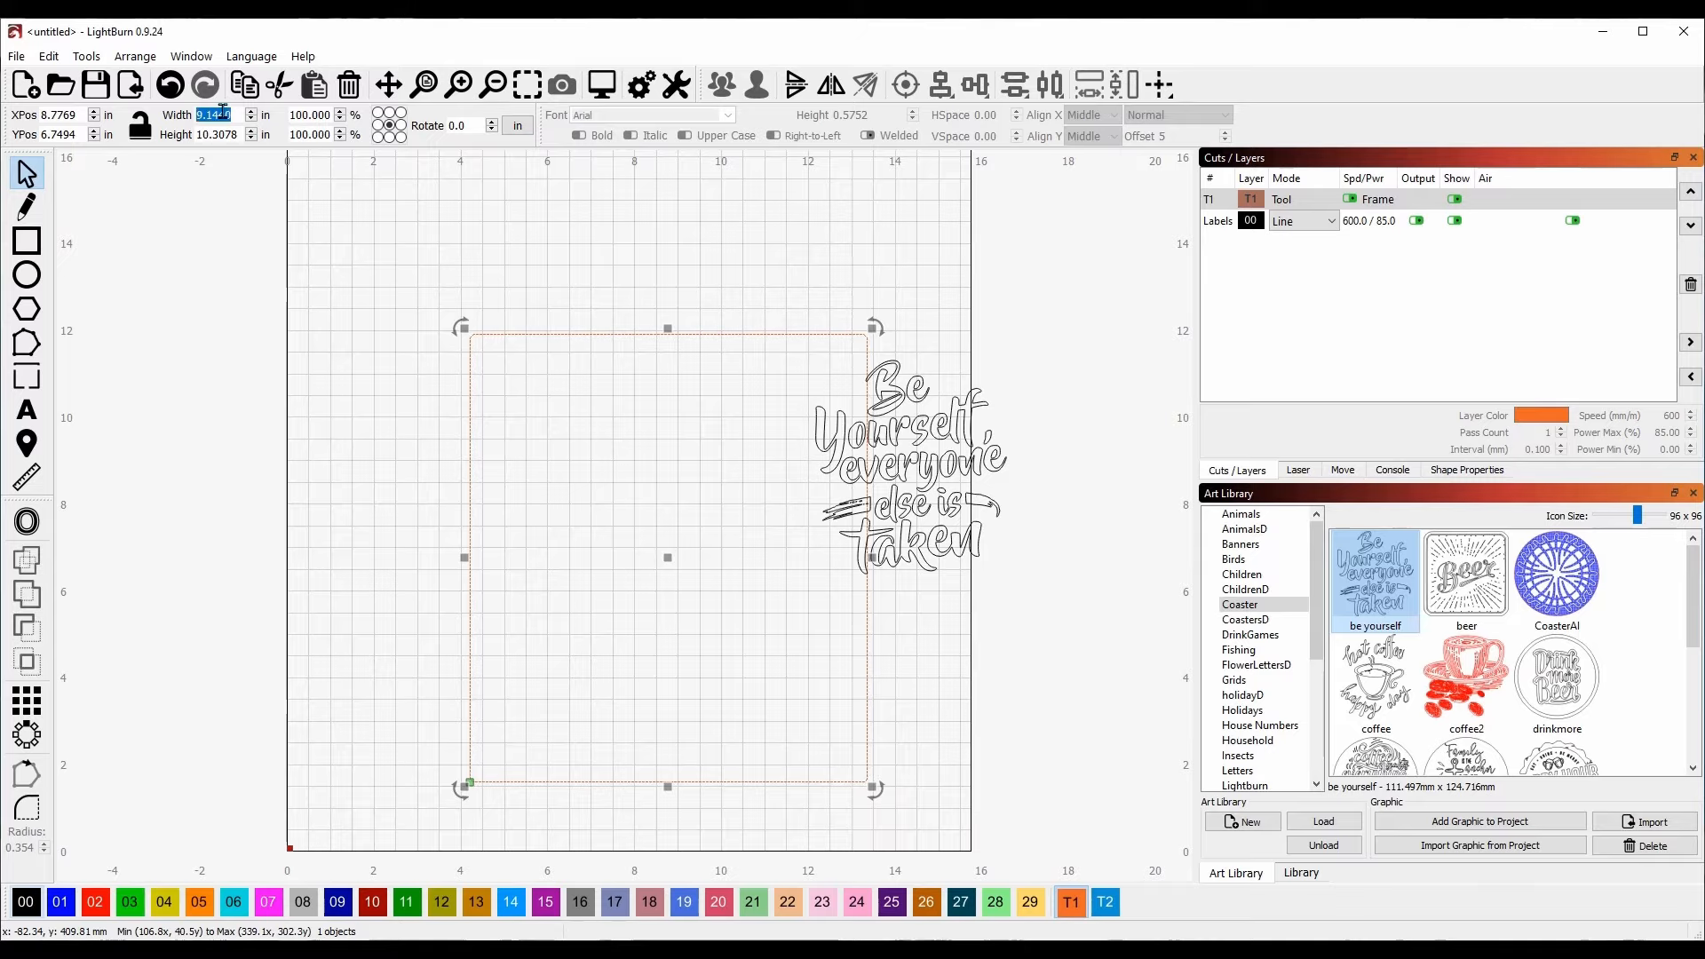
type("4")
key("Tab")
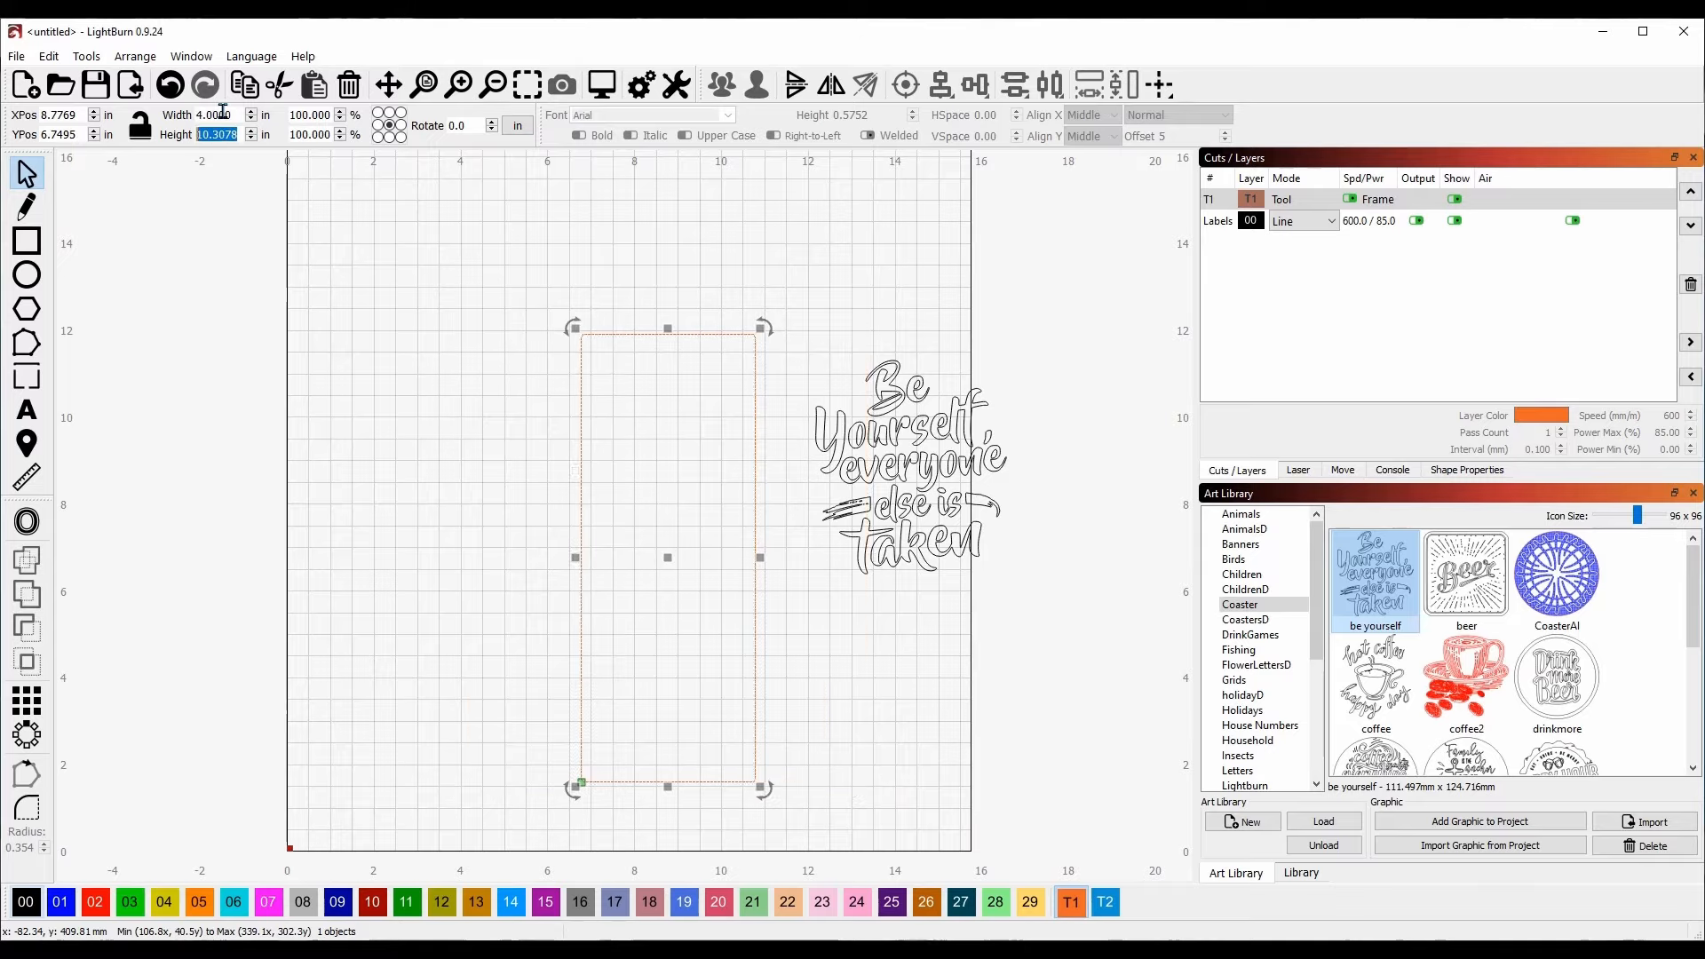
type("4")
key("Return")
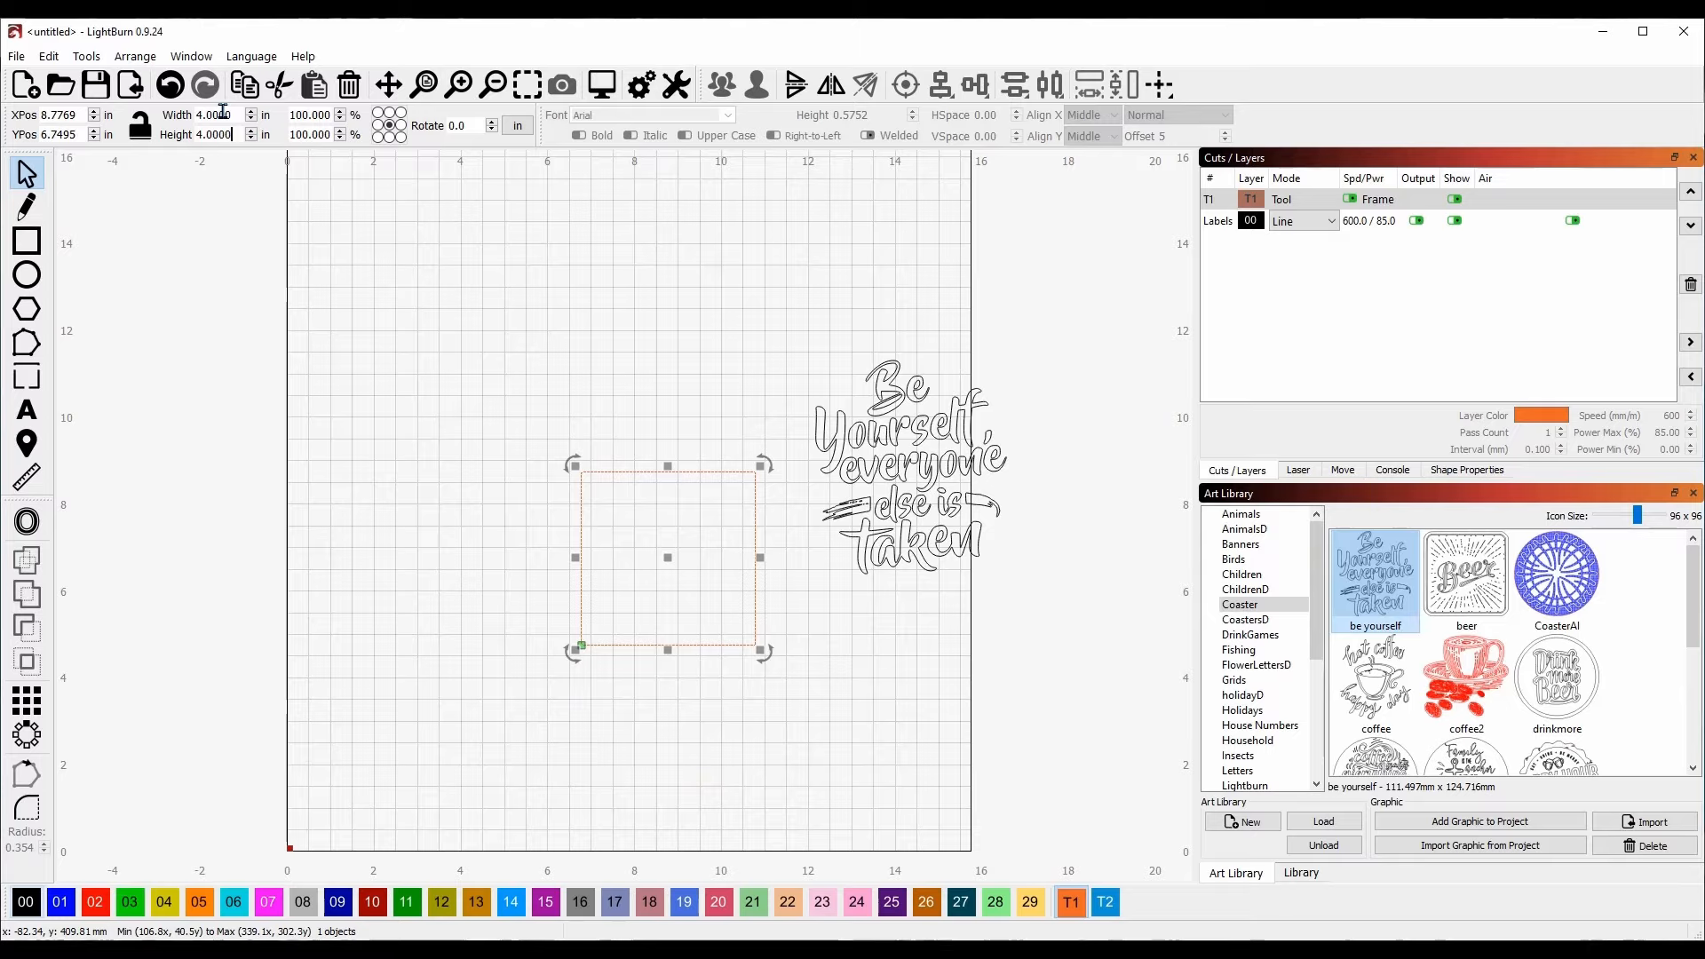
Step: Lock the aspect ratio and move the tool-layer square up and left, centering it at about X 7.29, Y 10.37 in
left_click(140, 125)
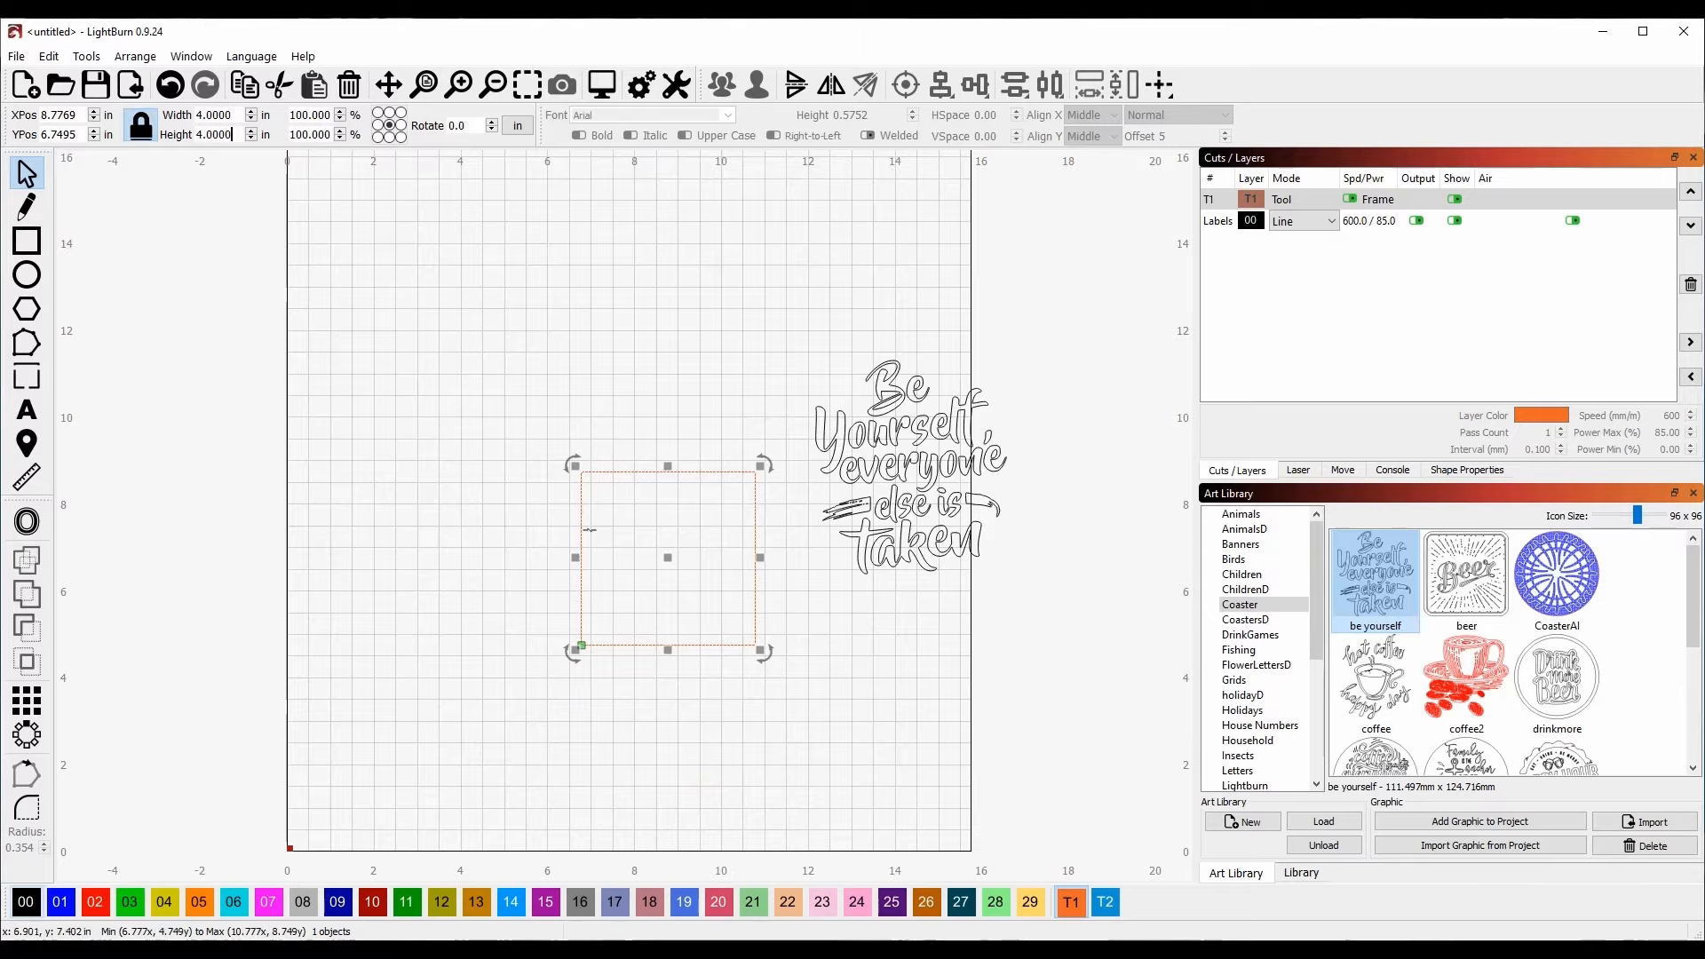
left_click_drag(670, 558, 607, 413)
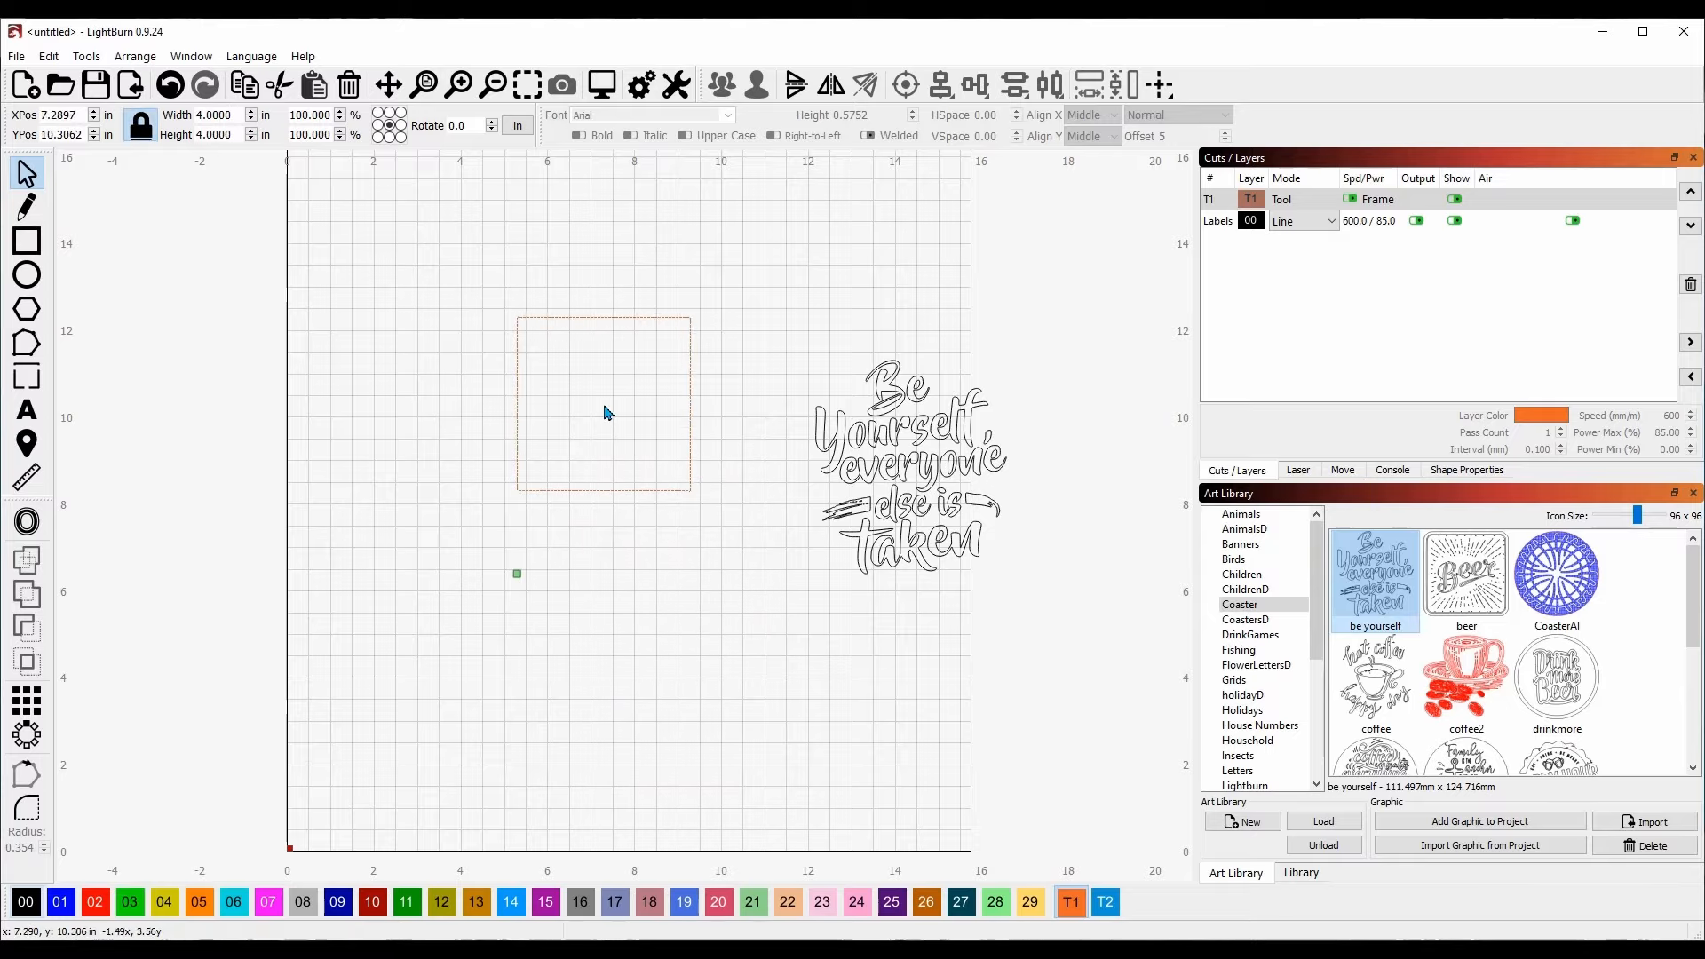
Step: Move tool layer T1 below the Labels layer in the layer order
left_click(896, 434)
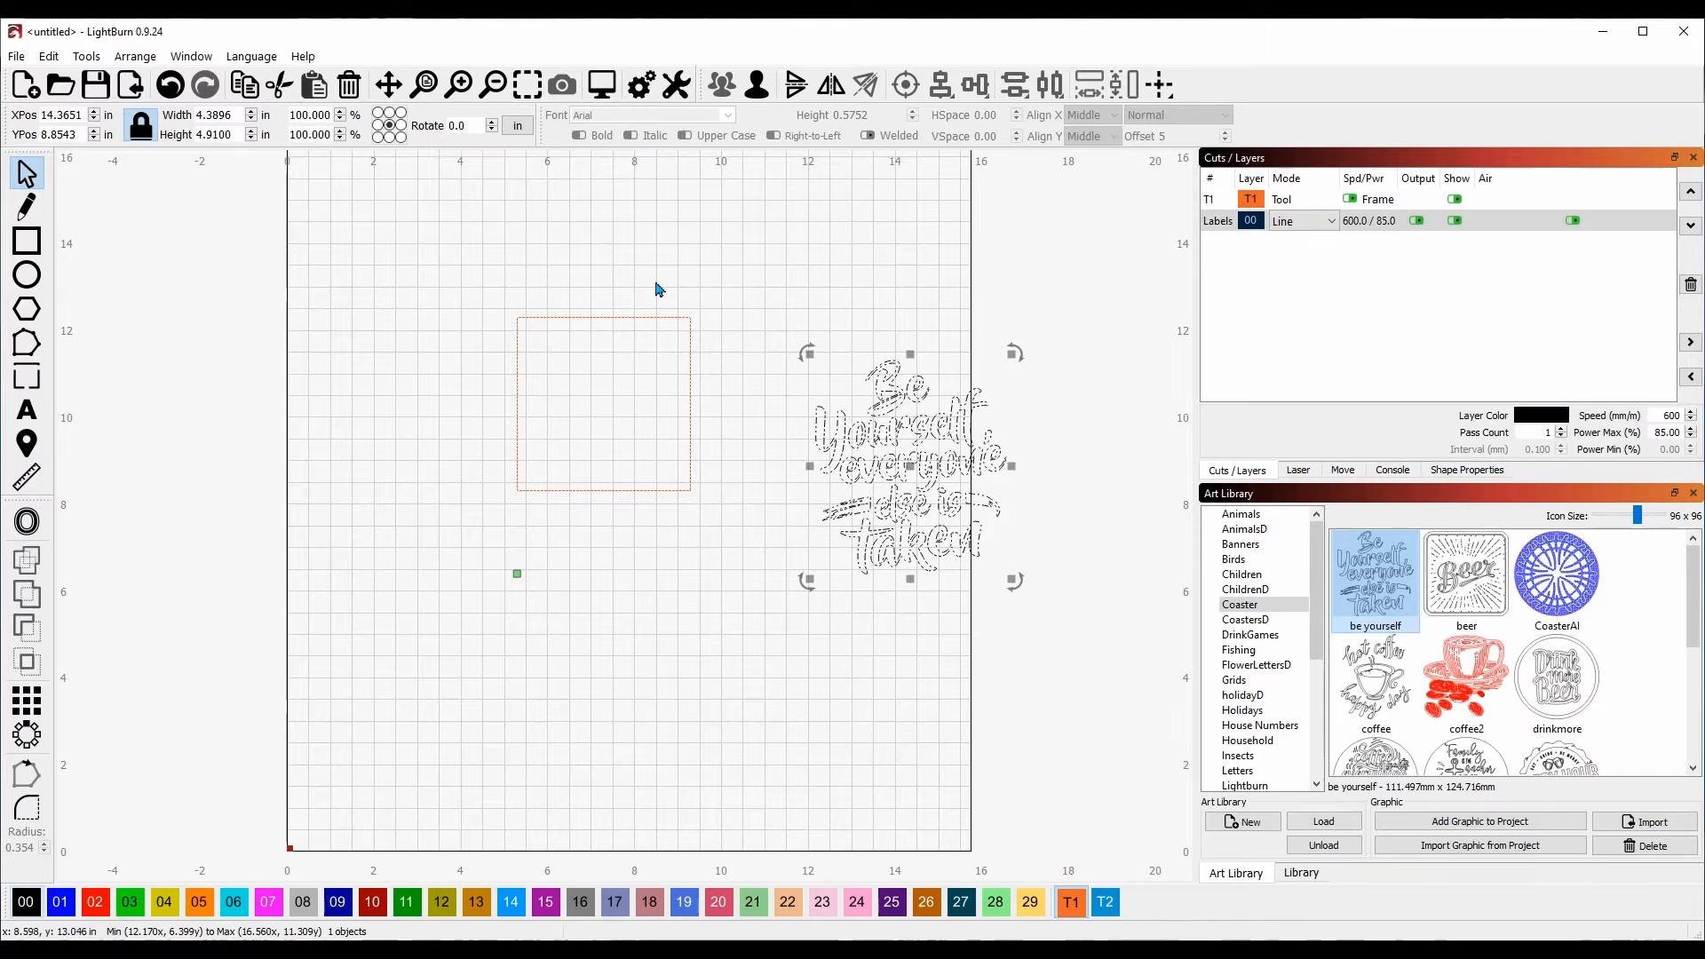
left_click(1273, 248)
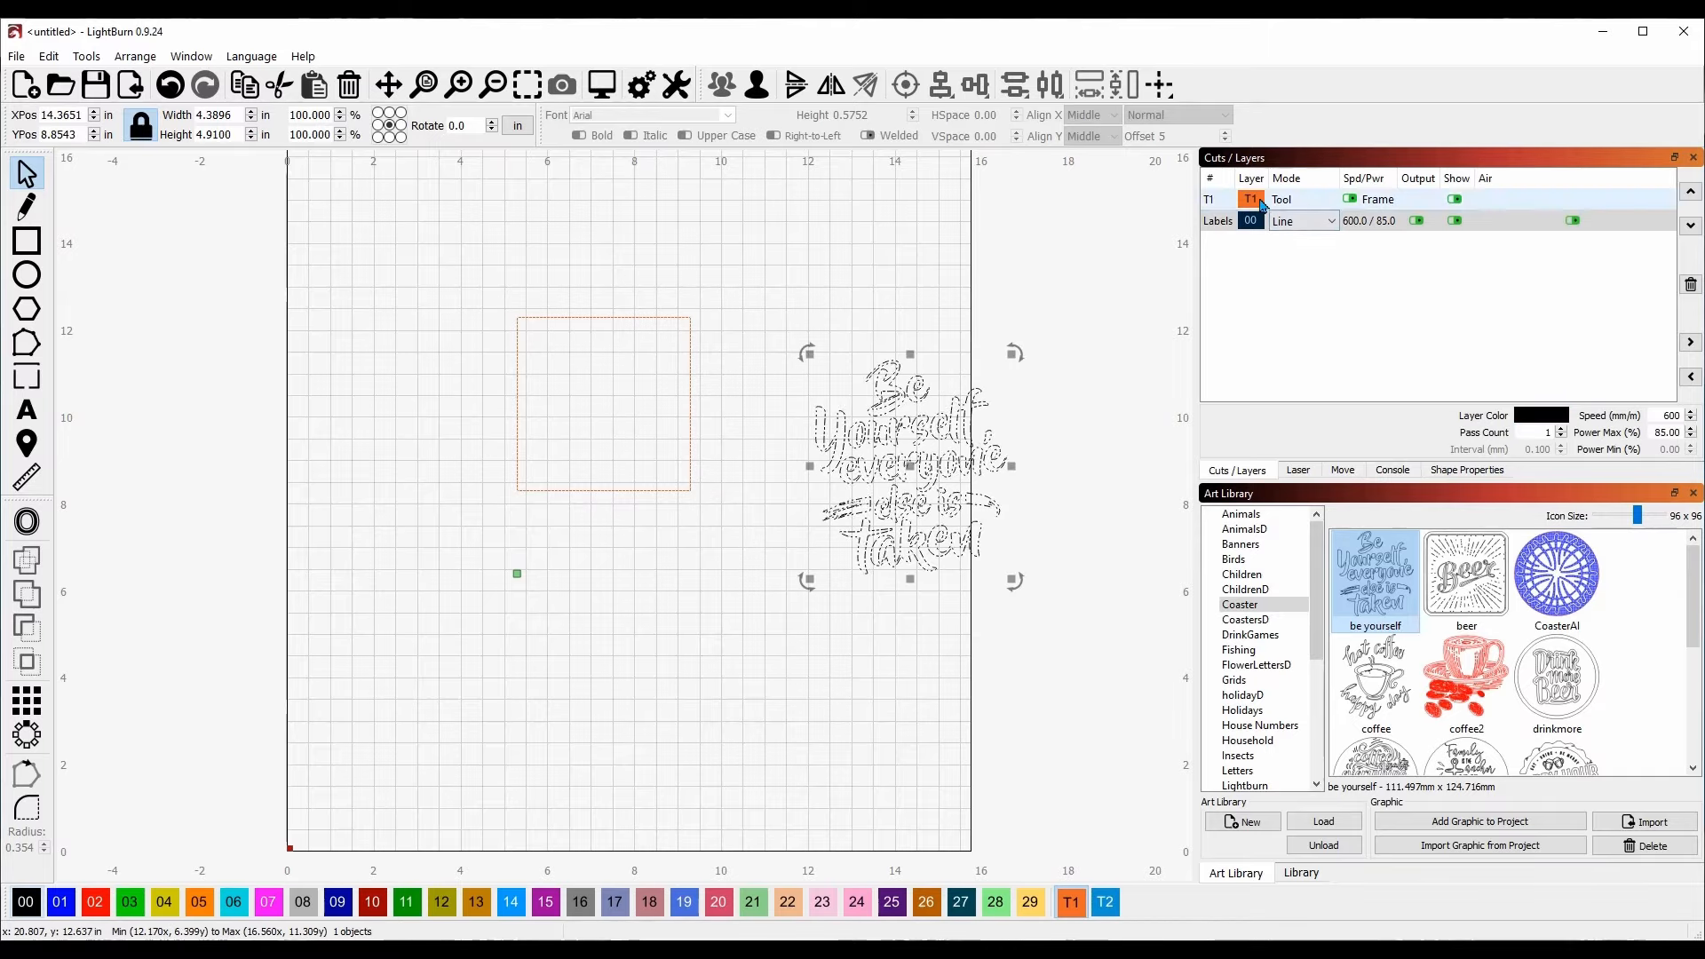
left_click(1222, 202)
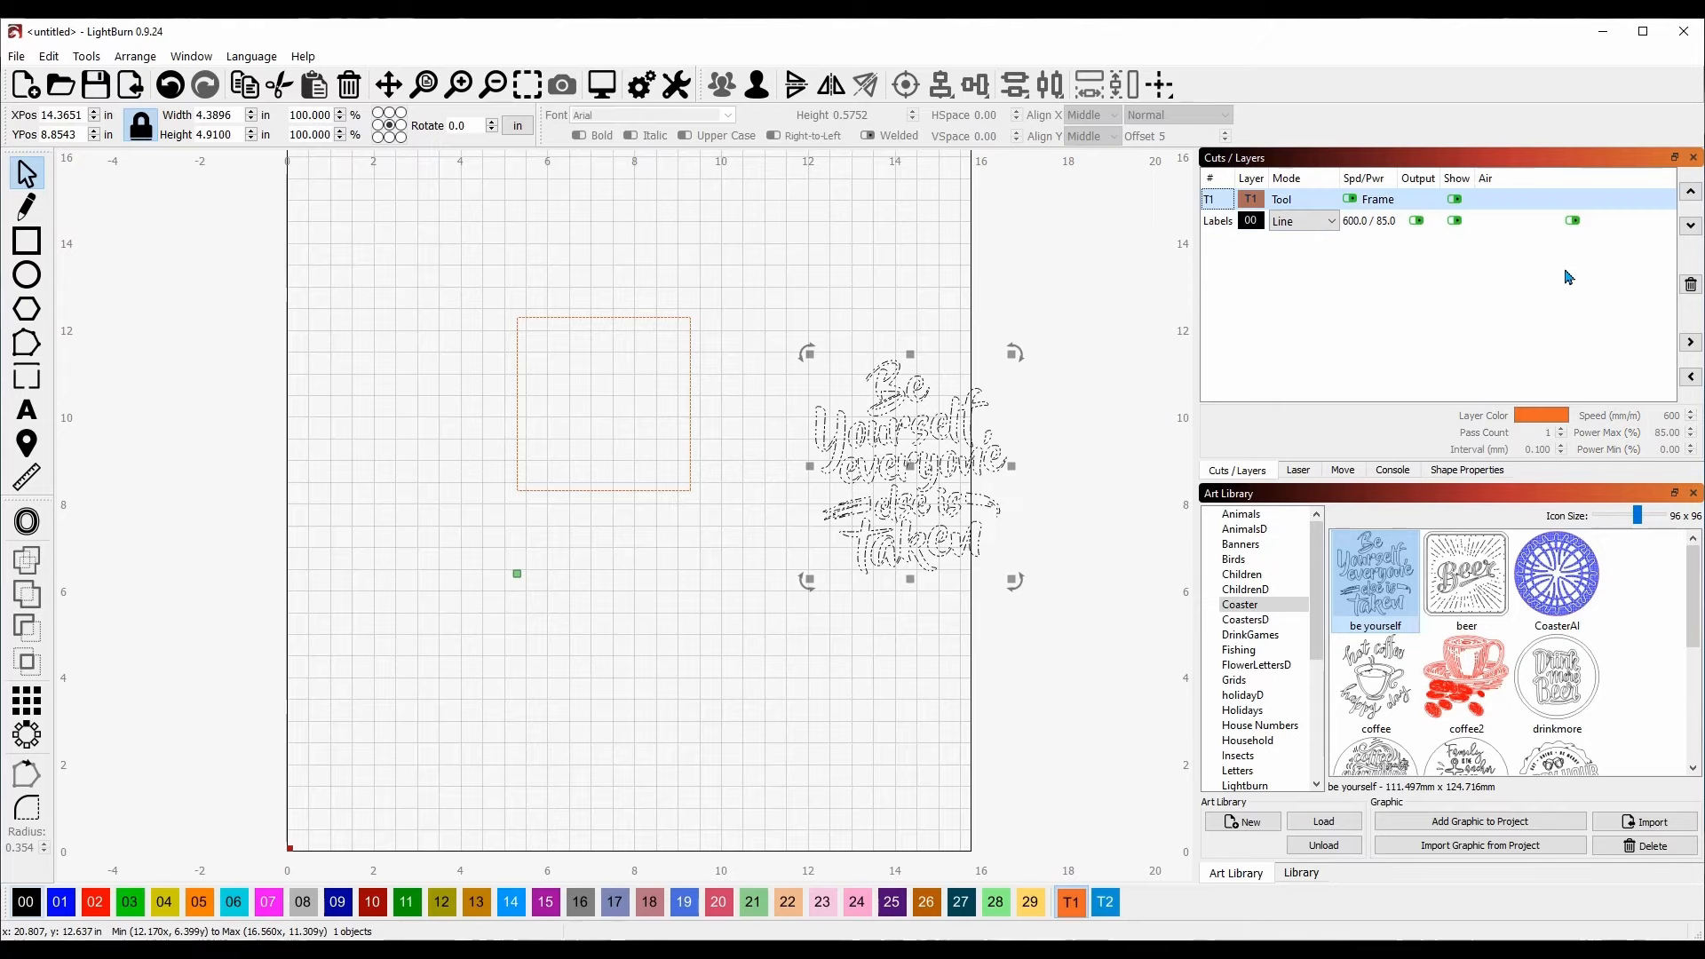
left_click(1692, 228)
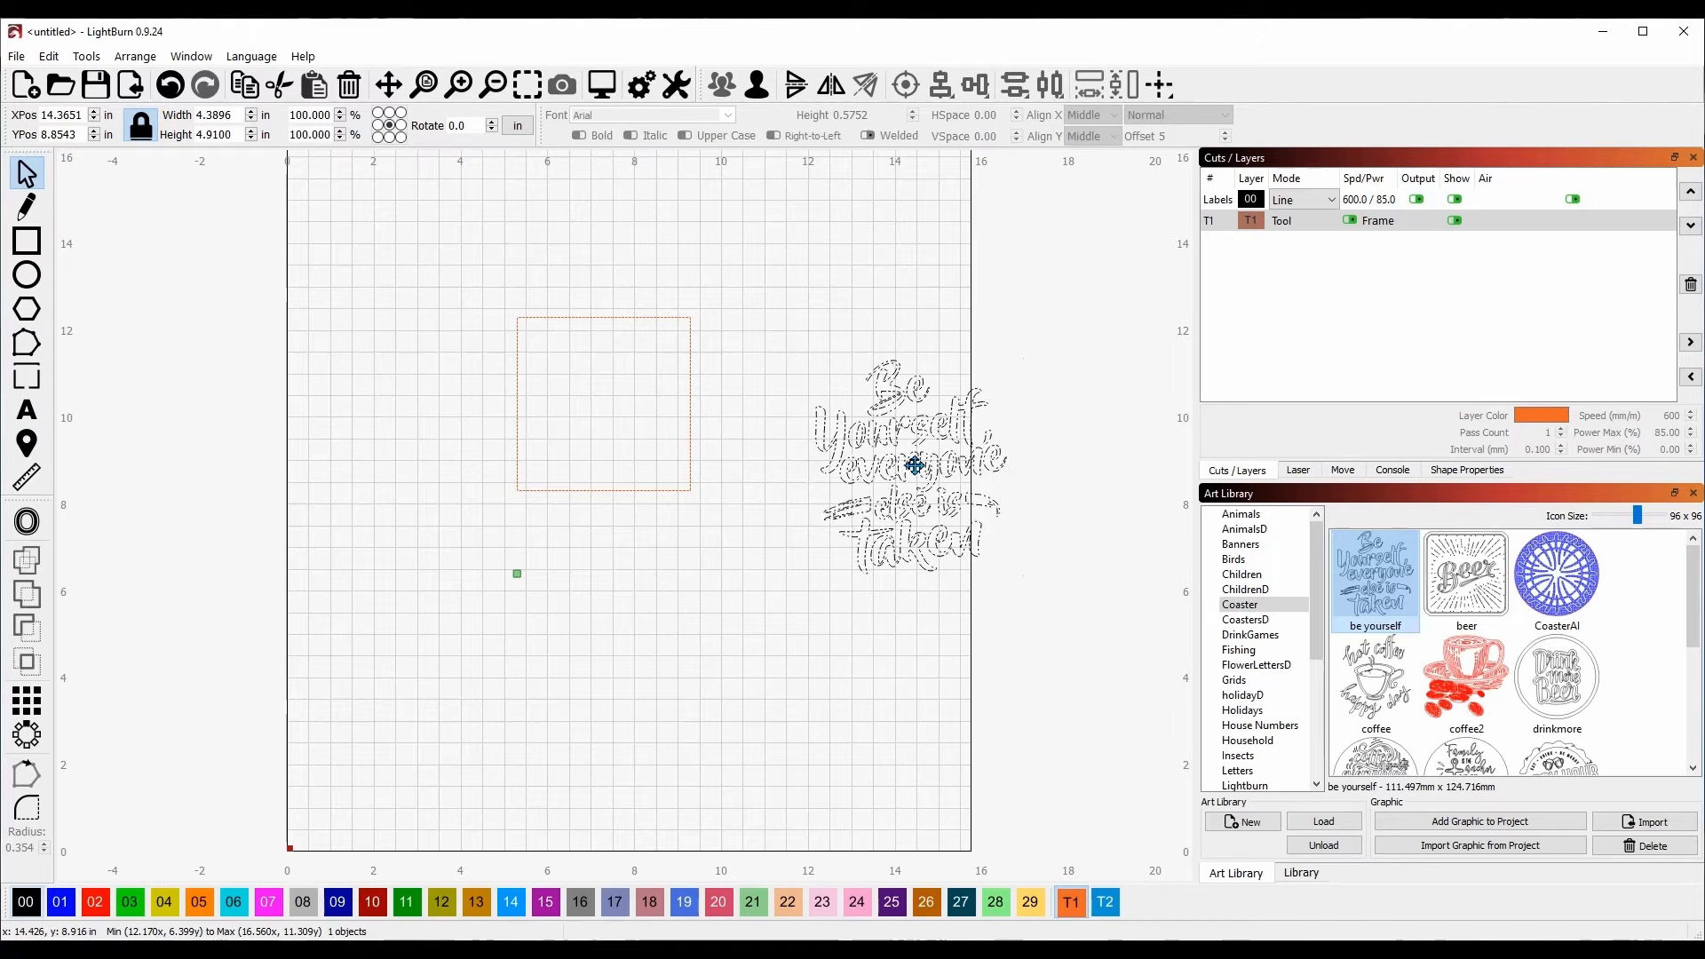
Step: Center the "be yourself" lettering in the tool-layer square and scale it proportionally to about 3.12 by 3.49 in
left_click_drag(914, 465, 605, 398)
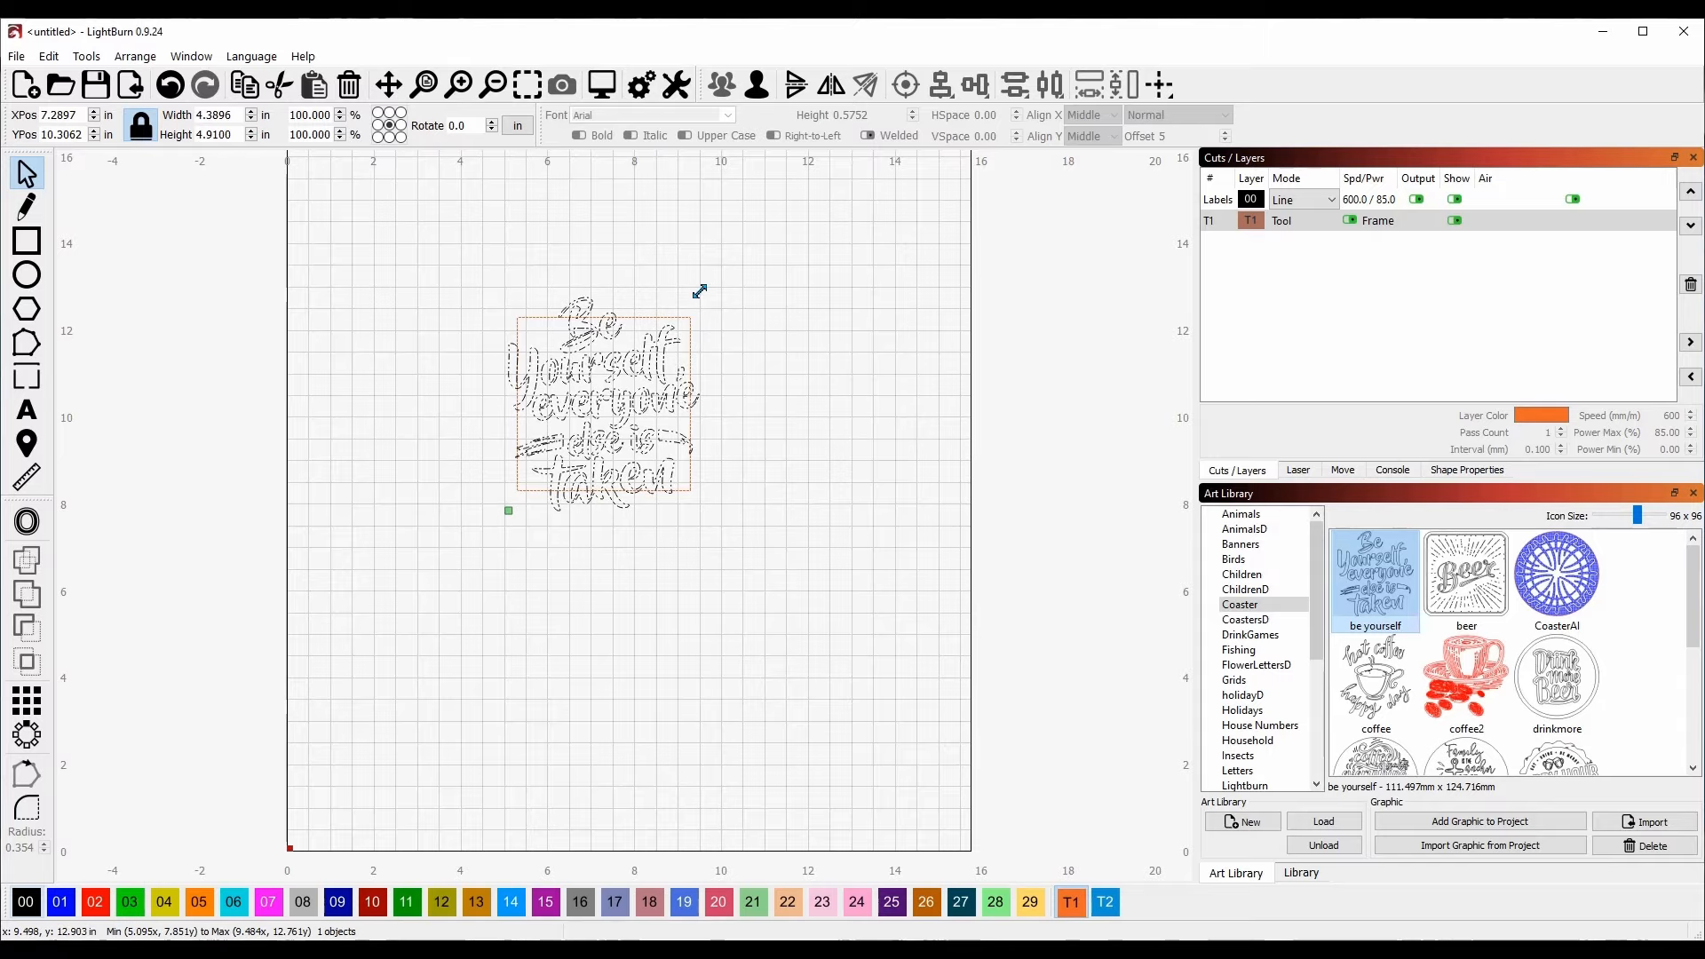
left_click_drag(700, 291, 672, 334)
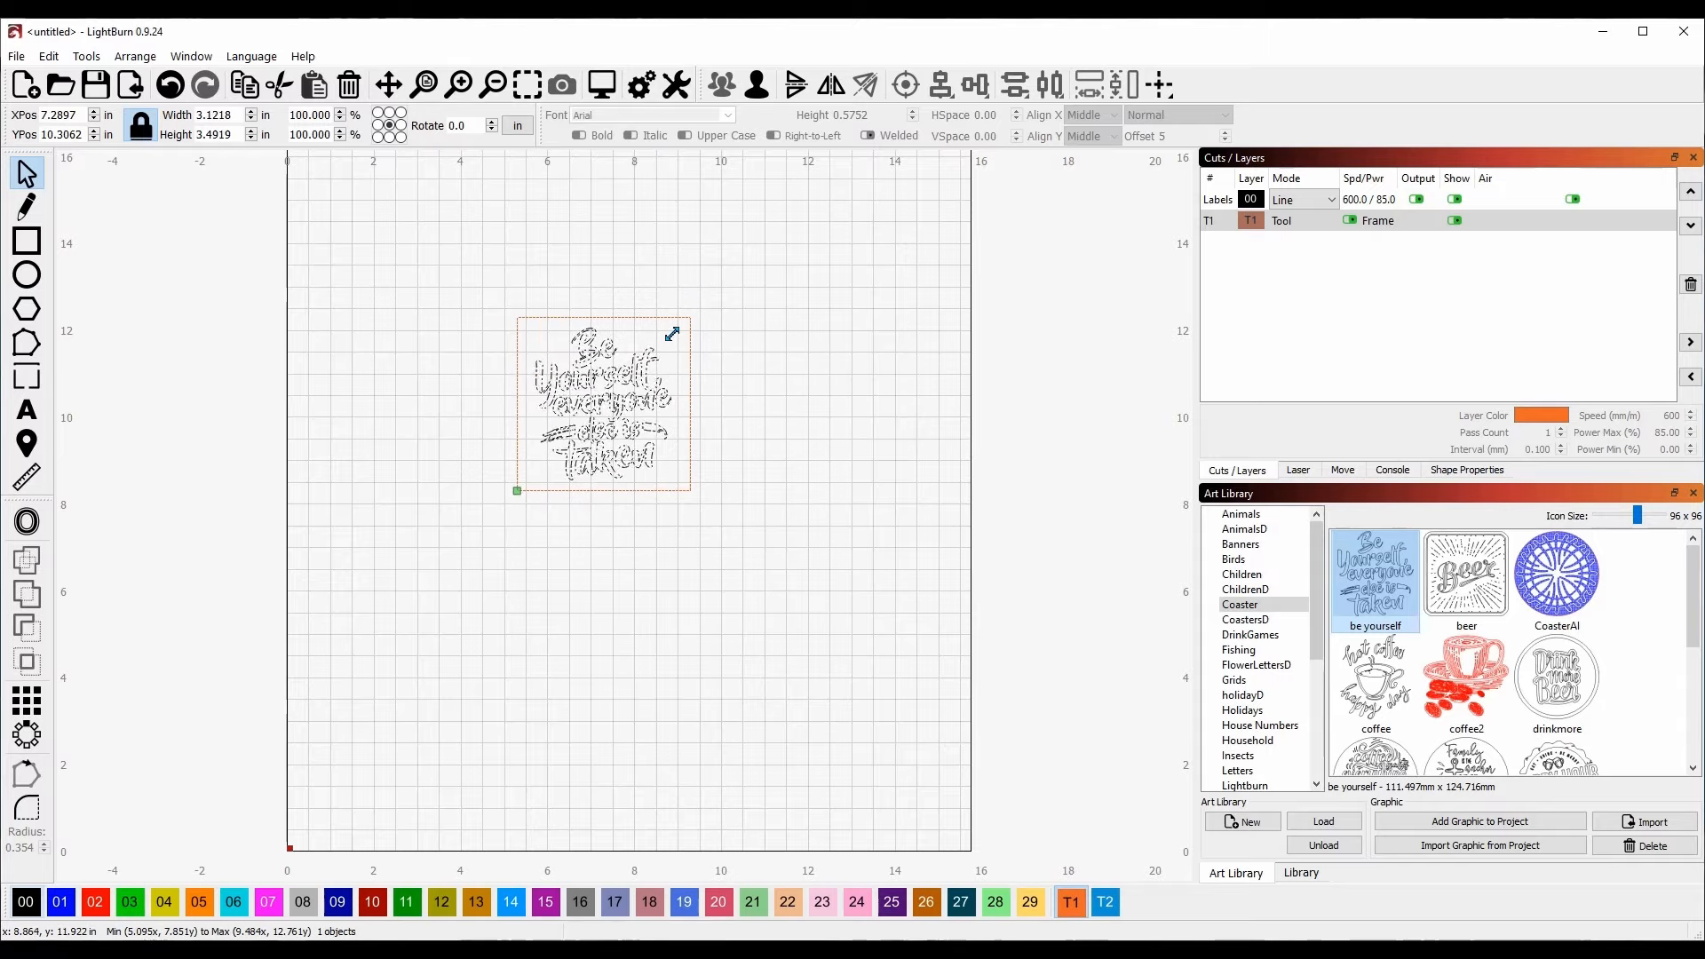
left_click(802, 437)
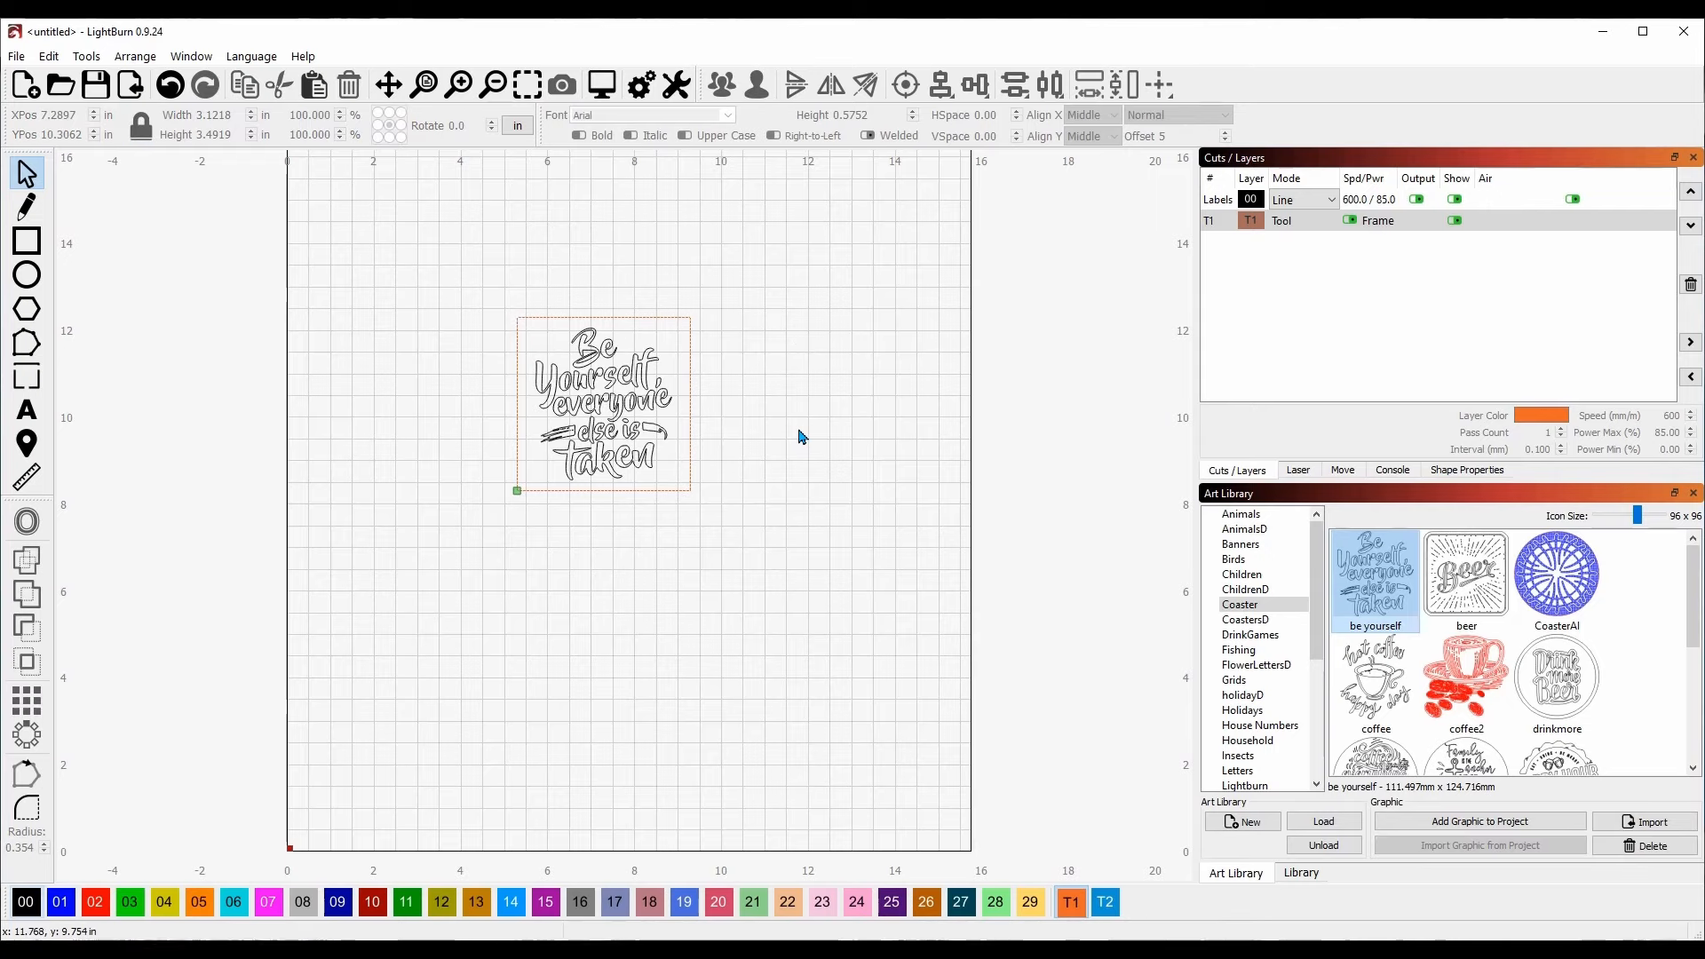
Step: Preview the lettering job with the surrounding square on the tool layer
left_click(601, 86)
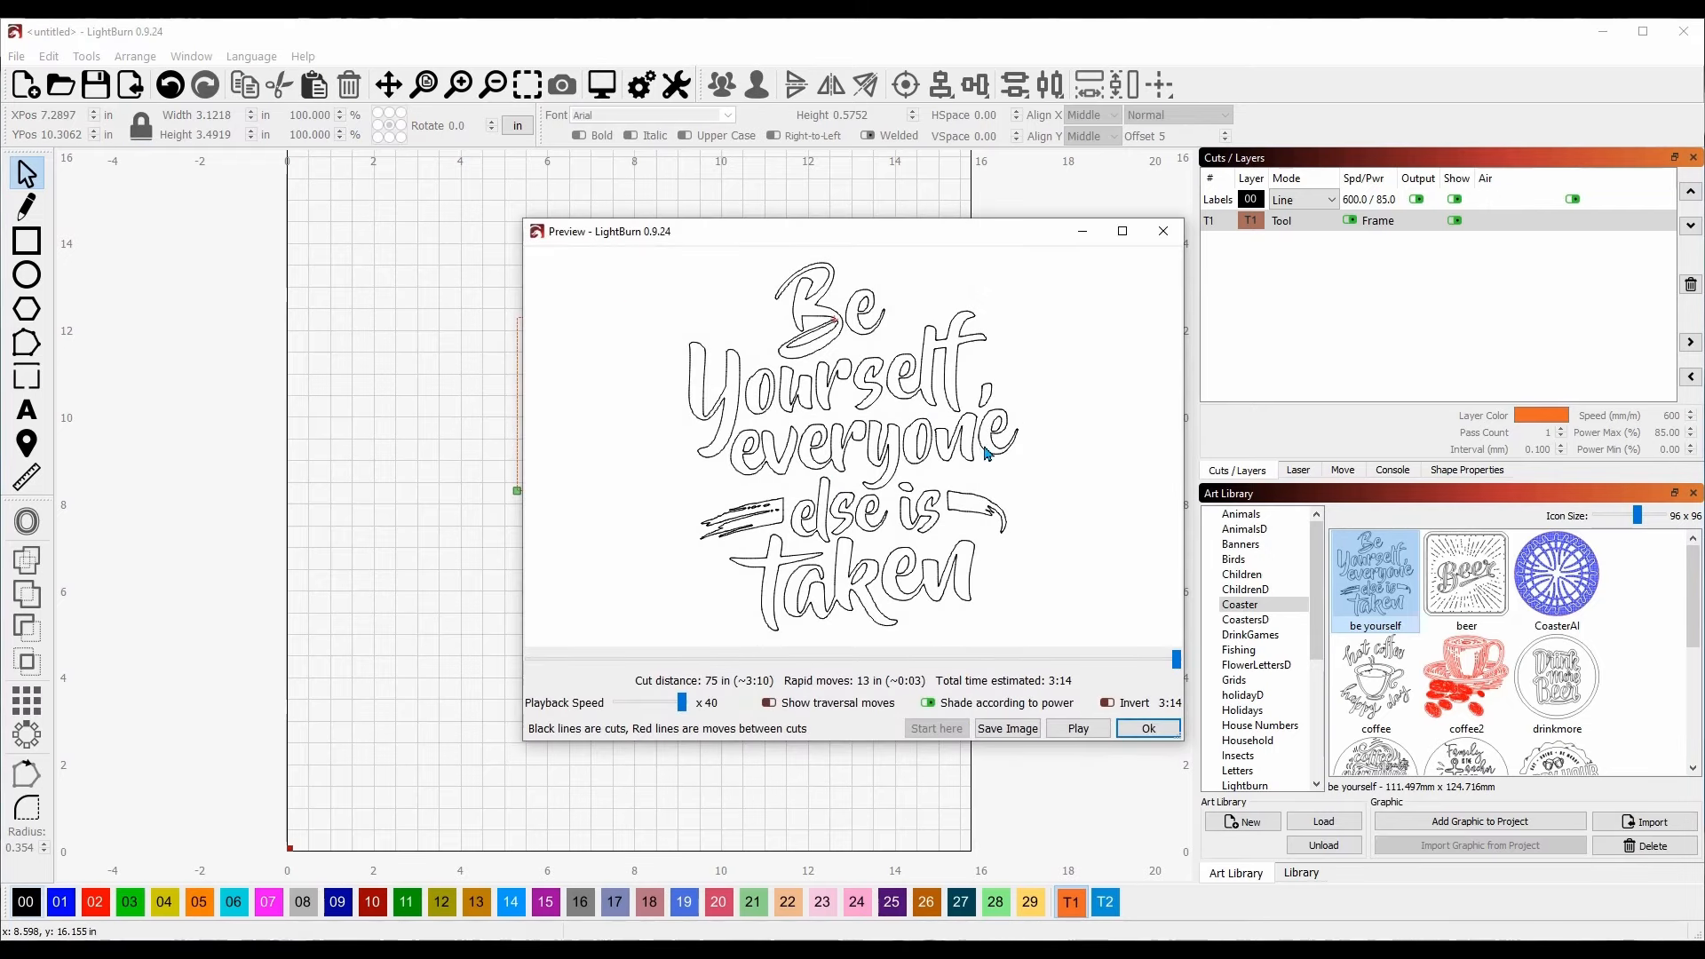
left_click(1148, 729)
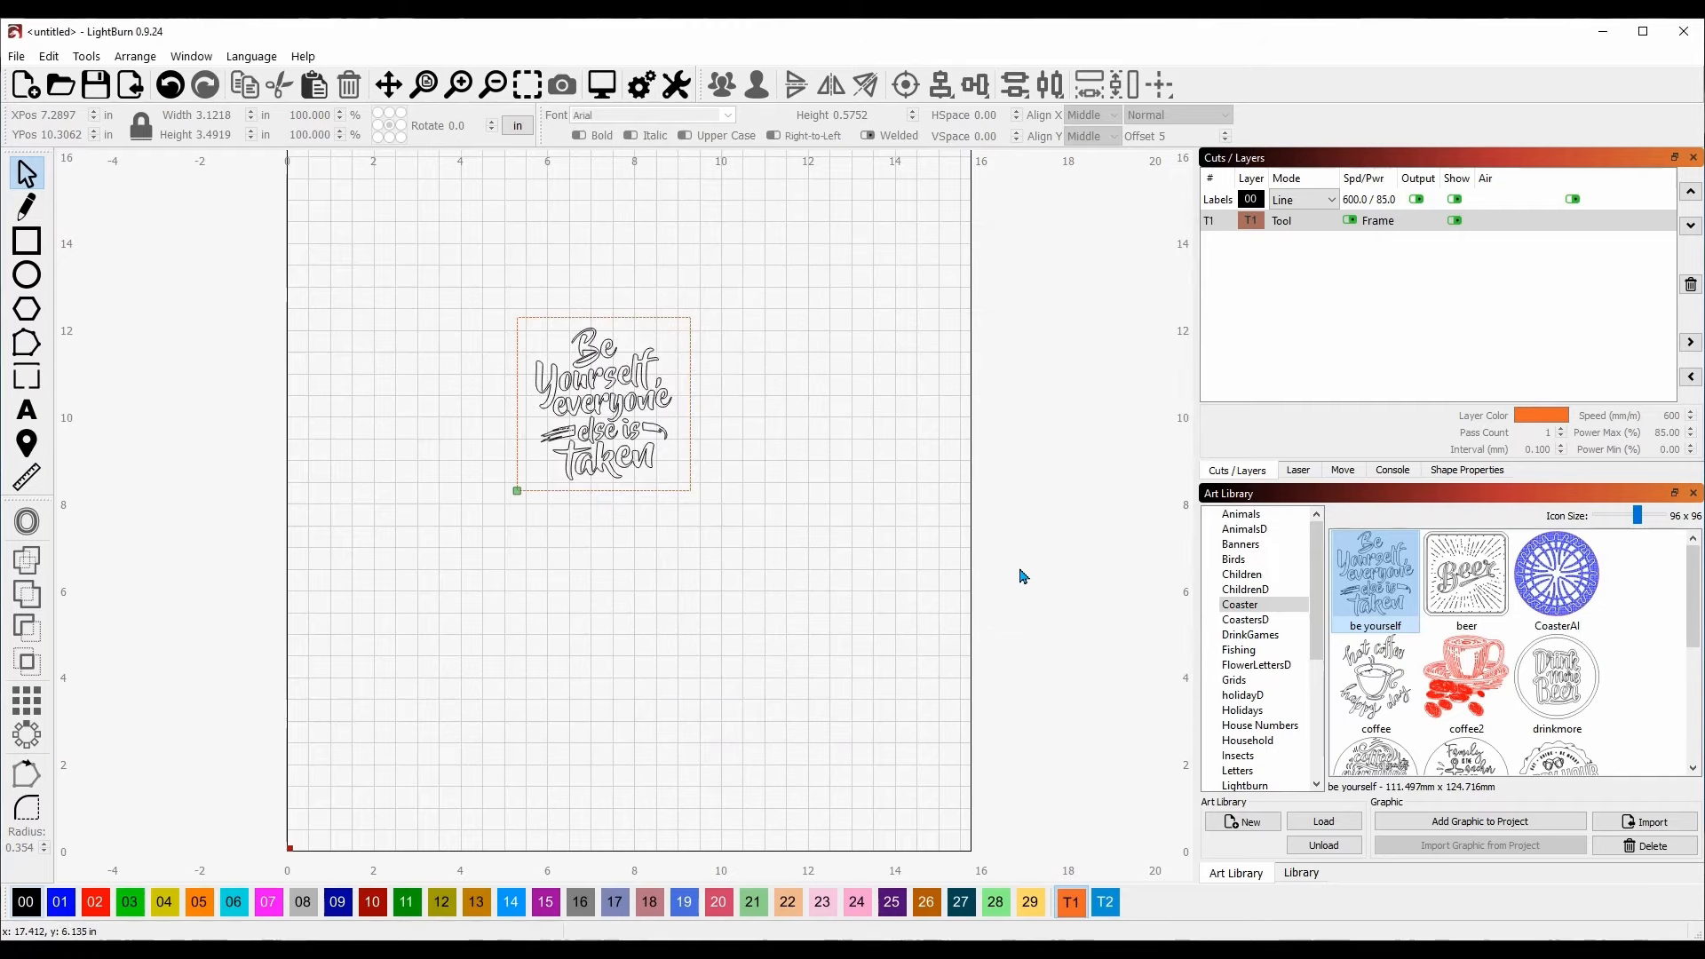
Step: Show the laser control settings and delete the tool-layer square around the lettering
left_click(1298, 472)
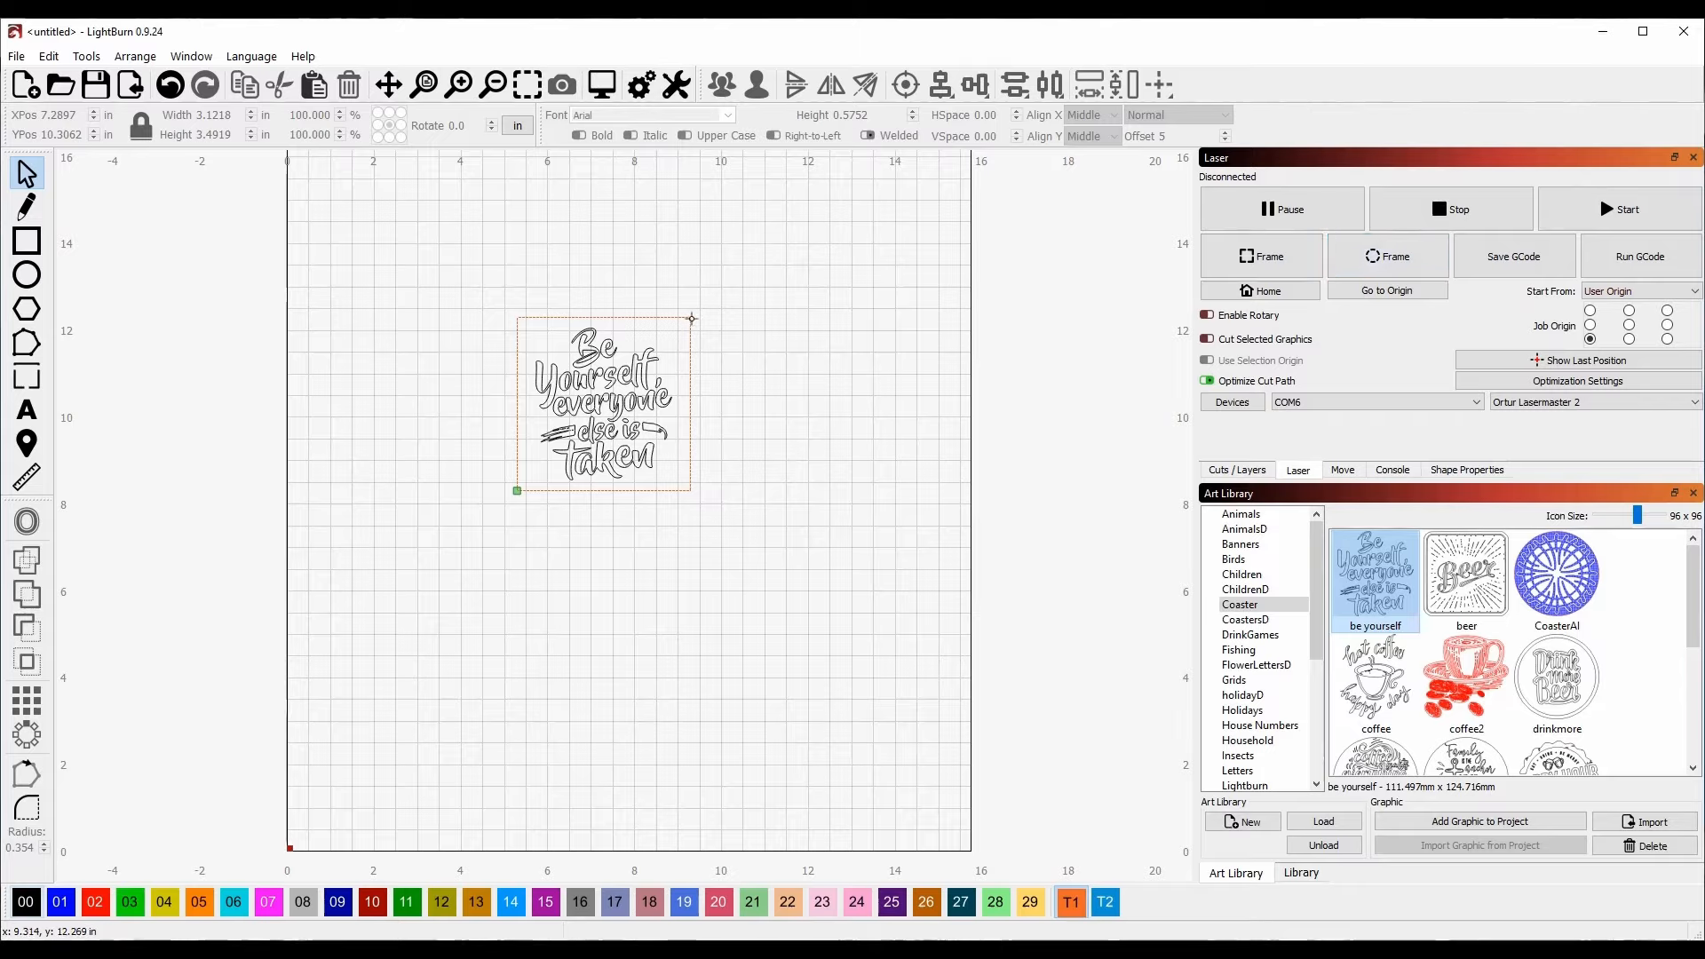
left_click(688, 326)
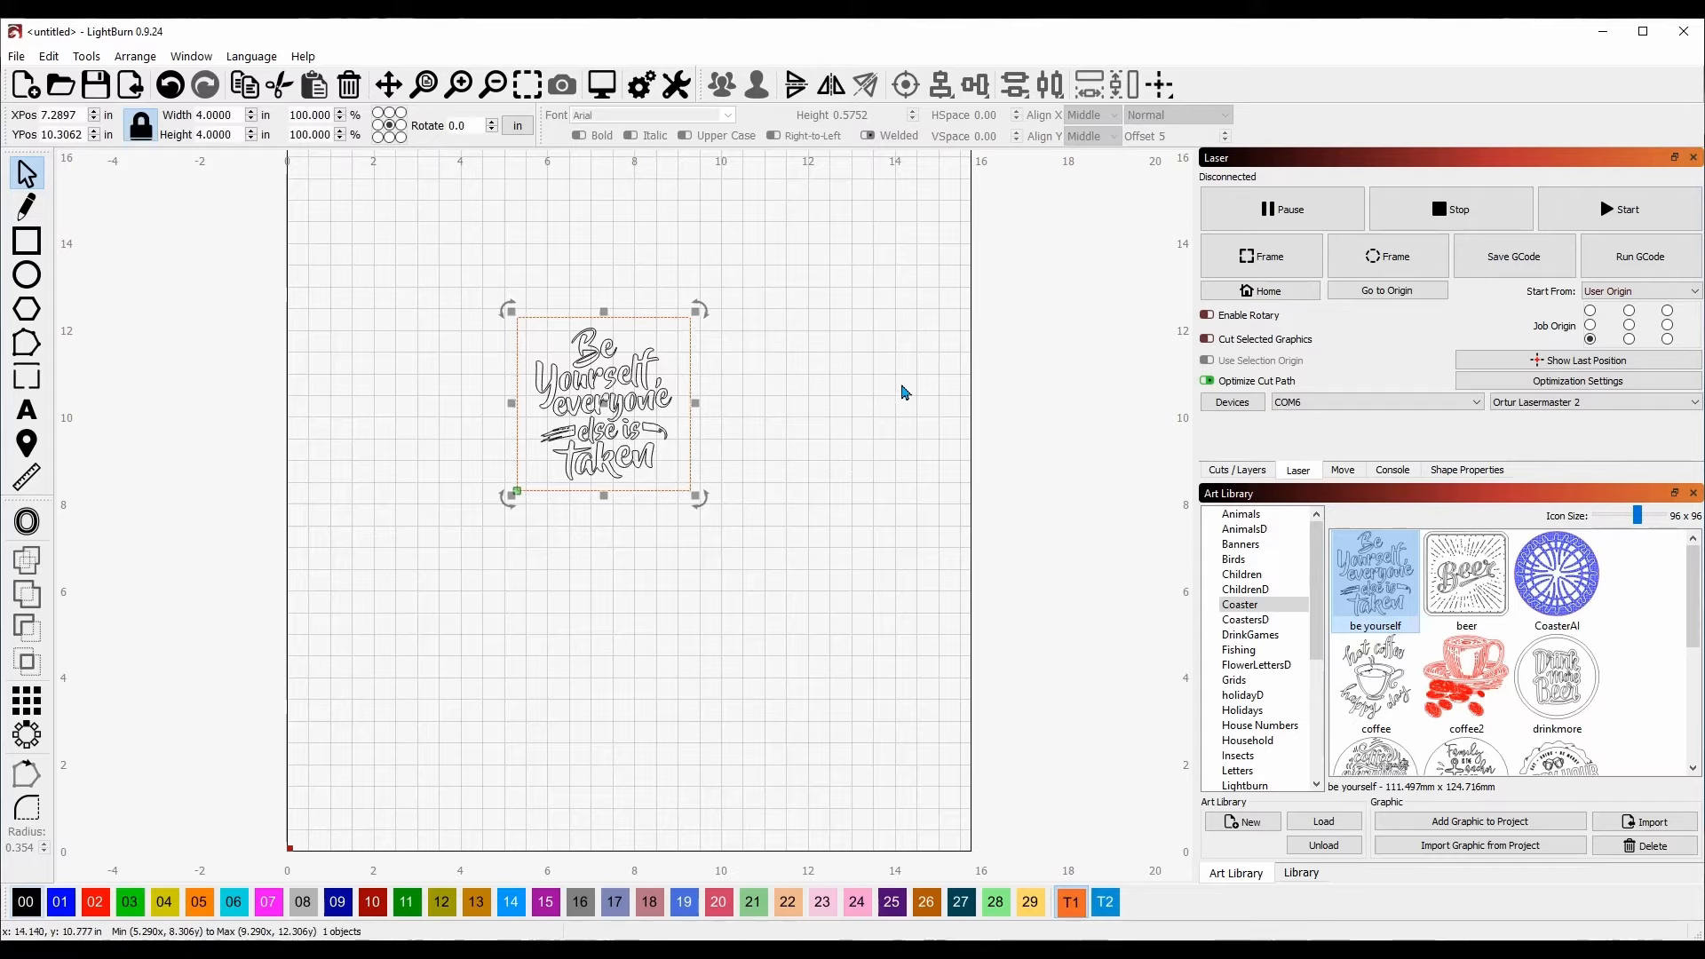
left_click(904, 392)
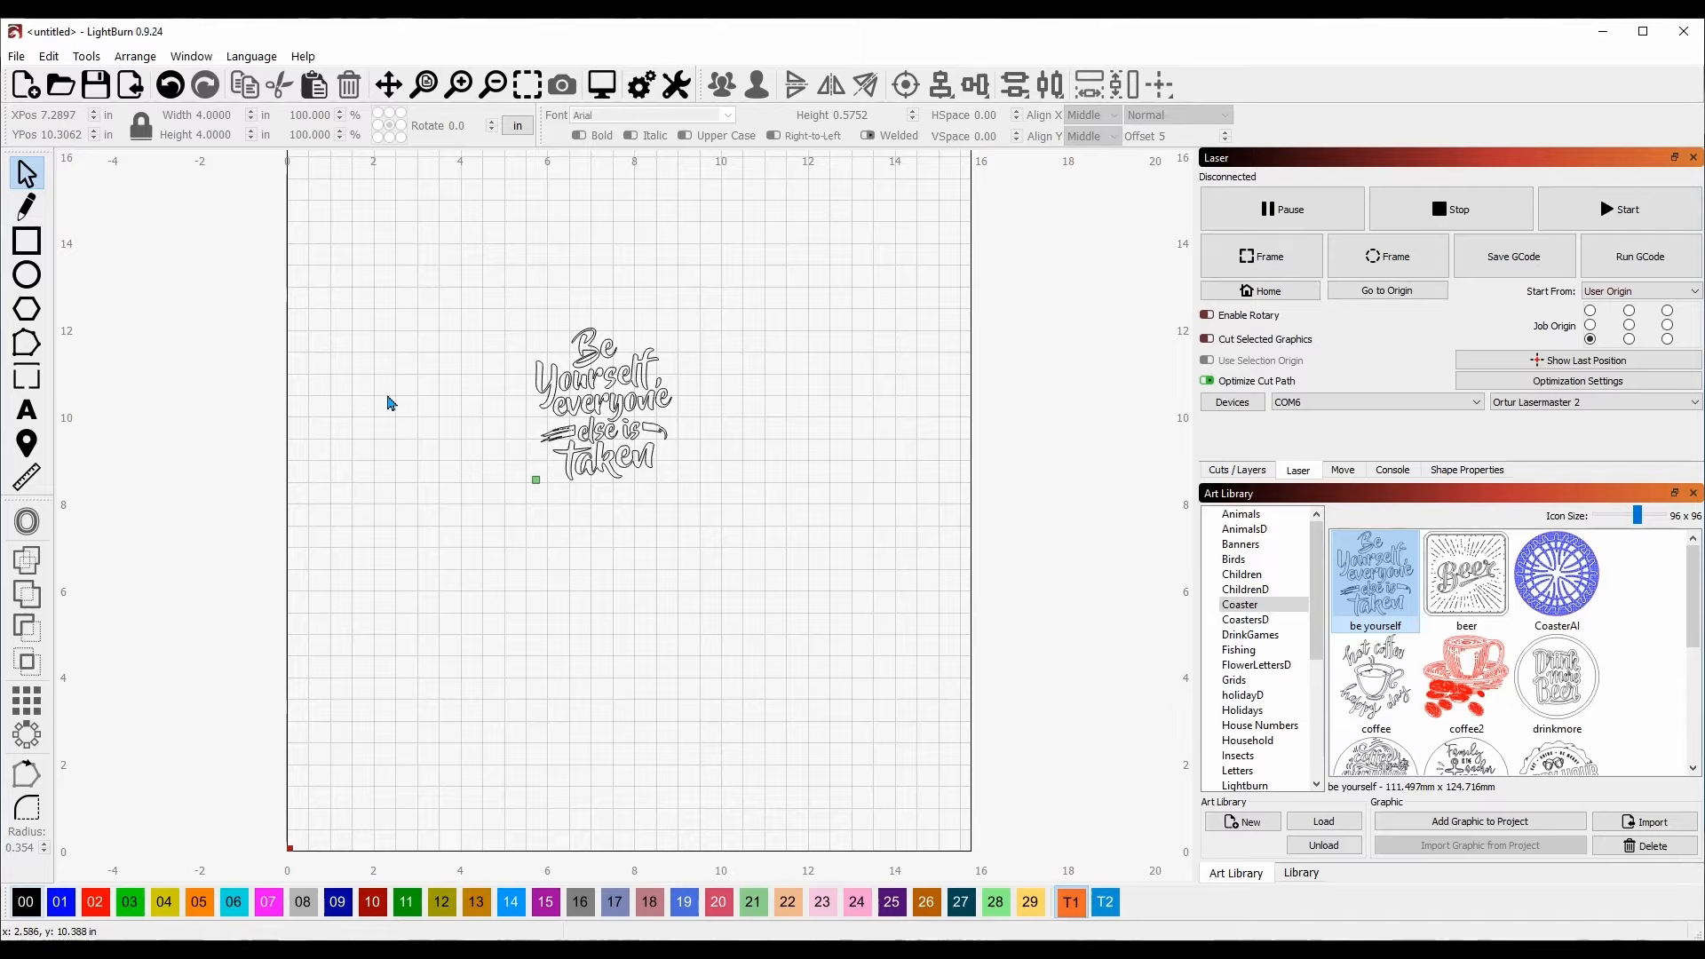
Step: Draw a rectangle about 8.22 by 4.52 in around the lettering and assign it to layer 00
left_click(27, 240)
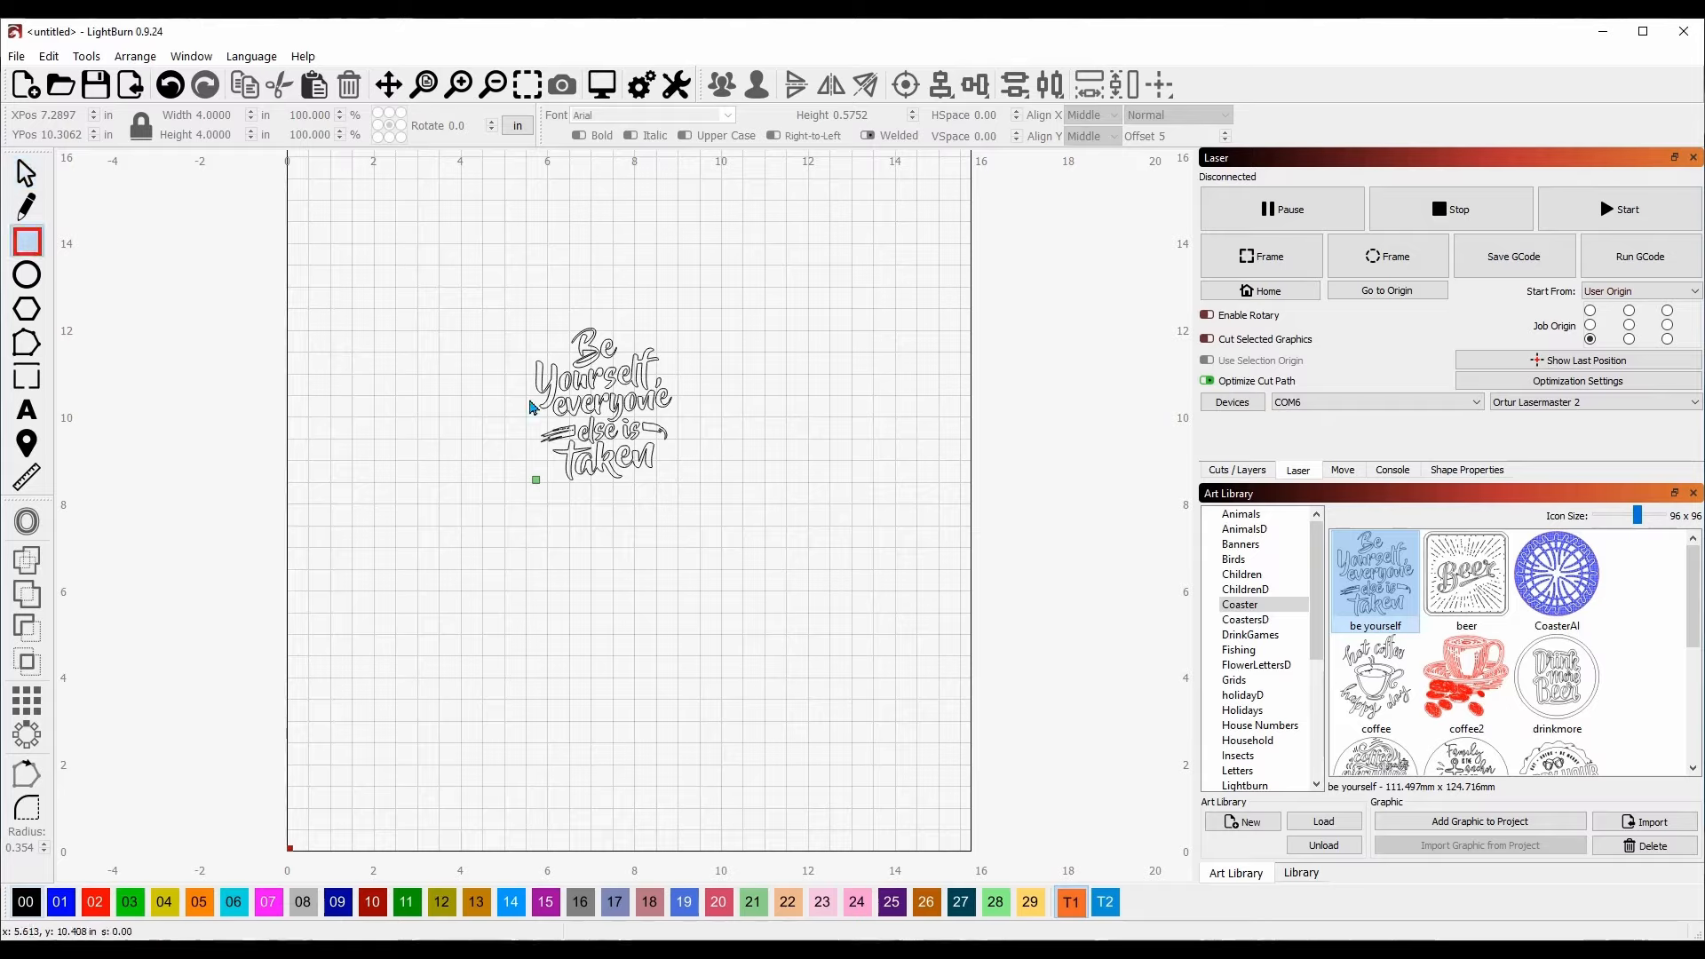
mouse_move(494, 300)
left_mouse_down()
mouse_move(581, 470)
mouse_move(917, 514)
mouse_move(854, 504)
left_mouse_up()
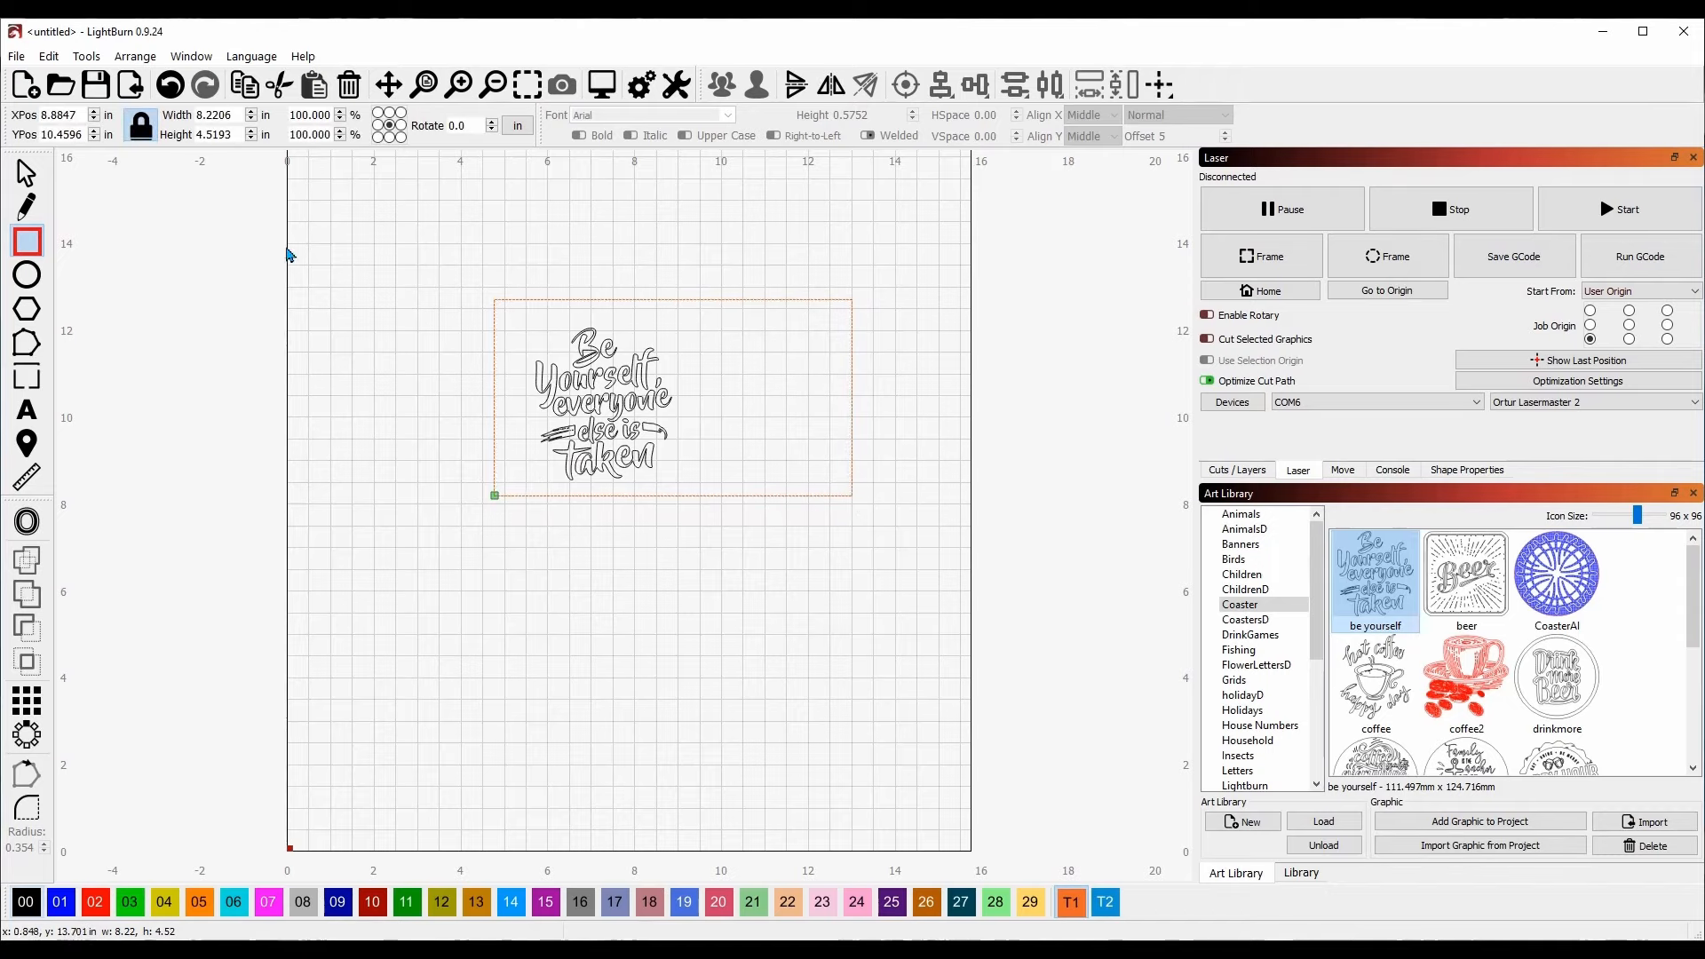
left_click(26, 173)
left_click(27, 902)
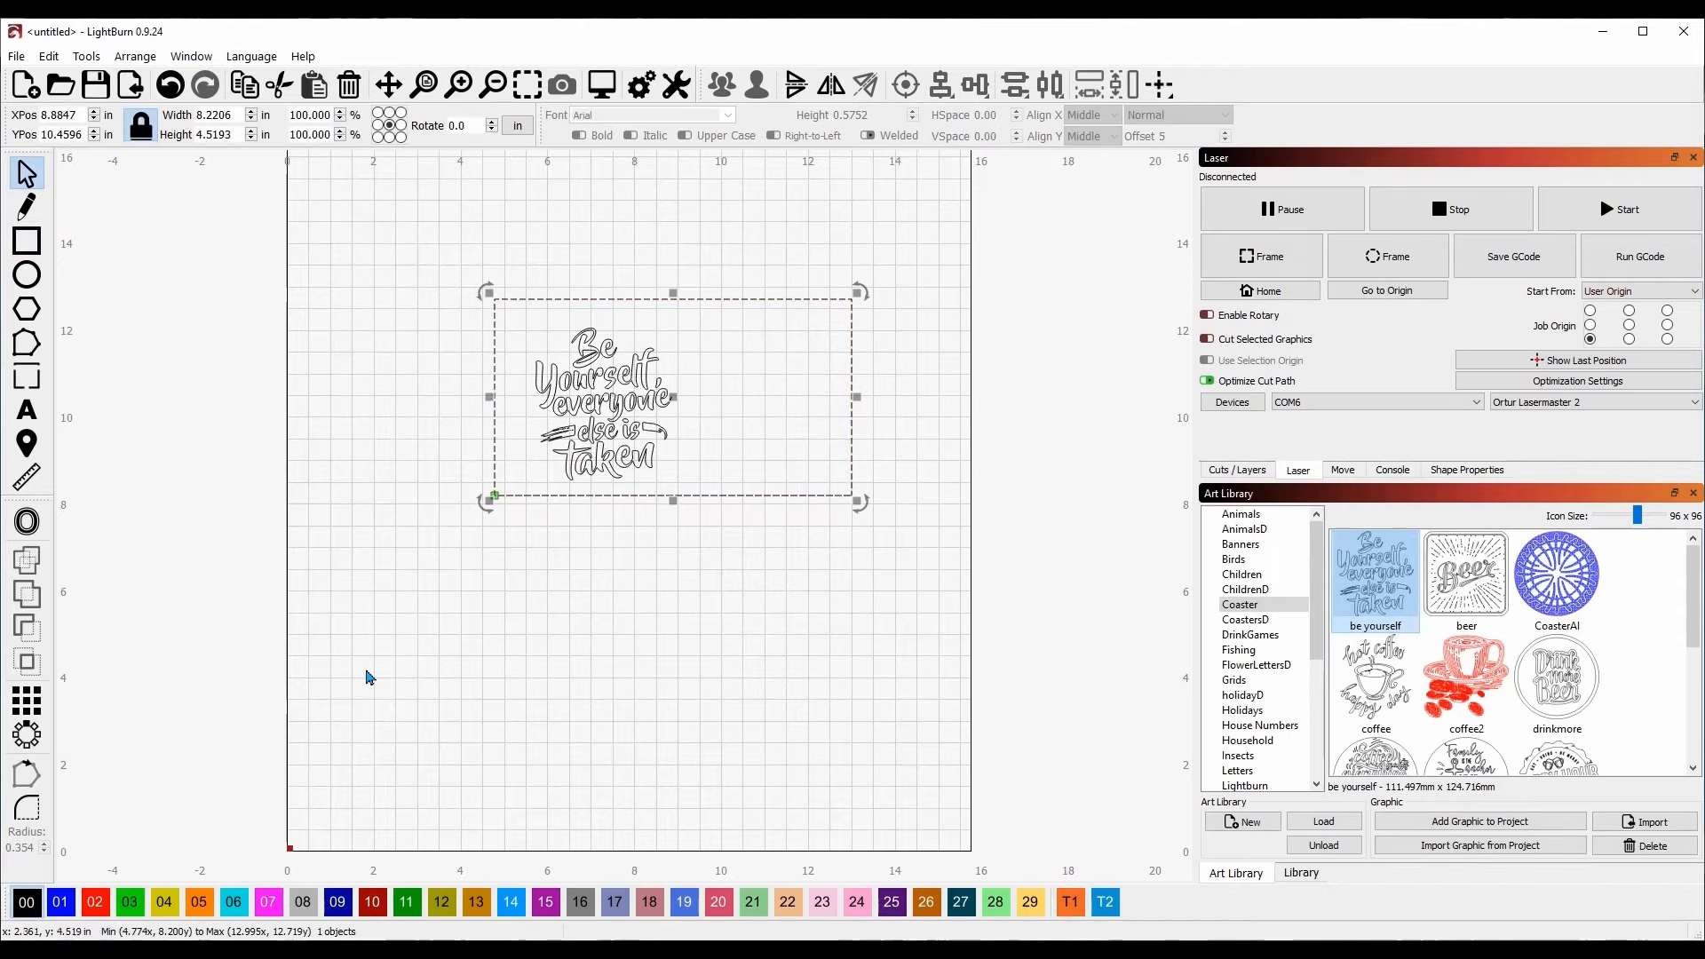
Step: Move the rectangle right so its left edge sits near the lettering and scale it to about 7.73 by 4.25 in
left_click_drag(672, 398, 704, 408)
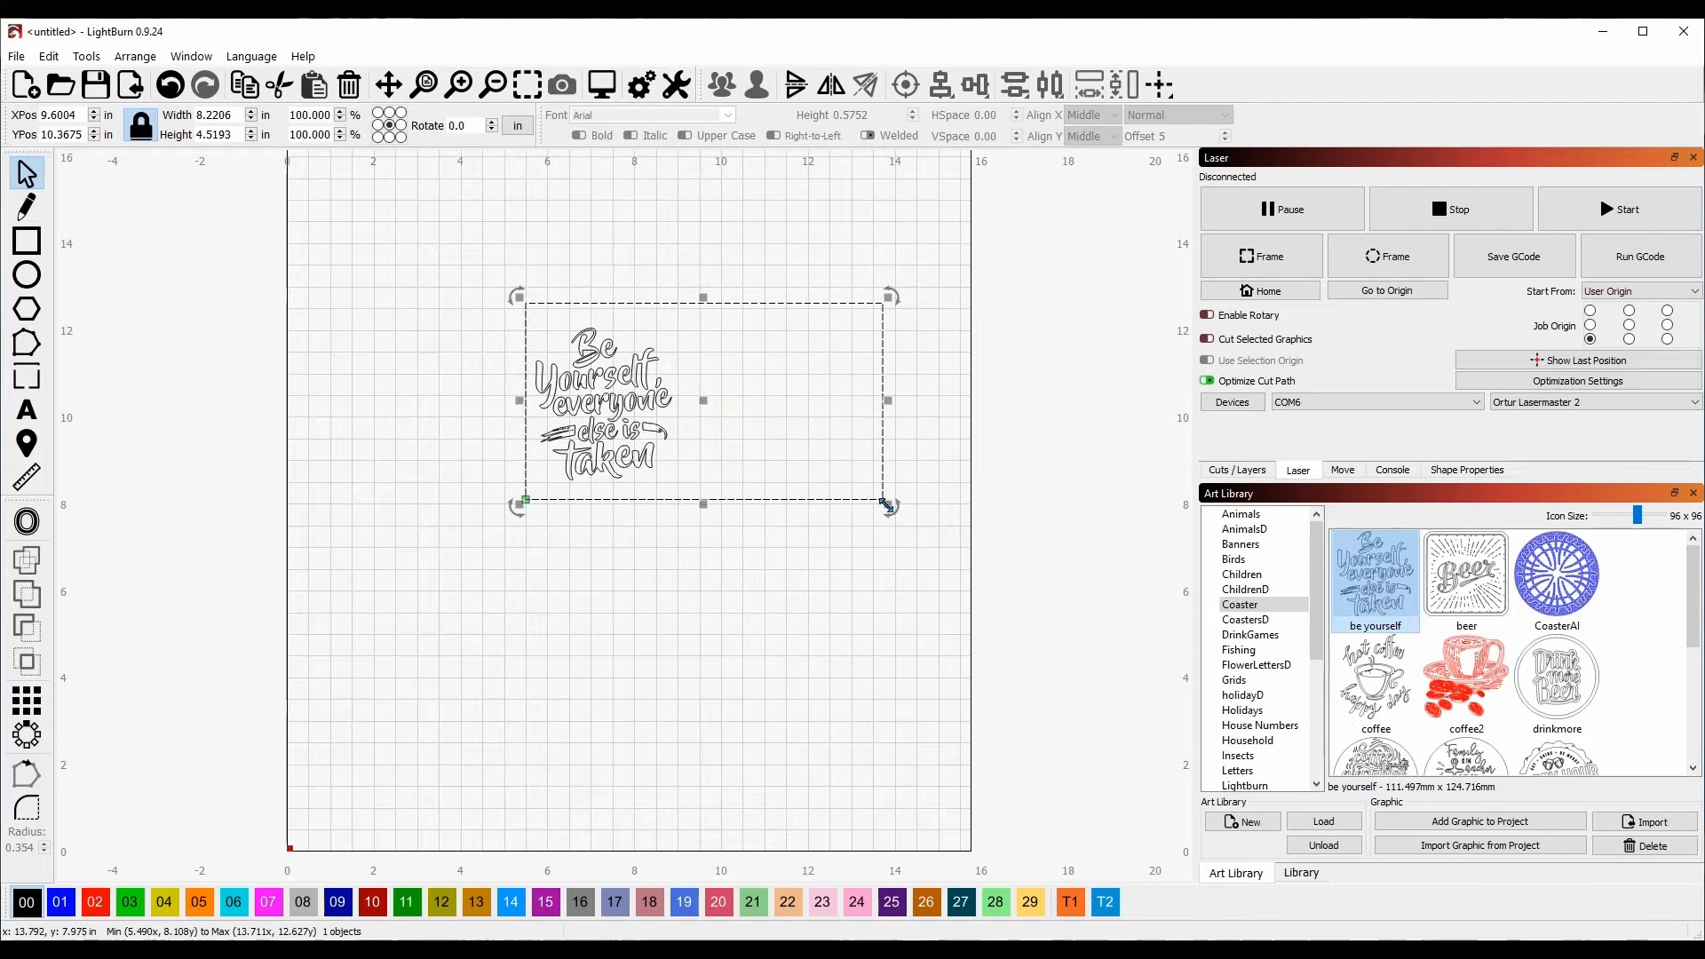
left_click_drag(888, 504, 867, 491)
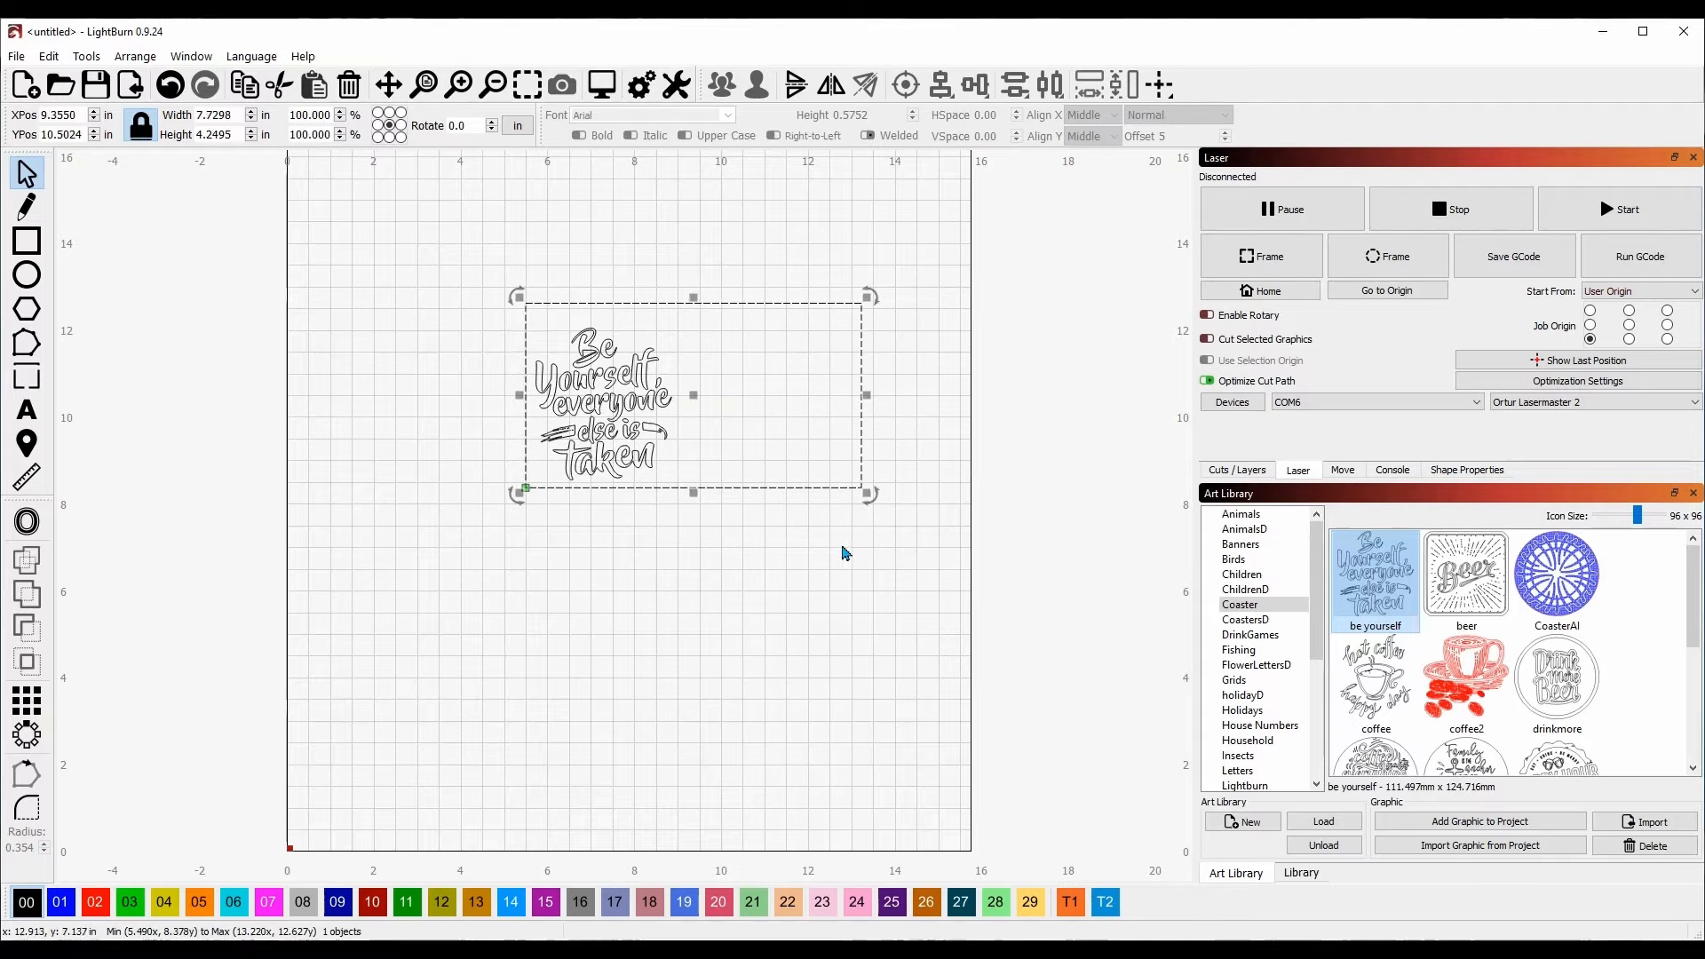
Step: Lower the top edge of the rectangle around the lettering to make it about 3.90 in high
left_click_drag(692, 298, 692, 313)
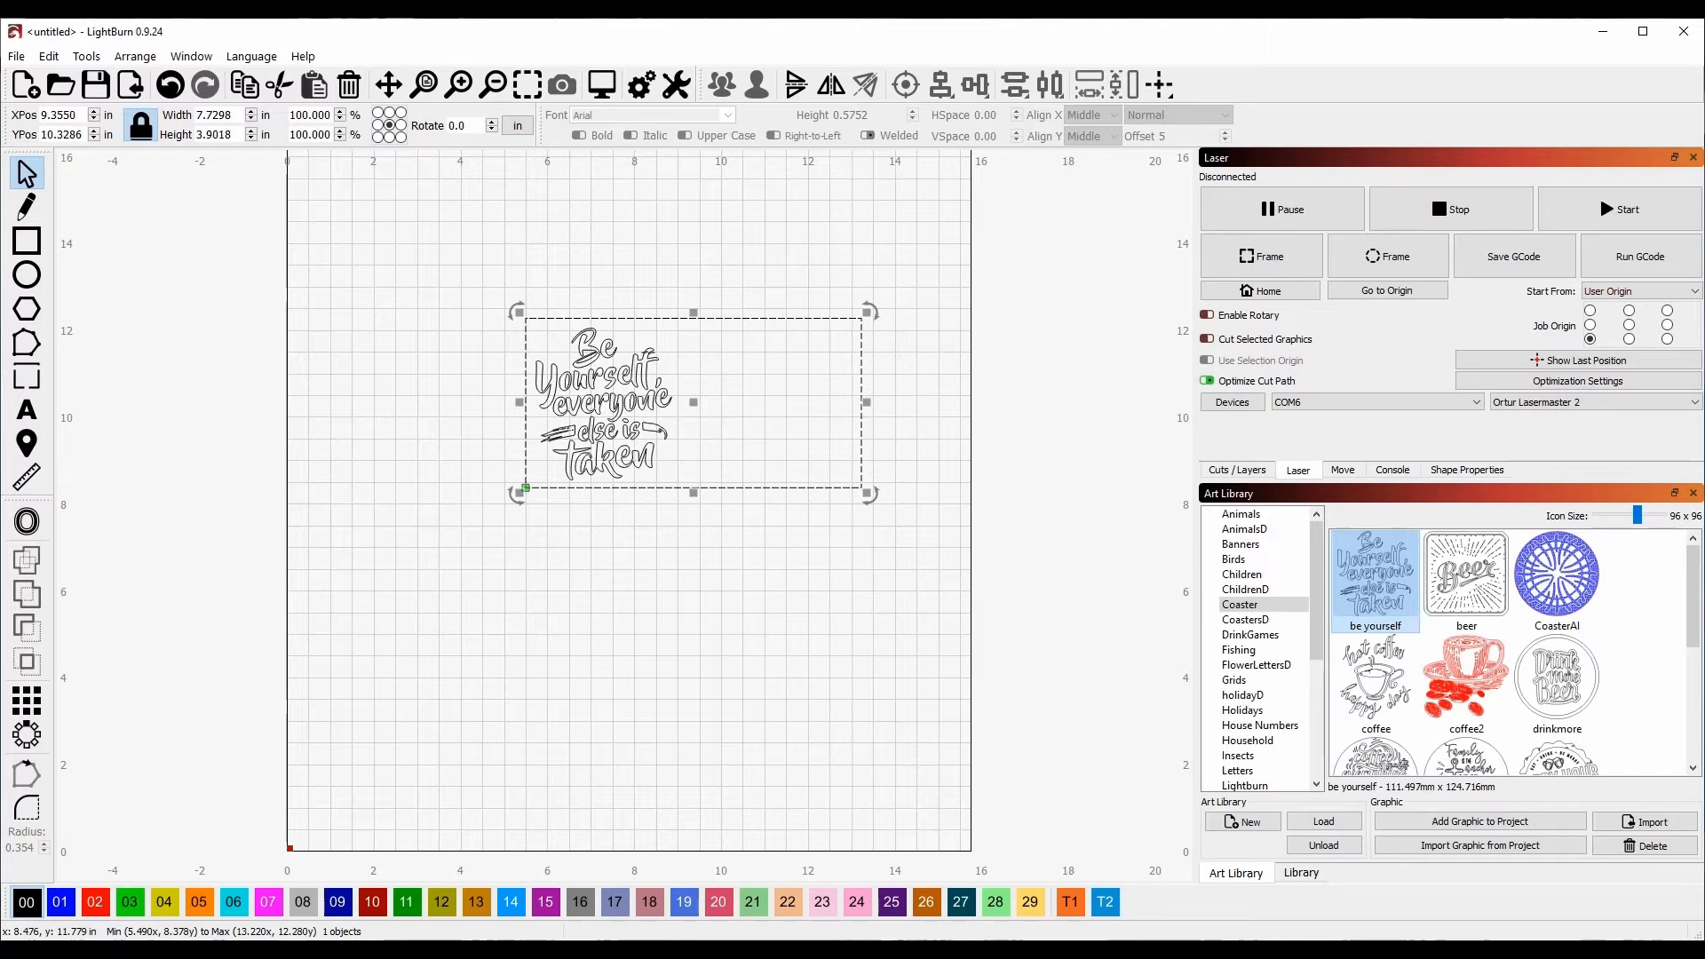
left_click(674, 583)
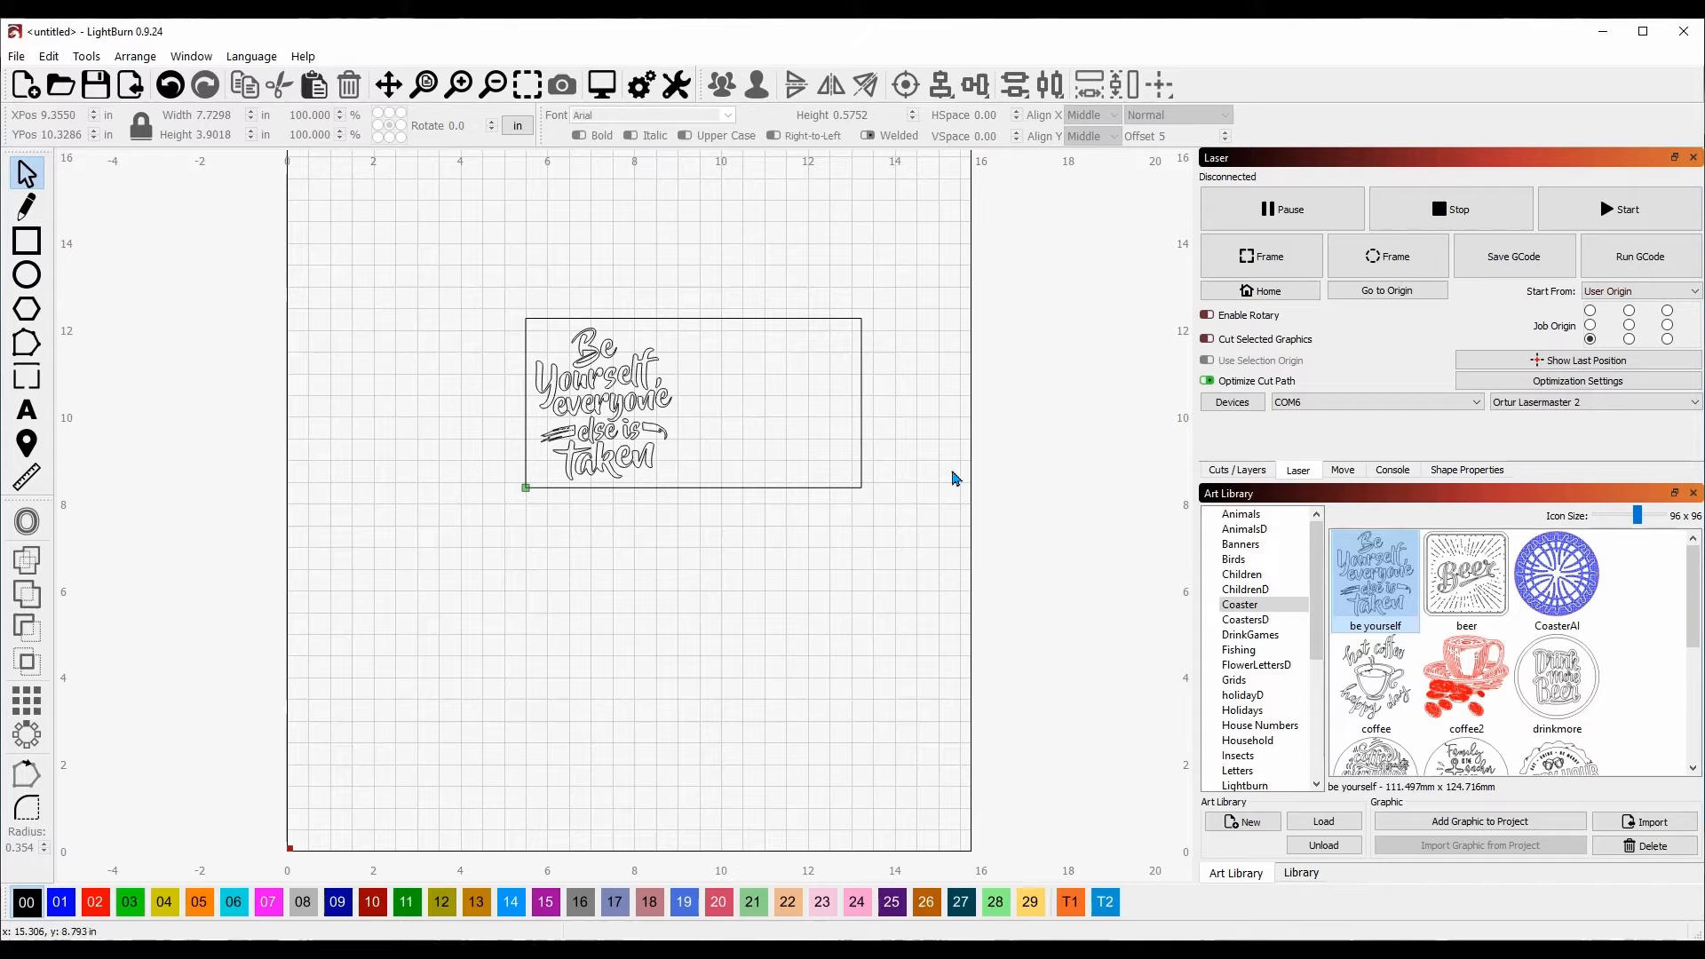
Step: Assign the rectangle around the lettering to layer 01 and turn off that layer's output
left_click(774, 318)
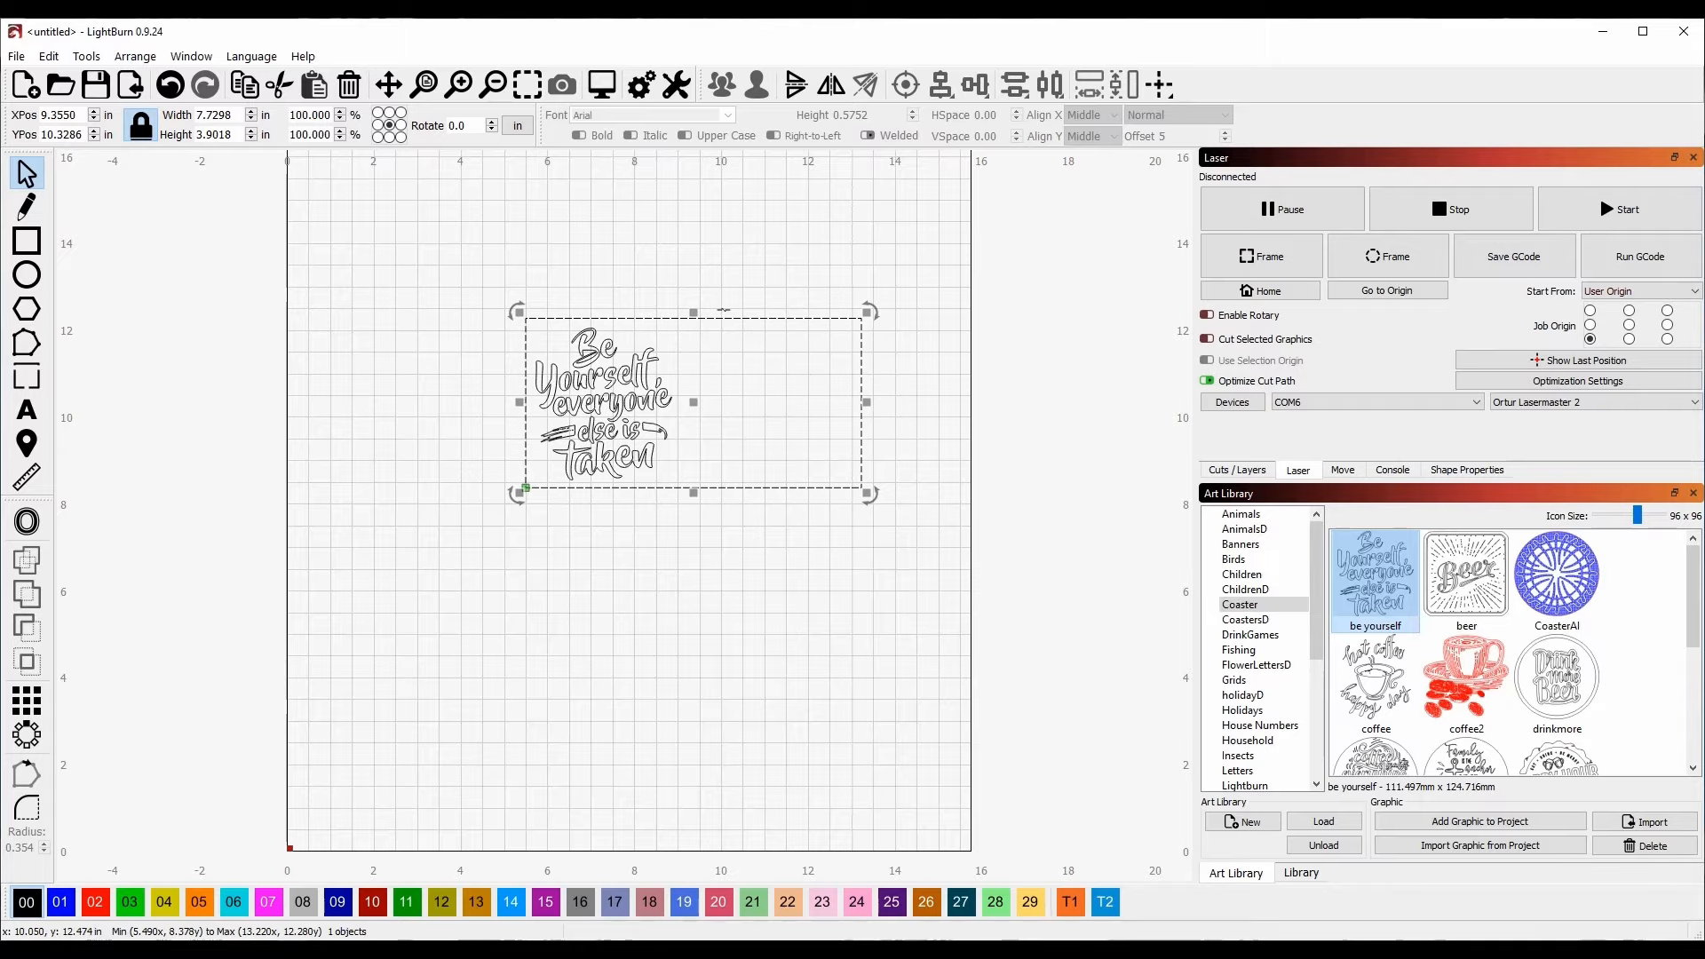
left_click(1251, 476)
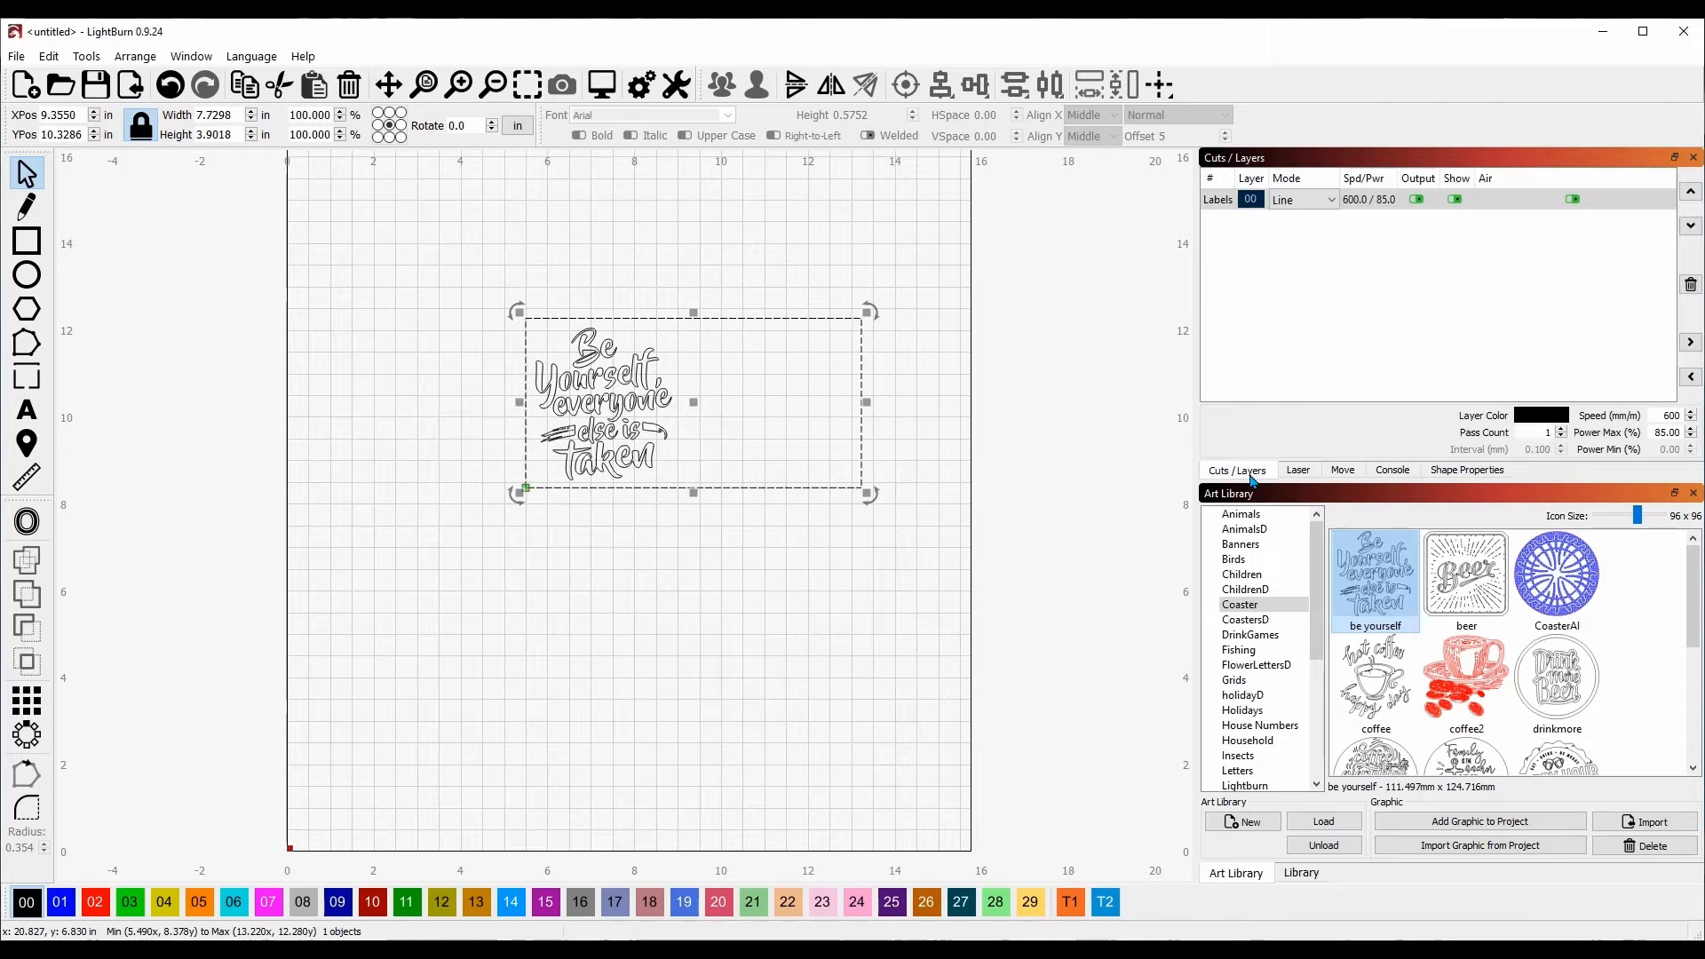
left_click(60, 901)
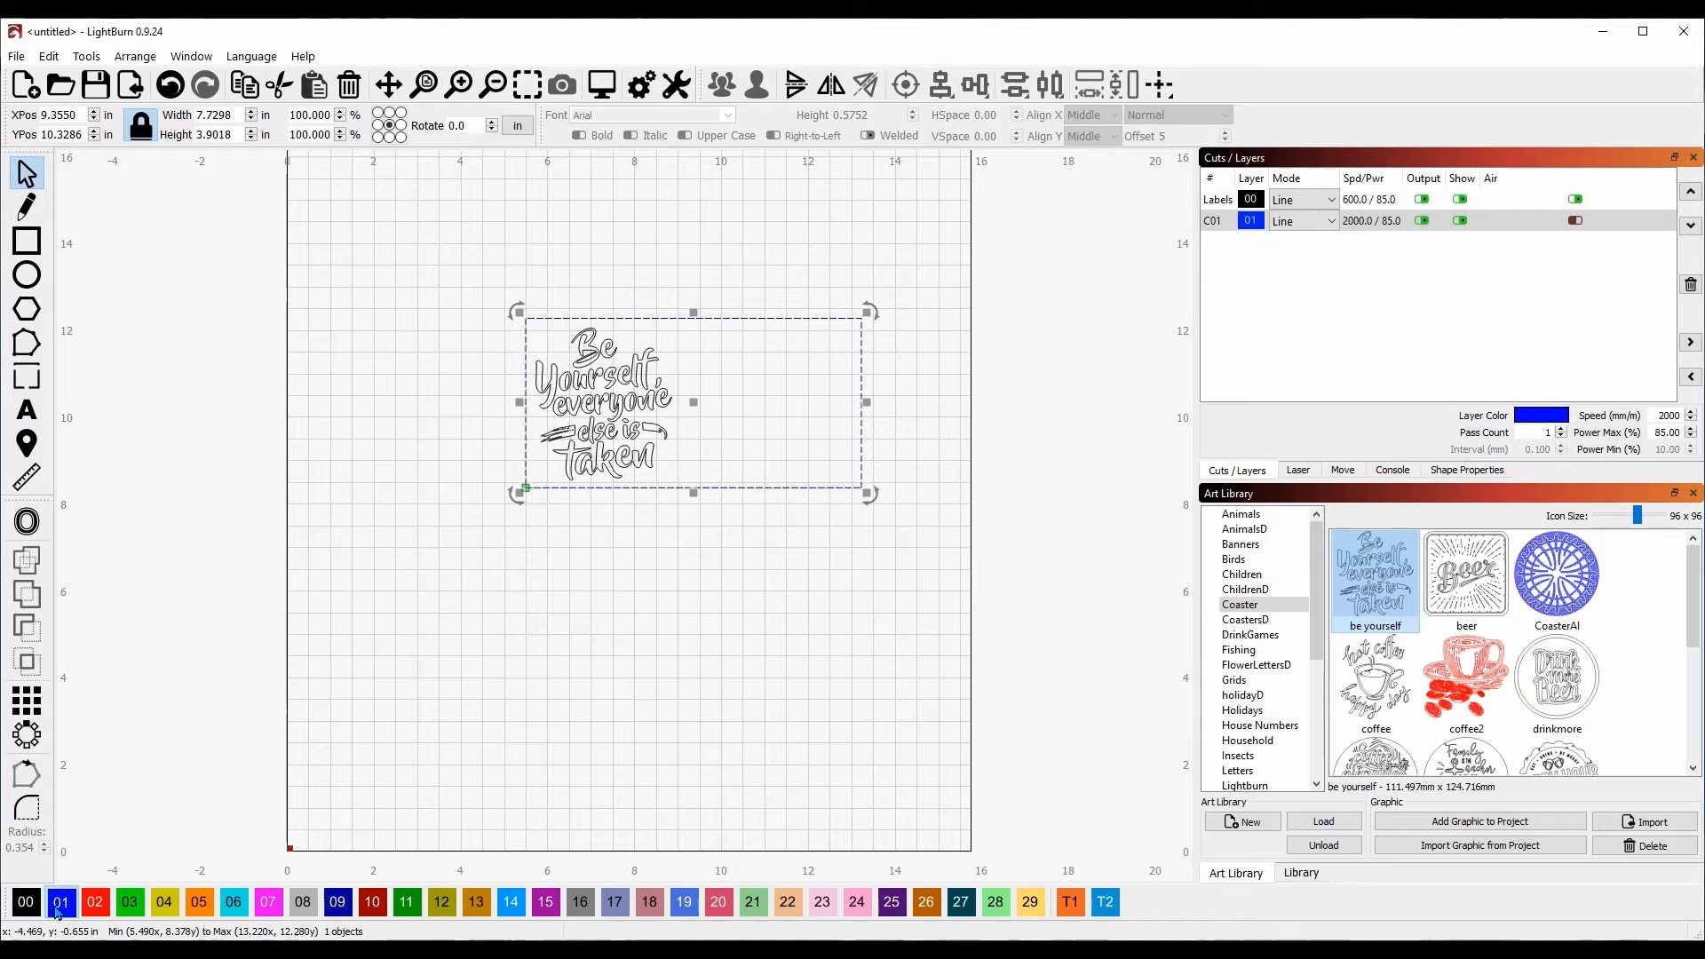
left_click(1422, 221)
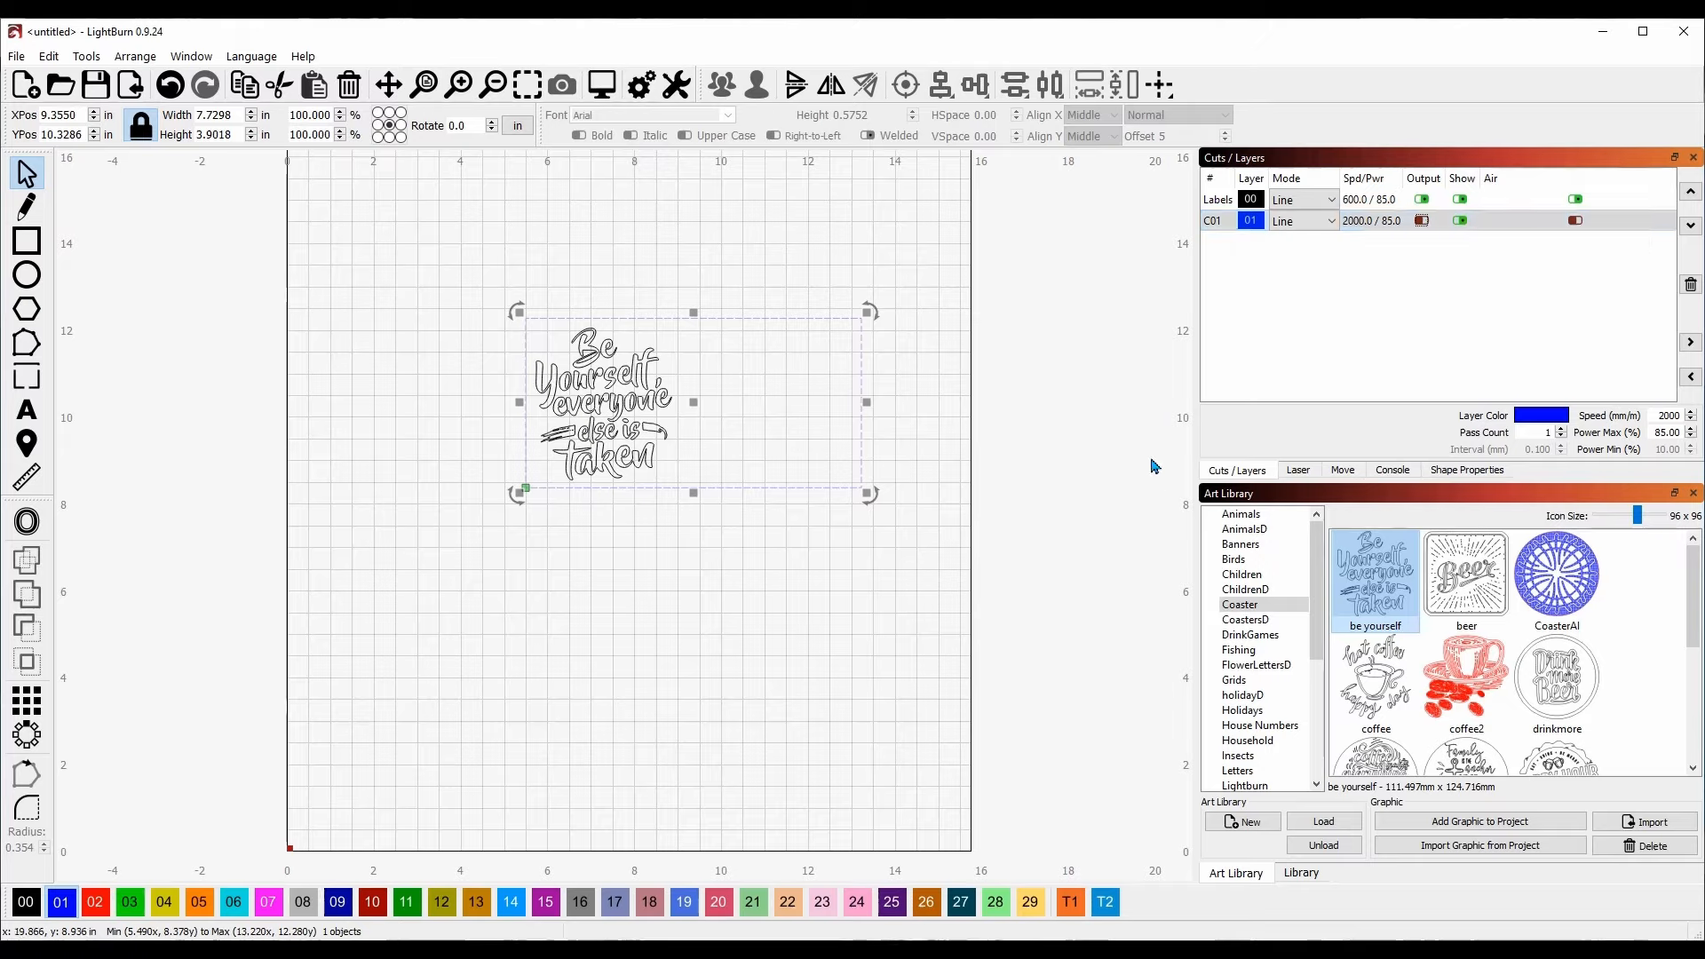
Step: Show the laser control settings and switch the rectangle to layer 00 and back to layer 01
left_click(1305, 476)
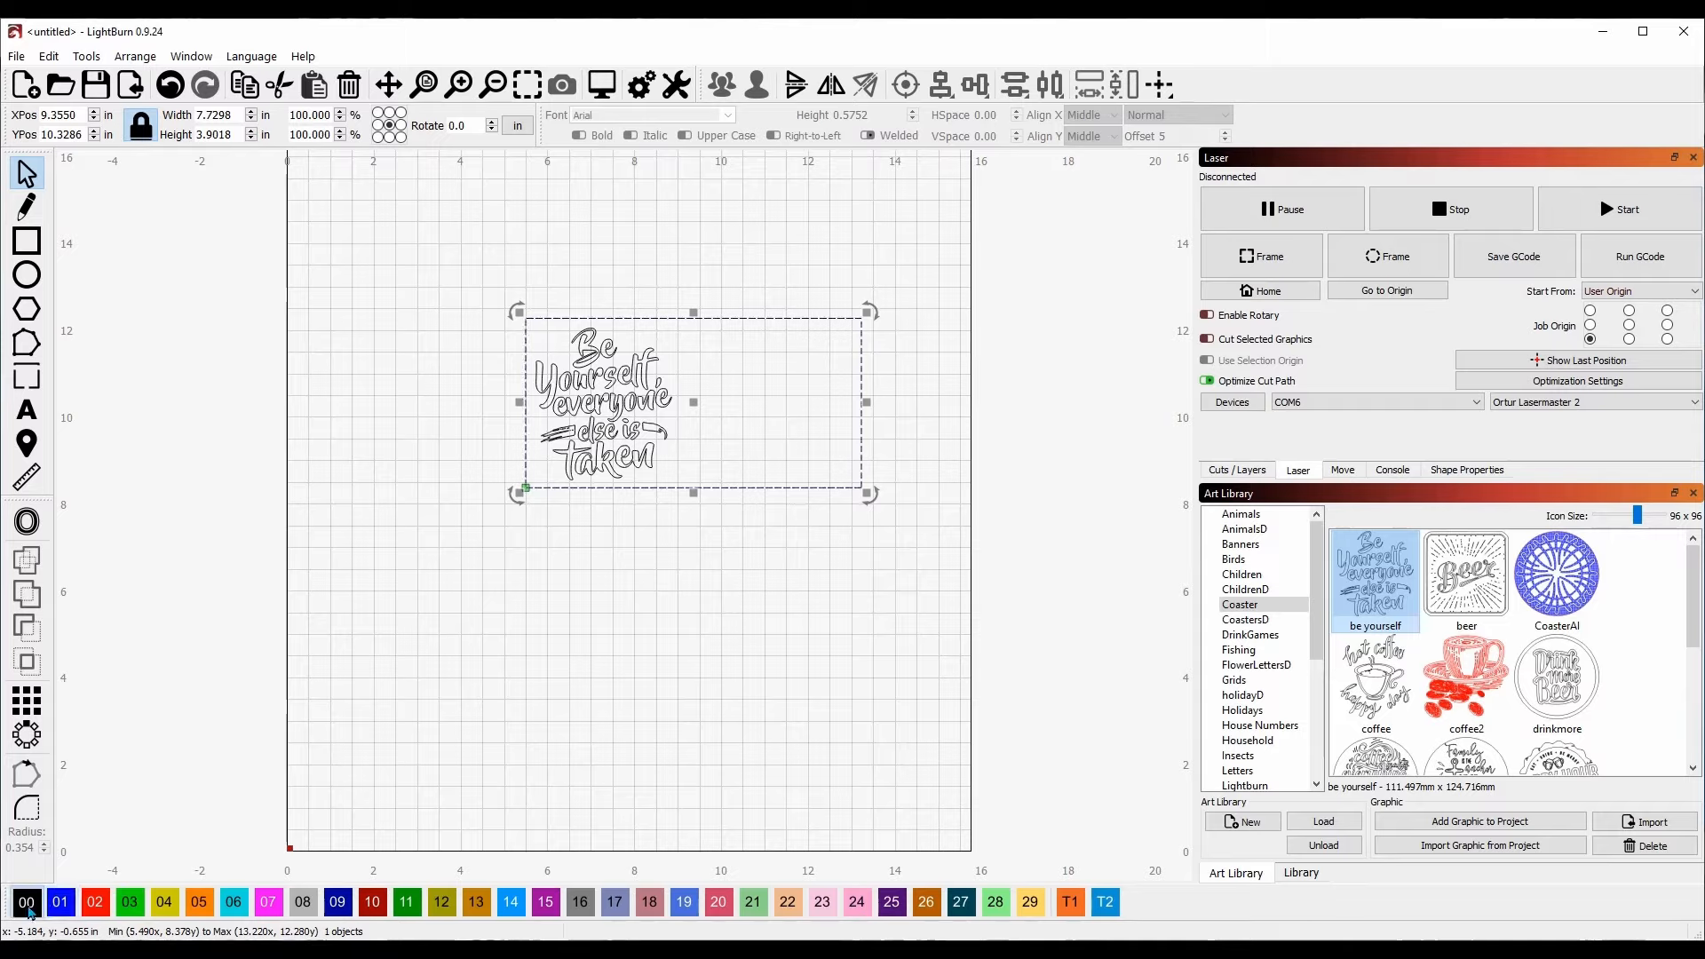
left_click(928, 425)
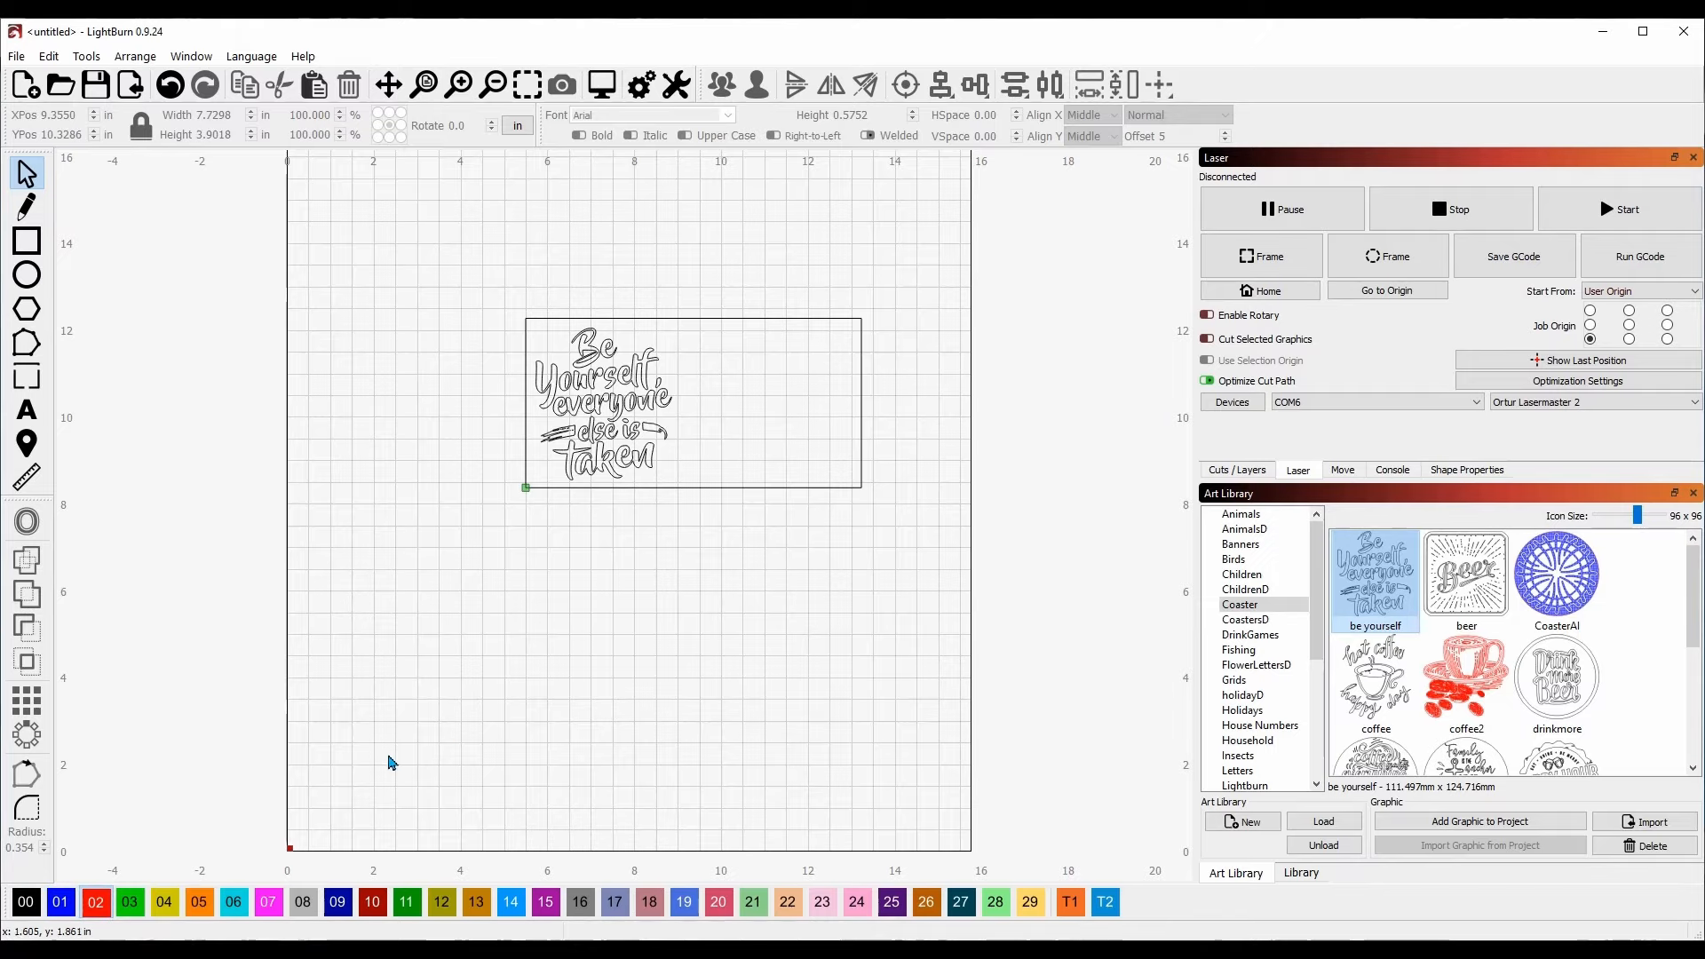
key("ctrl+a")
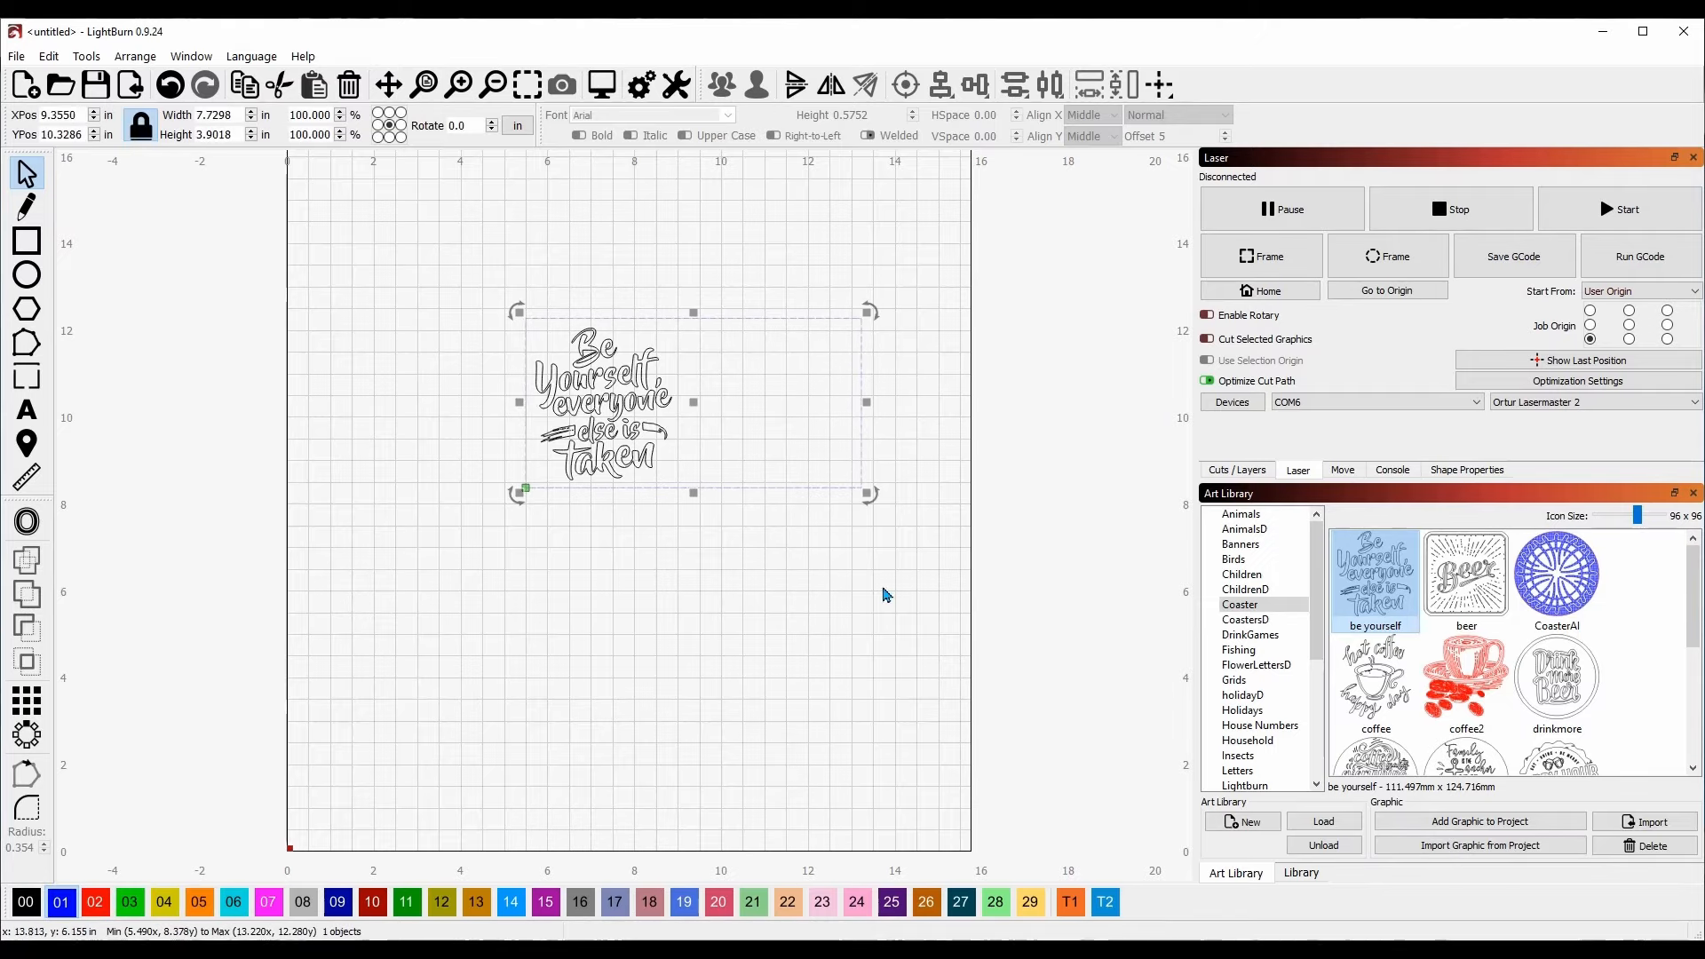
Step: Set layer 01 (C01) to a speed of 150 mm/min, 95% max power and 3 passes
left_click(1231, 471)
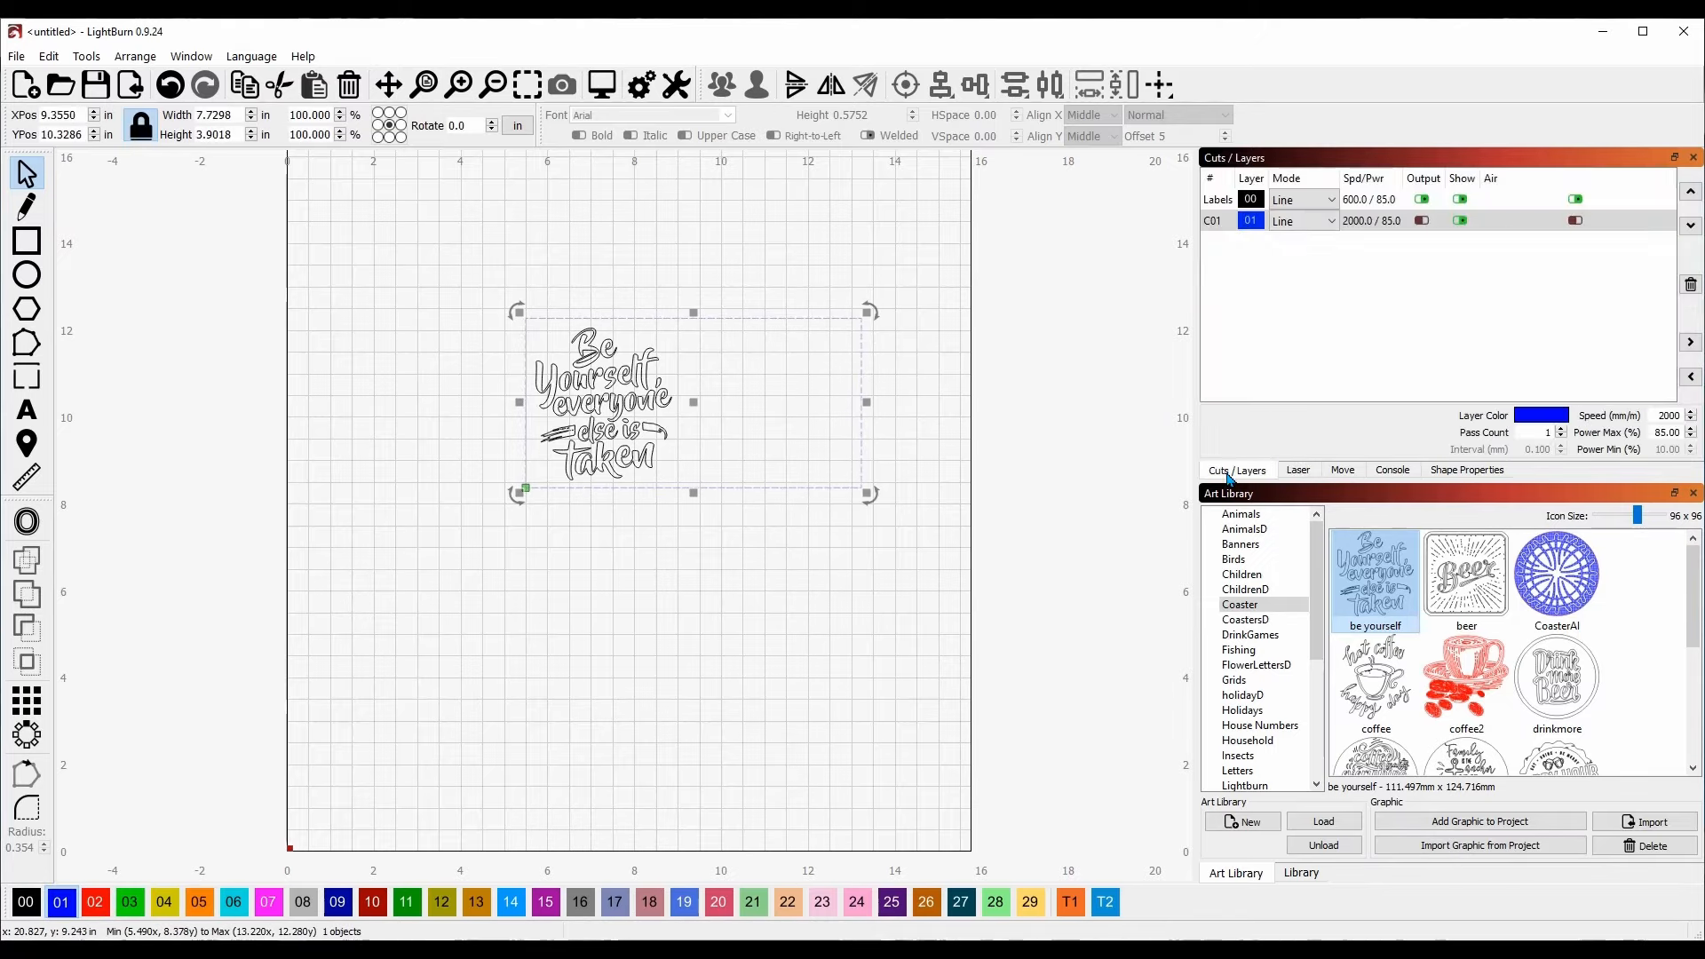
double_click(1224, 222)
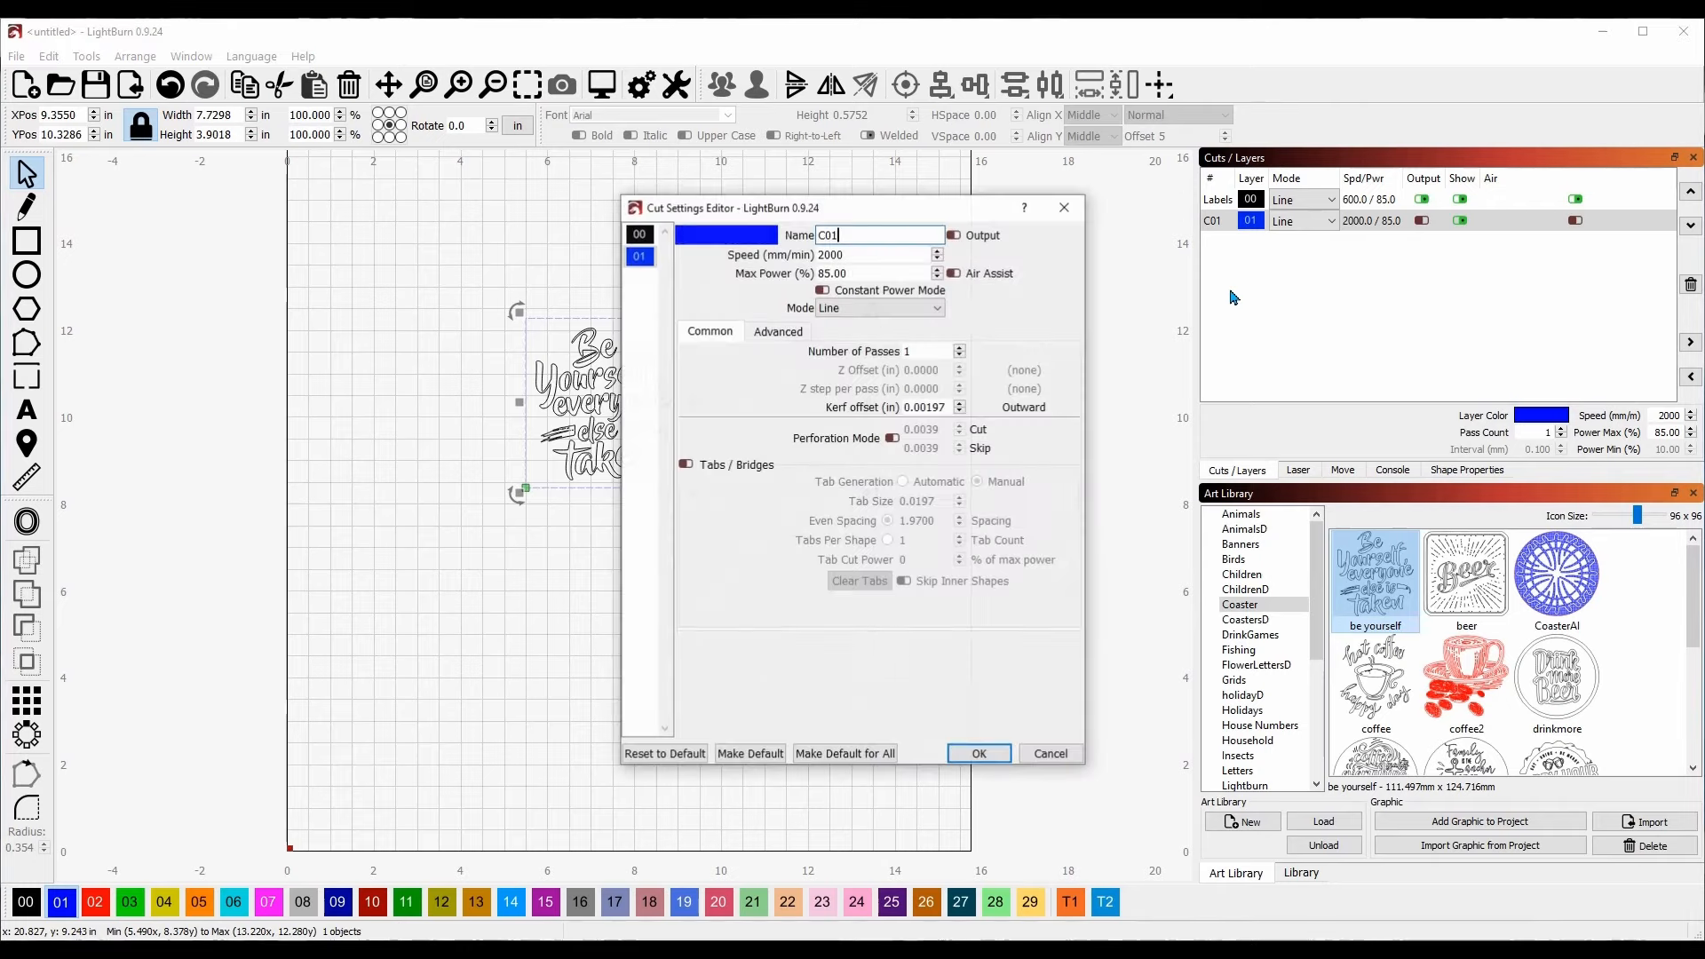
left_click_drag(879, 254, 793, 266)
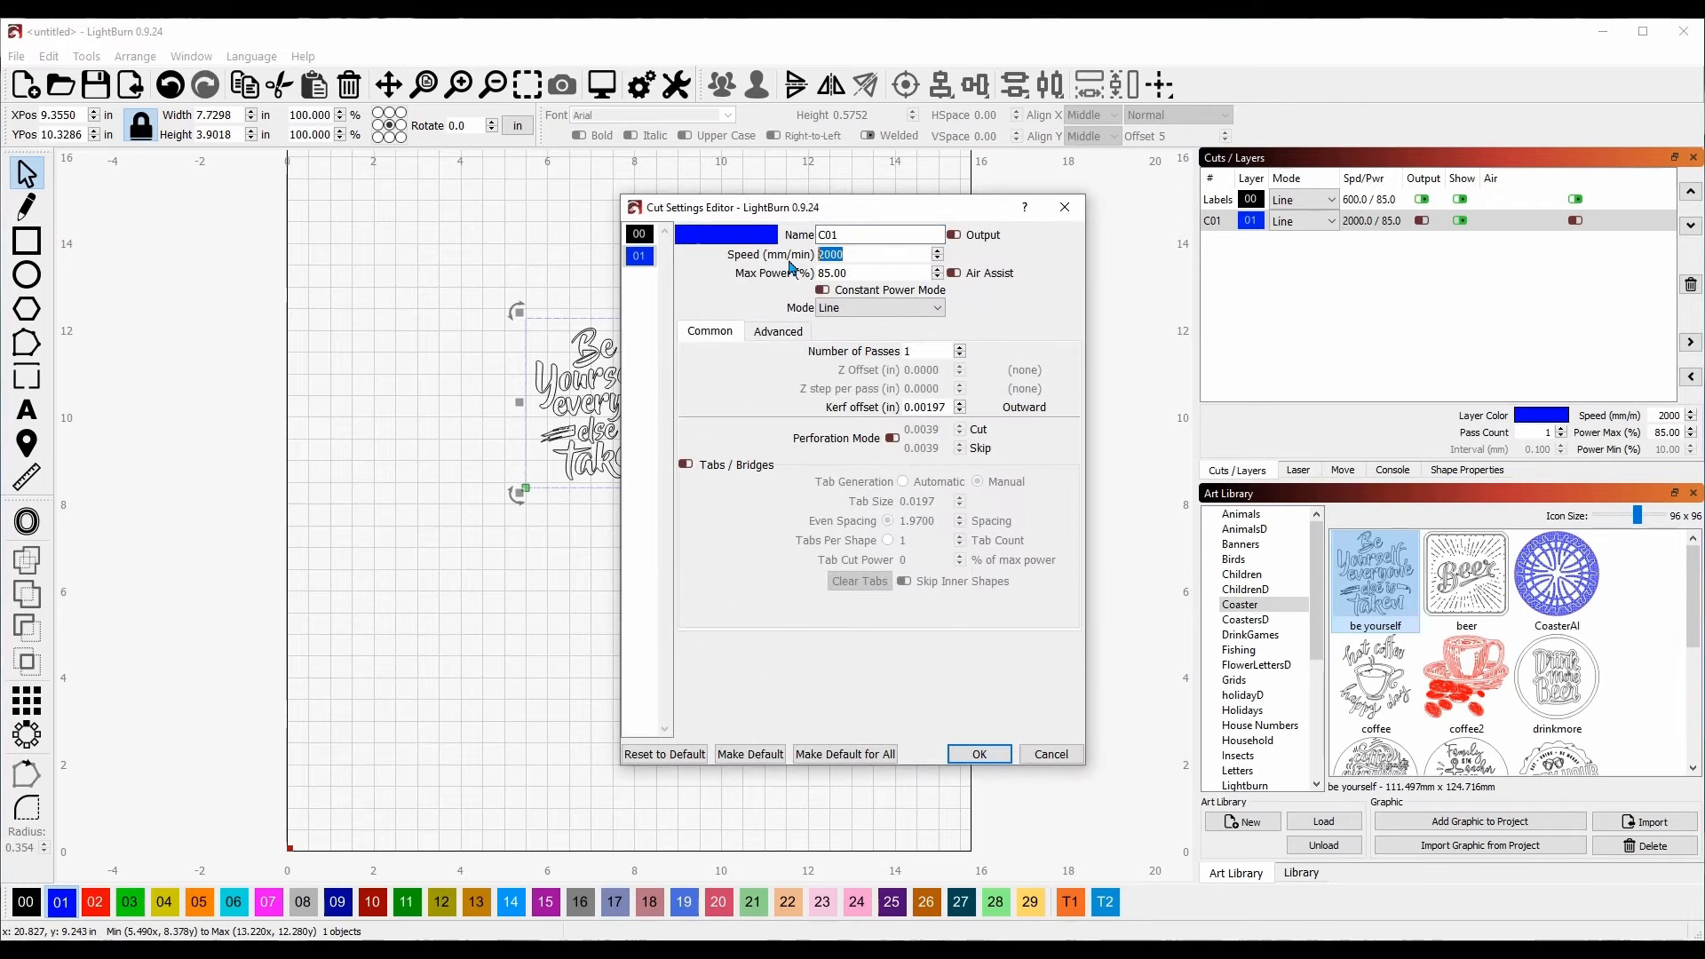
type("150")
left_click_drag(867, 275, 744, 280)
type("95")
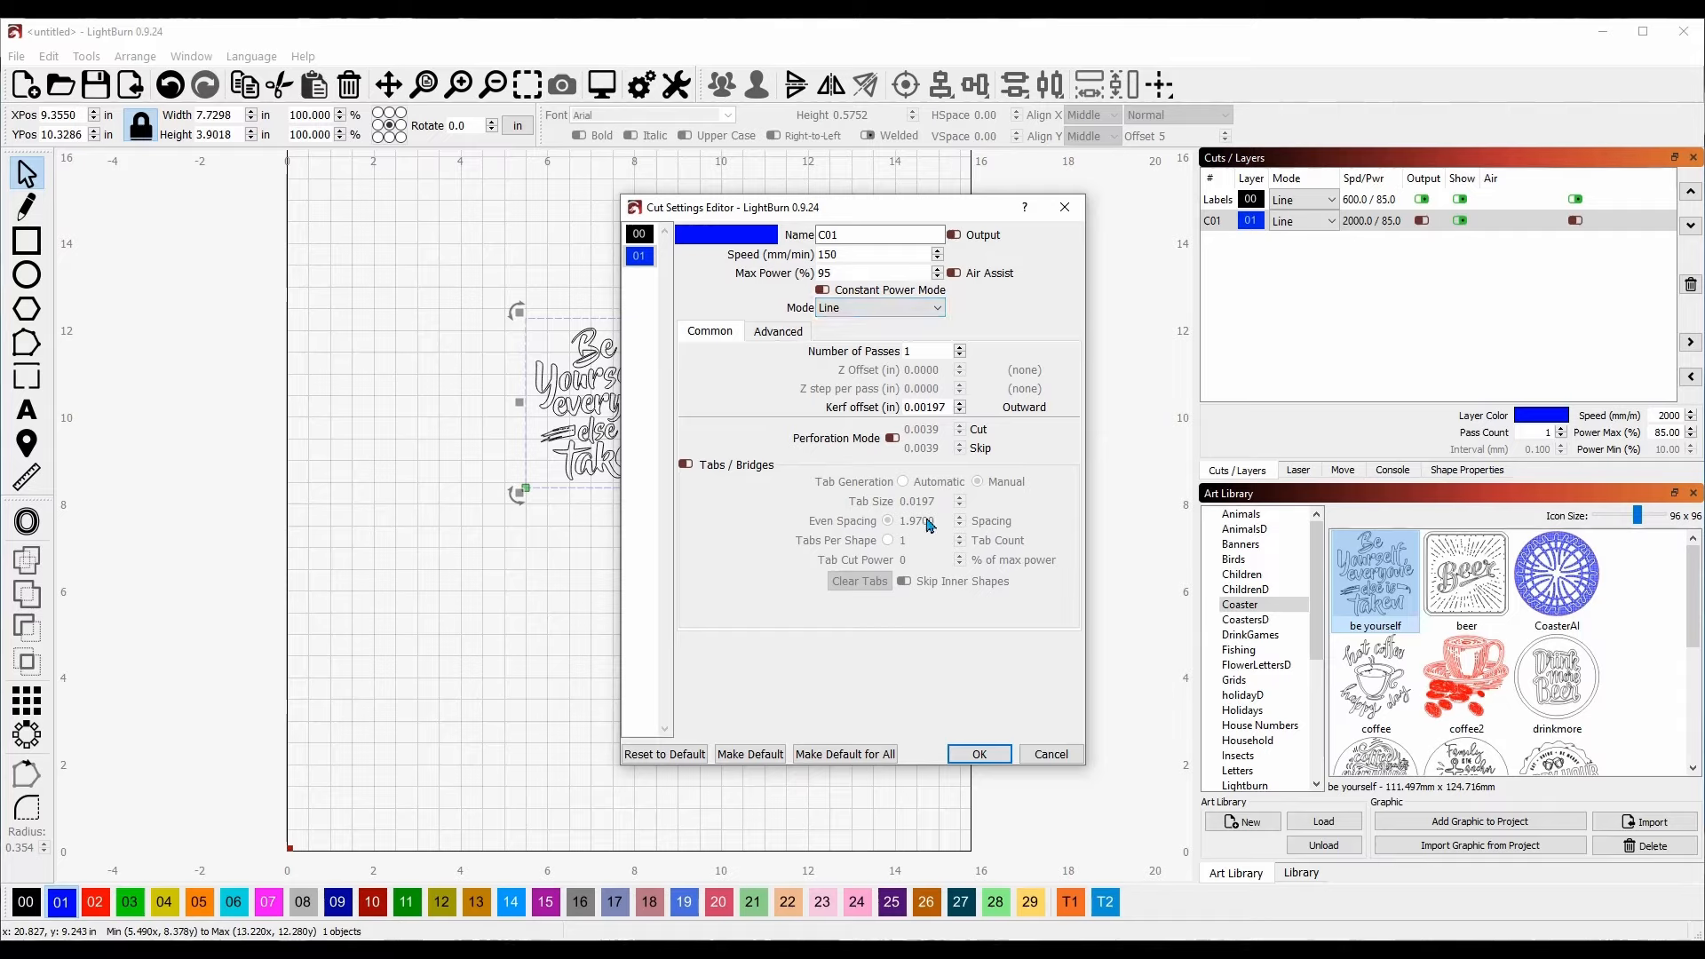
left_click(959, 348)
left_click(959, 348)
left_click(925, 350)
left_click(979, 753)
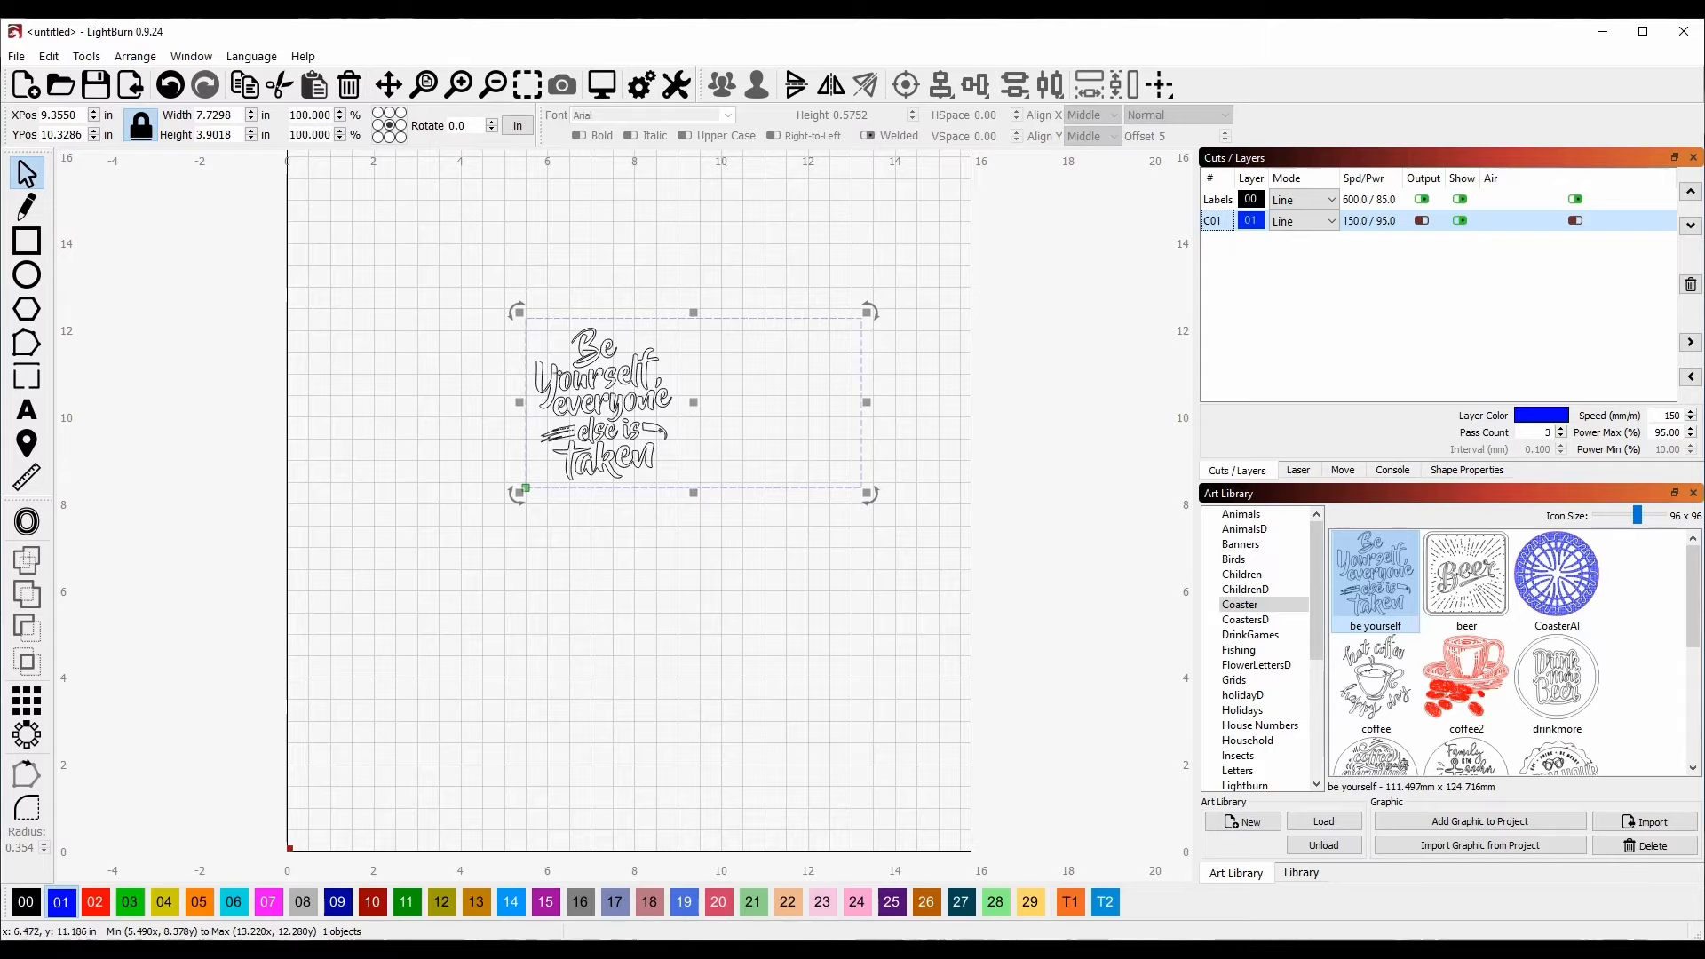
Step: Set the speed of the lettering's layer 00 (Labels) to 1500 mm/min
double_click(1218, 199)
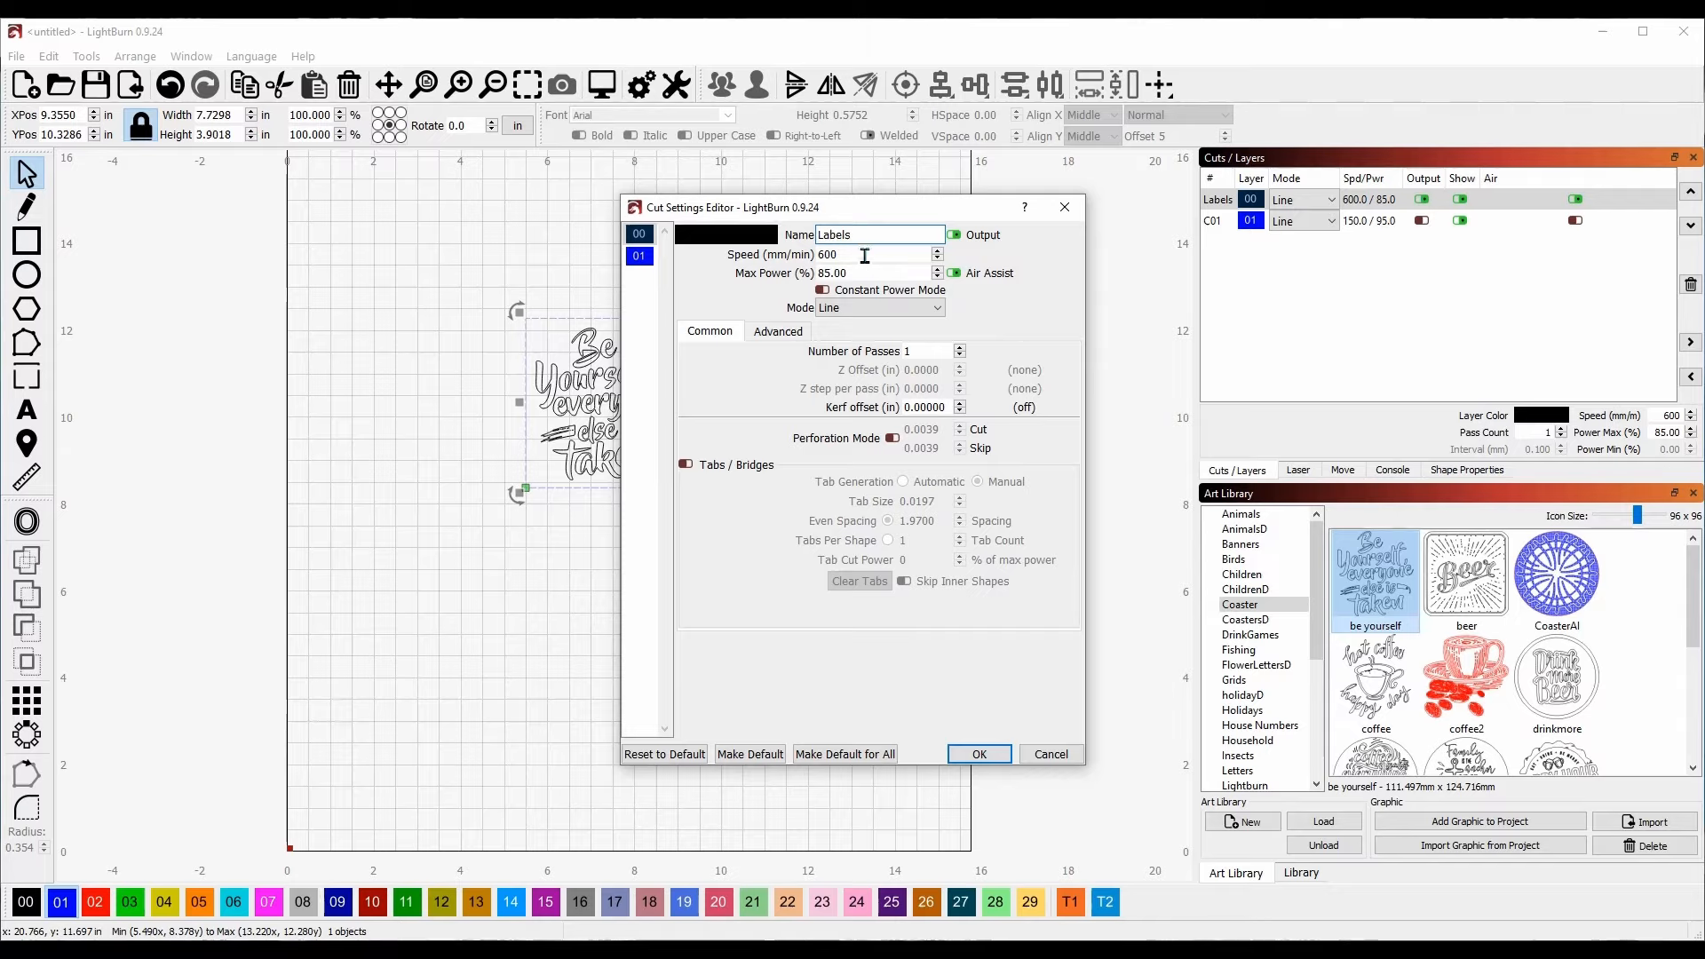
key("Tab")
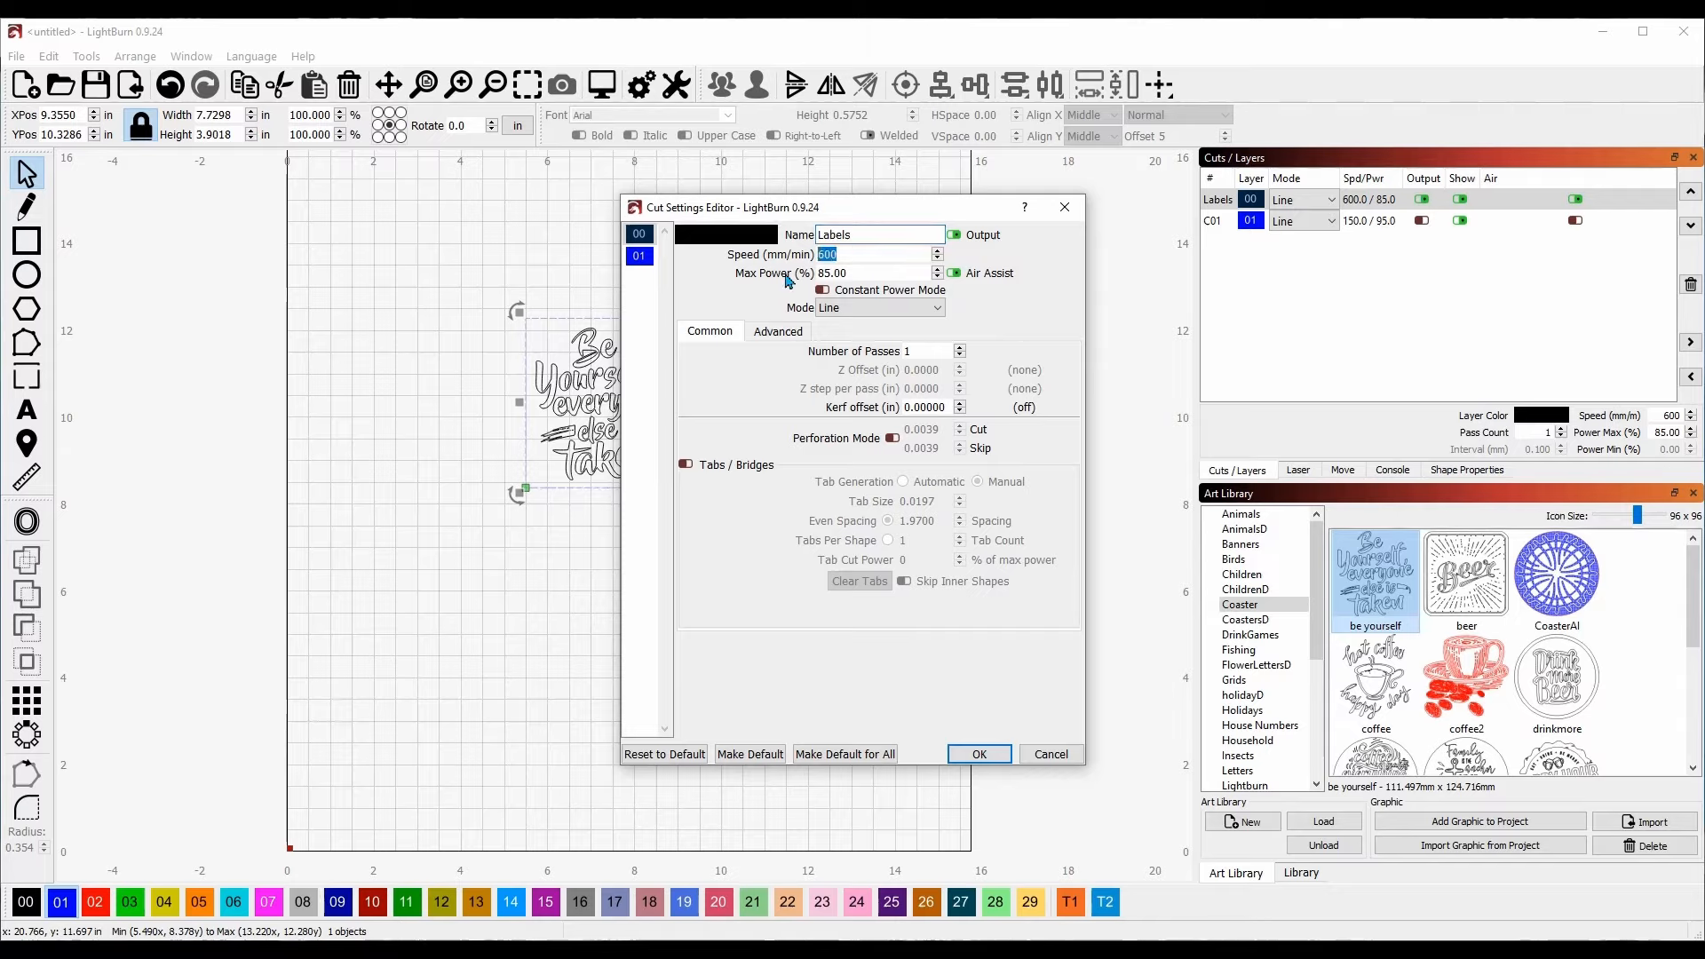
type("1500")
left_click(977, 753)
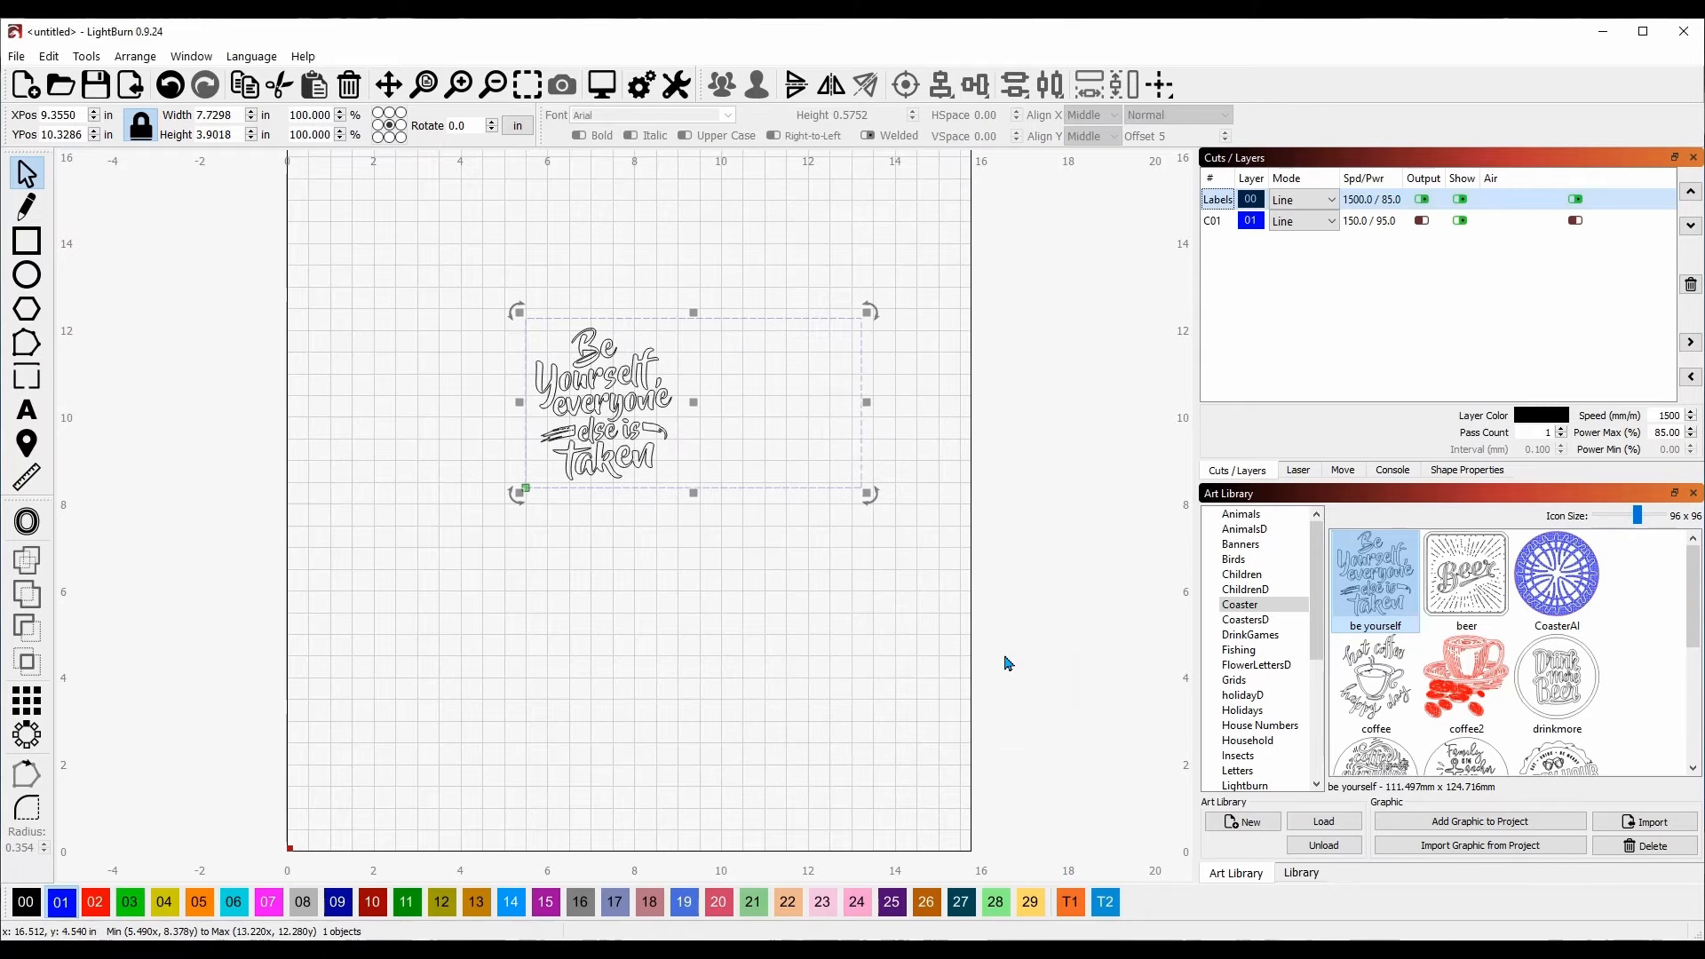